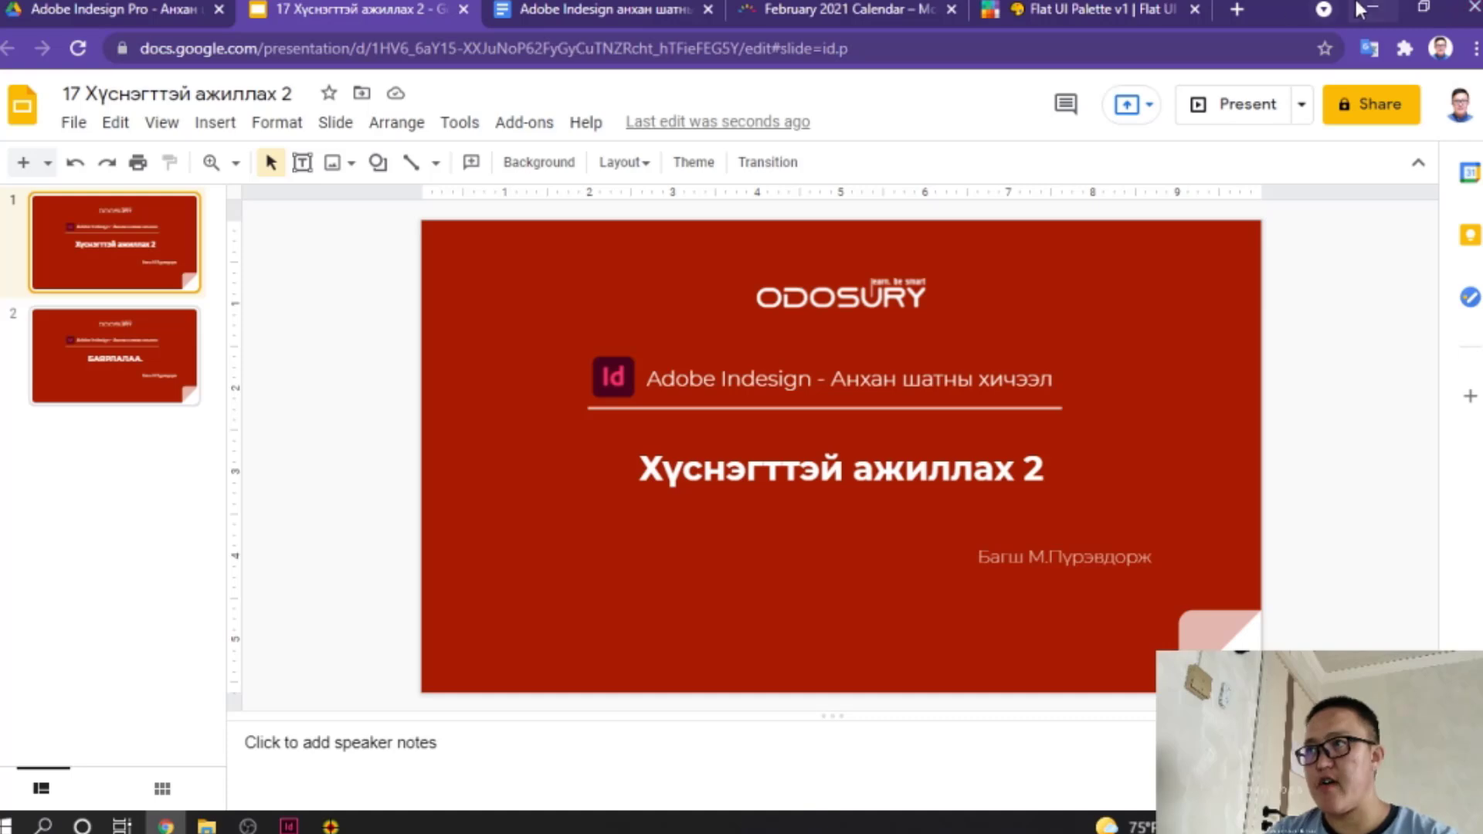
Step: Switch to the Calendar 2021.indd document in InDesign and set its screen mode to Preview
{"action": "left_click", "coordinate": [1371, 10]}
{"action": "scroll", "coordinate": [781, 472], "scroll_direction": "down", "scroll_amount": 3}
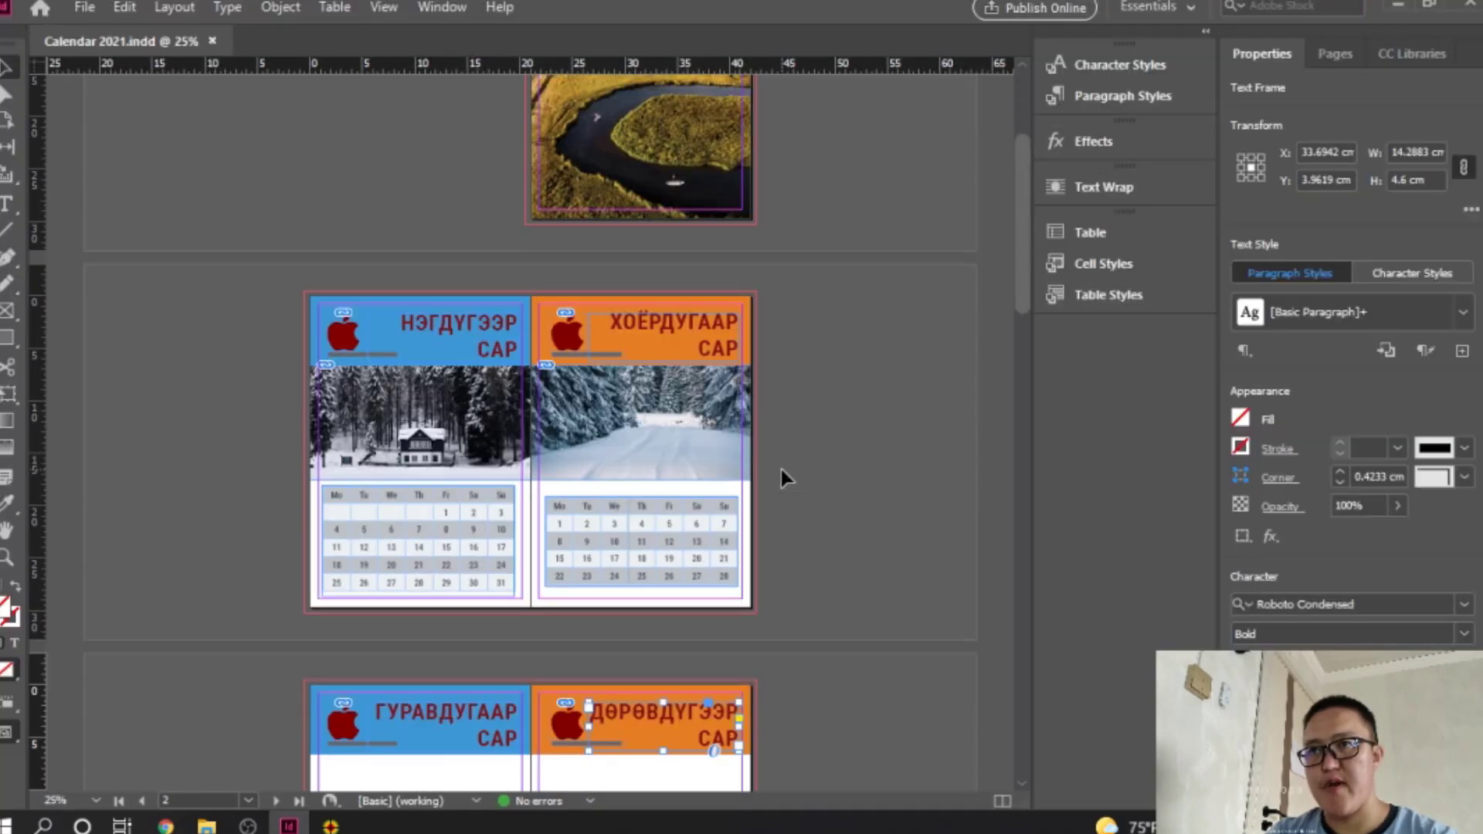
{"action": "scroll", "coordinate": [781, 469], "scroll_direction": "up", "scroll_amount": 3}
{"action": "left_click_drag", "start_coordinate": [7, 737], "coordinate": [66, 610]}
Step: Review the calendar from the cover through the December page, comparing the January–February spread with the unfilled month spreads
{"action": "scroll", "coordinate": [703, 308], "scroll_direction": "down", "scroll_amount": 5}
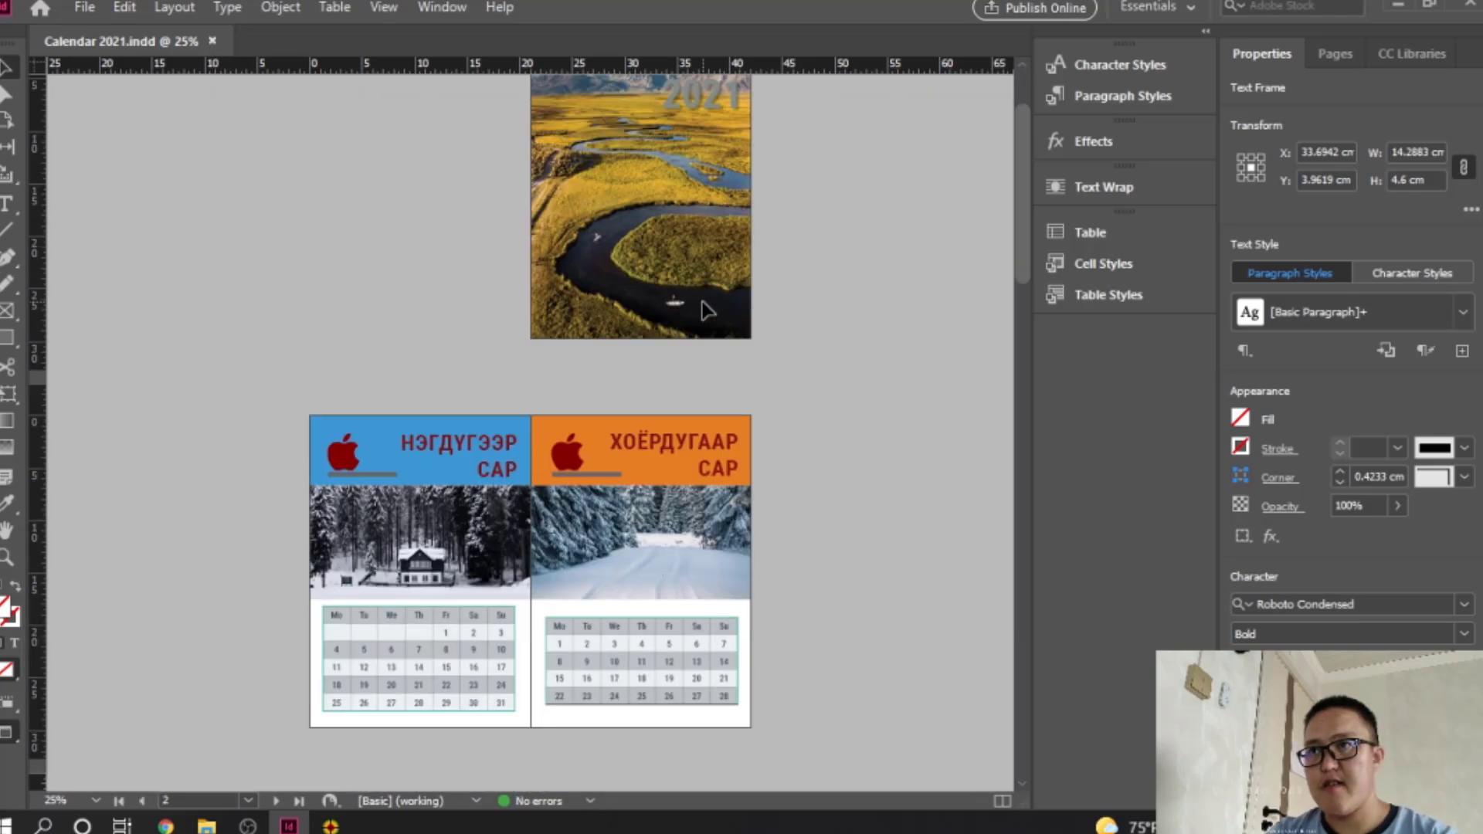
{"action": "scroll", "coordinate": [635, 334], "scroll_direction": "down", "scroll_amount": 12}
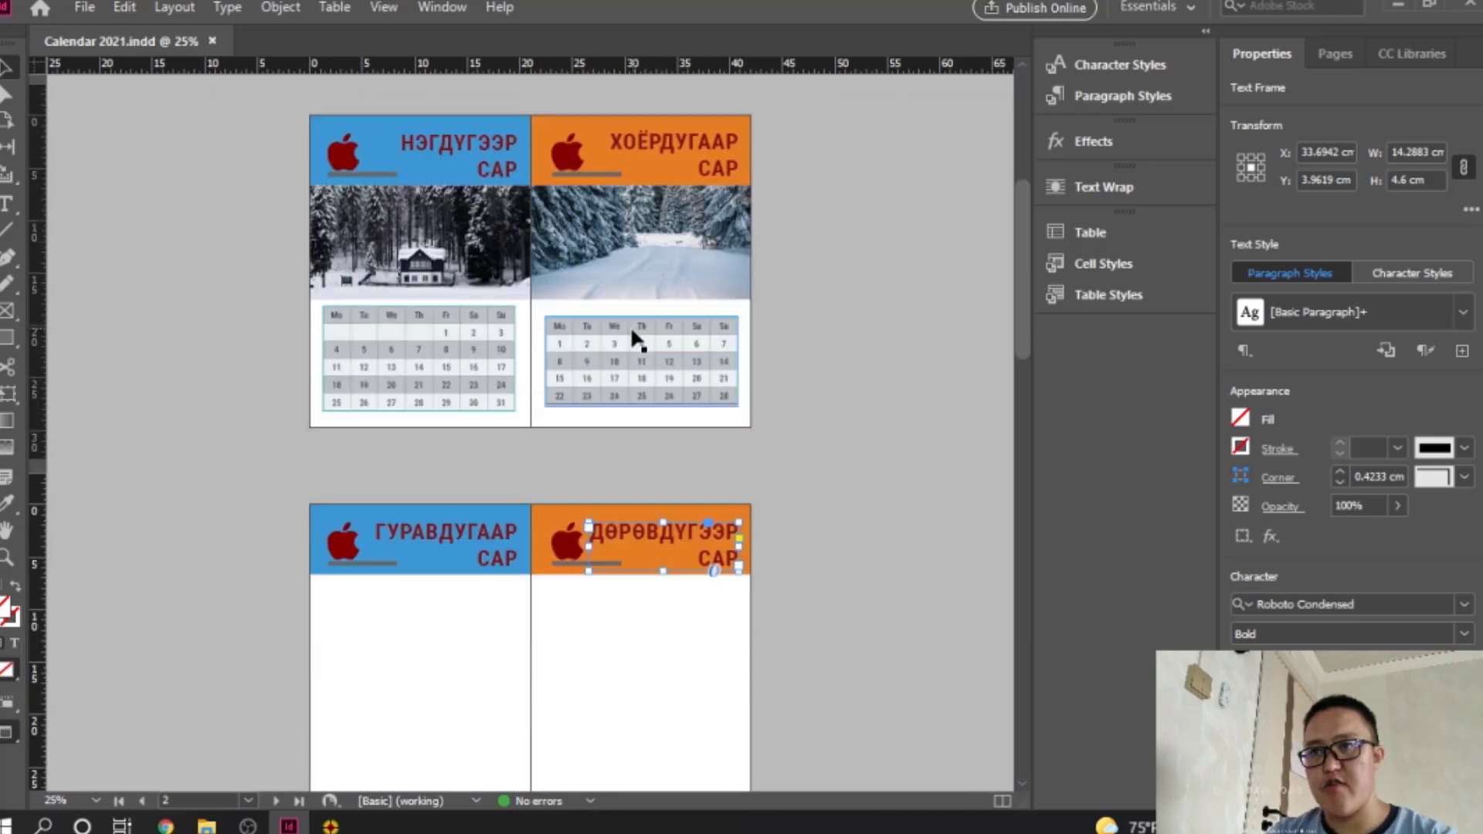
{"action": "scroll", "coordinate": [468, 370], "scroll_direction": "down", "scroll_amount": 17}
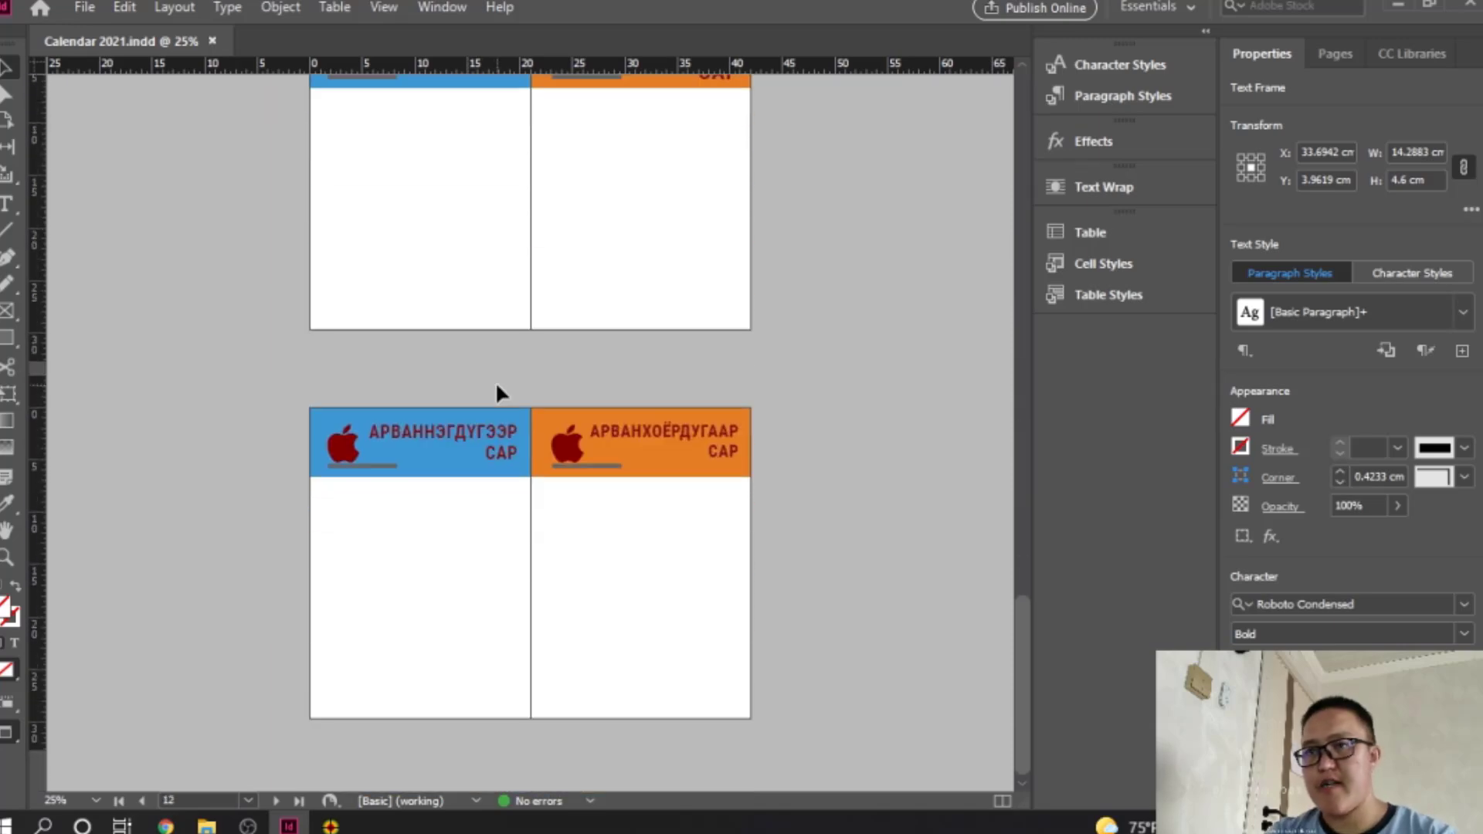
{"action": "scroll", "coordinate": [496, 386], "scroll_direction": "up", "scroll_amount": 20}
{"action": "scroll", "coordinate": [497, 386], "scroll_direction": "up", "scroll_amount": 6}
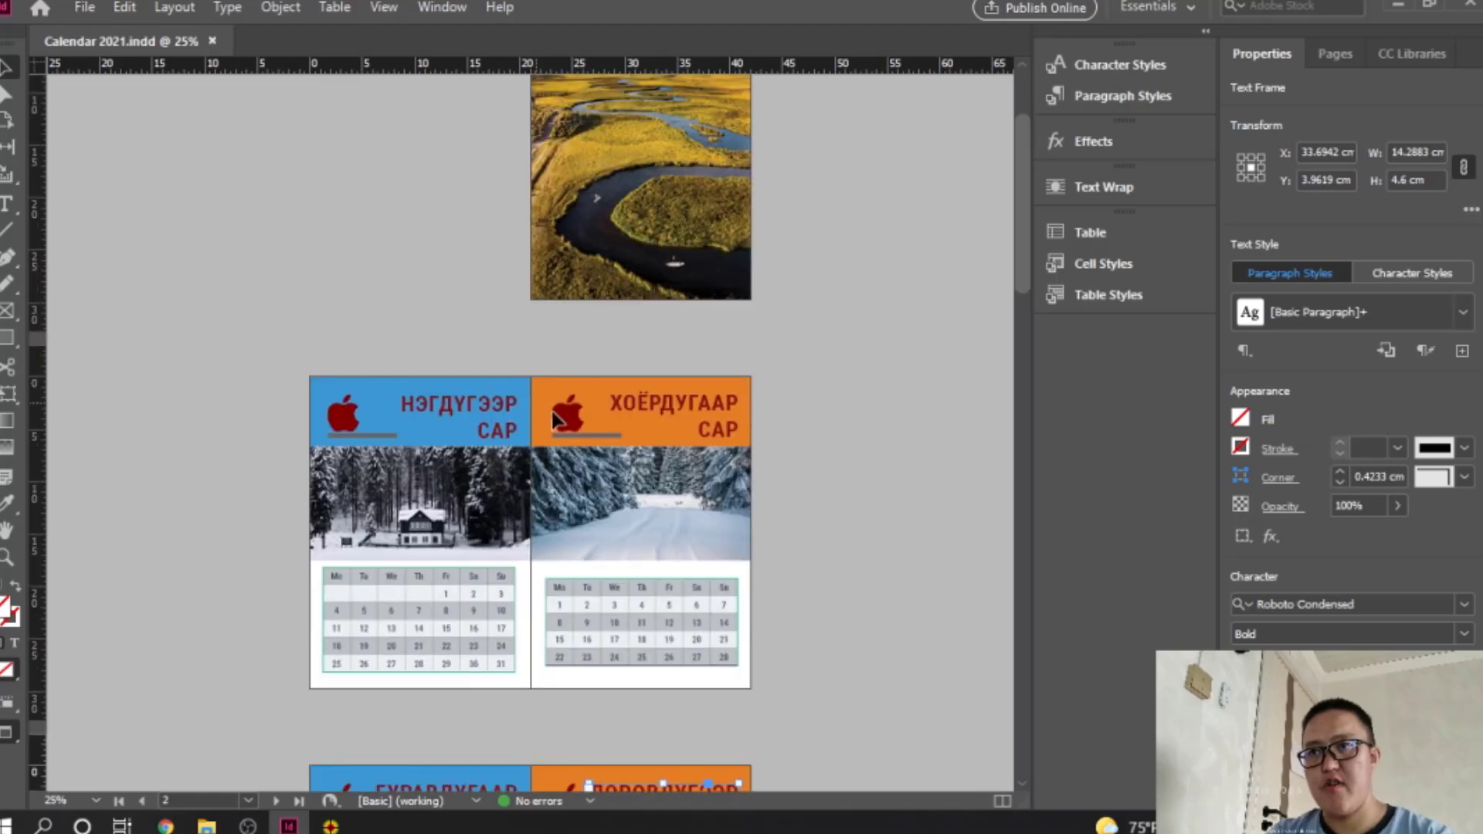
{"action": "scroll", "coordinate": [543, 415], "scroll_direction": "up", "scroll_amount": 2}
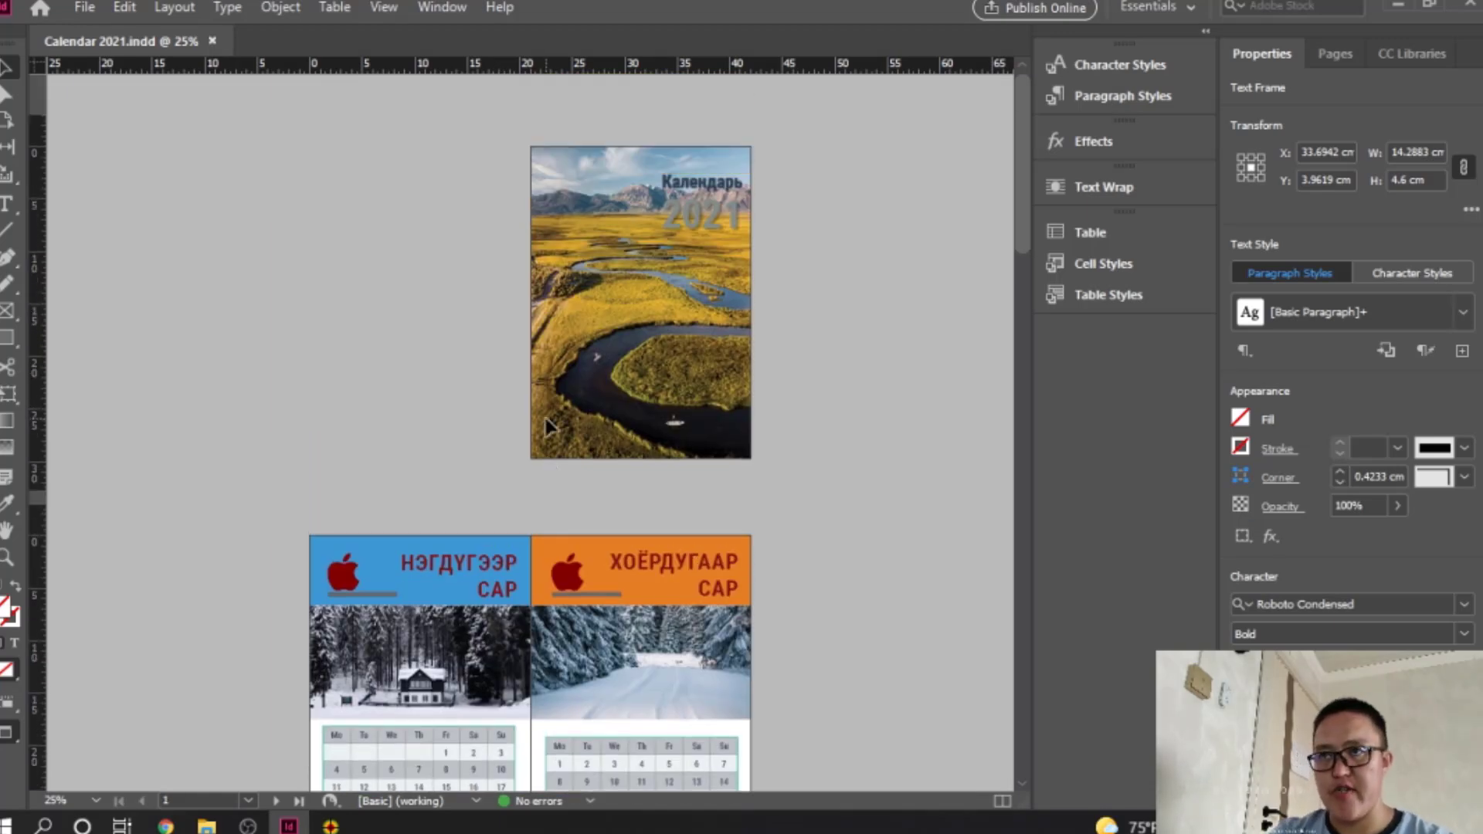
{"action": "scroll", "coordinate": [608, 570], "scroll_direction": "down", "scroll_amount": 7}
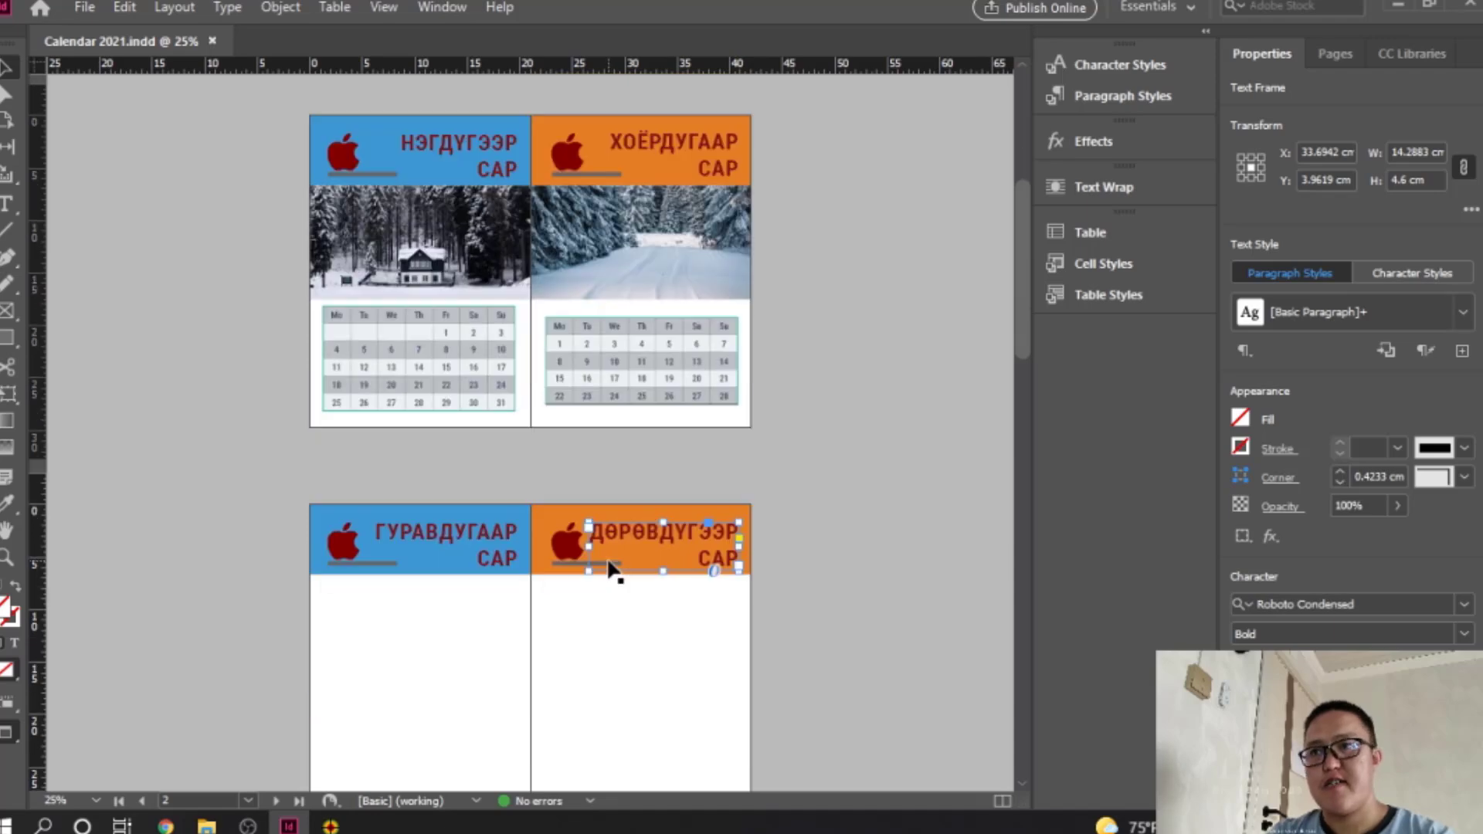
{"action": "scroll", "coordinate": [608, 569], "scroll_direction": "up", "scroll_amount": 2}
{"action": "scroll", "coordinate": [608, 569], "scroll_direction": "down", "scroll_amount": 3}
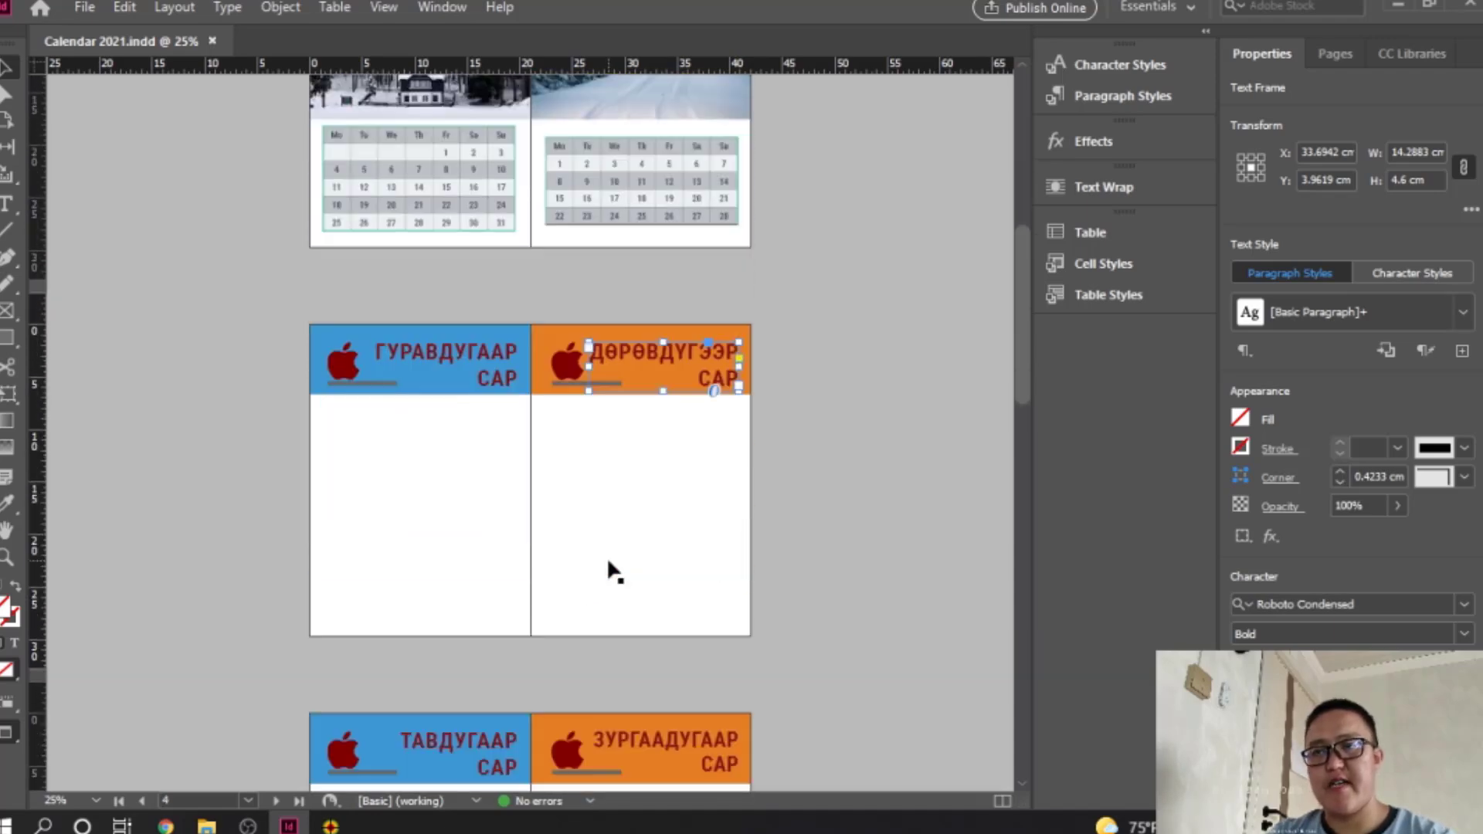
{"action": "scroll", "coordinate": [608, 562], "scroll_direction": "up", "scroll_amount": 3}
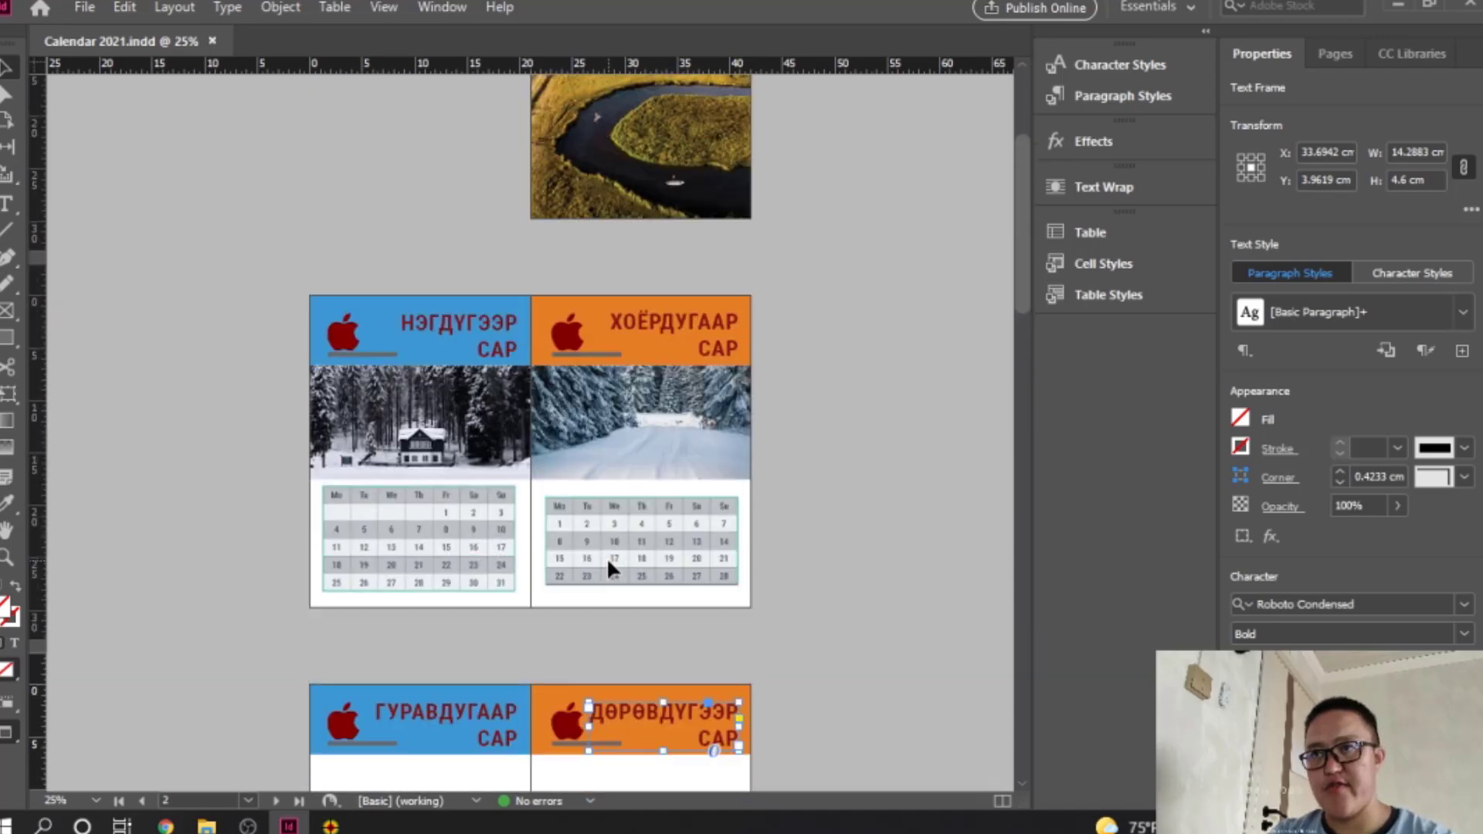
{"action": "left_click", "coordinate": [786, 469]}
{"action": "scroll", "coordinate": [763, 485], "scroll_direction": "down", "scroll_amount": 2}
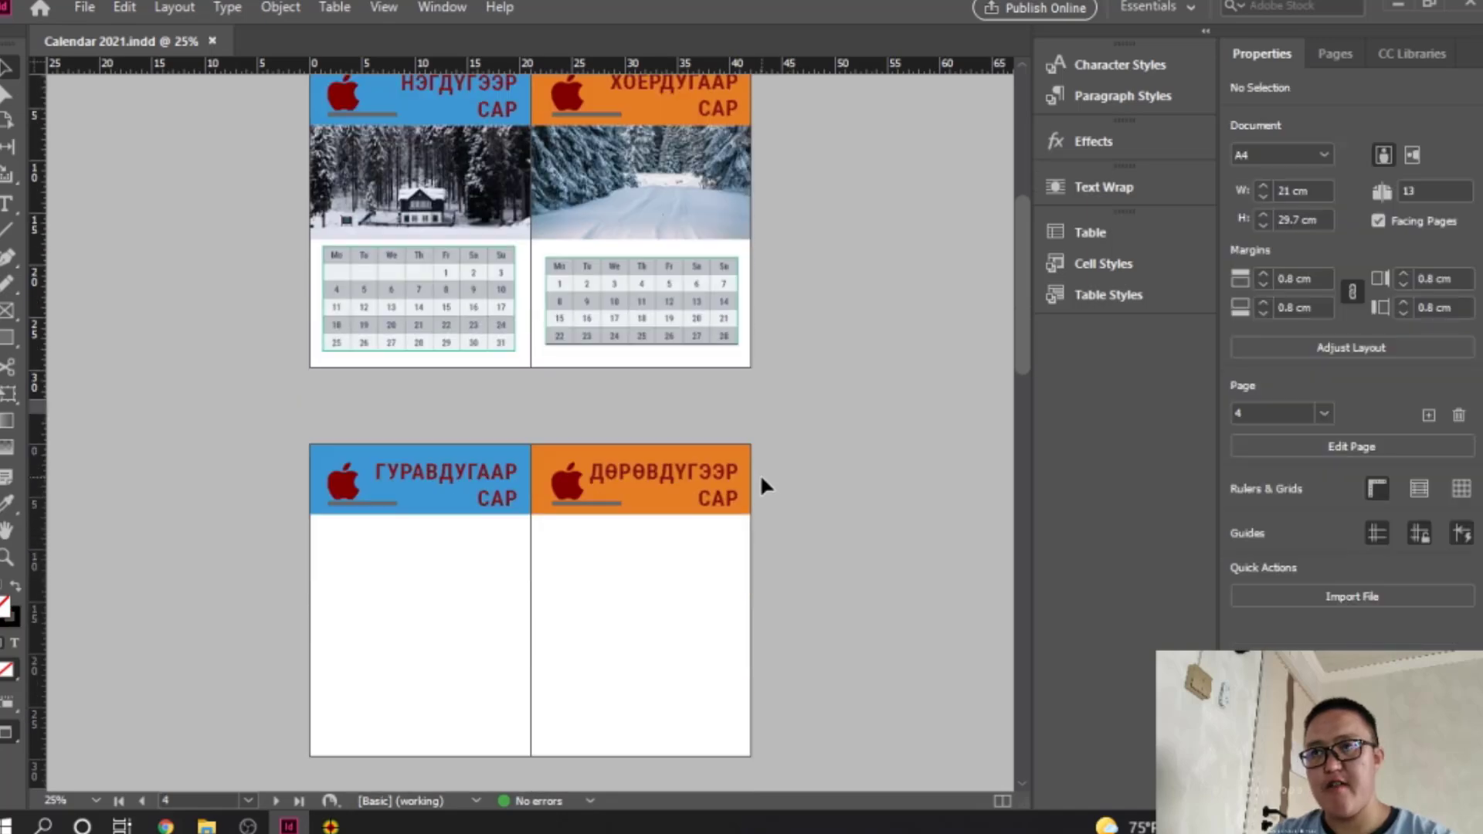
{"action": "scroll", "coordinate": [764, 485], "scroll_direction": "up", "scroll_amount": 2}
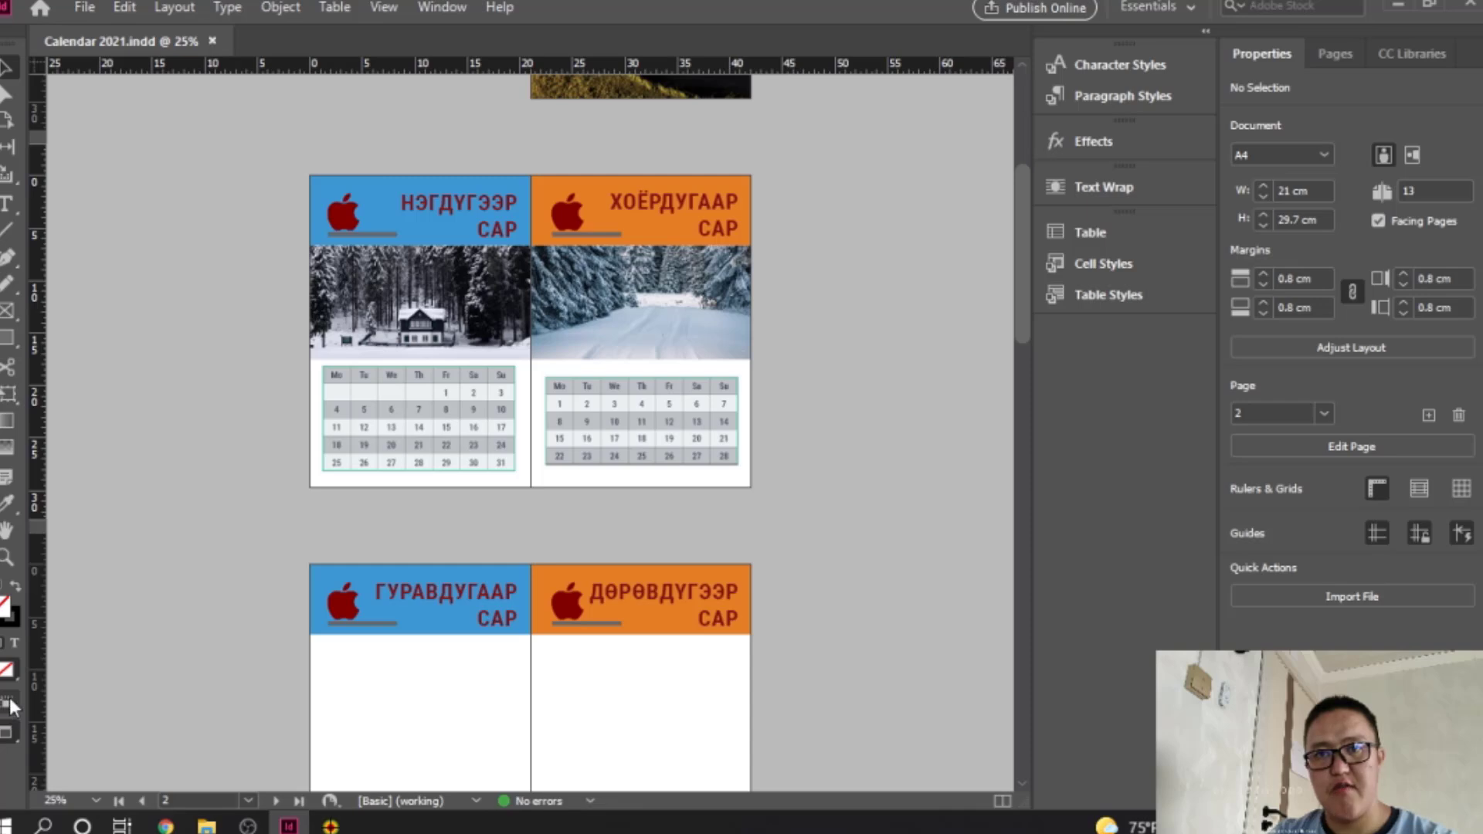
Step: Set the document's screen mode back to Normal
{"action": "right_click", "coordinate": [7, 669]}
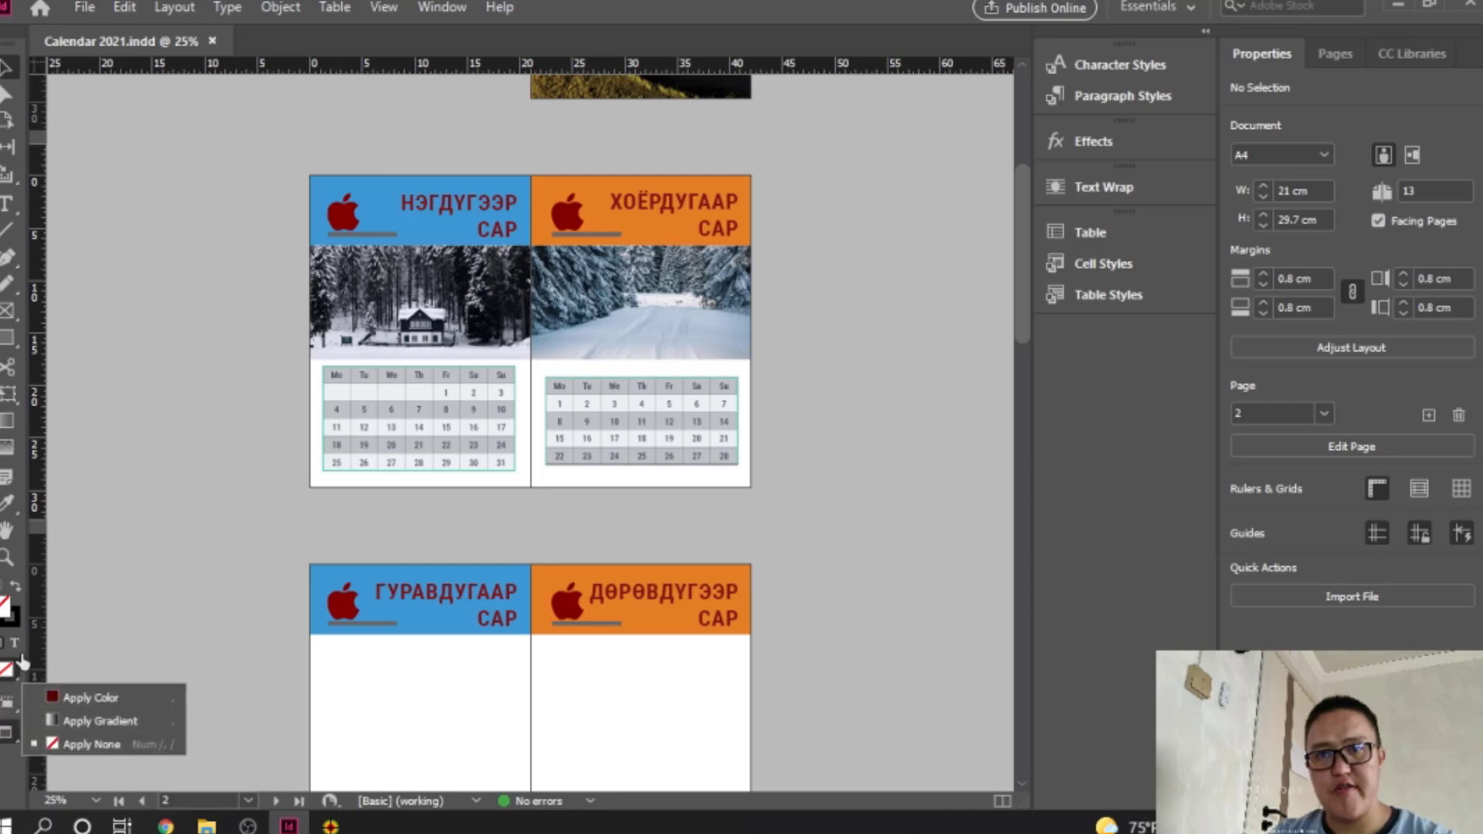
{"action": "right_click", "coordinate": [4, 742]}
{"action": "right_click", "coordinate": [7, 733]}
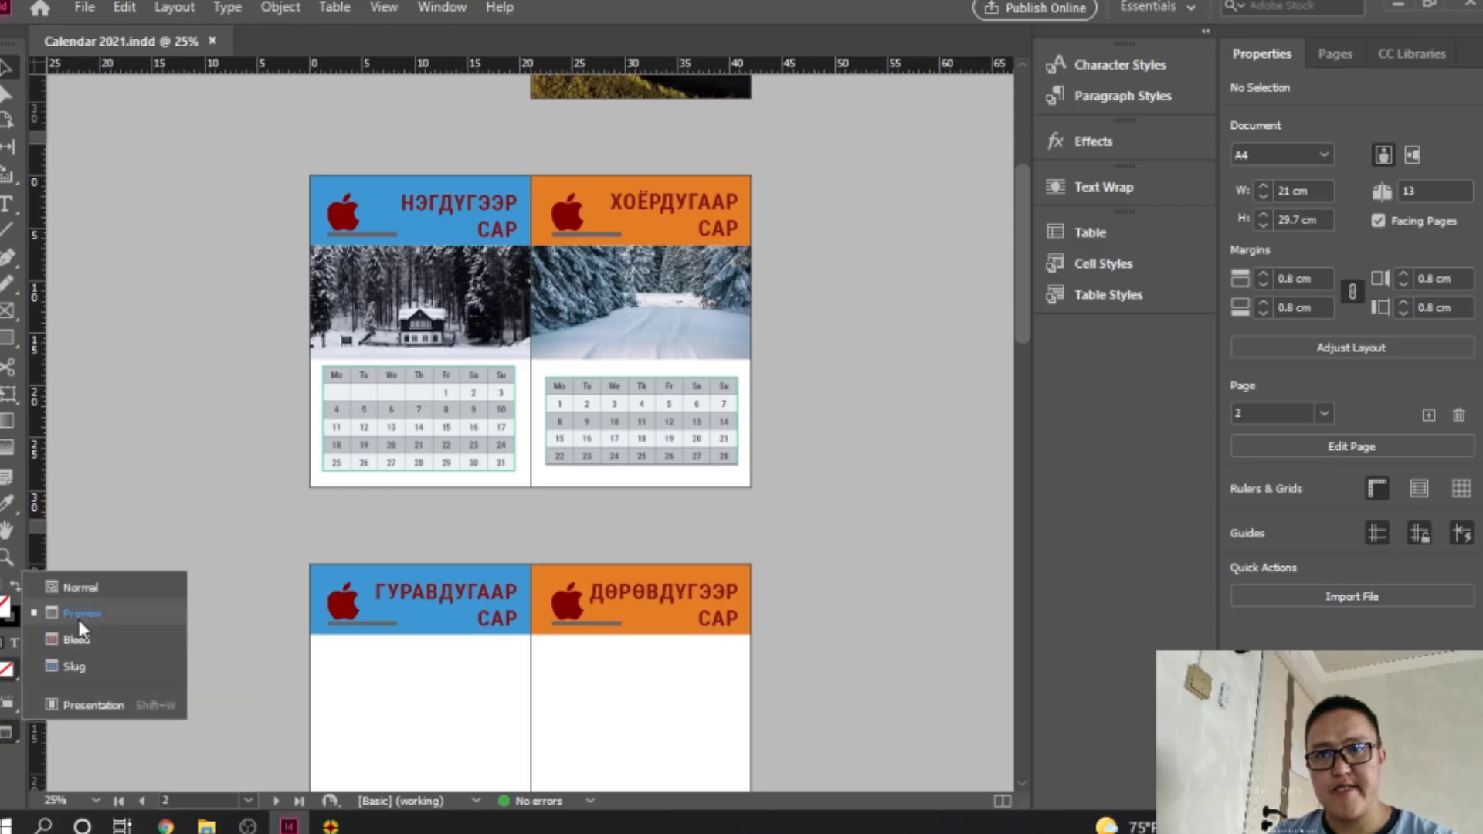
{"action": "left_click", "coordinate": [80, 586]}
{"action": "left_click", "coordinate": [581, 347], "text": "ctrl"}
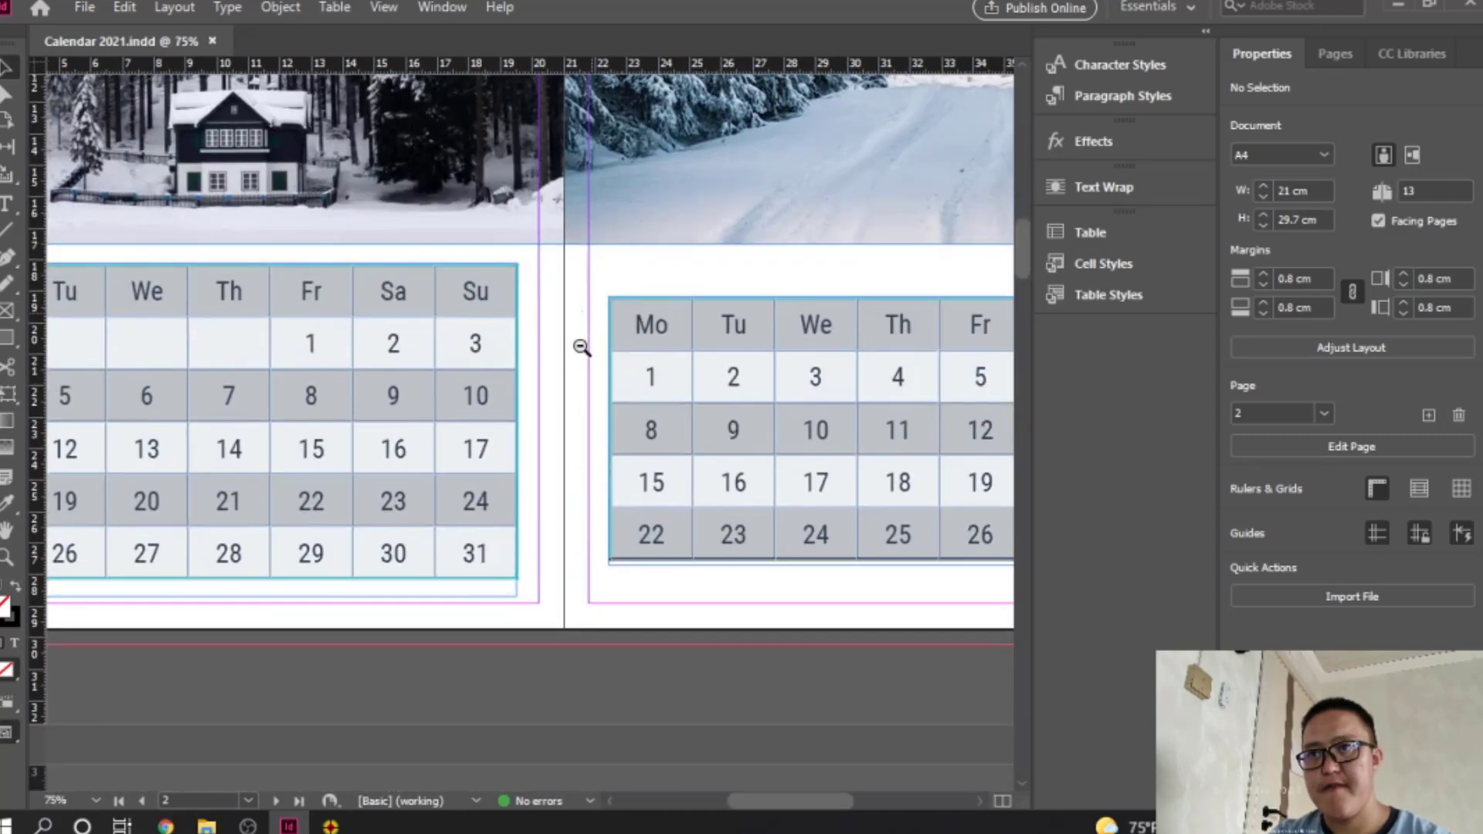
{"action": "left_click", "coordinate": [581, 347], "text": "ctrl+alt"}
{"action": "left_click", "coordinate": [581, 347], "text": "ctrl+alt"}
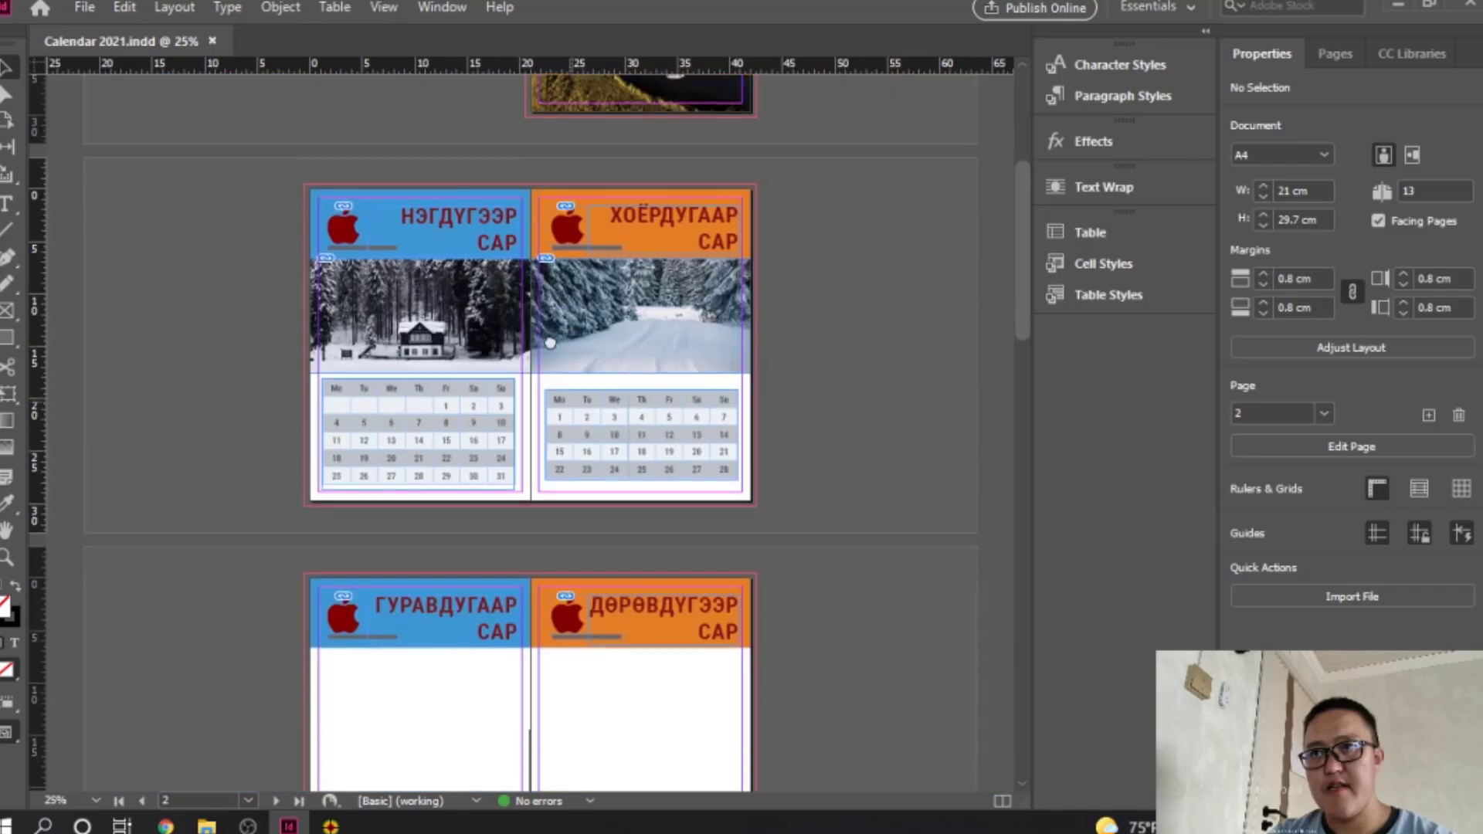
{"action": "left_click_drag", "start_coordinate": [426, 413], "coordinate": [826, 507]}
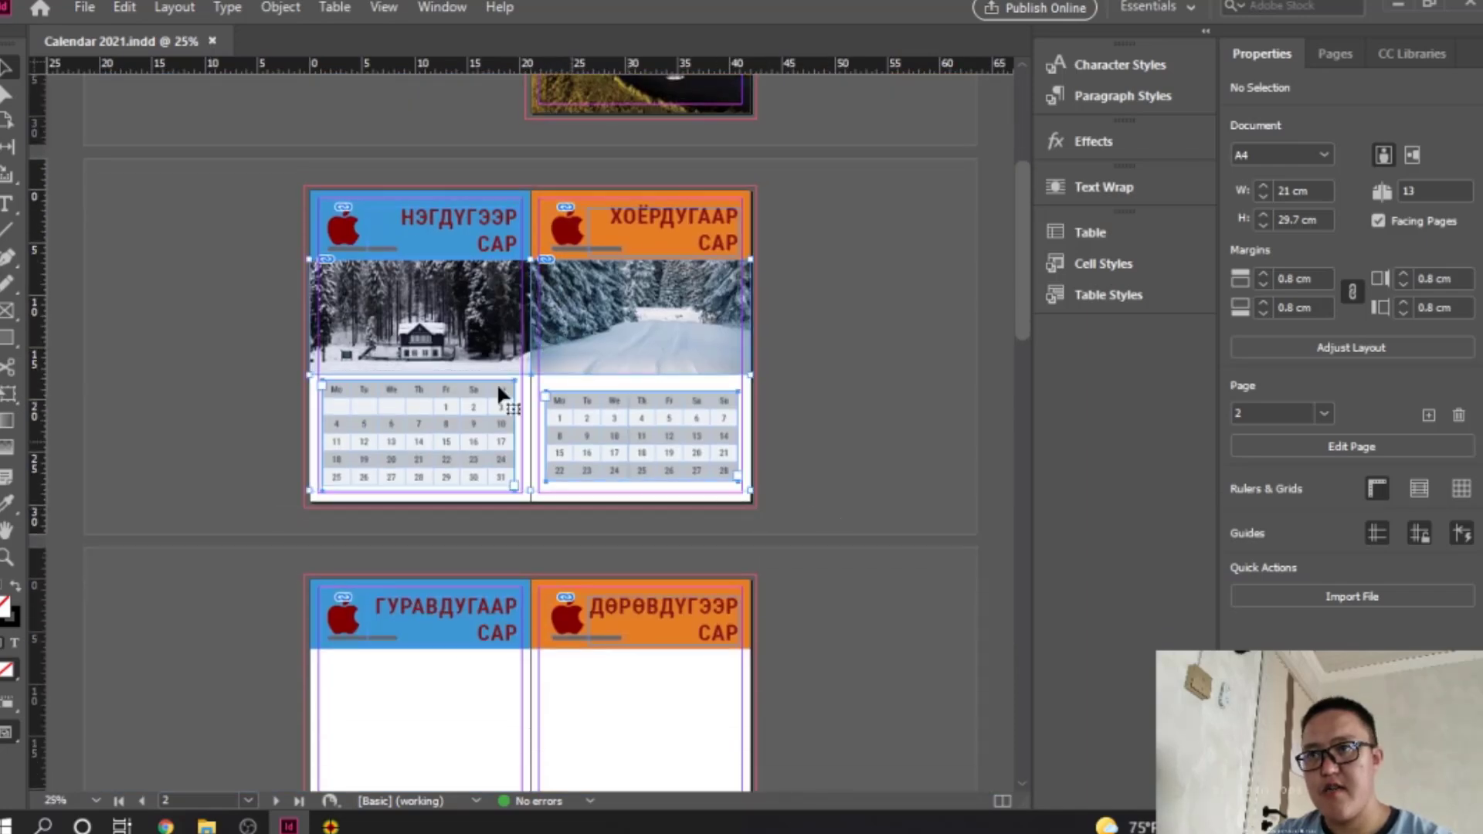
{"action": "left_click", "coordinate": [216, 291]}
{"action": "left_click", "coordinate": [628, 336]}
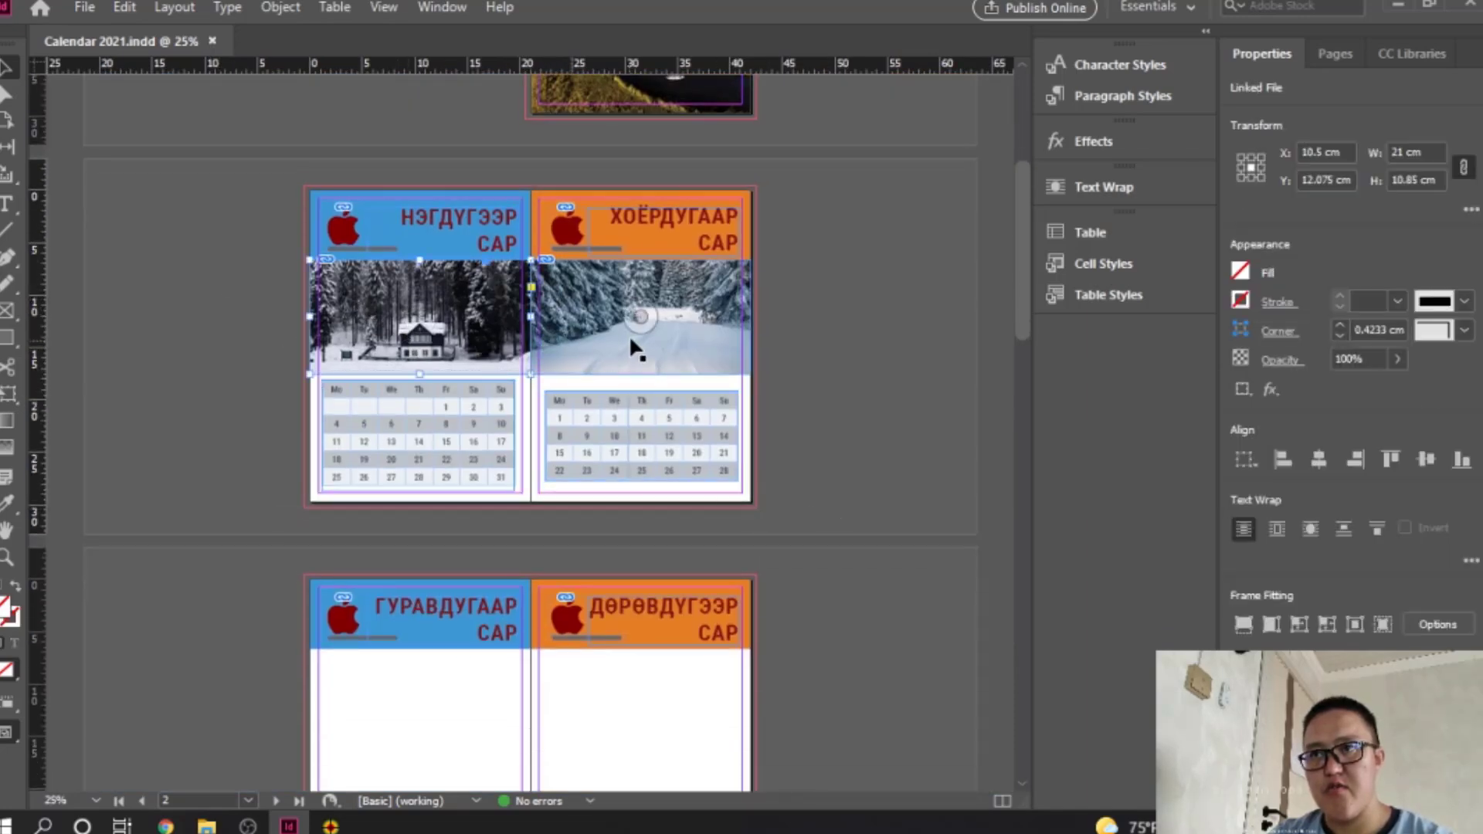
{"action": "left_click", "coordinate": [618, 375], "text": "shift"}
{"action": "left_click", "coordinate": [796, 351]}
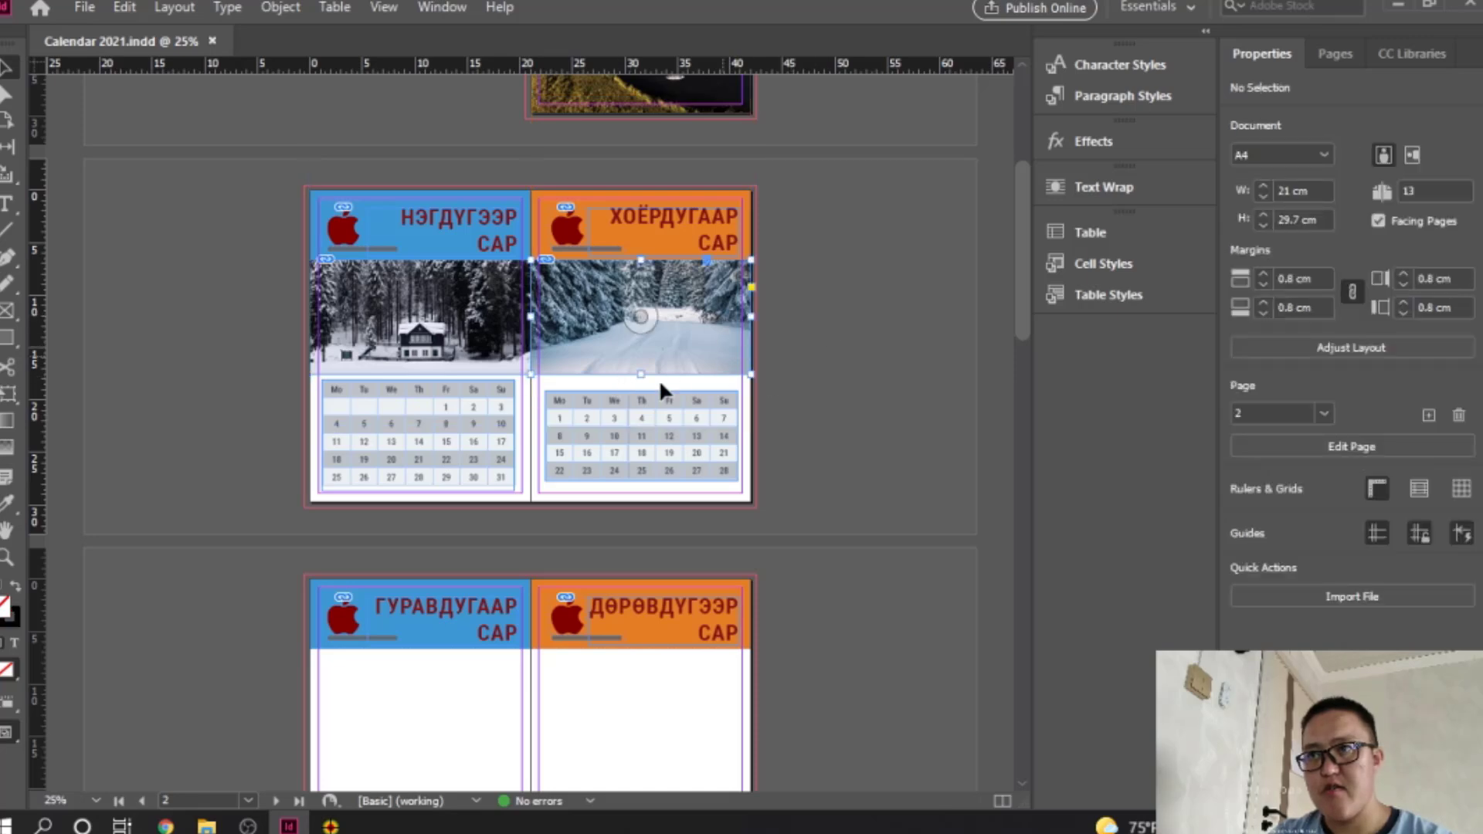
Step: Select and copy both winter photos and both calendar tables on the January–February spread, pages 2–3
{"action": "left_click", "coordinate": [656, 369]}
{"action": "left_click", "coordinate": [487, 428], "text": "shift"}
{"action": "left_click", "coordinate": [616, 445], "text": "shift"}
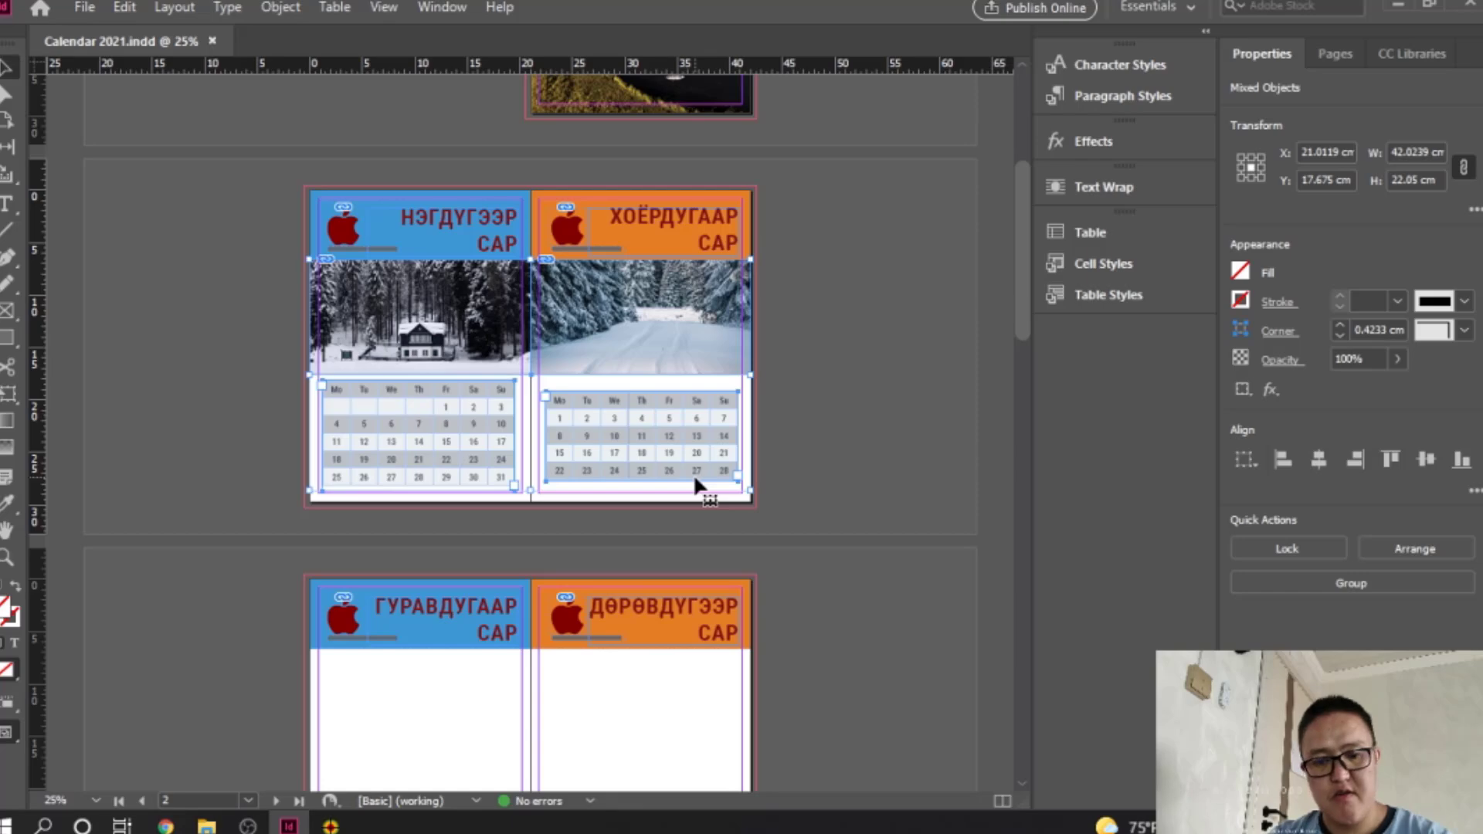
Step: Paste the copied photos and tables in place on the March–April spread, pages 4–5
{"action": "scroll", "coordinate": [693, 475], "scroll_direction": "down", "scroll_amount": 3}
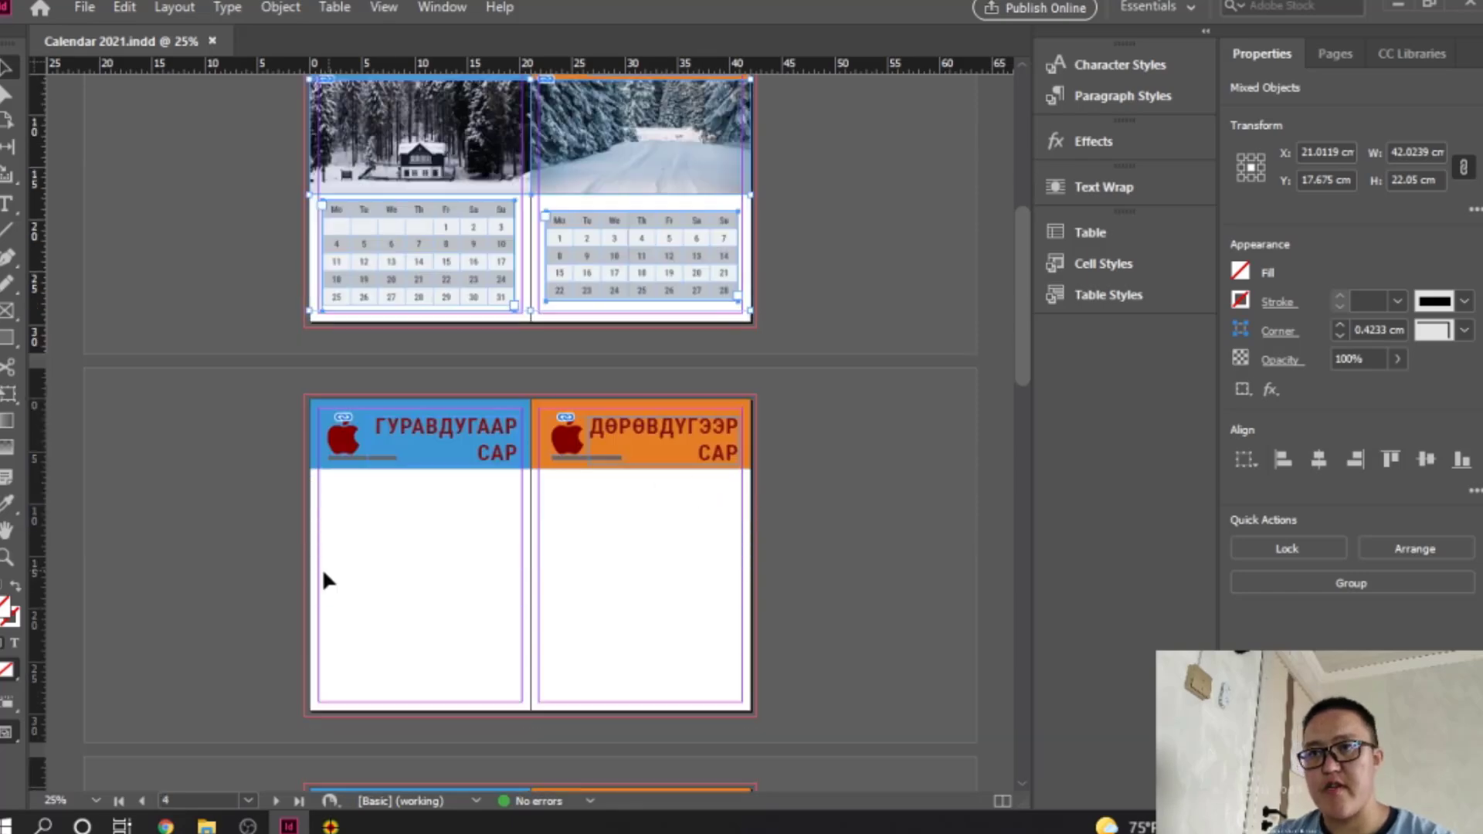
{"action": "left_click", "coordinate": [396, 545]}
{"action": "left_click", "coordinate": [1330, 56]}
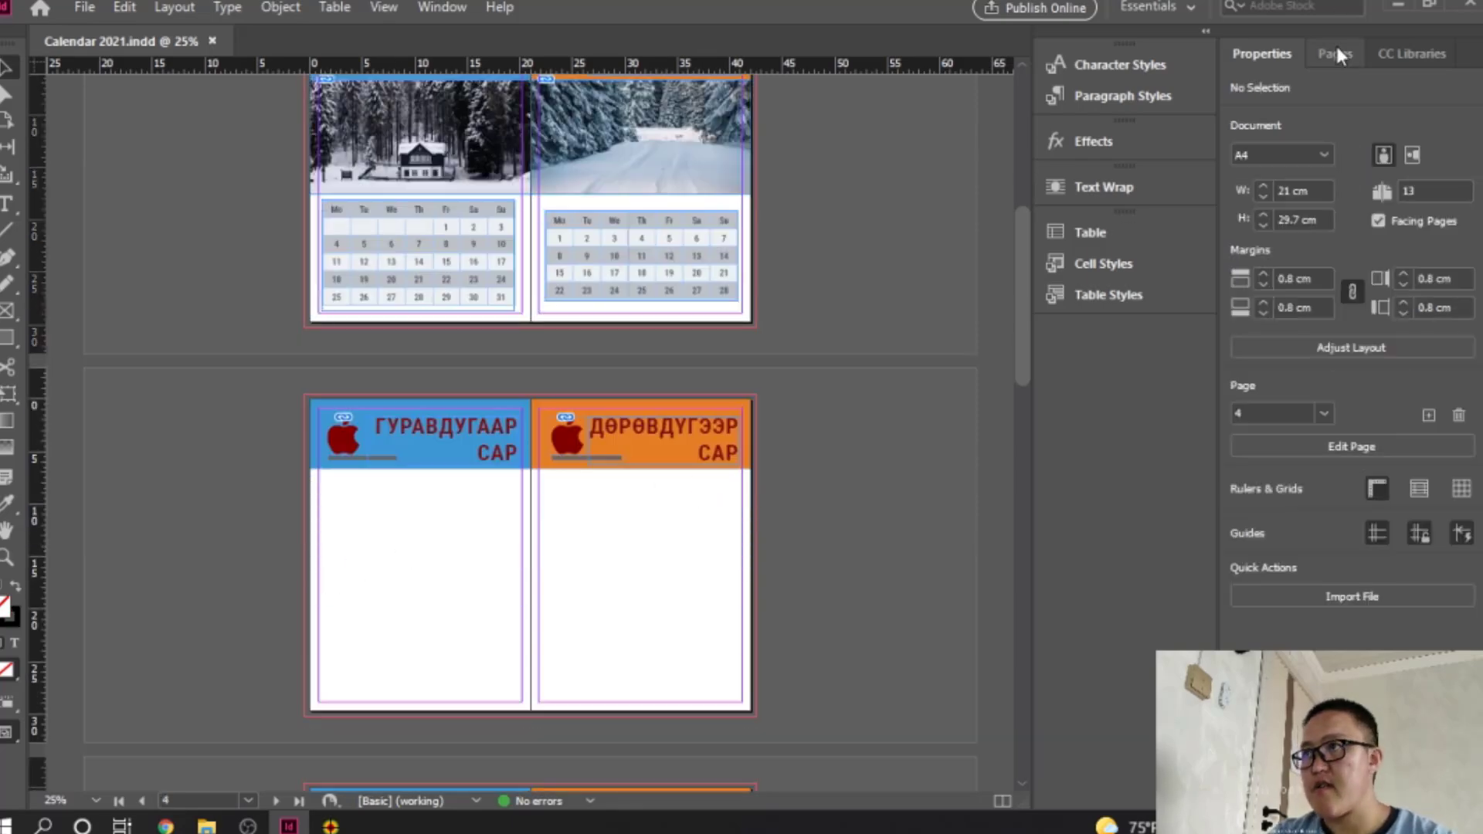
{"action": "right_click", "coordinate": [399, 550]}
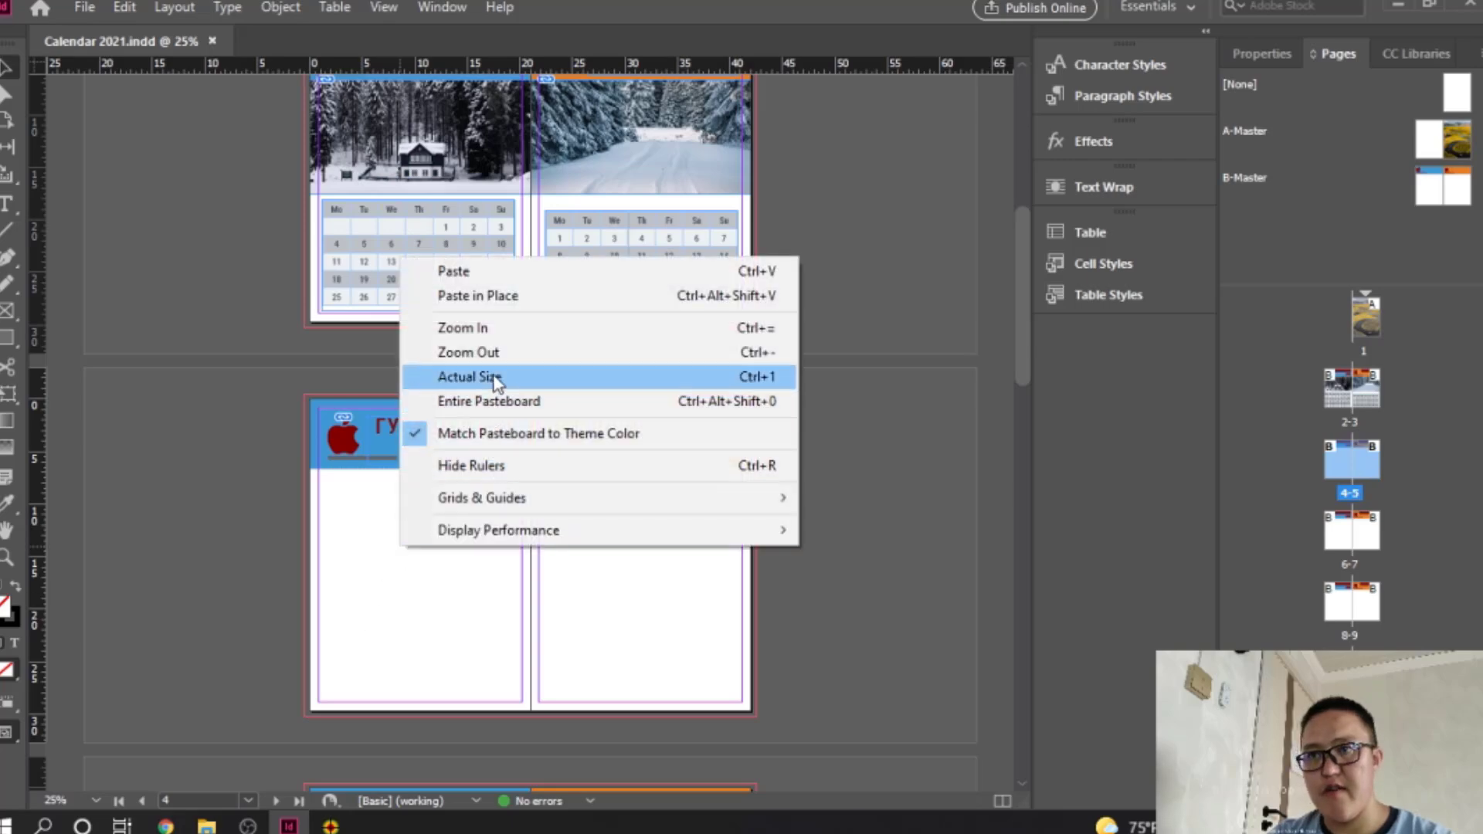
{"action": "left_click", "coordinate": [512, 298]}
Step: Paste the copied photos and tables in place on the May–June and July–August spreads, pages 6–9
{"action": "scroll", "coordinate": [478, 476], "scroll_direction": "down", "scroll_amount": 9}
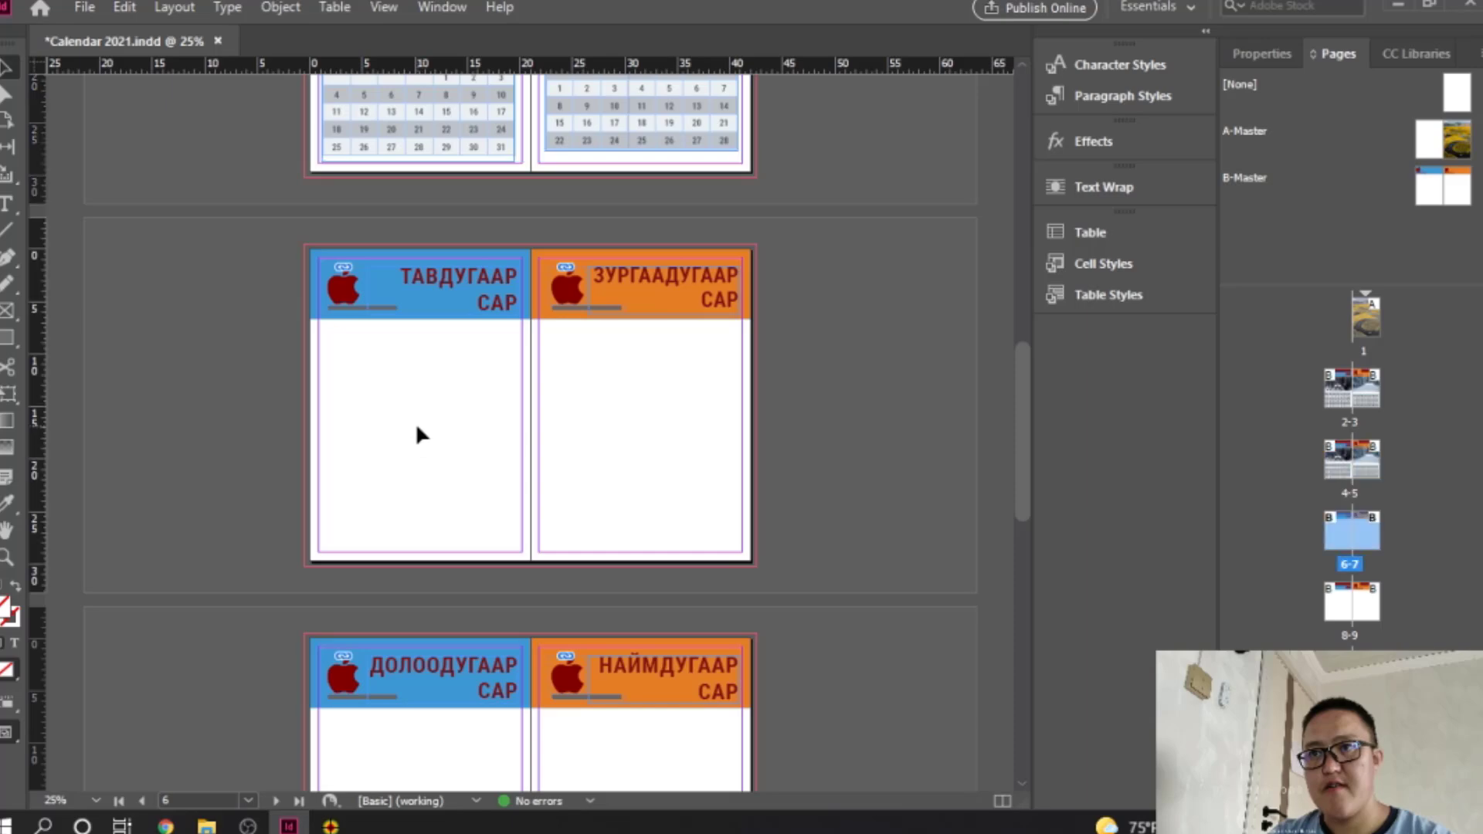
{"action": "right_click", "coordinate": [417, 429]}
{"action": "left_click", "coordinate": [510, 465]}
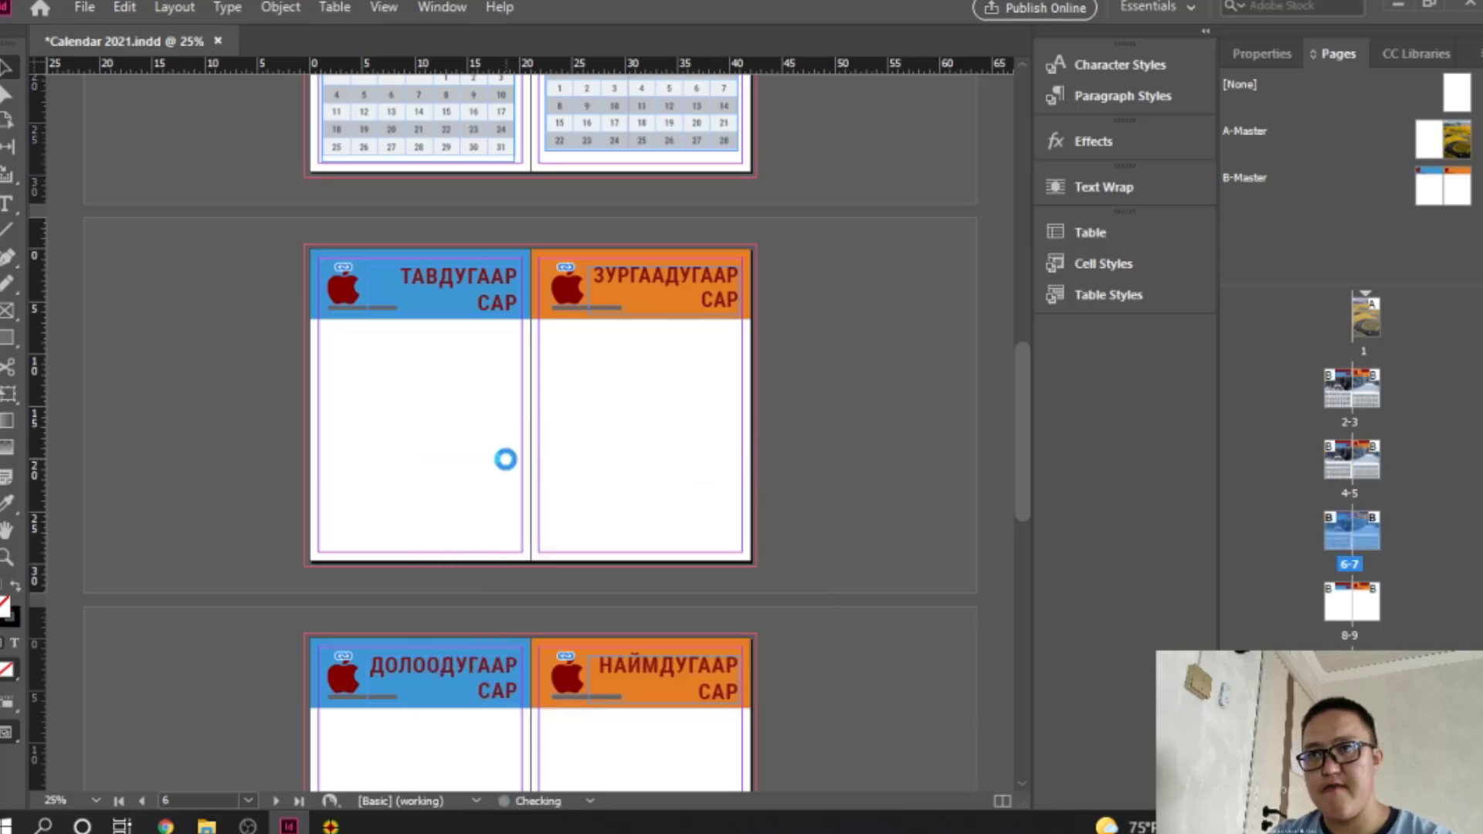
{"action": "scroll", "coordinate": [504, 455], "scroll_direction": "down", "scroll_amount": 6}
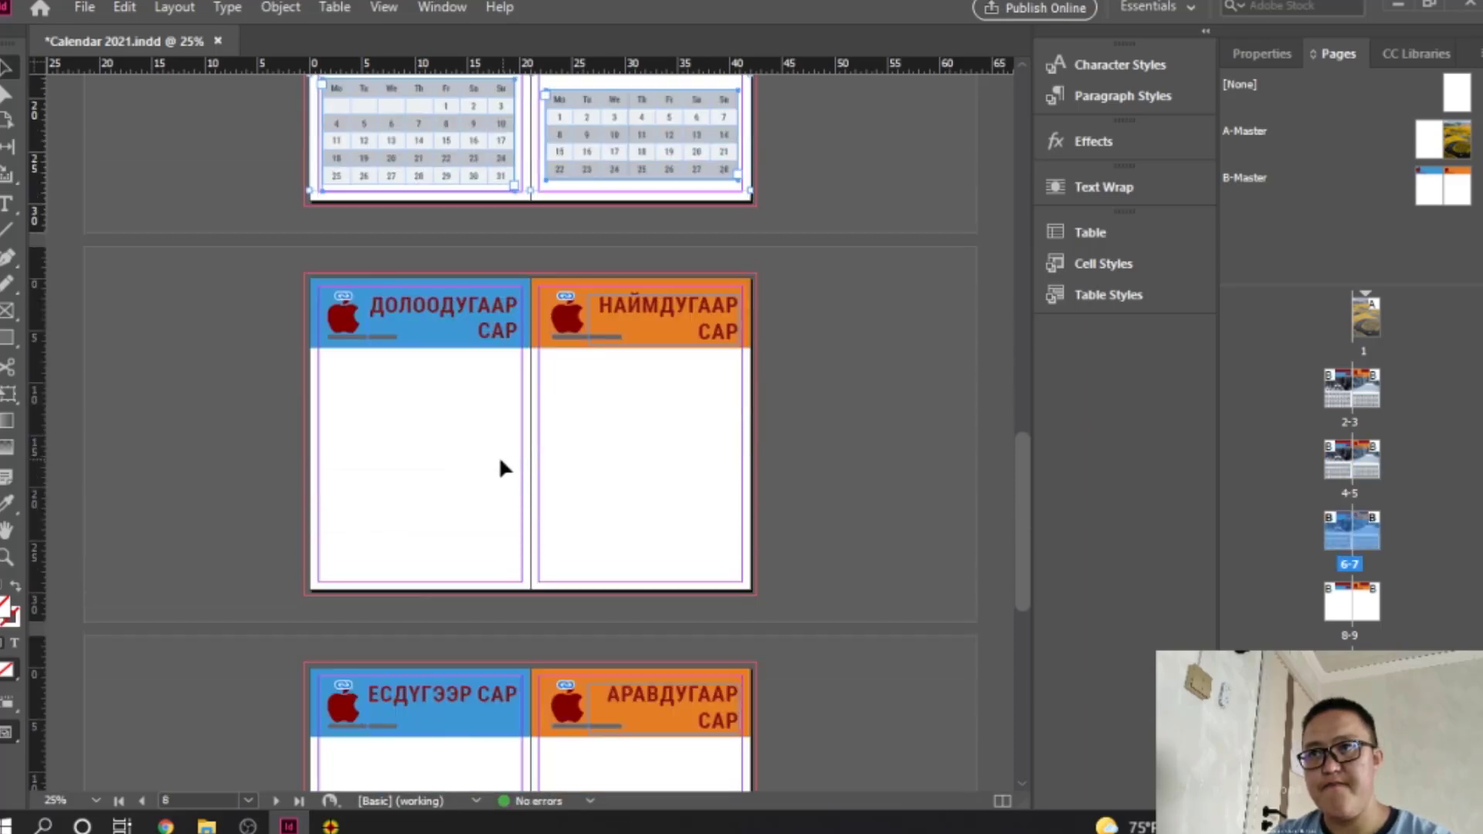
{"action": "right_click", "coordinate": [469, 451]}
{"action": "left_click", "coordinate": [564, 494]}
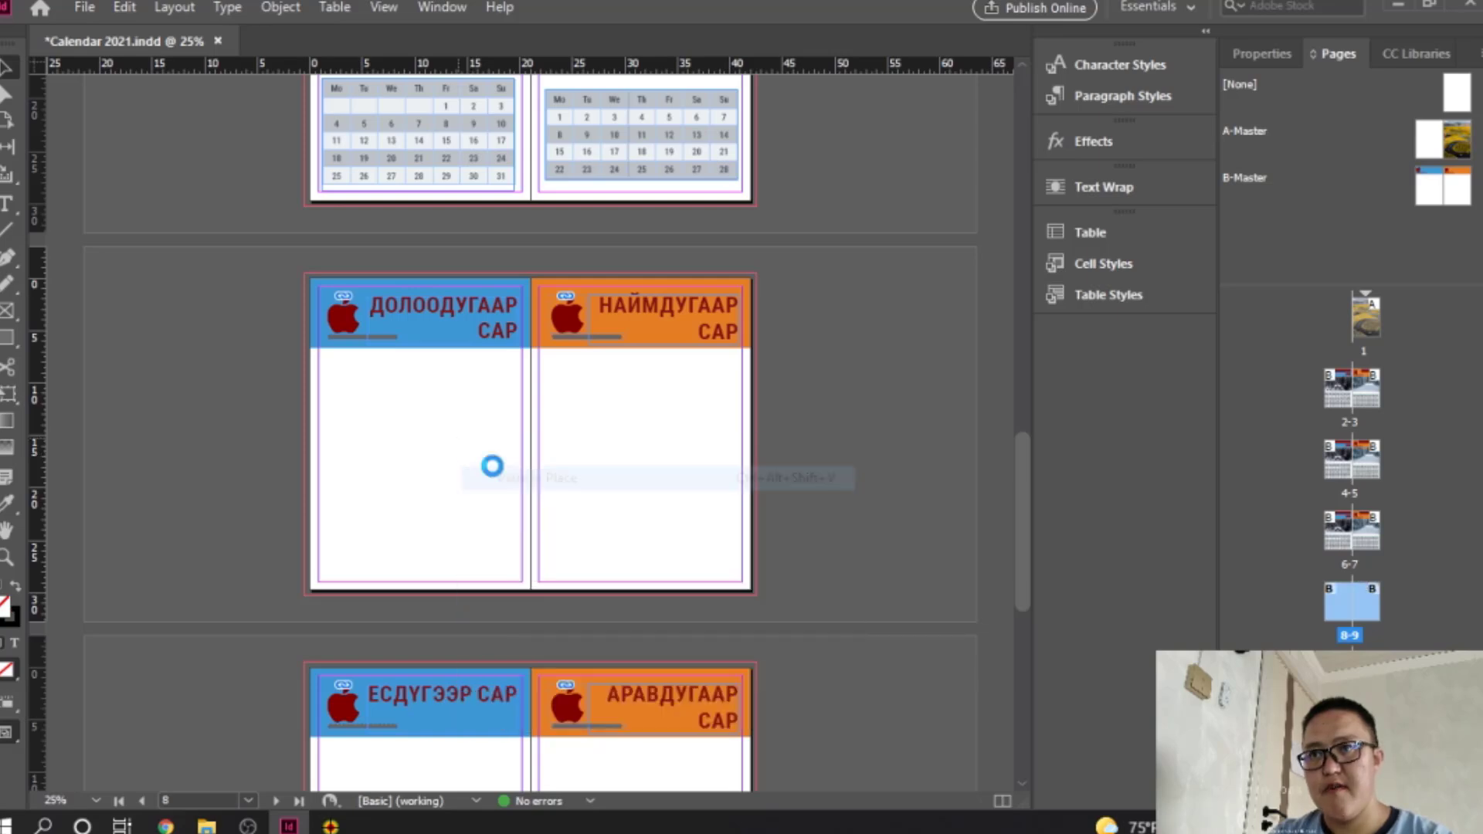
Step: Paste the copied photos and tables in place on the September–October and November–December spreads, pages 10–13
{"action": "scroll", "coordinate": [493, 468], "scroll_direction": "down", "scroll_amount": 5}
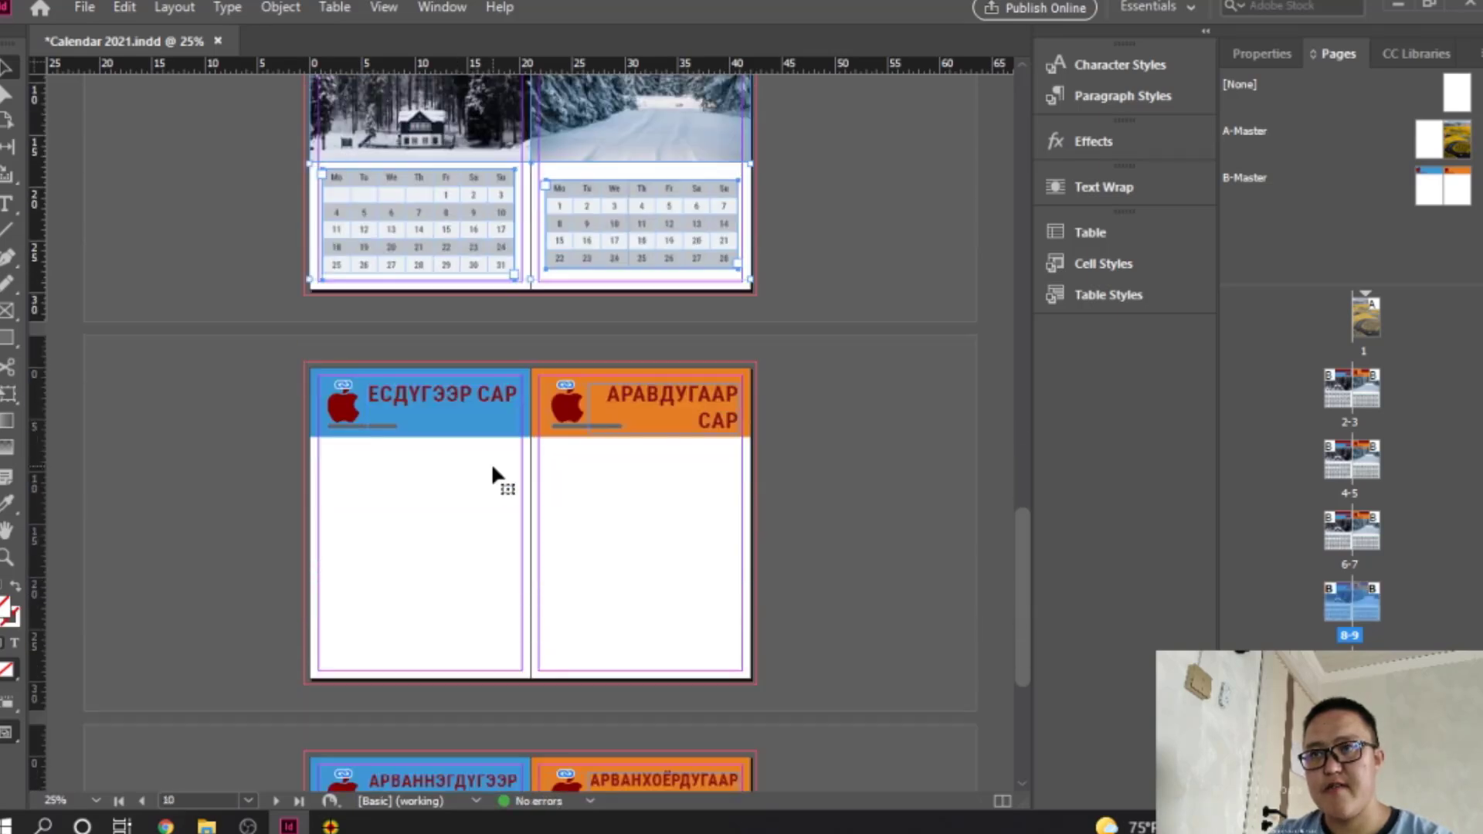
{"action": "right_click", "coordinate": [444, 495]}
{"action": "left_click", "coordinate": [502, 533]}
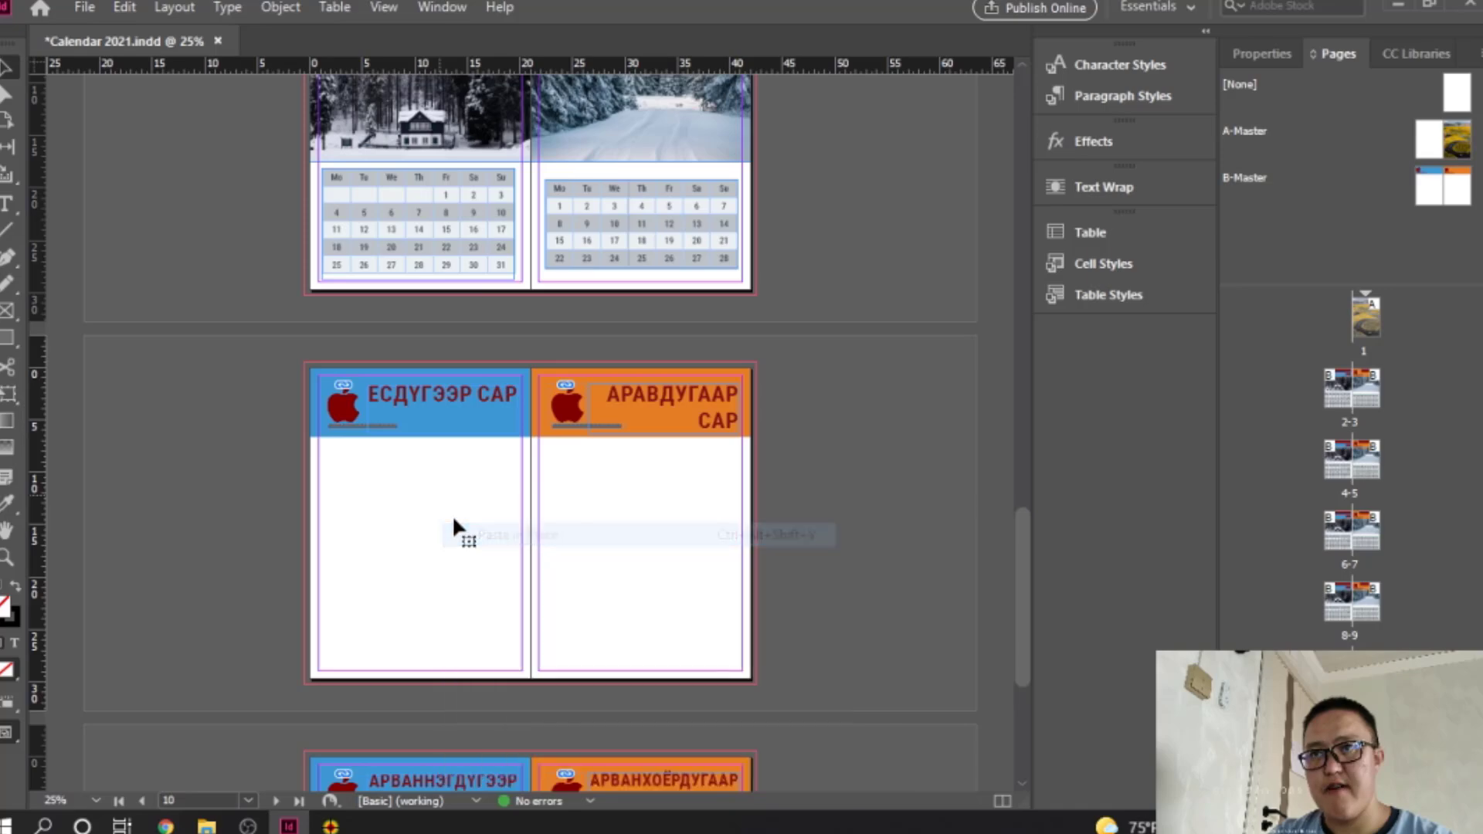
{"action": "scroll", "coordinate": [452, 517], "scroll_direction": "down", "scroll_amount": 6}
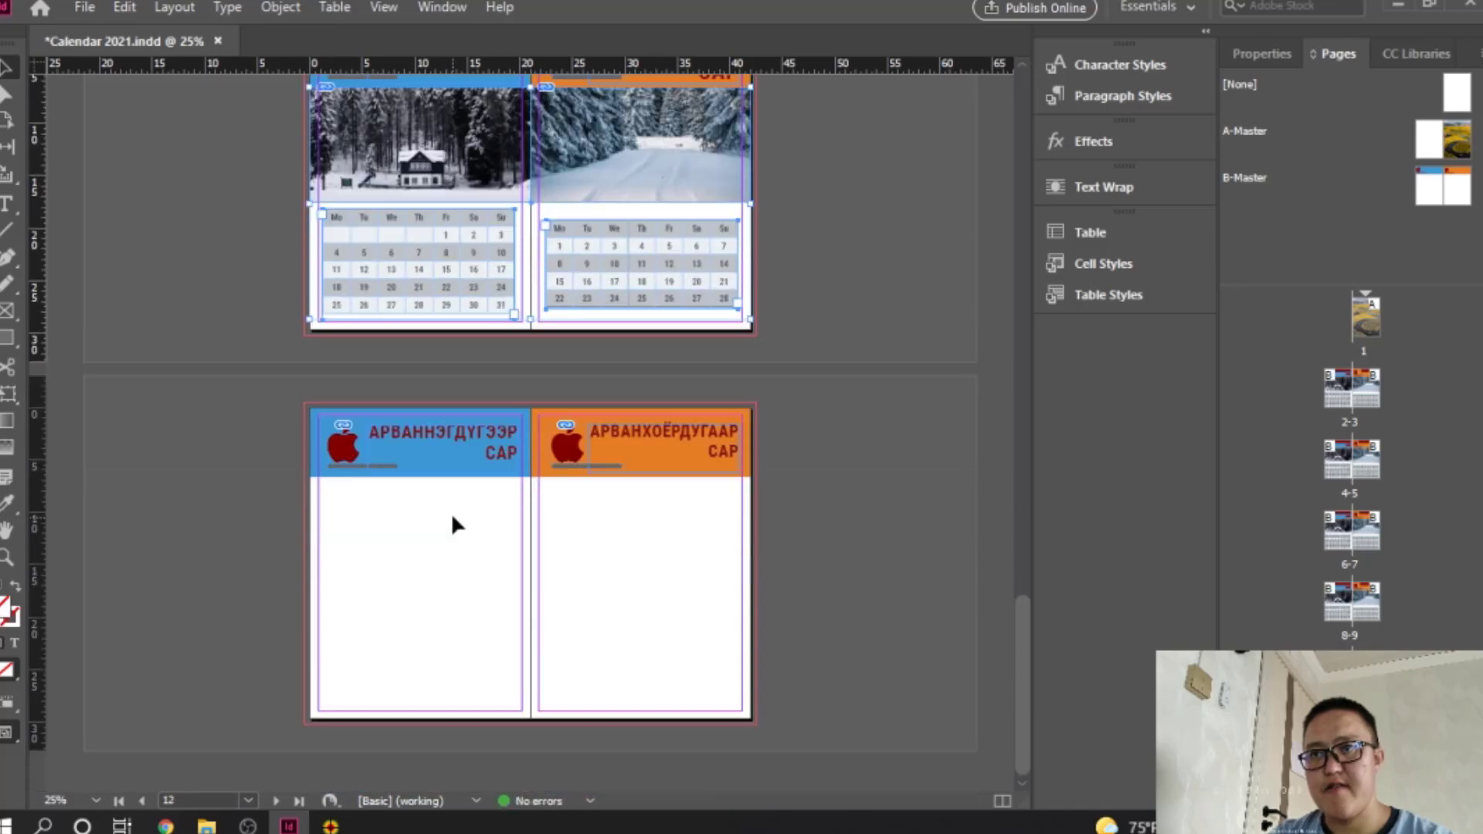
{"action": "right_click", "coordinate": [439, 516]}
{"action": "left_click", "coordinate": [541, 178]}
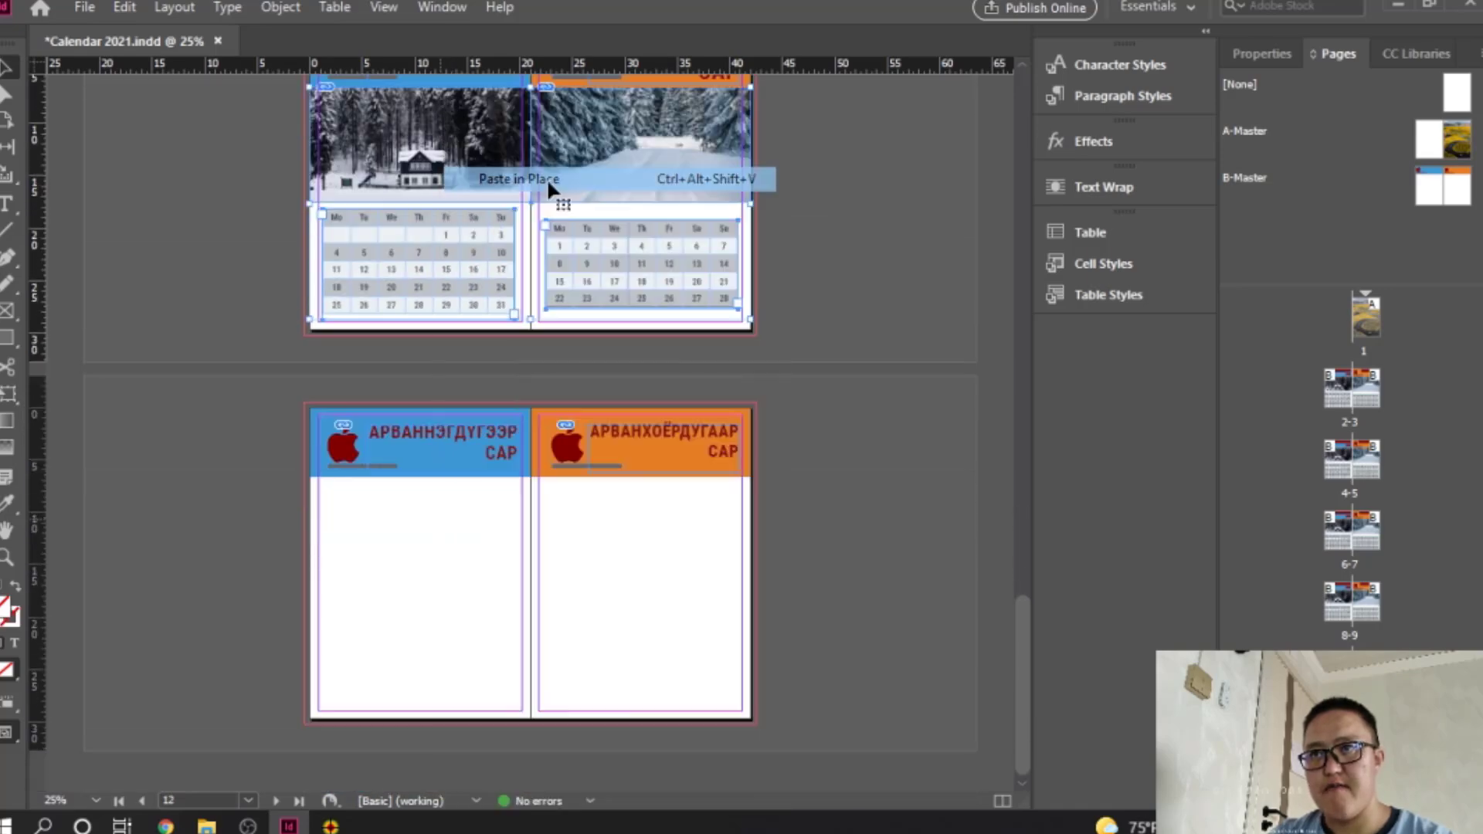
{"action": "left_click", "coordinate": [465, 575]}
{"action": "right_click", "coordinate": [465, 575]}
{"action": "left_click", "coordinate": [513, 572]}
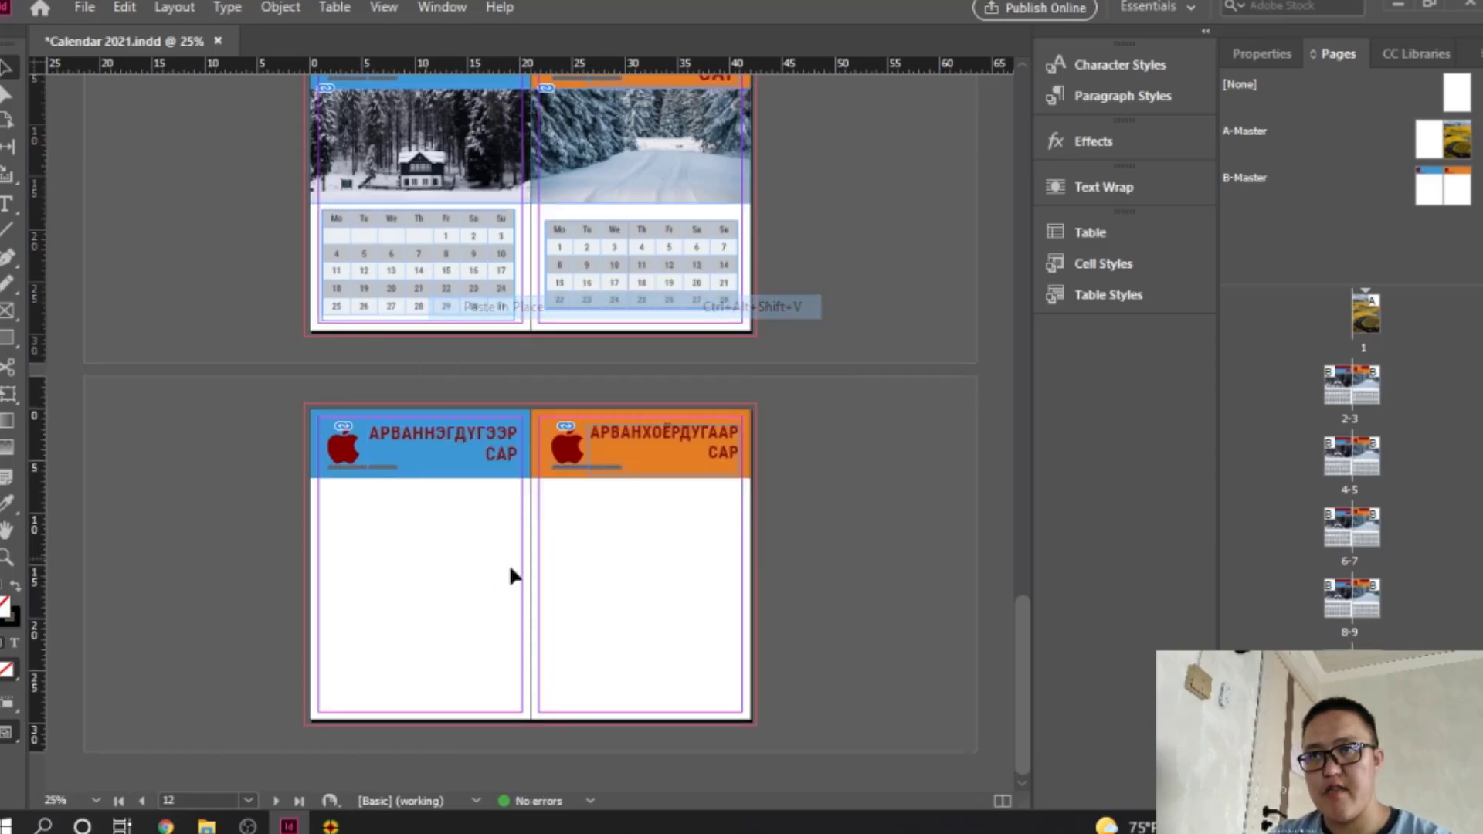
Step: Replace the winter house photo on the March page, page 4, with the image content (4)
{"action": "scroll", "coordinate": [508, 563], "scroll_direction": "up", "scroll_amount": 15}
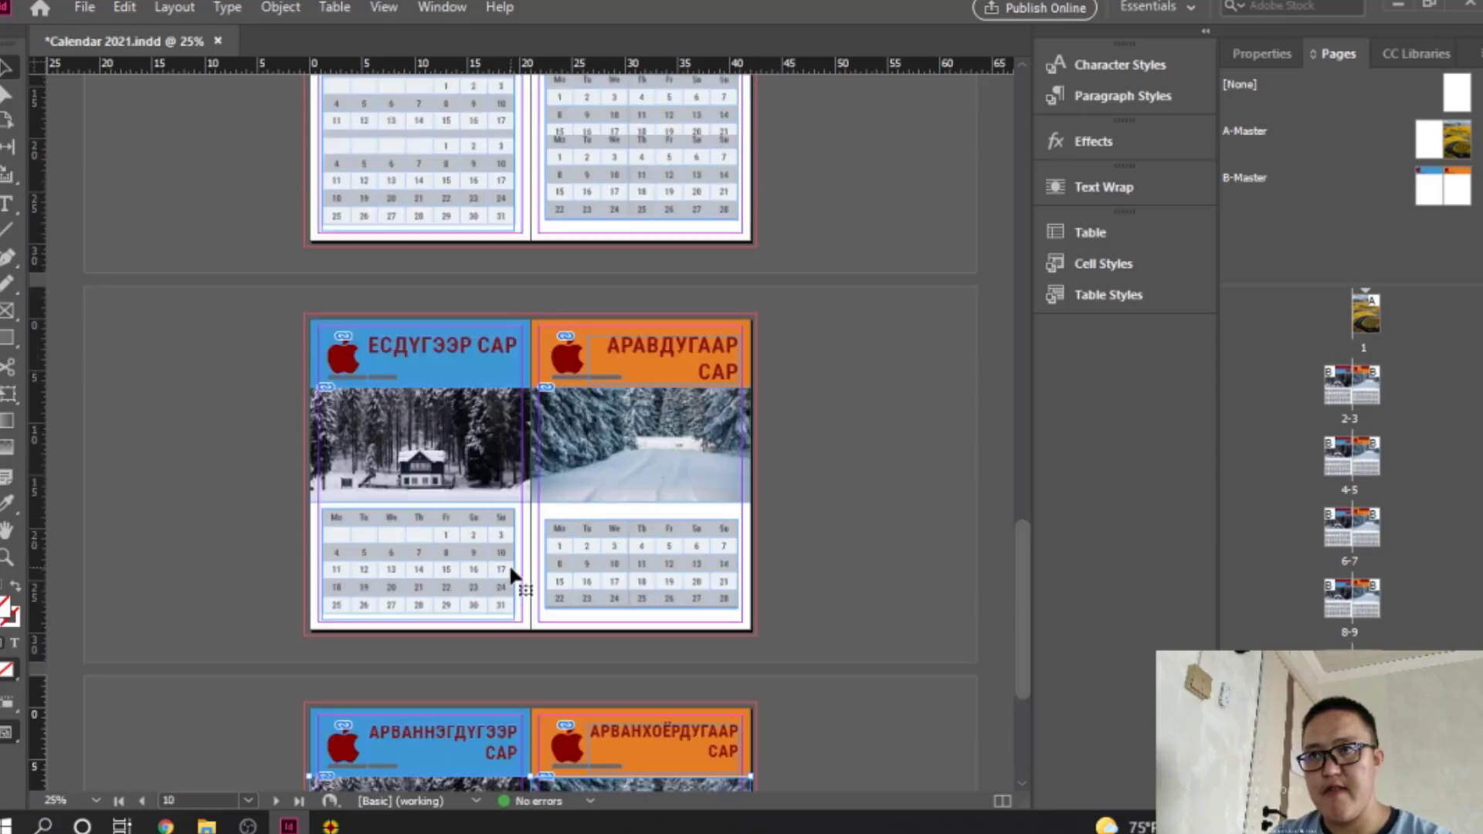
{"action": "scroll", "coordinate": [510, 573], "scroll_direction": "up", "scroll_amount": 5}
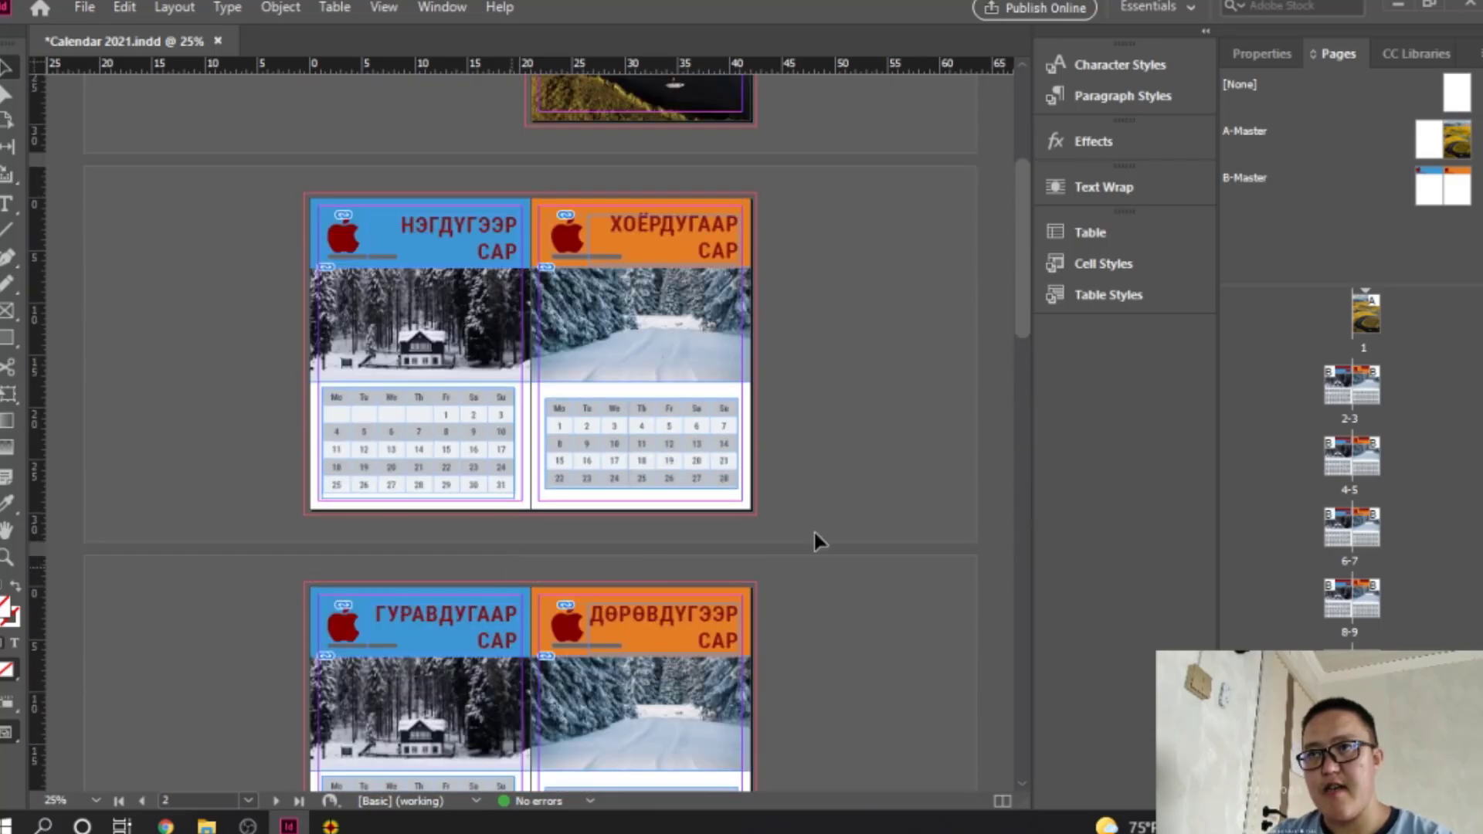
{"action": "left_click", "coordinate": [491, 653]}
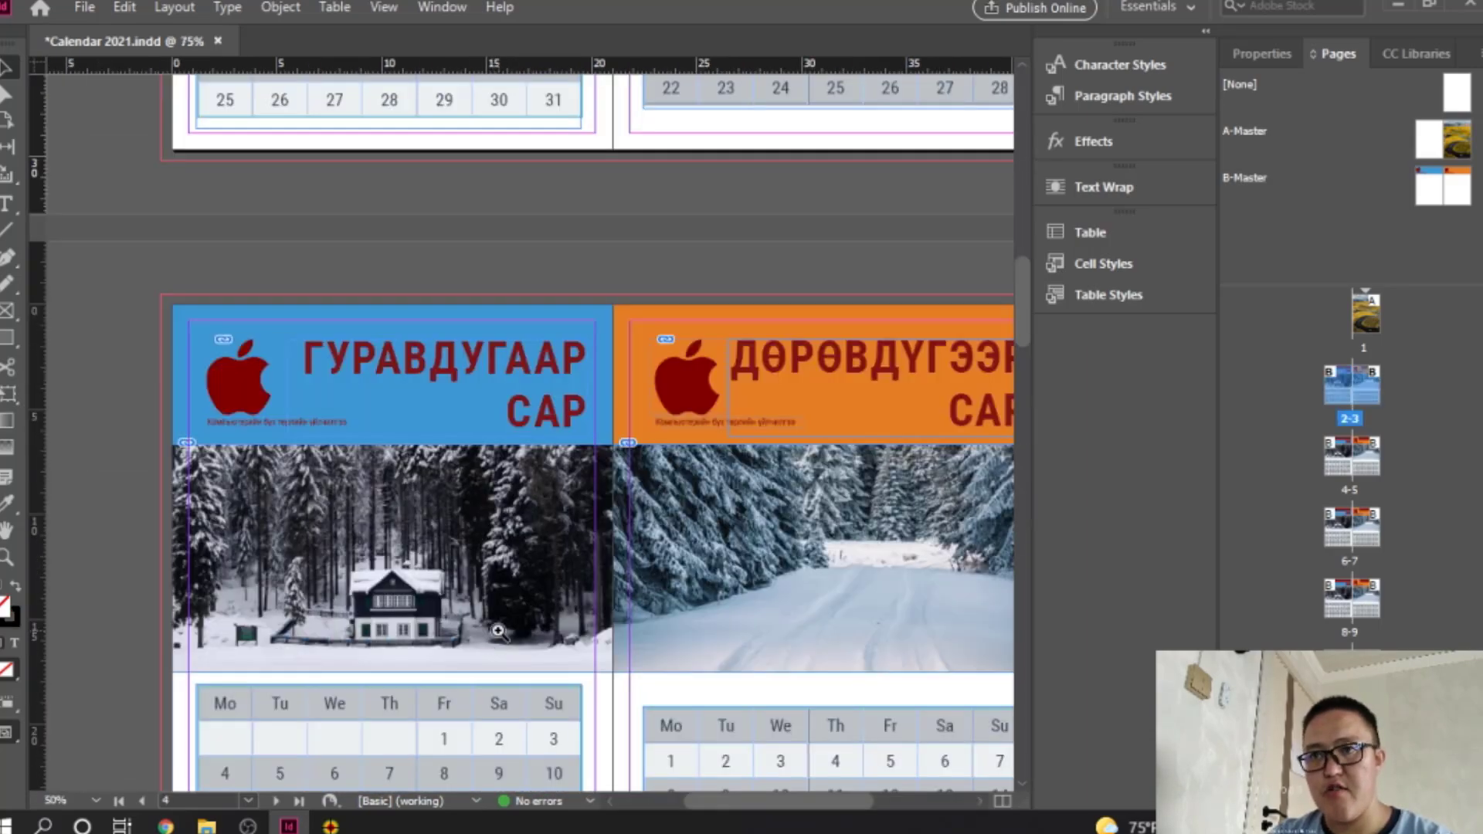
{"action": "left_click", "coordinate": [498, 631]}
{"action": "left_click_drag", "start_coordinate": [615, 354], "coordinate": [592, 597]}
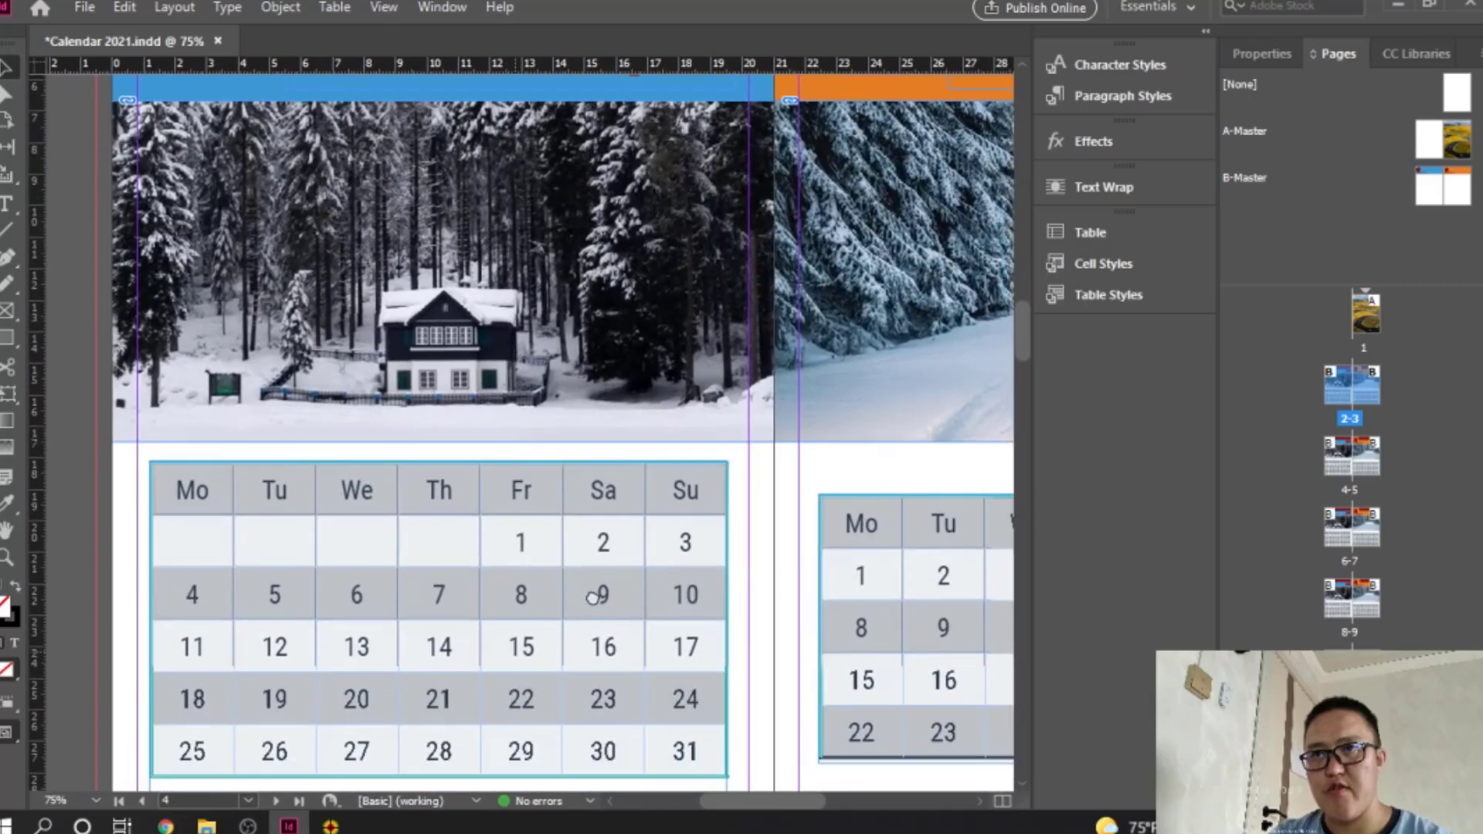
{"action": "left_click", "coordinate": [537, 239]}
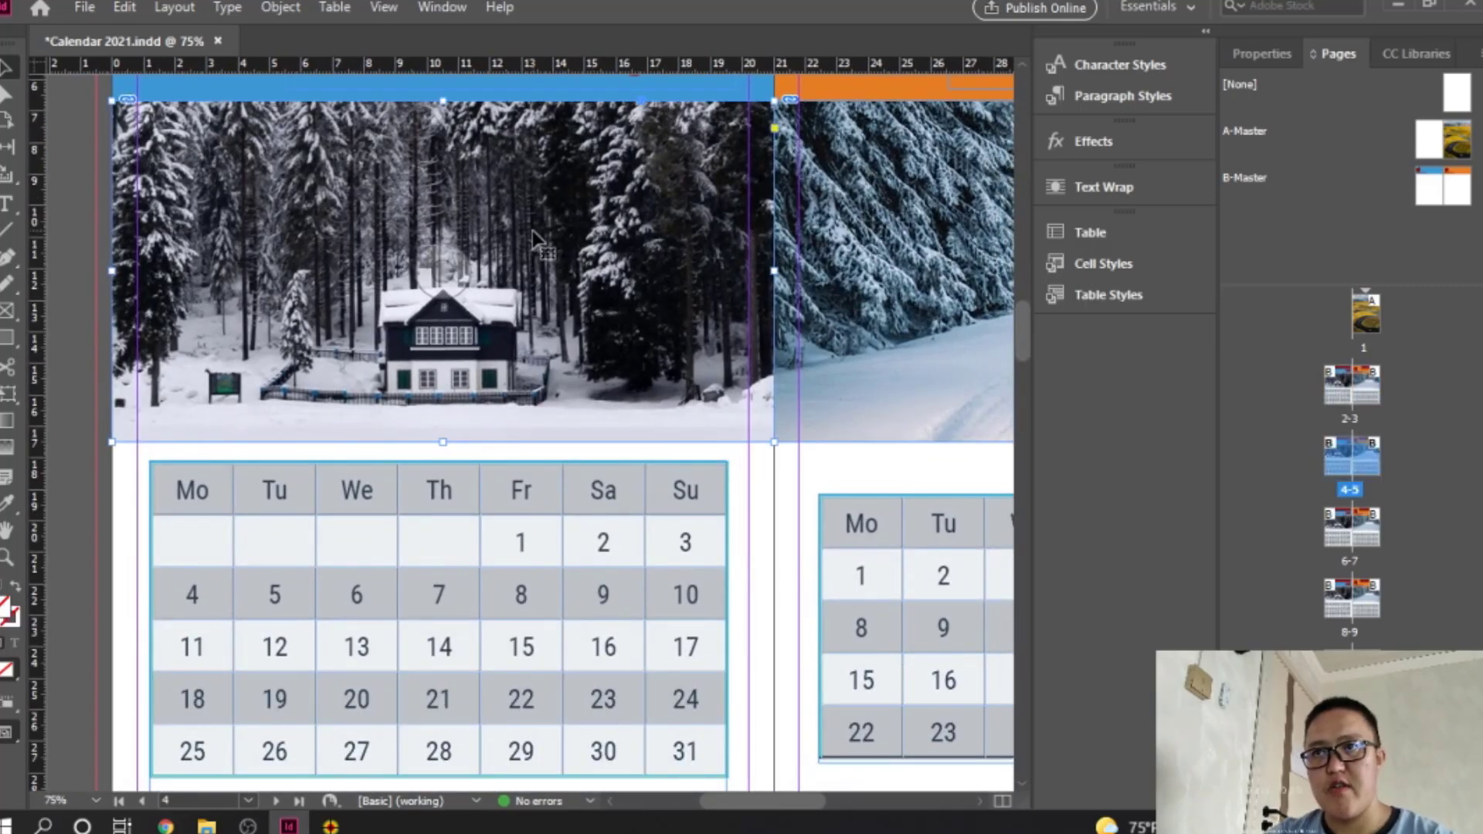
{"action": "key", "text": "ctrl+d"}
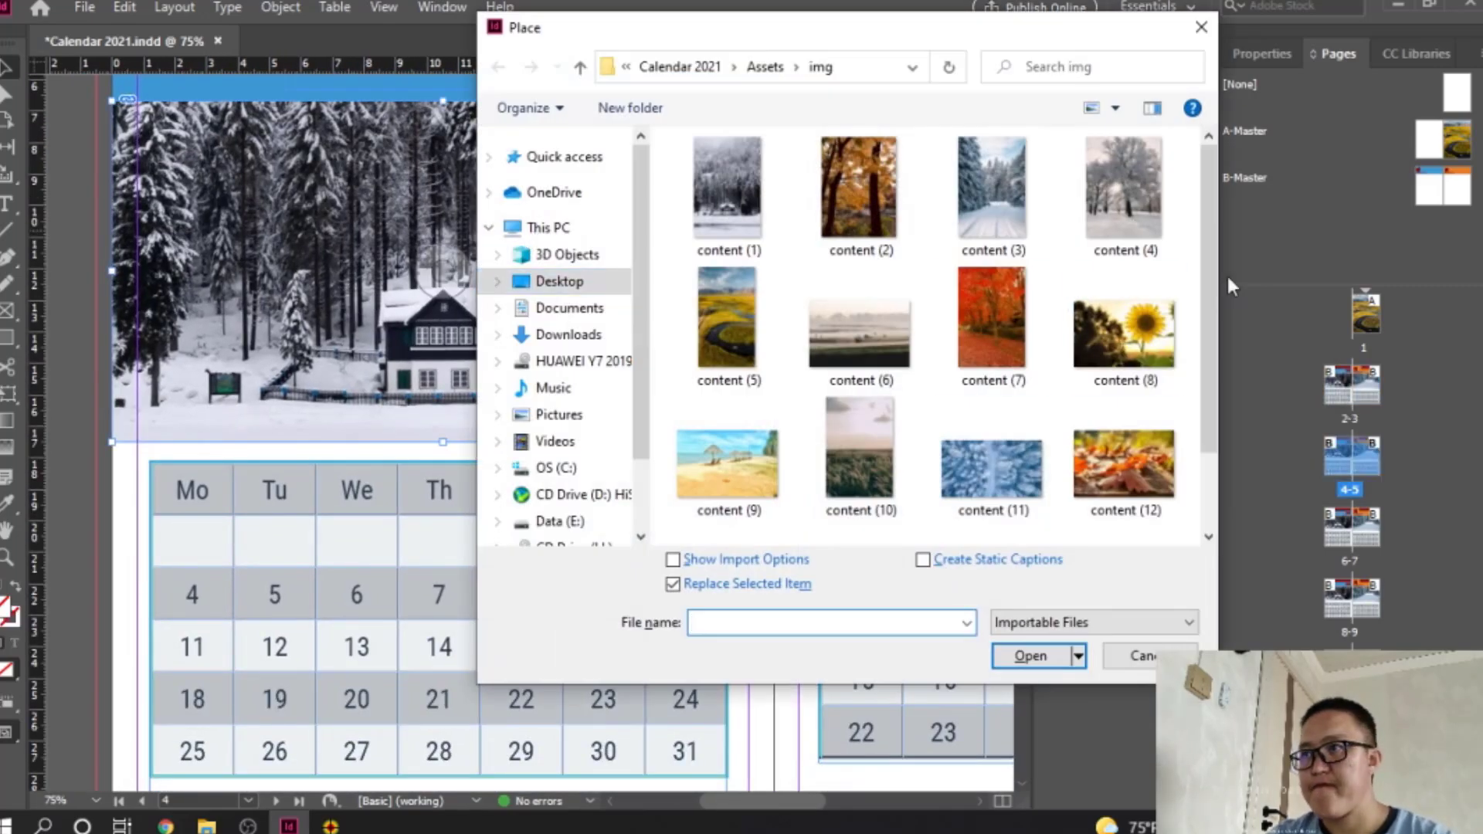
{"action": "left_click", "coordinate": [1124, 193]}
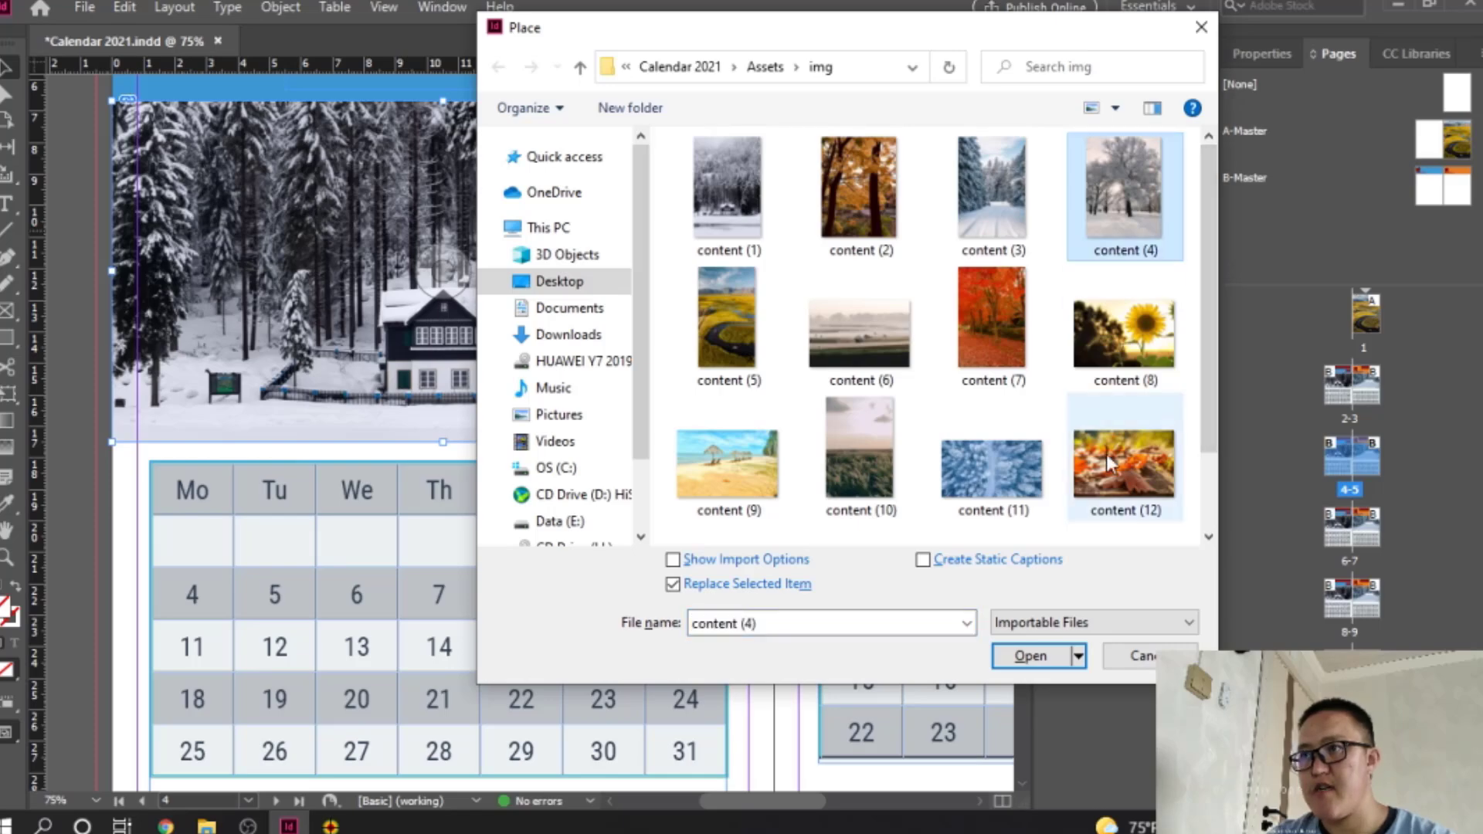
{"action": "left_click", "coordinate": [1039, 664]}
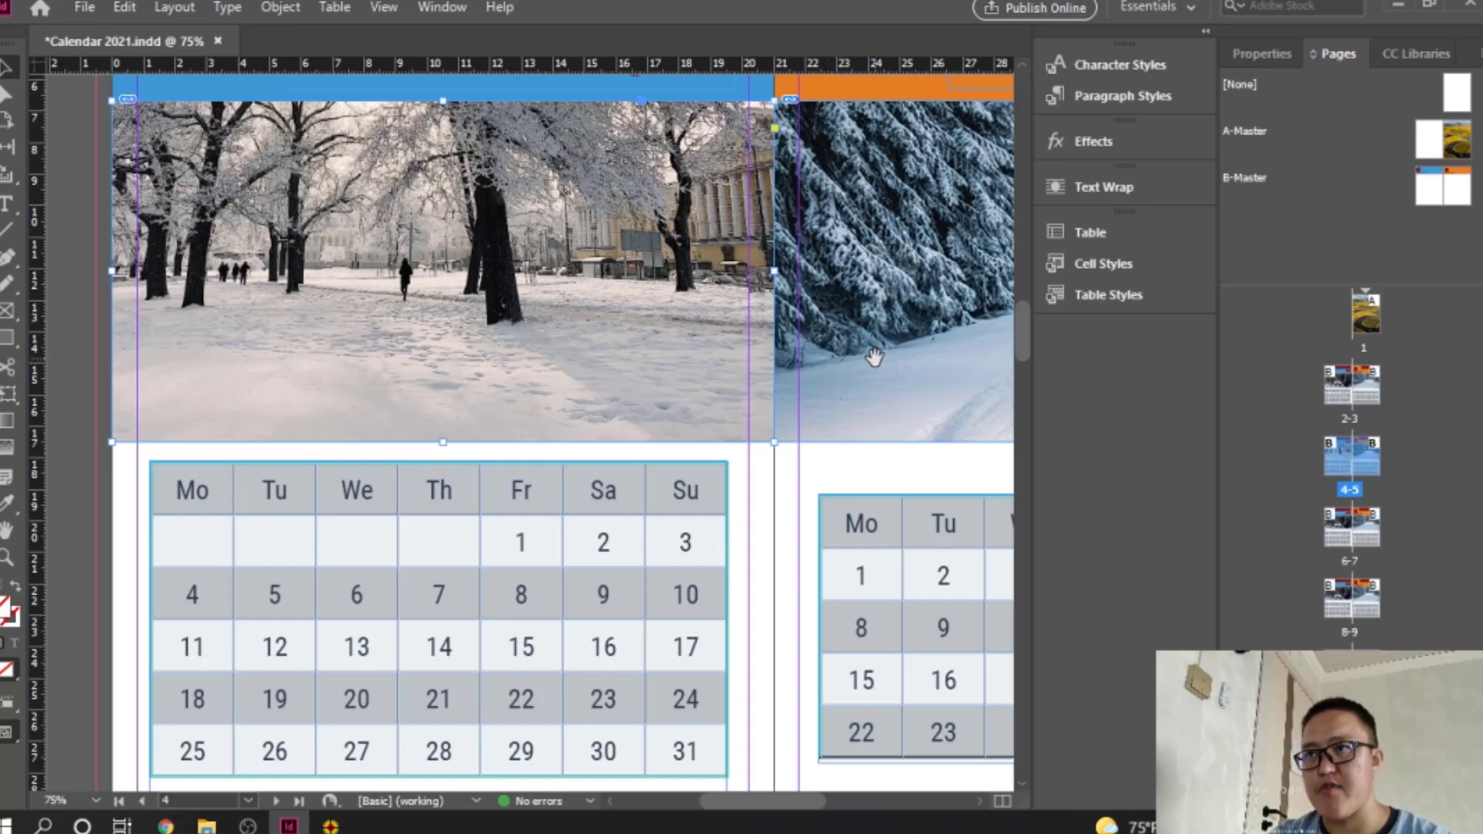
Step: Replace the snowy road photo on the April page, page 5, with the image content (6)
{"action": "left_click_drag", "start_coordinate": [874, 357], "coordinate": [404, 437]}
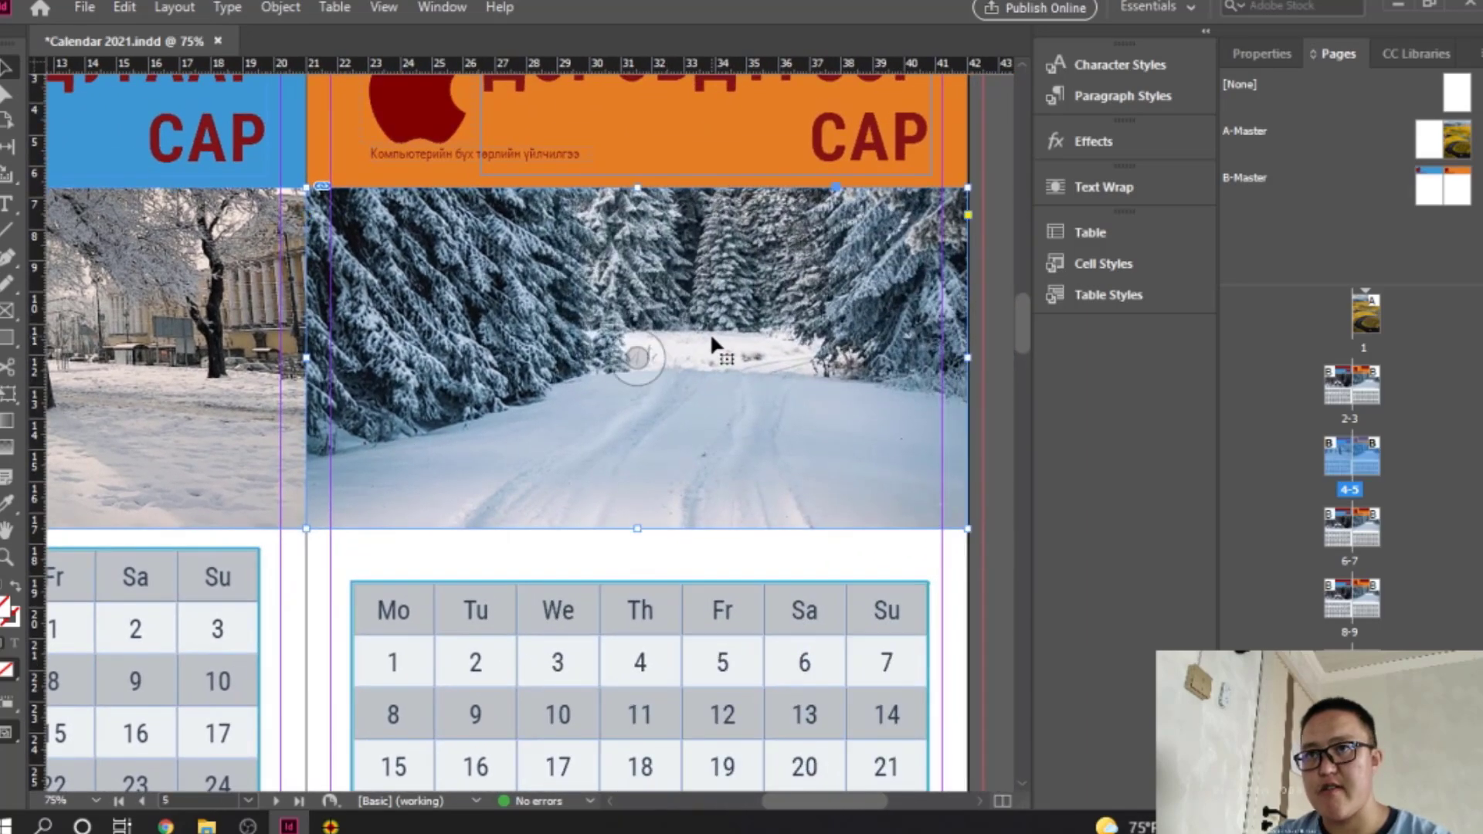
{"action": "key", "text": "ctrl+d"}
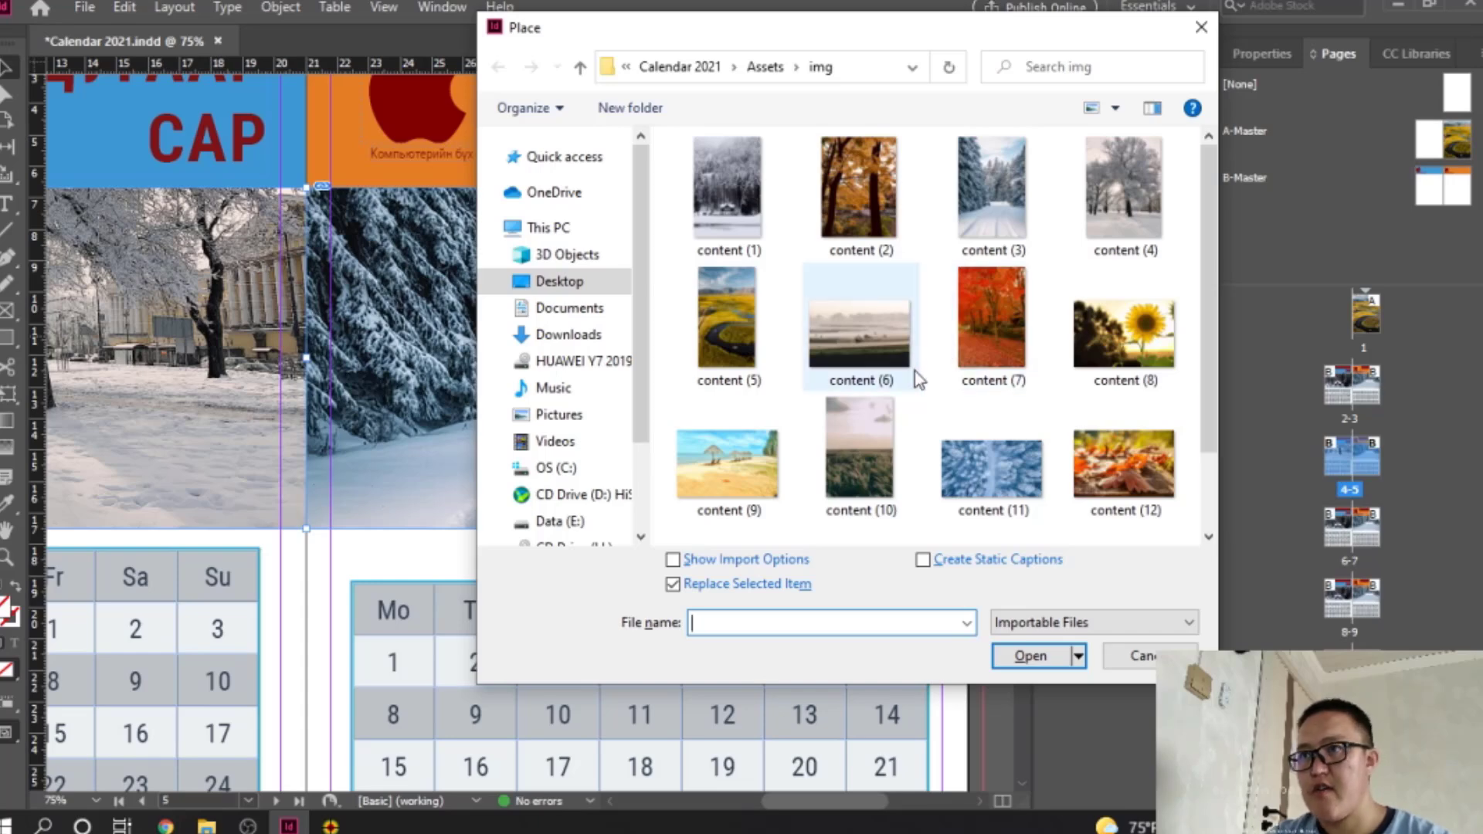
{"action": "scroll", "coordinate": [1044, 377], "scroll_direction": "down", "scroll_amount": 1}
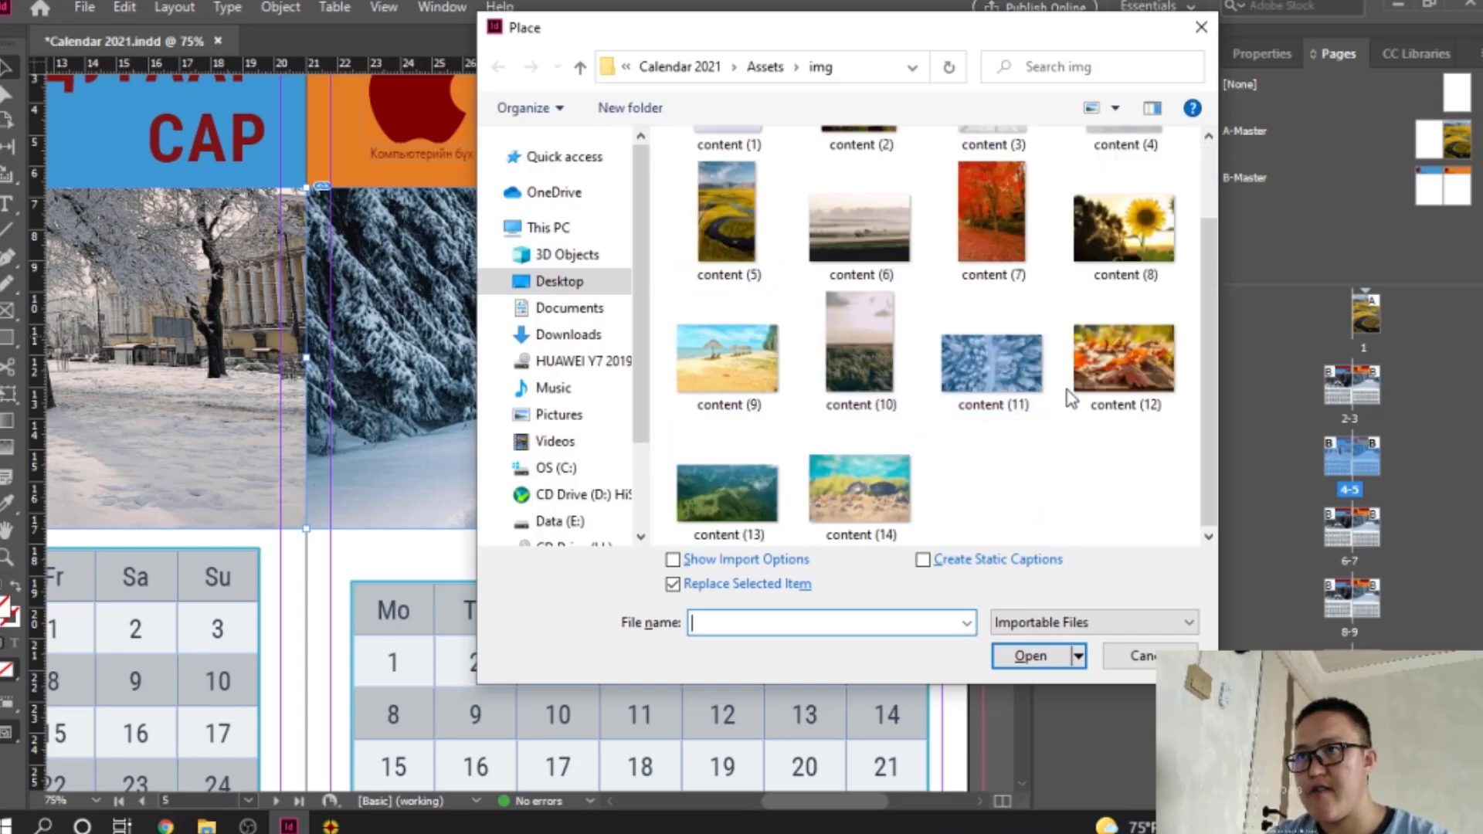
{"action": "double_click", "coordinate": [874, 232]}
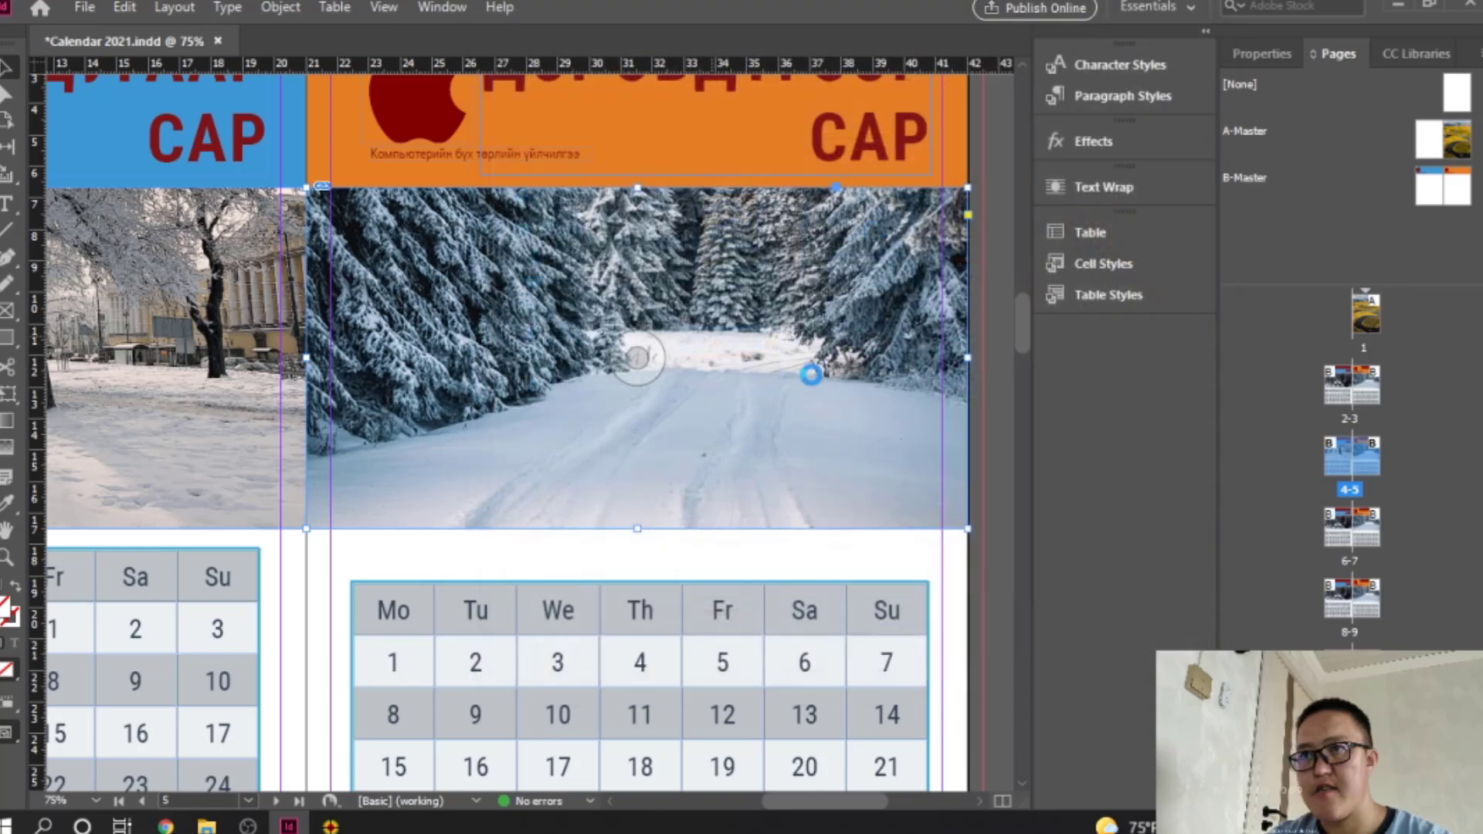
Step: Fit the April photo to its frame with Fill Frame Proportionally
{"action": "right_click", "coordinate": [771, 321]}
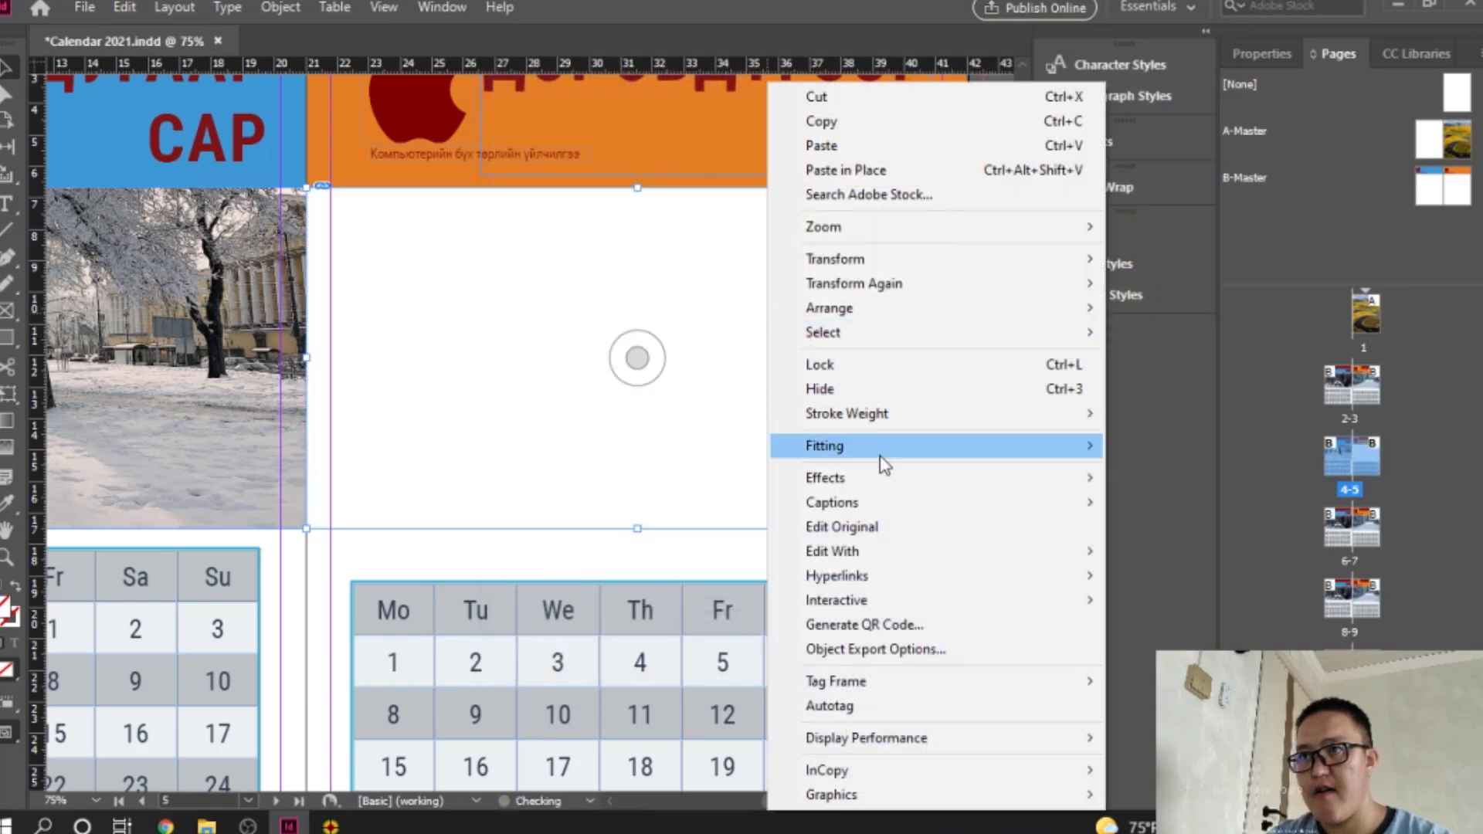
{"action": "mouse_move", "coordinate": [884, 456]}
{"action": "left_click", "coordinate": [1189, 490]}
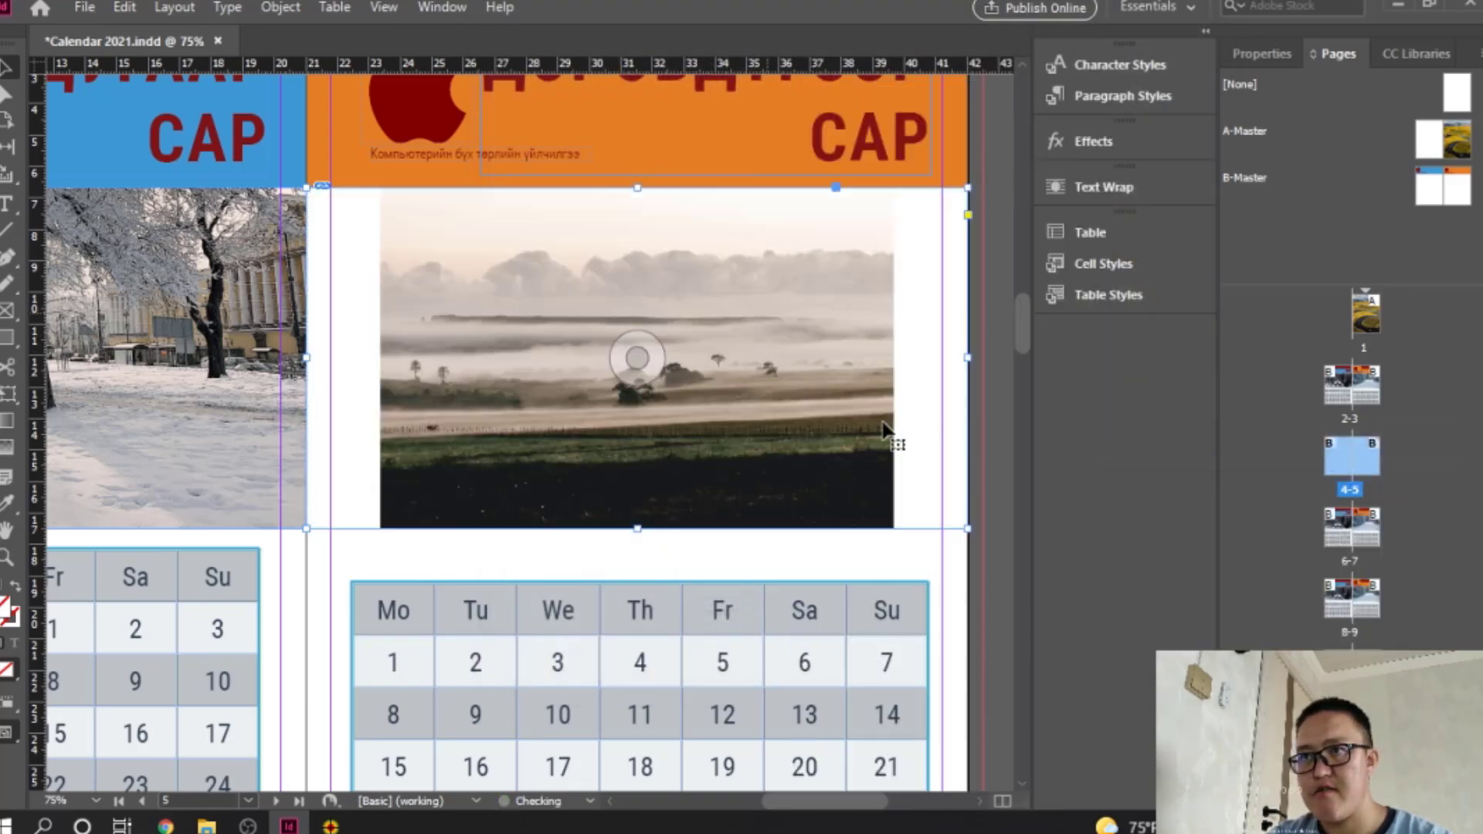
{"action": "right_click", "coordinate": [808, 401]}
{"action": "mouse_move", "coordinate": [932, 452]}
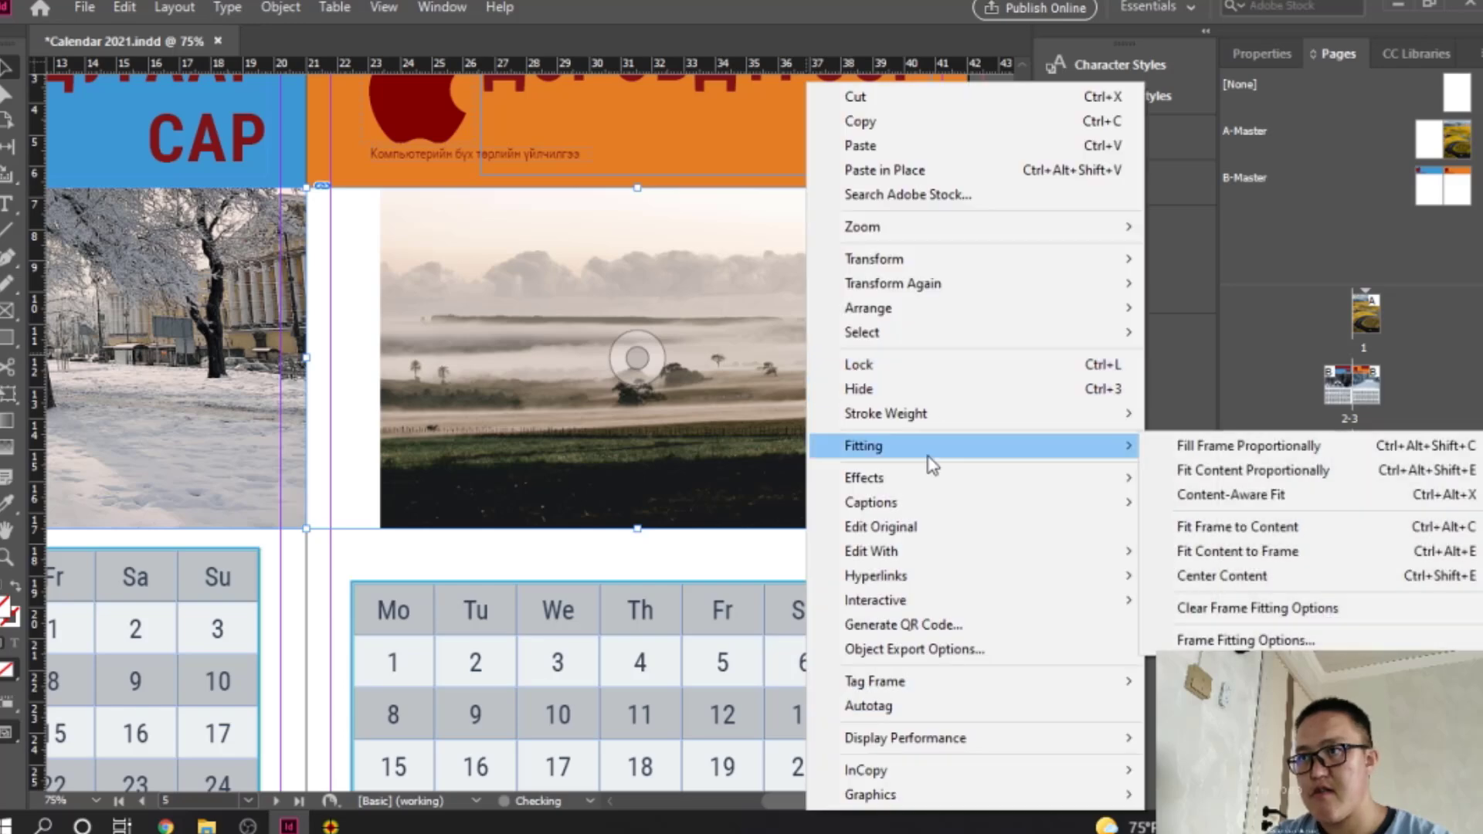
{"action": "left_click", "coordinate": [1194, 443]}
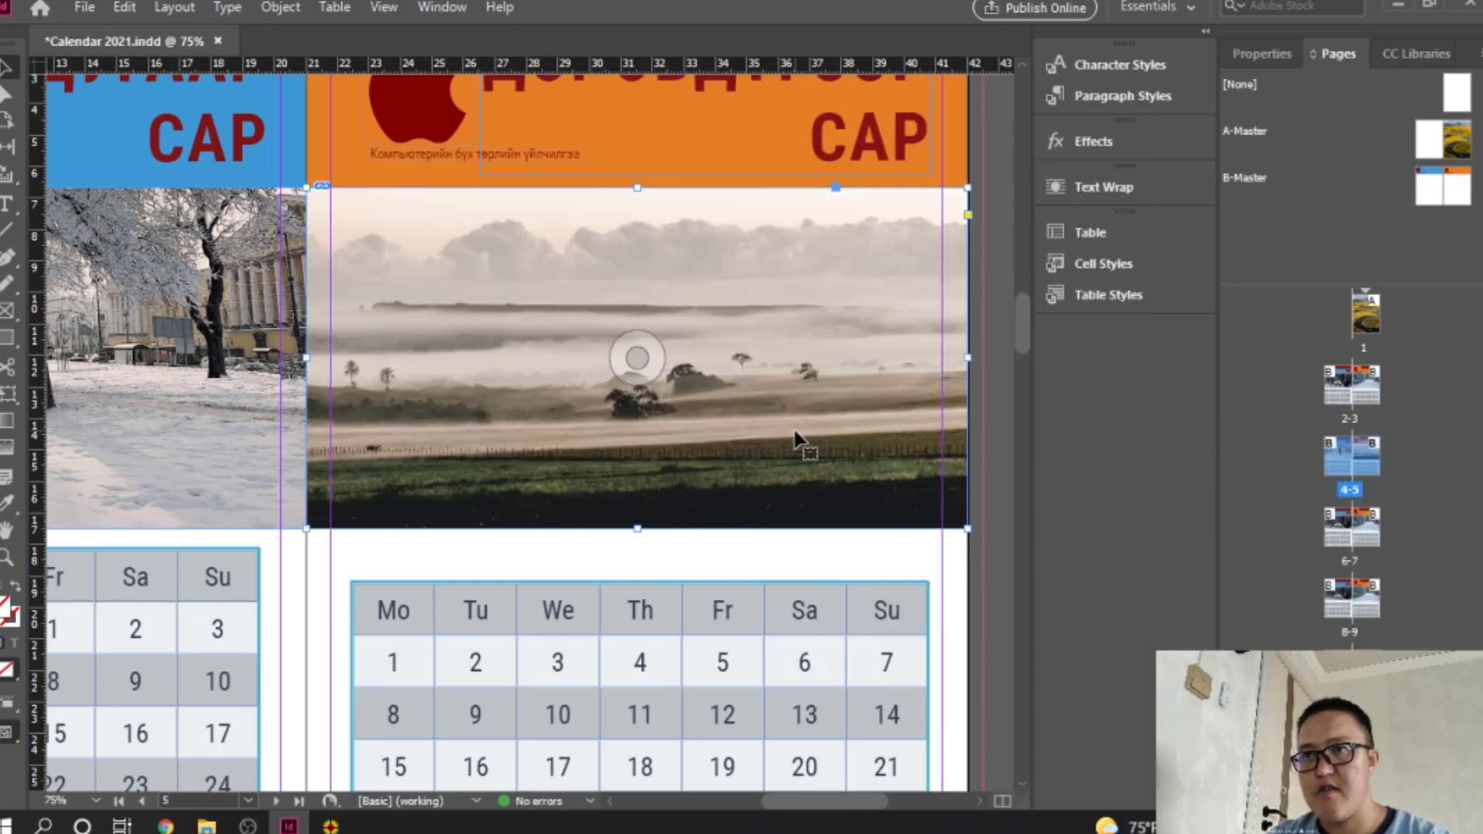
Step: Replace the winter house photo on the May page, page 6, with the image content (10)
{"action": "scroll", "coordinate": [797, 434], "scroll_direction": "down", "scroll_amount": 3}
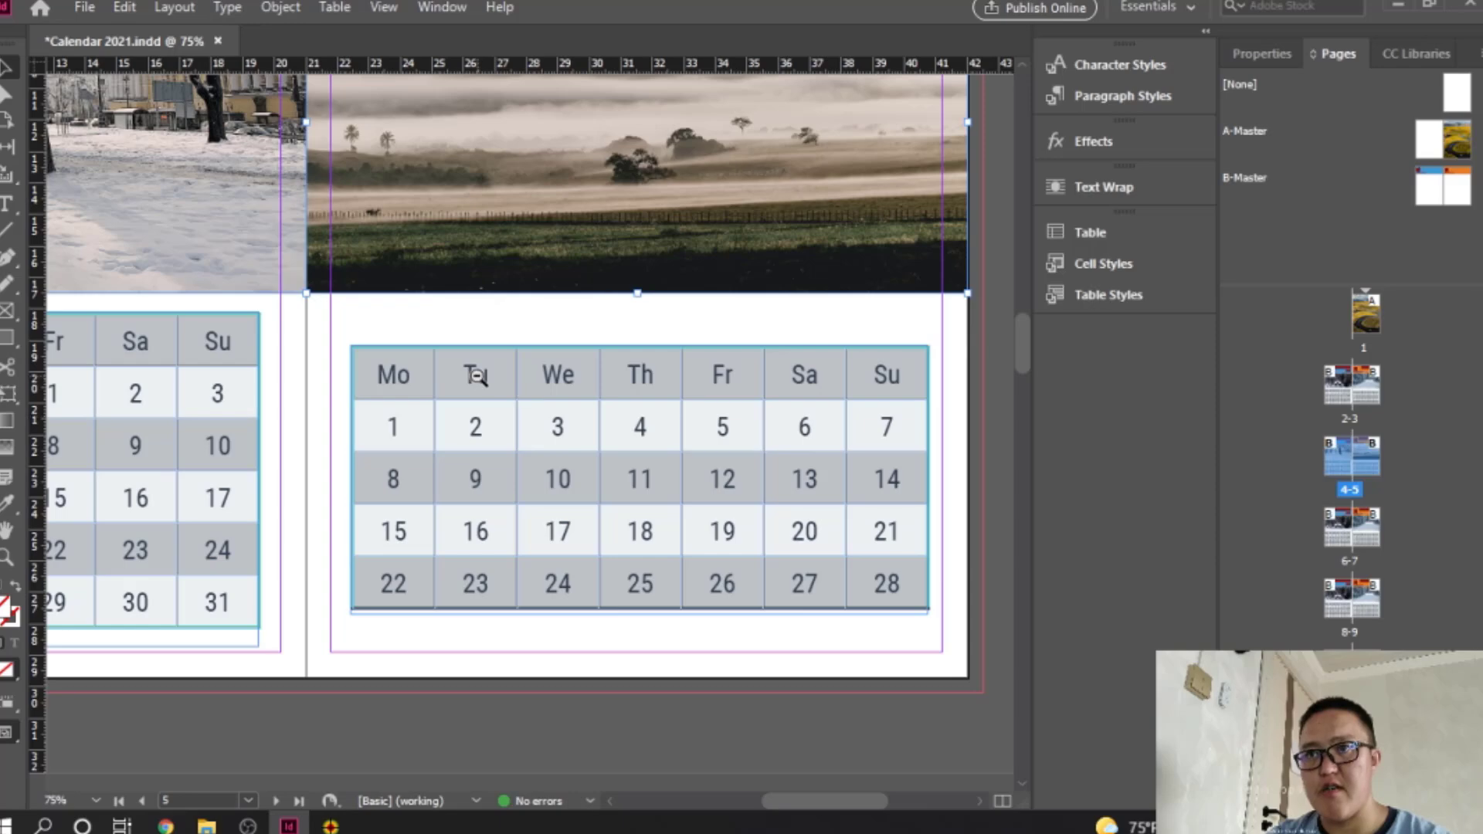
{"action": "left_click", "coordinate": [476, 376], "text": "alt"}
{"action": "scroll", "coordinate": [453, 468], "scroll_direction": "down", "scroll_amount": 3}
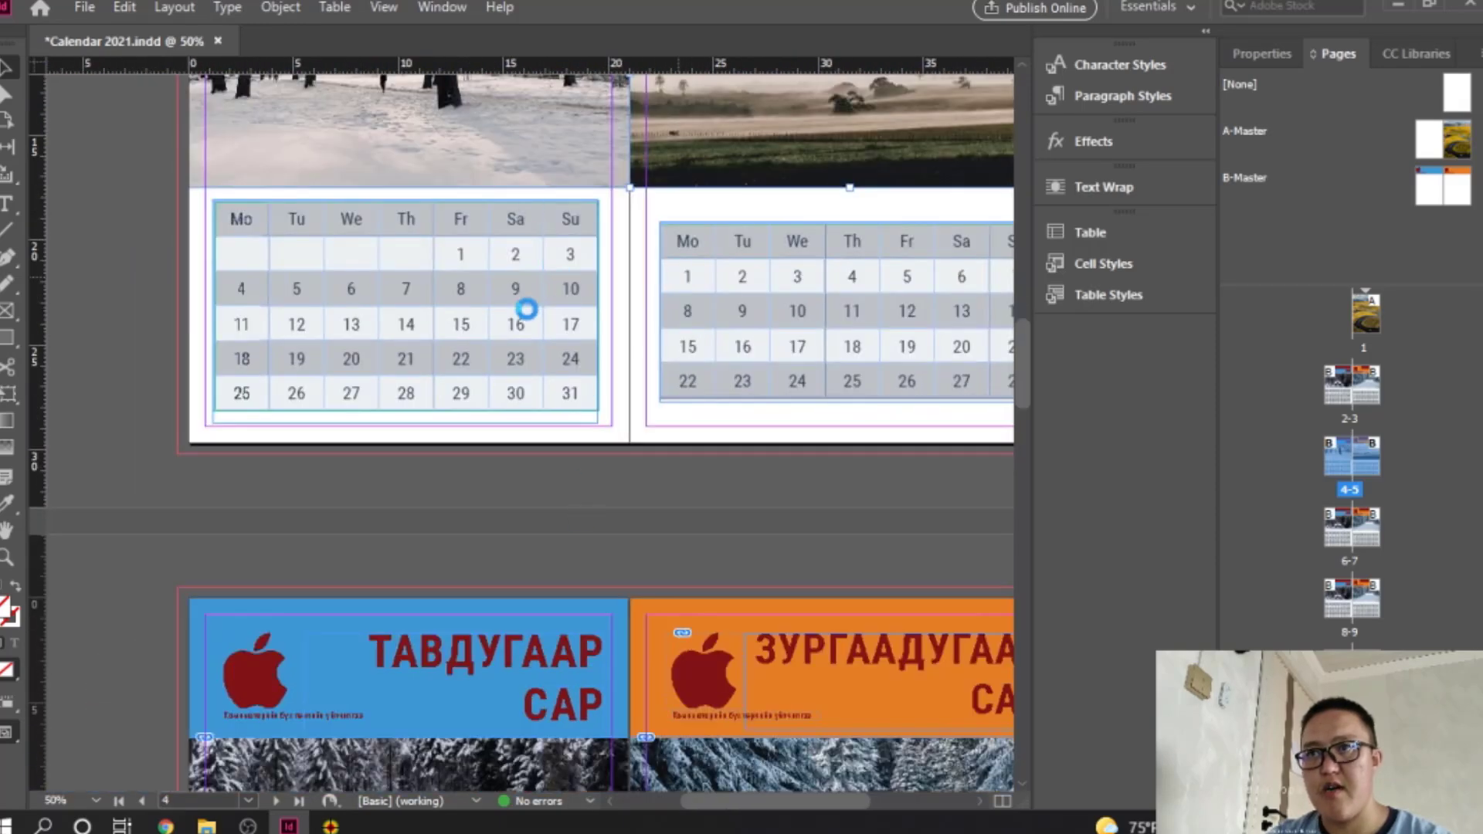
{"action": "scroll", "coordinate": [526, 309], "scroll_direction": "down", "scroll_amount": 4}
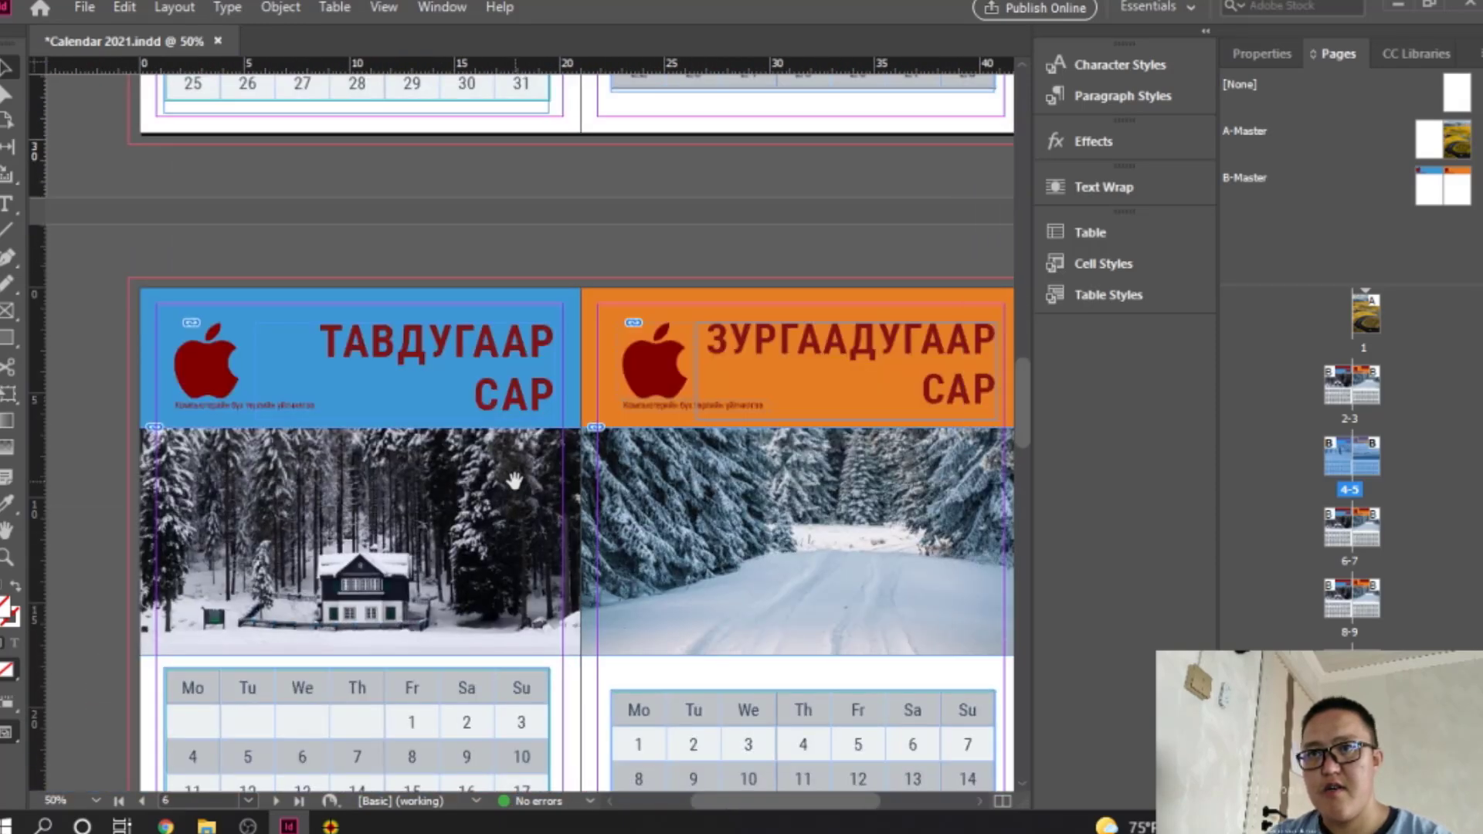
{"action": "left_click_drag", "start_coordinate": [514, 481], "coordinate": [562, 349]}
{"action": "left_click", "coordinate": [463, 380]}
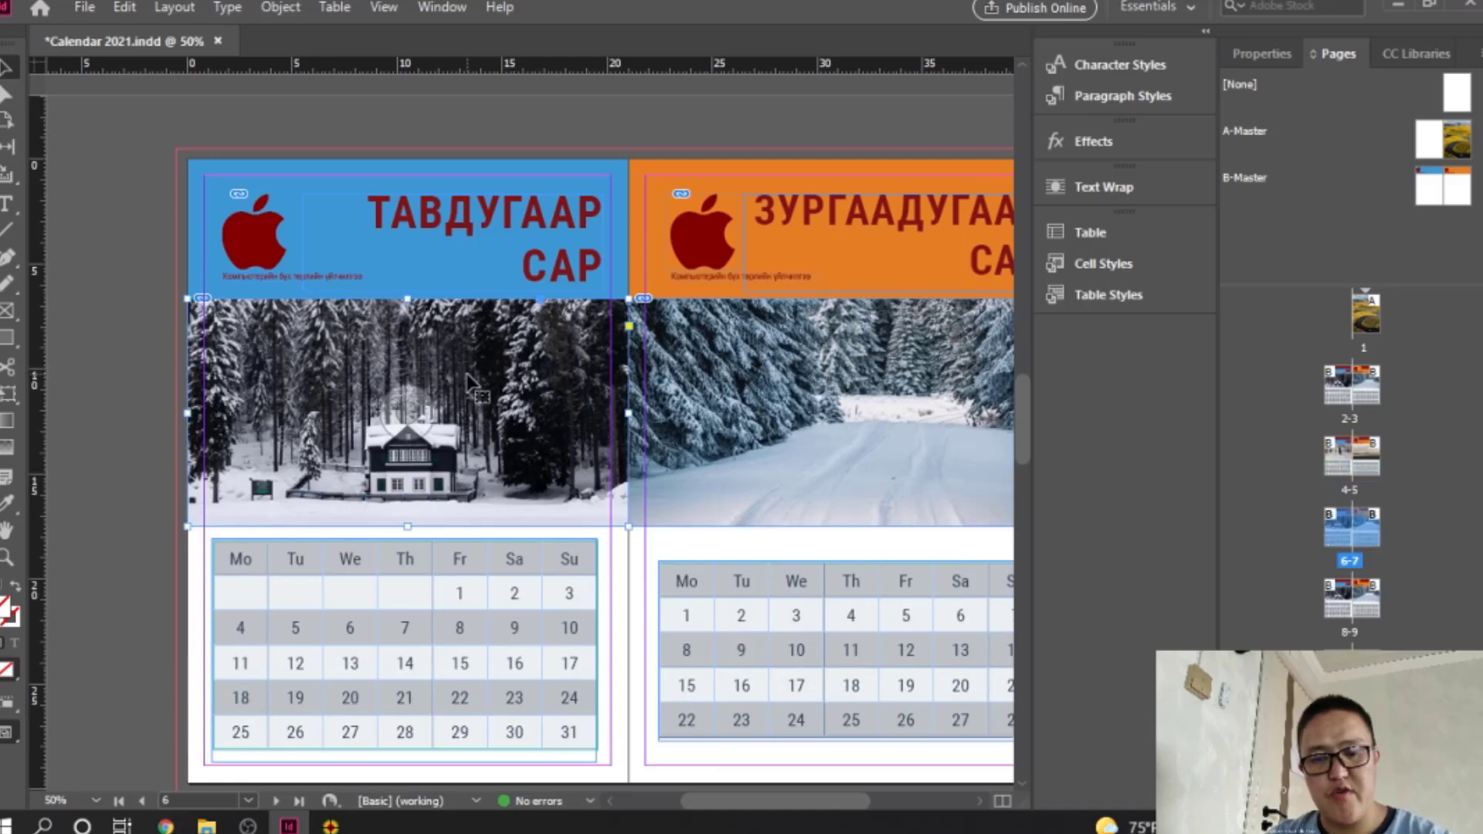
{"action": "key", "text": "ctrl+d"}
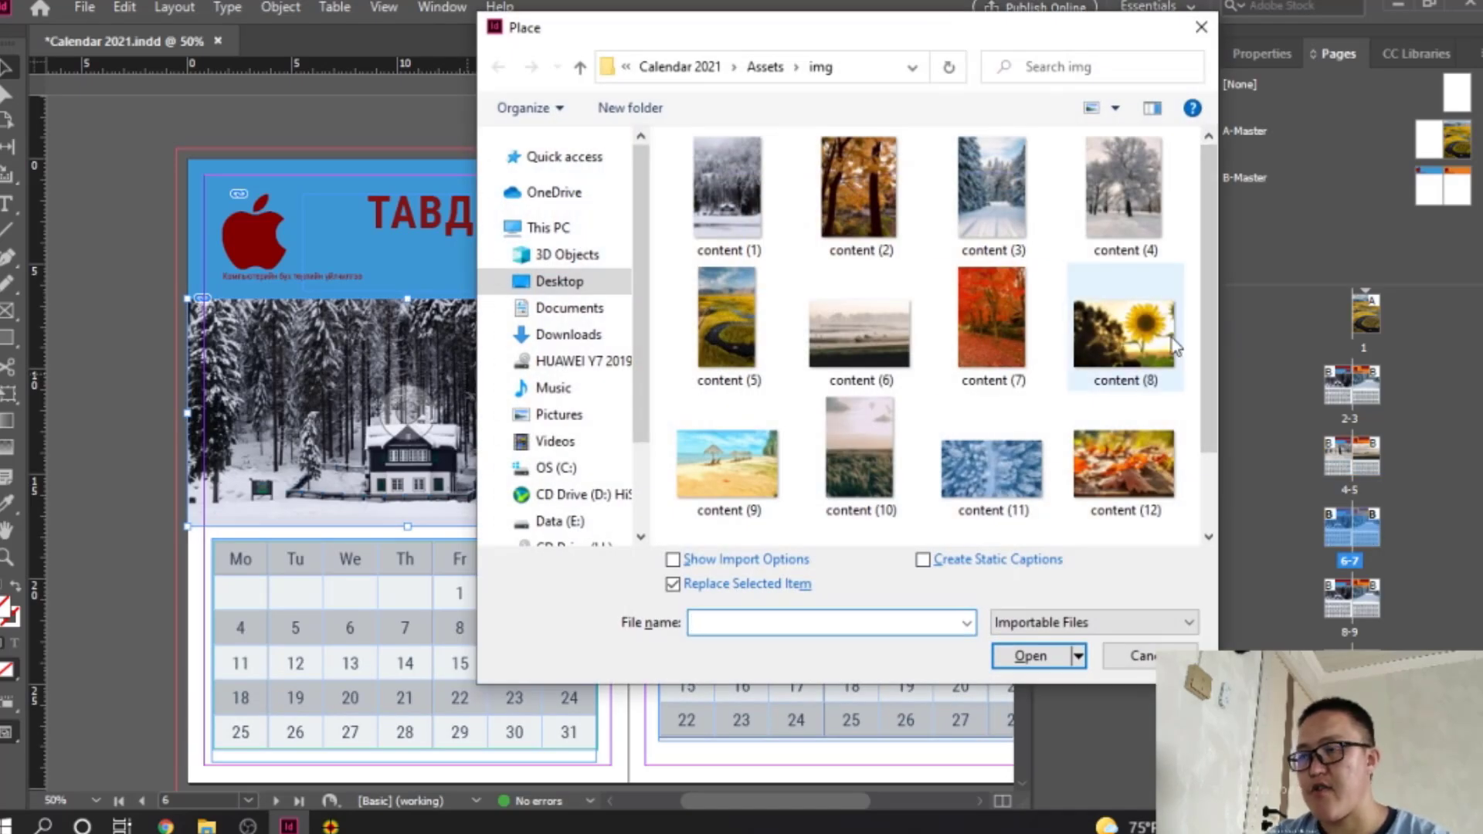
{"action": "scroll", "coordinate": [1158, 343], "scroll_direction": "down", "scroll_amount": 1}
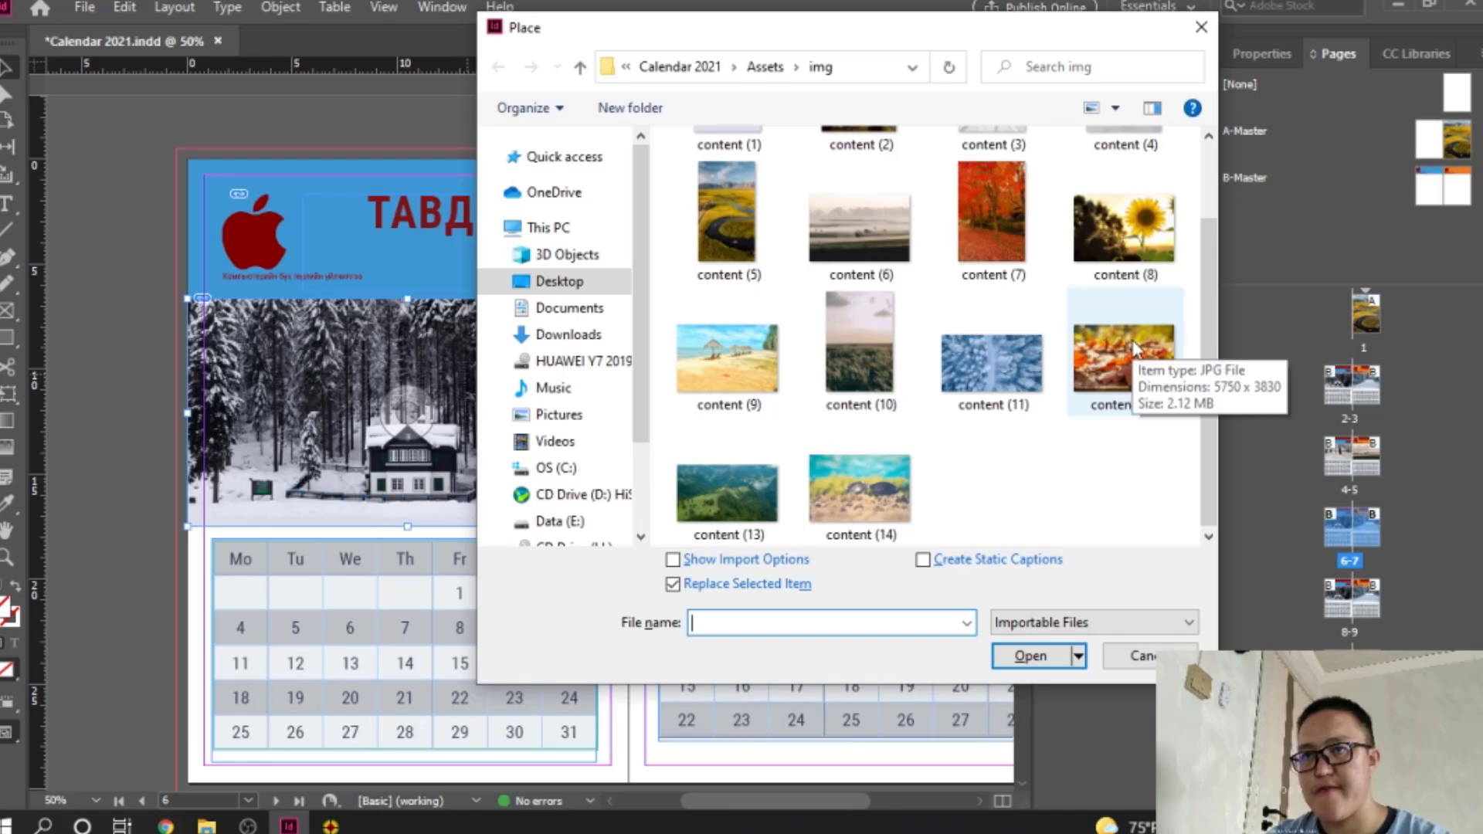
{"action": "scroll", "coordinate": [1133, 348], "scroll_direction": "up", "scroll_amount": 1}
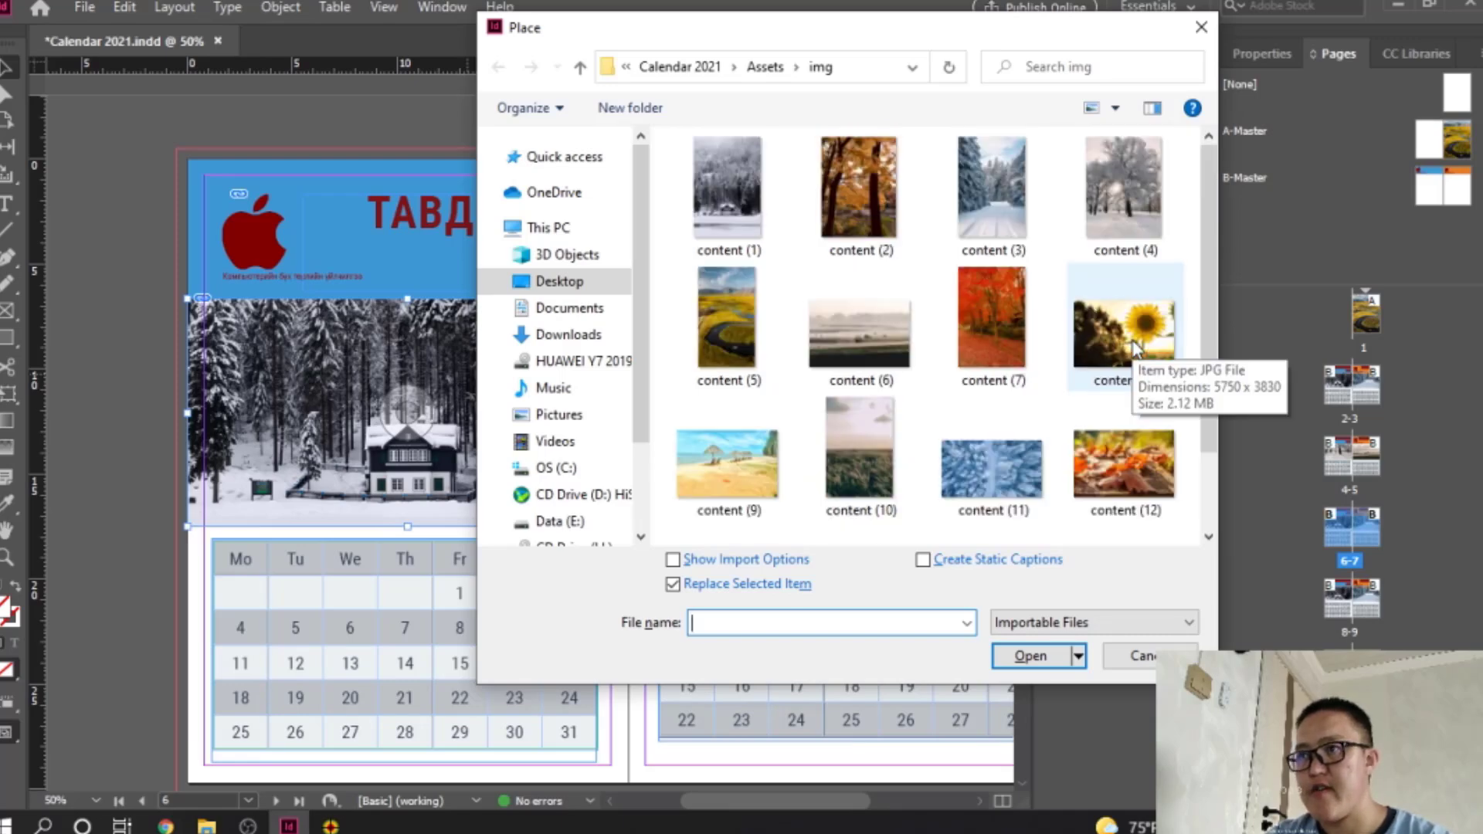
{"action": "scroll", "coordinate": [1133, 348], "scroll_direction": "down", "scroll_amount": 1}
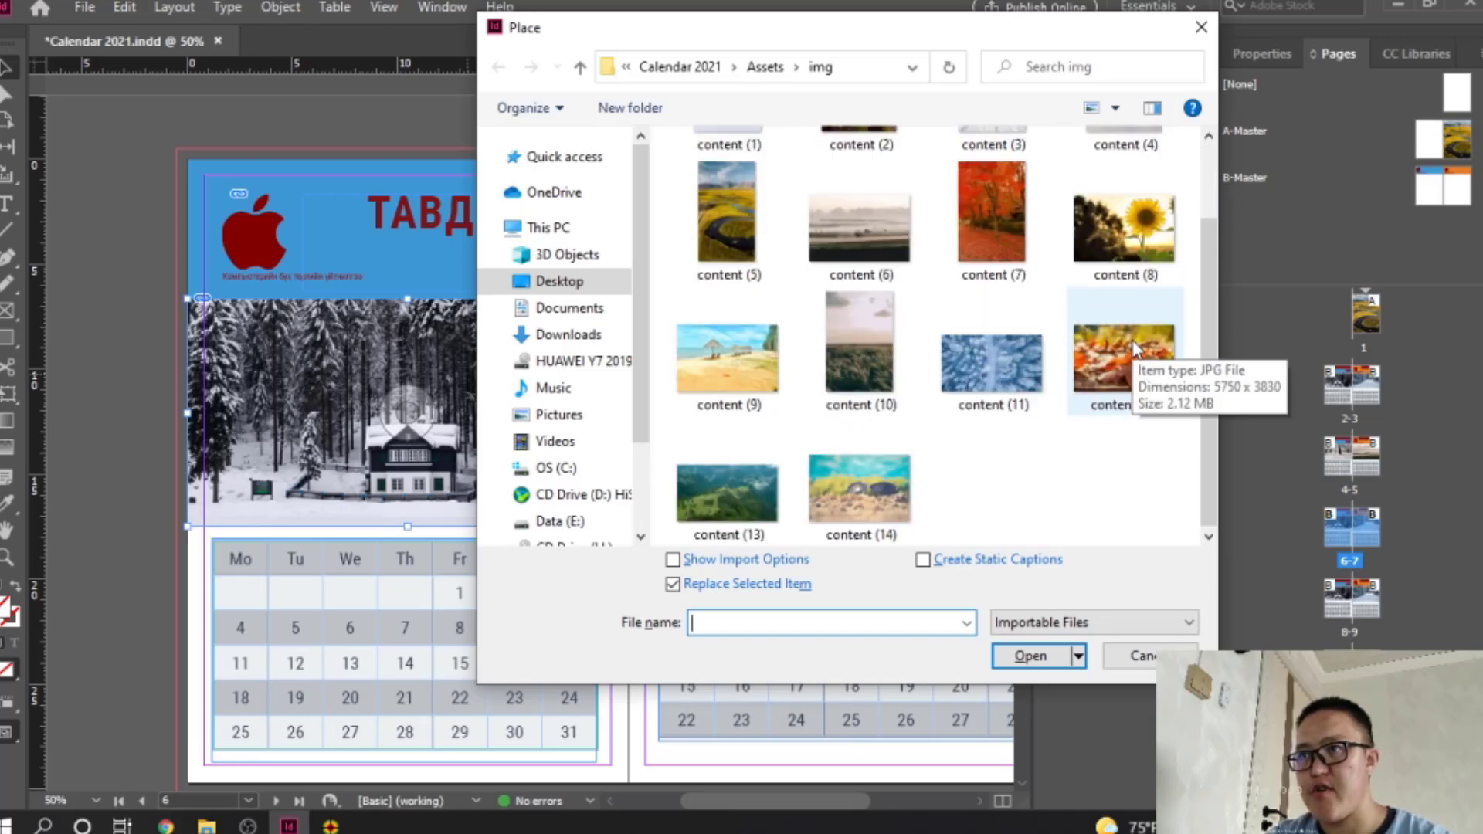
{"action": "left_click", "coordinate": [884, 367]}
{"action": "double_click", "coordinate": [884, 367]}
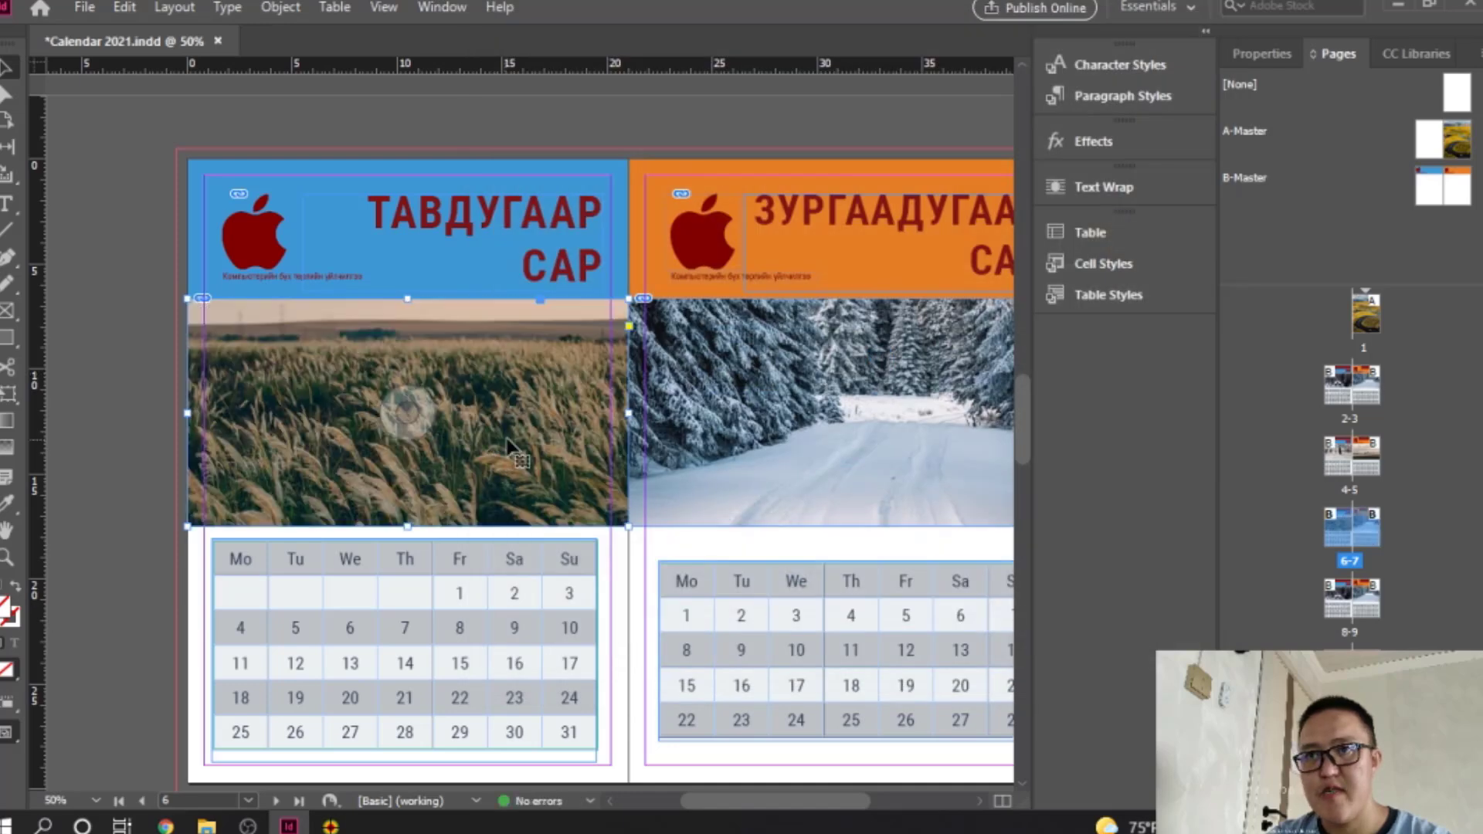
Step: Try replacing the snowy road photo on the June page, page 7, with the image content (2)
{"action": "scroll", "coordinate": [610, 412], "scroll_direction": "right", "scroll_amount": 3}
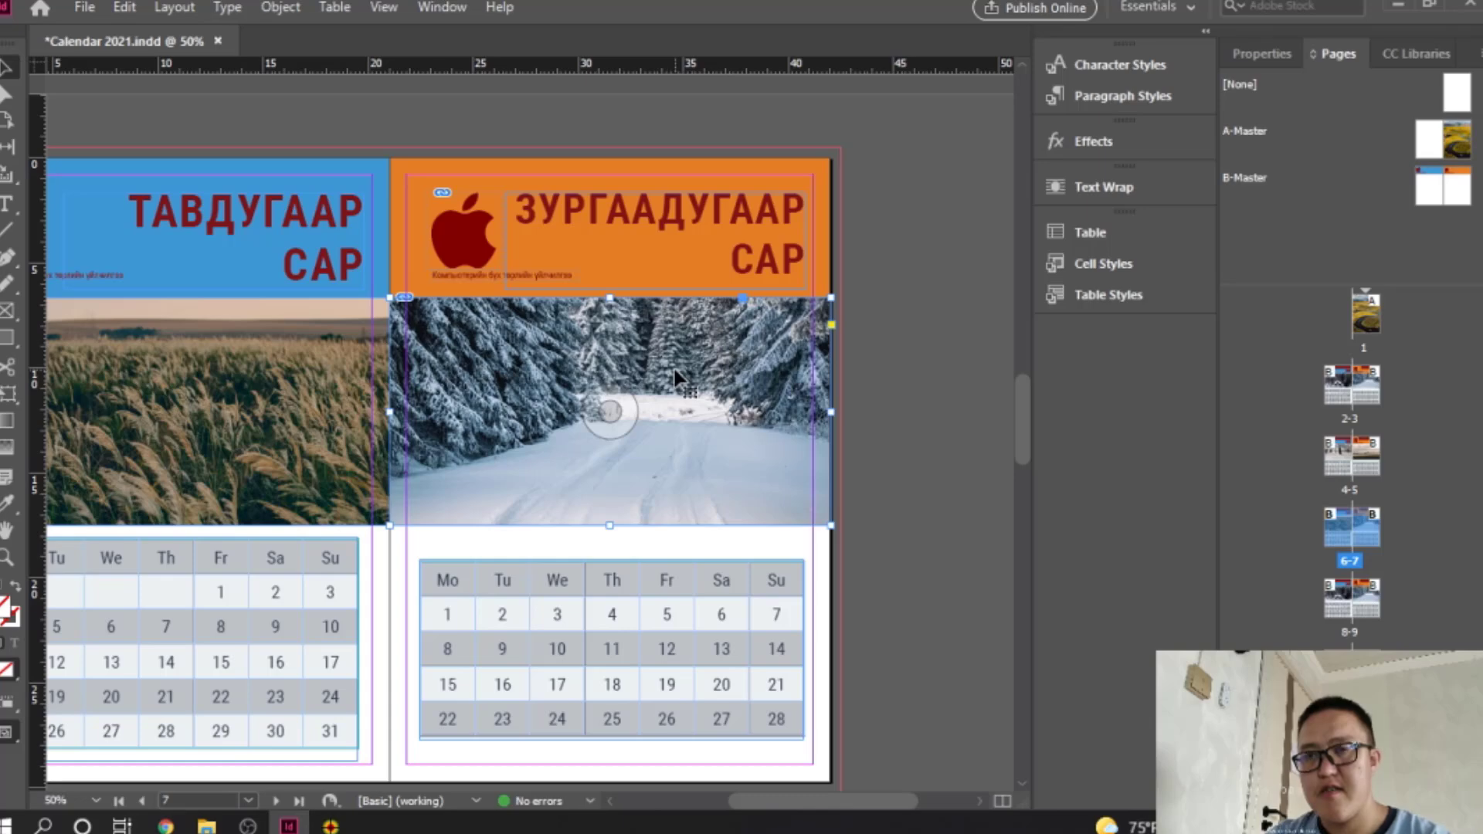
{"action": "key", "text": "ctrl+d"}
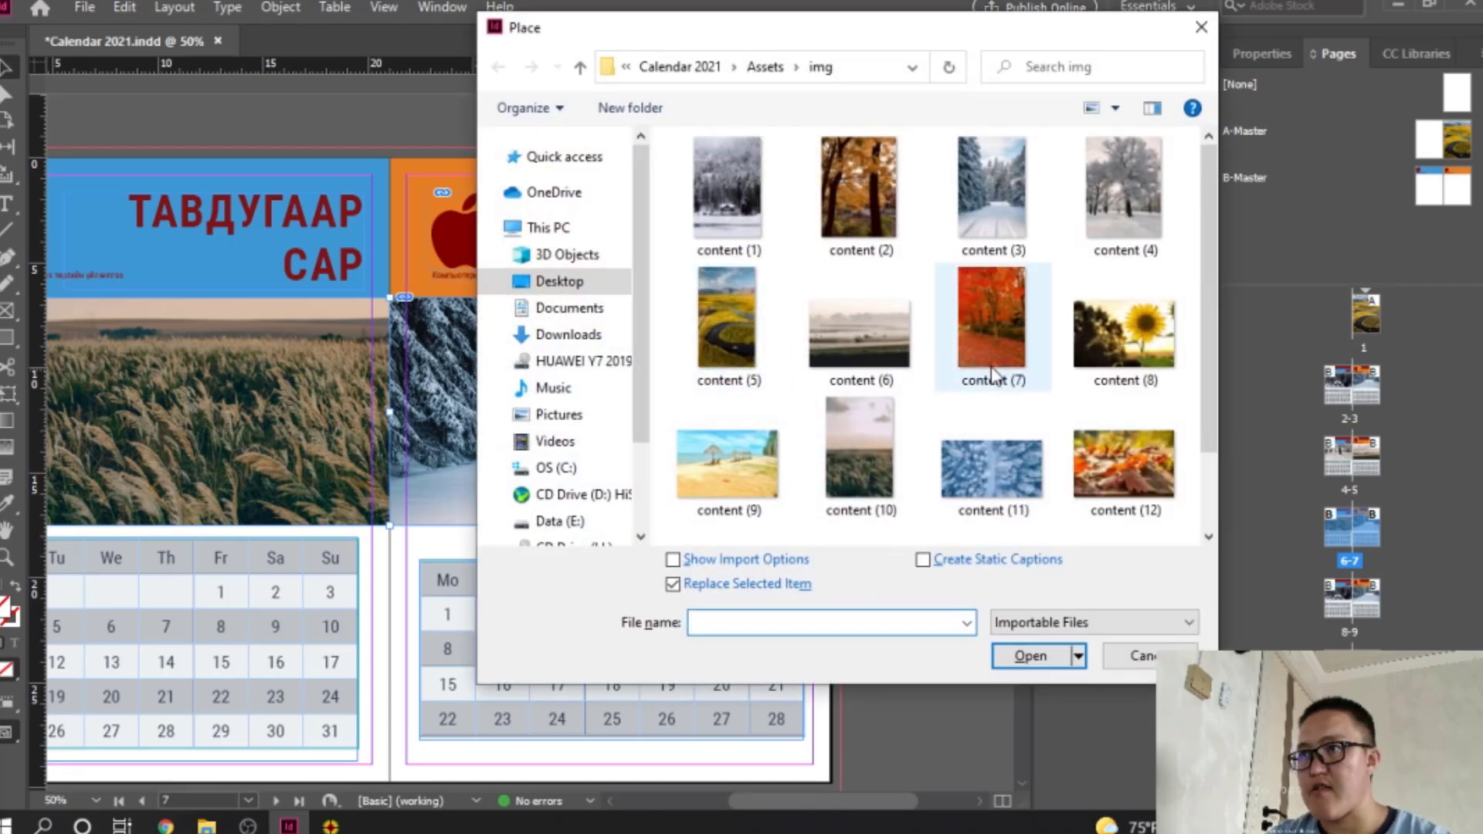
{"action": "double_click", "coordinate": [877, 226]}
{"action": "right_click", "coordinate": [720, 403]}
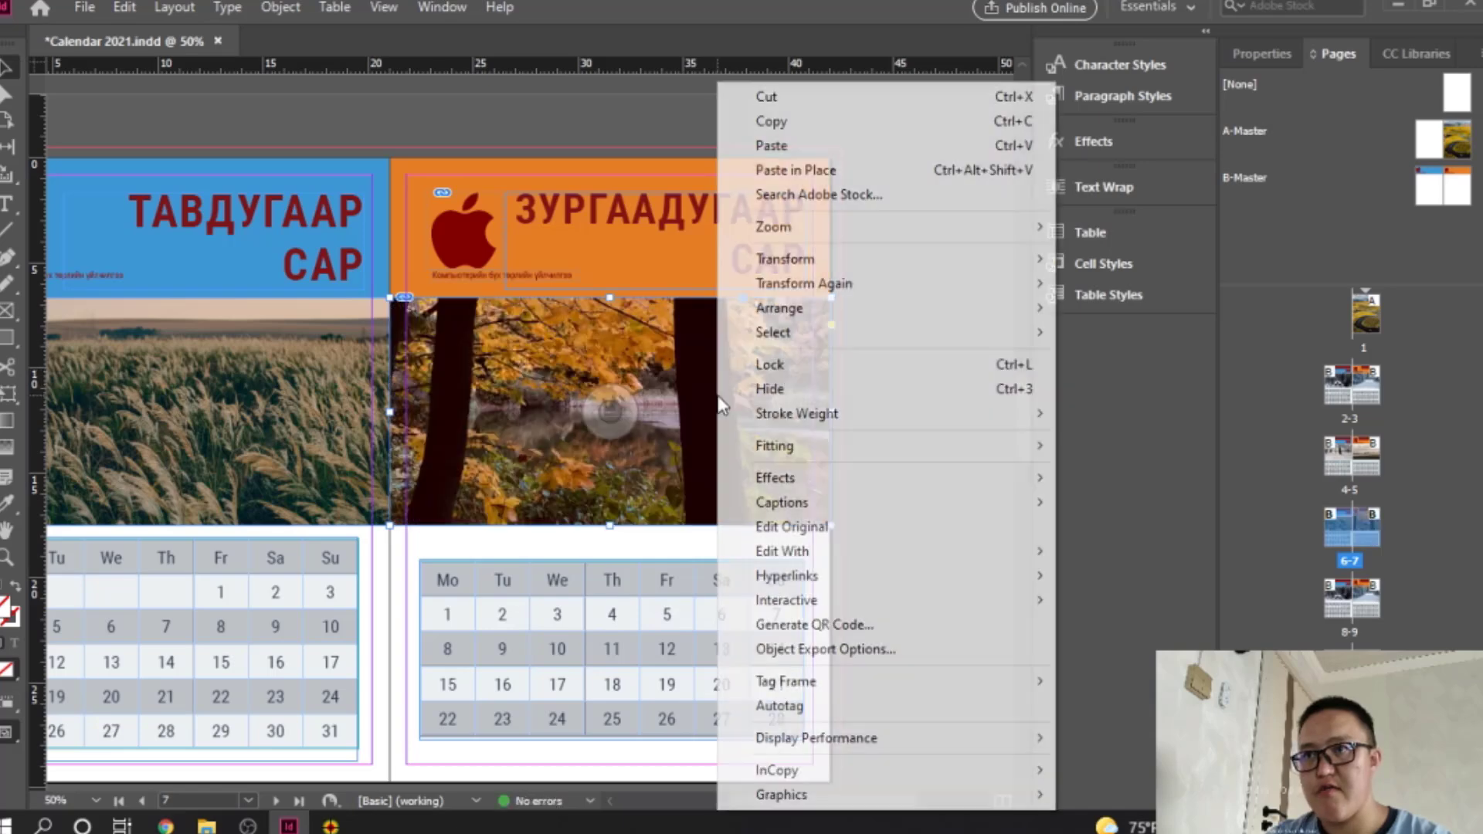
{"action": "left_click", "coordinate": [664, 405]}
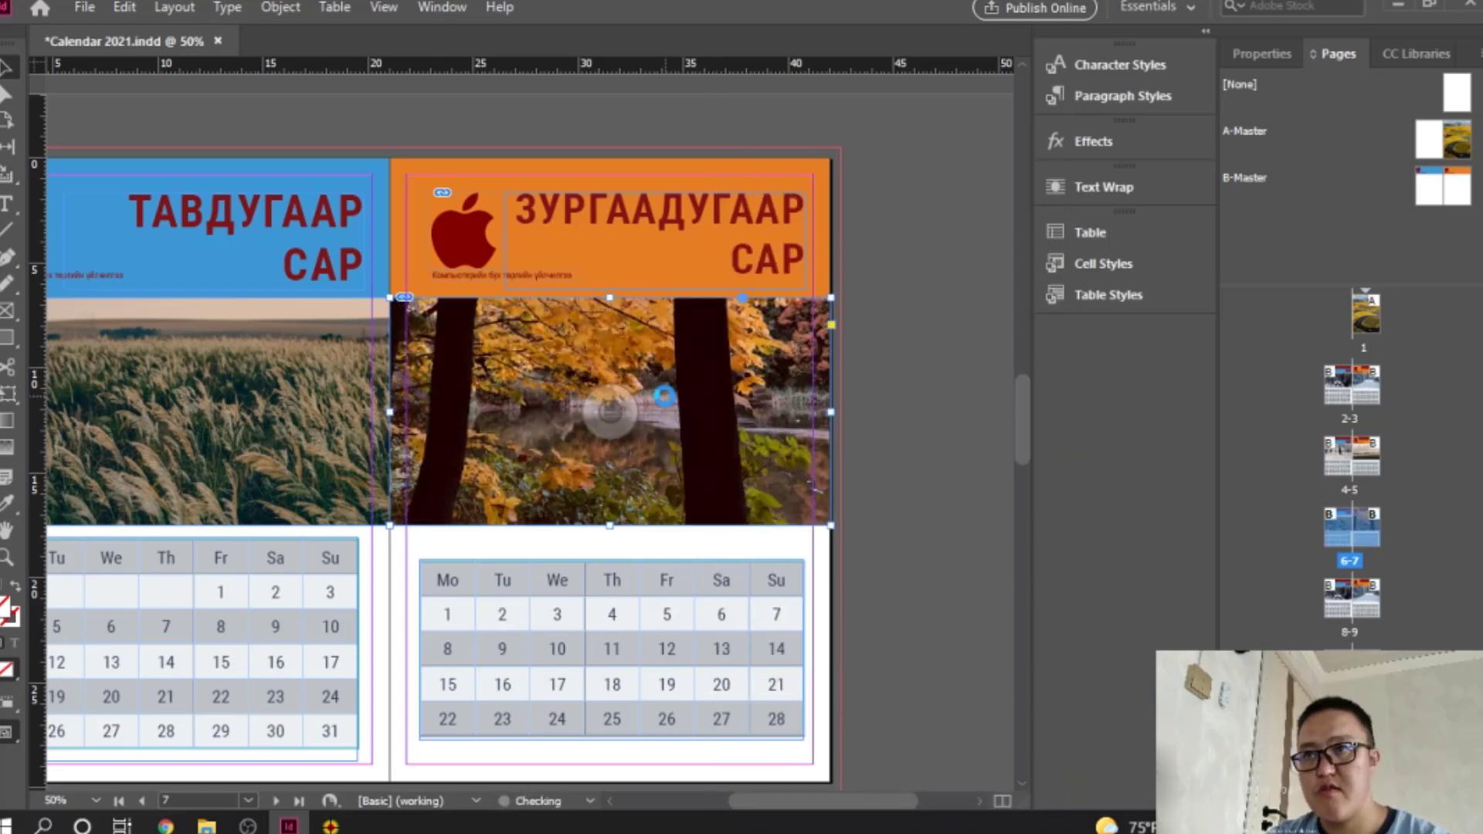
Step: Undo the content (2) placement on the June page and discard the loaded autumn image
{"action": "key", "text": "ctrl+z"}
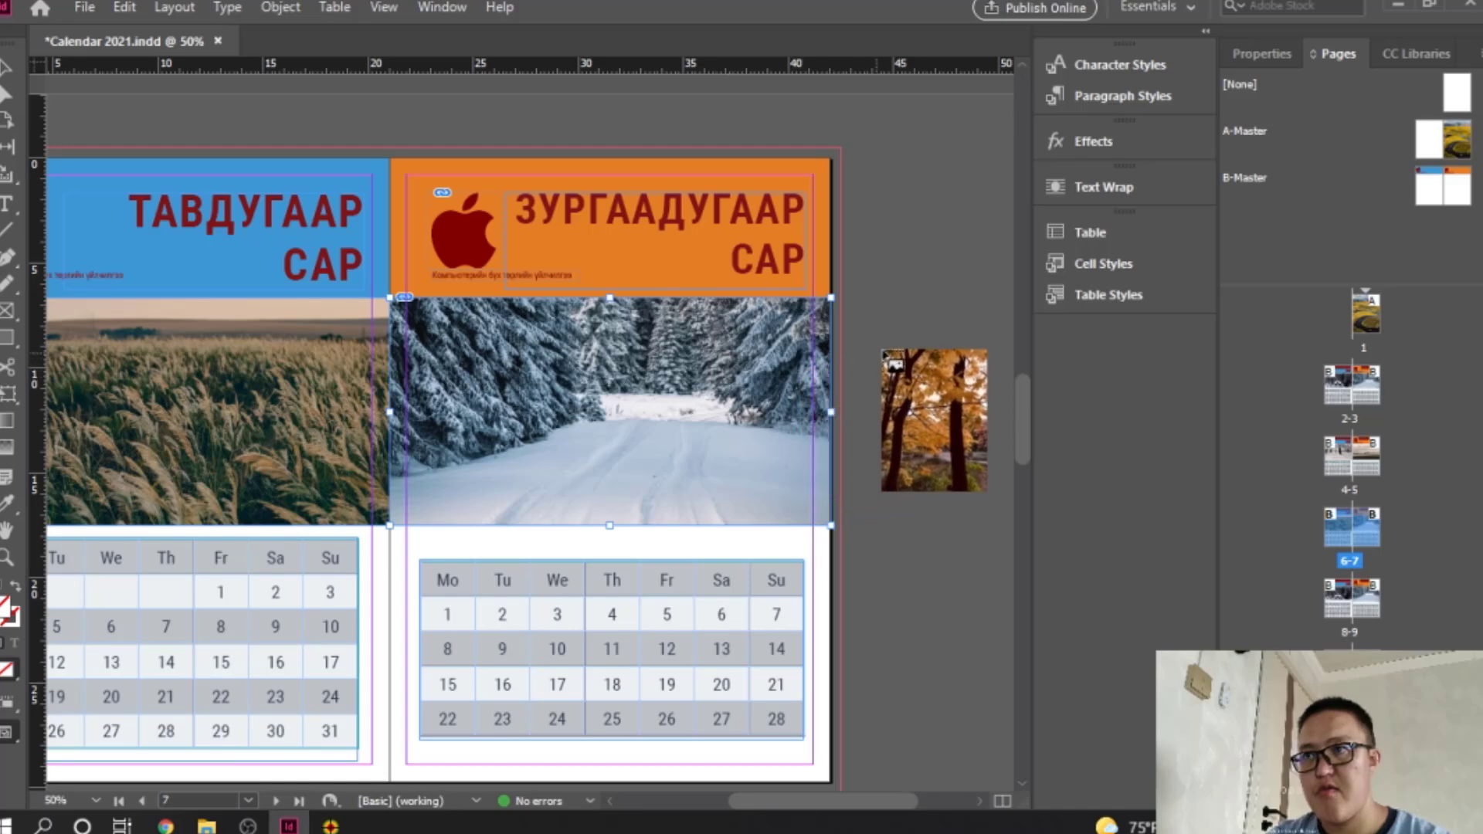
{"action": "right_click", "coordinate": [885, 361]}
{"action": "key", "text": "Escape"}
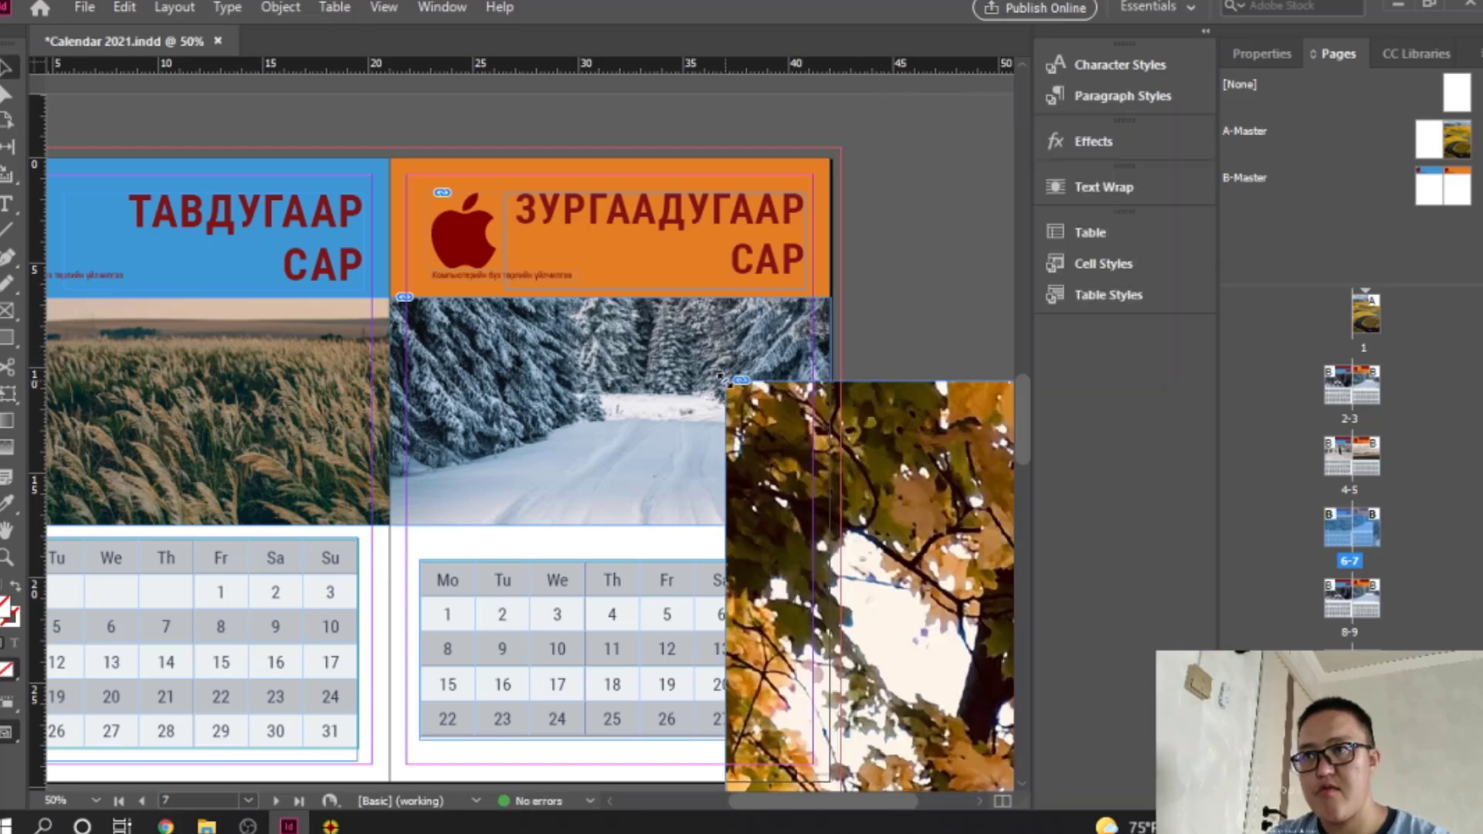
{"action": "key", "text": "Escape"}
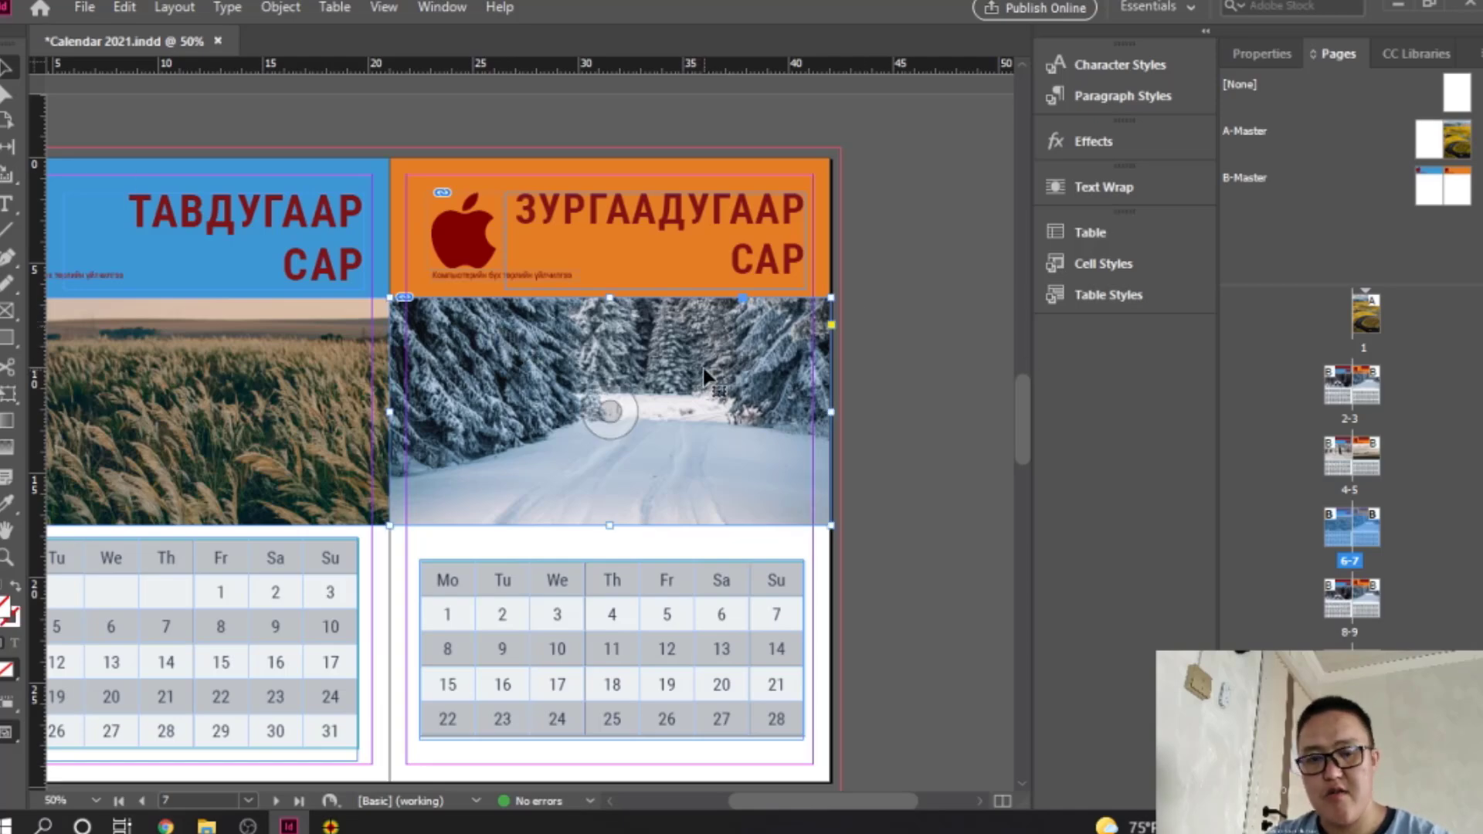
Step: Replace the snowy road photo on the June page, page 7, with the image content (13)
{"action": "key", "text": "ctrl+d"}
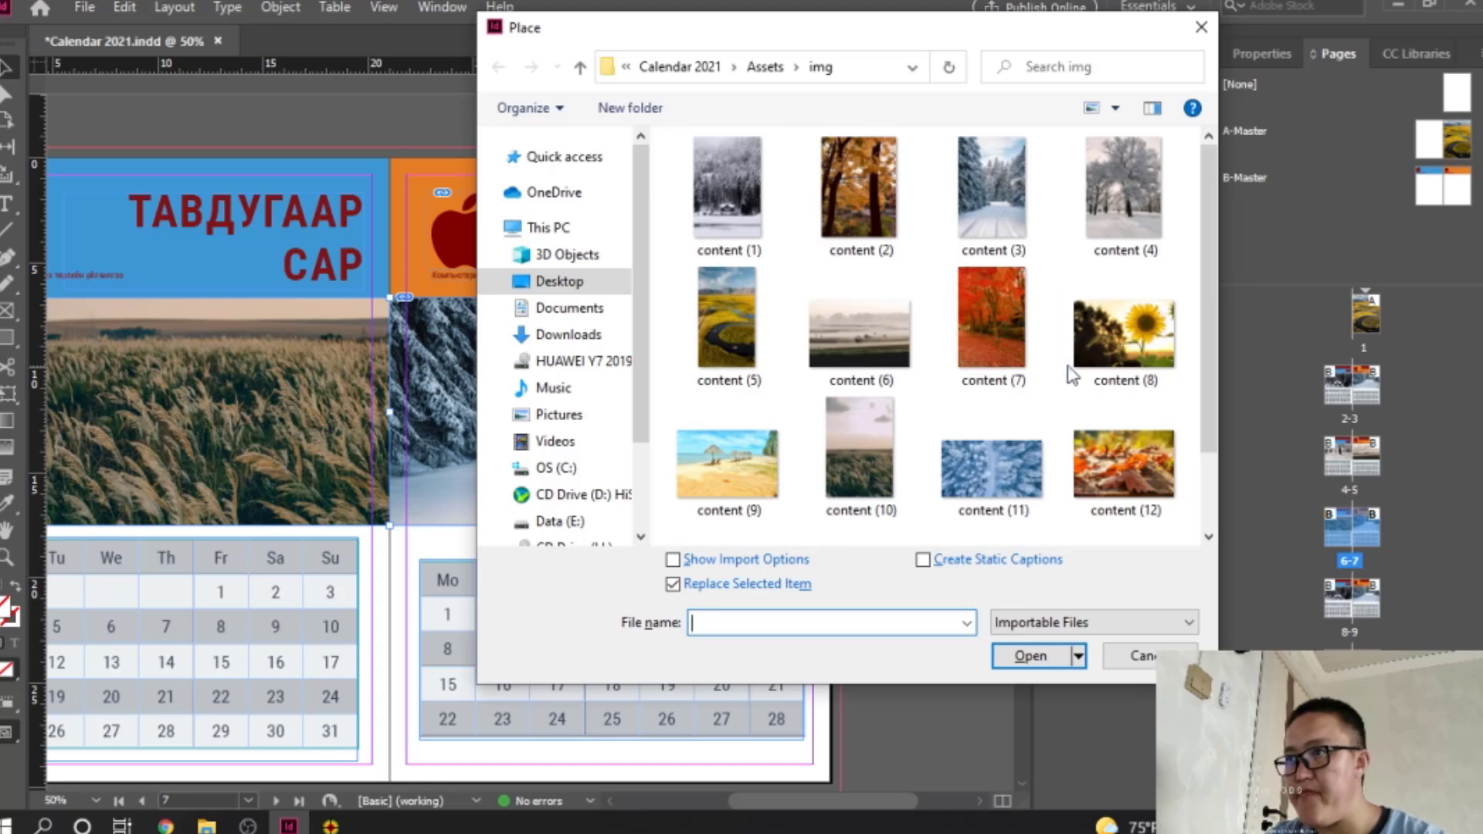
{"action": "left_click_drag", "start_coordinate": [1213, 370], "coordinate": [1215, 454]}
{"action": "double_click", "coordinate": [710, 497]}
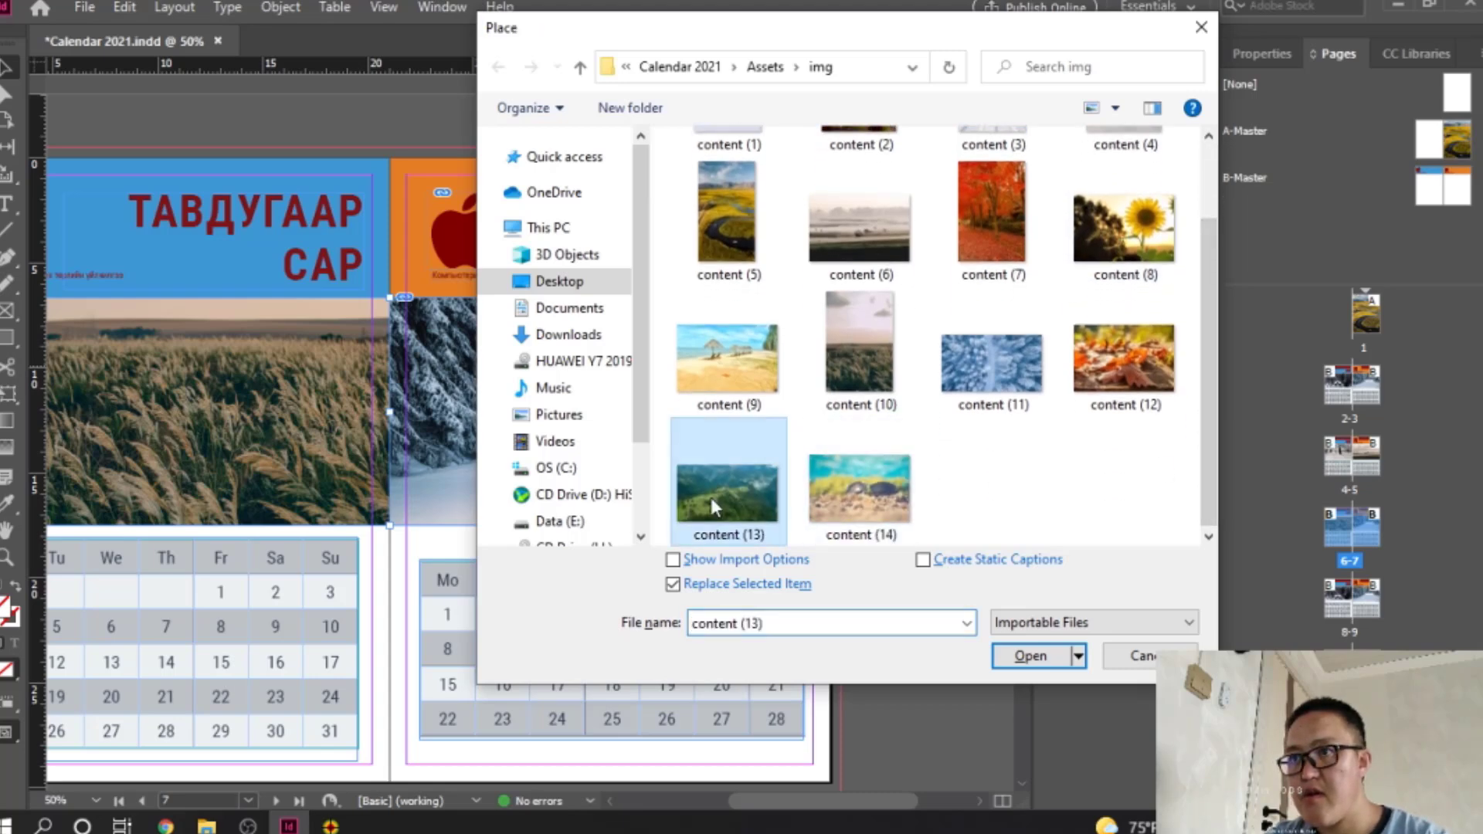
Step: Try fitting the June photo to its frame with Fit Content Proportionally
{"action": "right_click", "coordinate": [724, 374]}
{"action": "mouse_move", "coordinate": [997, 454]}
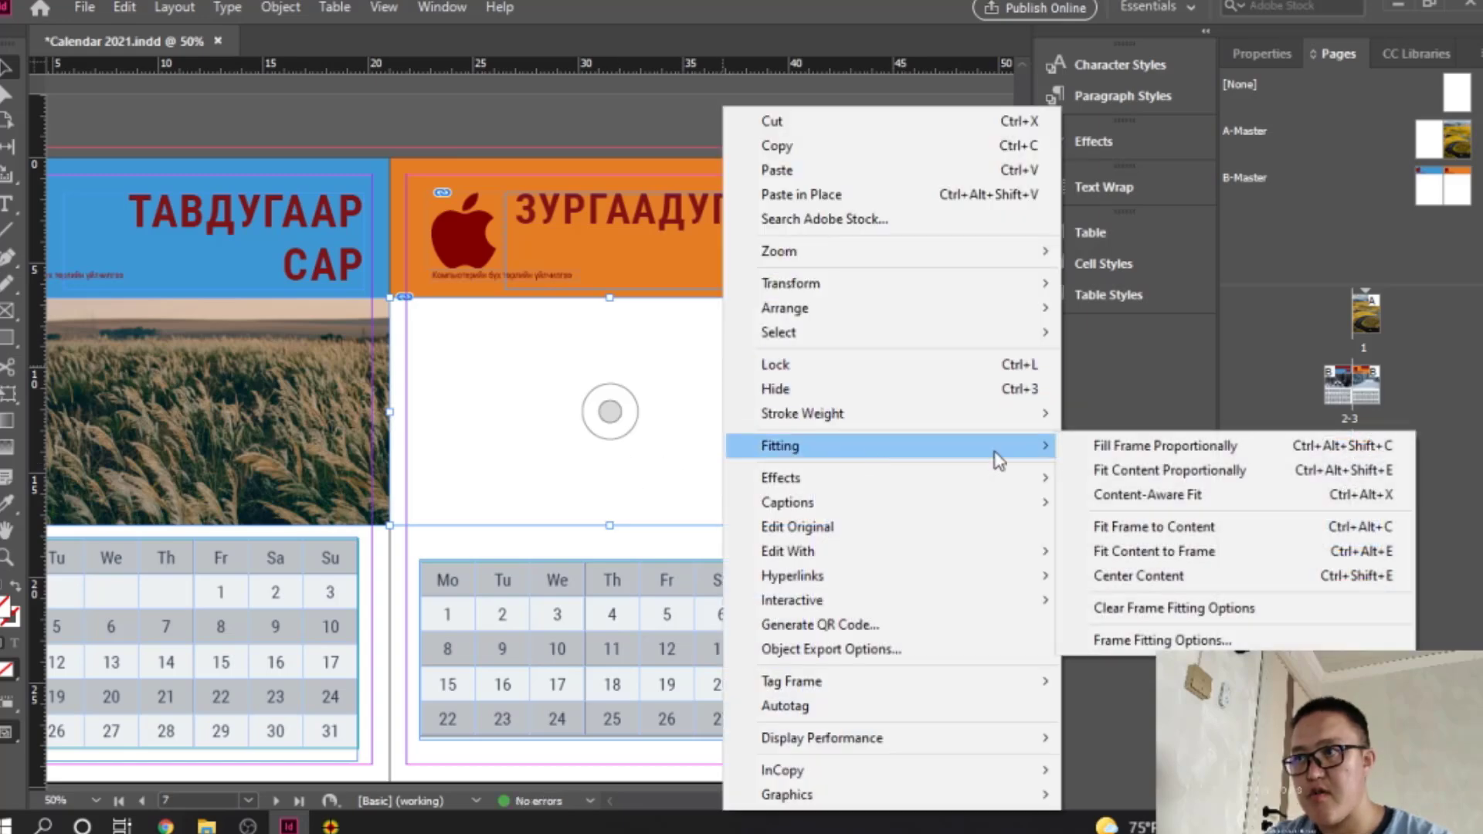
{"action": "left_click", "coordinate": [1112, 470]}
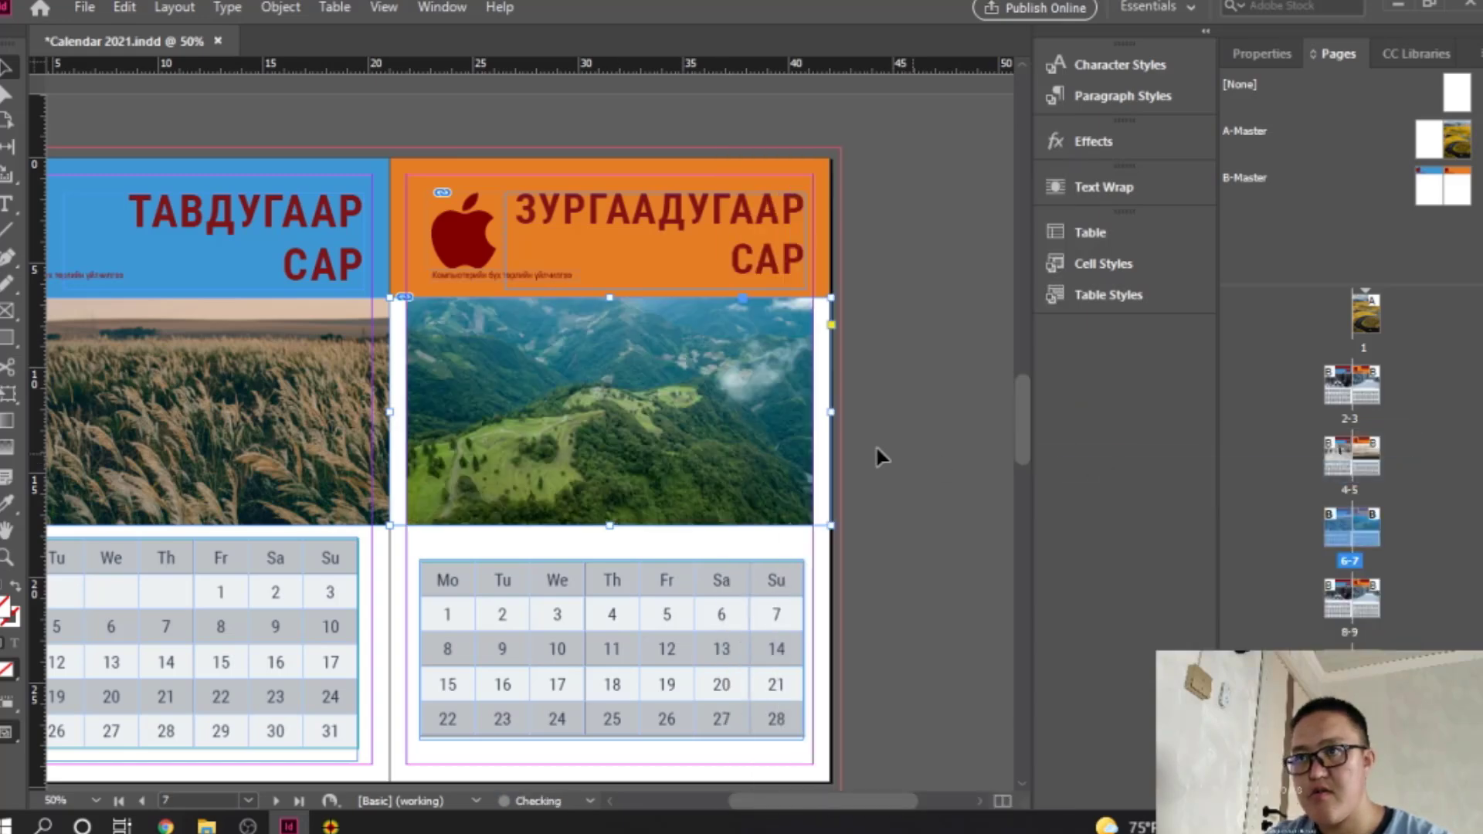
Step: Fit the June photo to its frame with Fill Frame Proportionally
{"action": "right_click", "coordinate": [697, 421]}
{"action": "mouse_move", "coordinate": [888, 446]}
{"action": "left_click", "coordinate": [1038, 442]}
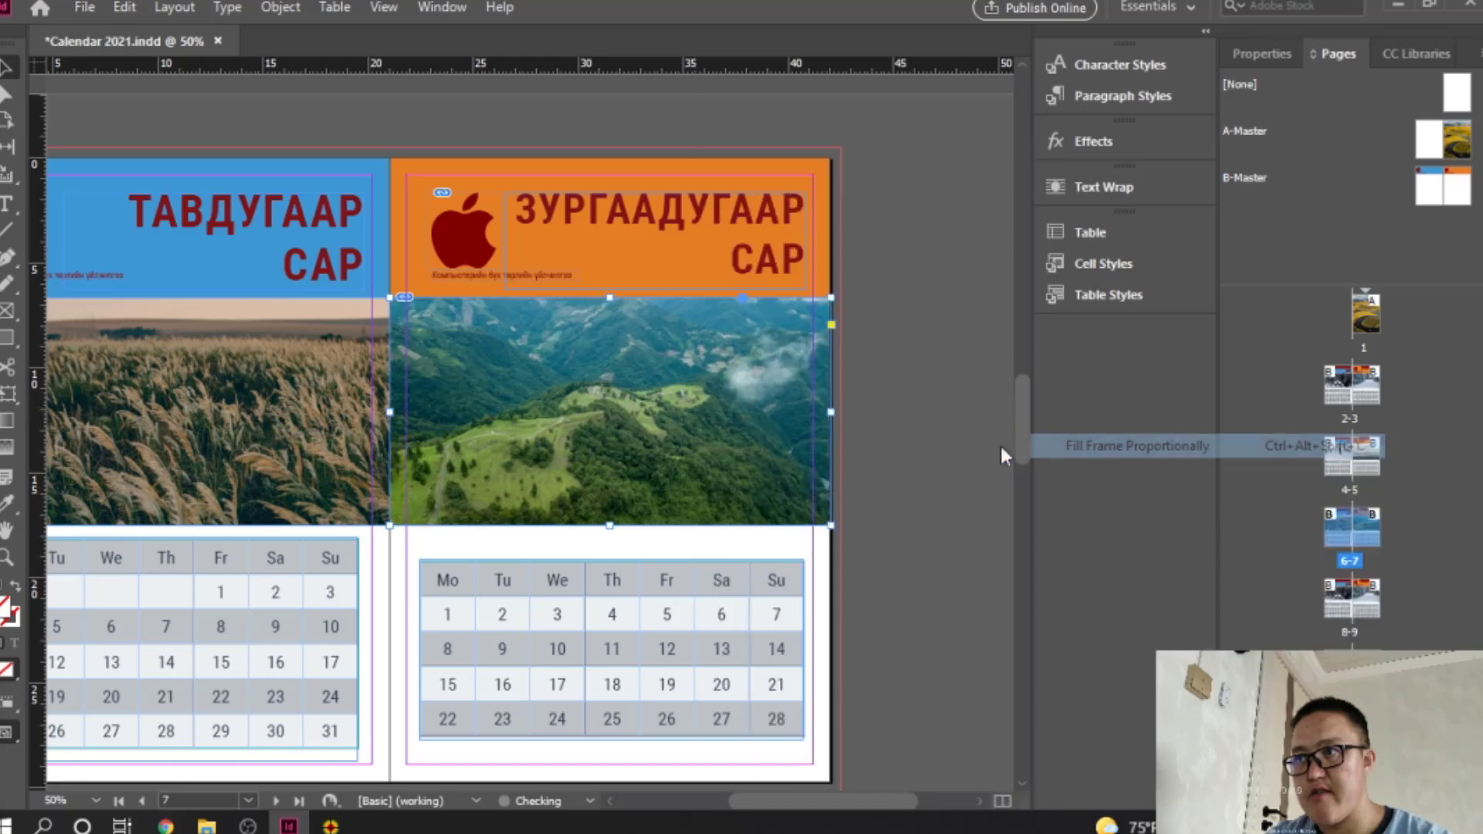
Step: Replace the winter house photo on the July page, page 8, with the image content (8) and fit it with Fill Frame Proportionally
{"action": "scroll", "coordinate": [729, 533], "scroll_direction": "down", "scroll_amount": 5}
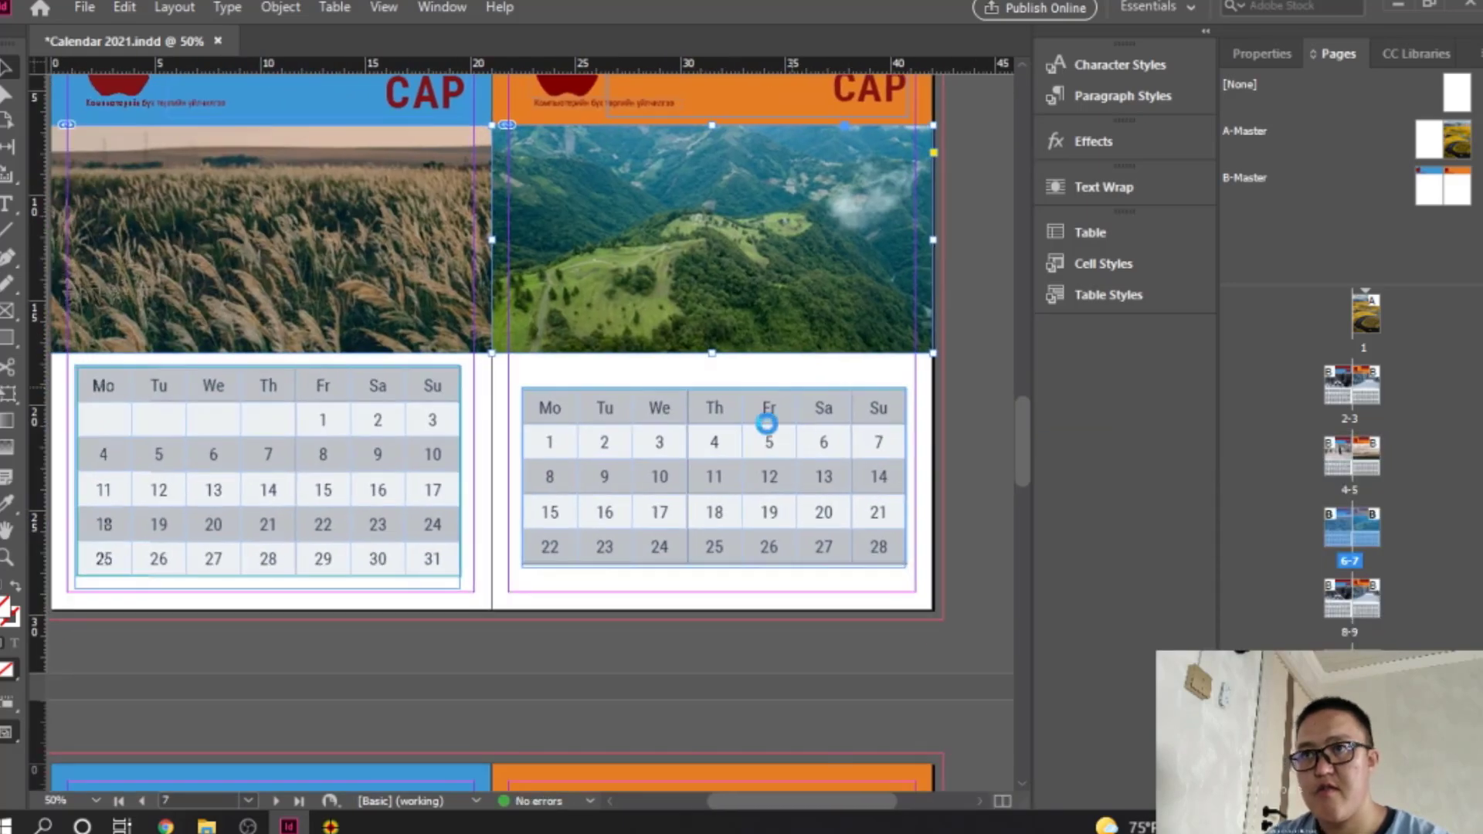
{"action": "scroll", "coordinate": [712, 420], "scroll_direction": "down", "scroll_amount": 2}
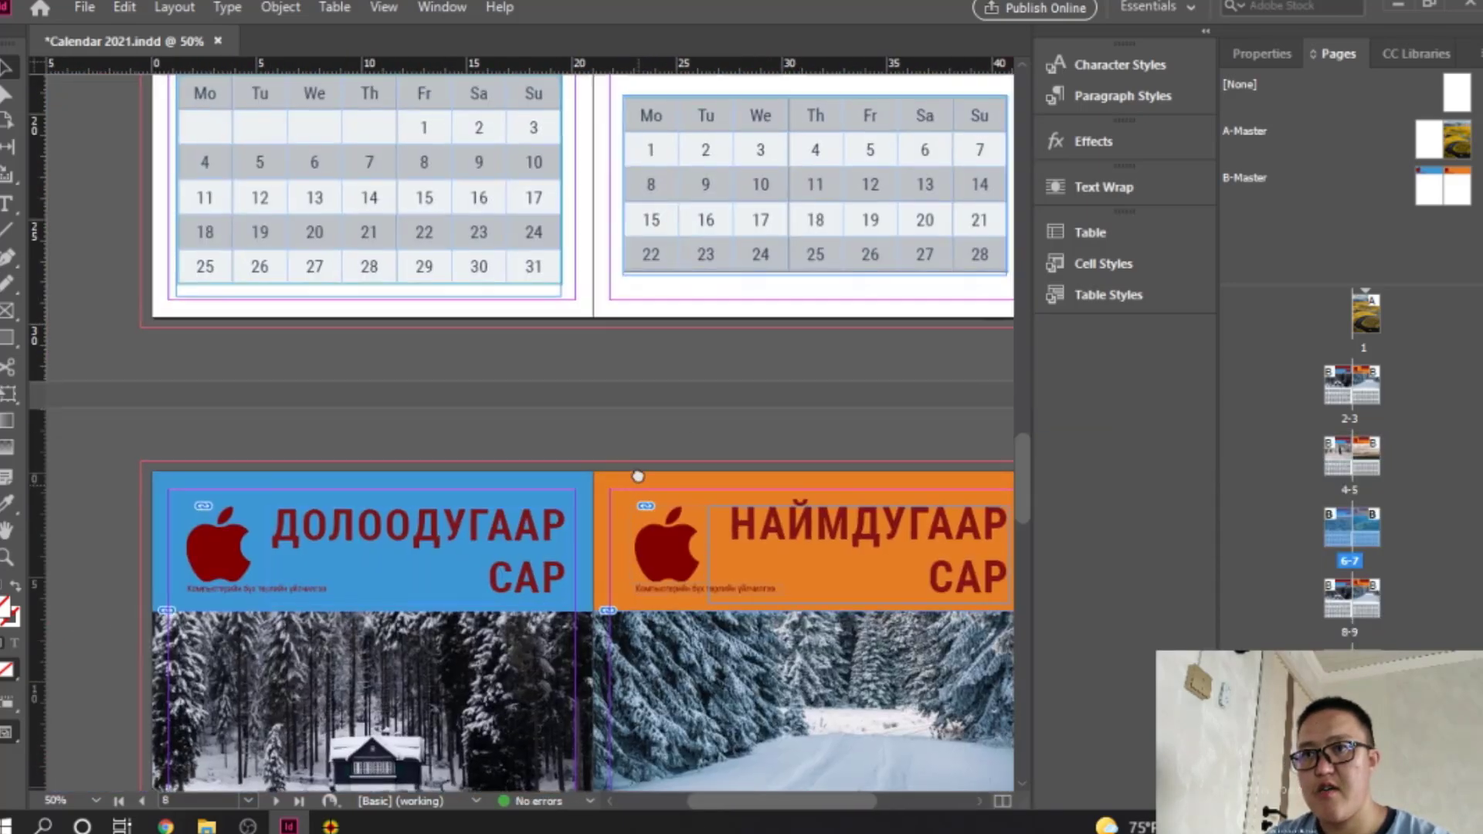
{"action": "scroll", "coordinate": [541, 448], "scroll_direction": "down", "scroll_amount": 3}
{"action": "left_click", "coordinate": [496, 474]}
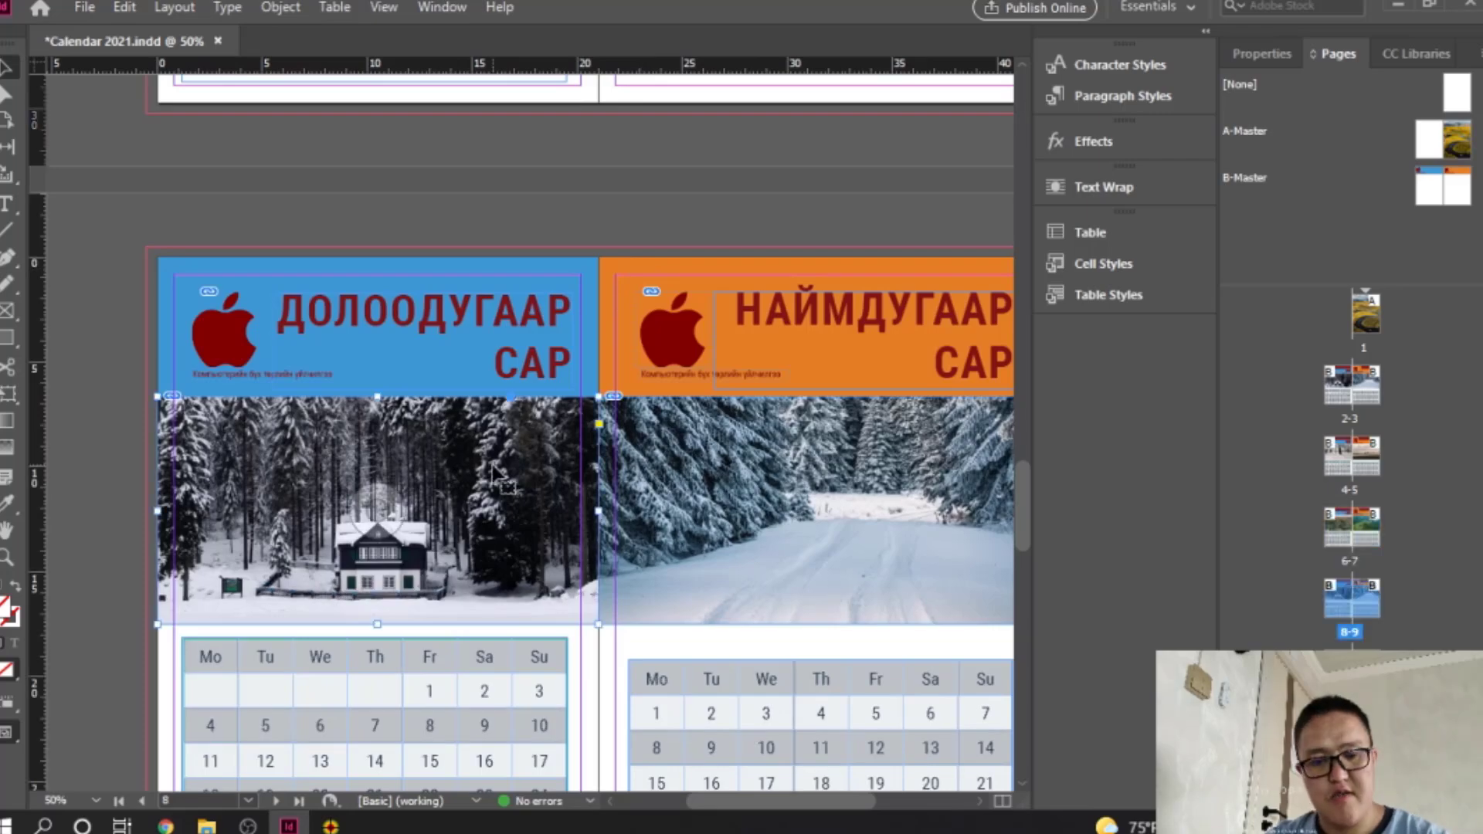
{"action": "key", "text": "ctrl+d"}
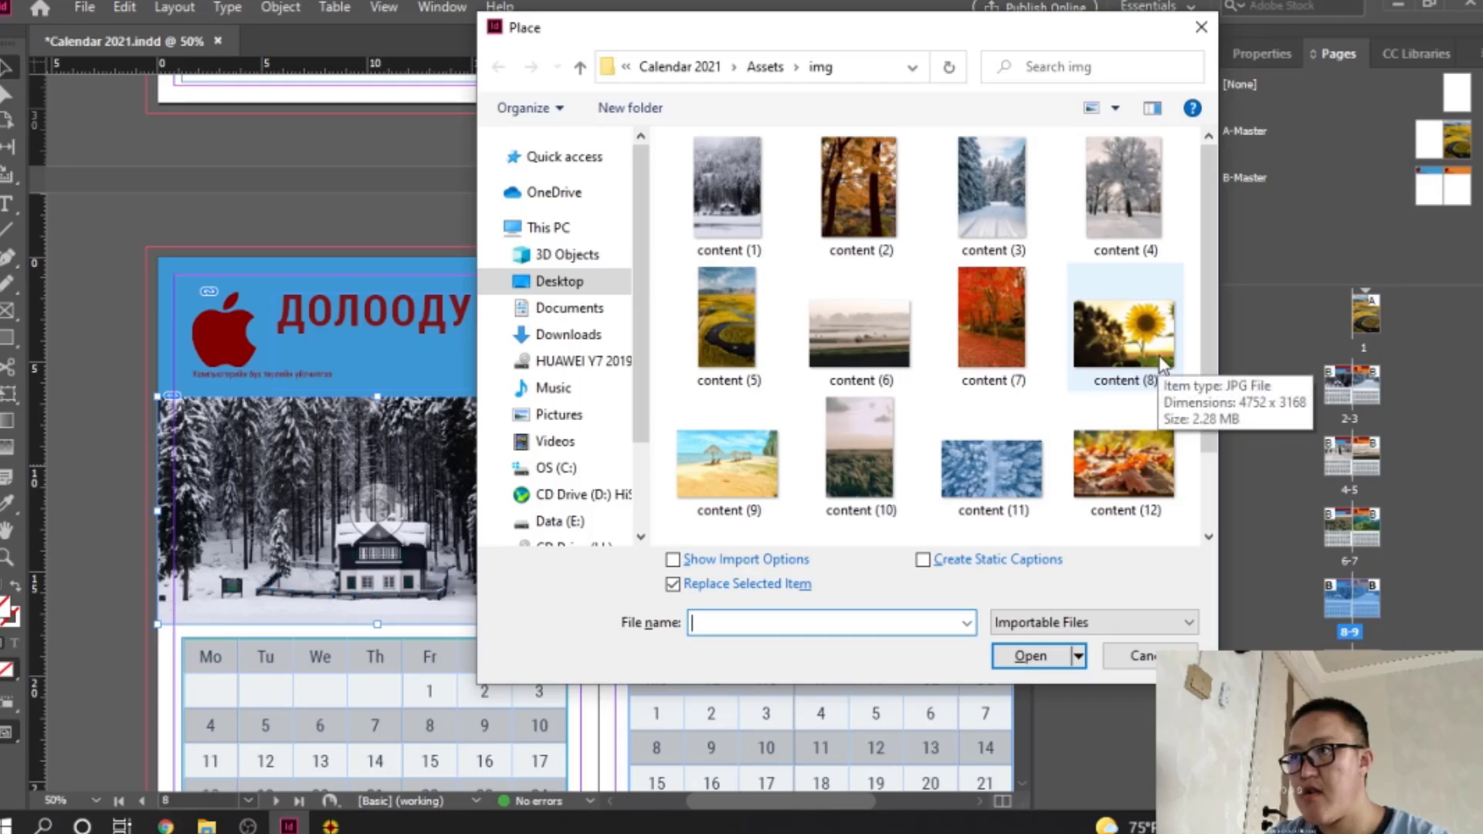
{"action": "double_click", "coordinate": [1123, 333]}
{"action": "right_click", "coordinate": [489, 510]}
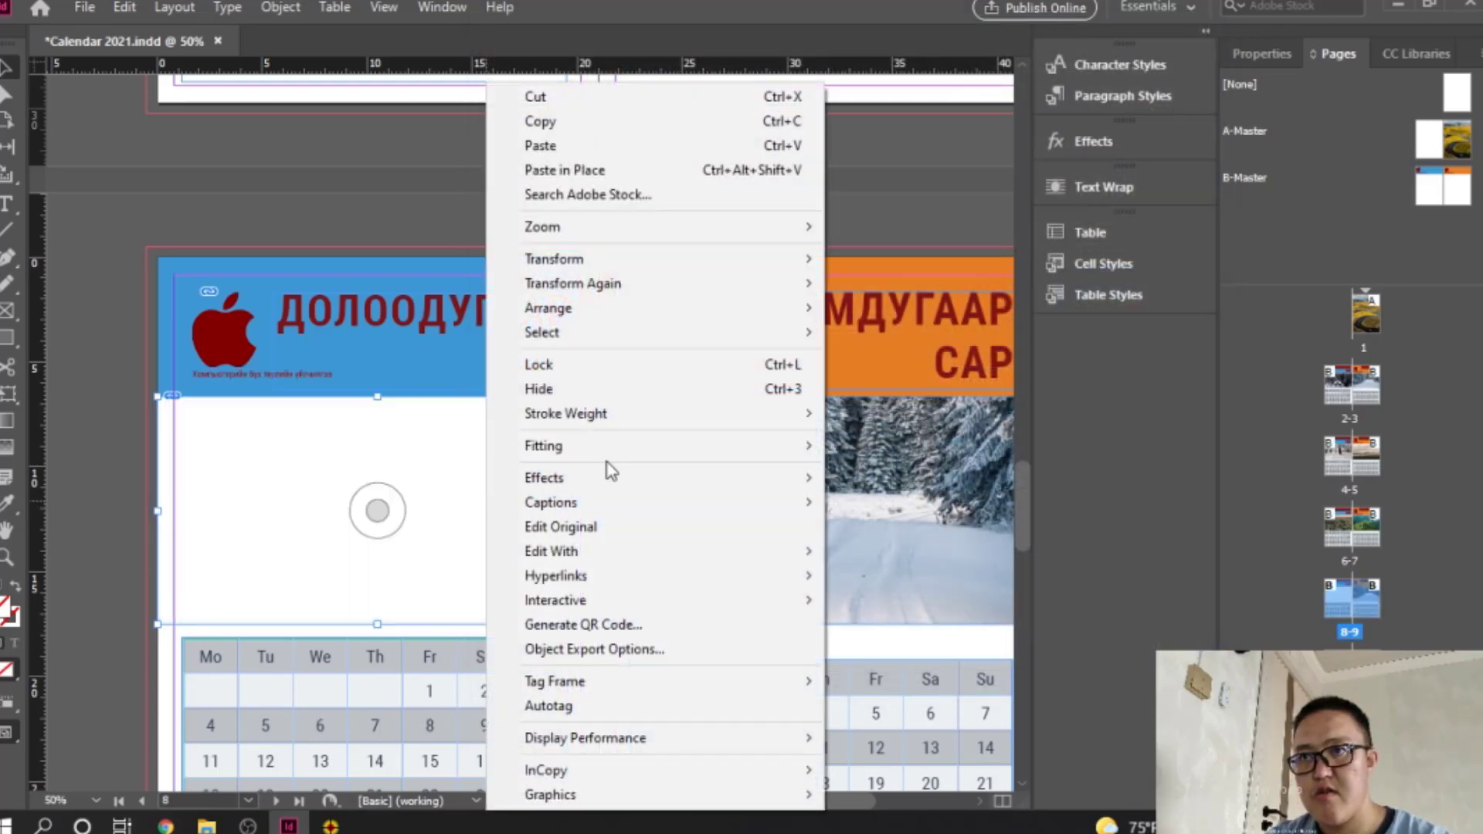
{"action": "mouse_move", "coordinate": [718, 451]}
{"action": "left_click", "coordinate": [857, 450]}
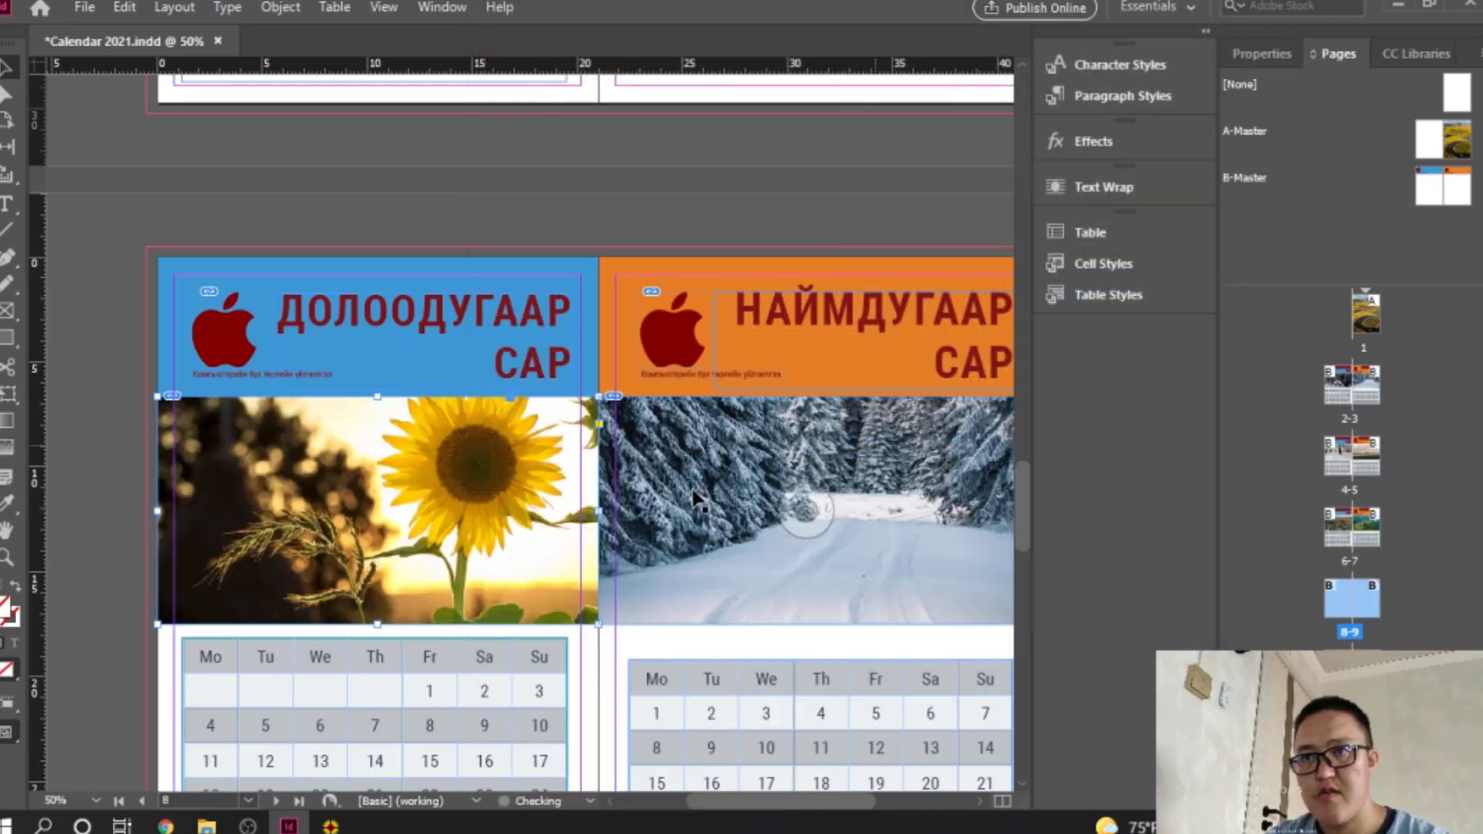
Step: Replace the snowy road photo on the August page, page 9, with the image content (7) and fit it with Fill Frame Proportionally
{"action": "left_click_drag", "start_coordinate": [800, 577], "coordinate": [654, 417]}
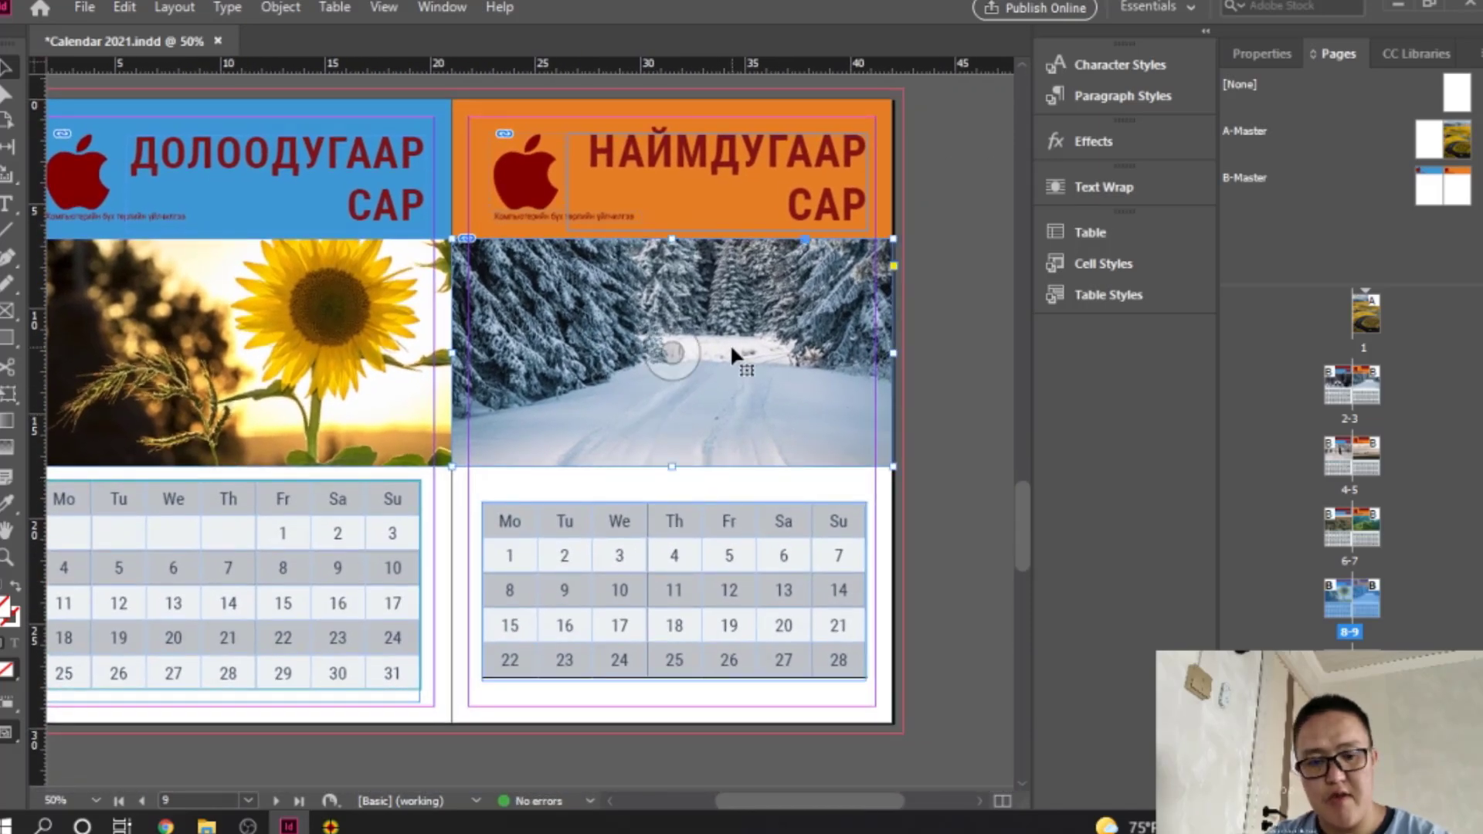
{"action": "key", "text": "ctrl+d"}
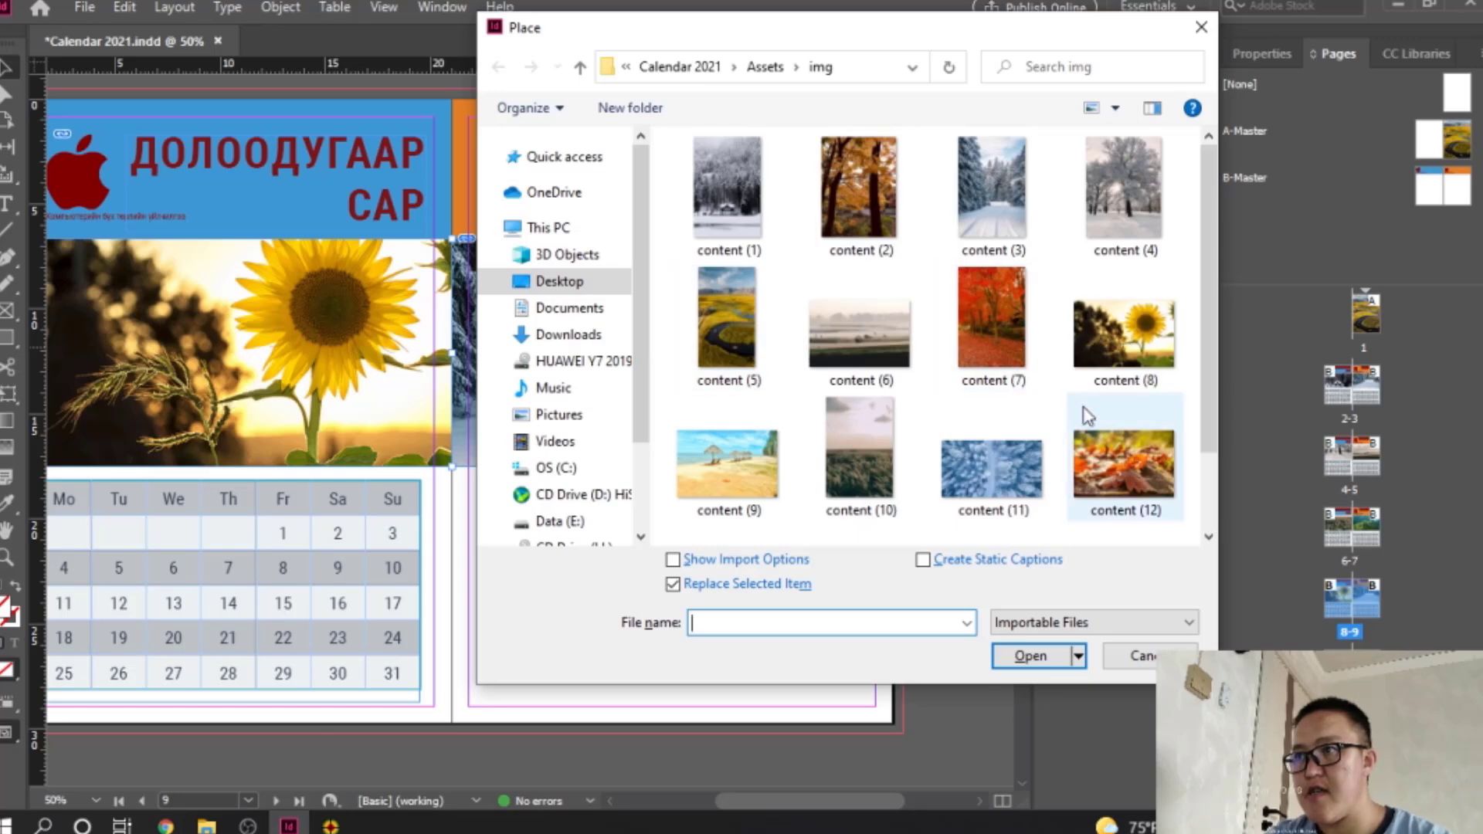
{"action": "double_click", "coordinate": [993, 343]}
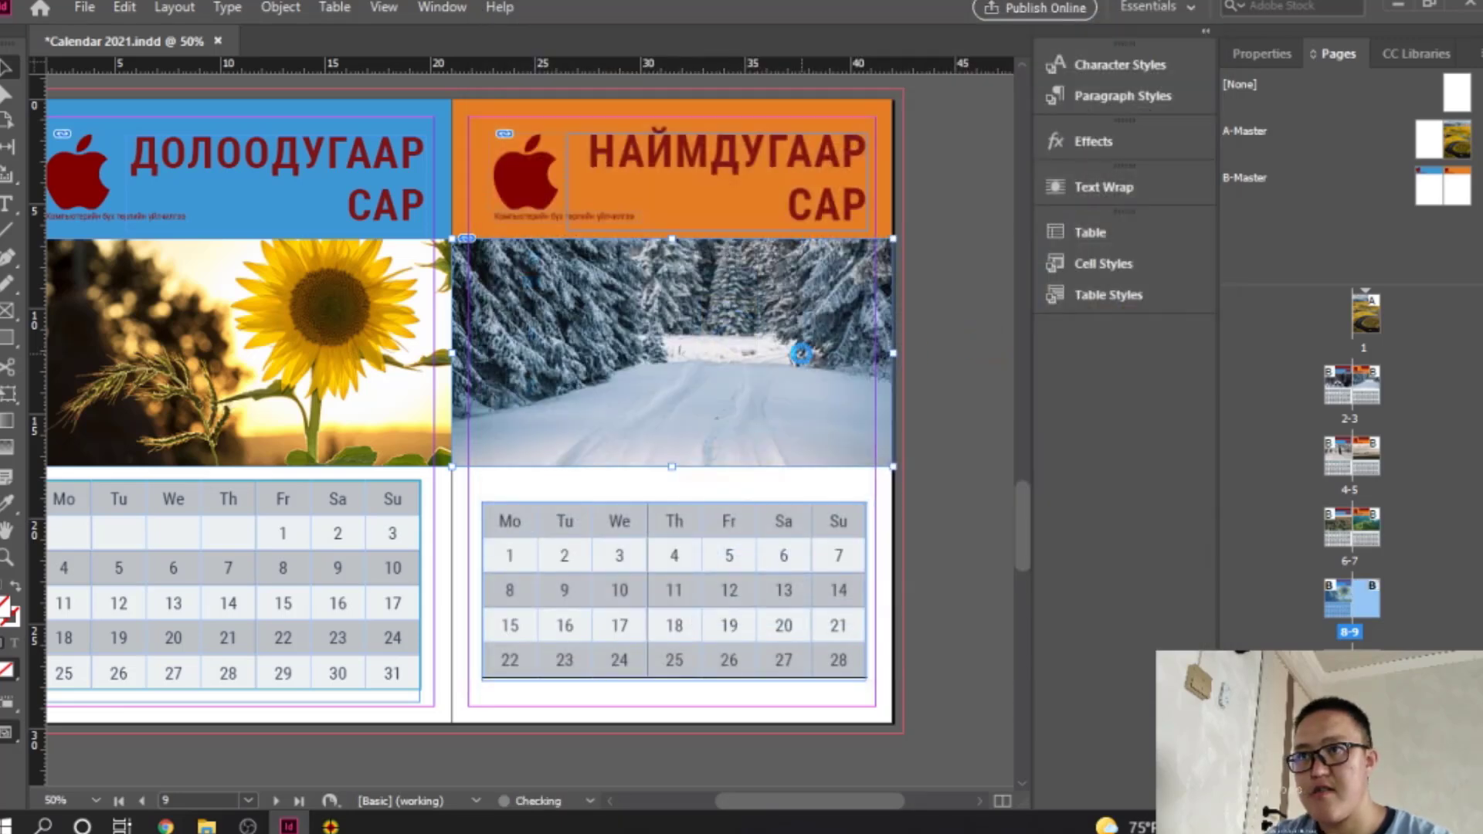
{"action": "right_click", "coordinate": [756, 331]}
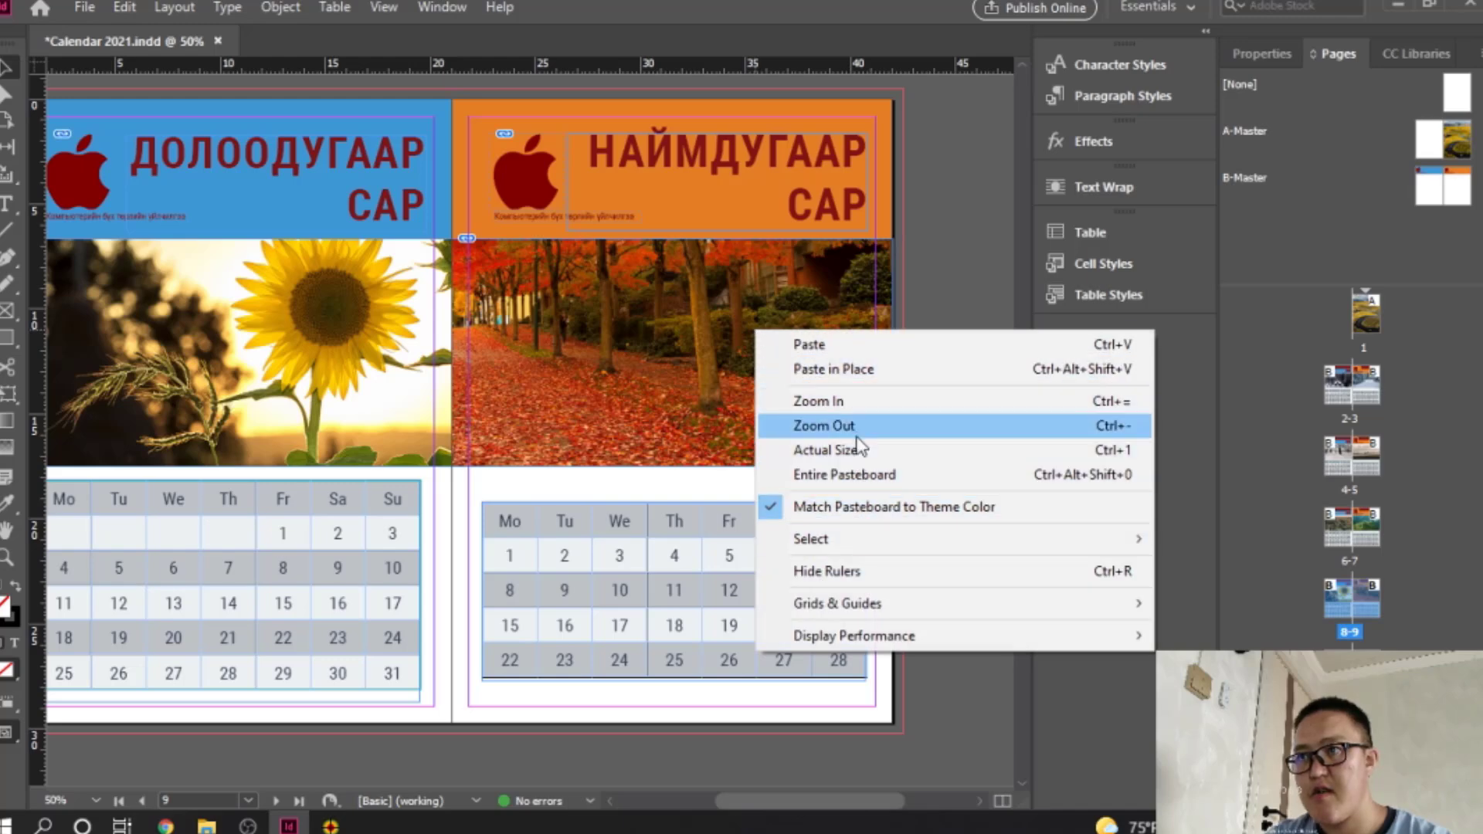
{"action": "right_click", "coordinate": [672, 330]}
{"action": "left_click", "coordinate": [671, 353]}
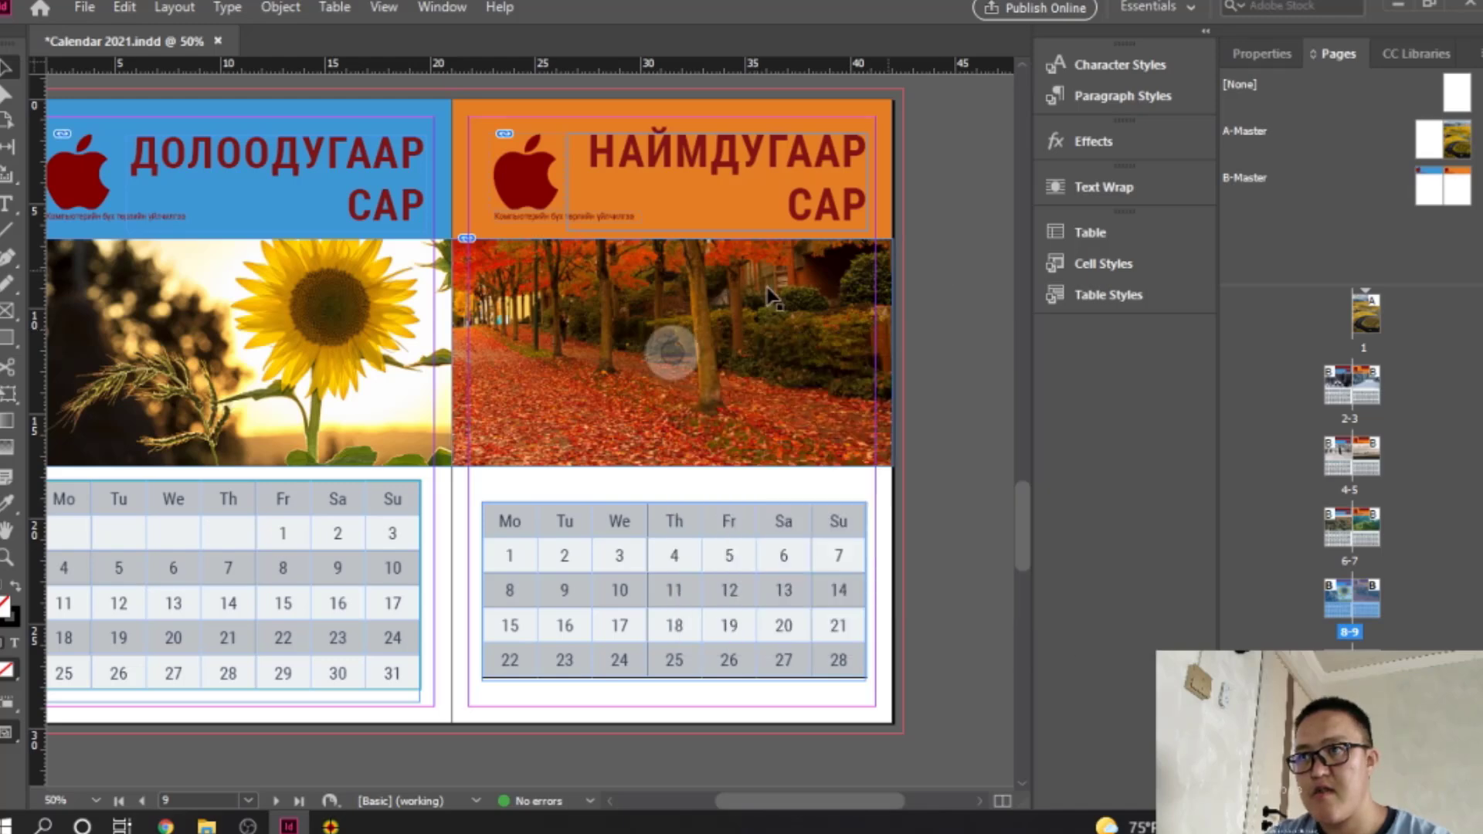
{"action": "right_click", "coordinate": [703, 307]}
{"action": "mouse_move", "coordinate": [835, 452]}
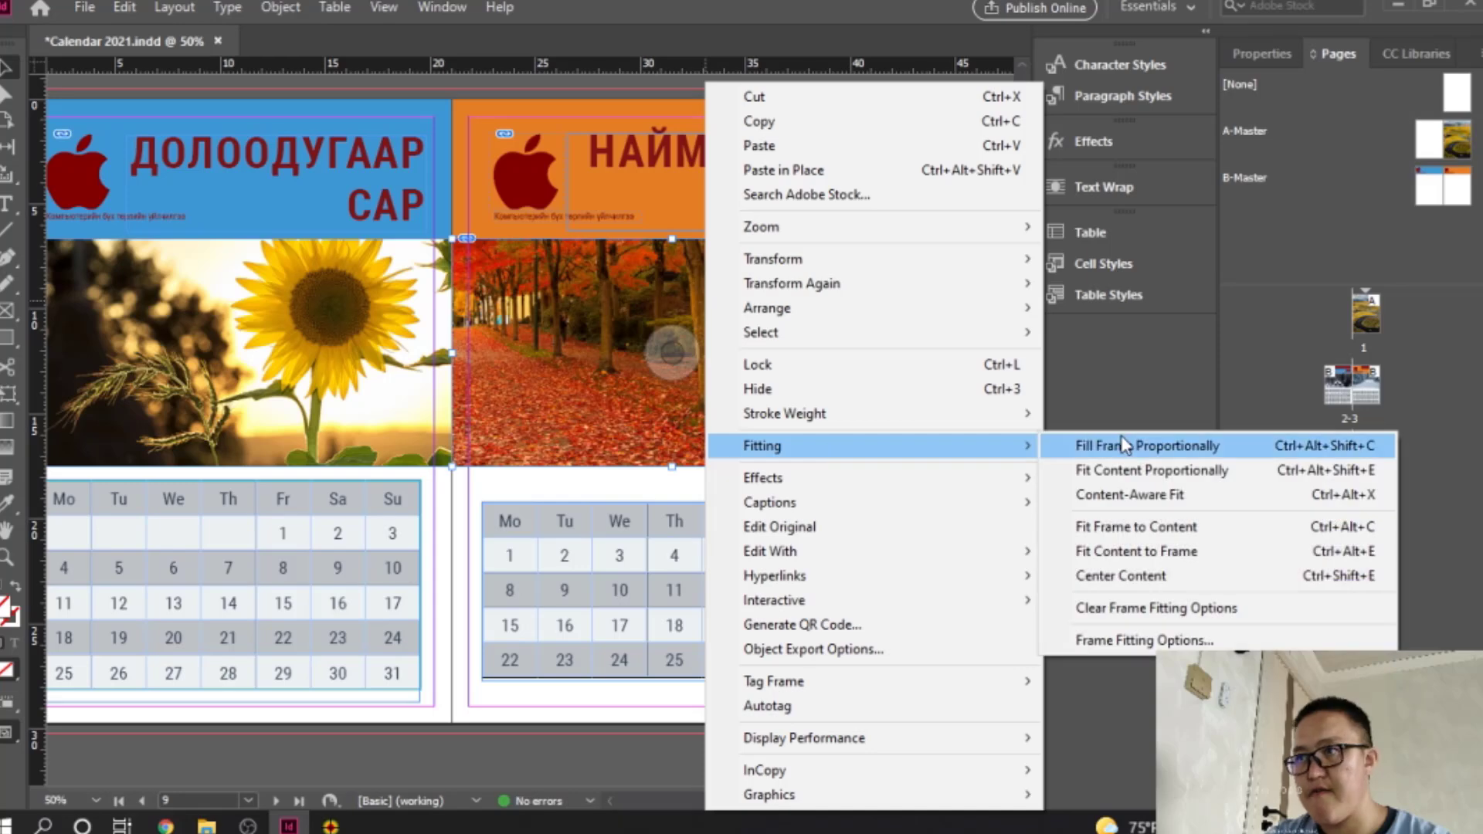
{"action": "left_click", "coordinate": [1125, 446]}
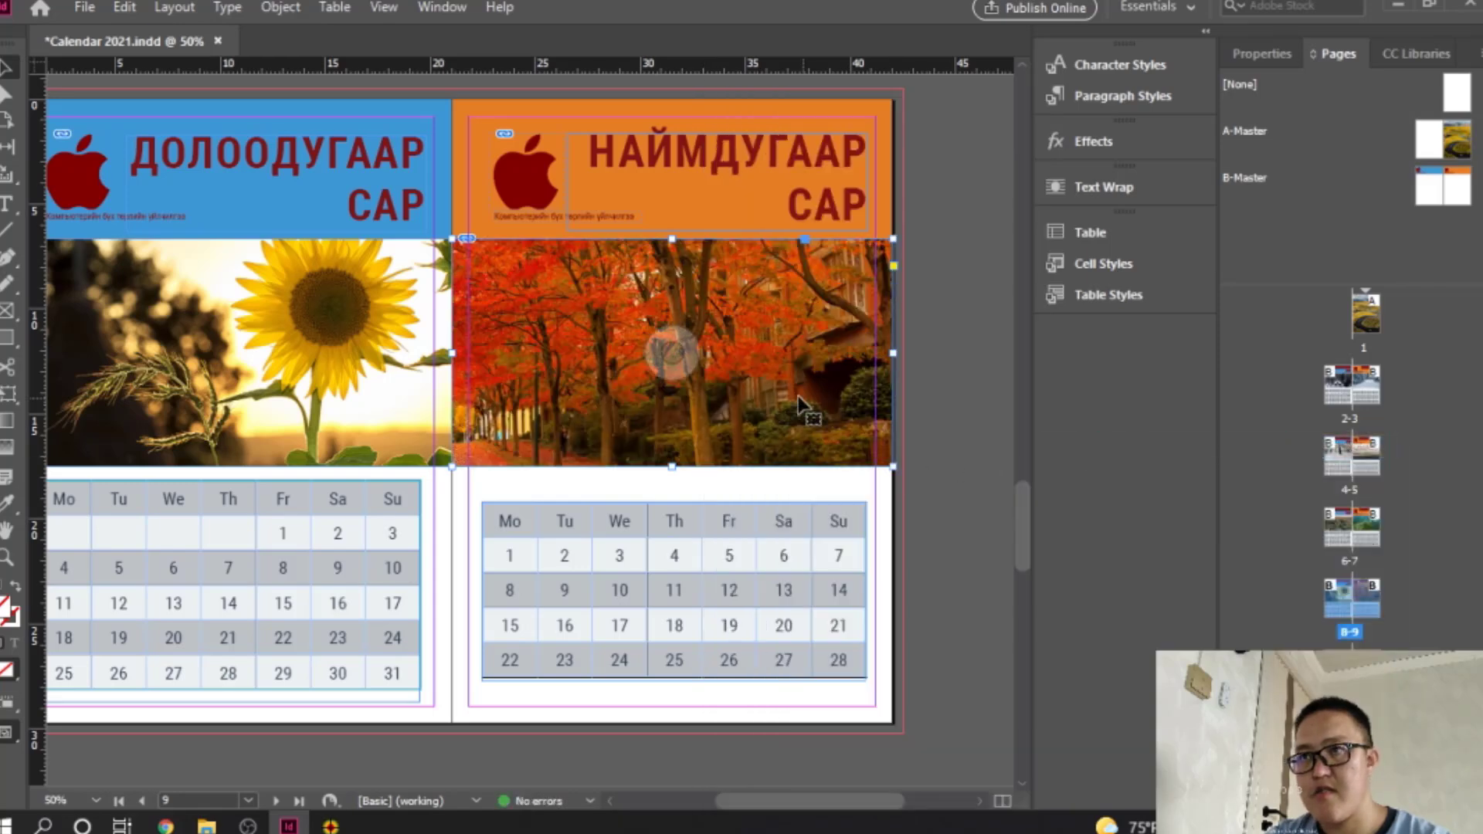
Step: Replace the winter house photo on the September page, page 10, with the image content (2) and fit it with Fill Frame Proportionally
{"action": "scroll", "coordinate": [796, 413], "scroll_direction": "down", "scroll_amount": 8}
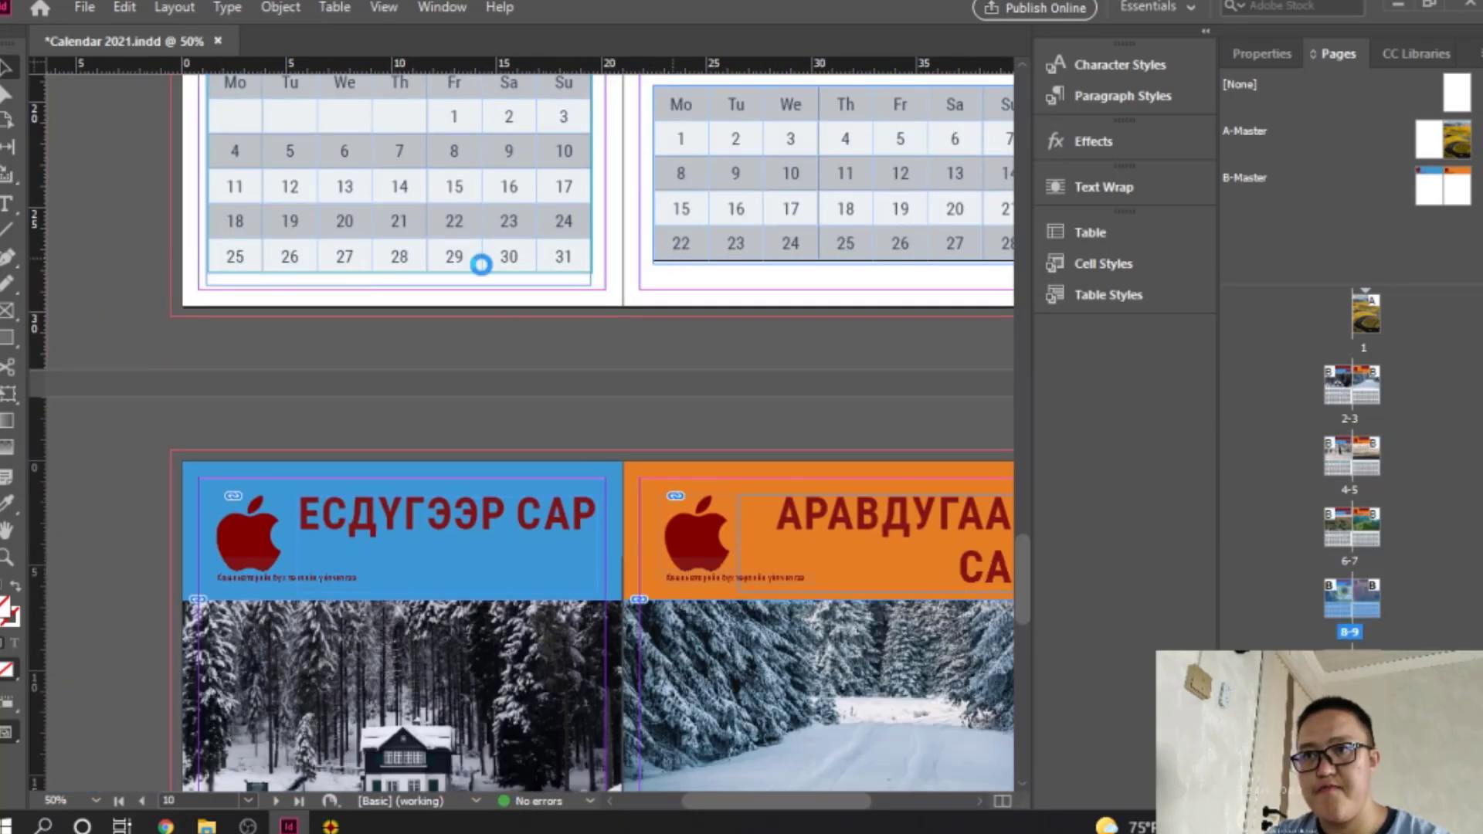
{"action": "scroll", "coordinate": [494, 318], "scroll_direction": "down", "scroll_amount": 5}
{"action": "scroll", "coordinate": [427, 324], "scroll_direction": "down", "scroll_amount": 1}
{"action": "left_click", "coordinate": [427, 324]}
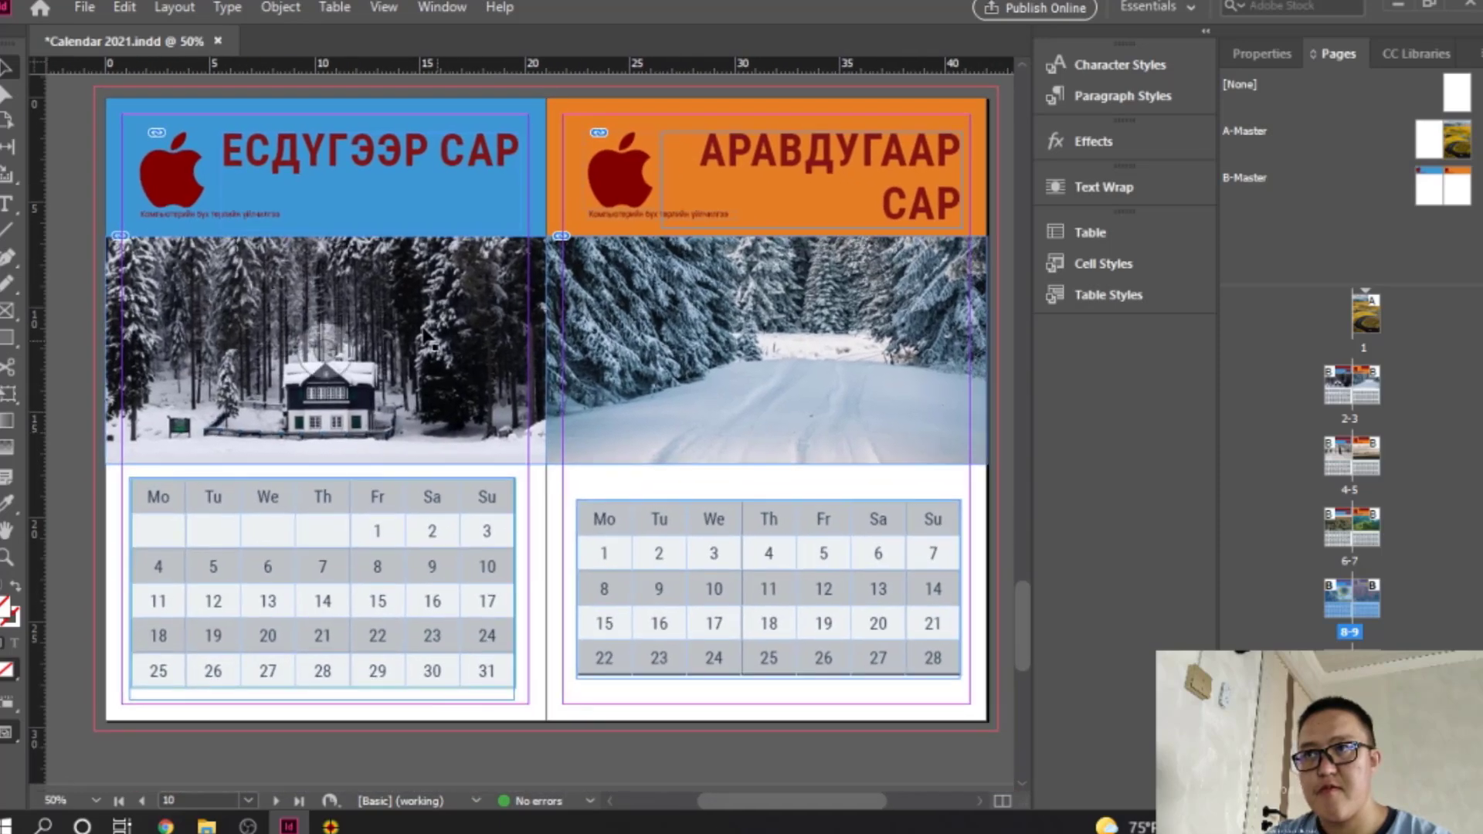
{"action": "right_click", "coordinate": [427, 324]}
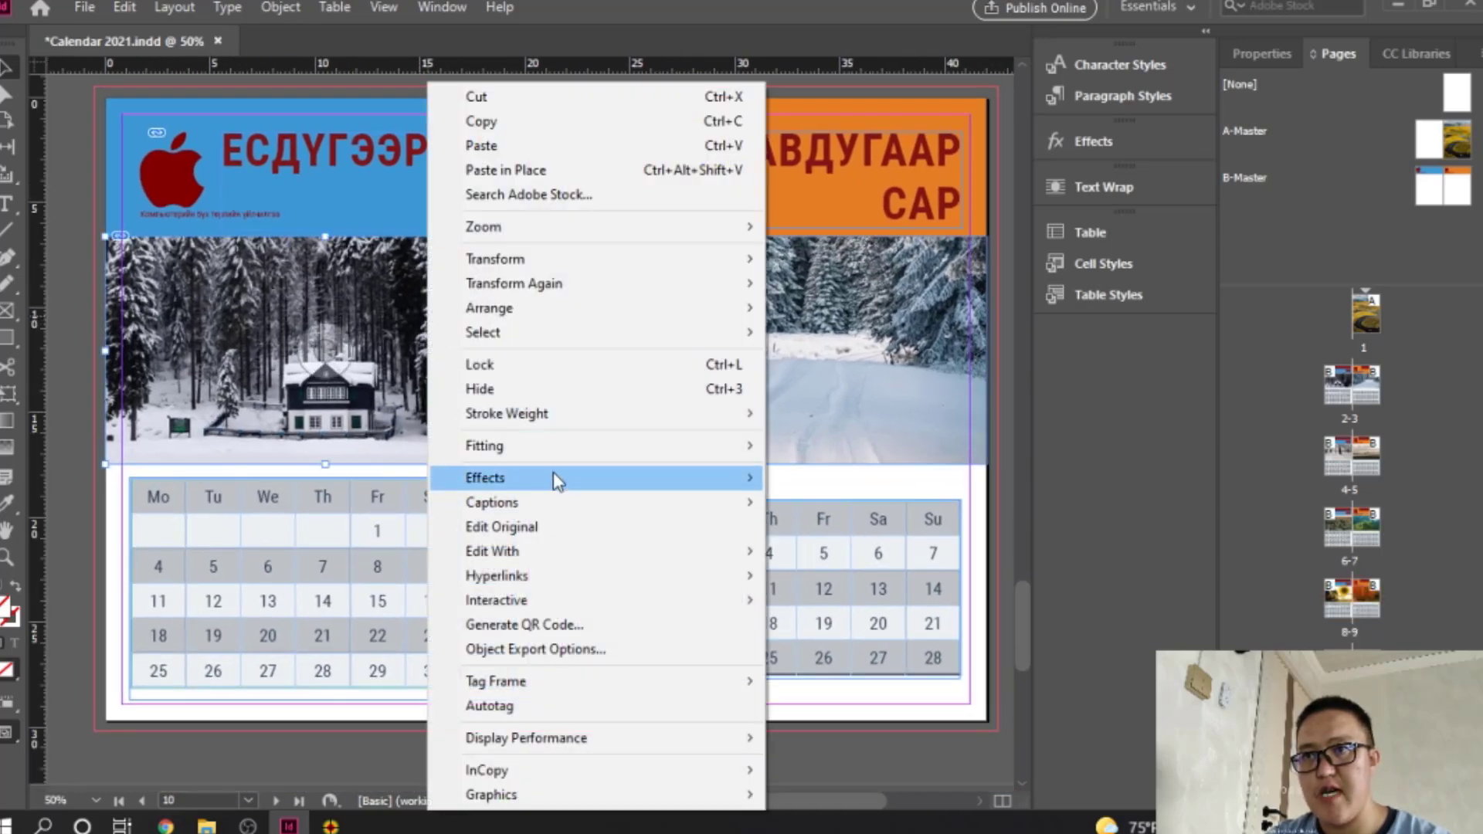
{"action": "mouse_move", "coordinate": [584, 469]}
{"action": "left_click", "coordinate": [396, 409]}
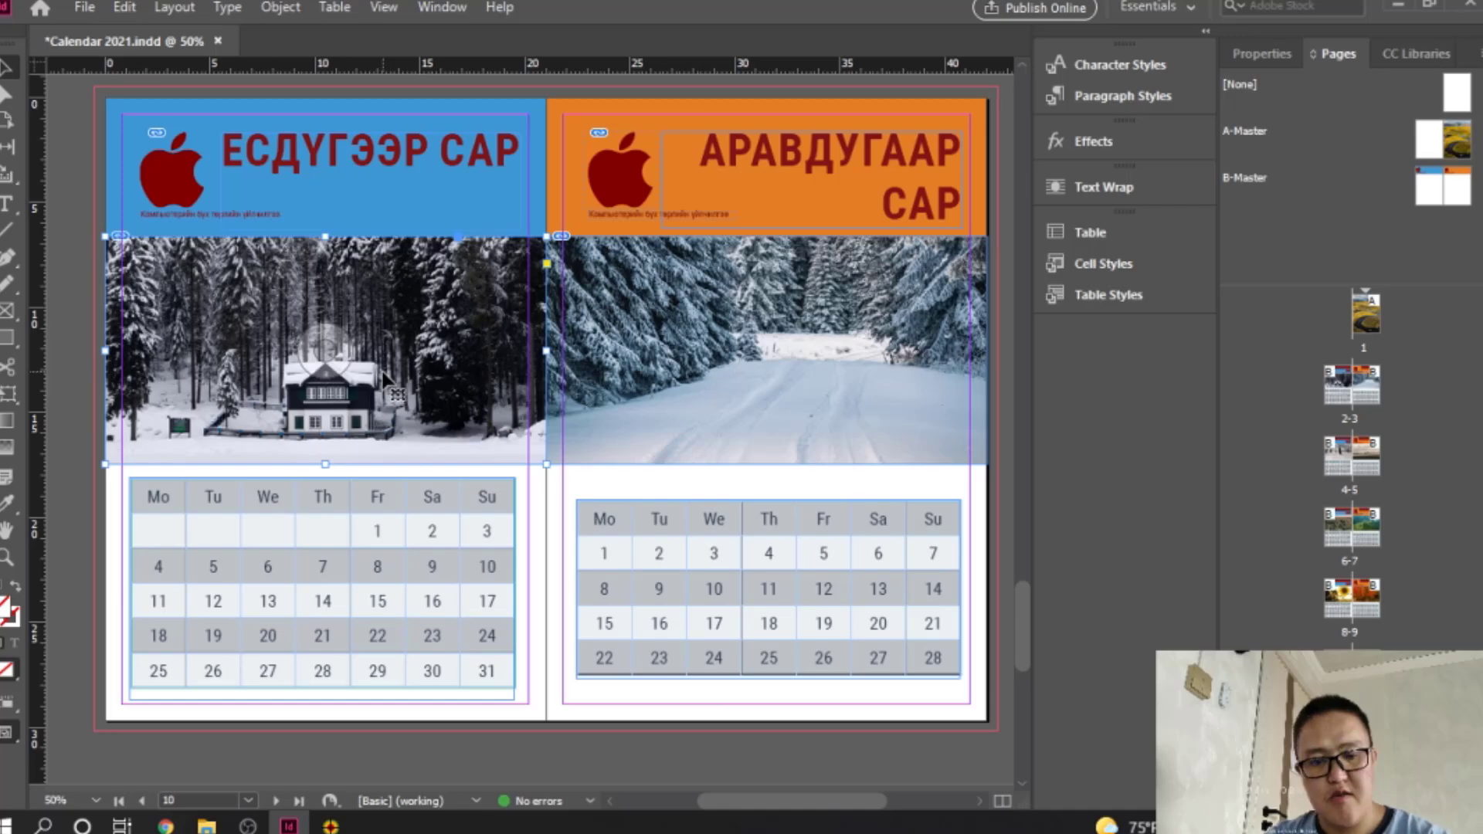
{"action": "key", "text": "ctrl+d"}
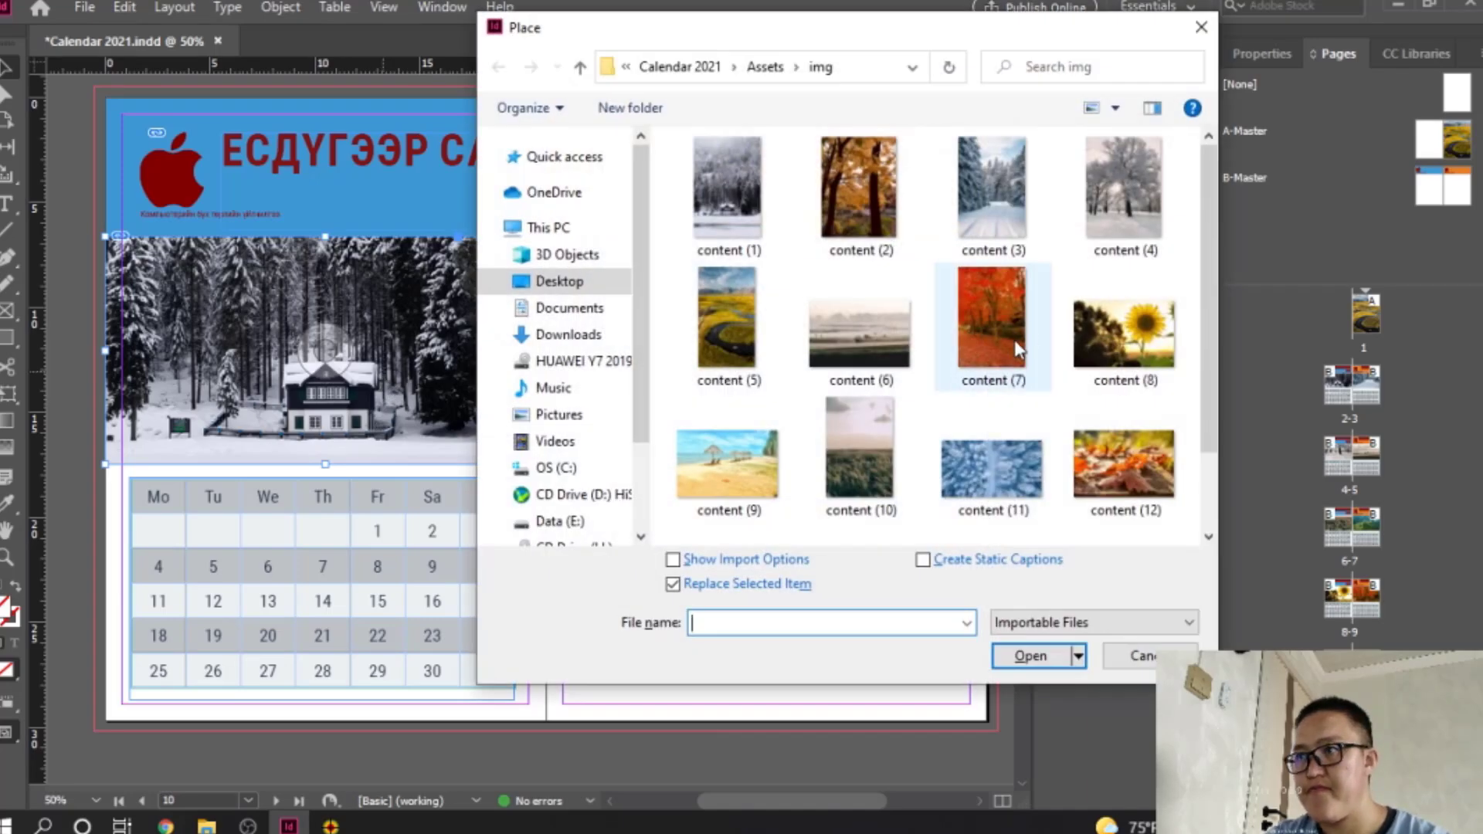
{"action": "double_click", "coordinate": [859, 186]}
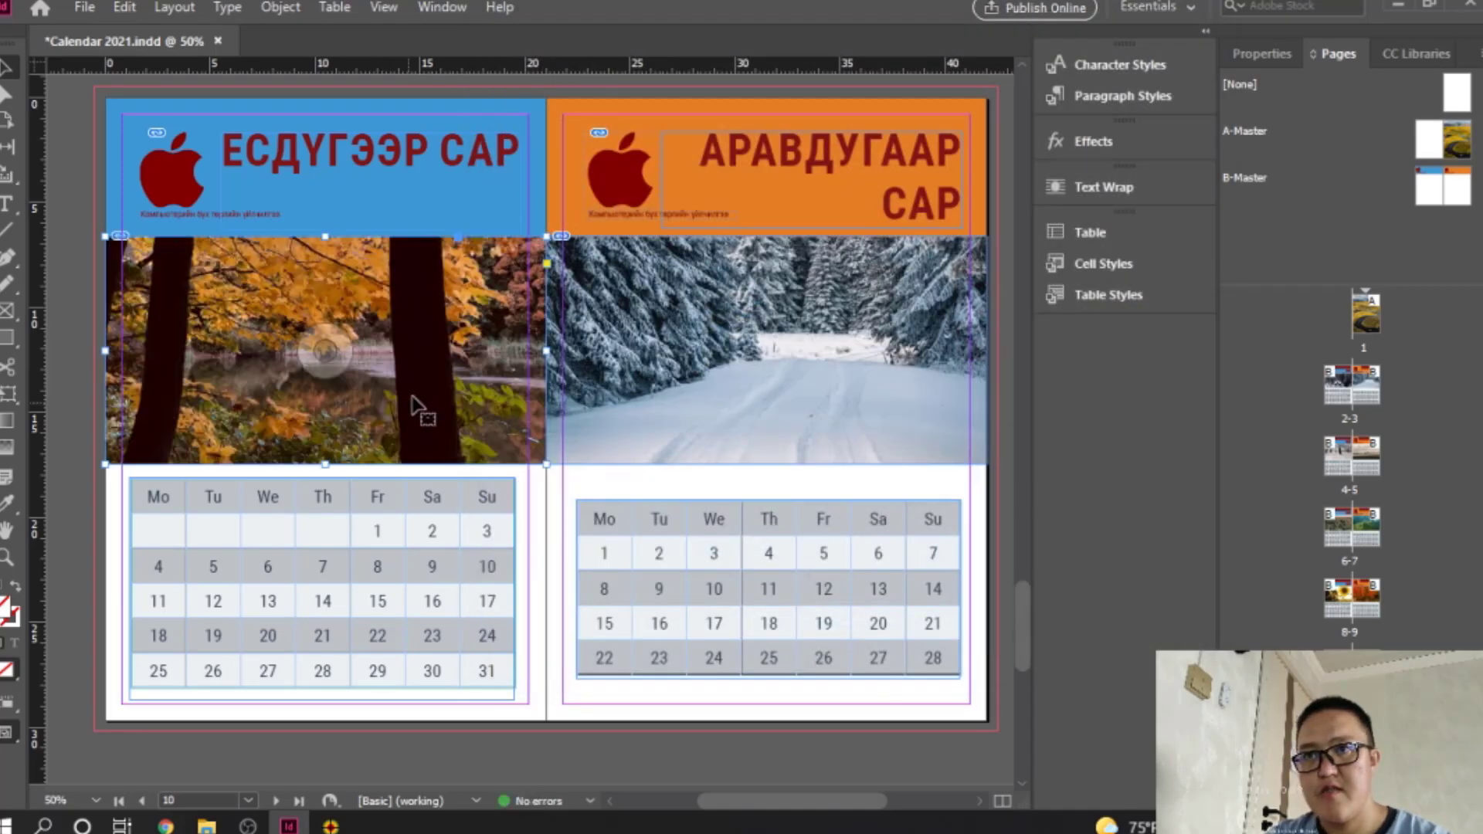
{"action": "right_click", "coordinate": [448, 345]}
{"action": "mouse_move", "coordinate": [624, 452]}
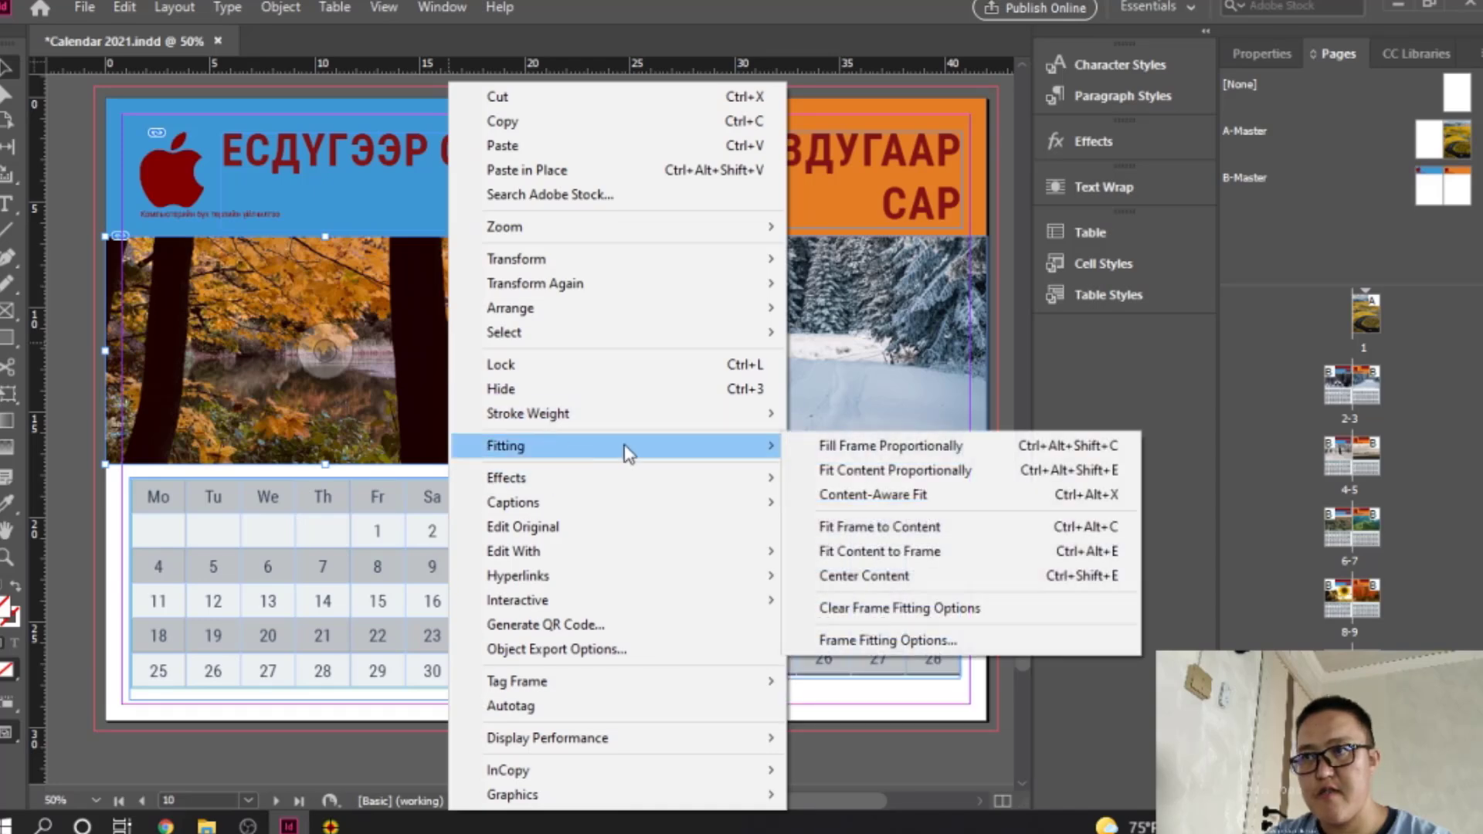
{"action": "left_click", "coordinate": [860, 447]}
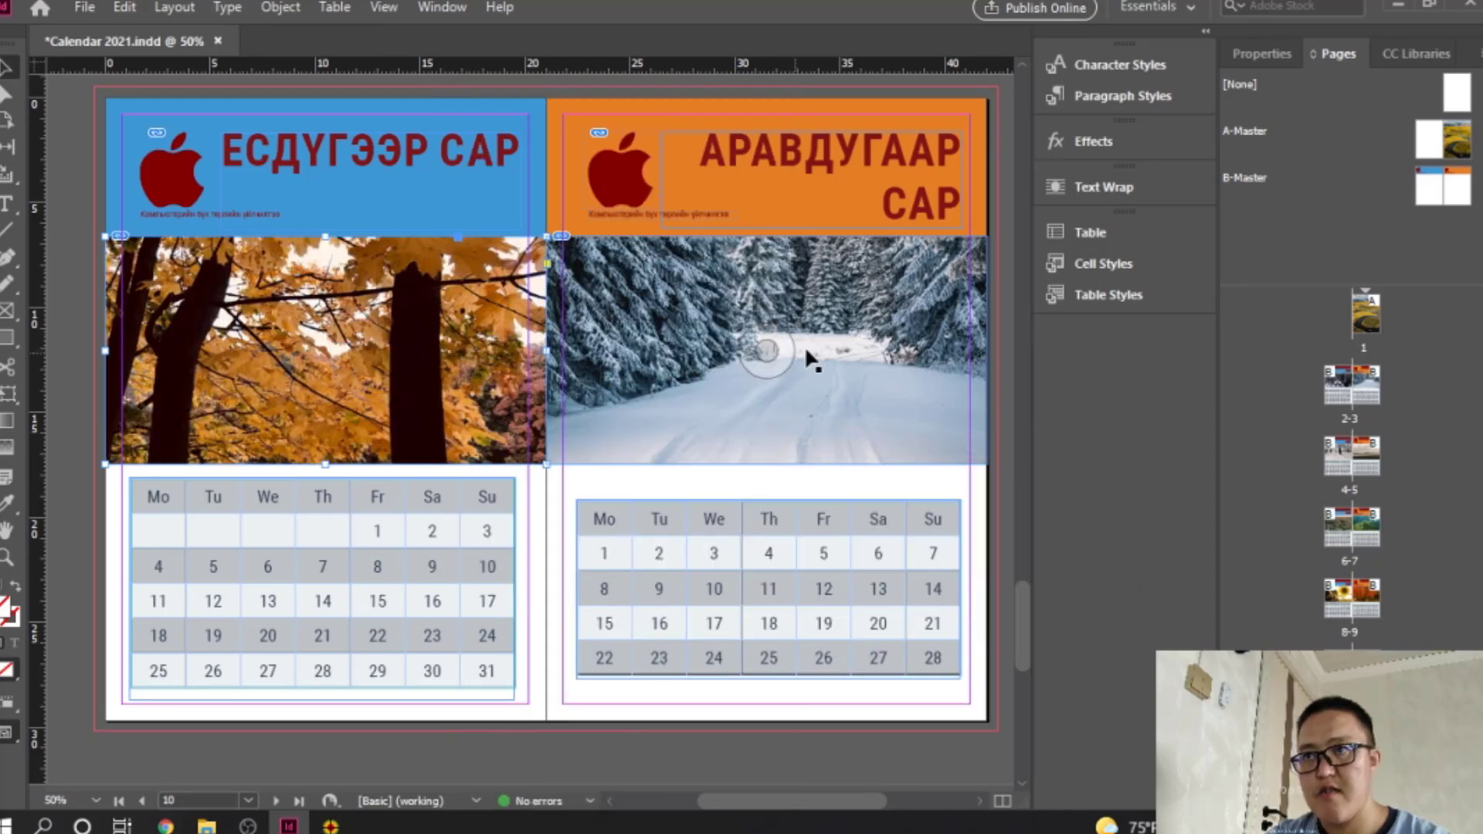
Step: Replace the snowy road photo on the October page, page 11, with the image content (12) and fit it with Fill Frame Proportionally
{"action": "left_click", "coordinate": [844, 351]}
{"action": "key", "text": "ctrl+d"}
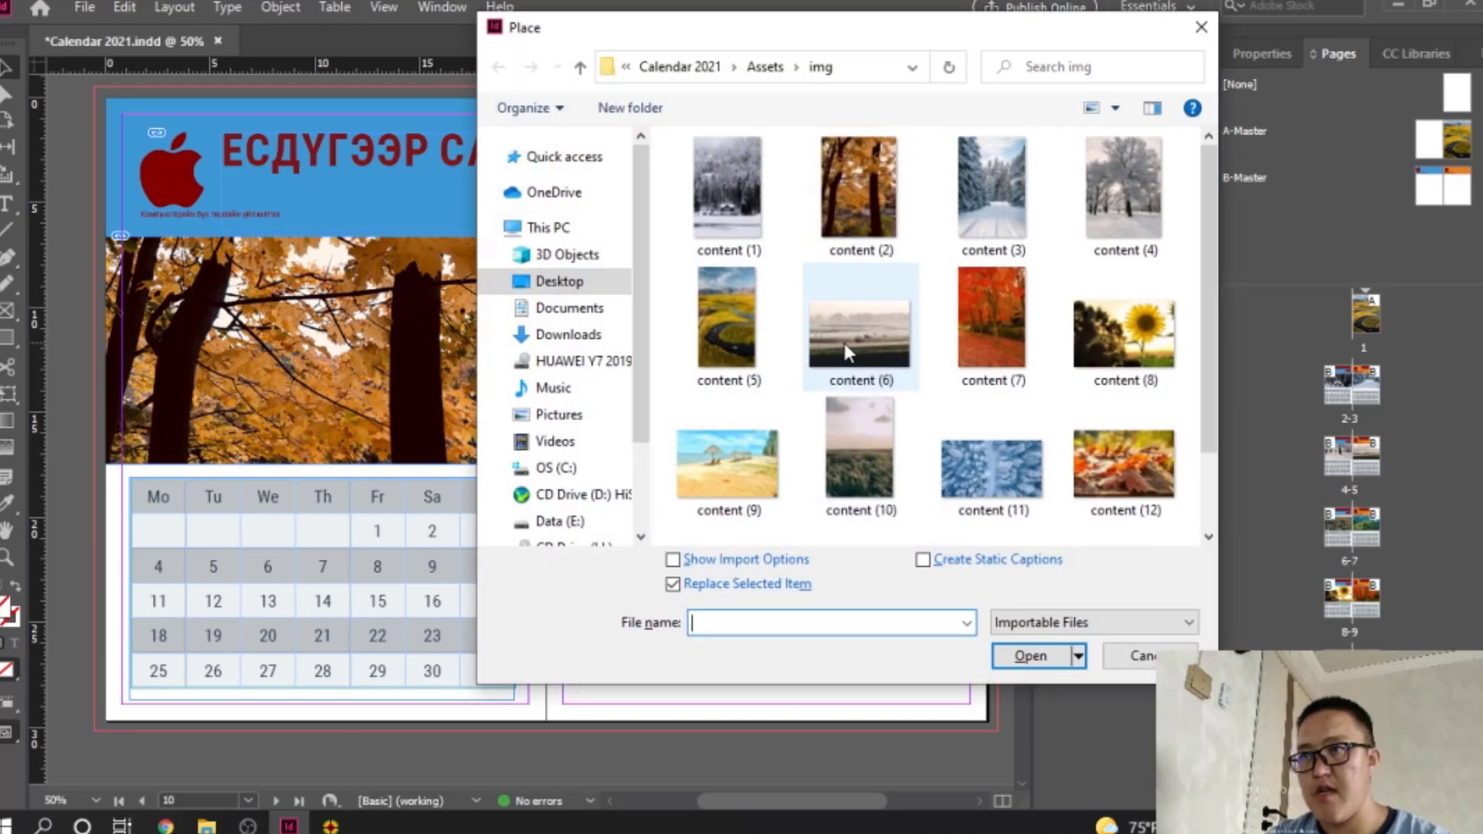
{"action": "scroll", "coordinate": [1200, 334], "scroll_direction": "down", "scroll_amount": 2}
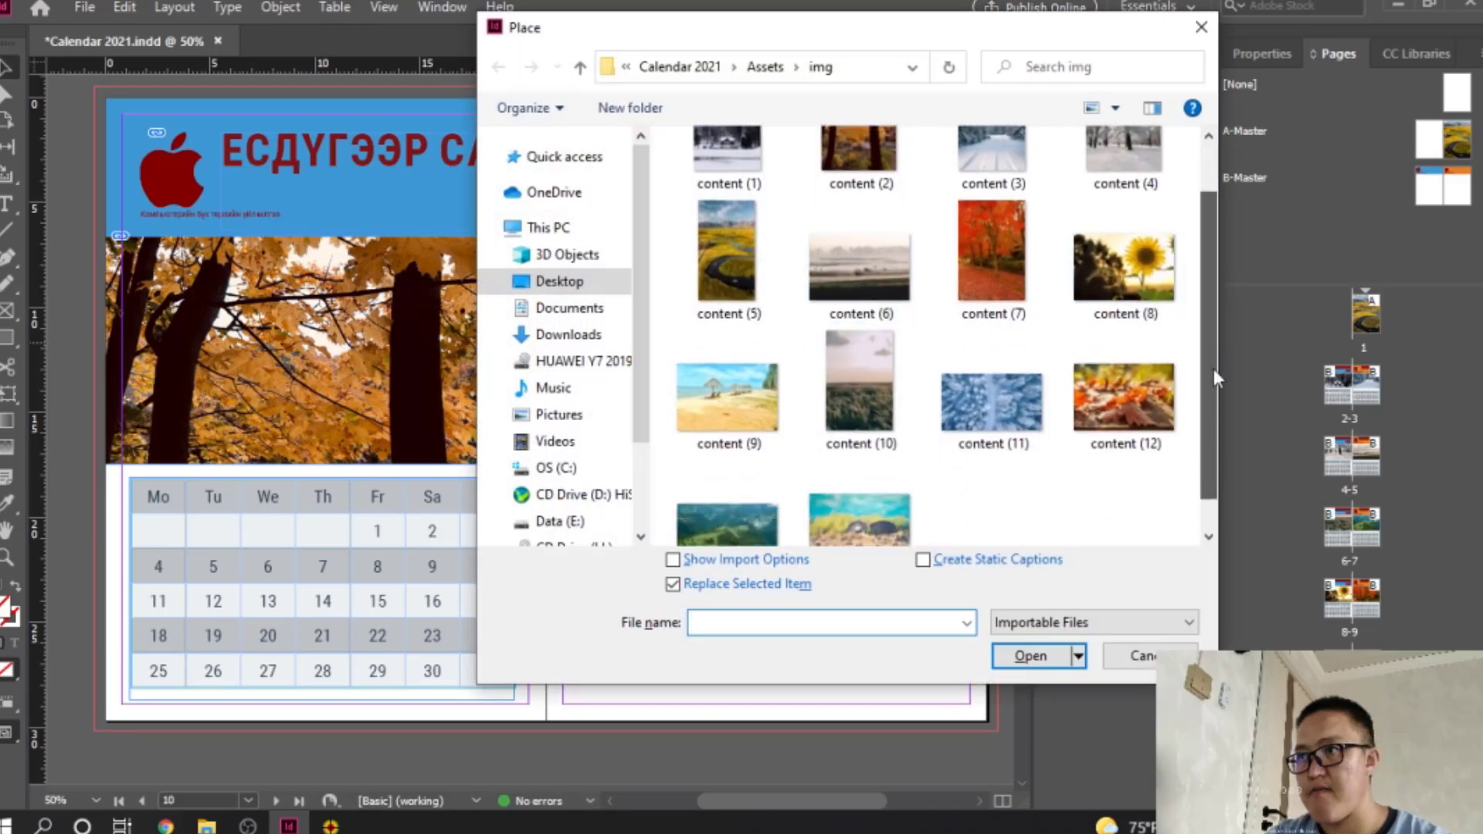
{"action": "double_click", "coordinate": [1161, 390]}
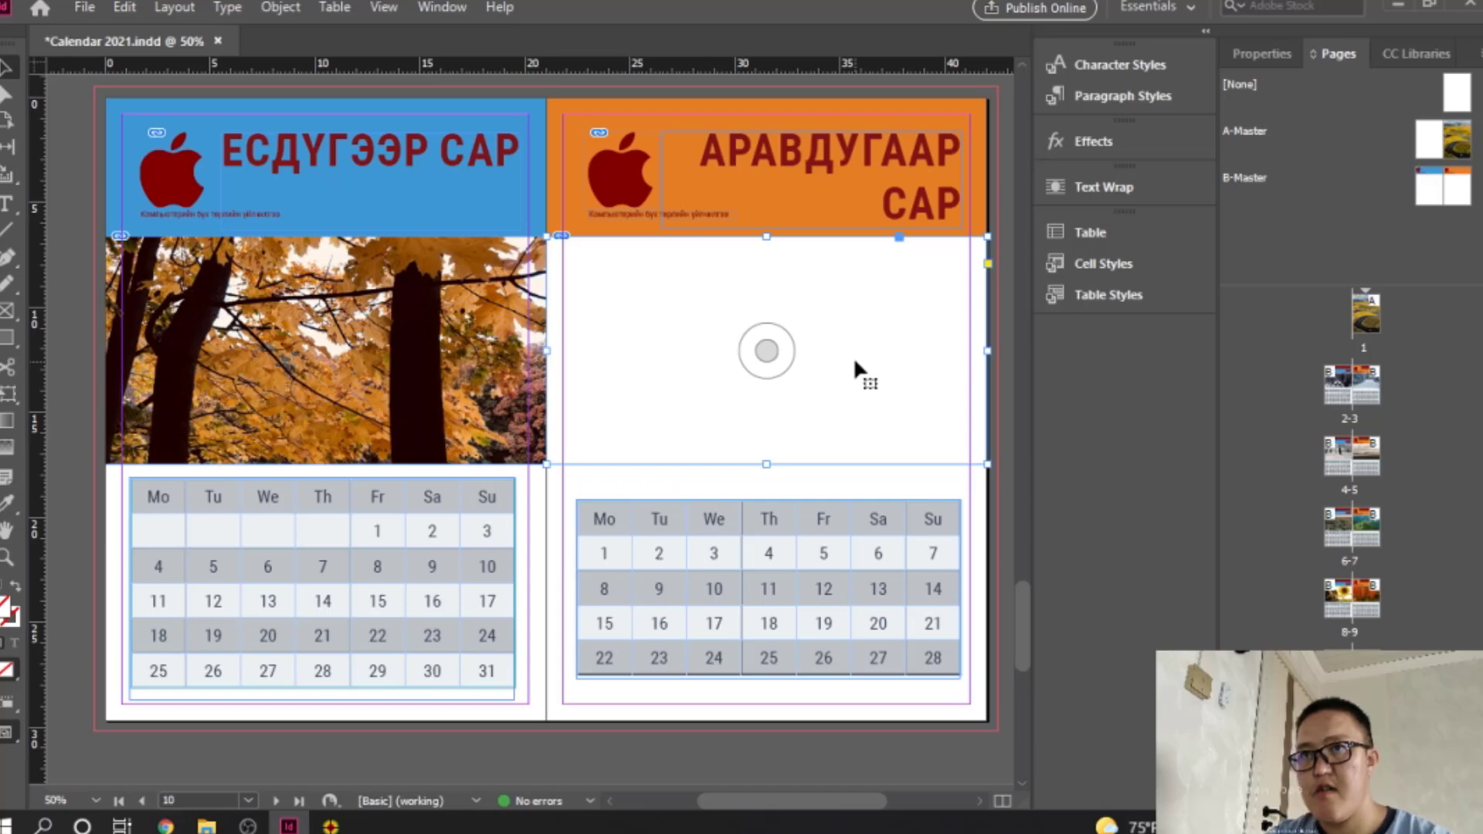
{"action": "right_click", "coordinate": [855, 324]}
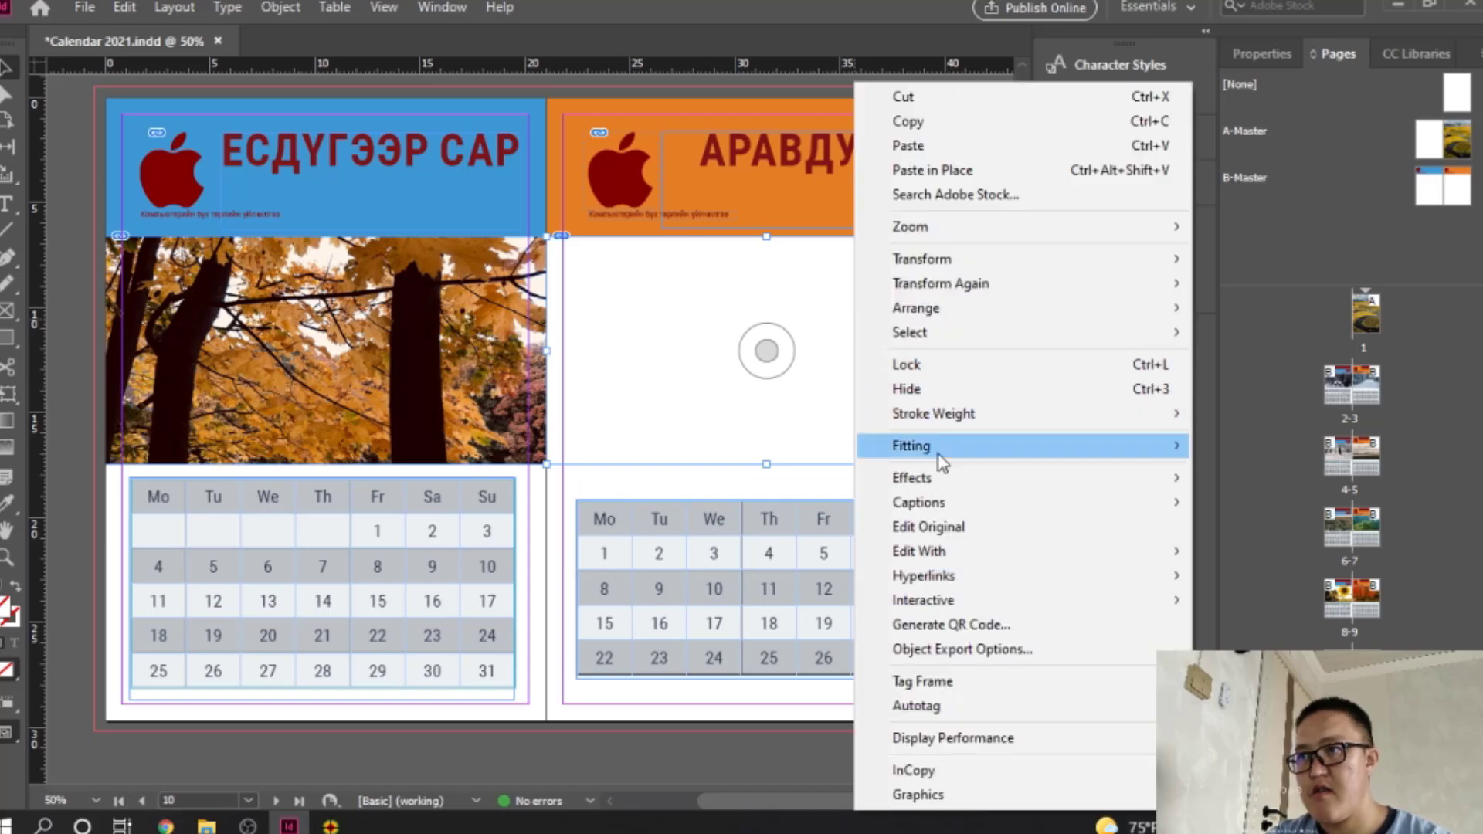
{"action": "mouse_move", "coordinate": [943, 453]}
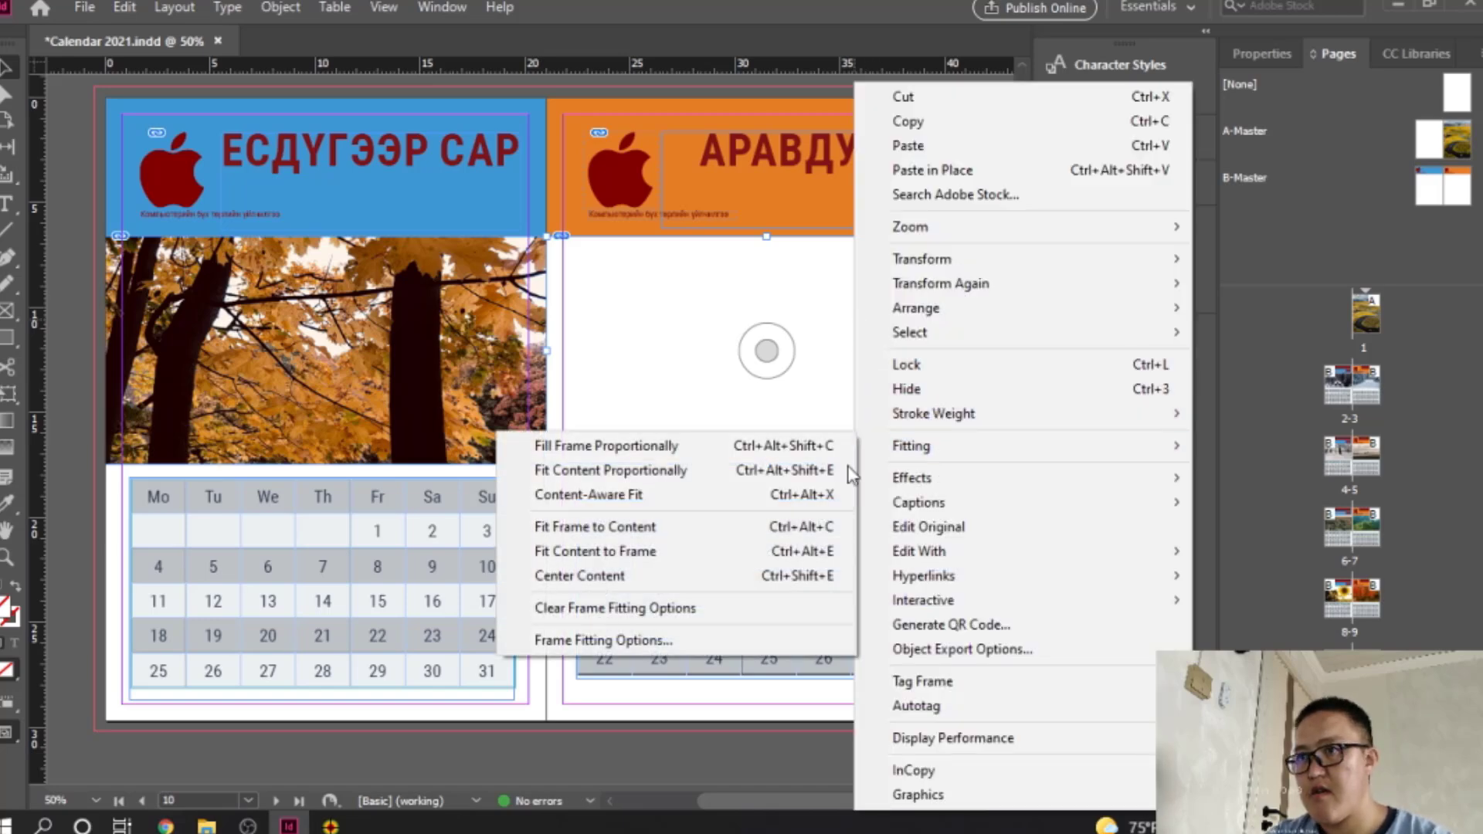
{"action": "left_click", "coordinate": [669, 469]}
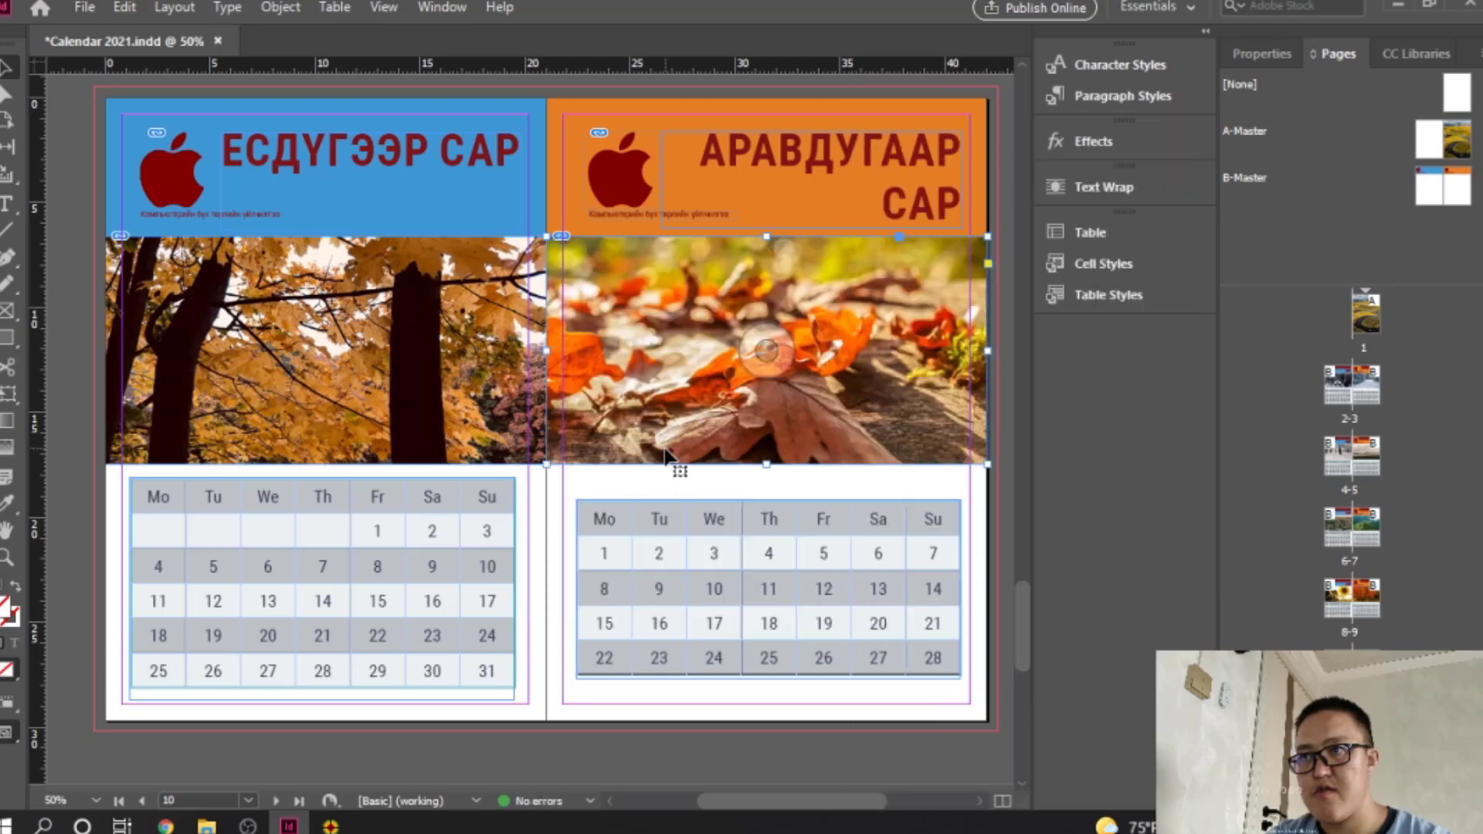
{"action": "double_click", "coordinate": [838, 389]}
Step: Replace the winter house photo on the November page, page 12, with the image content (4) and fit it with Fill Frame Proportionally
{"action": "scroll", "coordinate": [557, 519], "scroll_direction": "down", "scroll_amount": 1}
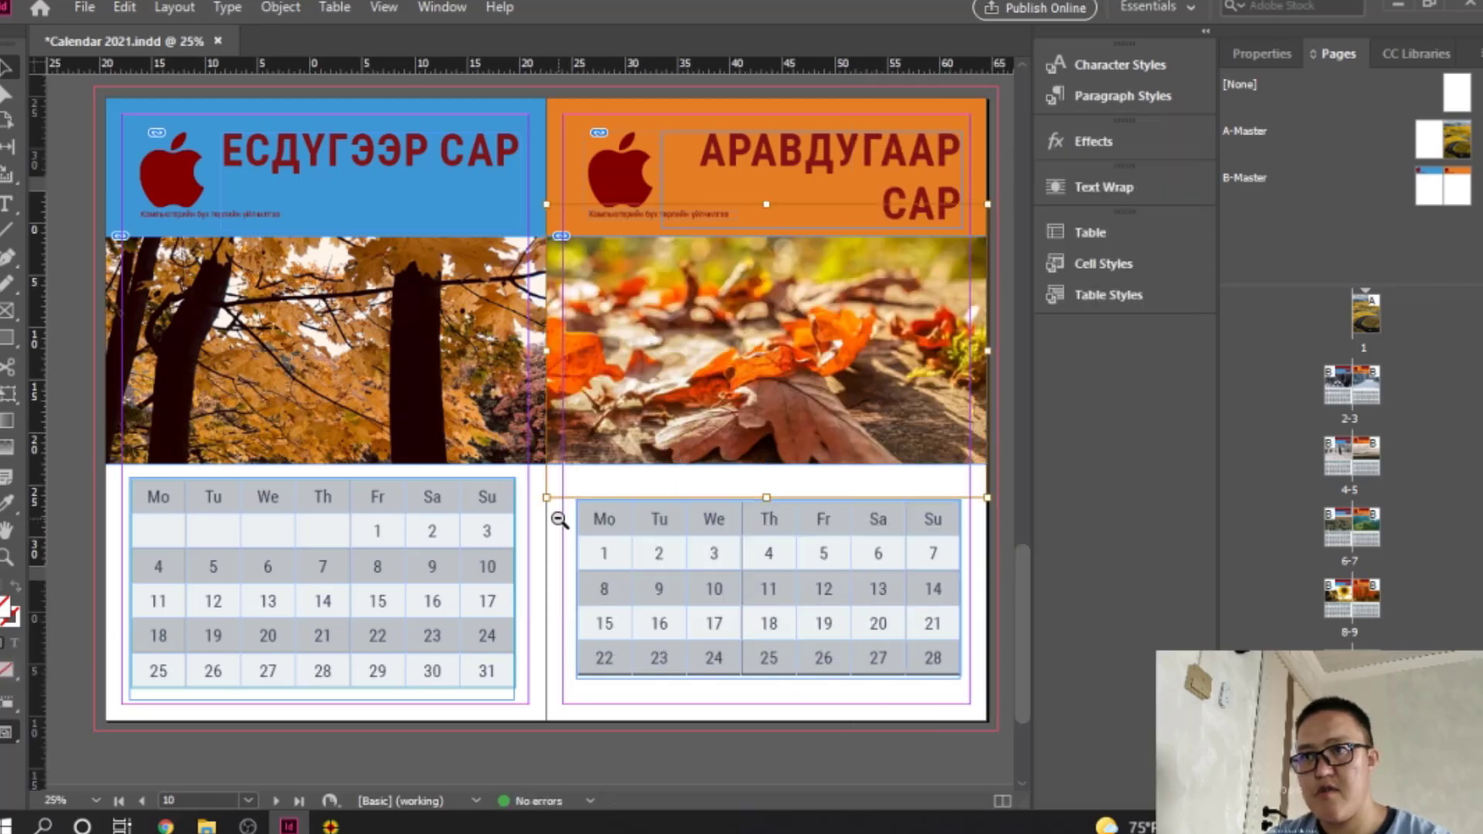
{"action": "scroll", "coordinate": [567, 519], "scroll_direction": "down", "scroll_amount": 2}
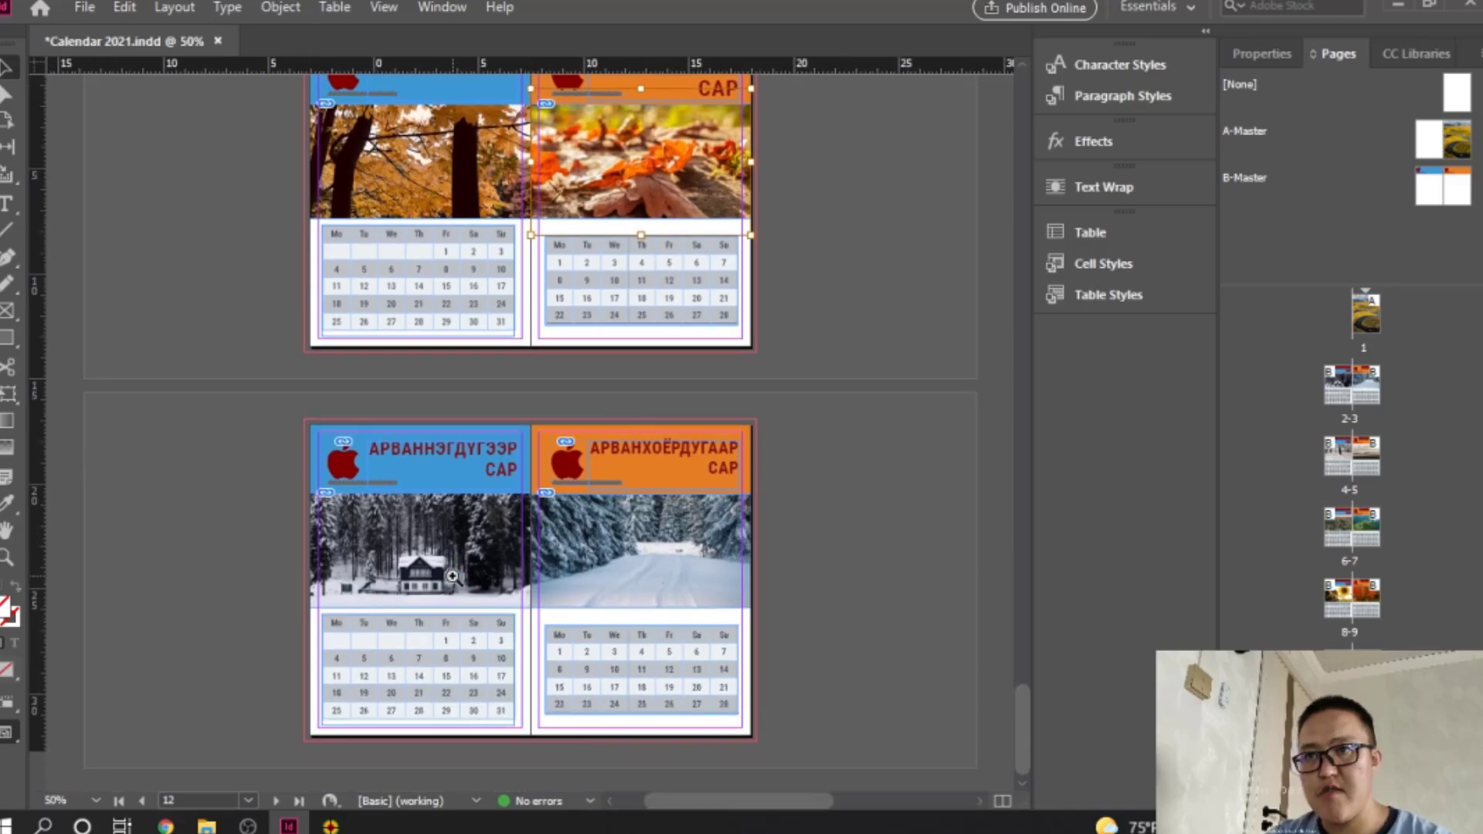
{"action": "scroll", "coordinate": [452, 575], "scroll_direction": "up", "scroll_amount": 2}
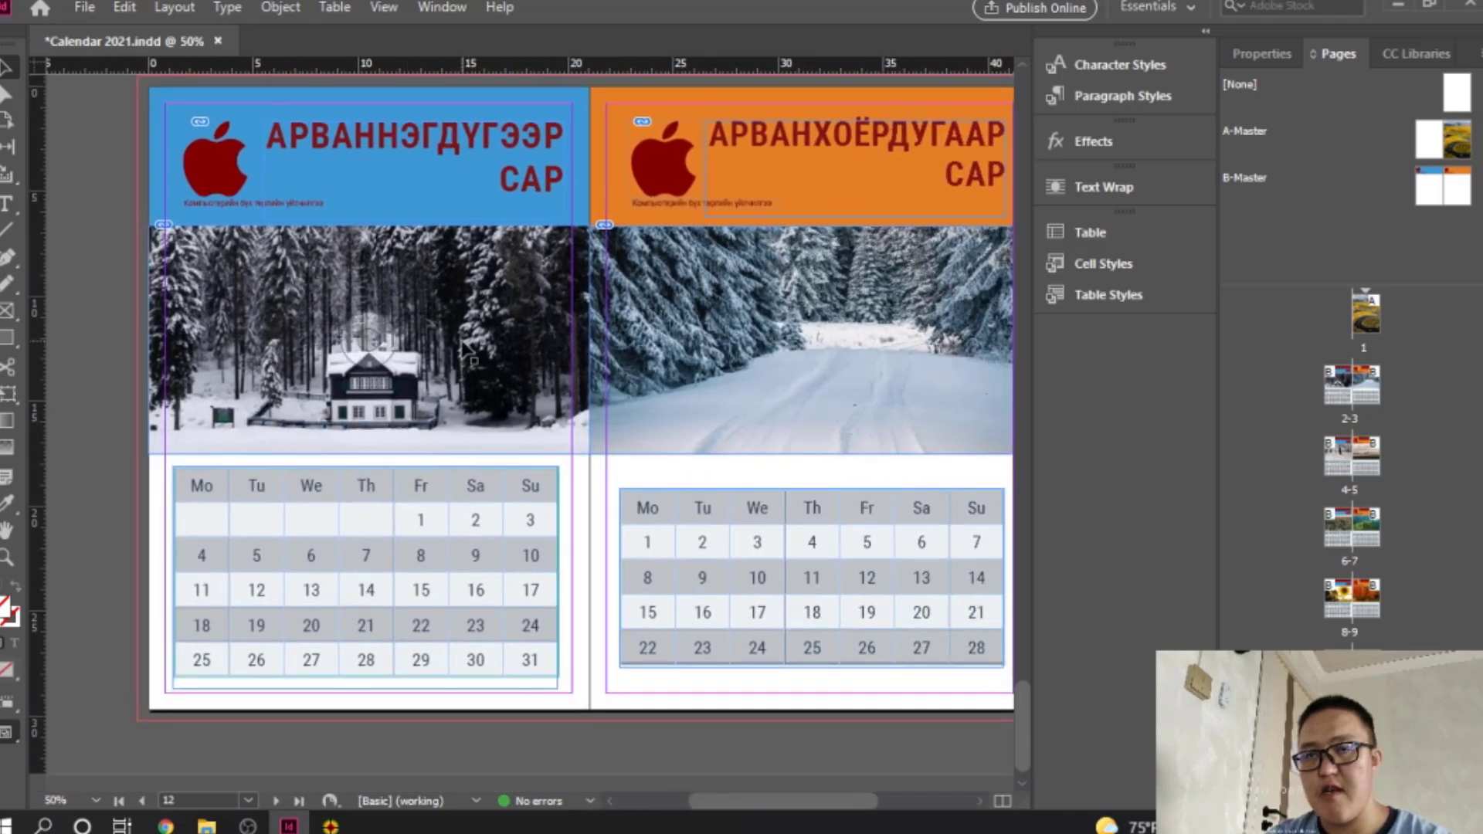
{"action": "right_click", "coordinate": [469, 327]}
{"action": "mouse_move", "coordinate": [550, 470]}
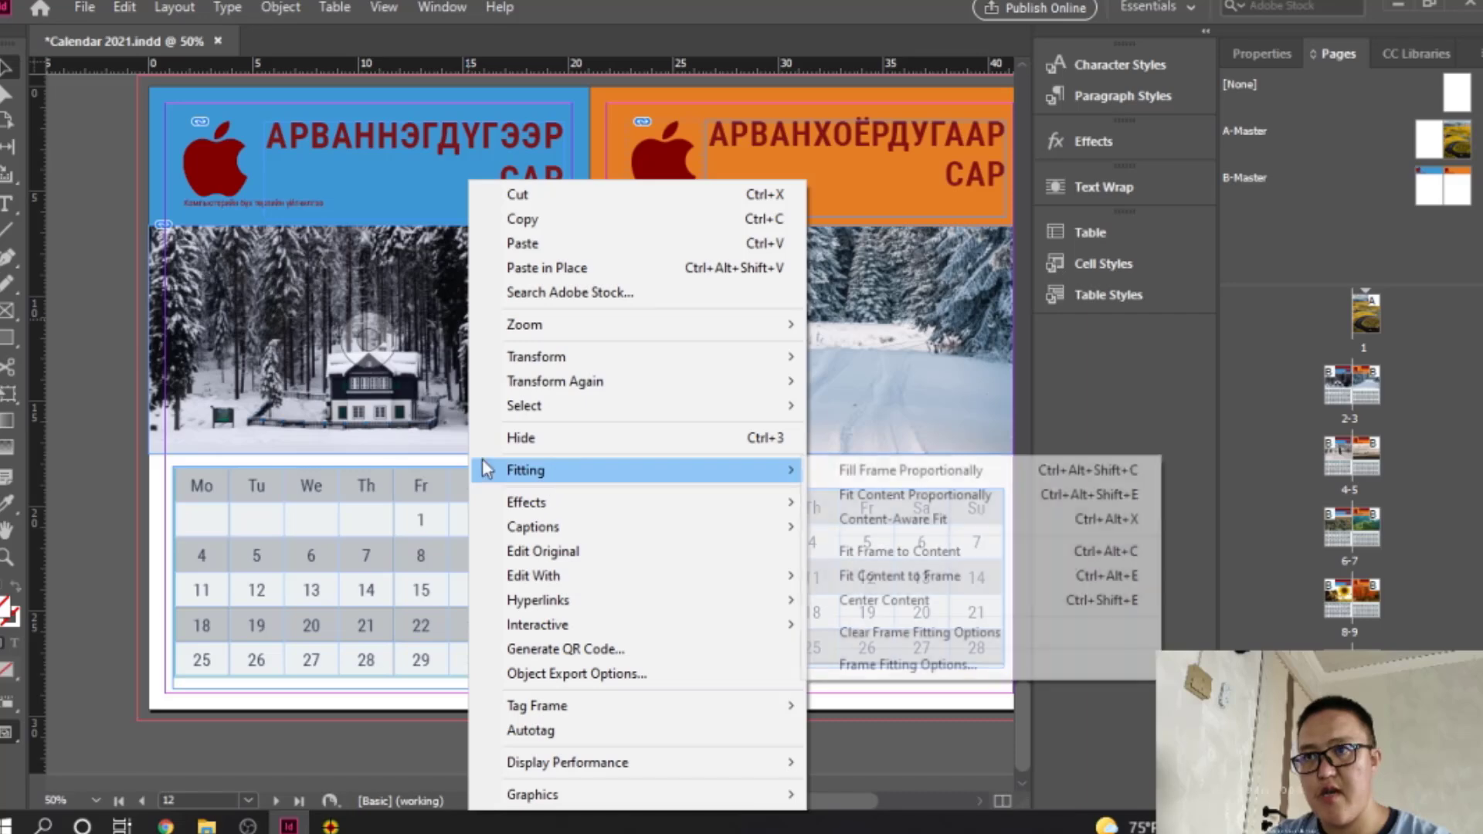
{"action": "left_click", "coordinate": [379, 290]}
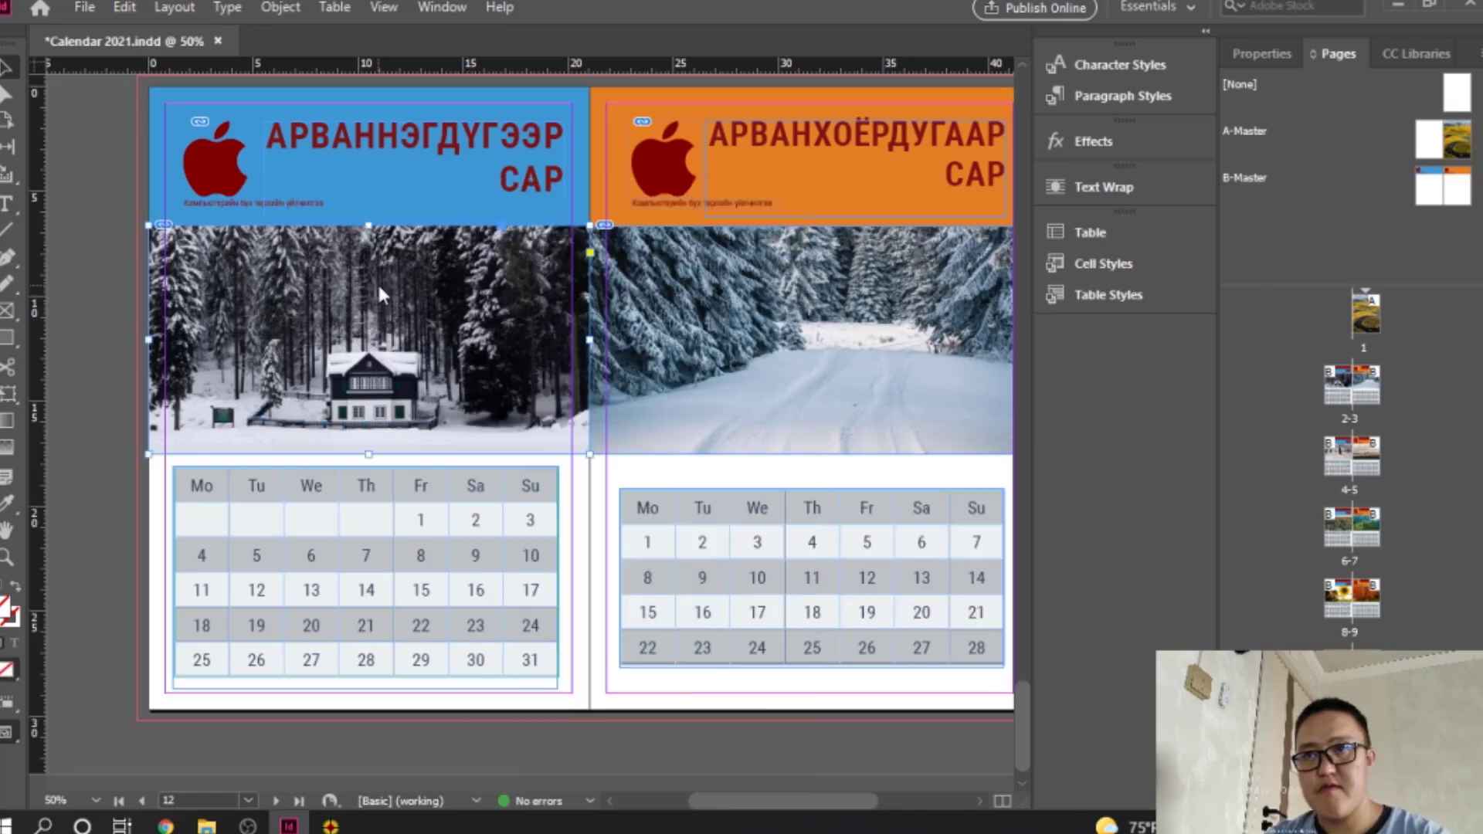
{"action": "key", "text": "ctrl+d"}
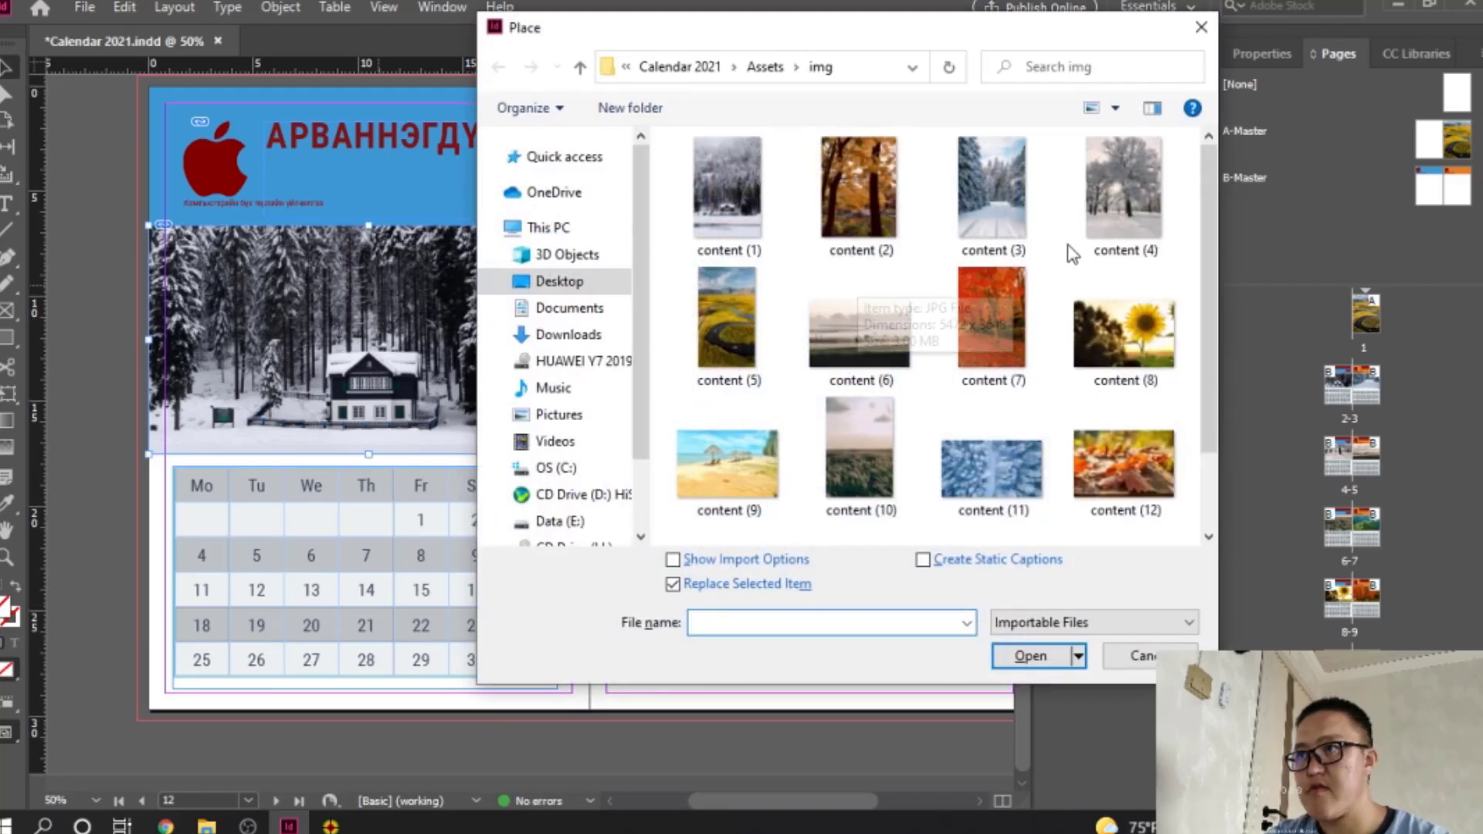
{"action": "left_click", "coordinate": [1116, 224]}
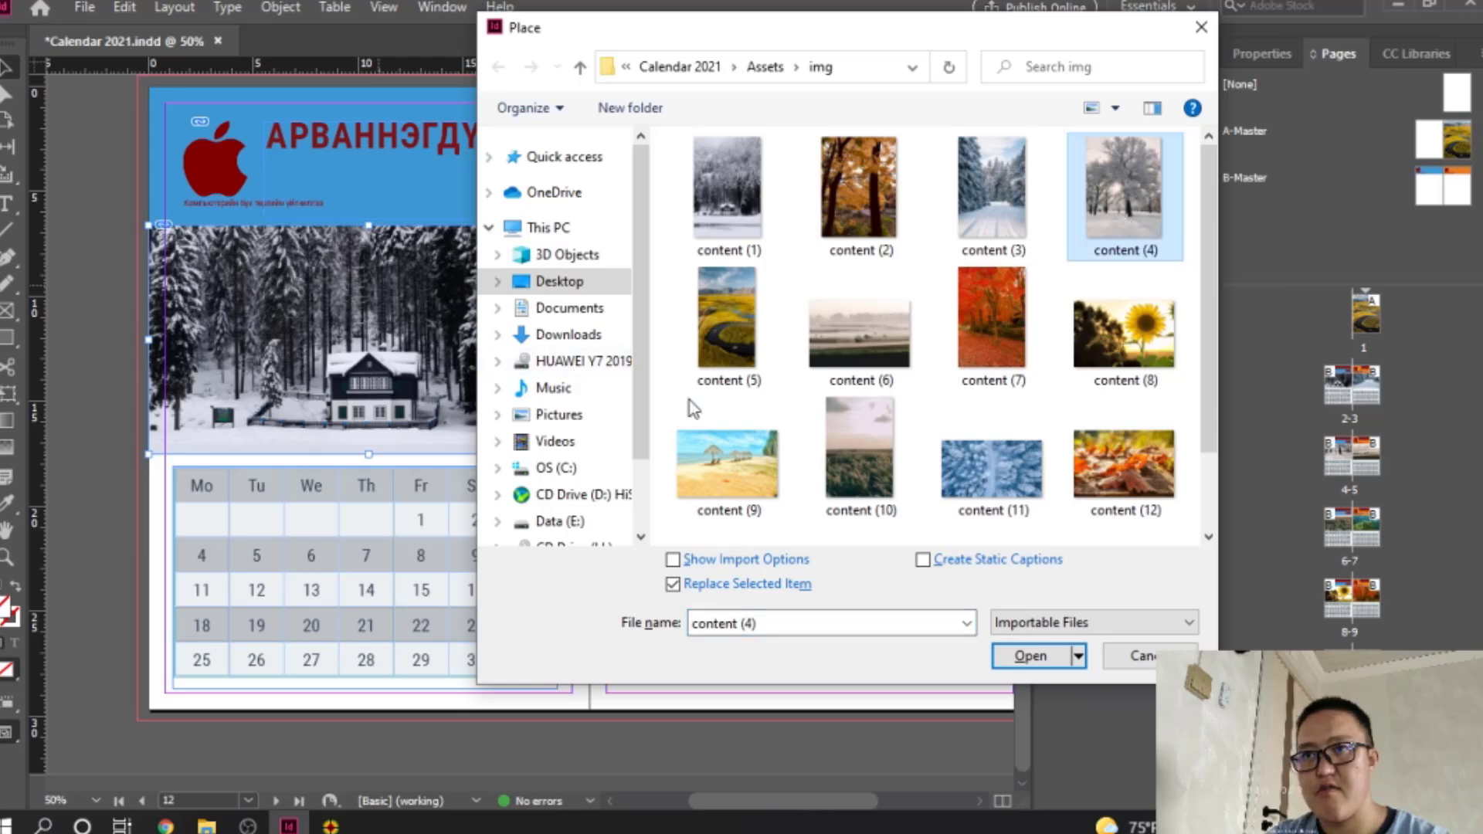
{"action": "left_click", "coordinate": [1030, 655]}
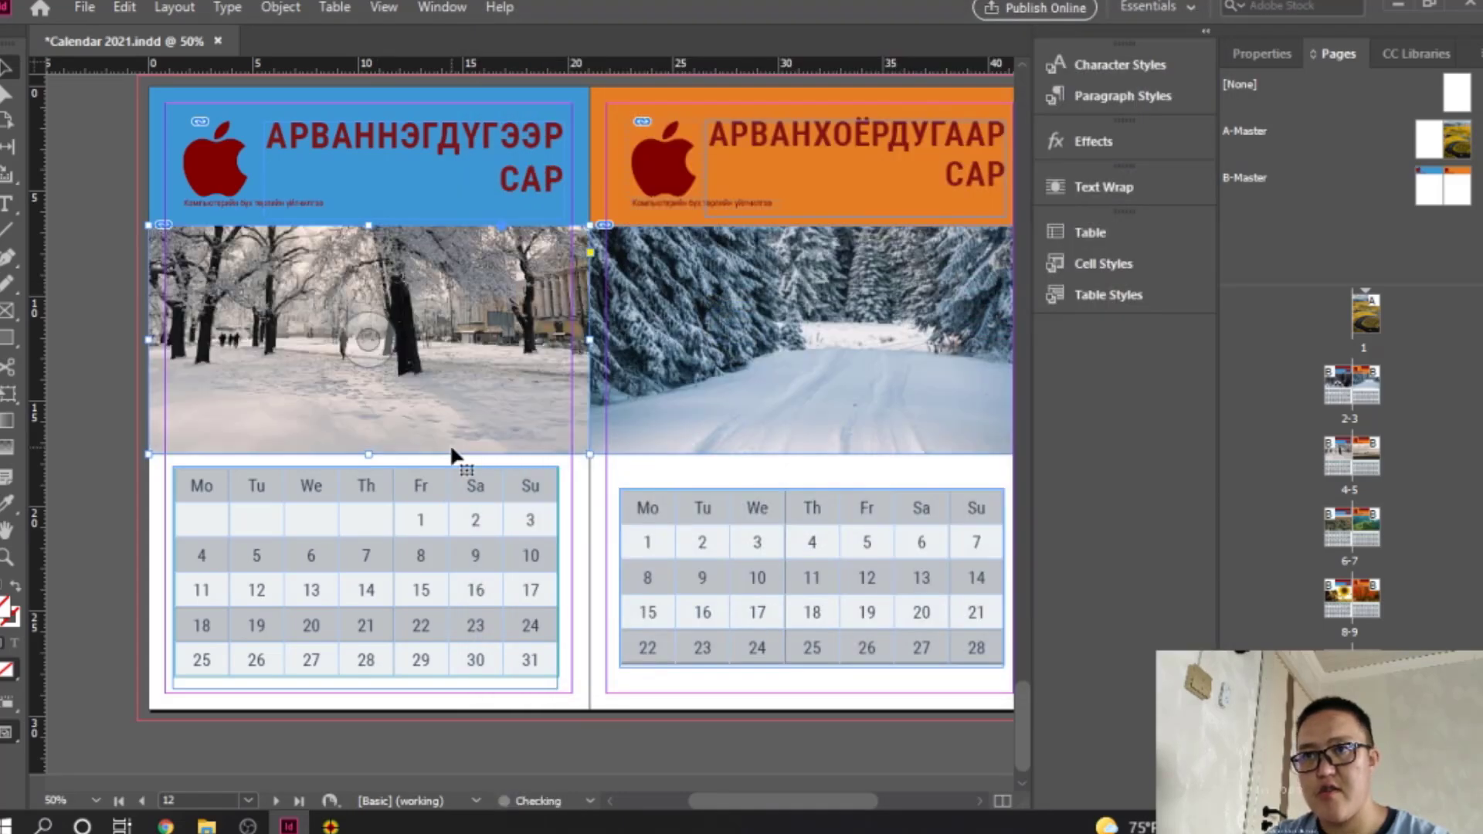
{"action": "right_click", "coordinate": [479, 334]}
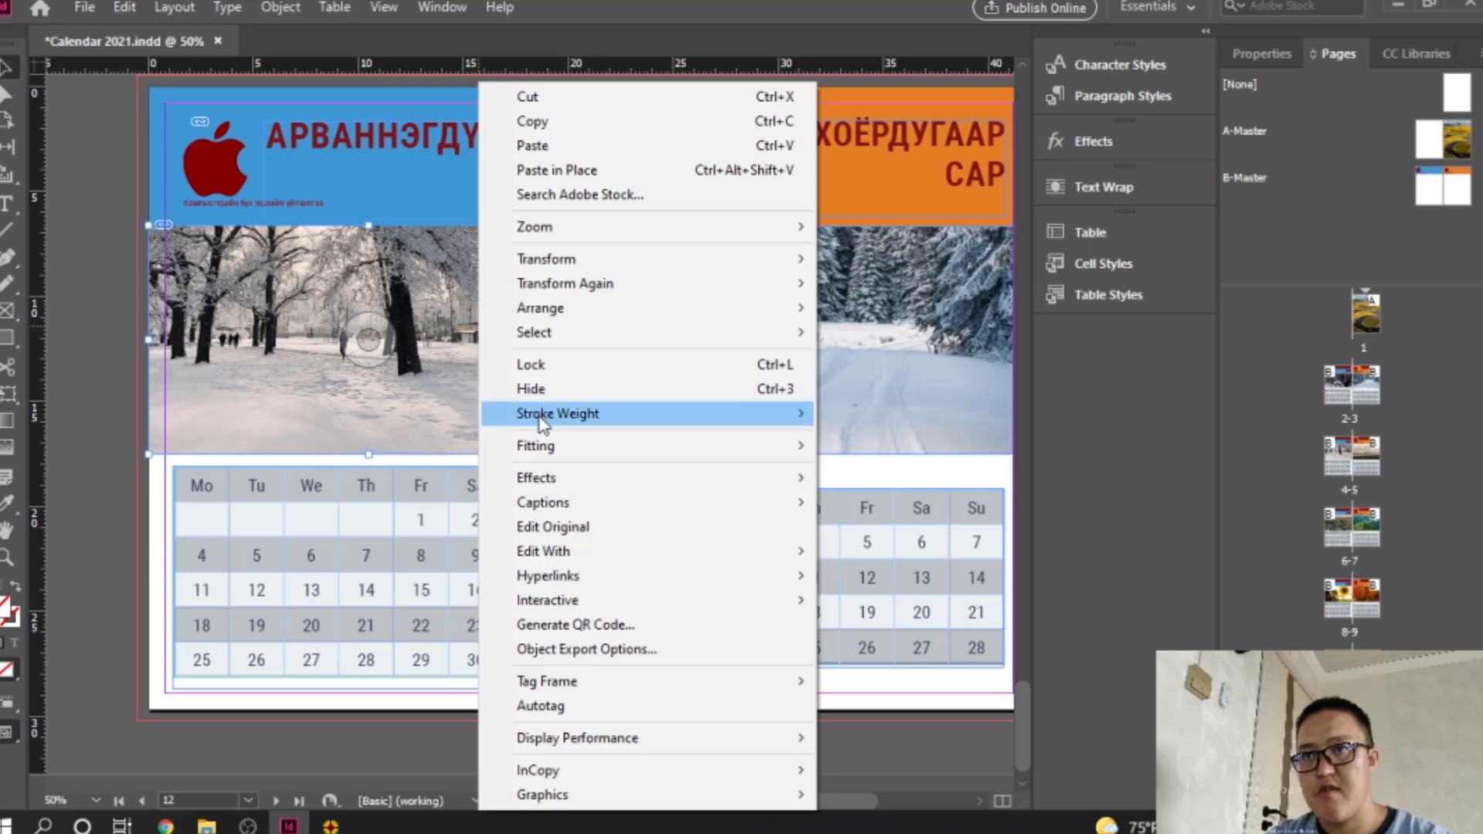
{"action": "mouse_move", "coordinate": [646, 448]}
{"action": "left_click", "coordinate": [888, 445]}
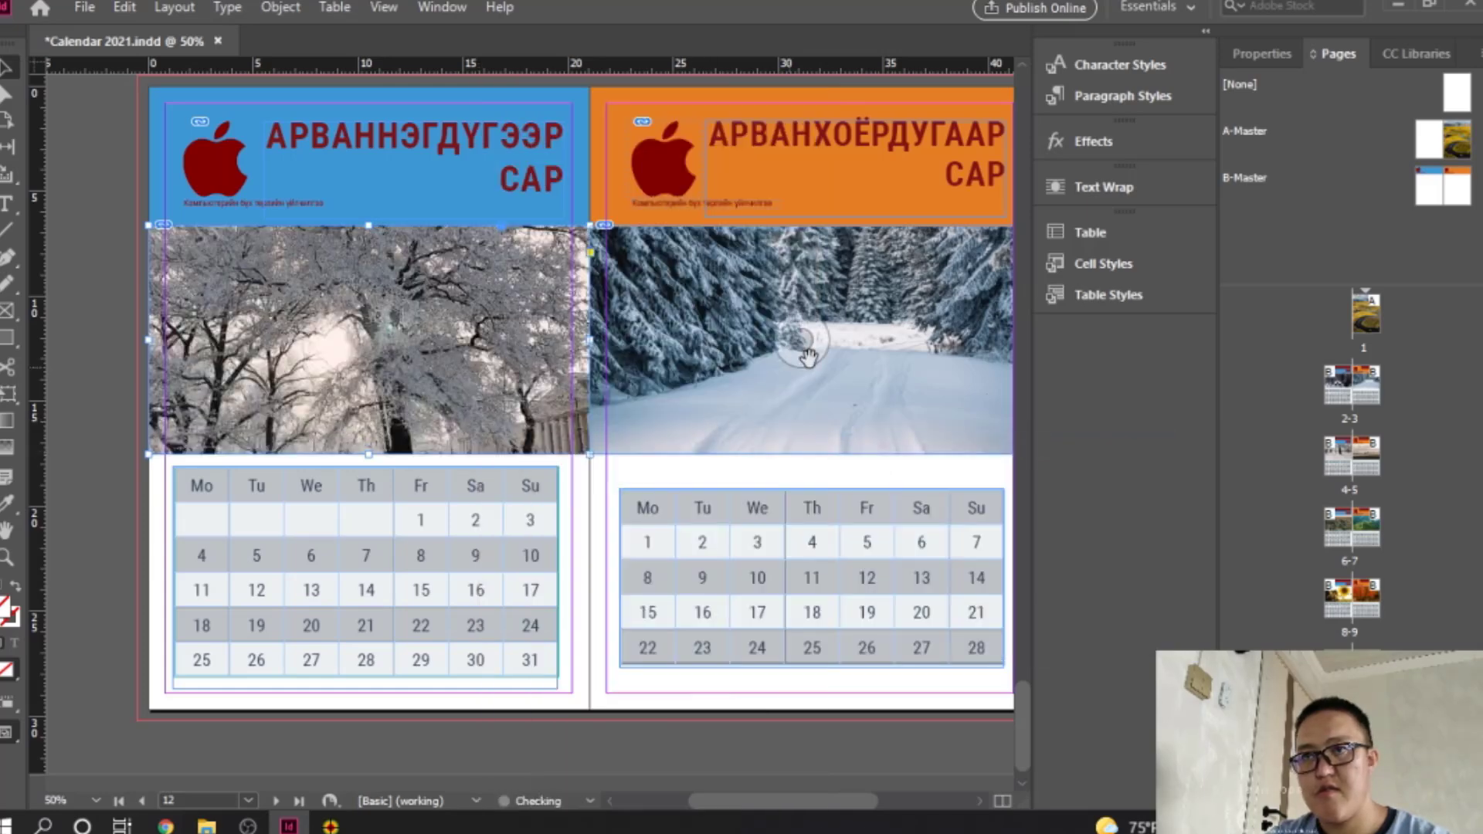
Step: Replace the snowy road photo on the December page, page 13, with the image content (3) and fit it with Fill Frame Proportionally
{"action": "left_click_drag", "start_coordinate": [744, 805], "coordinate": [780, 805]}
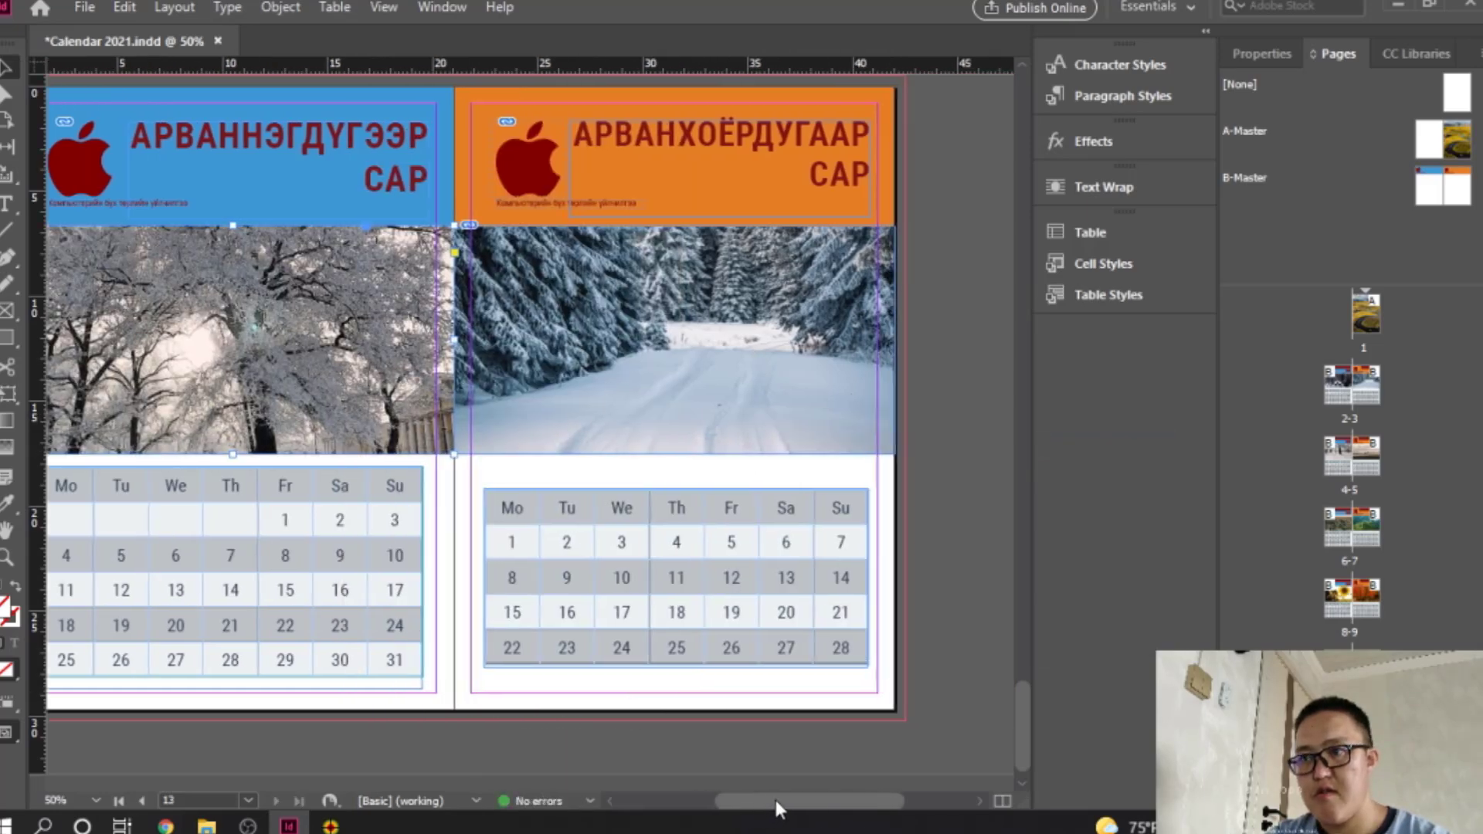
{"action": "left_click", "coordinate": [711, 384]}
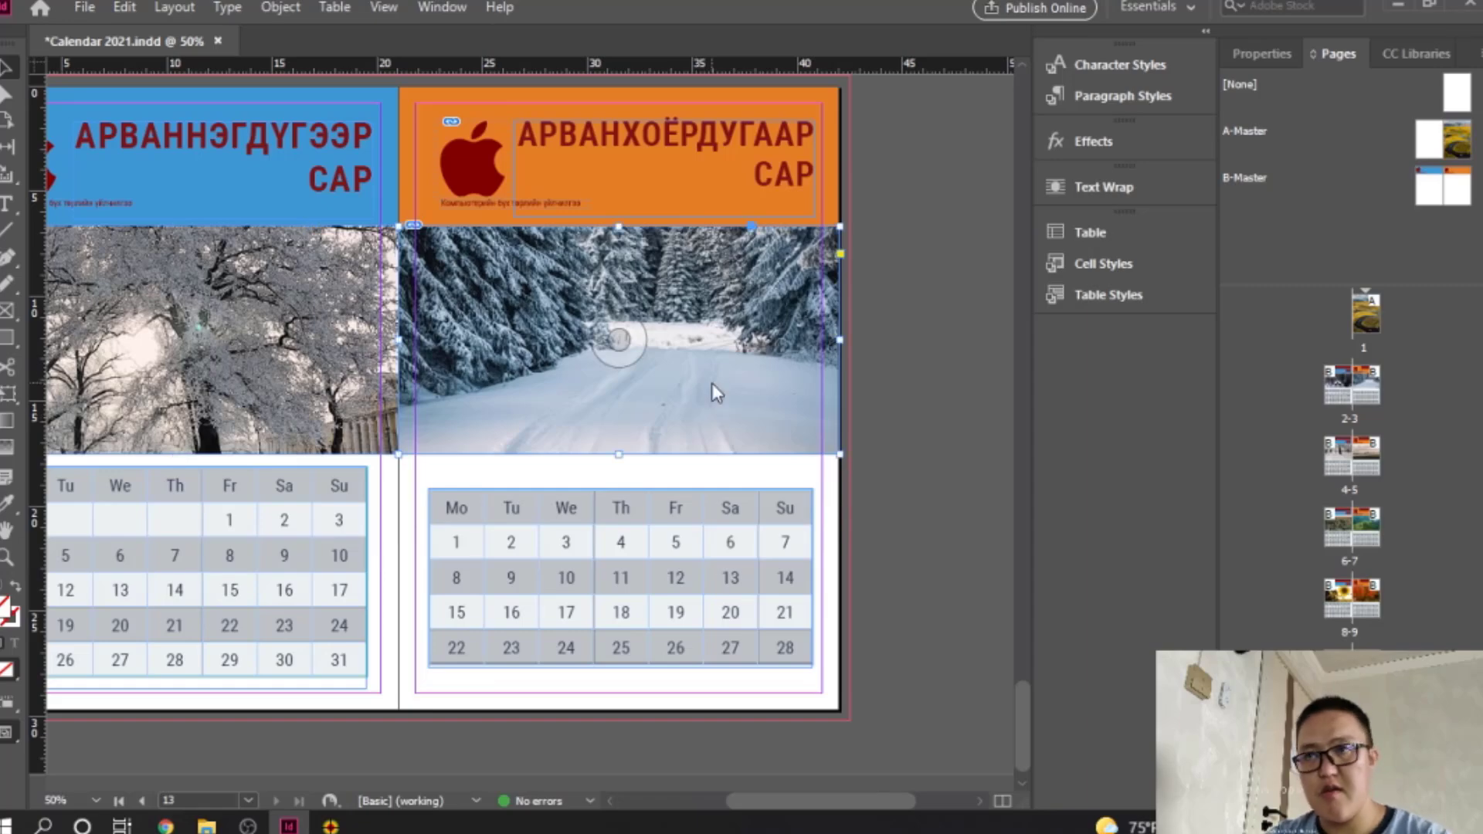
{"action": "key", "text": "ctrl+d"}
{"action": "left_click", "coordinate": [1014, 224]}
{"action": "double_click", "coordinate": [1014, 224]}
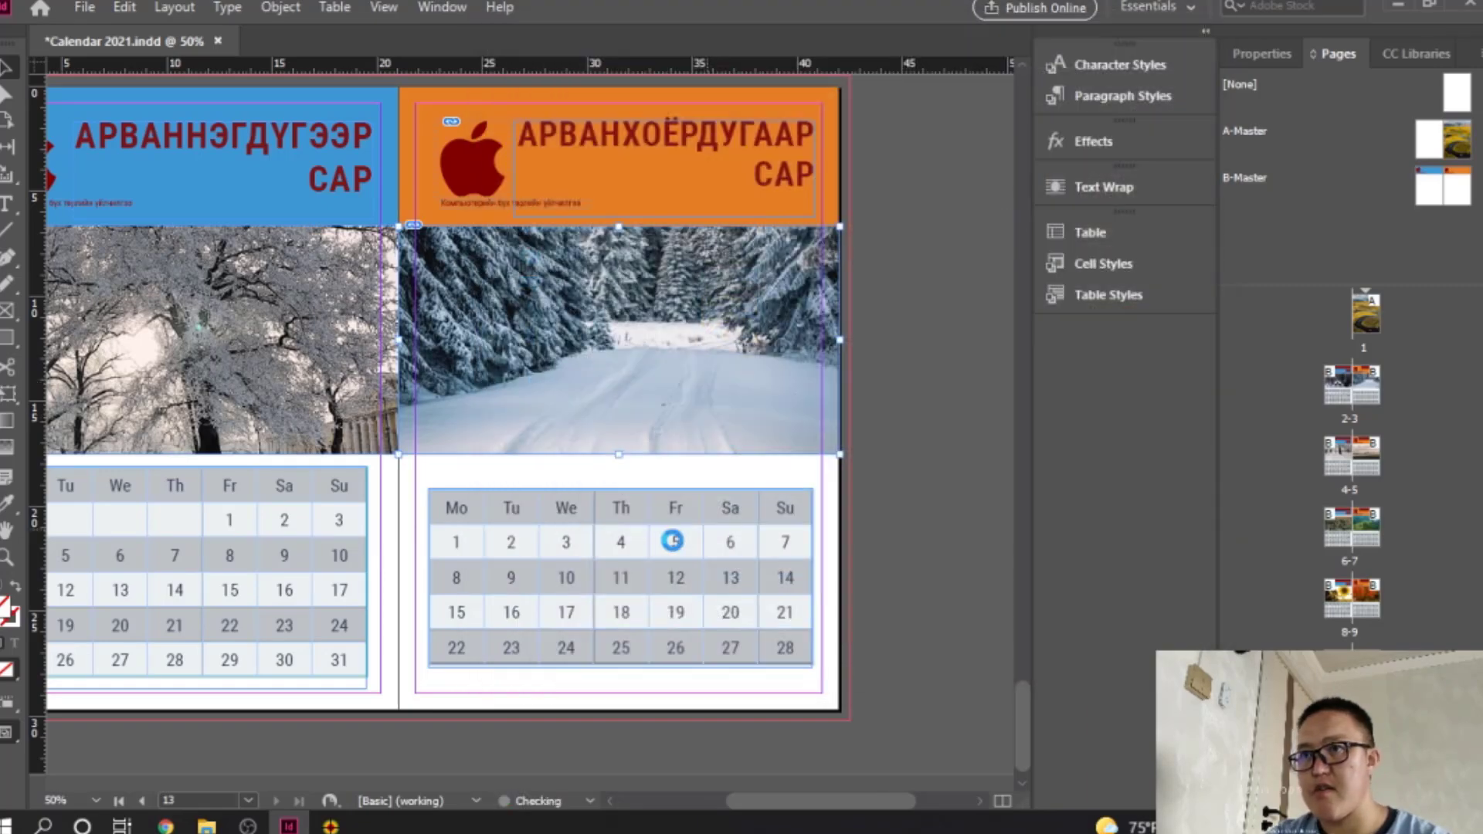
{"action": "right_click", "coordinate": [736, 343]}
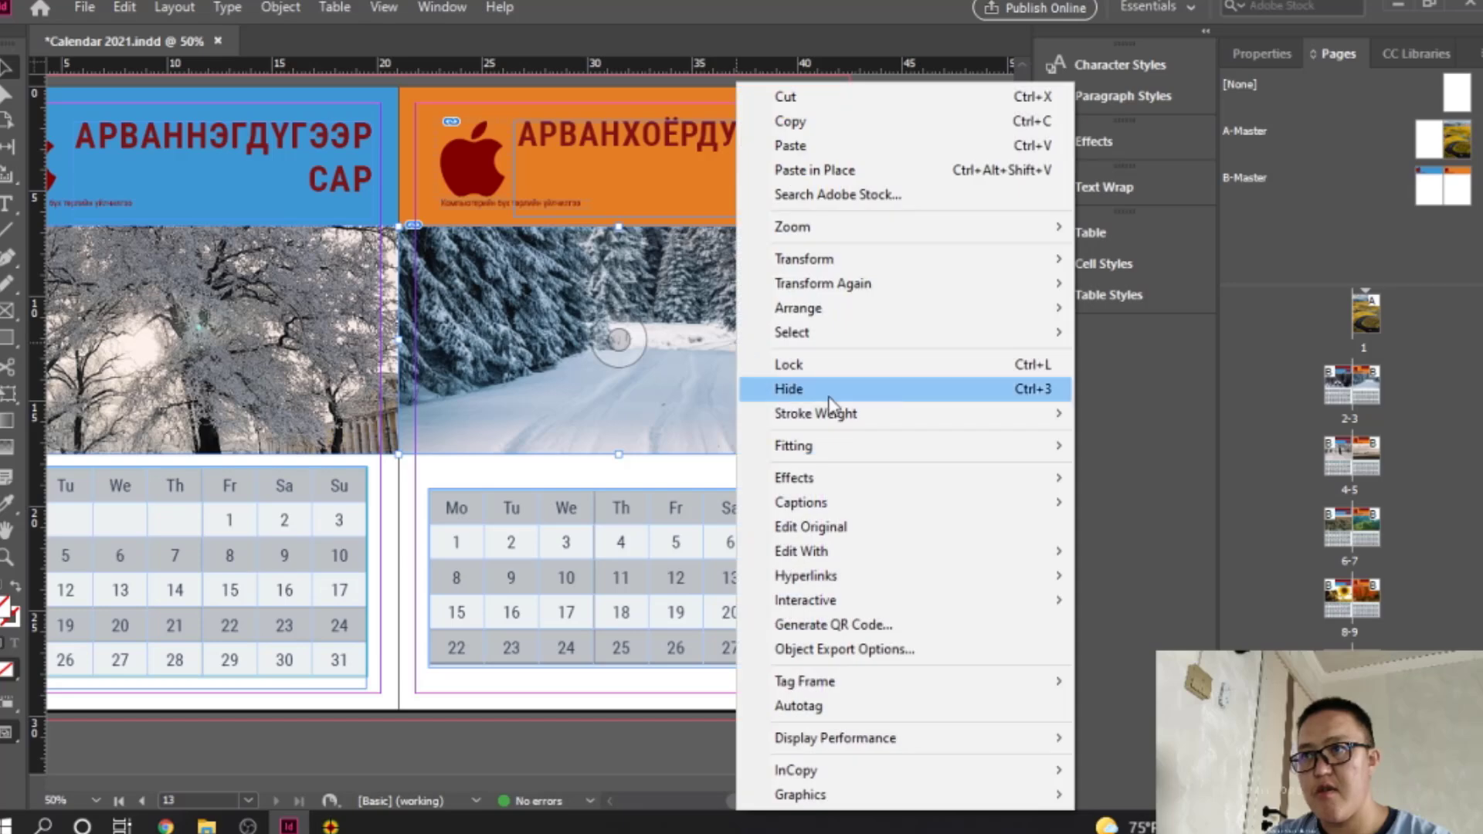
{"action": "mouse_move", "coordinate": [1009, 452]}
{"action": "left_click", "coordinate": [1132, 448]}
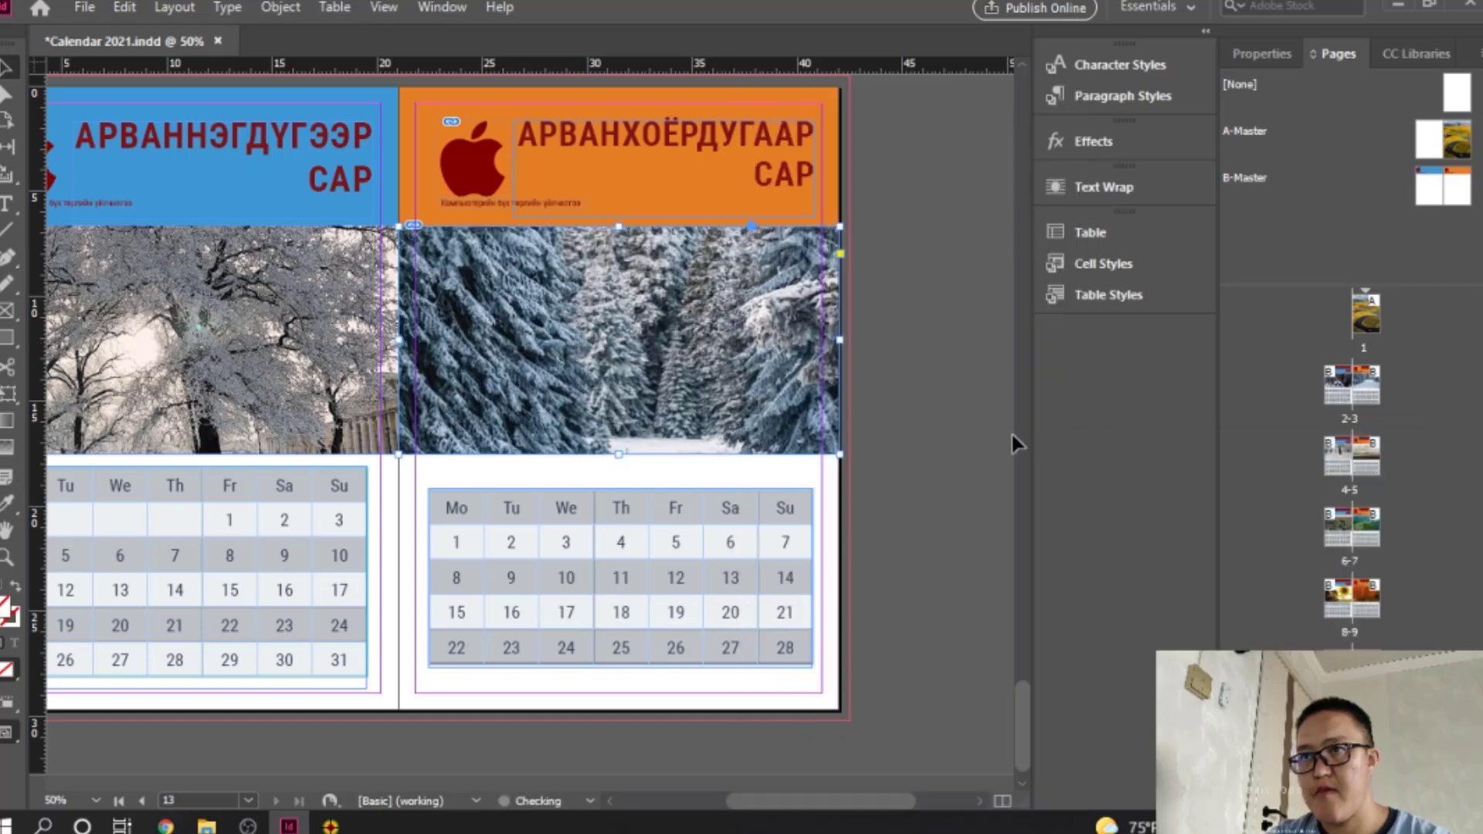
{"action": "left_click", "coordinate": [934, 433]}
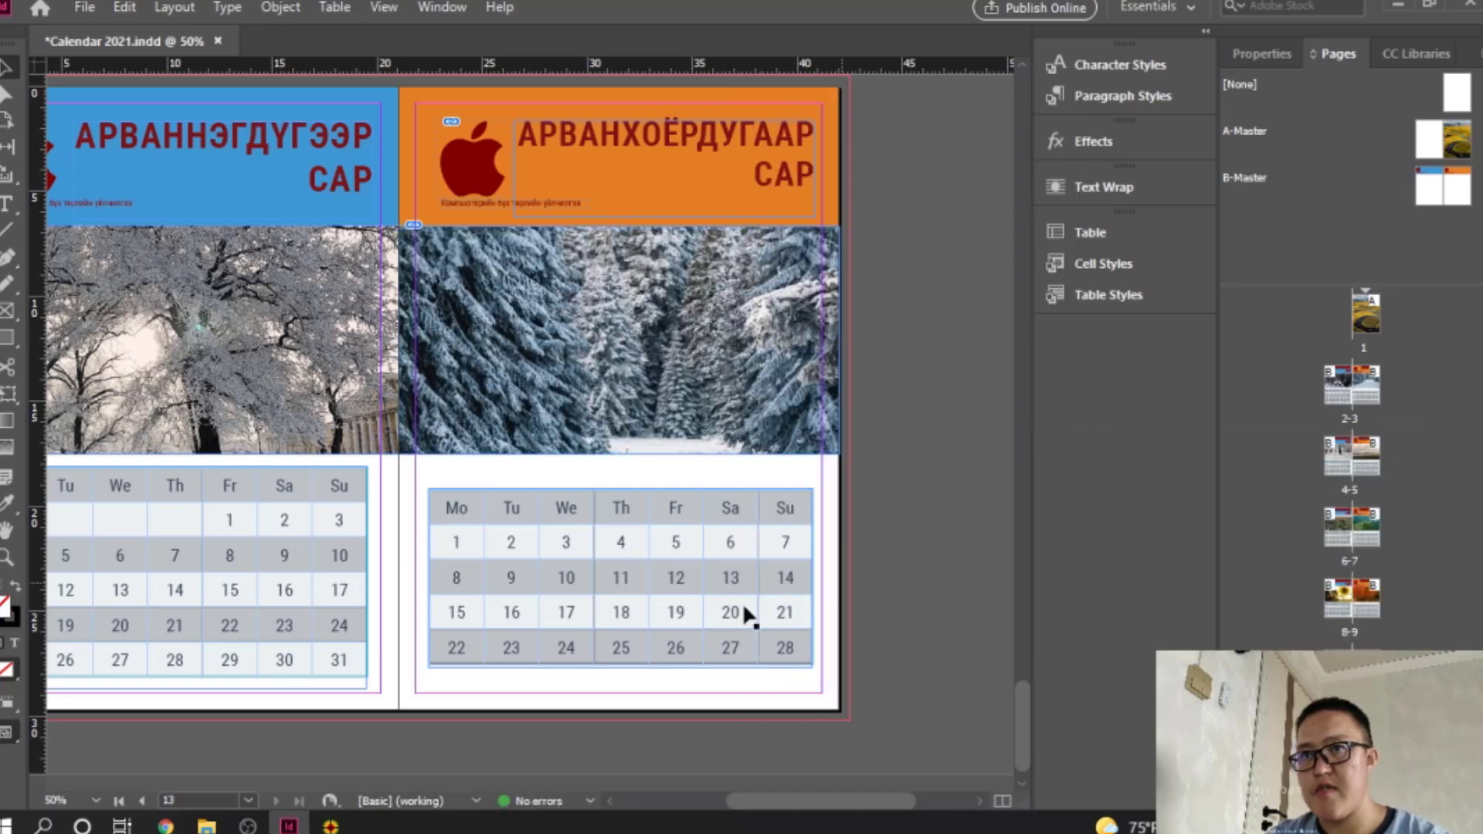
Step: Save the calendar document and look back over the finished month spreads
{"action": "left_click", "coordinate": [542, 424], "text": "alt"}
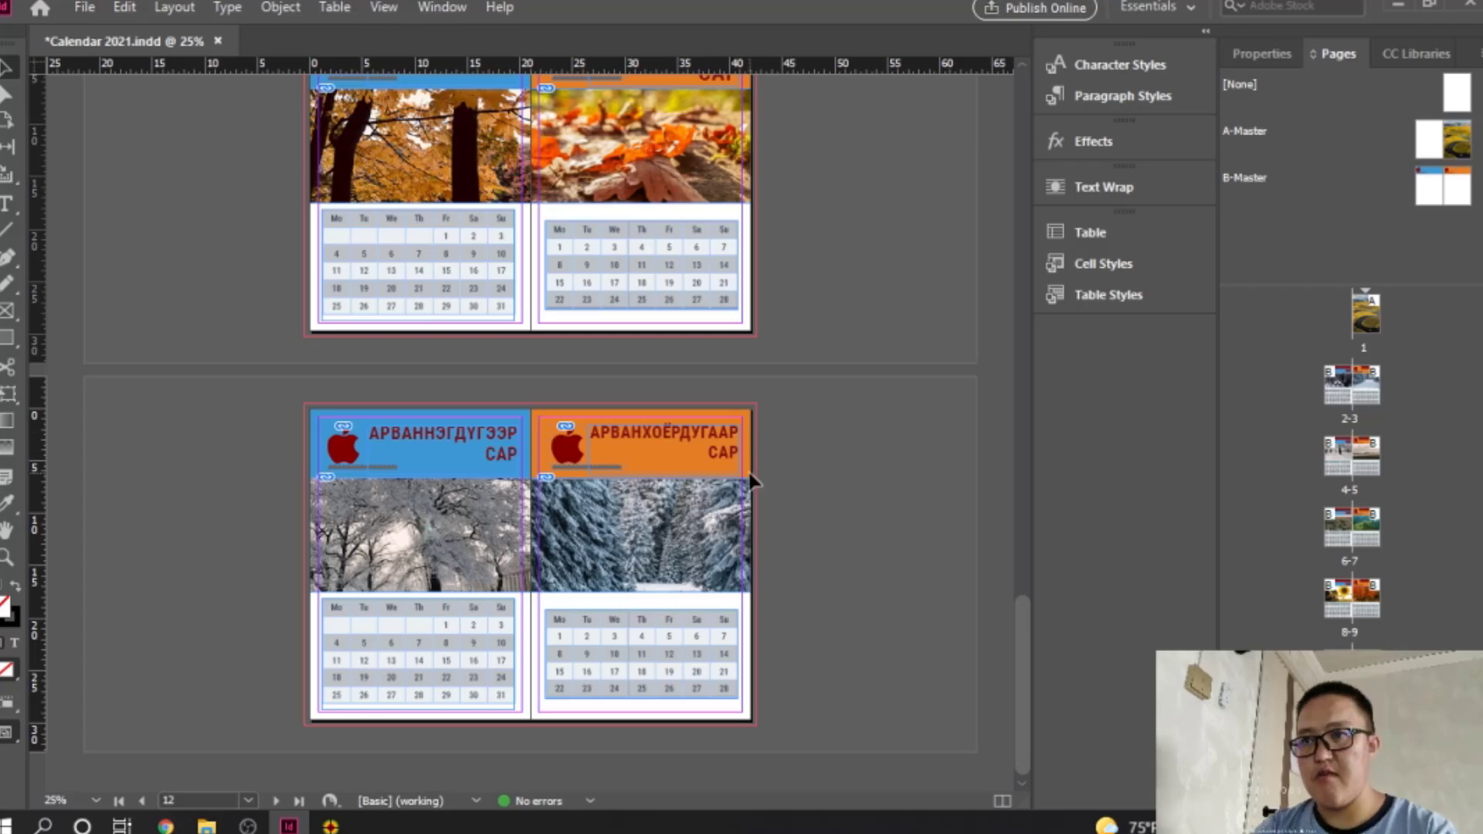
{"action": "key", "text": "ctrl+s"}
{"action": "scroll", "coordinate": [771, 549], "scroll_direction": "up", "scroll_amount": 10}
{"action": "scroll", "coordinate": [773, 553], "scroll_direction": "up", "scroll_amount": 7}
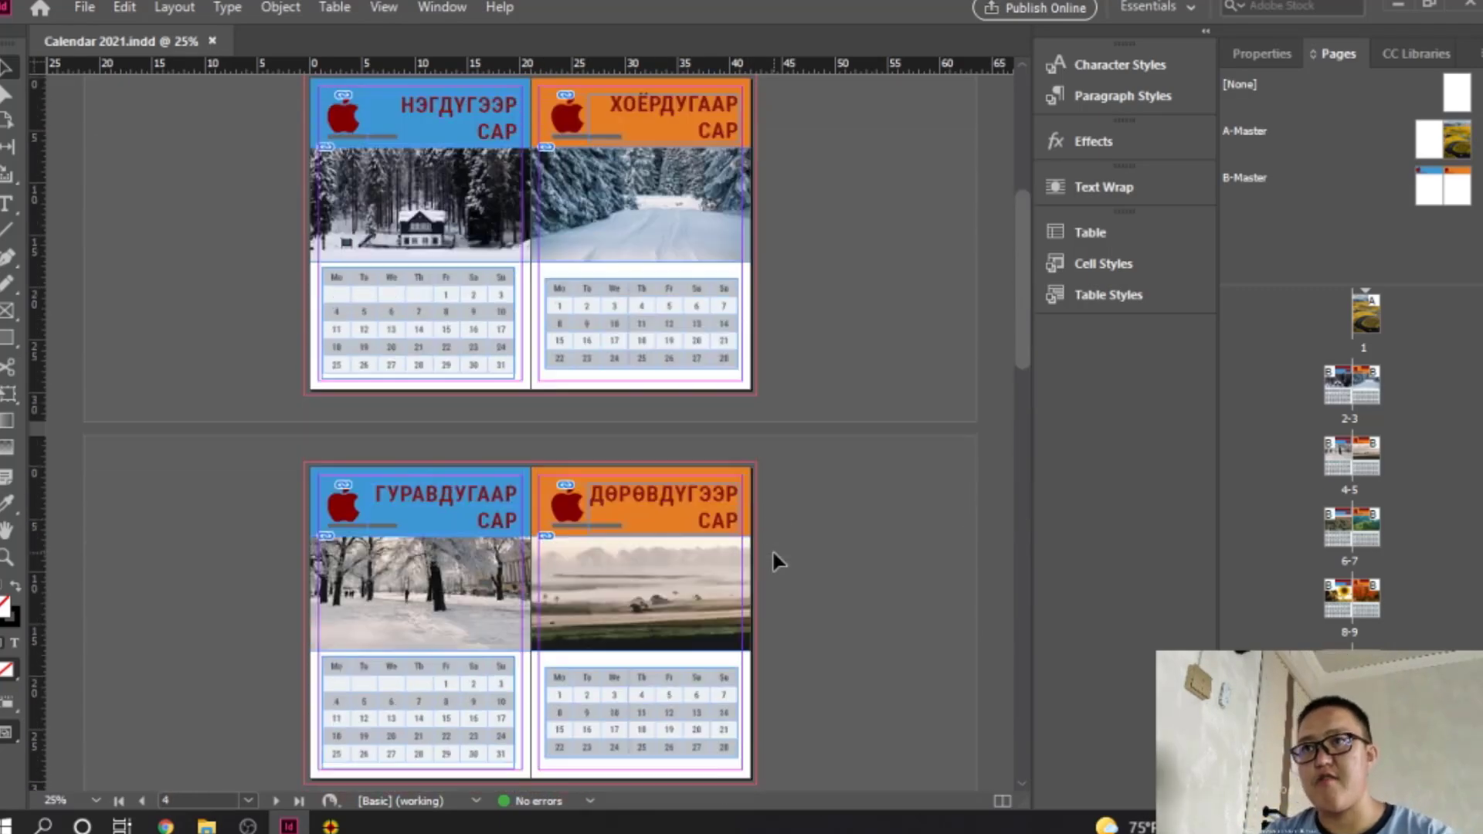
{"action": "scroll", "coordinate": [773, 552], "scroll_direction": "down", "scroll_amount": 4}
{"action": "scroll", "coordinate": [771, 549], "scroll_direction": "up", "scroll_amount": 2}
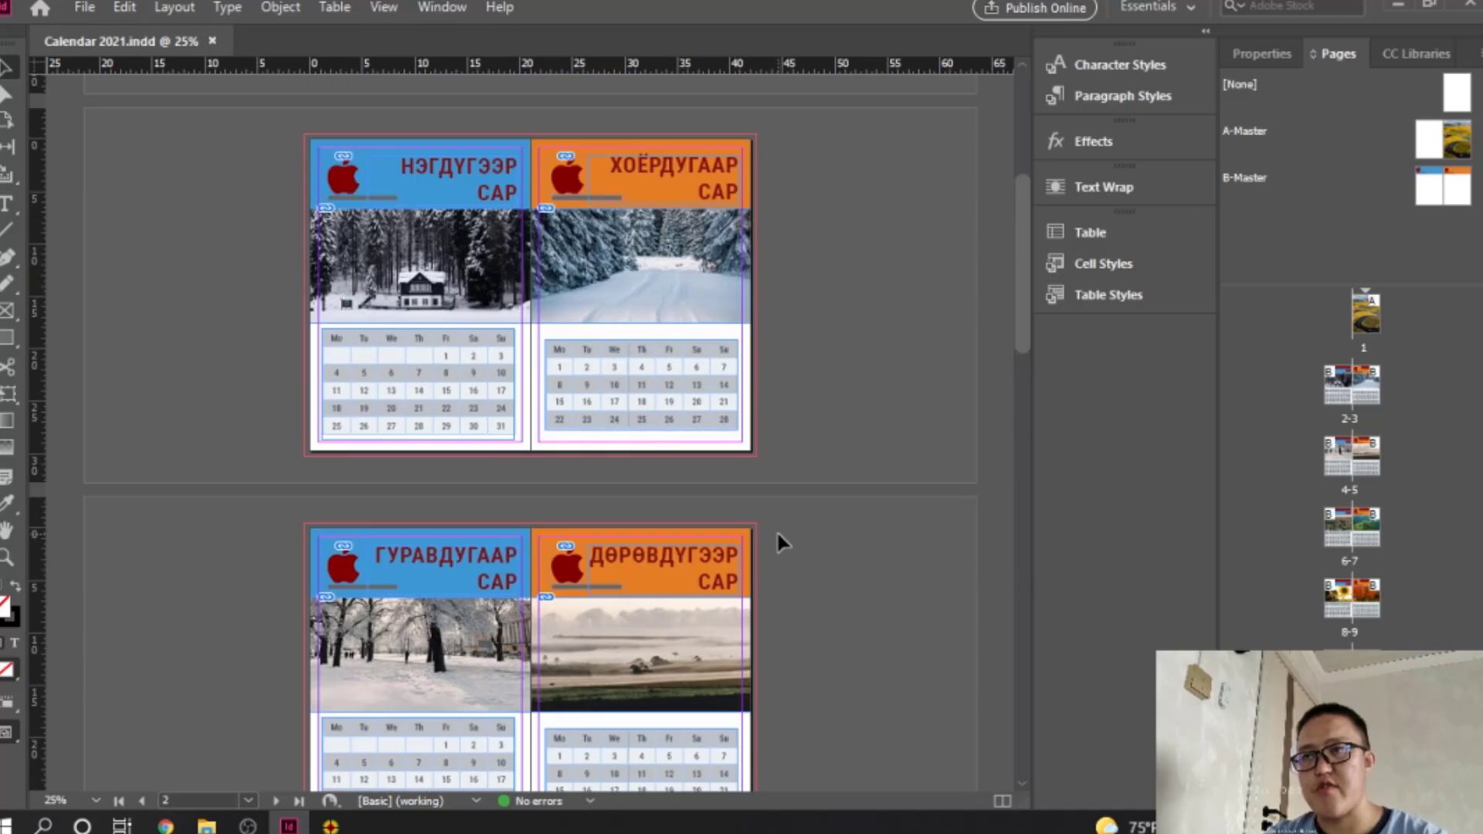
Step: Select the text frame holding the date table on the March page, page 4
{"action": "key", "text": "ctrl+equal"}
{"action": "scroll", "coordinate": [579, 556], "scroll_direction": "down", "scroll_amount": 3}
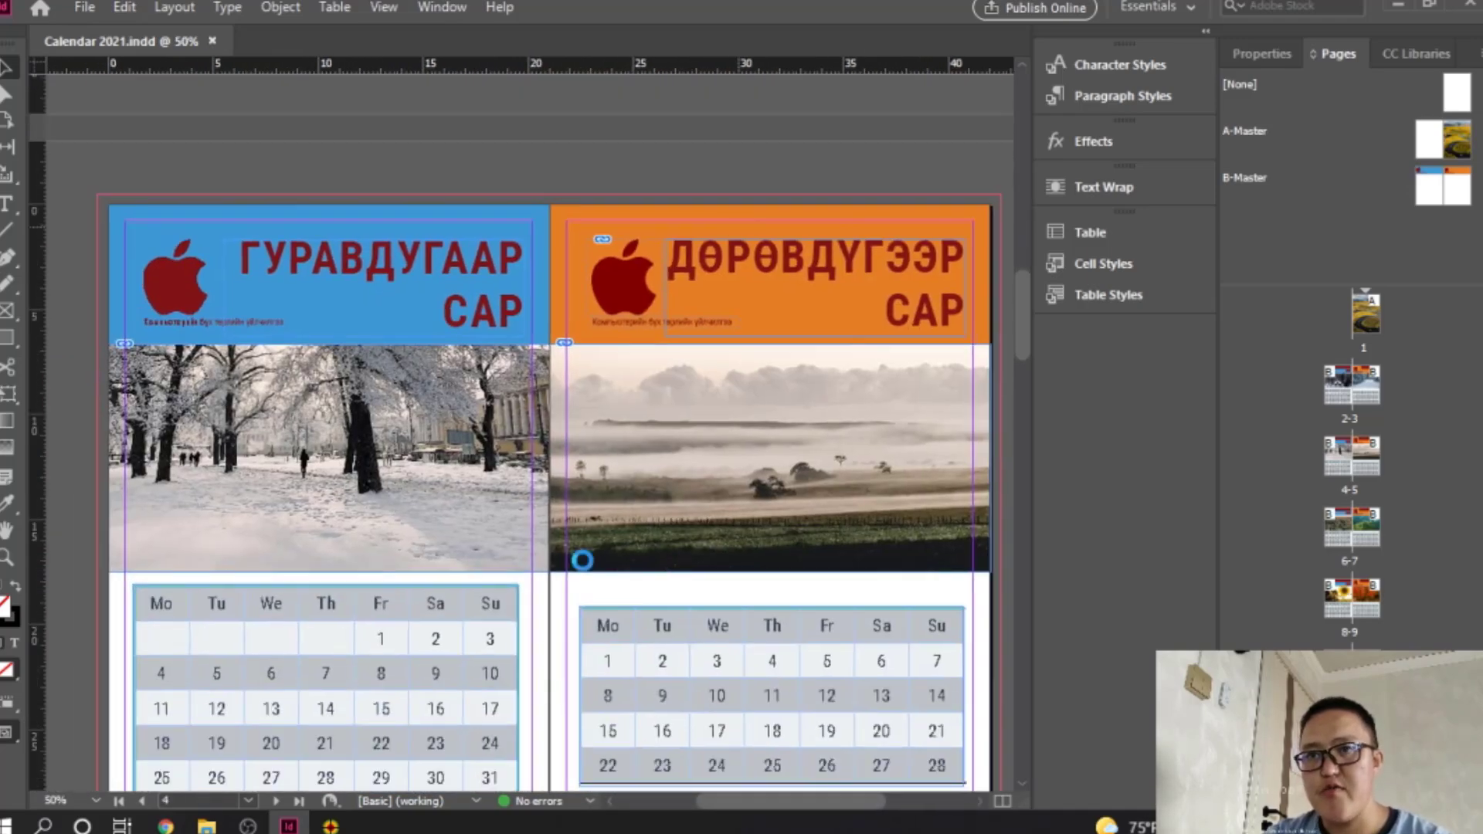
{"action": "scroll", "coordinate": [612, 423], "scroll_direction": "down", "scroll_amount": 4}
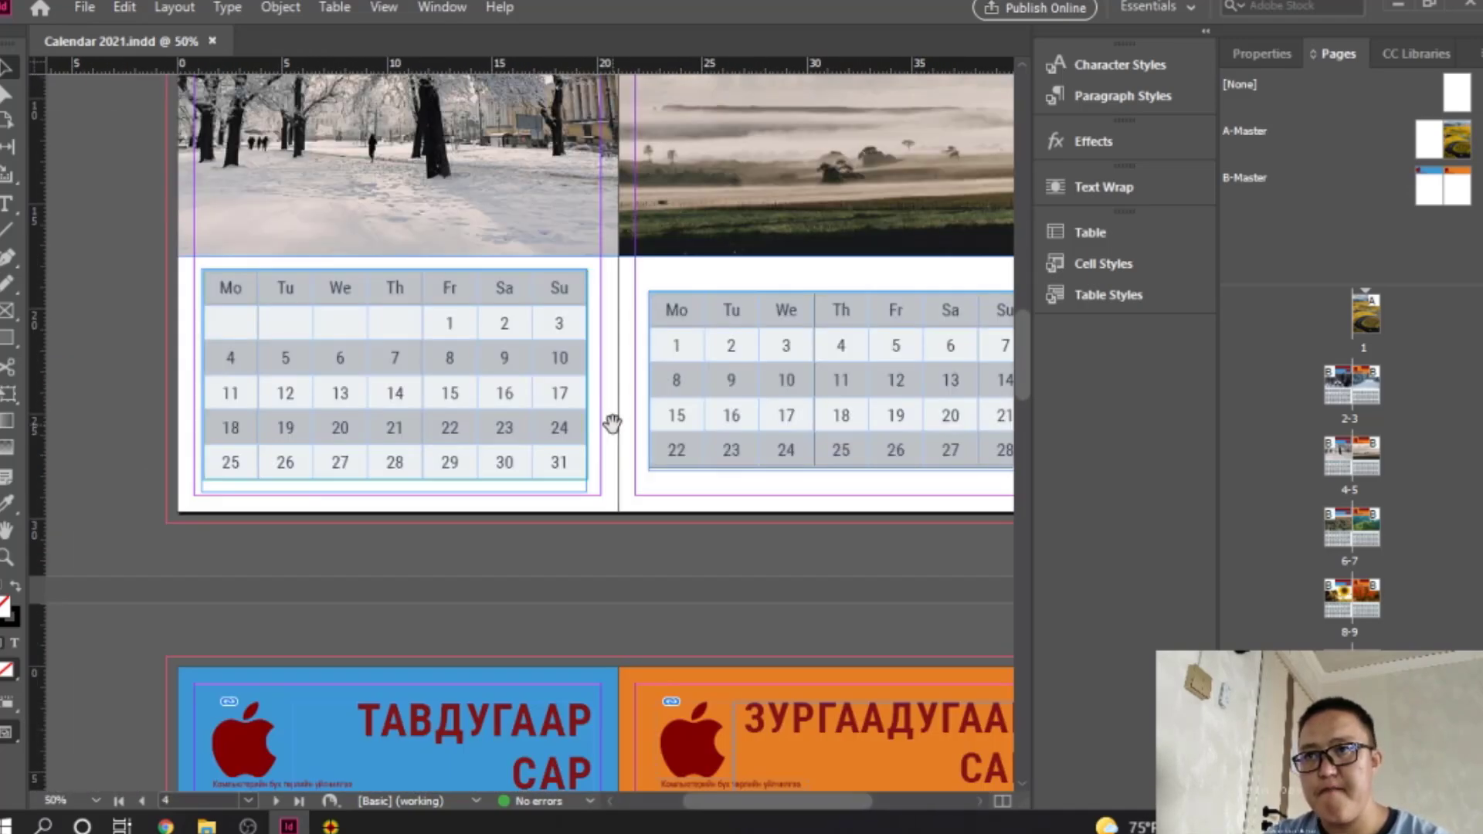
{"action": "left_click", "coordinate": [529, 436]}
{"action": "left_click_drag", "start_coordinate": [524, 424], "coordinate": [529, 377]}
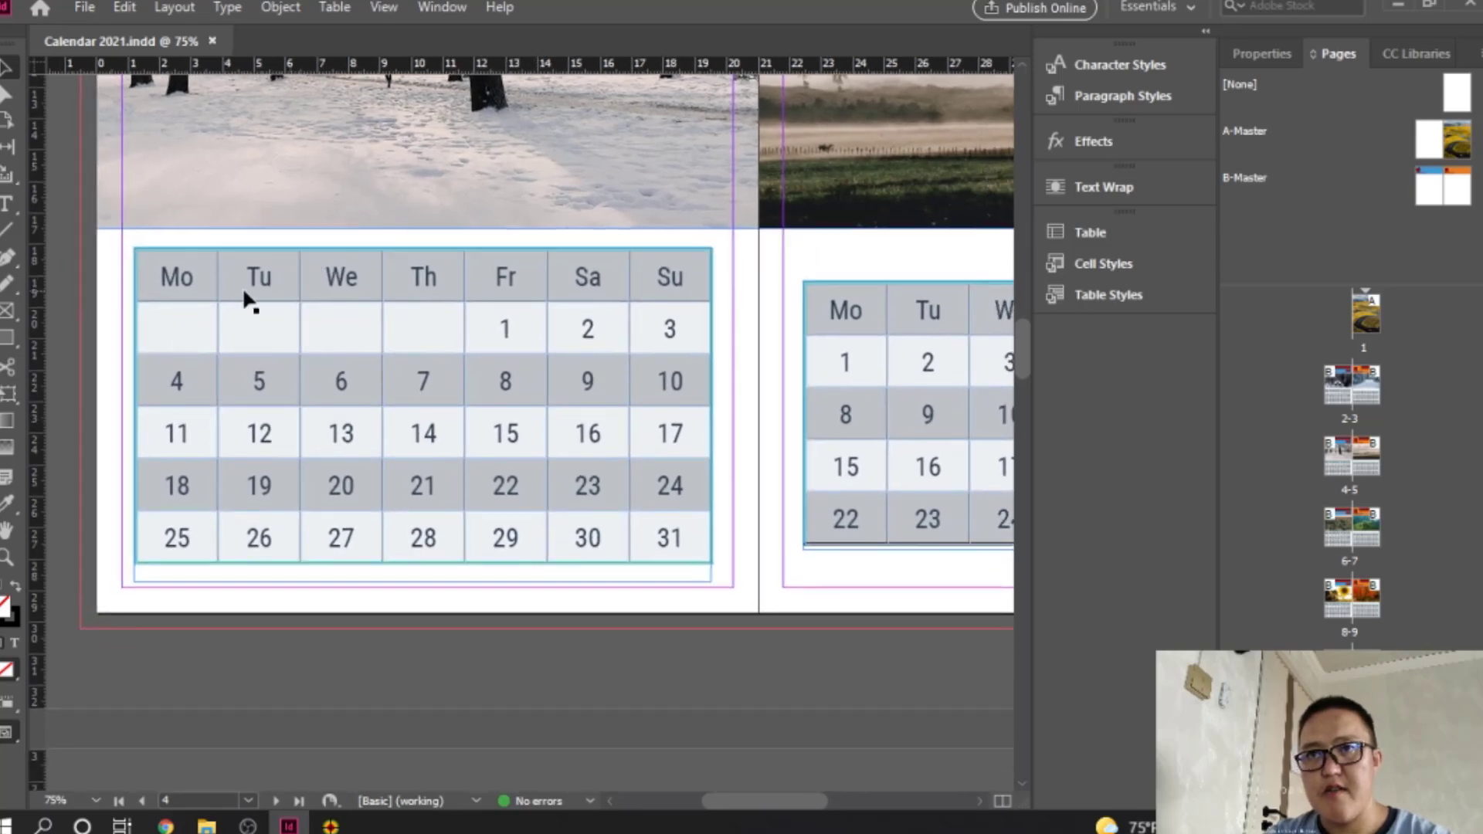
{"action": "left_click", "coordinate": [174, 292]}
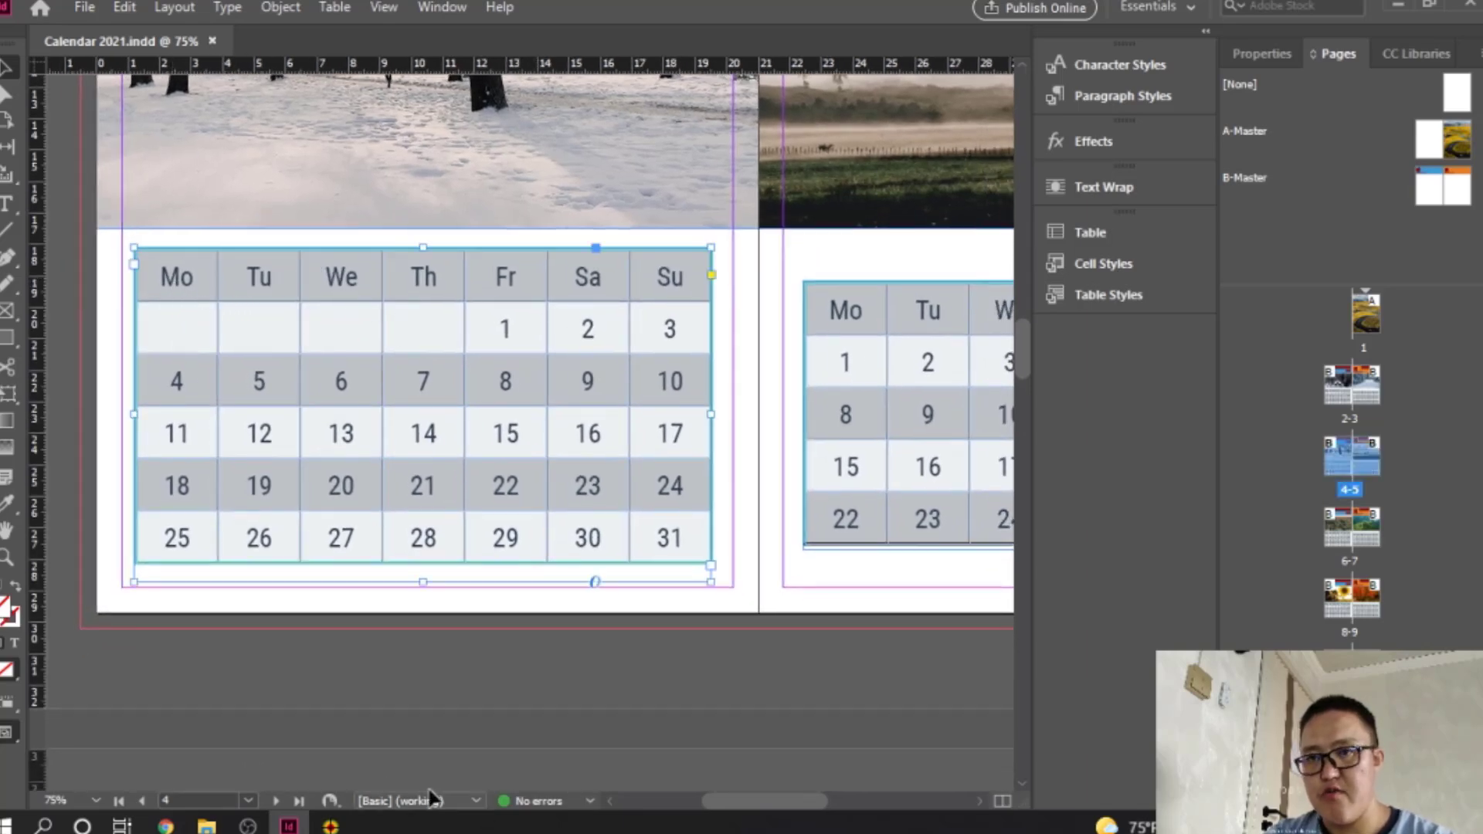
Step: Switch to the browser and open the March 2021 calendar for Mongolia on timeanddate.com
{"action": "left_click", "coordinate": [167, 826]}
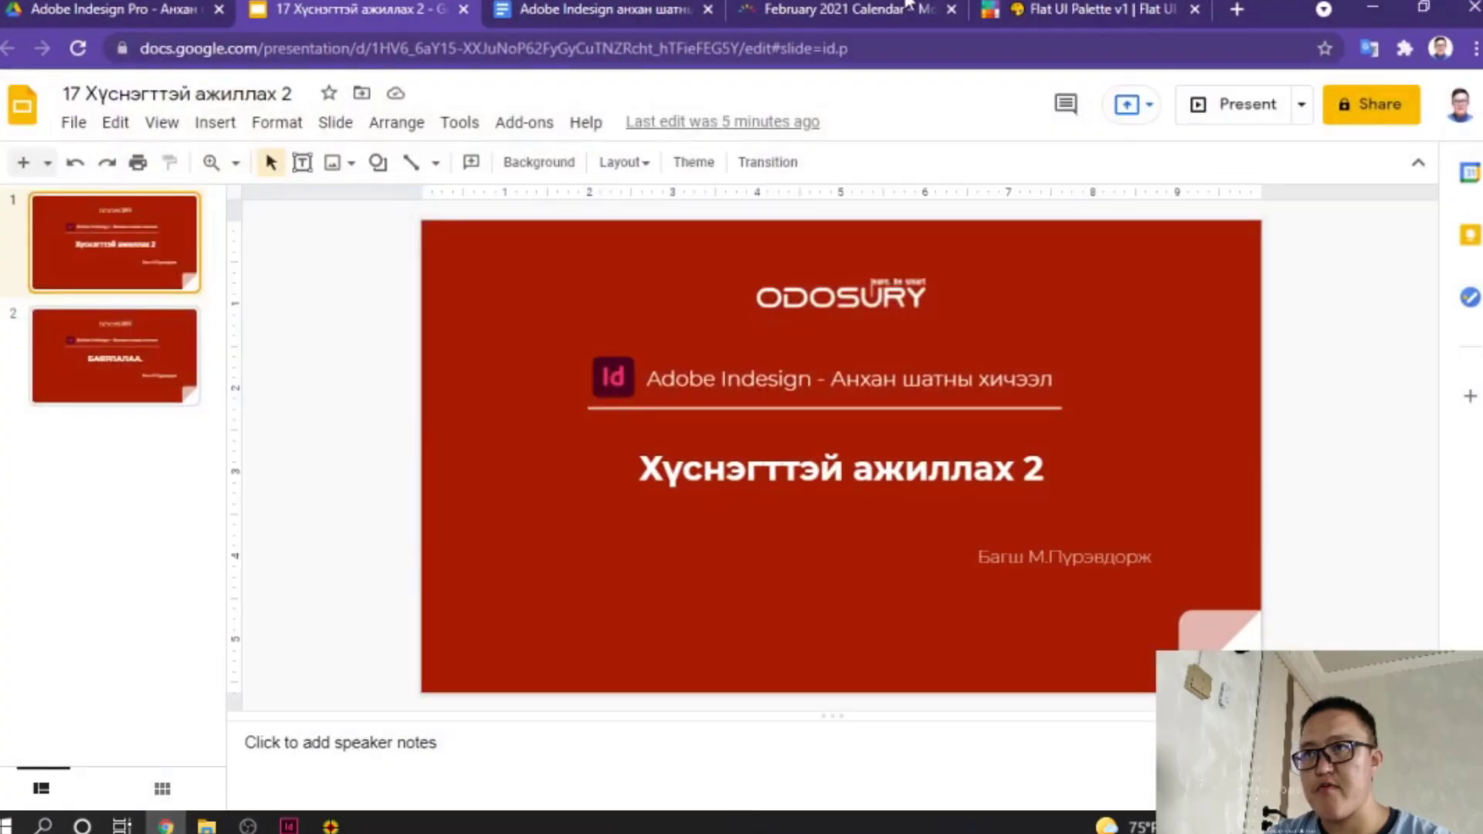
{"action": "left_click", "coordinate": [908, 9]}
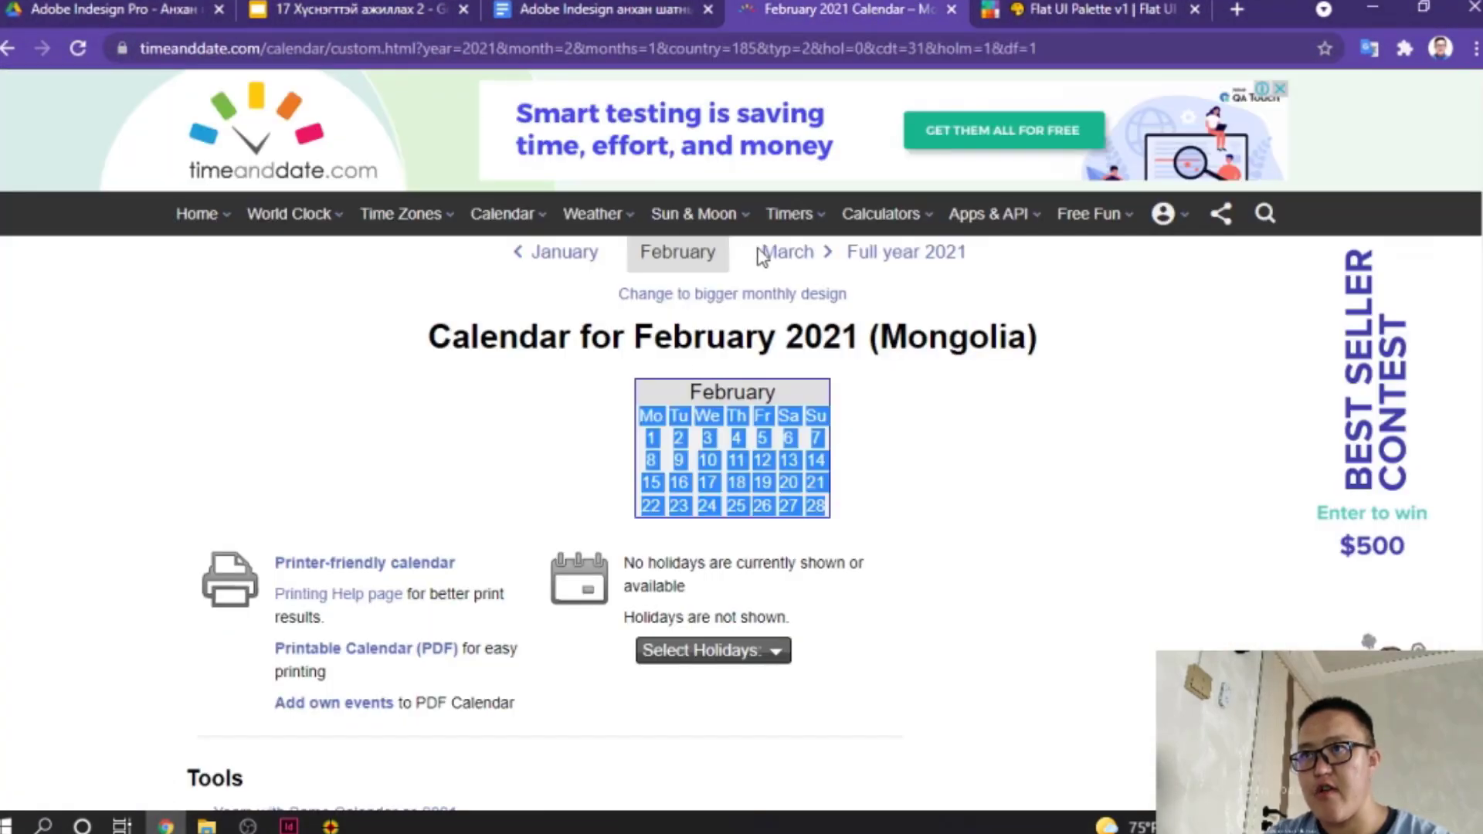
{"action": "left_click", "coordinate": [786, 255]}
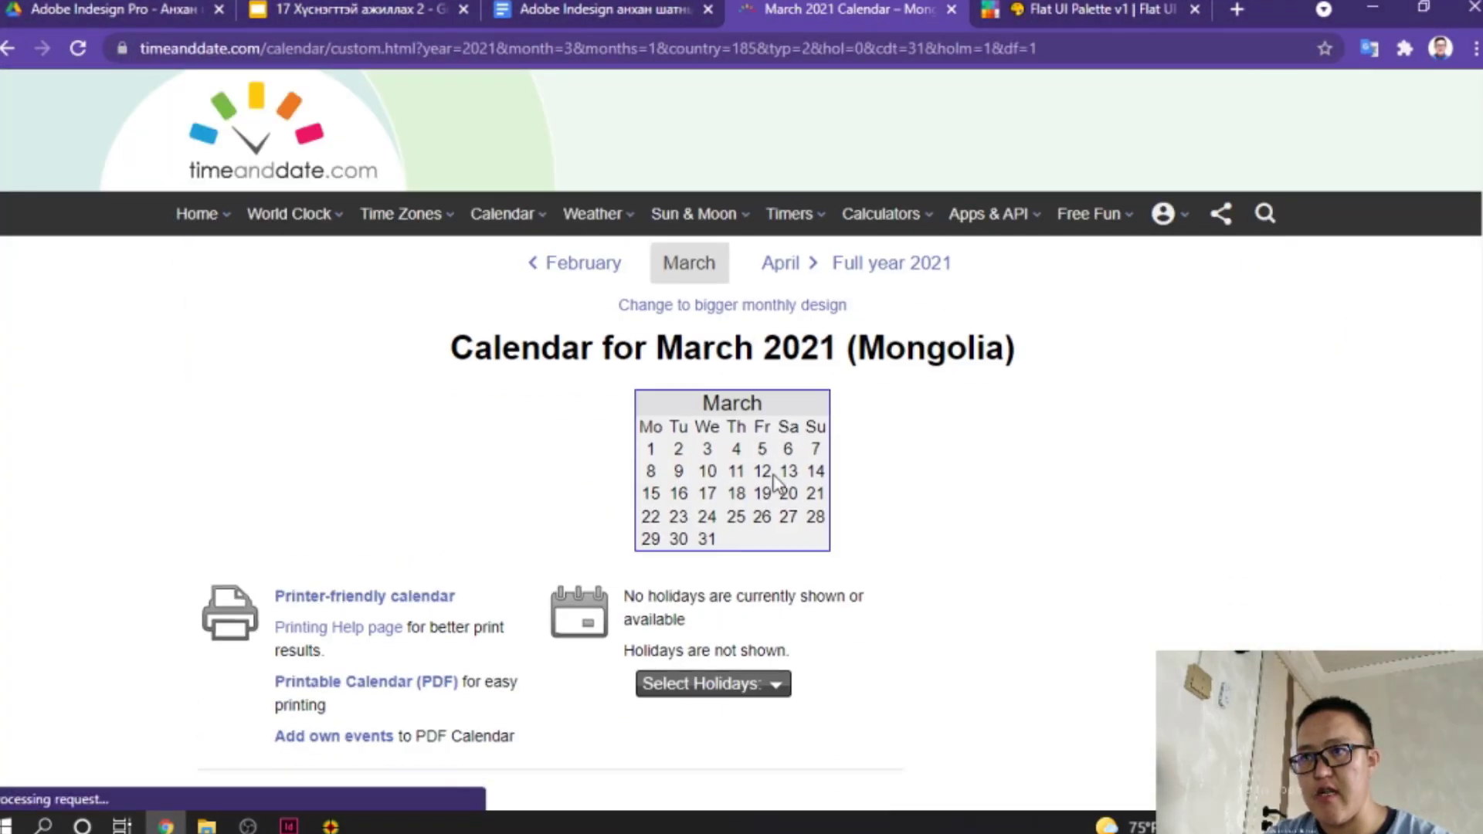
Step: Copy the March calendar table from the weekday header Mo through date 31
{"action": "left_click_drag", "start_coordinate": [722, 534], "coordinate": [651, 417]}
{"action": "right_click", "coordinate": [670, 421]}
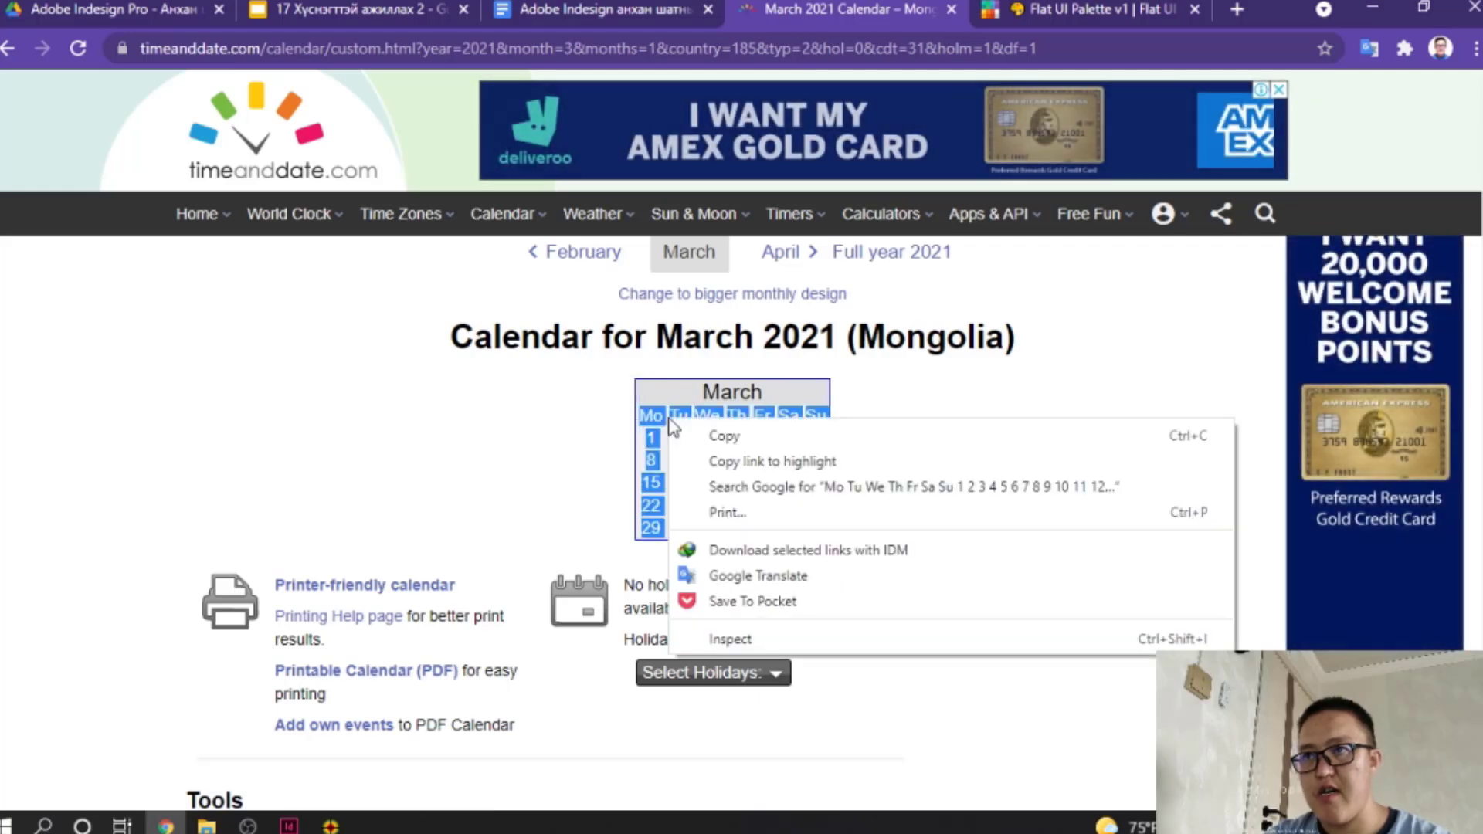
{"action": "left_click", "coordinate": [722, 435]}
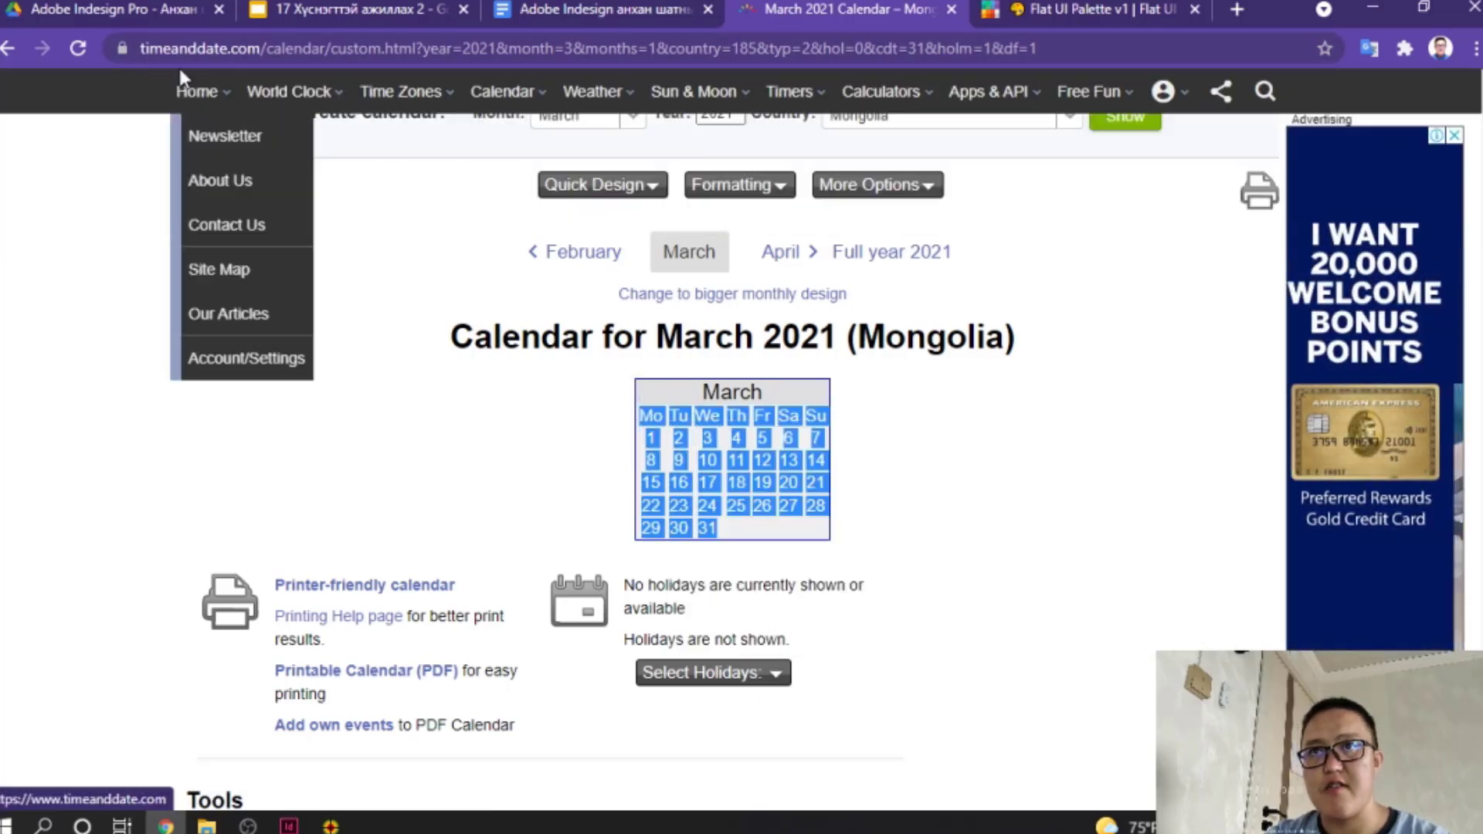
{"action": "right_click", "coordinate": [720, 461]}
{"action": "left_click", "coordinate": [753, 472]}
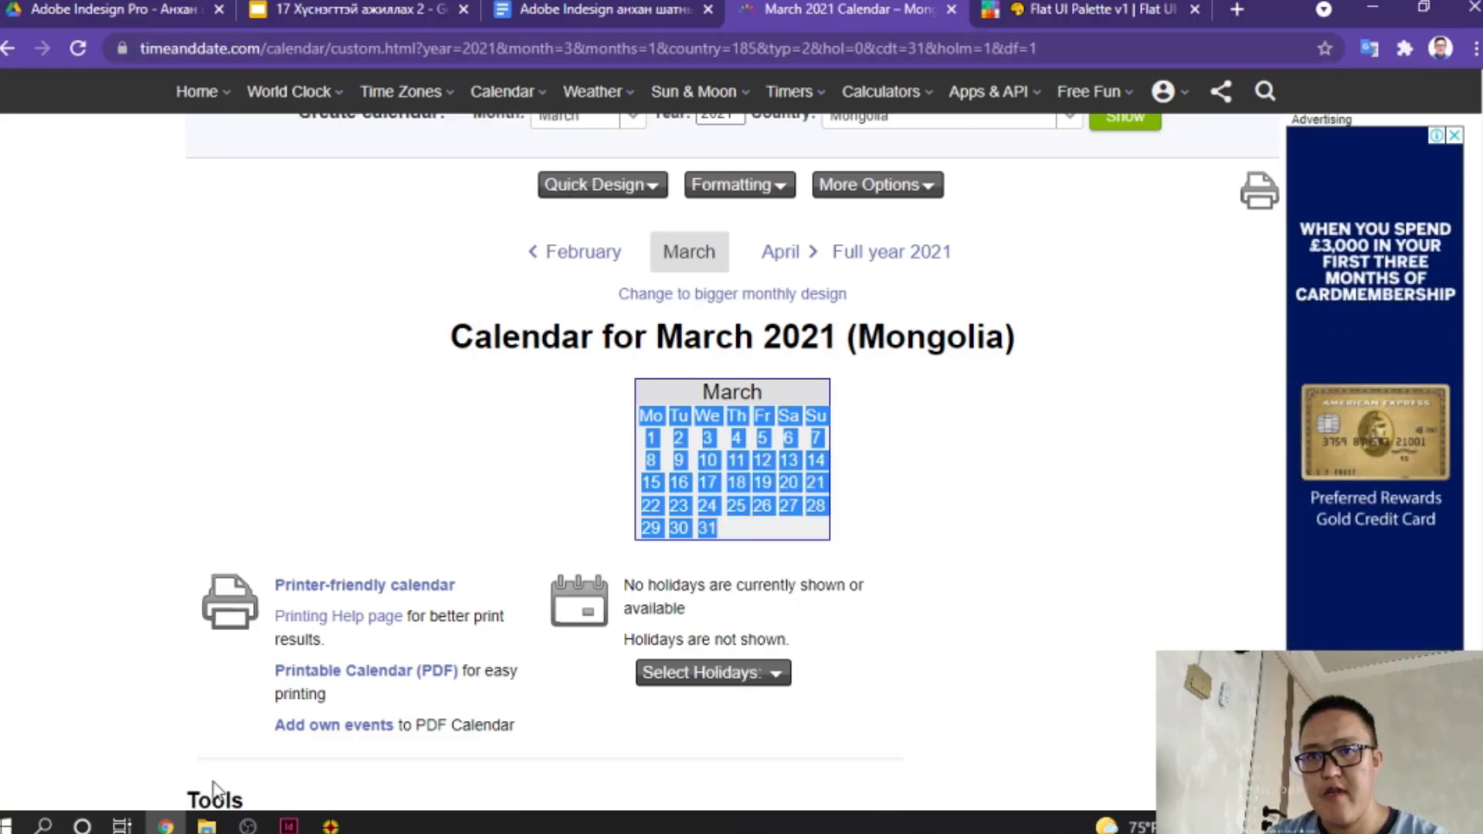
Step: Switch back to InDesign and paste the copied March dates over all cells of the date table on page 4
{"action": "left_click", "coordinate": [286, 825]}
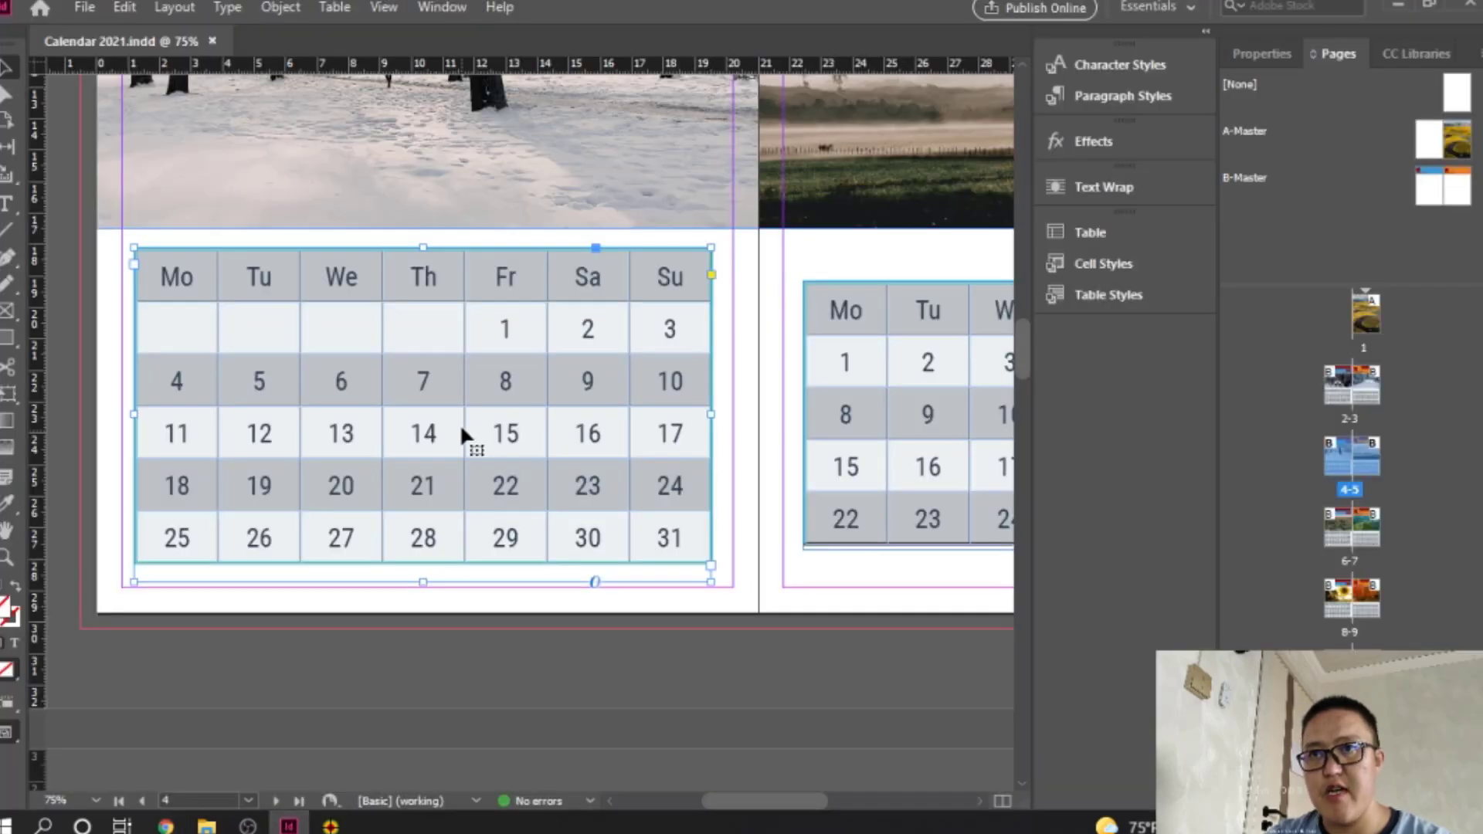
{"action": "scroll", "coordinate": [452, 430], "scroll_direction": "up", "scroll_amount": 6}
{"action": "scroll", "coordinate": [452, 430], "scroll_direction": "down", "scroll_amount": 5}
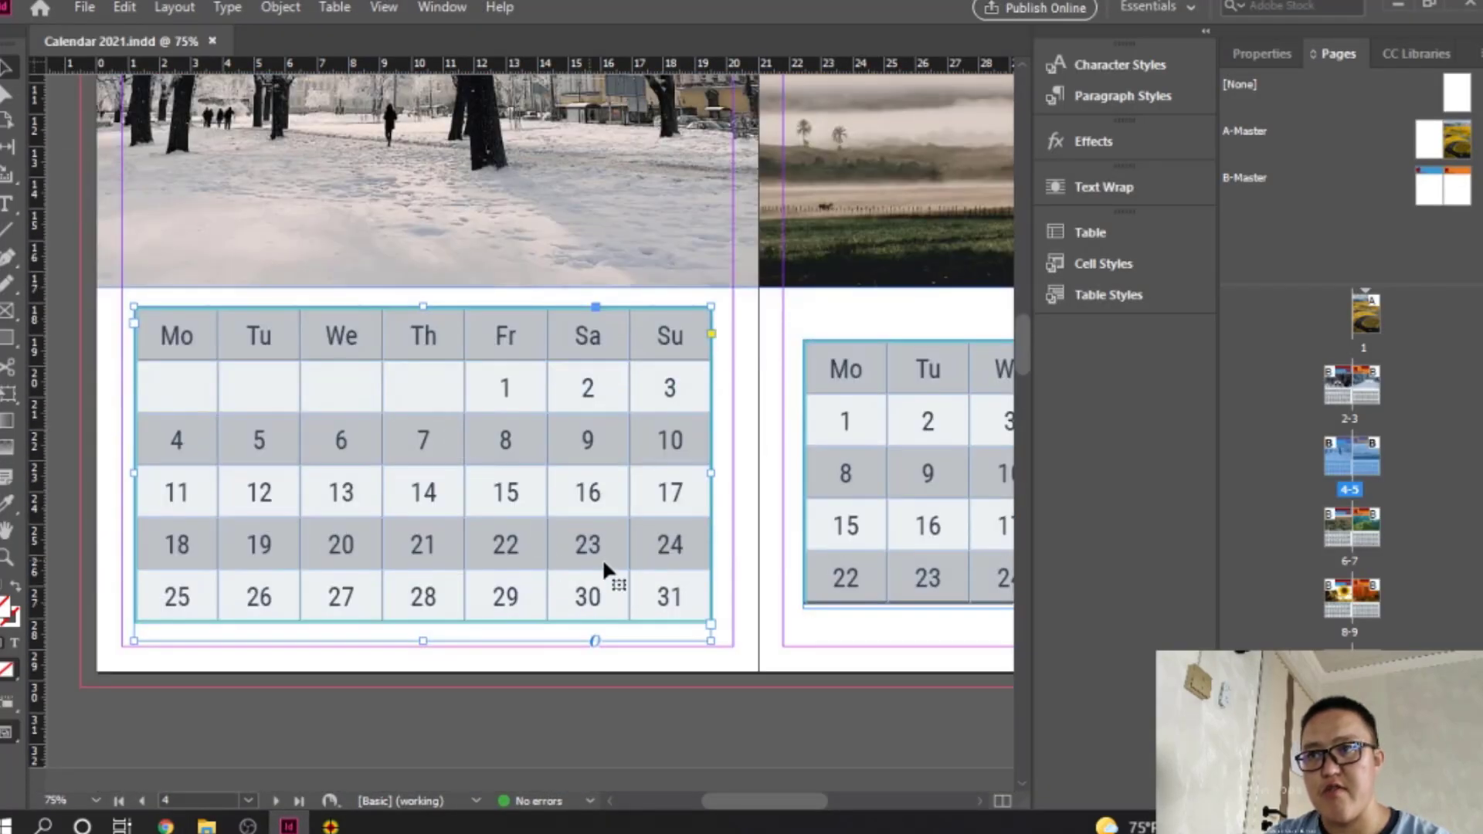
{"action": "double_click", "coordinate": [674, 591]}
{"action": "mouse_move", "coordinate": [674, 591]}
{"action": "left_mouse_down"}
{"action": "mouse_move", "coordinate": [184, 369]}
{"action": "mouse_move", "coordinate": [666, 600]}
{"action": "left_mouse_up"}
{"action": "right_click", "coordinate": [184, 369]}
{"action": "left_click", "coordinate": [153, 328]}
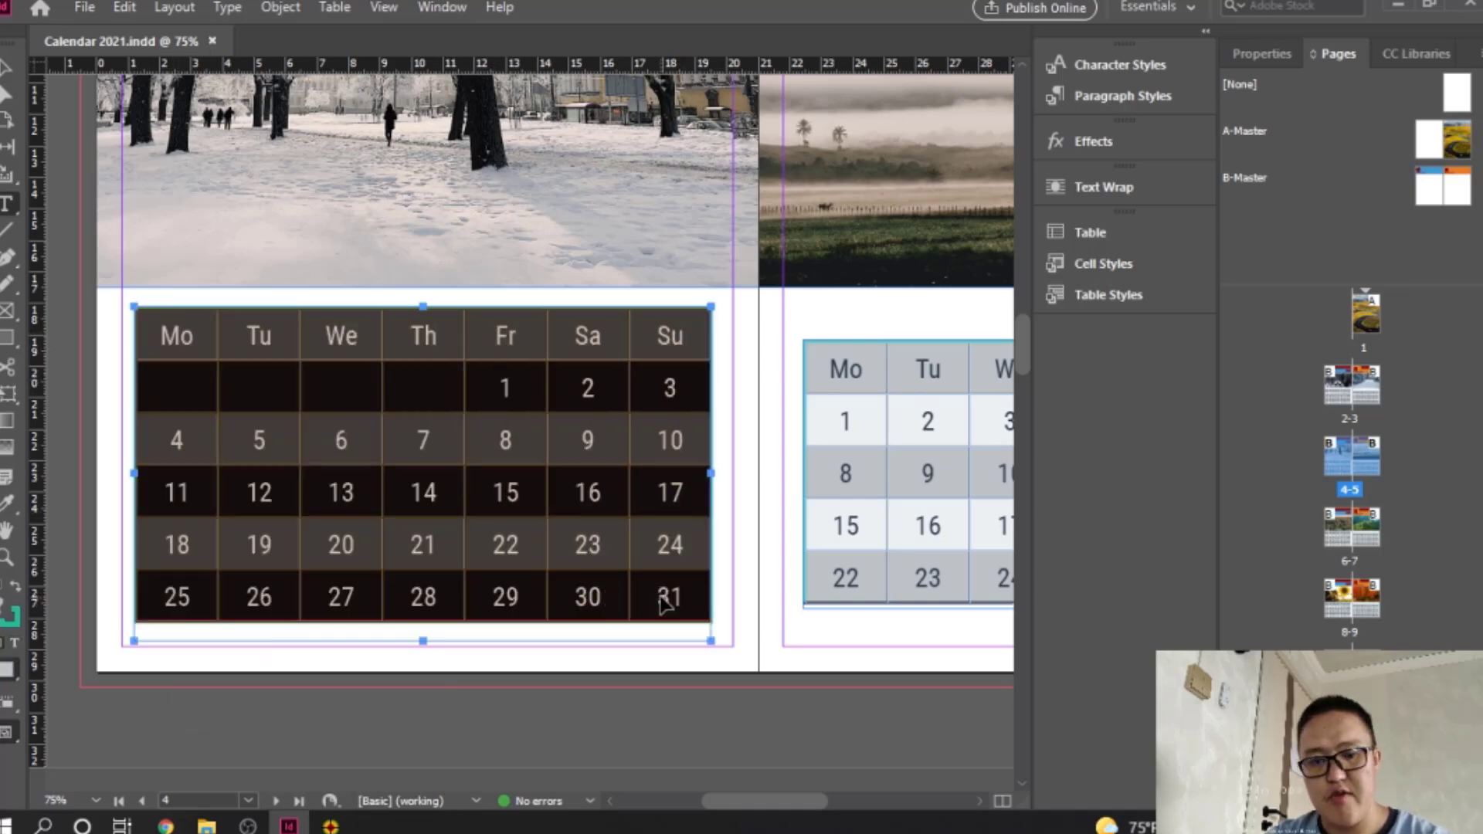
{"action": "key", "text": "ctrl+v"}
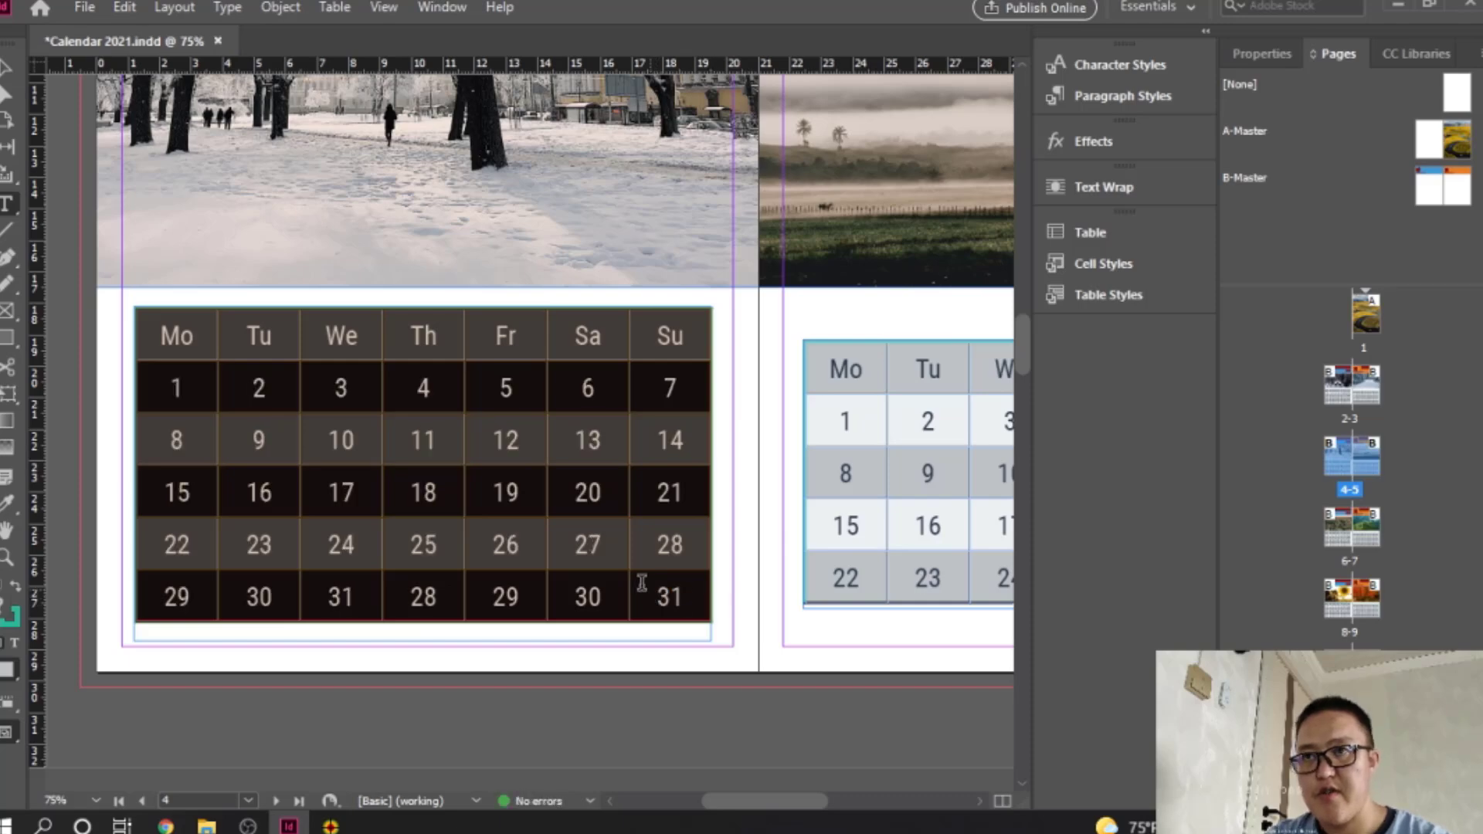
{"action": "key", "text": "Escape"}
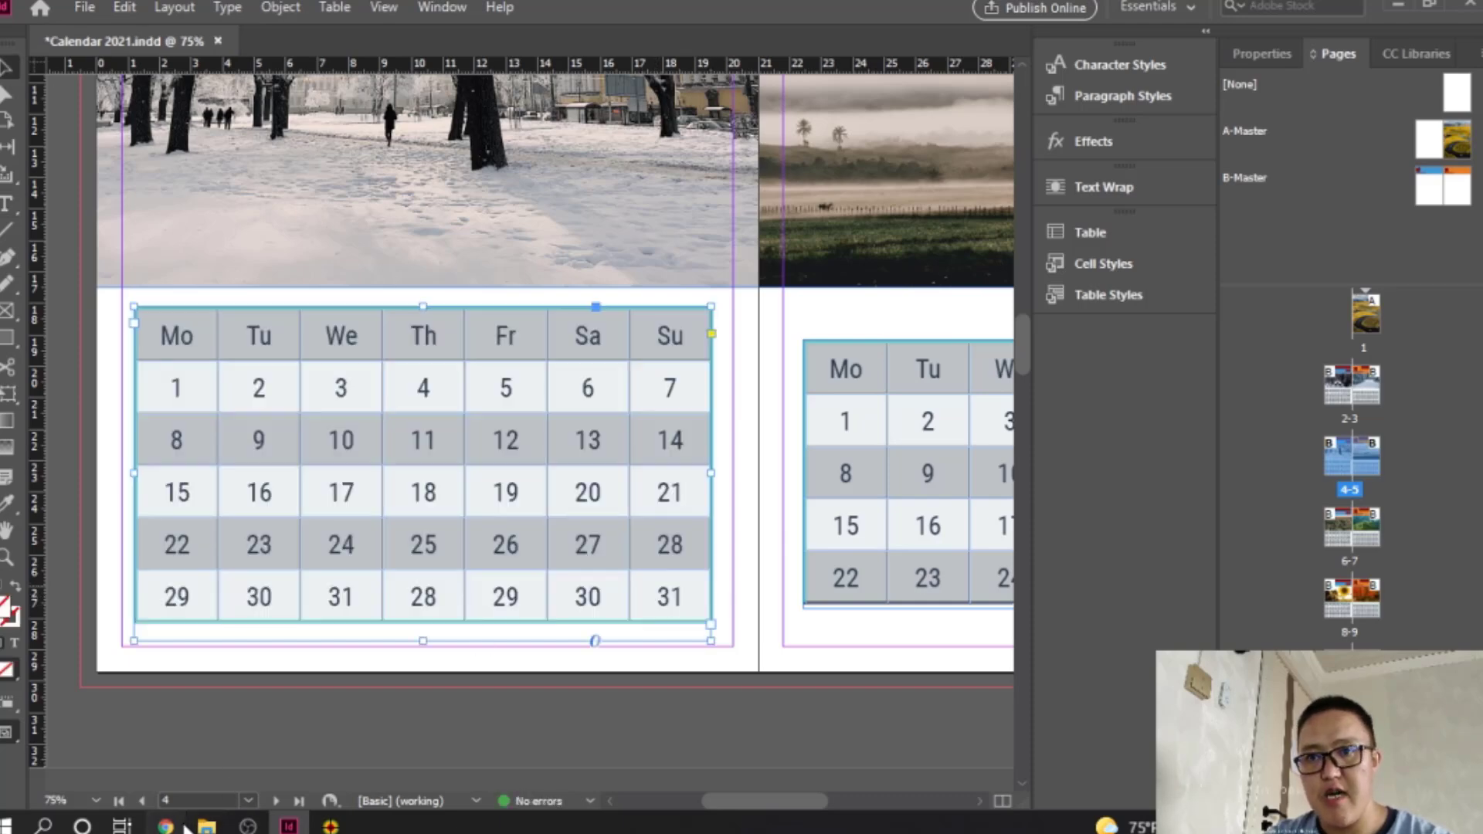
Step: Compare with the March calendar in the browser, then clear the leftover 28, 29, 30 and 31 after March 31 on page 4
{"action": "left_click", "coordinate": [165, 825]}
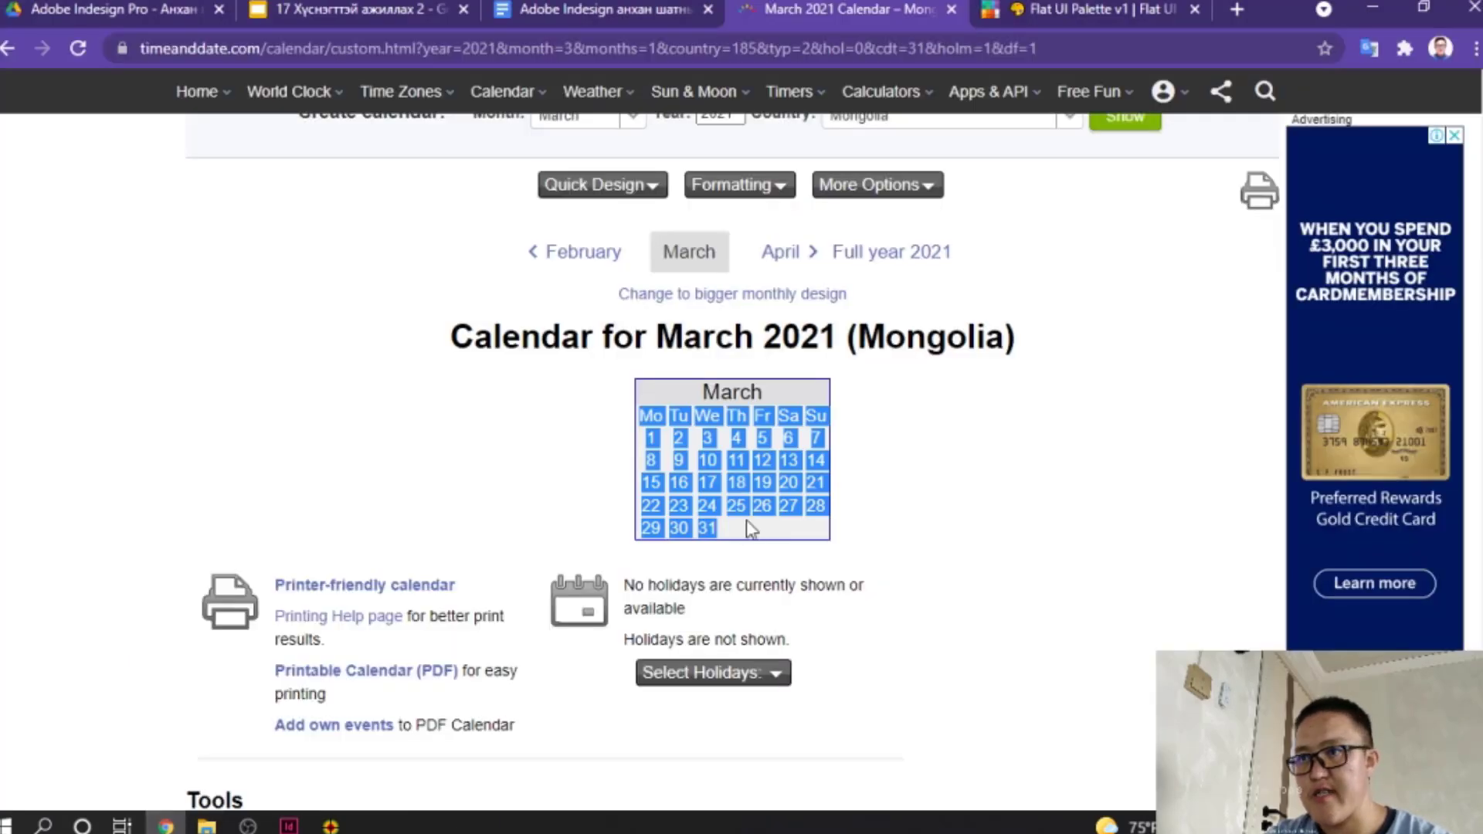
{"action": "left_click", "coordinate": [288, 825]}
{"action": "key", "text": "t"}
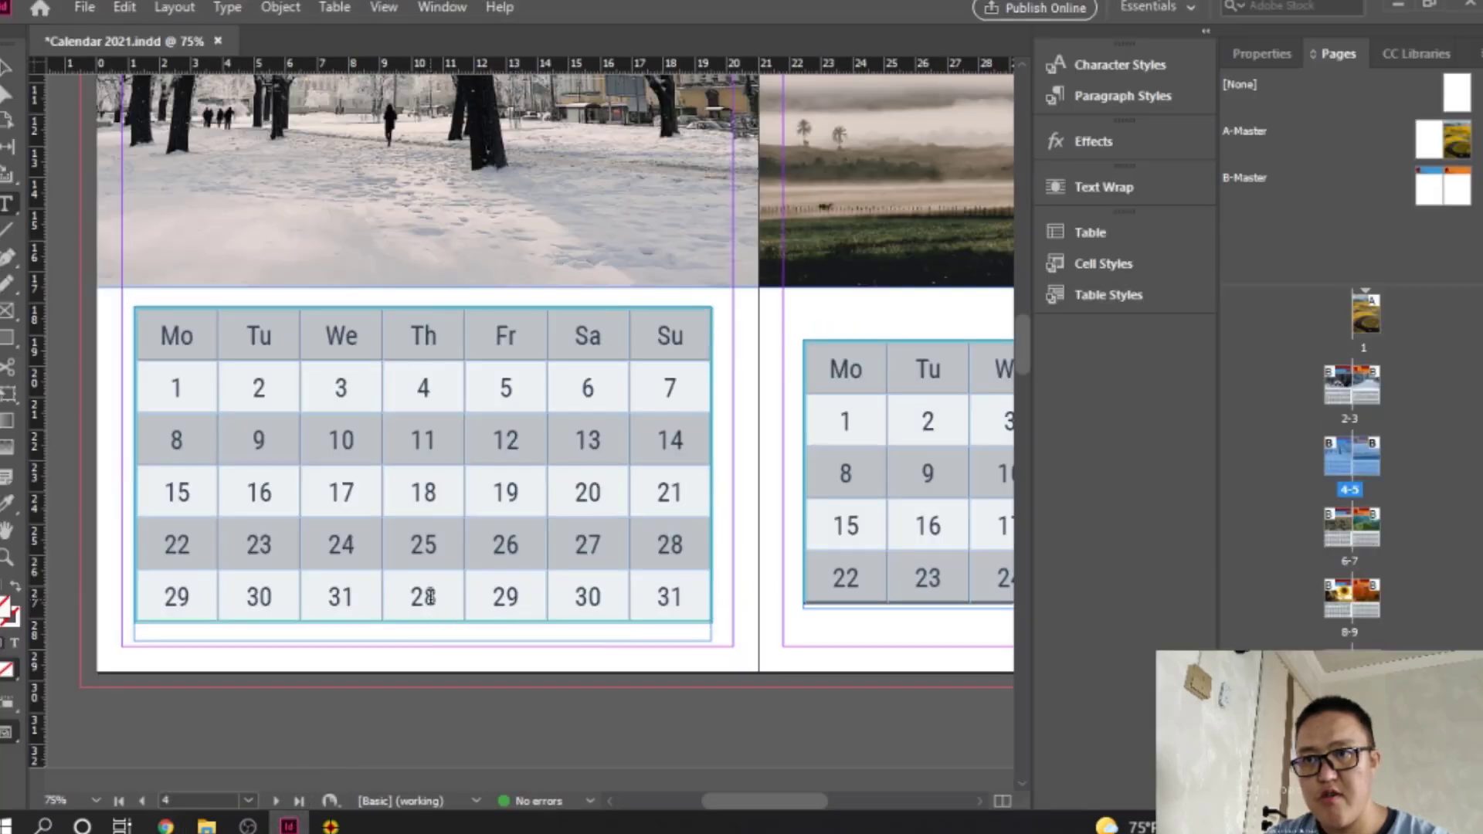
{"action": "left_click_drag", "start_coordinate": [420, 596], "coordinate": [655, 603]}
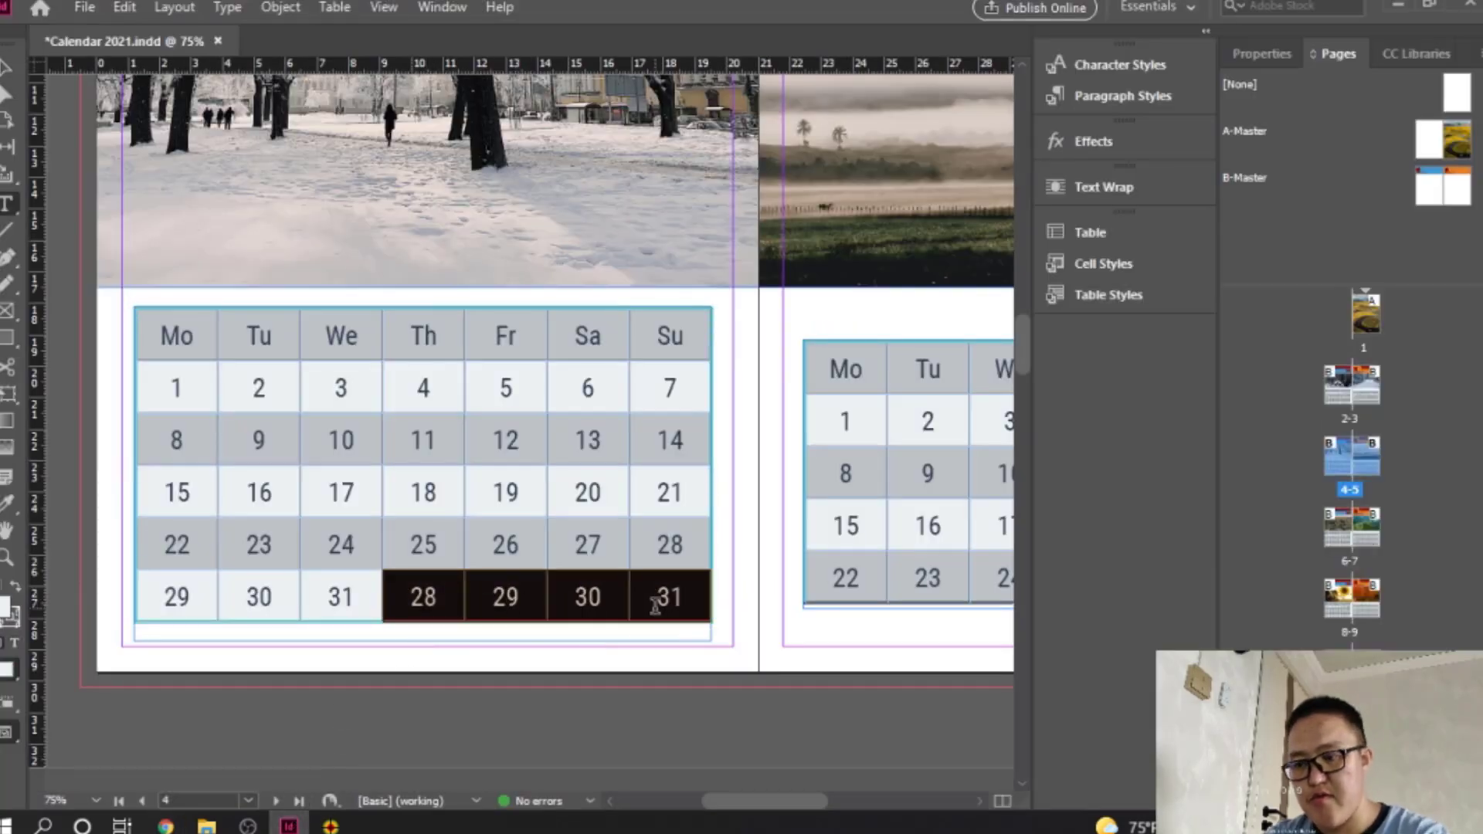
{"action": "key", "text": "BackSpace"}
Step: Switch to the browser and open the April 2021 calendar for Mongolia
{"action": "scroll", "coordinate": [664, 595], "scroll_direction": "up", "scroll_amount": 15}
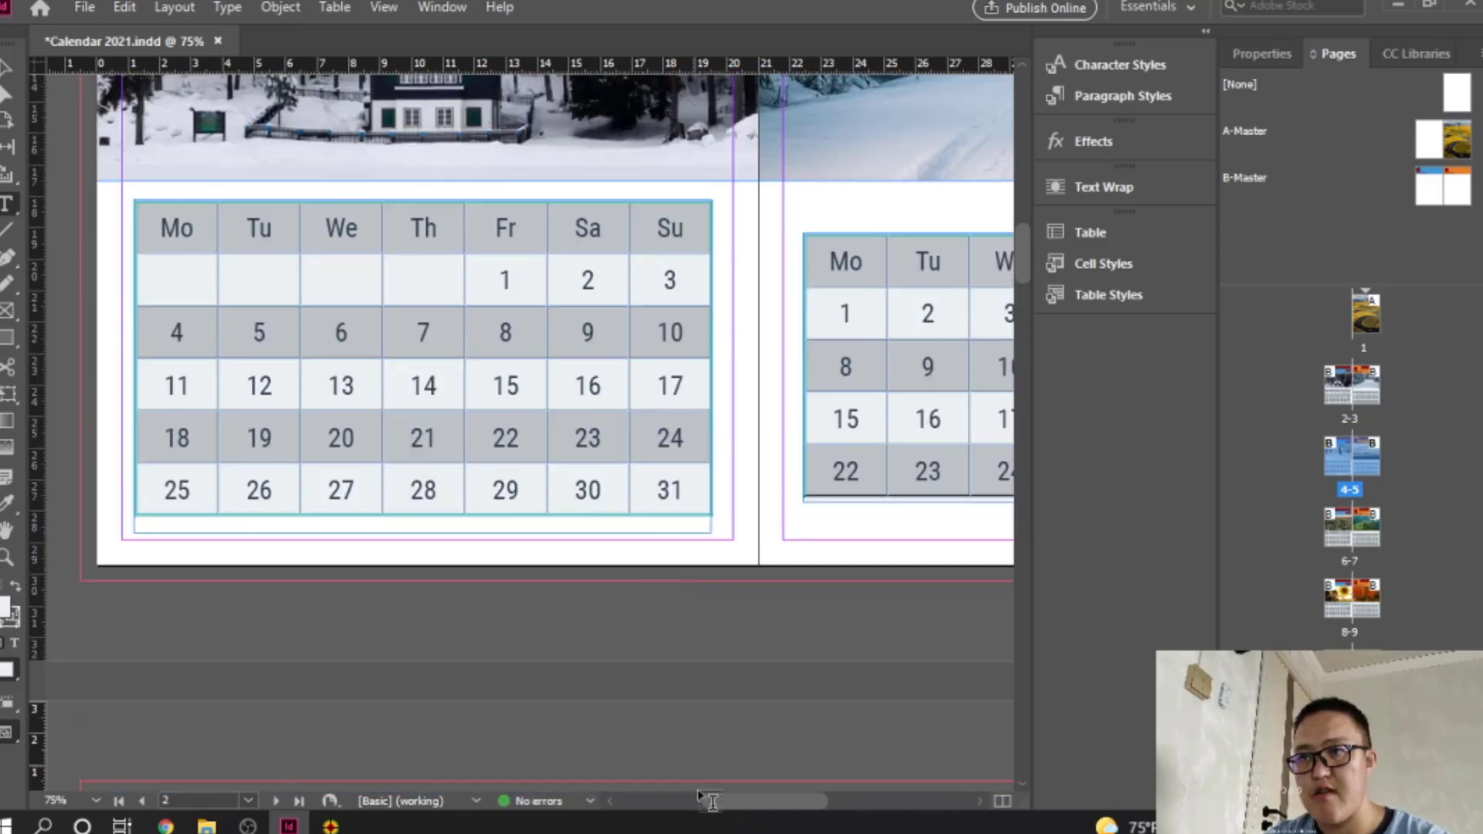
{"action": "mouse_move", "coordinate": [737, 805]}
{"action": "left_mouse_down"}
{"action": "mouse_move", "coordinate": [788, 801]}
{"action": "mouse_move", "coordinate": [765, 799]}
{"action": "left_mouse_up"}
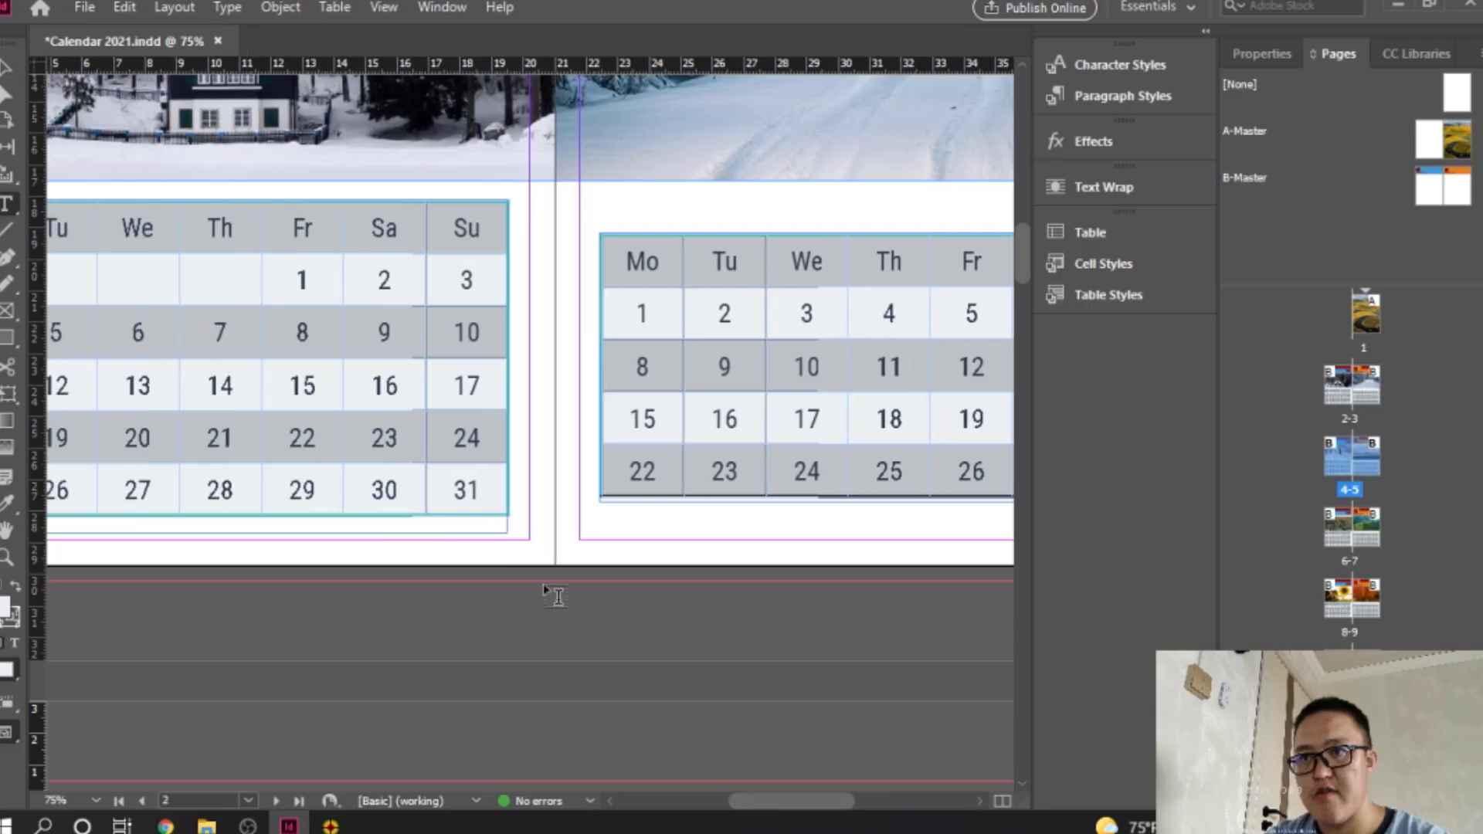
{"action": "scroll", "coordinate": [547, 585], "scroll_direction": "down", "scroll_amount": 5}
{"action": "scroll", "coordinate": [546, 585], "scroll_direction": "down", "scroll_amount": 8}
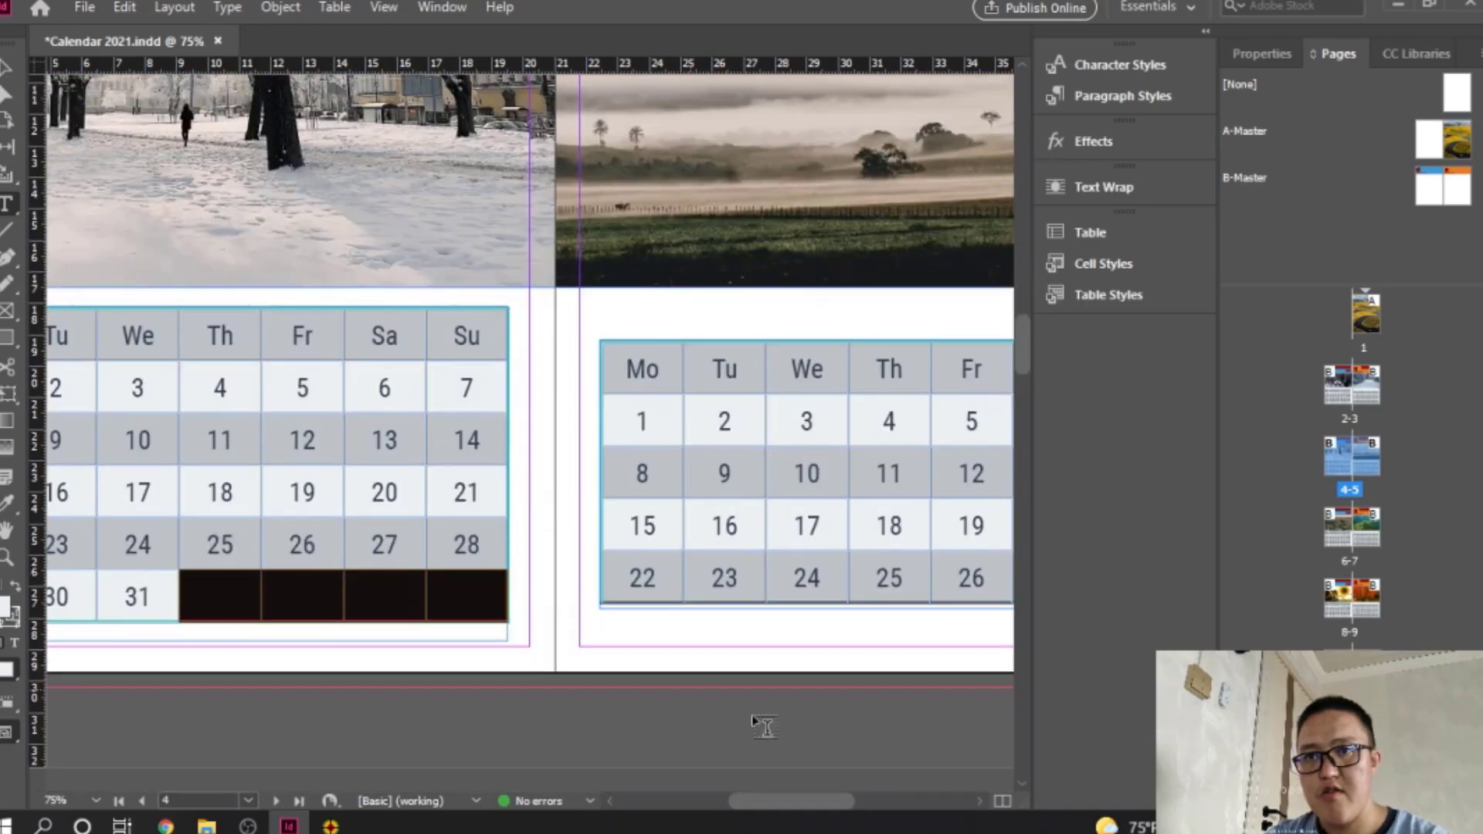
{"action": "mouse_move", "coordinate": [776, 800]}
{"action": "left_mouse_down"}
{"action": "mouse_move", "coordinate": [822, 800]}
{"action": "mouse_move", "coordinate": [681, 800]}
{"action": "mouse_move", "coordinate": [804, 800]}
{"action": "left_mouse_up"}
{"action": "left_click", "coordinate": [165, 826]}
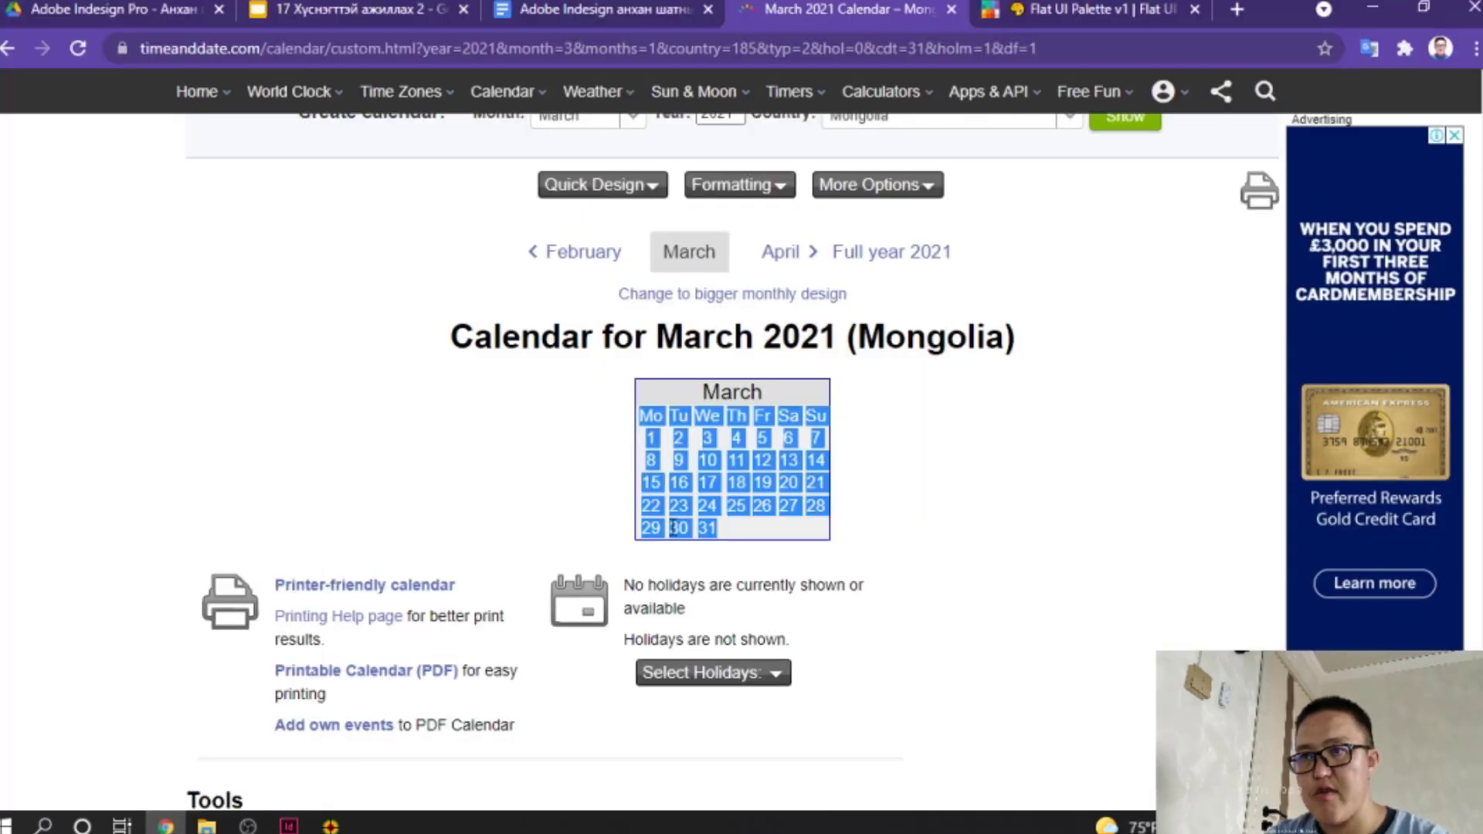
{"action": "left_click", "coordinate": [783, 258]}
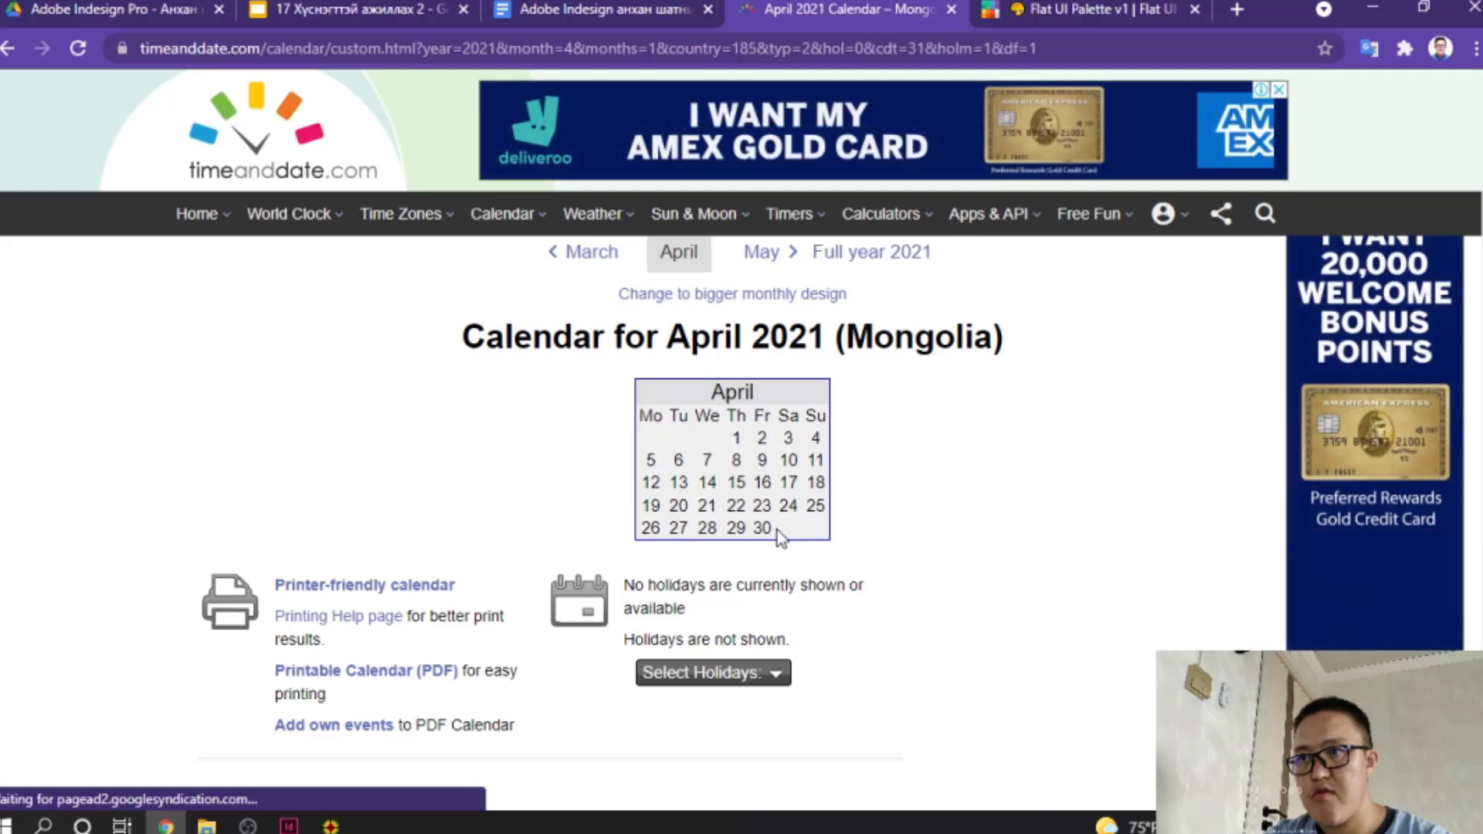
Step: Switch back to InDesign and move the date table frame on page 5 up, level with the March table
{"action": "left_click", "coordinate": [289, 825]}
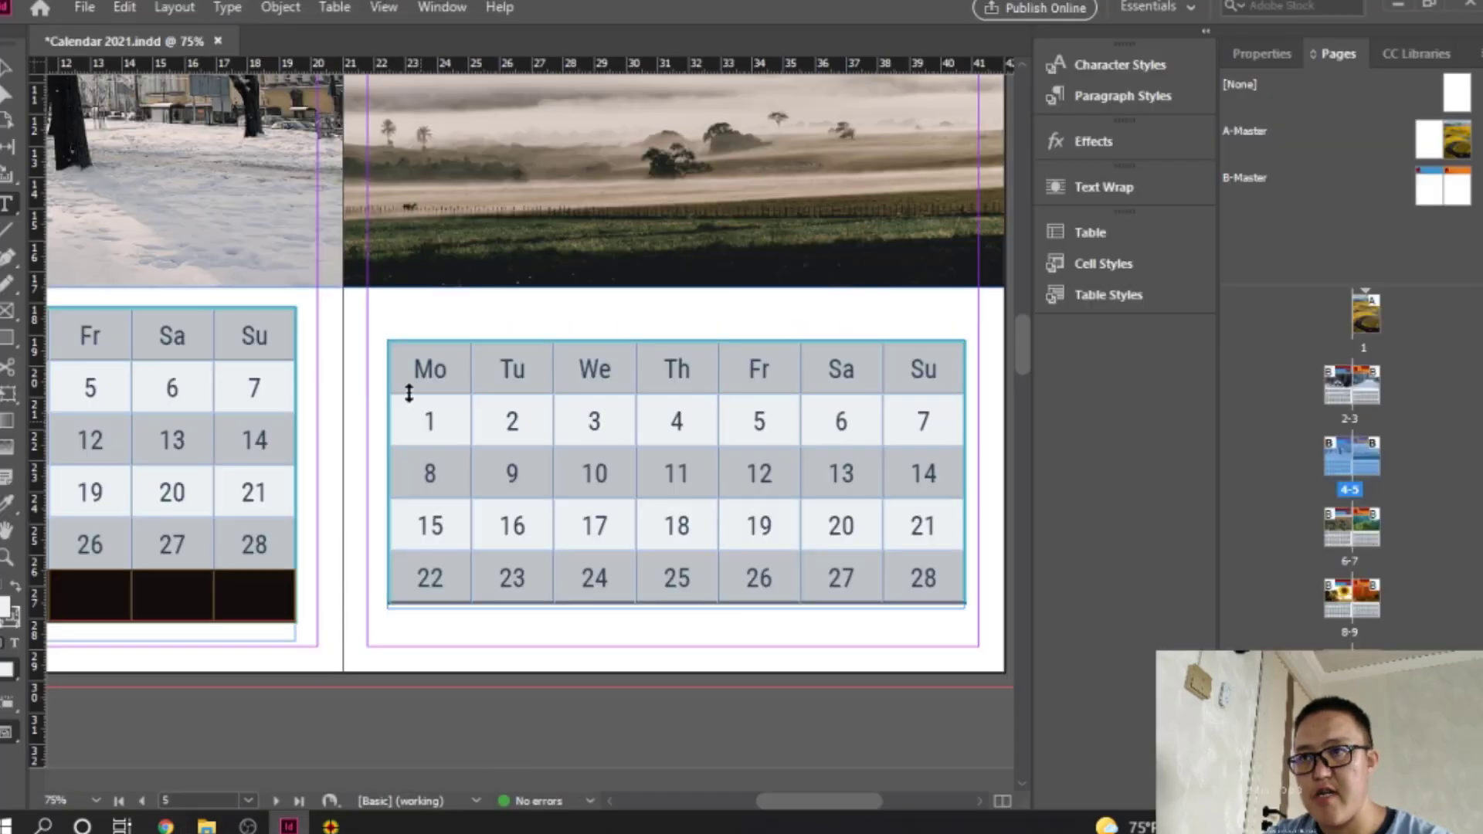
{"action": "key", "text": "Escape"}
{"action": "left_click", "coordinate": [607, 458]}
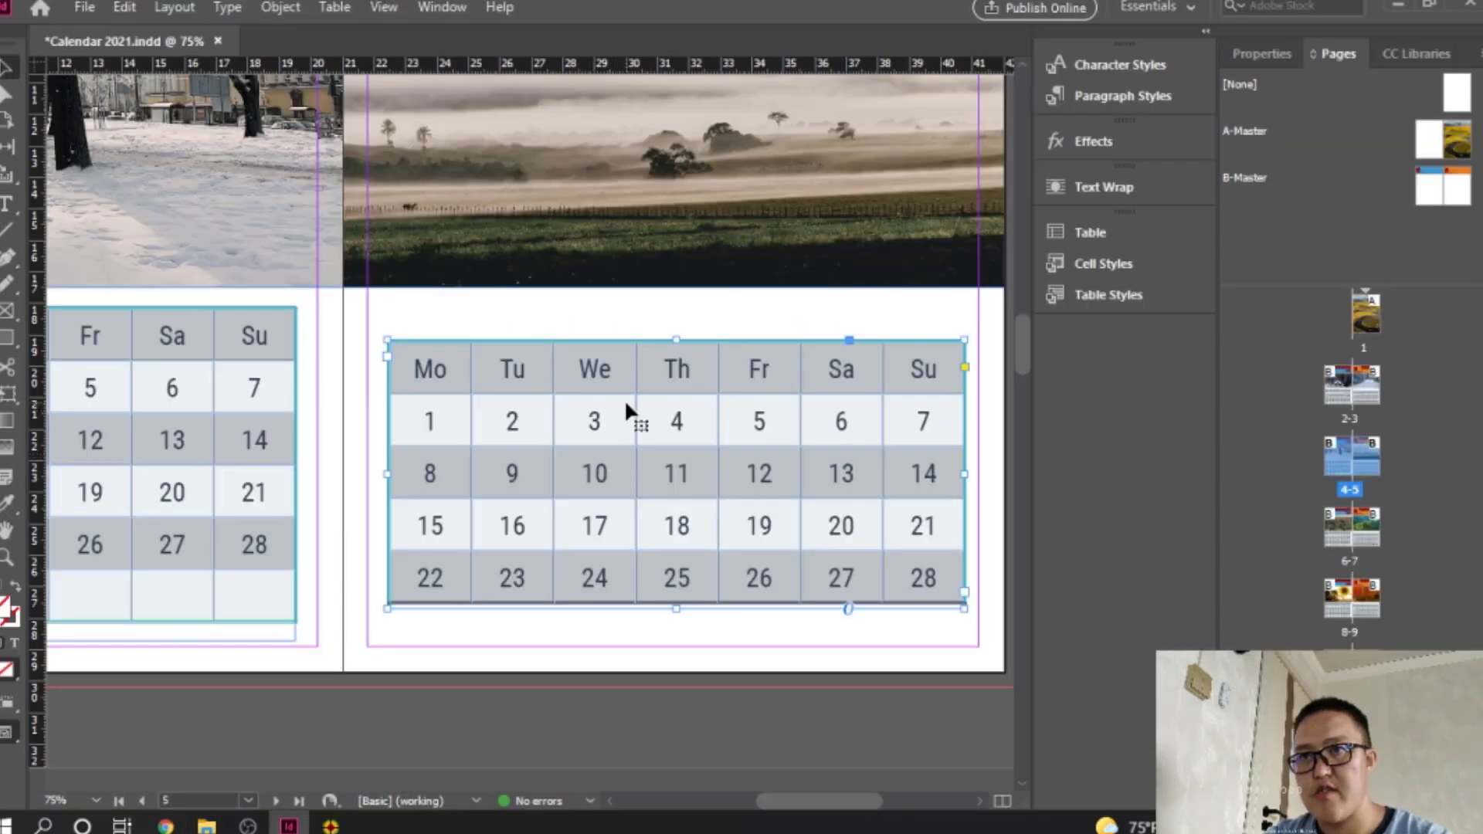
{"action": "key", "text": "Up"}
{"action": "key", "text": "Up"}
{"action": "key", "text": "Up"}
{"action": "key", "text": "Up"}
{"action": "key", "text": "Up"}
{"action": "key", "text": "Up"}
{"action": "key", "text": "Up"}
{"action": "key", "text": "Up"}
{"action": "key", "text": "Up"}
{"action": "key", "text": "Up"}
{"action": "key", "text": "Up"}
{"action": "key", "text": "Up"}
{"action": "key", "text": "Up"}
{"action": "key", "text": "Up"}
{"action": "key", "text": "Up"}
{"action": "key", "text": "Up"}
{"action": "key", "text": "Up"}
{"action": "key", "text": "Up"}
{"action": "key", "text": "Up"}
{"action": "key", "text": "Up"}
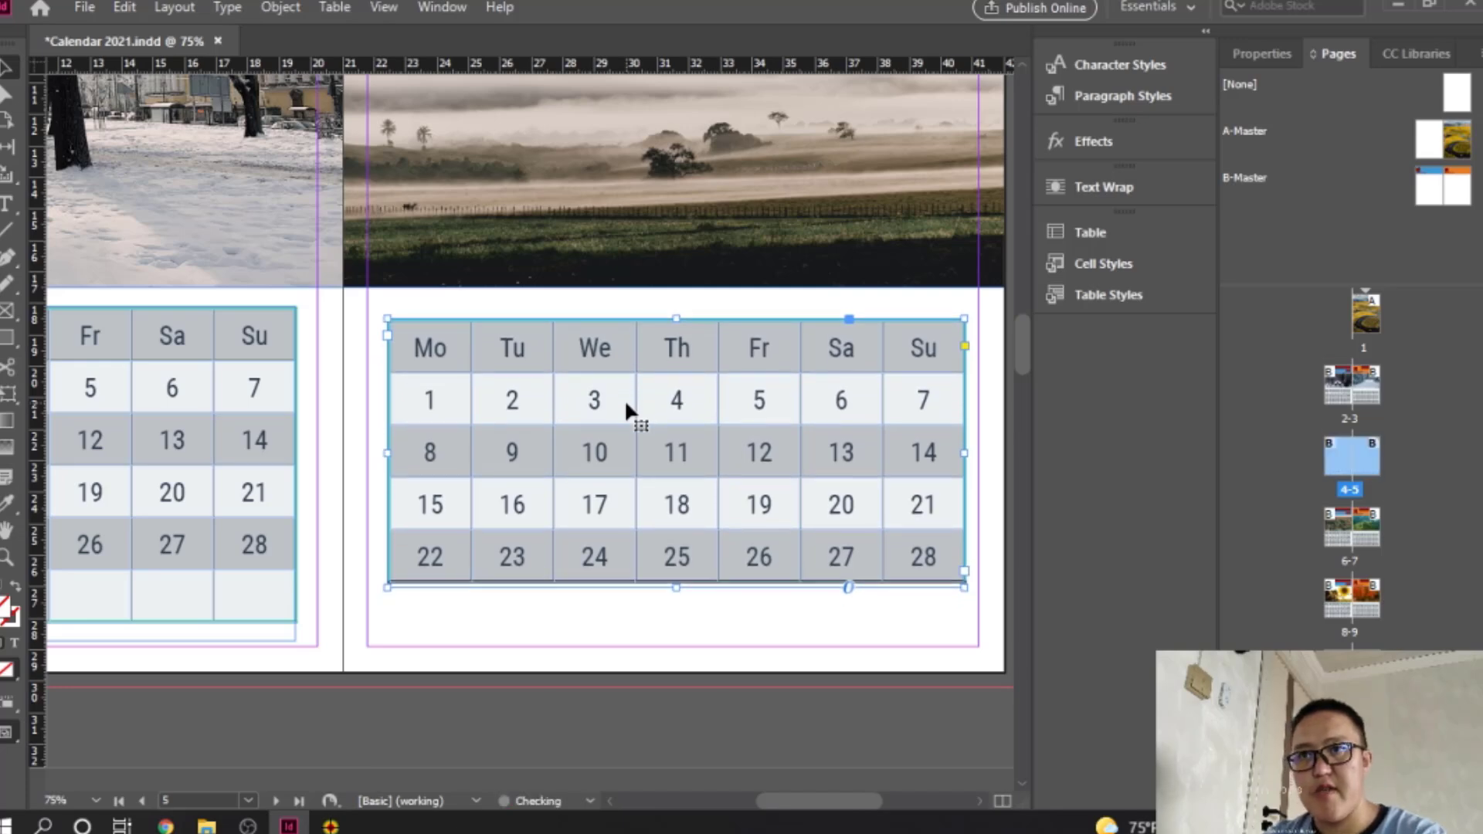
{"action": "key", "text": "Up"}
{"action": "key", "text": "Up"}
{"action": "key", "text": "Up"}
{"action": "key", "text": "Up"}
{"action": "key", "text": "Up"}
{"action": "key", "text": "Up"}
{"action": "key", "text": "Up"}
{"action": "key", "text": "Up"}
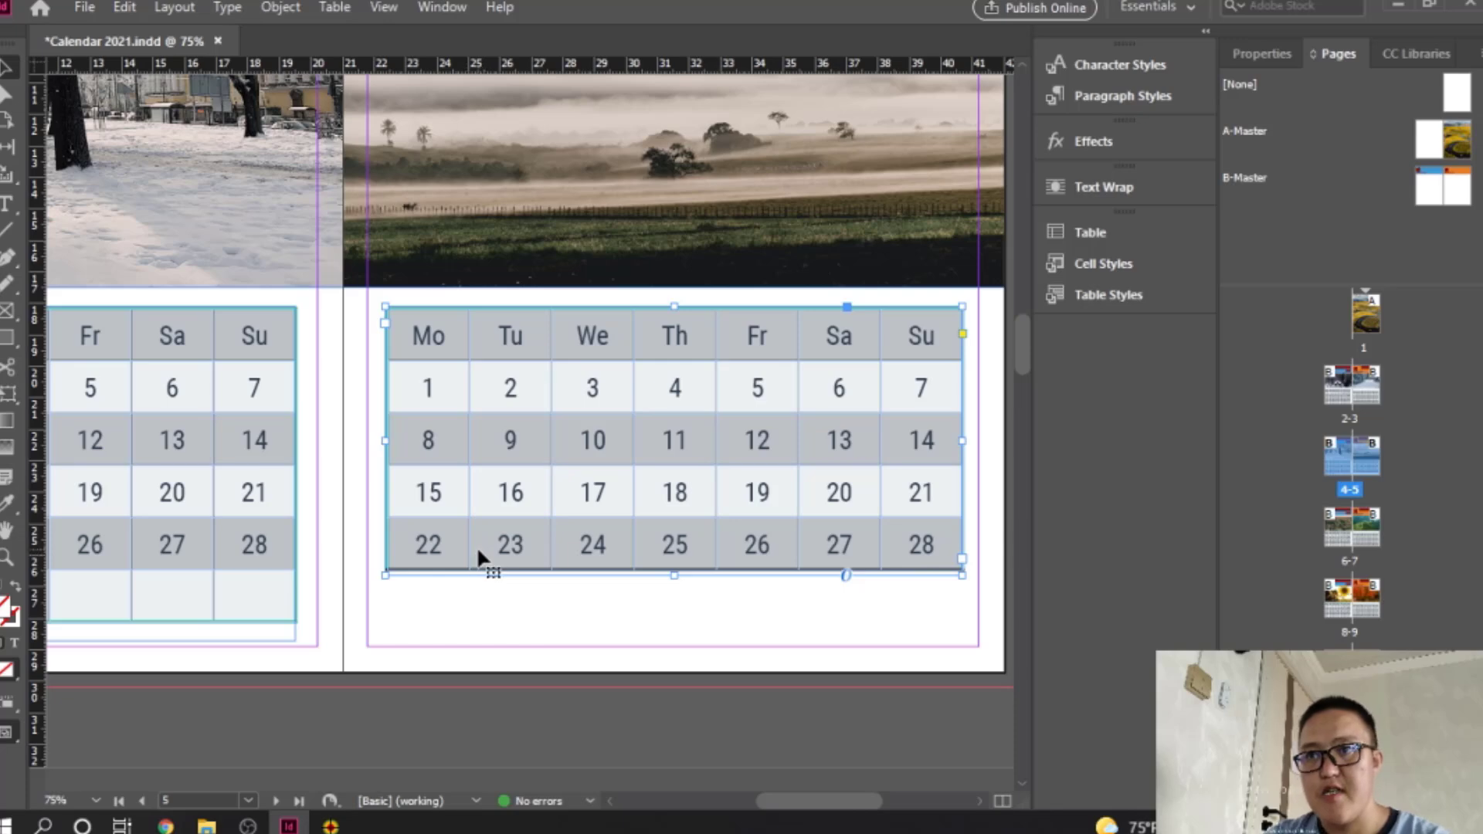
Step: Try to insert one row above the week starting with 22 in the page 5 table, and undo it
{"action": "double_click", "coordinate": [447, 542]}
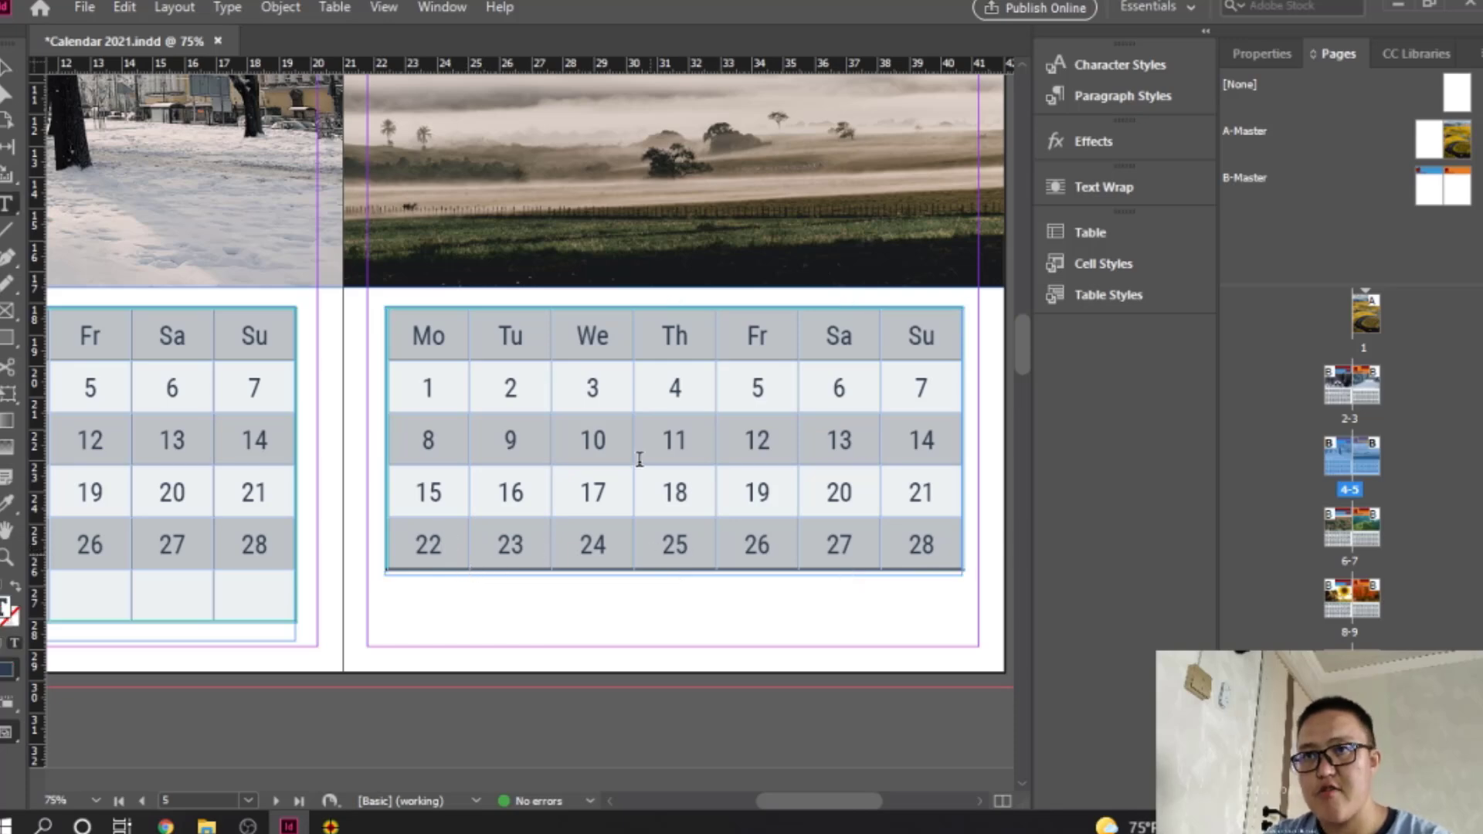
{"action": "left_click", "coordinate": [335, 7]}
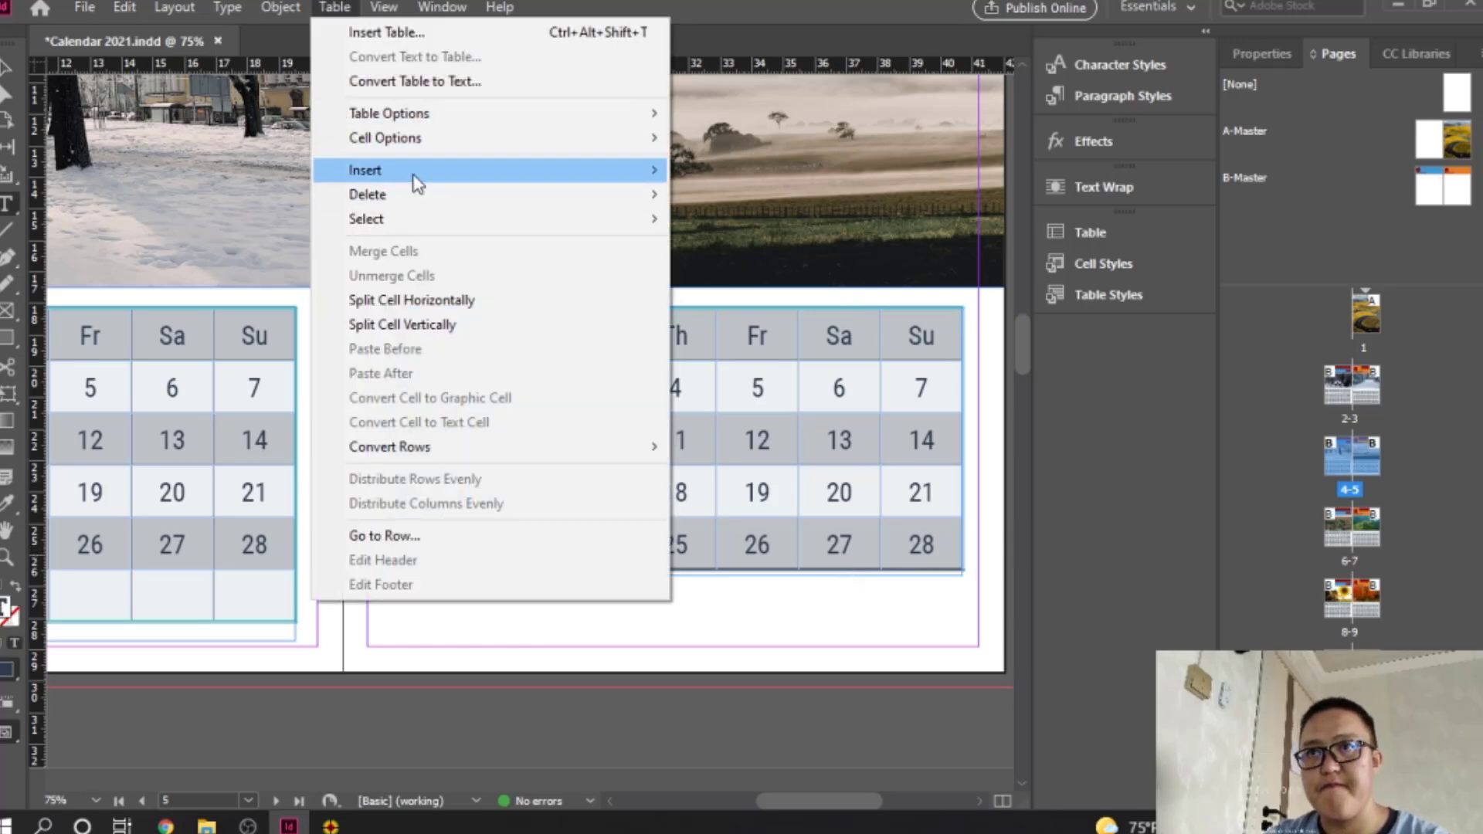
{"action": "mouse_move", "coordinate": [415, 180]}
{"action": "left_click", "coordinate": [732, 173]}
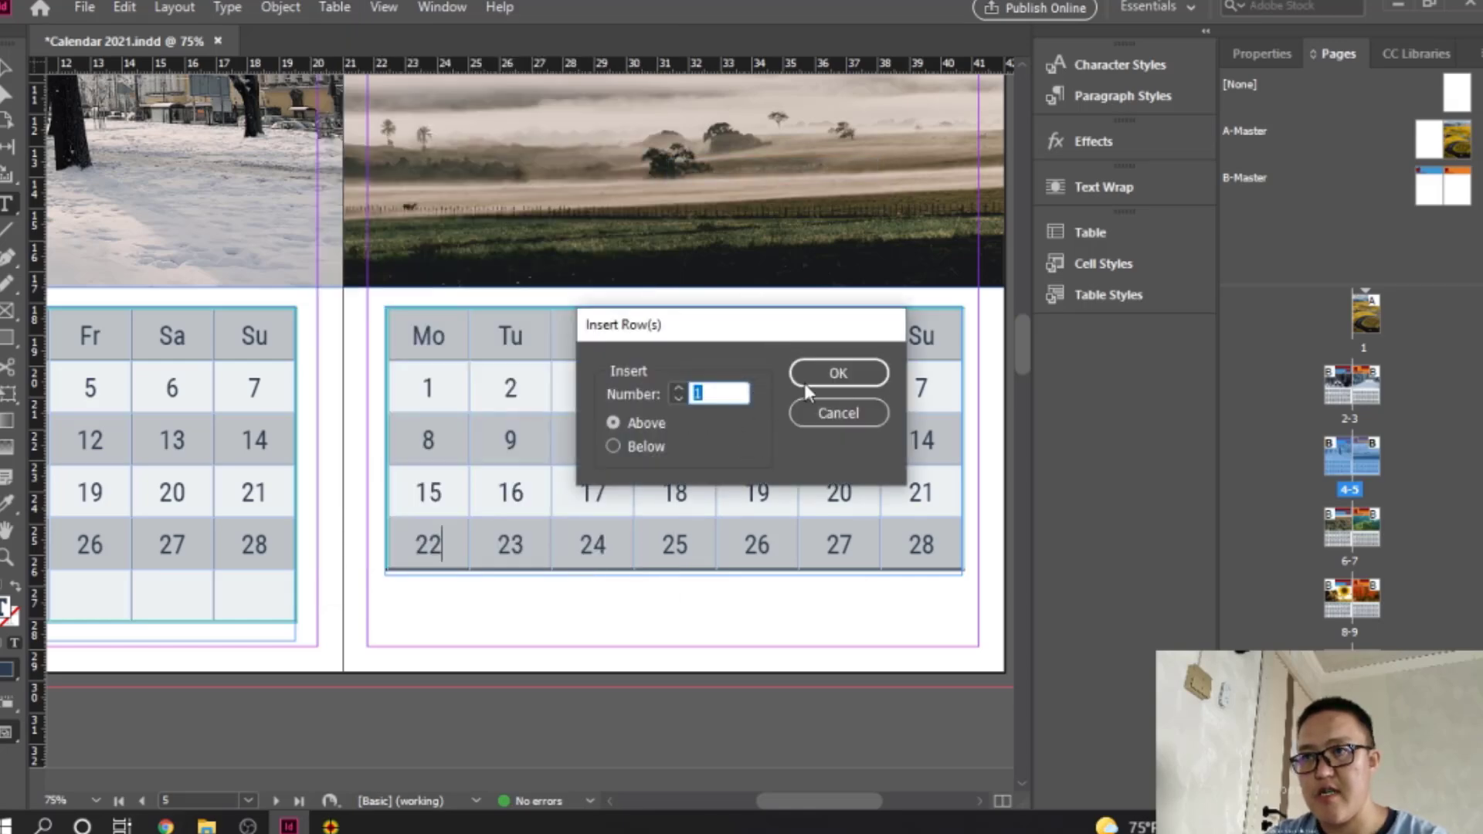
{"action": "left_click", "coordinate": [806, 380]}
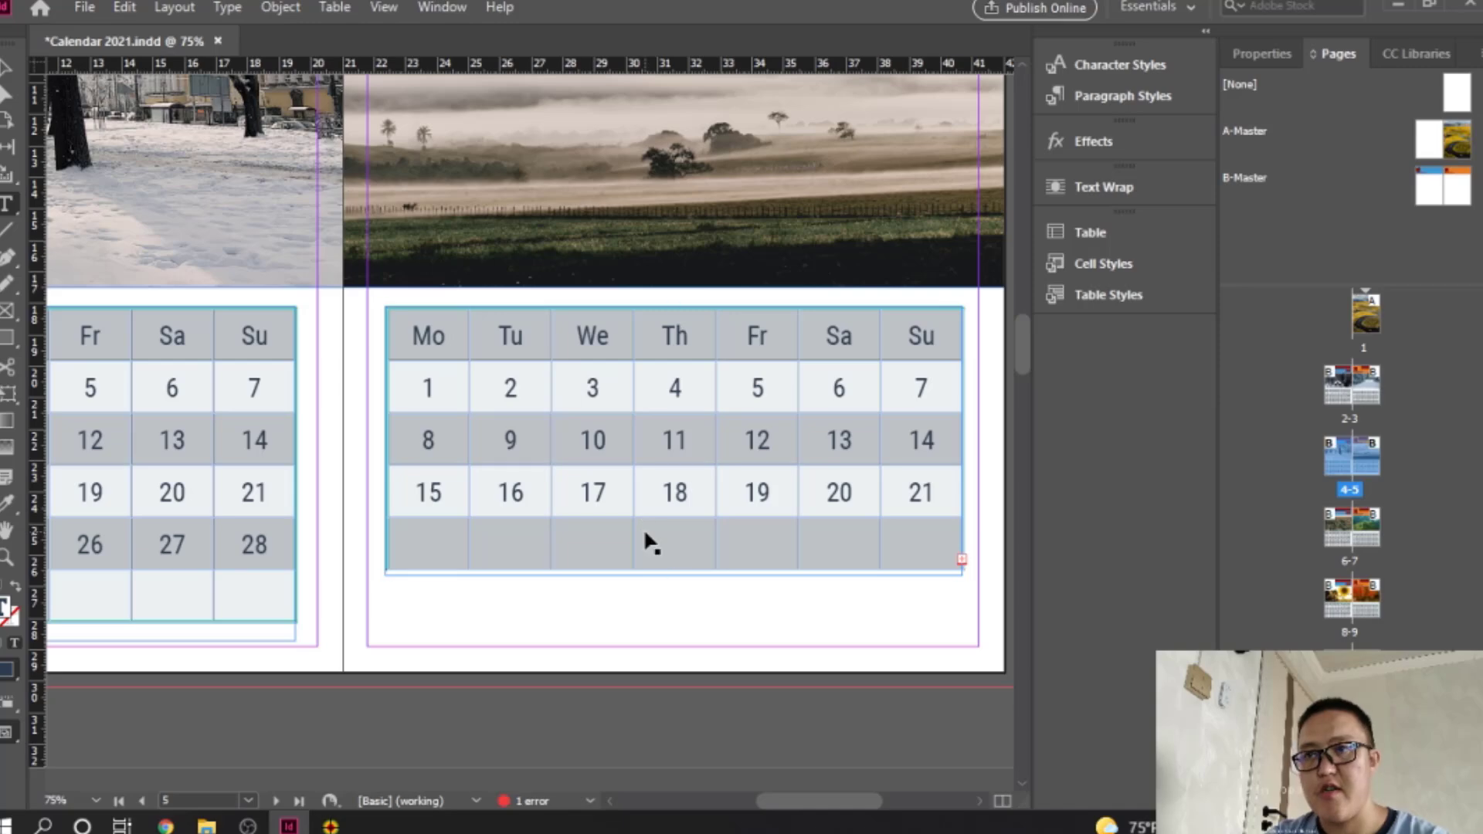
{"action": "key", "text": "ctrl+z"}
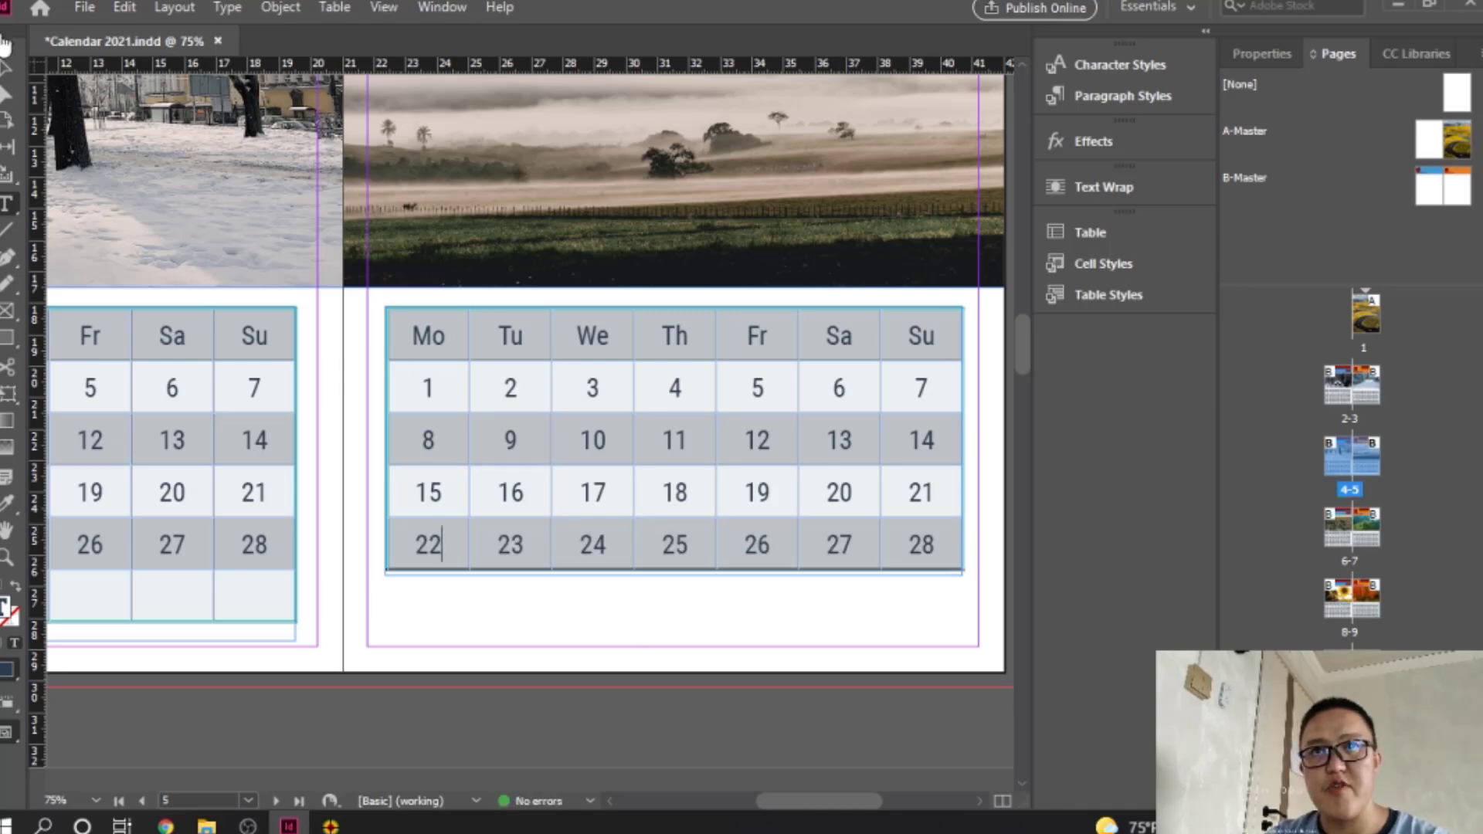
Step: Extend the page 5 table's text frame downward to near the page margin and place the text cursor in cell 28
{"action": "left_click", "coordinate": [6, 68]}
{"action": "left_click_drag", "start_coordinate": [675, 576], "coordinate": [667, 634]}
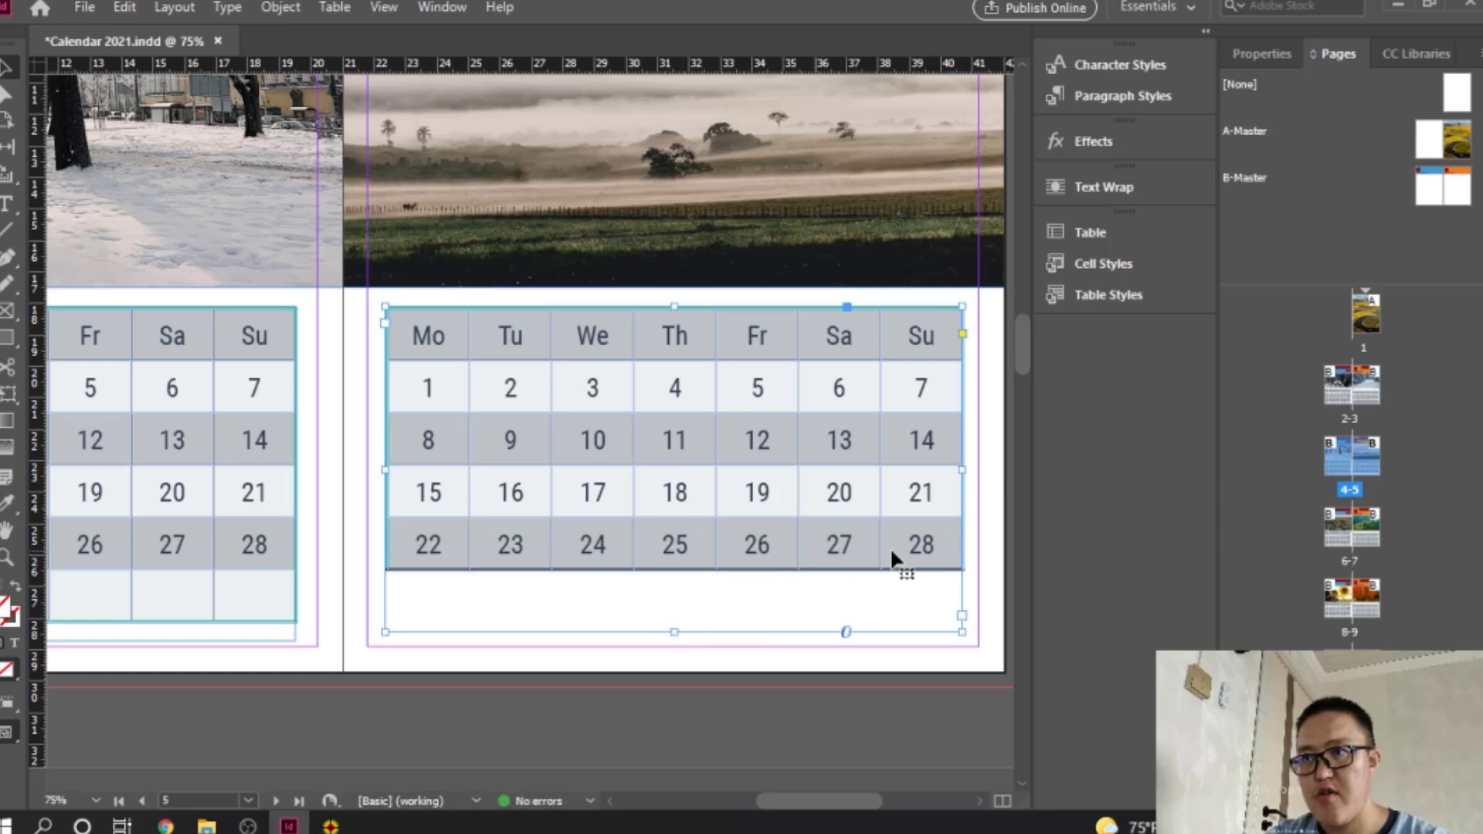
{"action": "double_click", "coordinate": [912, 546]}
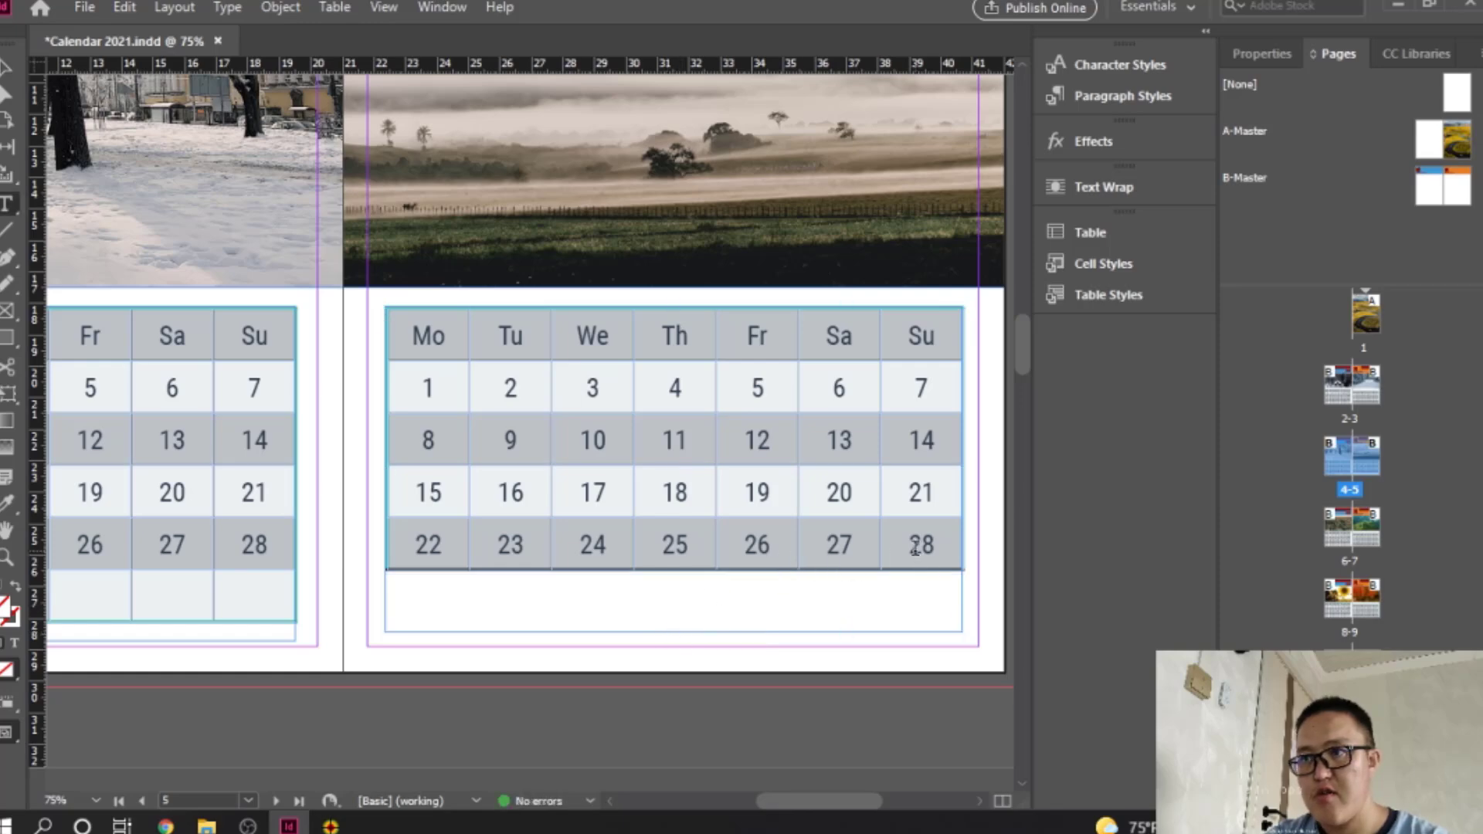
Step: Insert one row above the row of cell 28 and undo the insertion
{"action": "left_click", "coordinate": [386, 7]}
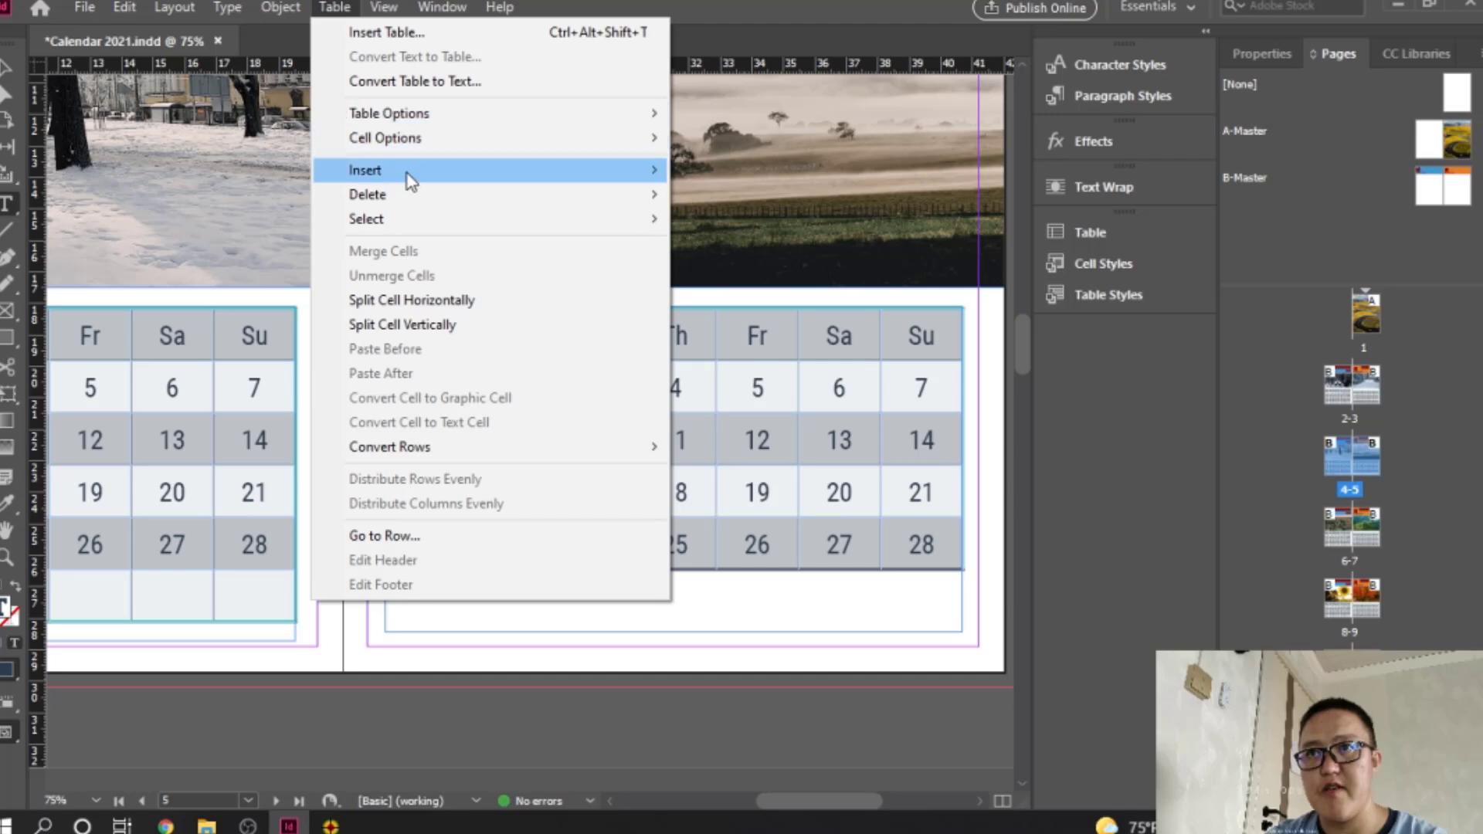
{"action": "mouse_move", "coordinate": [409, 179]}
{"action": "left_click", "coordinate": [707, 167]}
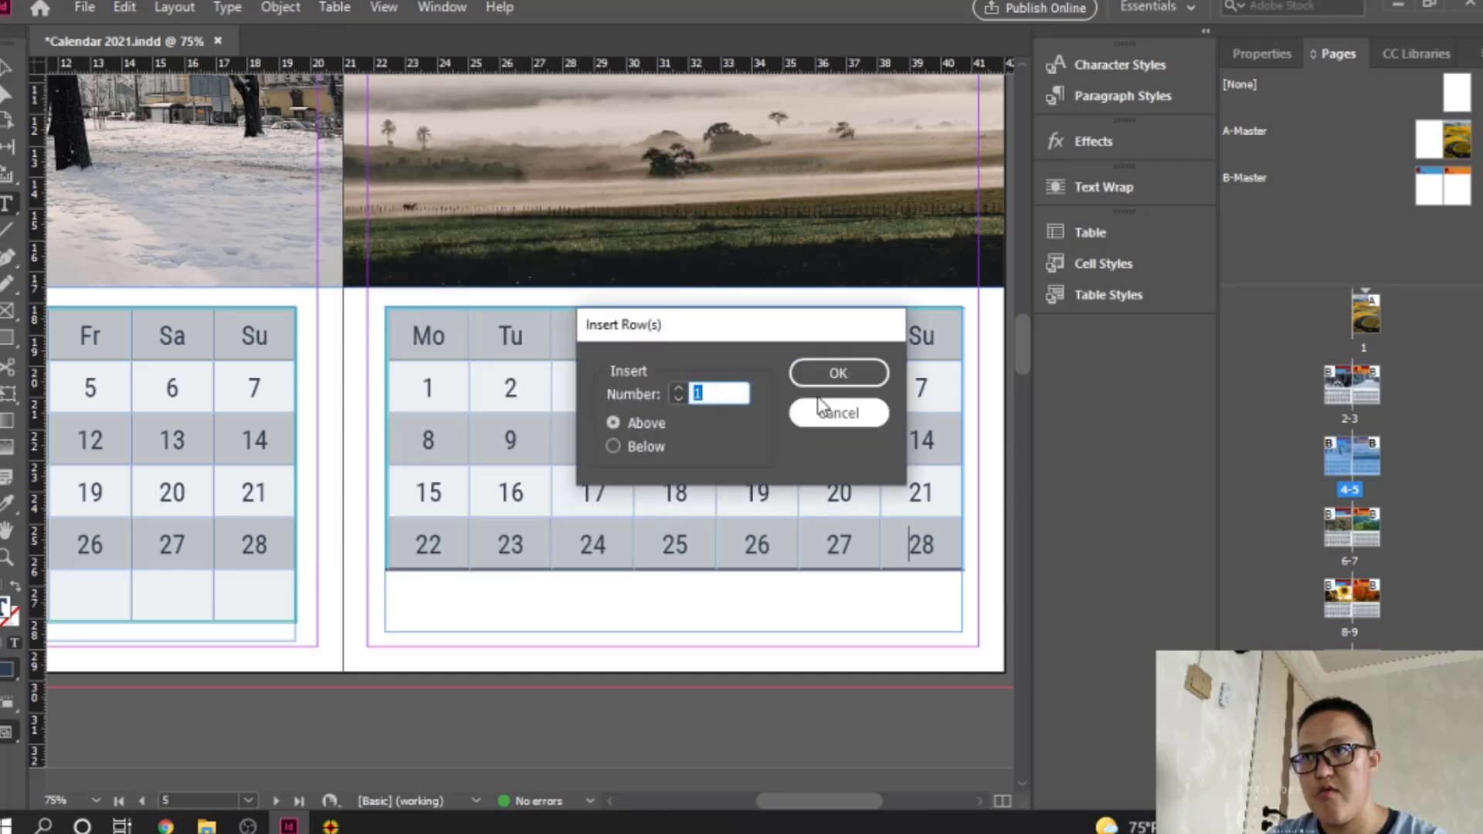
{"action": "left_click", "coordinate": [823, 373]}
{"action": "key", "text": "ctrl+z"}
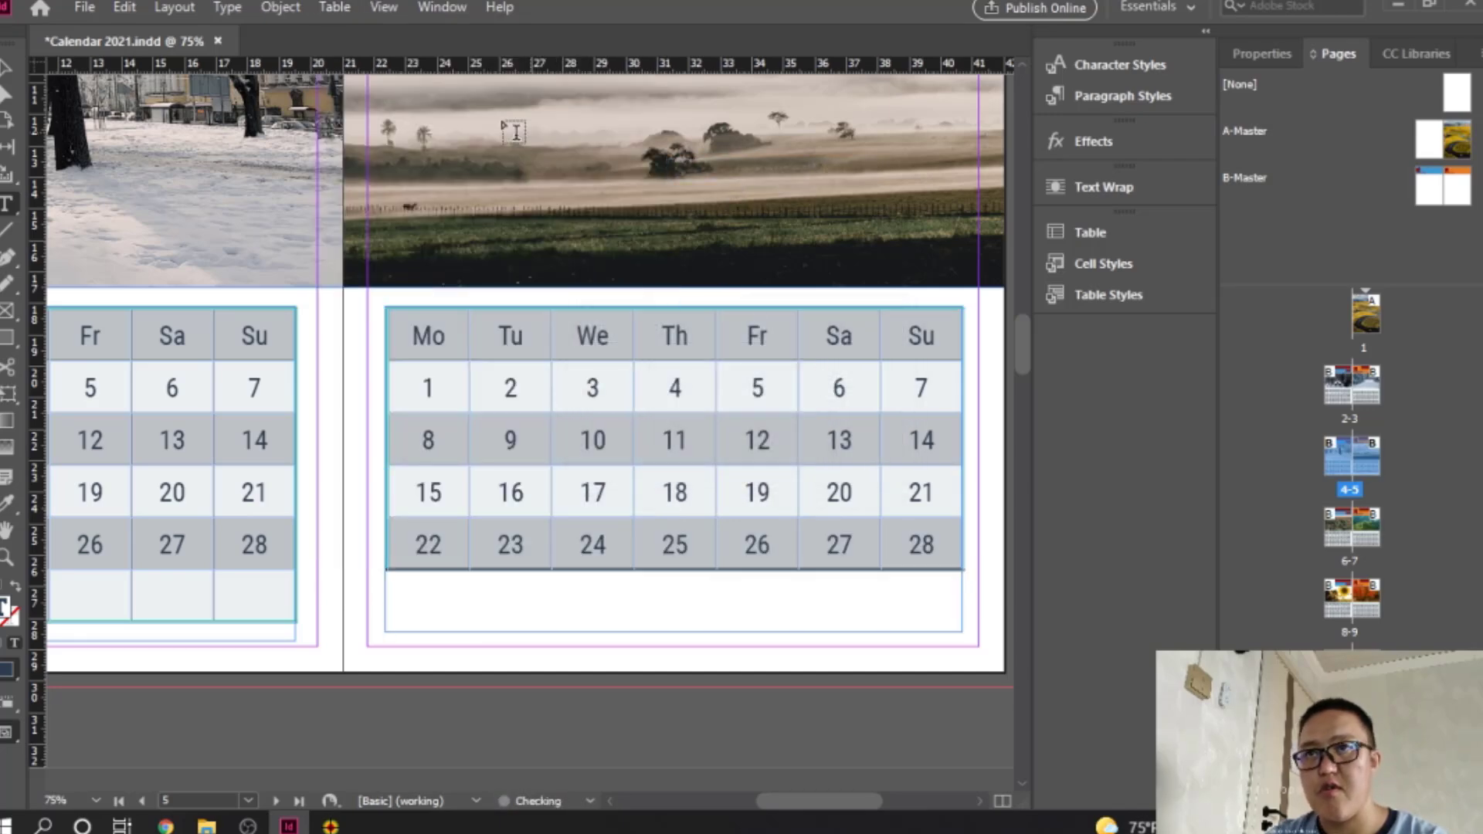
Step: Insert one row below the last row of the page 5 date table
{"action": "left_click", "coordinate": [347, 6]}
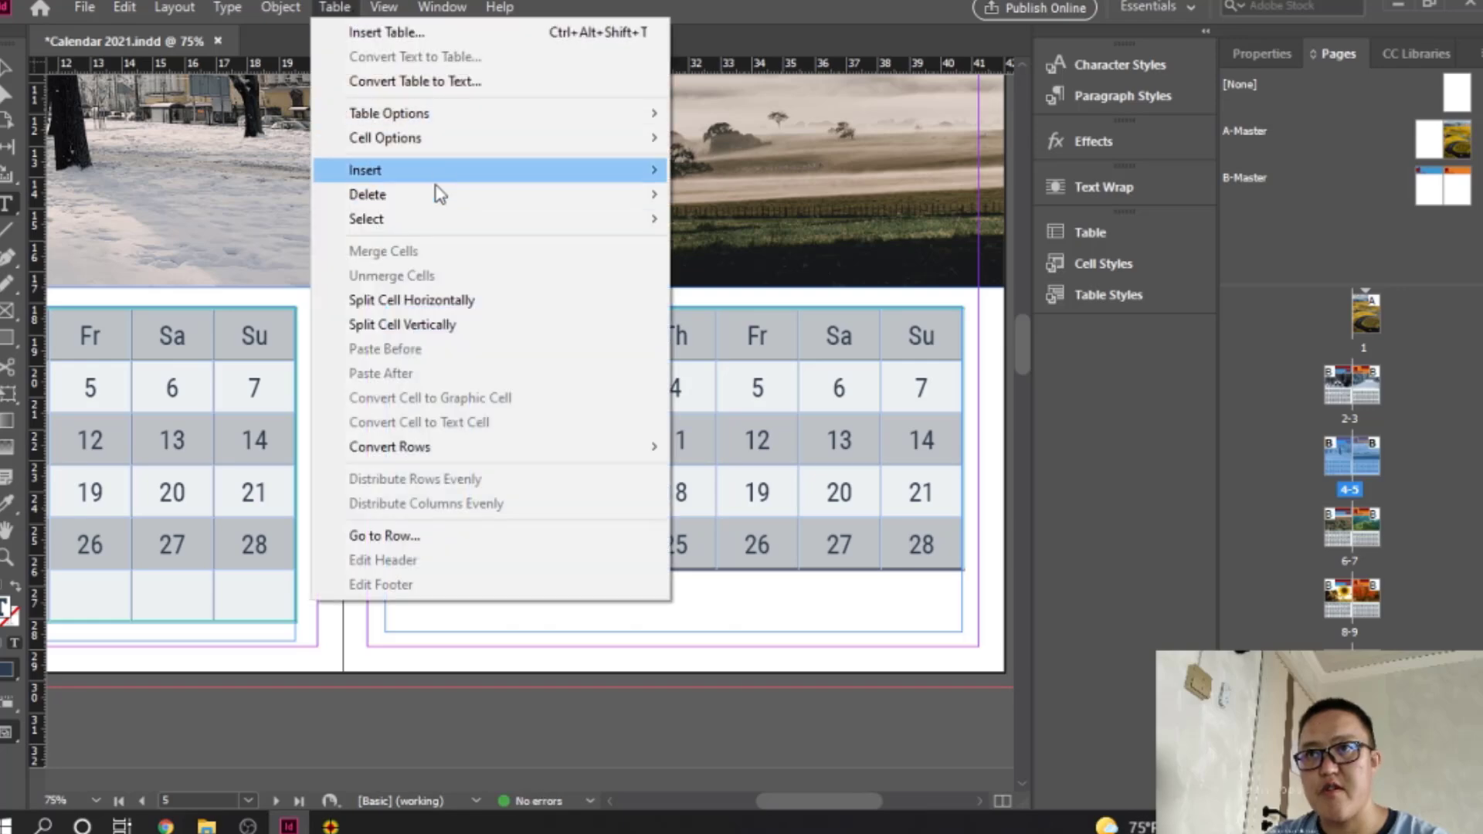
{"action": "mouse_move", "coordinate": [440, 173]}
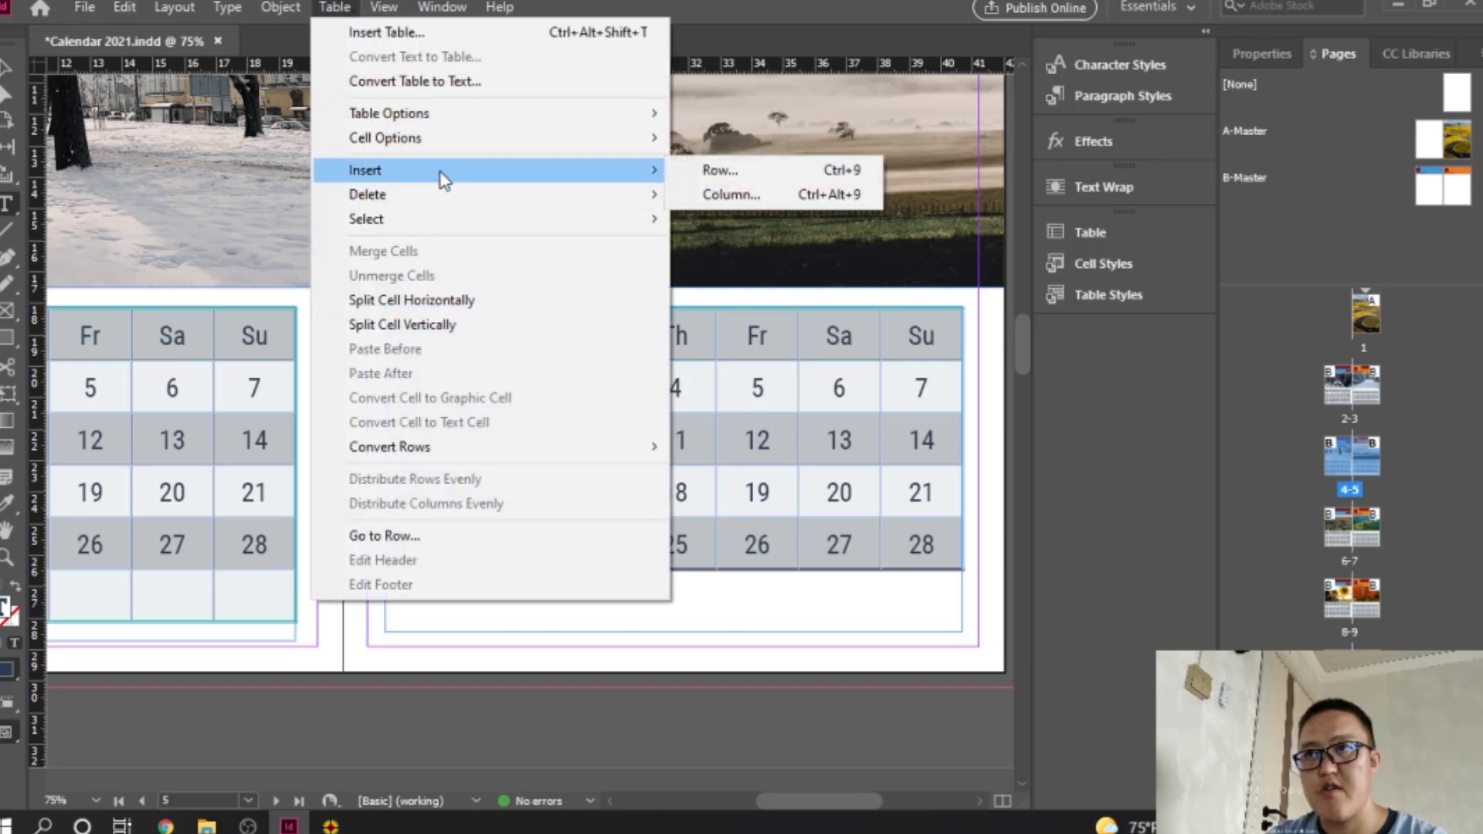
{"action": "left_click", "coordinate": [720, 173]}
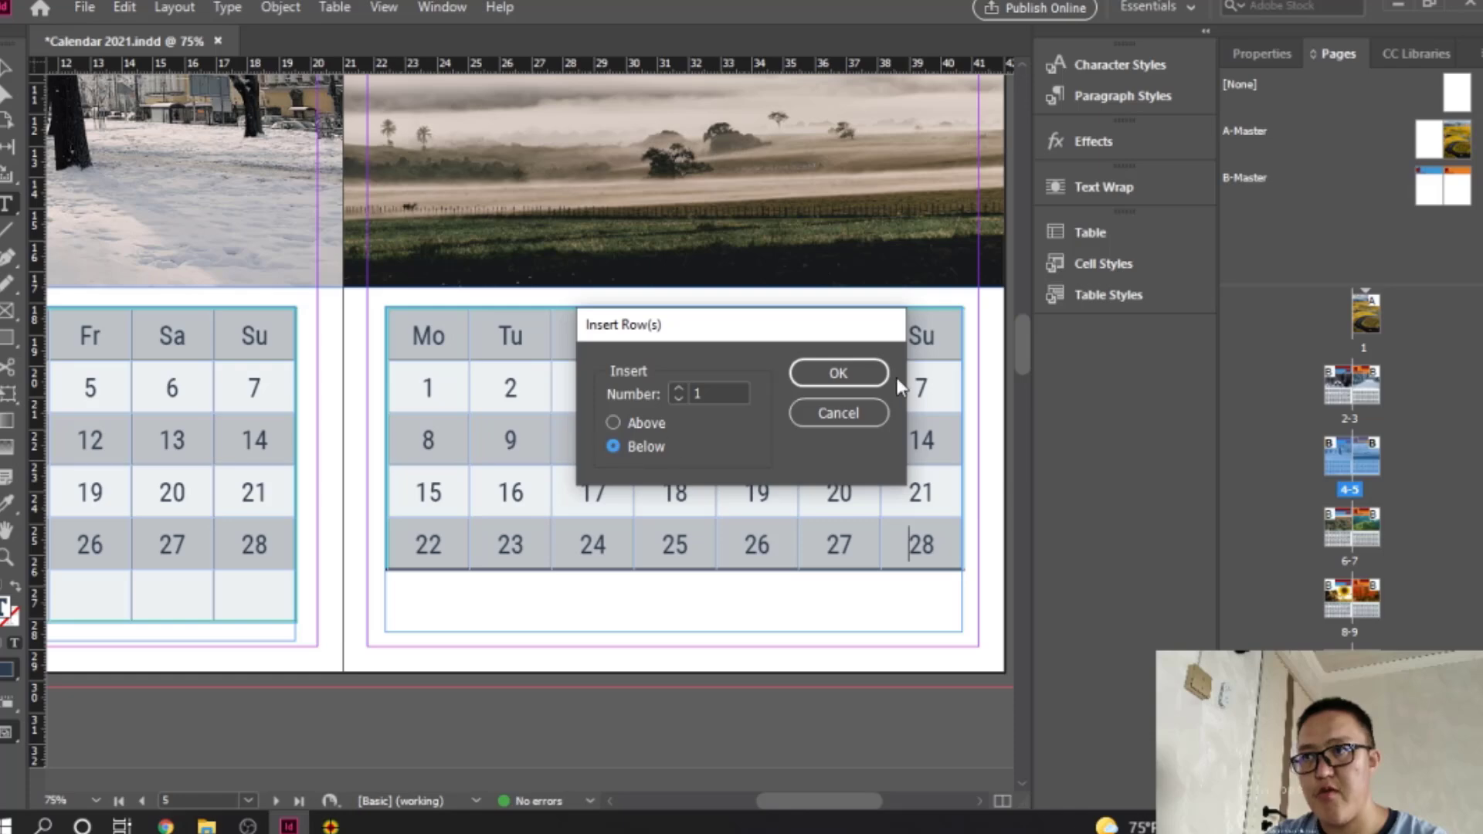
{"action": "left_click", "coordinate": [864, 374]}
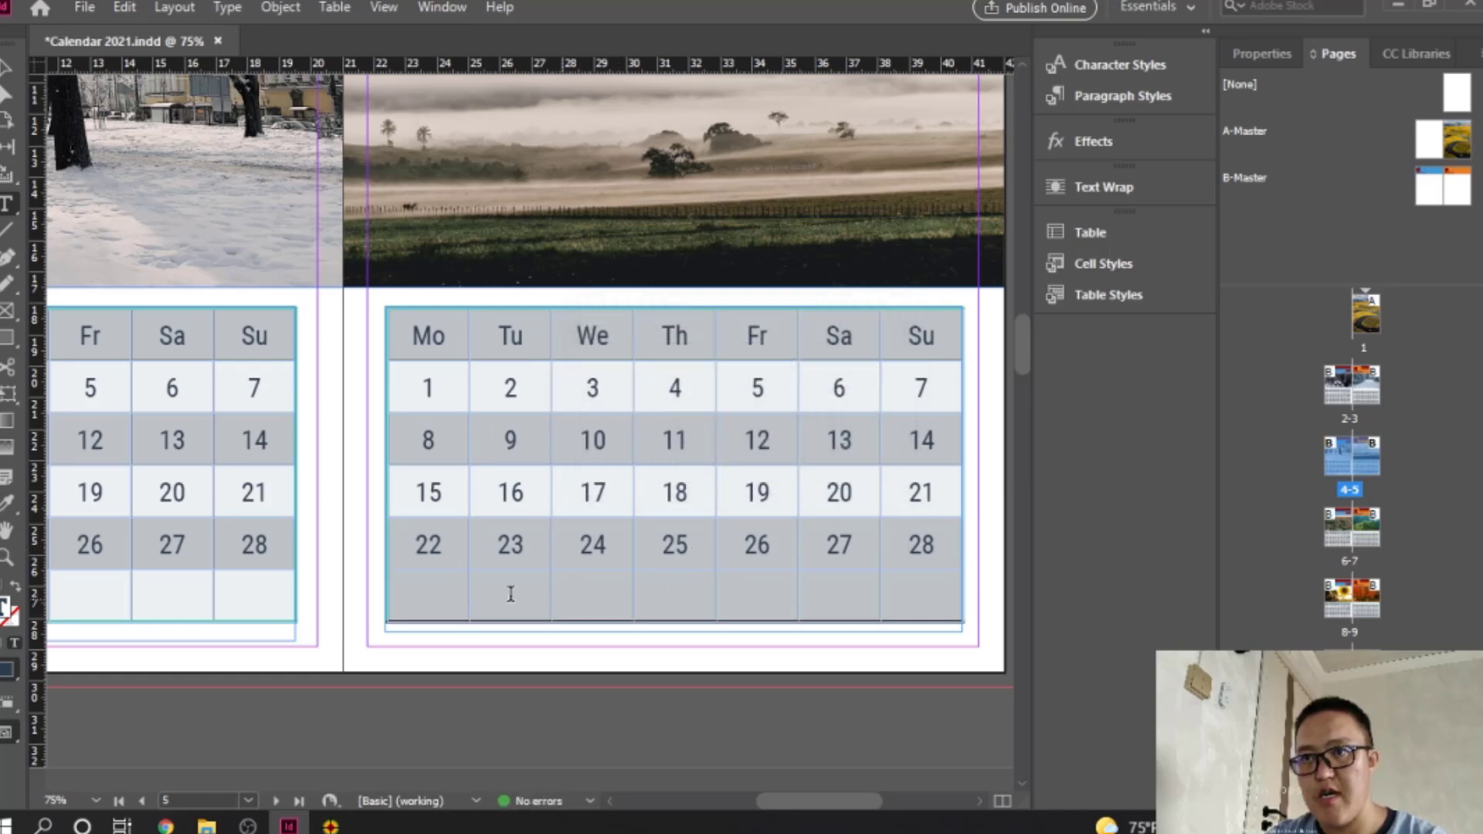
Step: Try to copy the light fill of the March table's last row onto the new row with the Eyedropper tool, and undo it
{"action": "left_click_drag", "start_coordinate": [414, 587], "coordinate": [894, 590]}
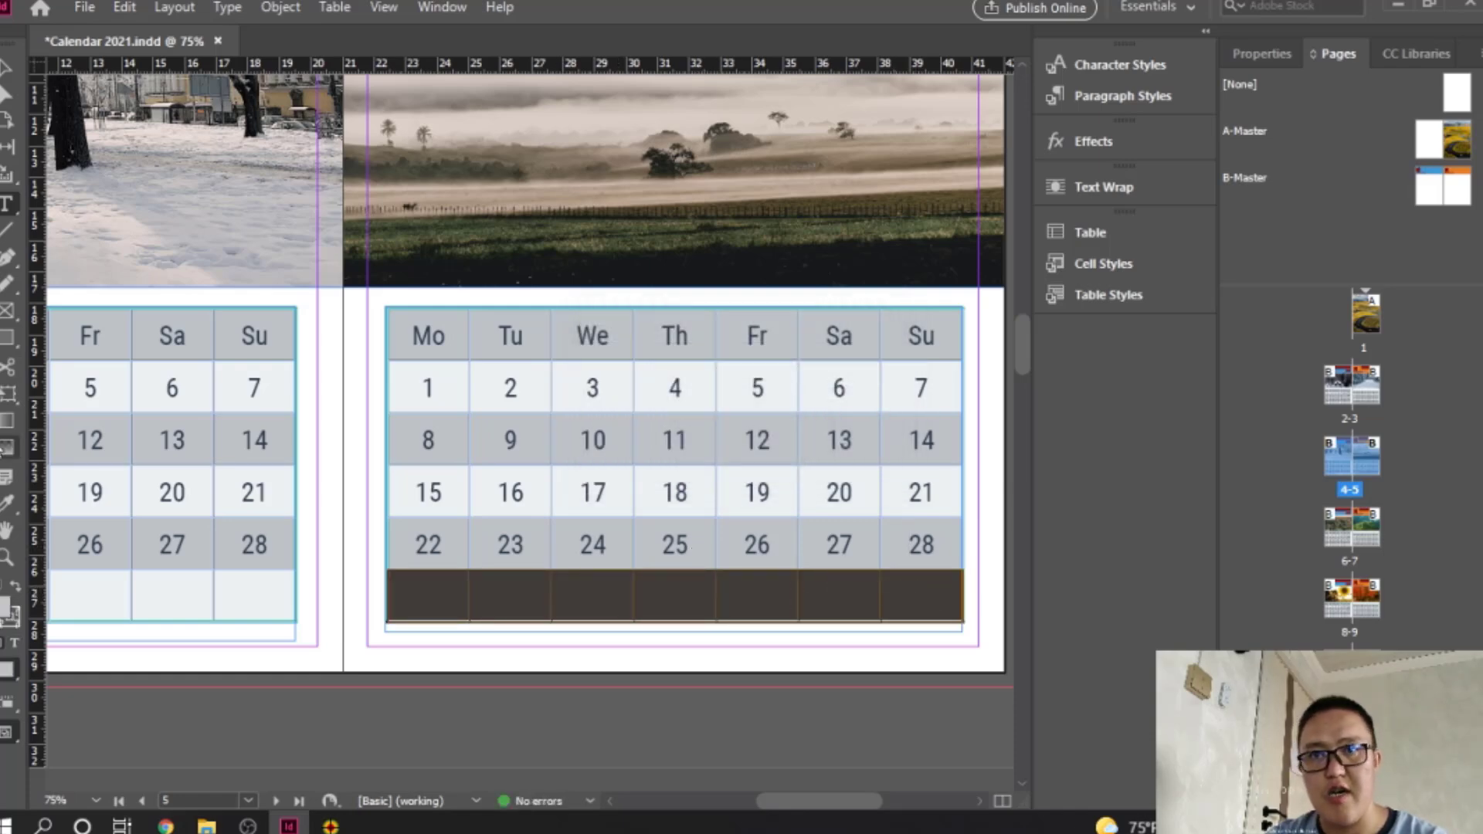
{"action": "left_click", "coordinate": [7, 503]}
{"action": "left_click", "coordinate": [259, 595]}
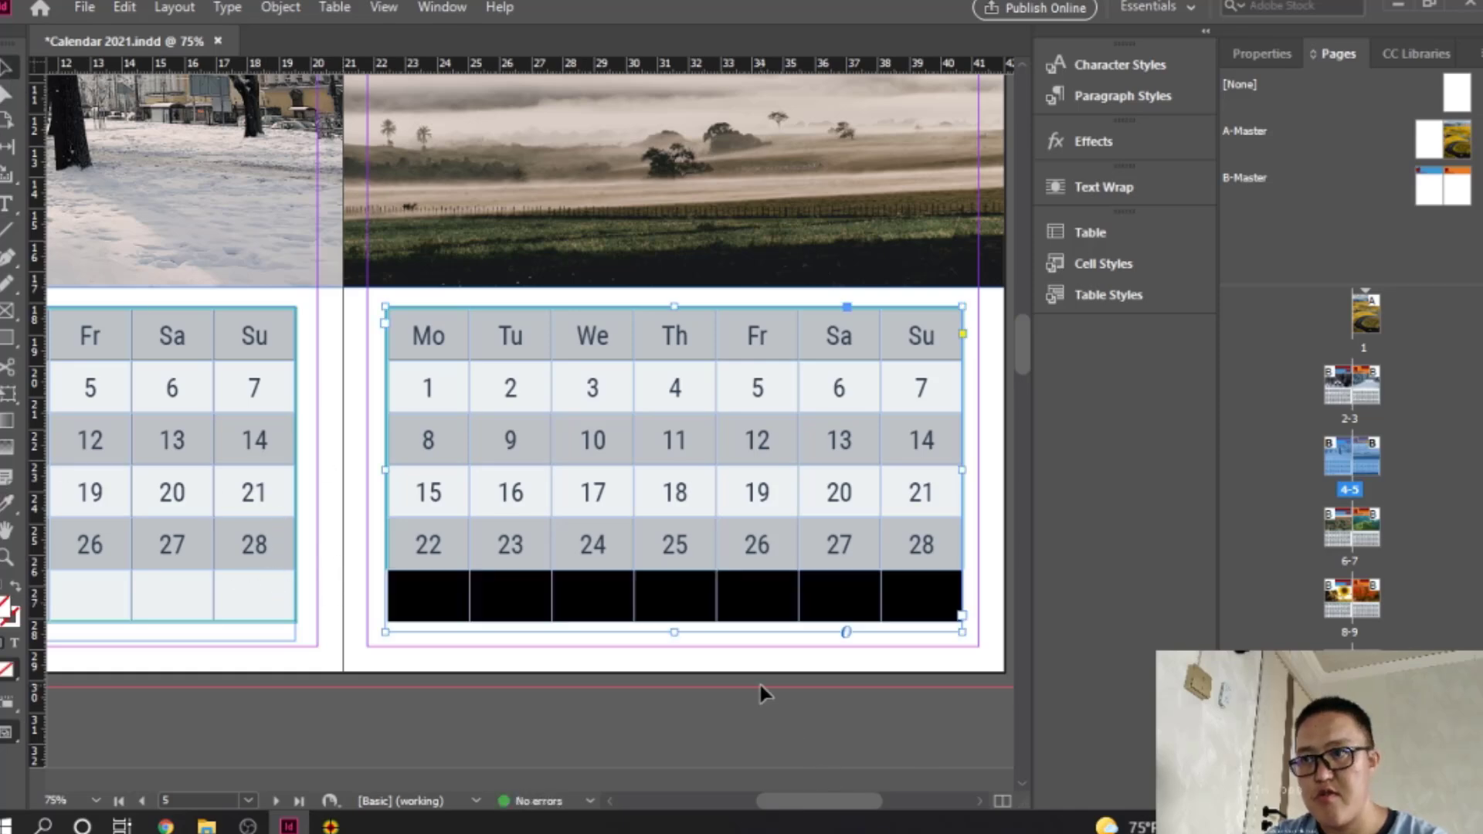
{"action": "left_click", "coordinate": [441, 697]}
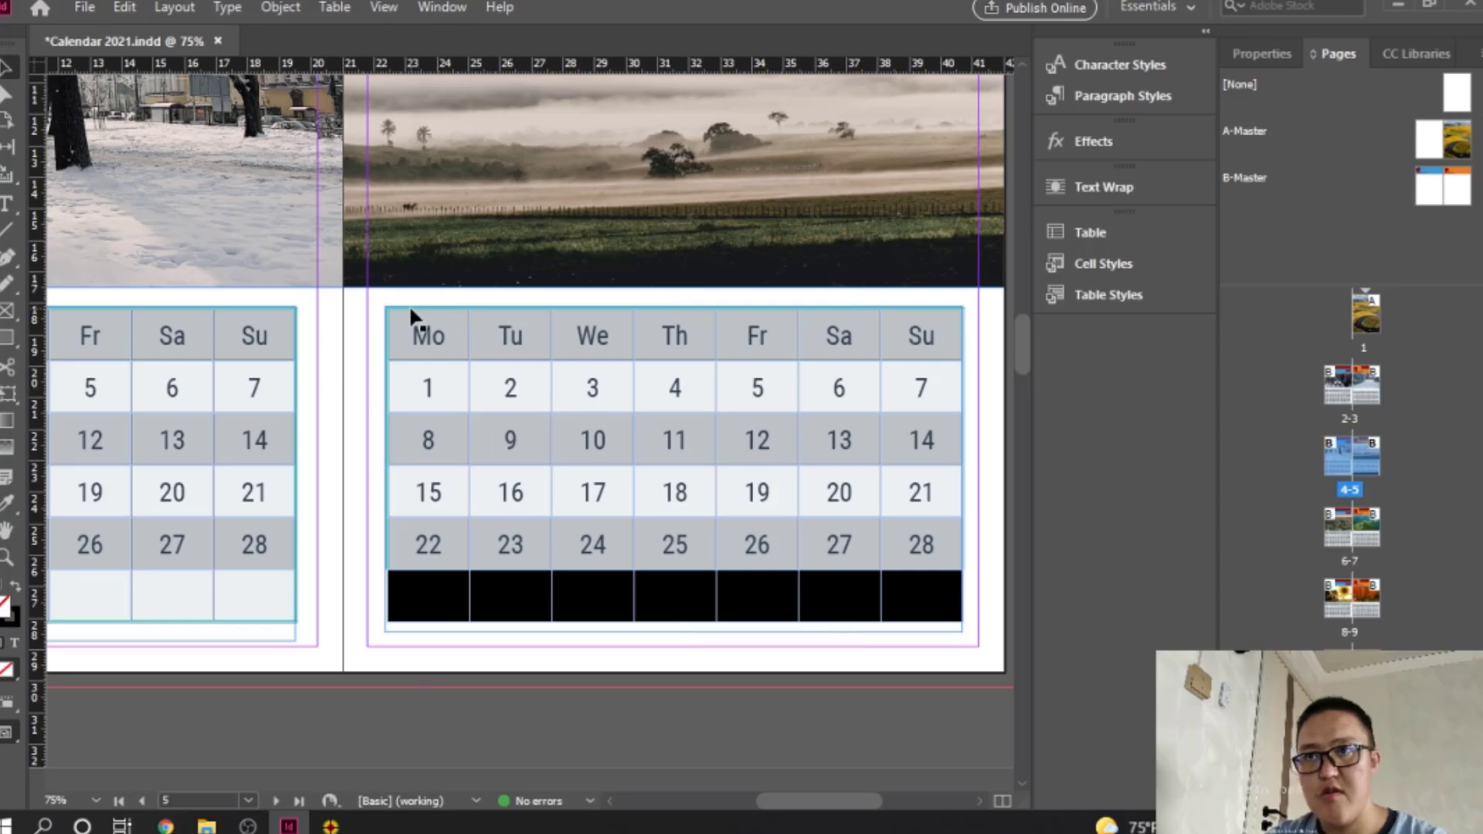
{"action": "key", "text": "t"}
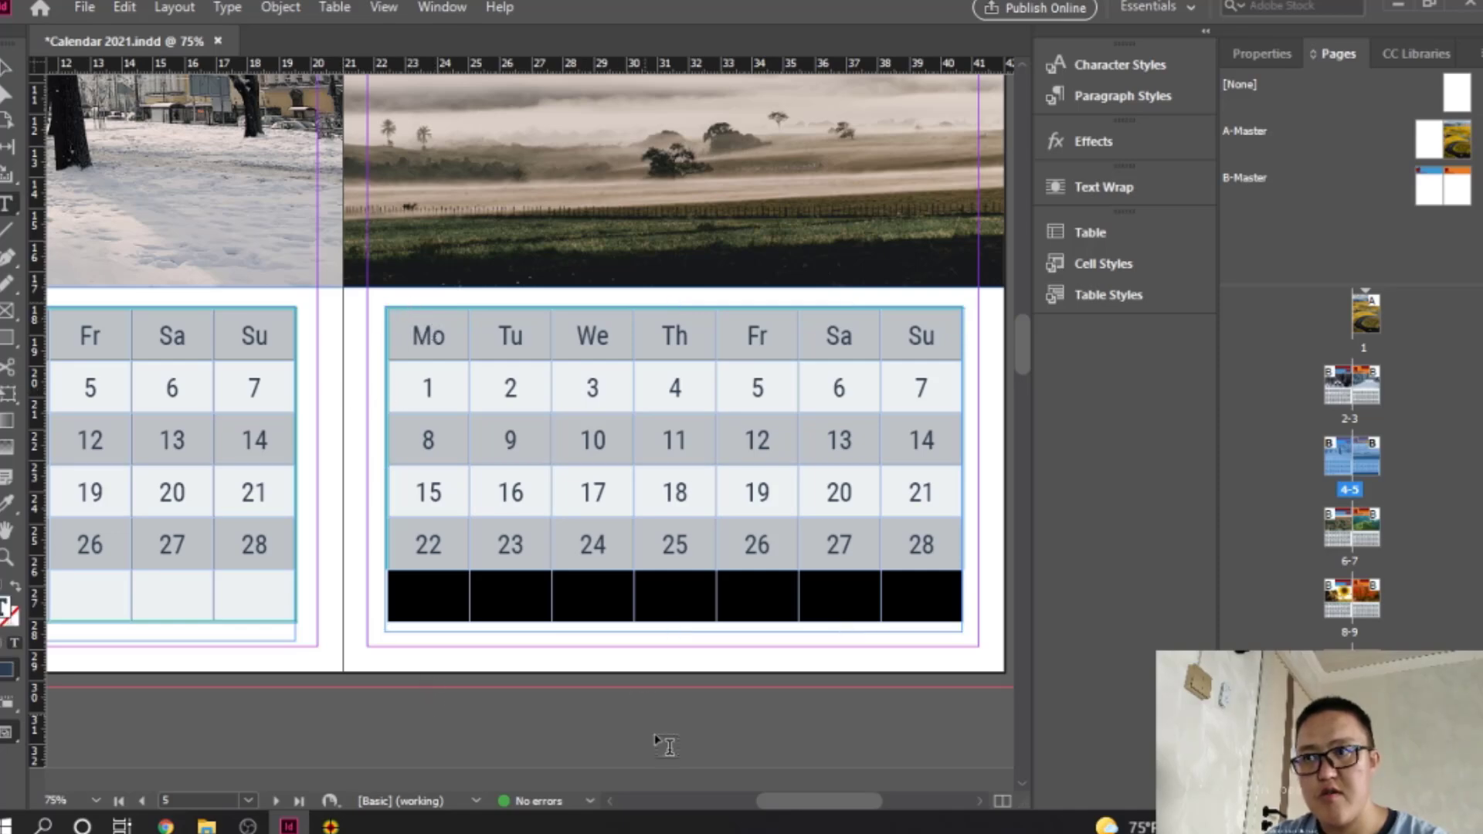
{"action": "left_click", "coordinate": [17, 71]}
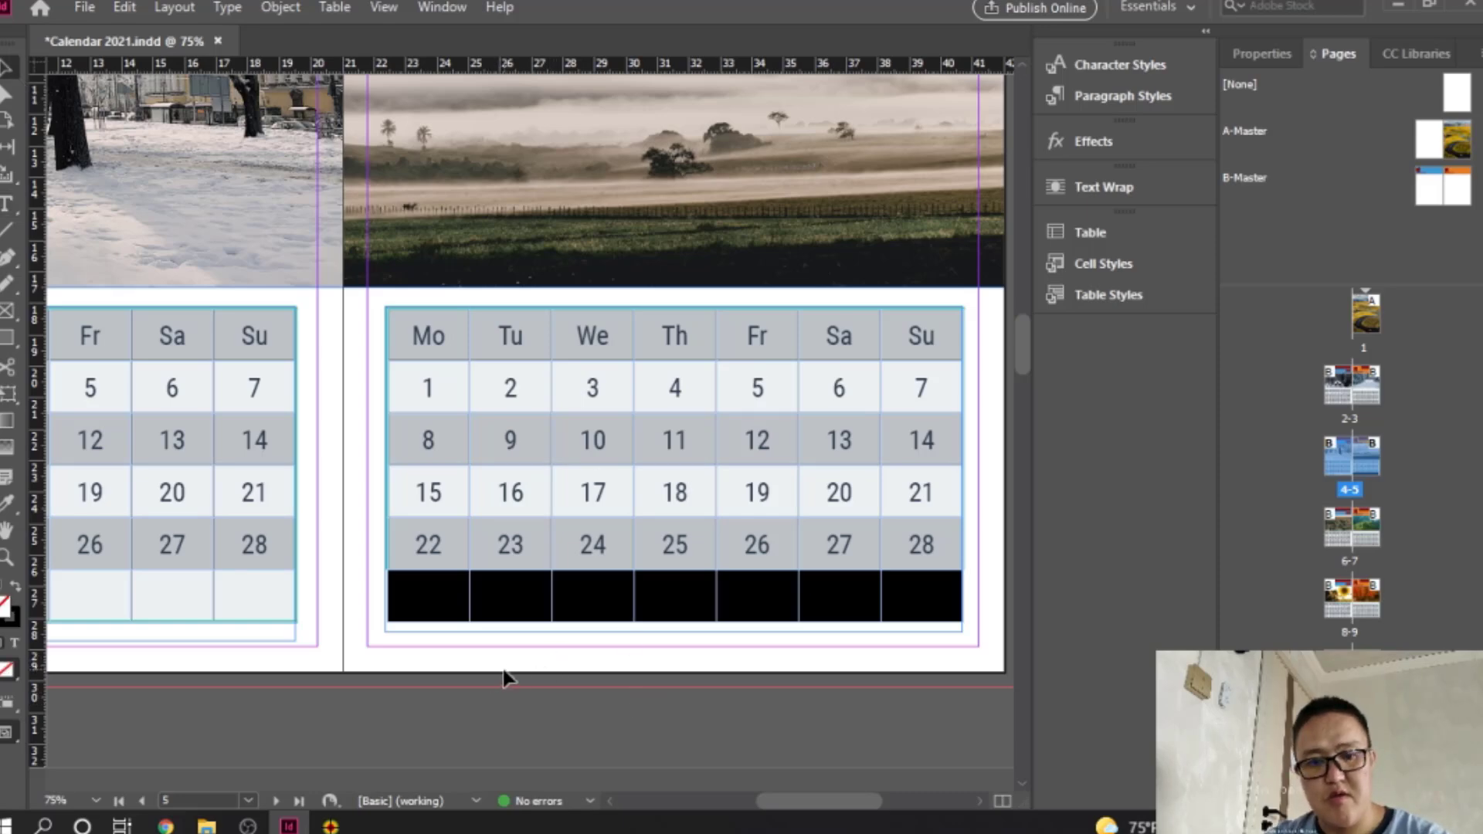
{"action": "left_click", "coordinate": [535, 656]}
{"action": "key", "text": "t"}
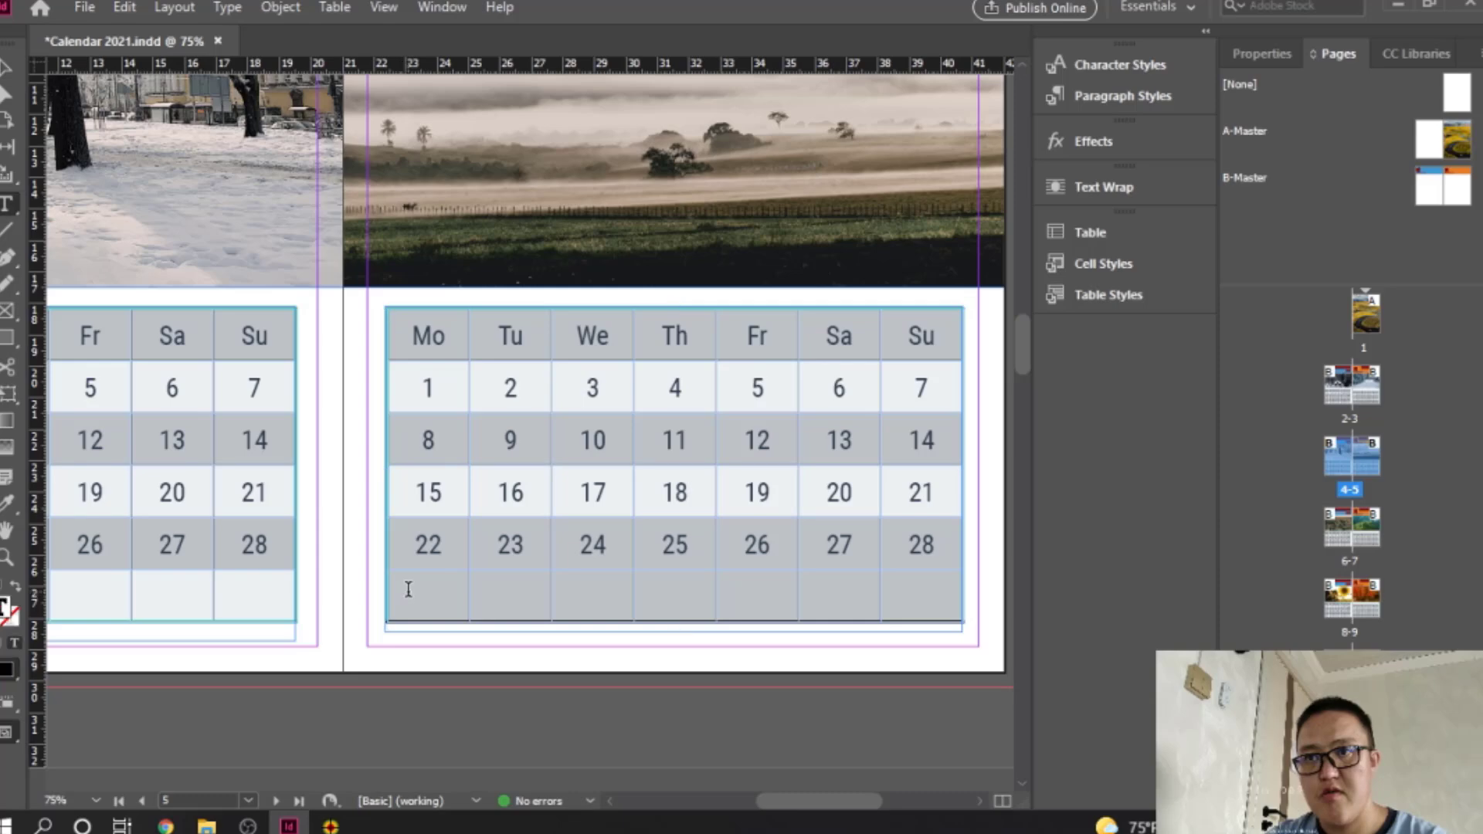
Step: Fill the April table's empty last row with the light colour #ecf1f2 sampled from the March table's last row, and save the document
{"action": "left_click", "coordinate": [6, 68]}
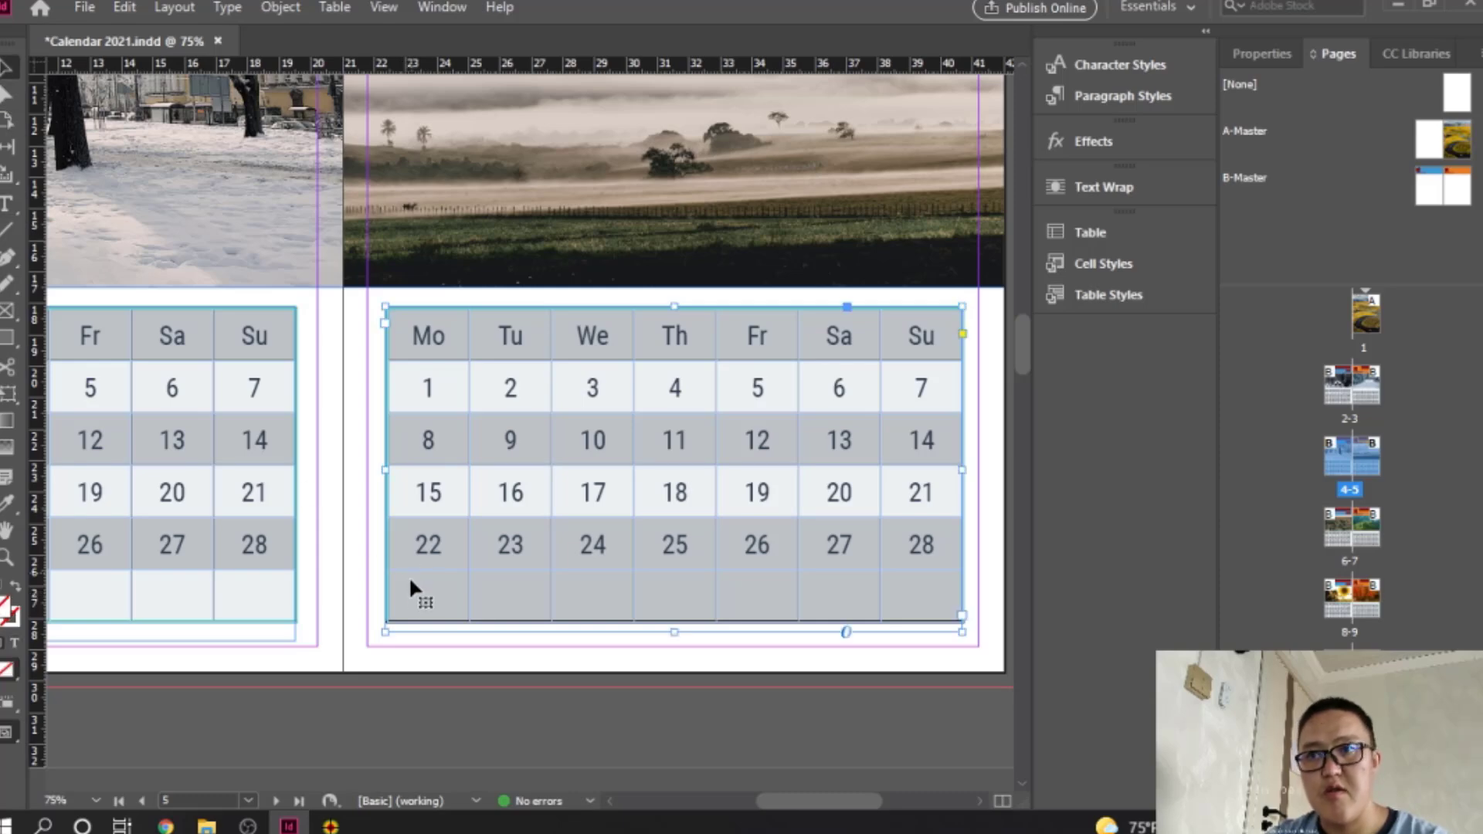
{"action": "left_click_drag", "start_coordinate": [410, 593], "coordinate": [906, 621]}
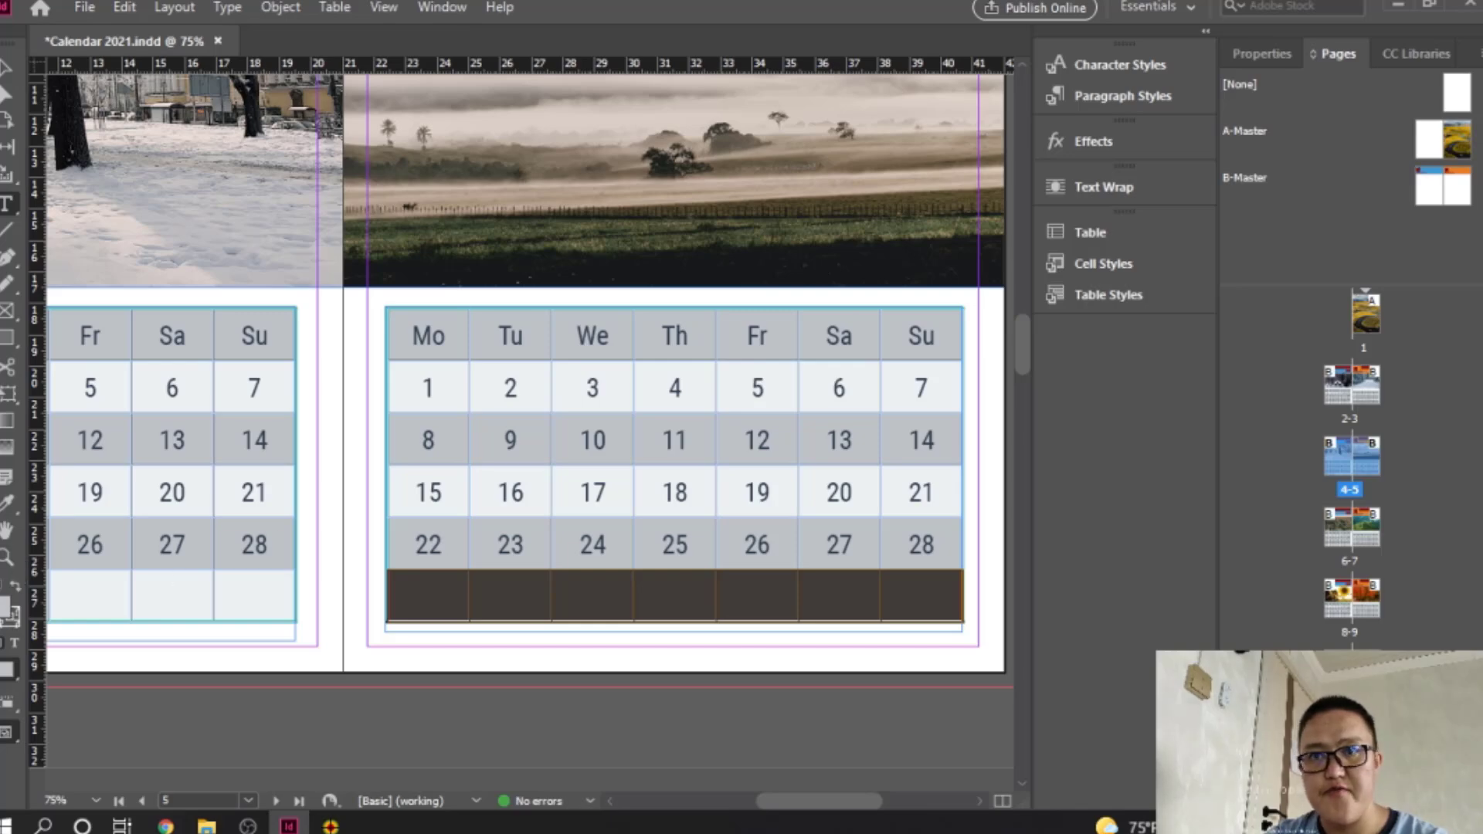
{"action": "double_click", "coordinate": [6, 614]}
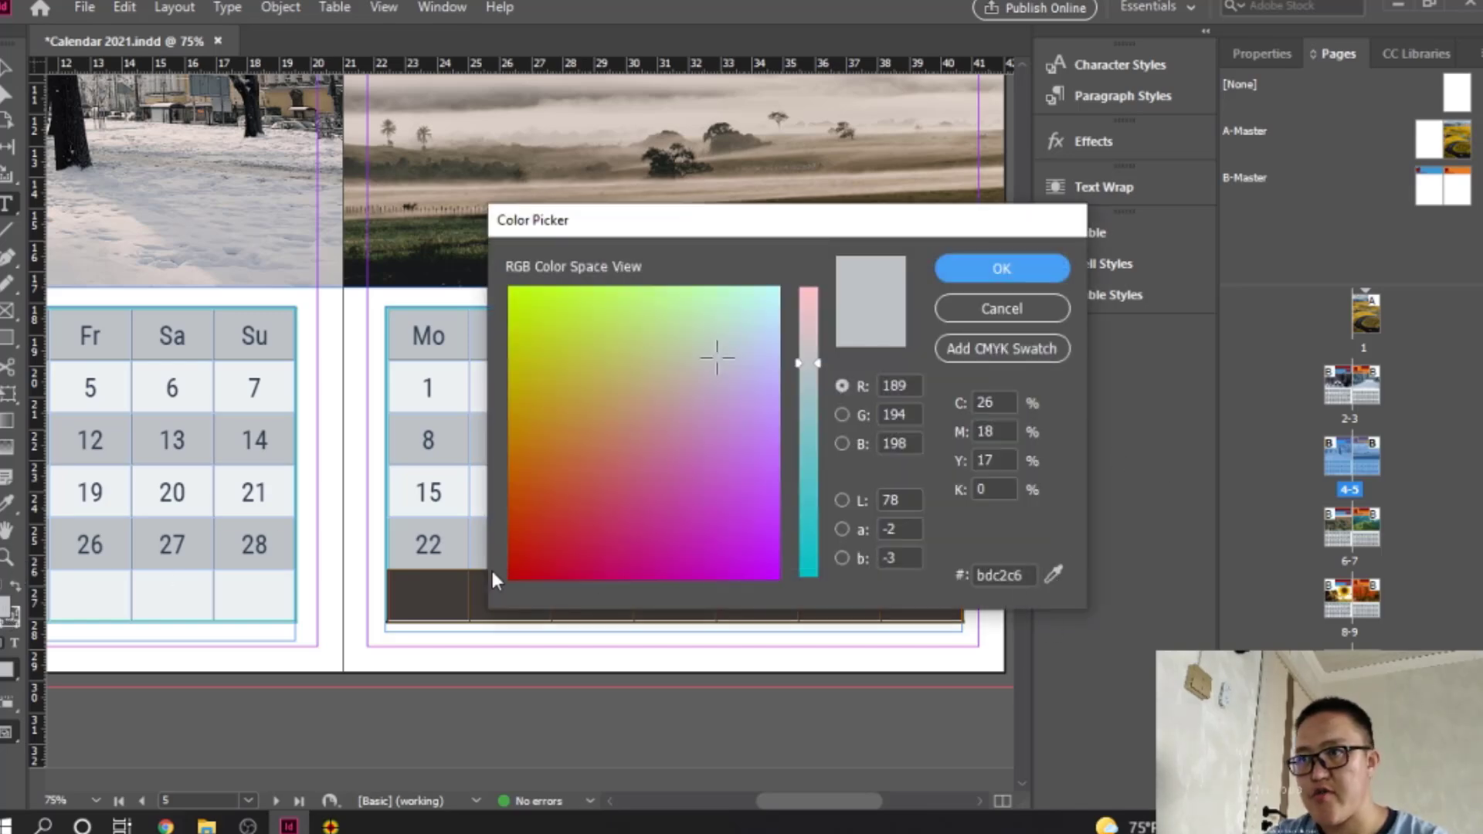
{"action": "left_click", "coordinate": [1054, 573]}
{"action": "left_click", "coordinate": [512, 570]}
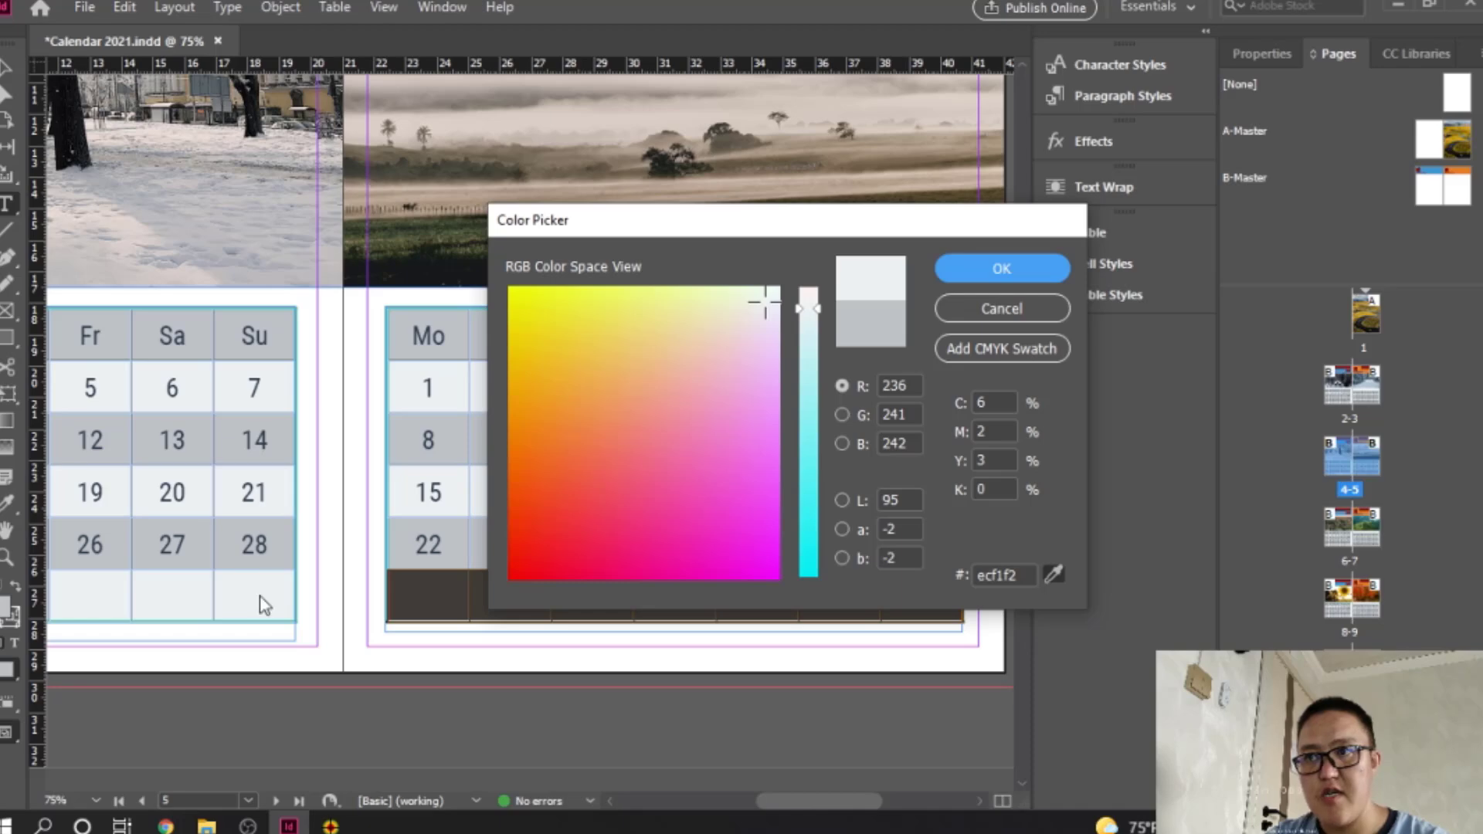
{"action": "left_click", "coordinate": [952, 277]}
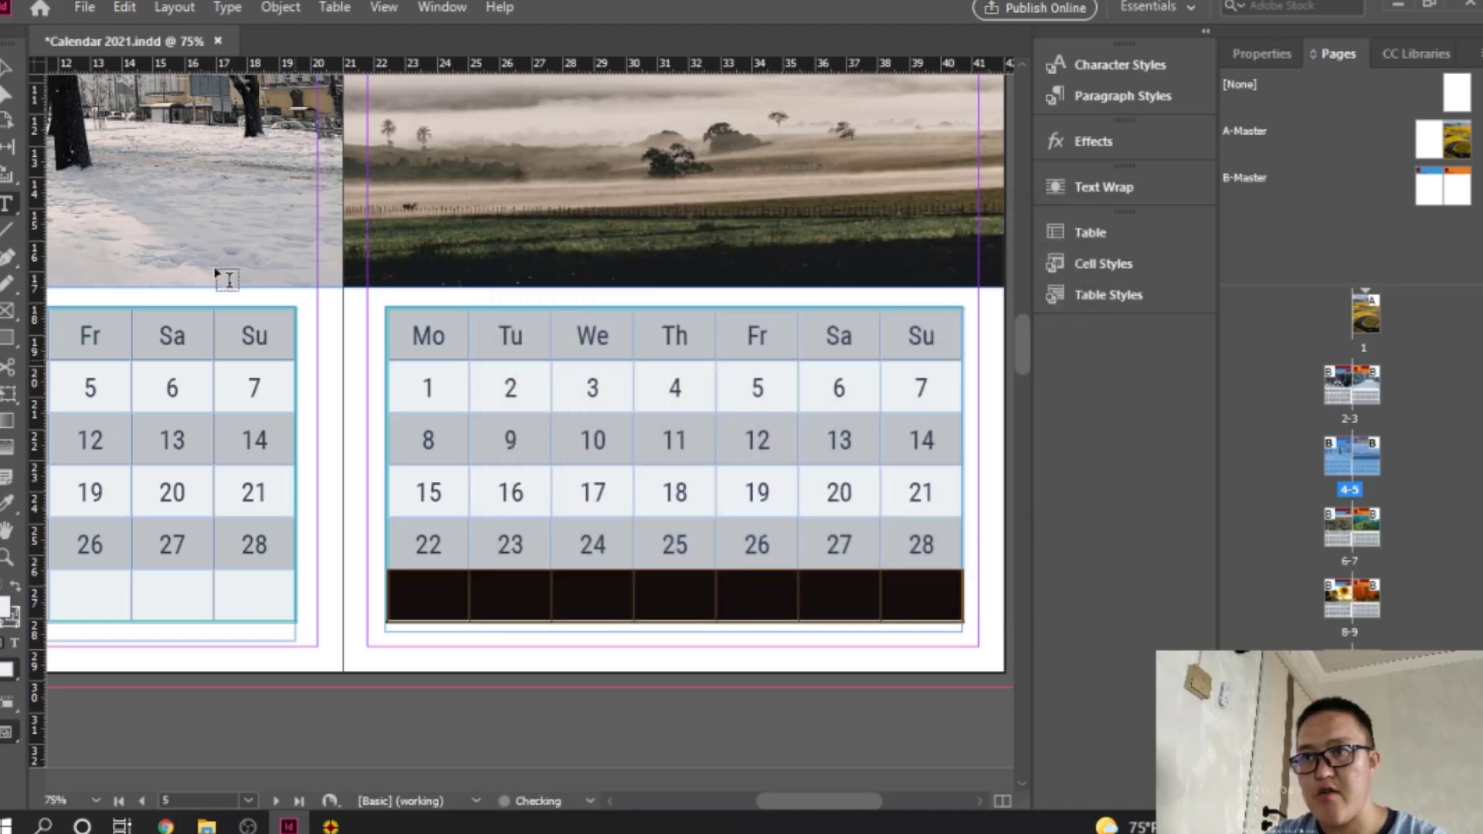
{"action": "left_click", "coordinate": [423, 347]}
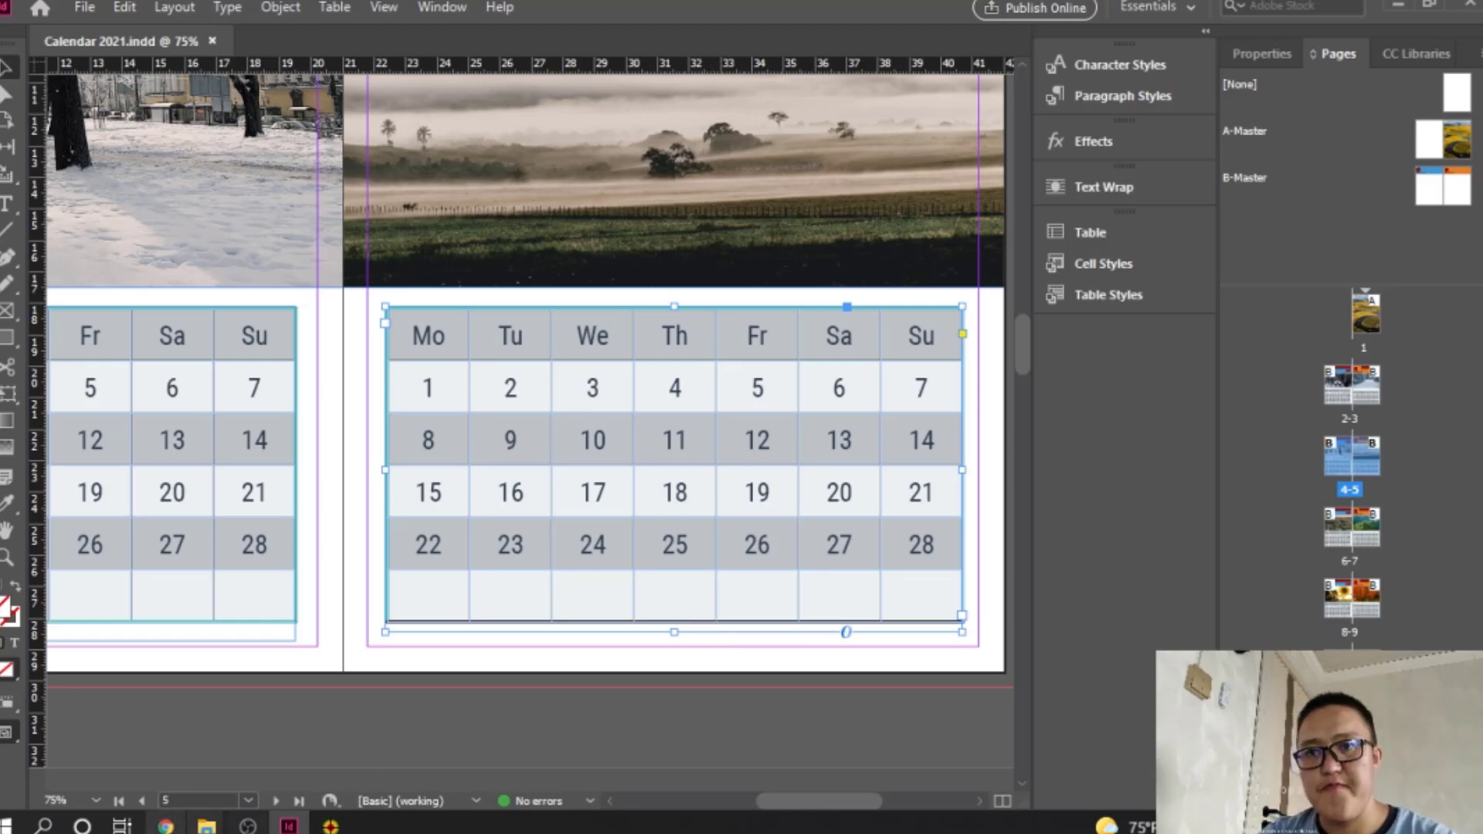
Step: Copy the April 2021 weekday and date grid from the timeanddate page in the browser and paste it over all cells of the page 5 table
{"action": "left_click", "coordinate": [165, 826]}
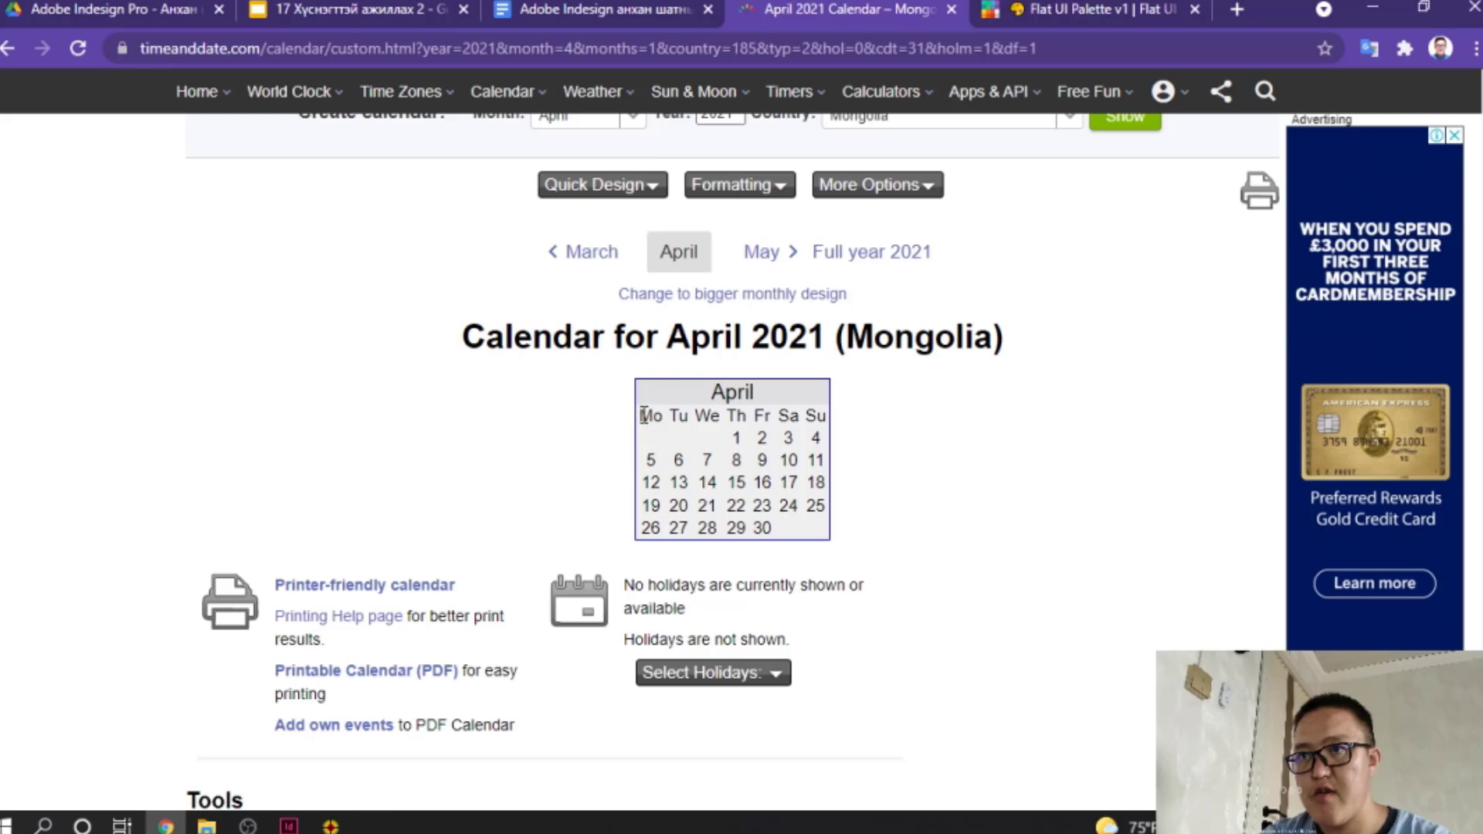
{"action": "left_click_drag", "start_coordinate": [642, 416], "coordinate": [862, 537]}
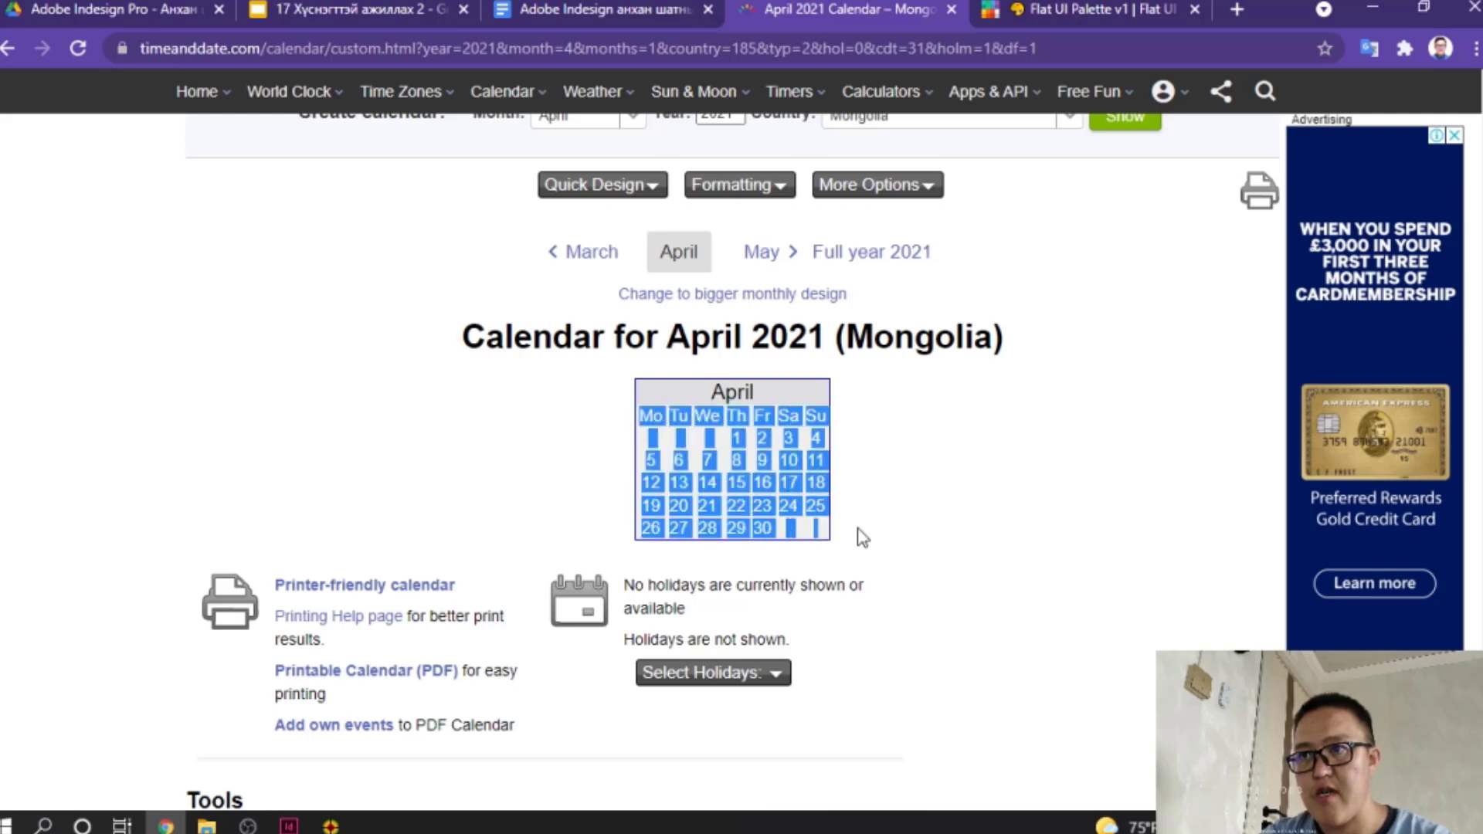
{"action": "left_click", "coordinate": [289, 827]}
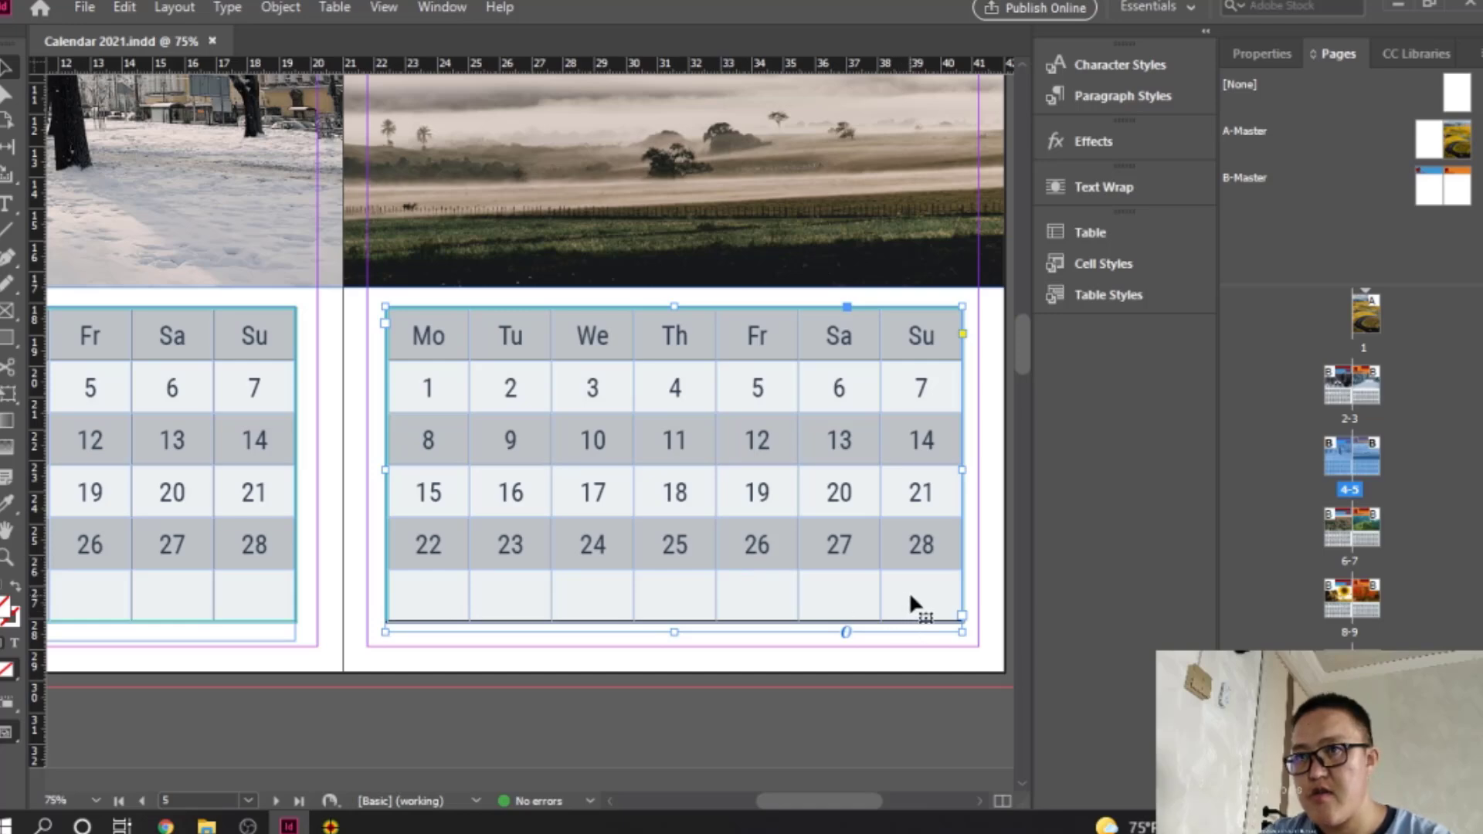
{"action": "key", "text": "t"}
{"action": "left_click_drag", "start_coordinate": [922, 596], "coordinate": [455, 356]}
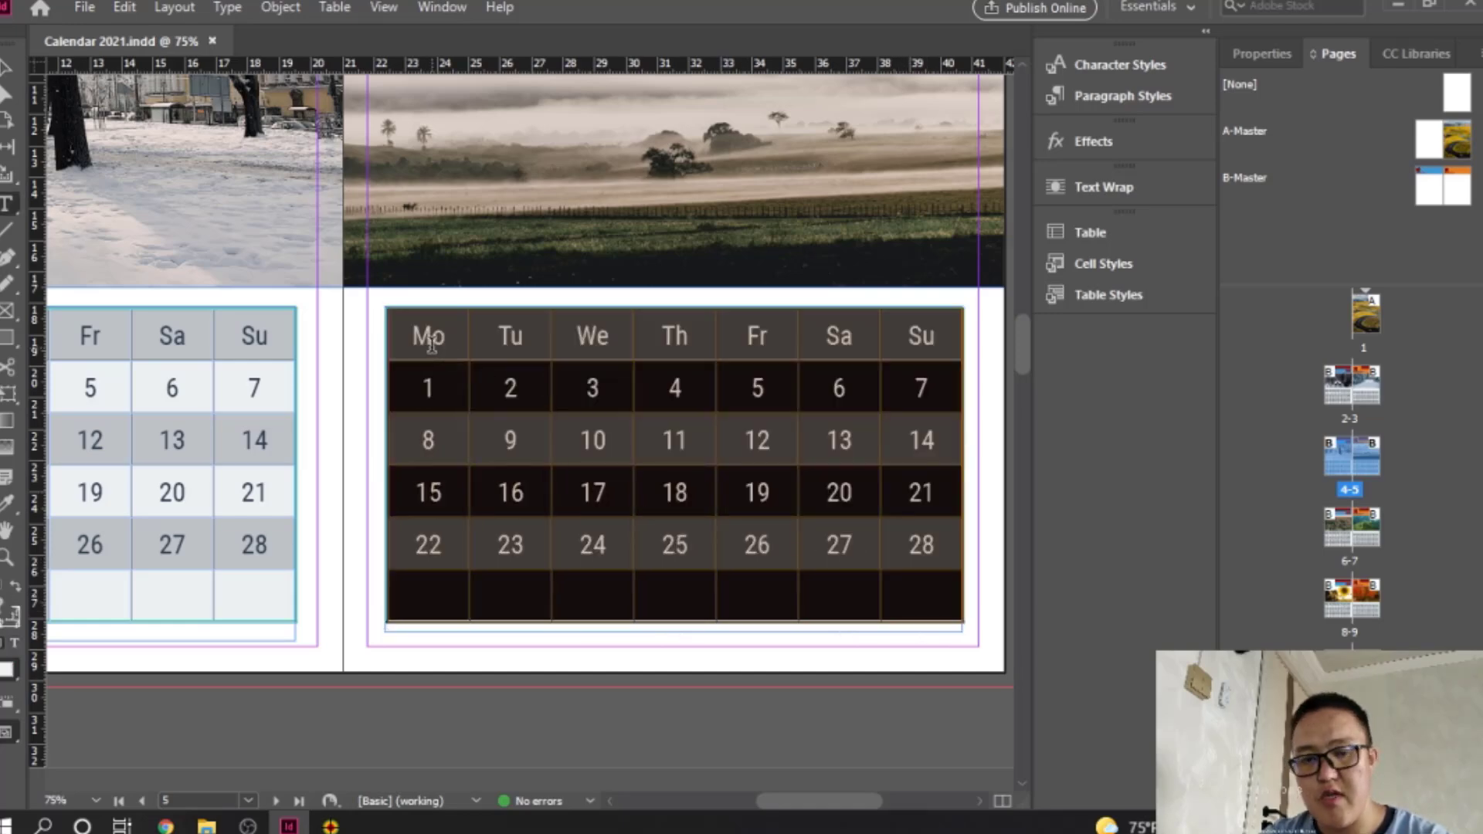
{"action": "key", "text": "ctrl+v"}
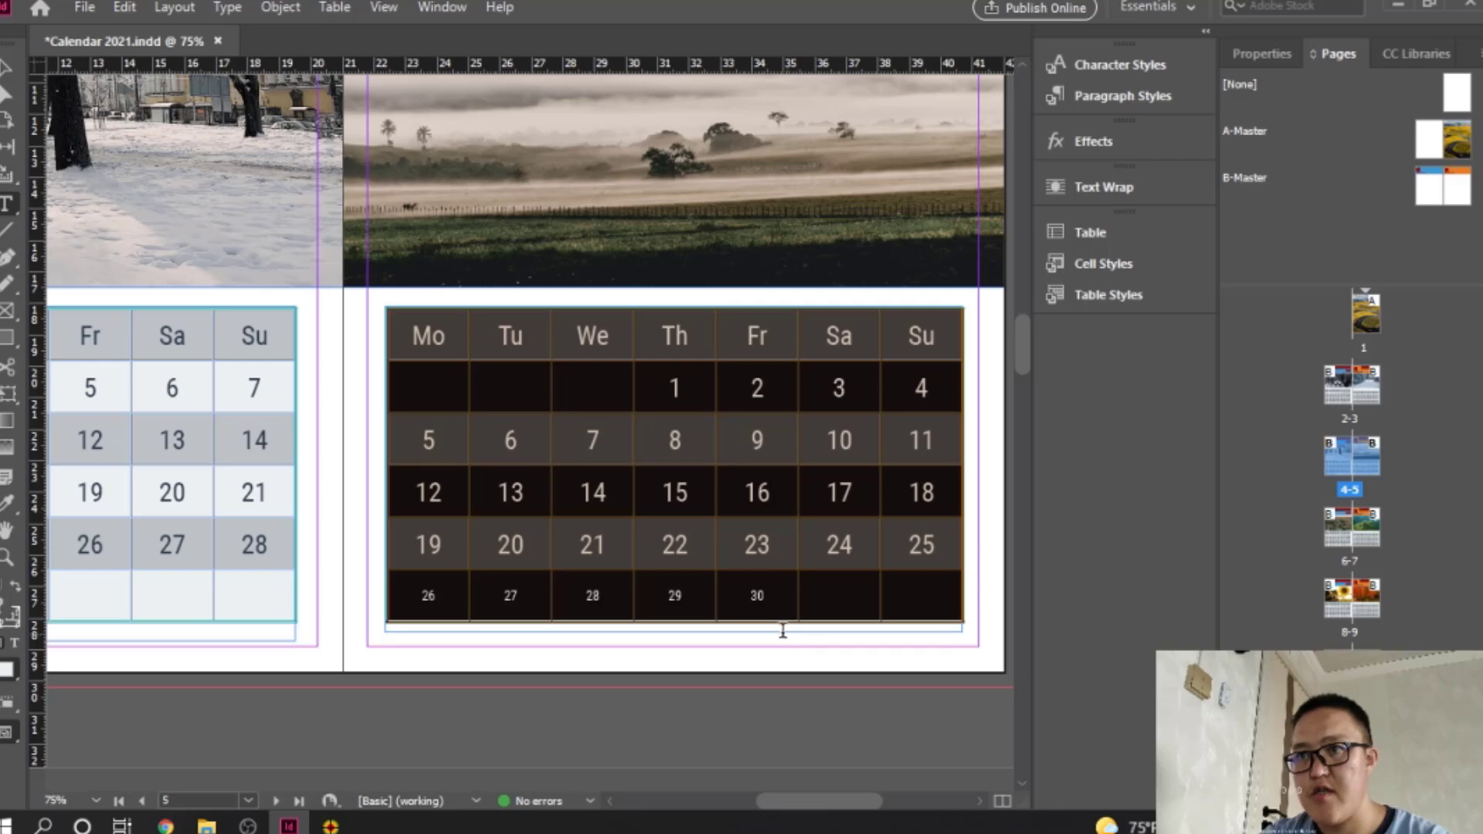
Step: Create a new cell style, Cell Style 2, from the April table's 12–18 row and apply it to that row
{"action": "left_click", "coordinate": [763, 601]}
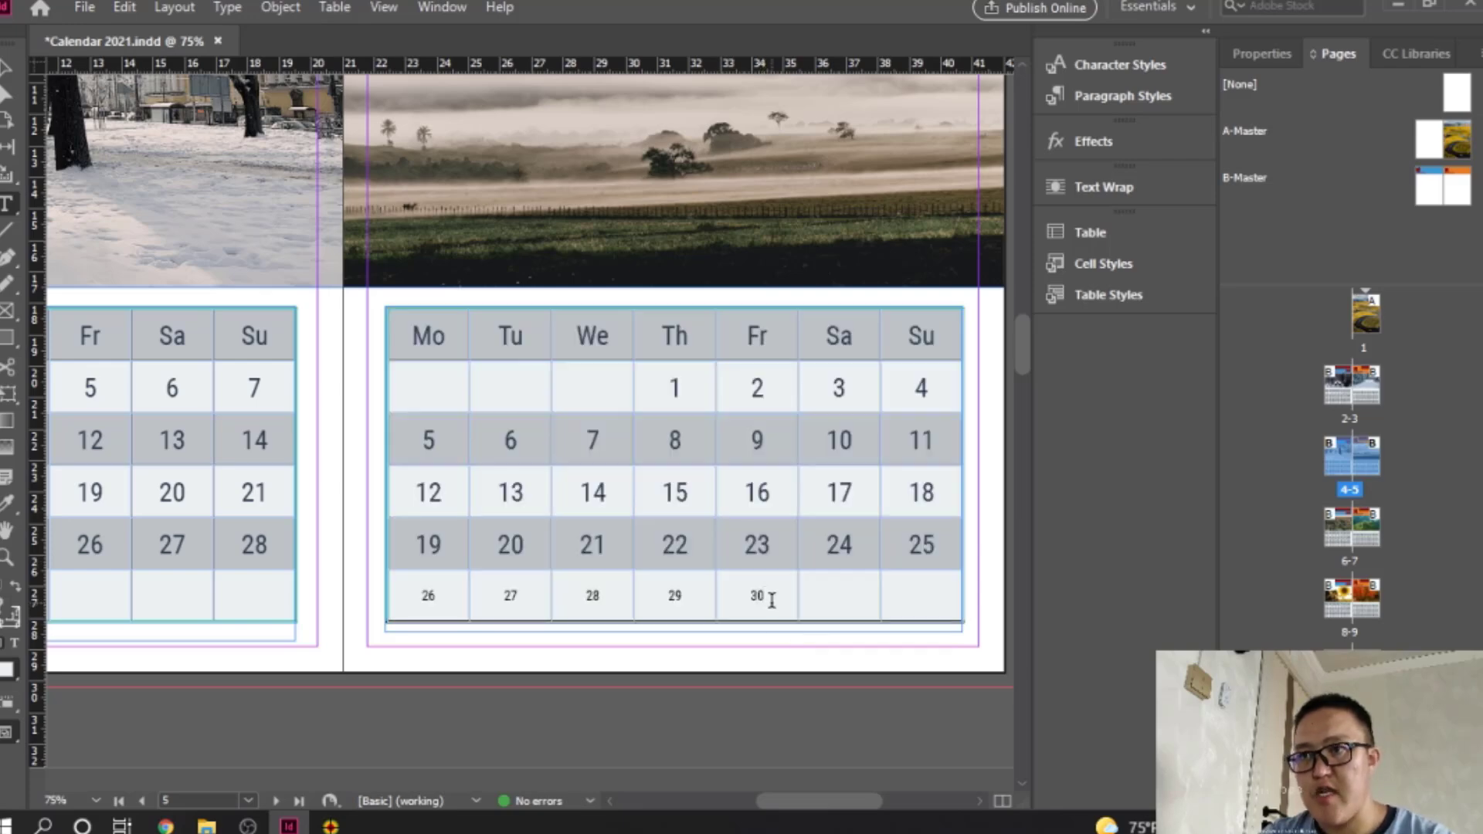
{"action": "left_click_drag", "start_coordinate": [781, 595], "coordinate": [376, 596]}
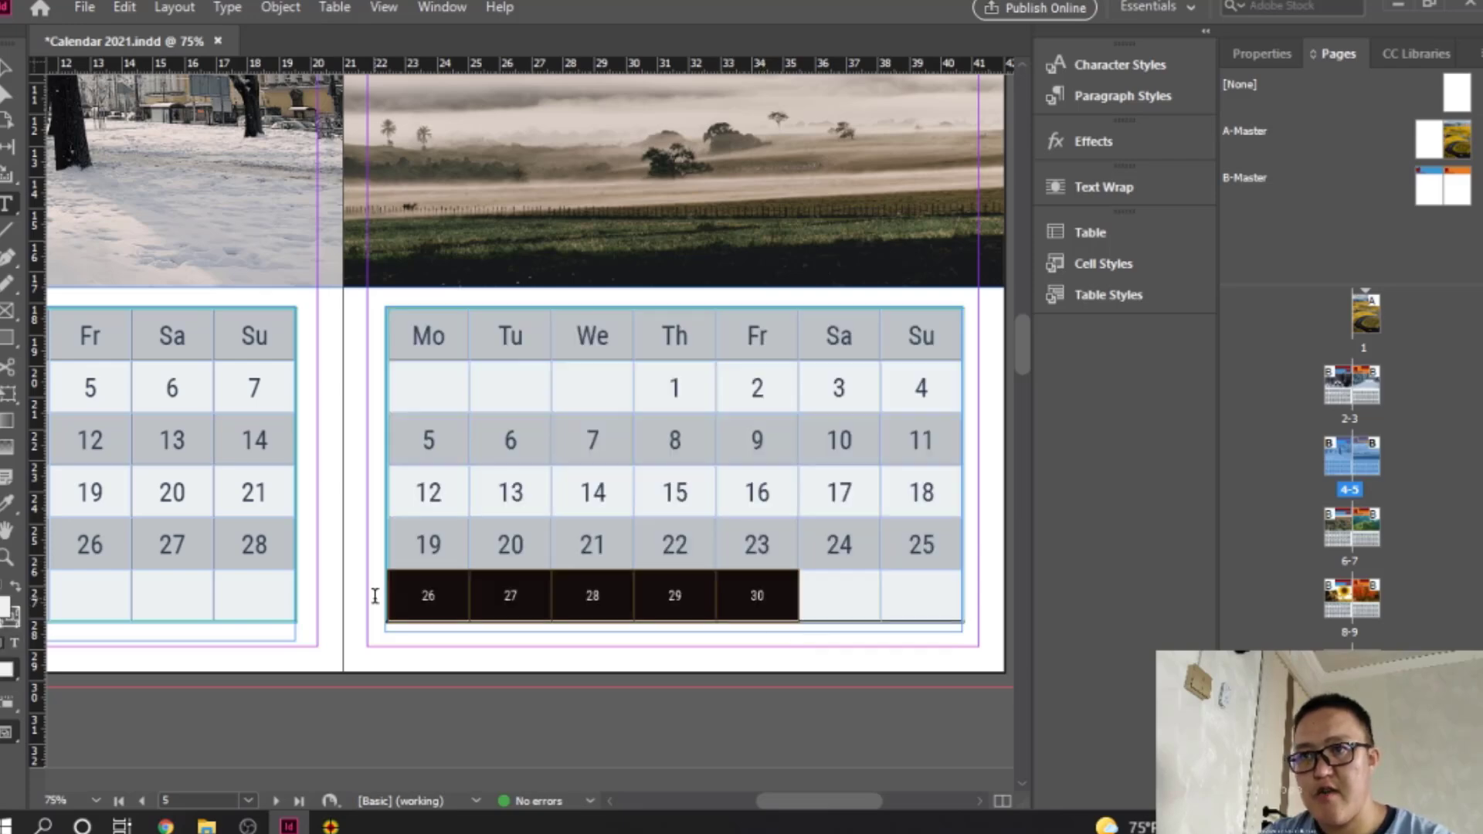
{"action": "left_click", "coordinate": [892, 556]}
{"action": "left_click_drag", "start_coordinate": [934, 545], "coordinate": [883, 544]}
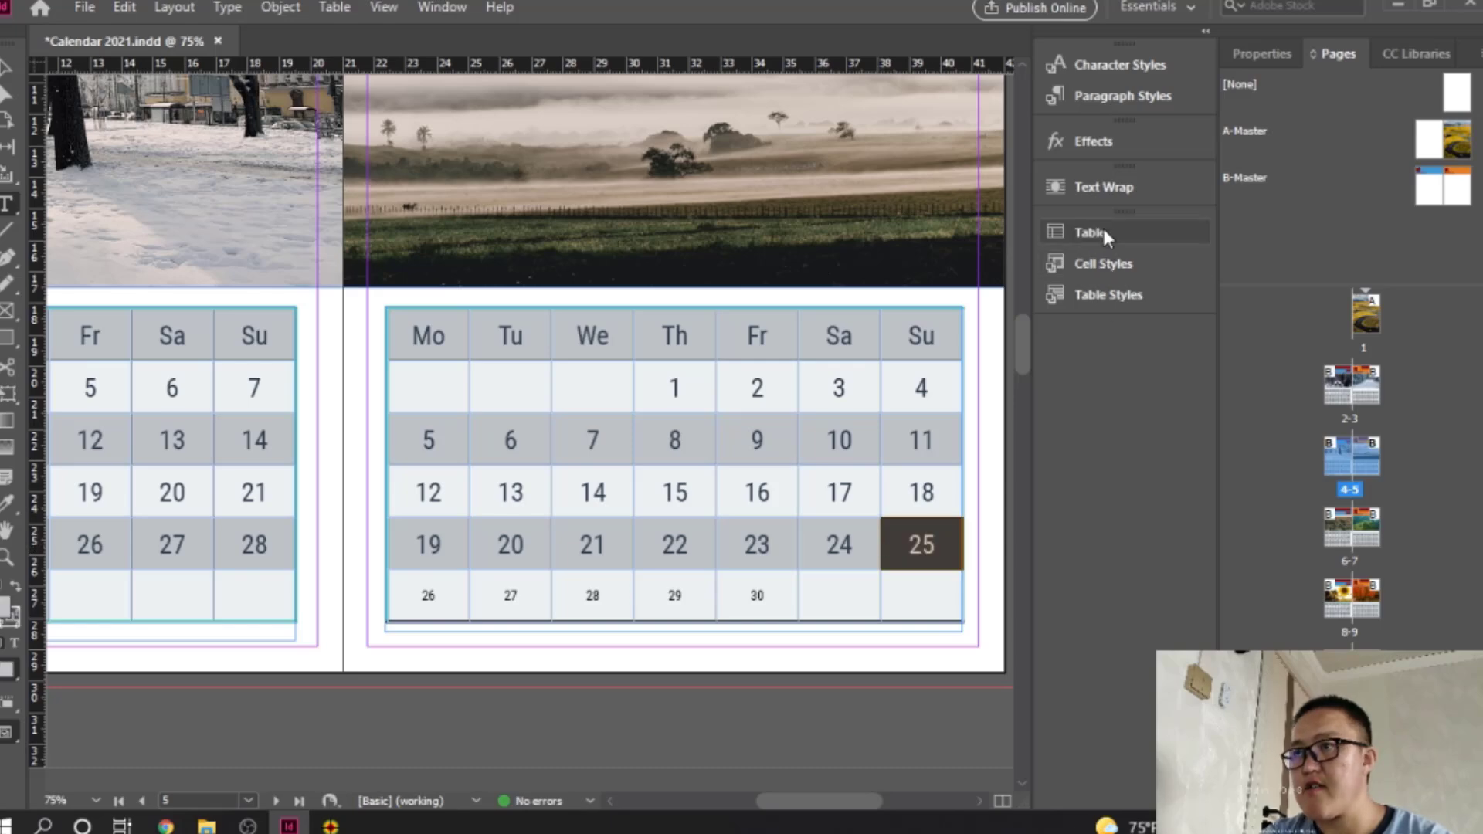
{"action": "left_click_drag", "start_coordinate": [937, 494], "coordinate": [417, 510]}
{"action": "left_click", "coordinate": [1113, 265]}
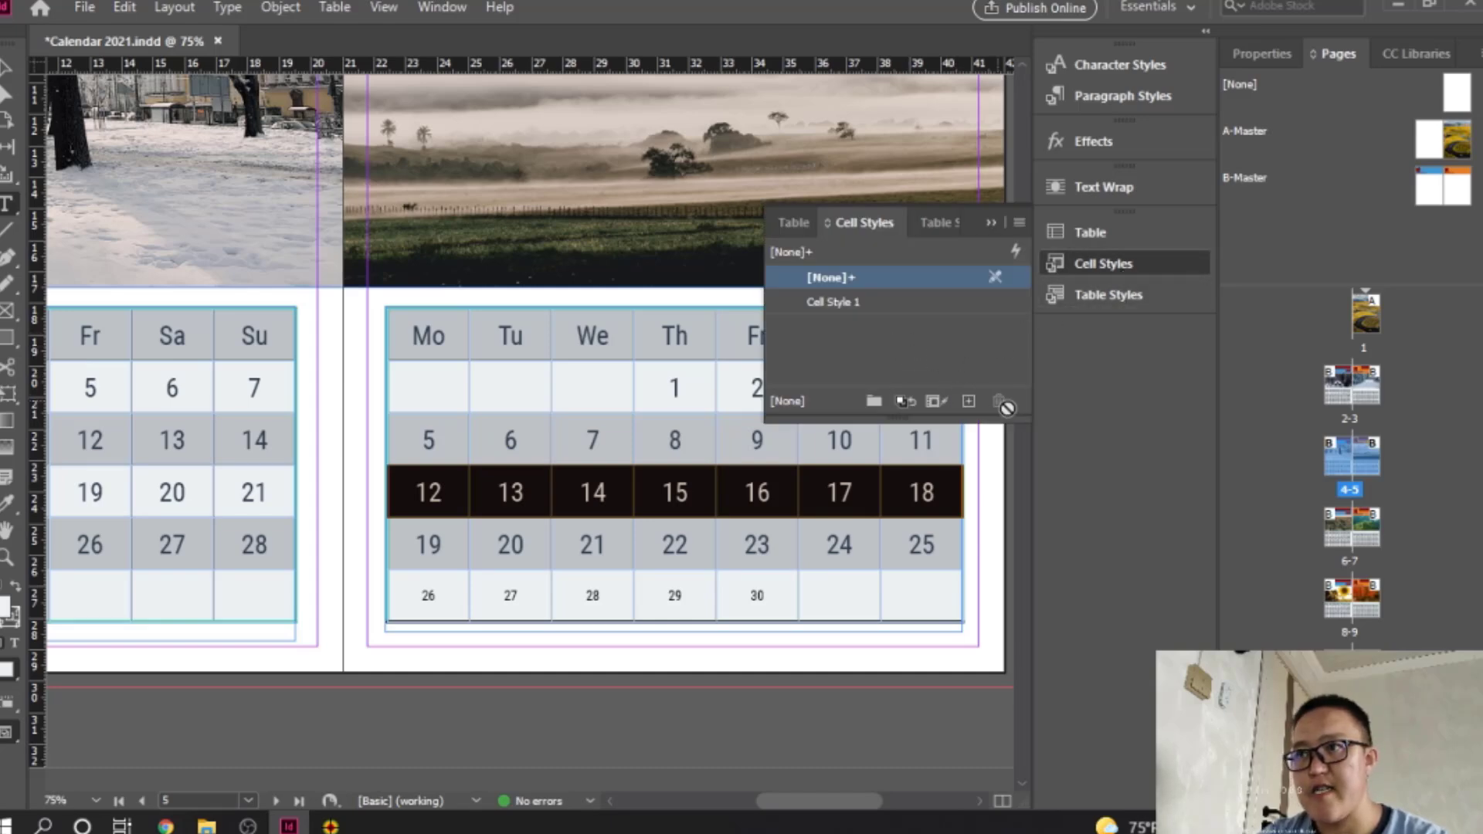
{"action": "left_click", "coordinate": [969, 400]}
{"action": "left_click", "coordinate": [879, 301]}
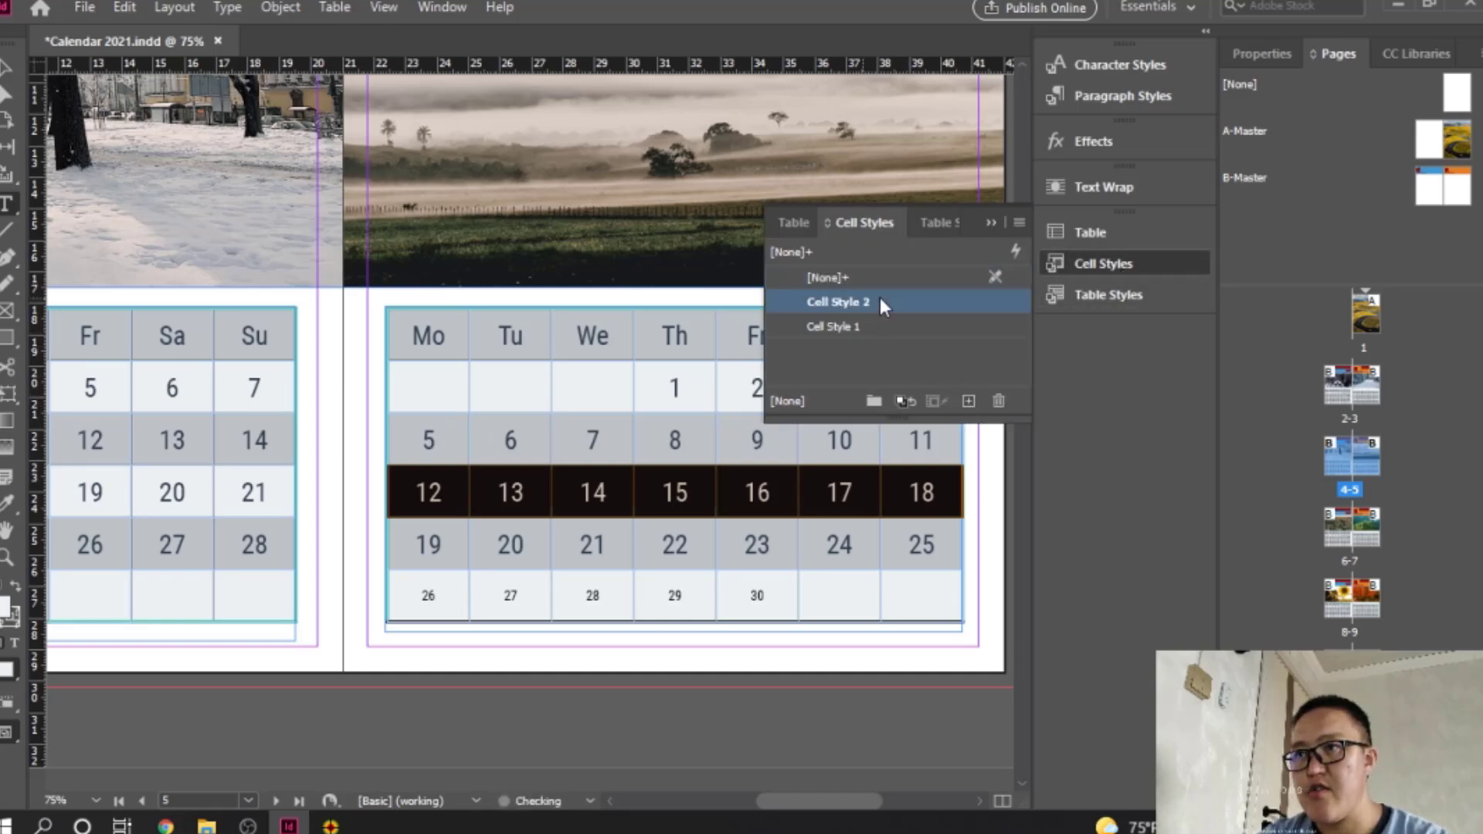
{"action": "left_click", "coordinate": [892, 300]}
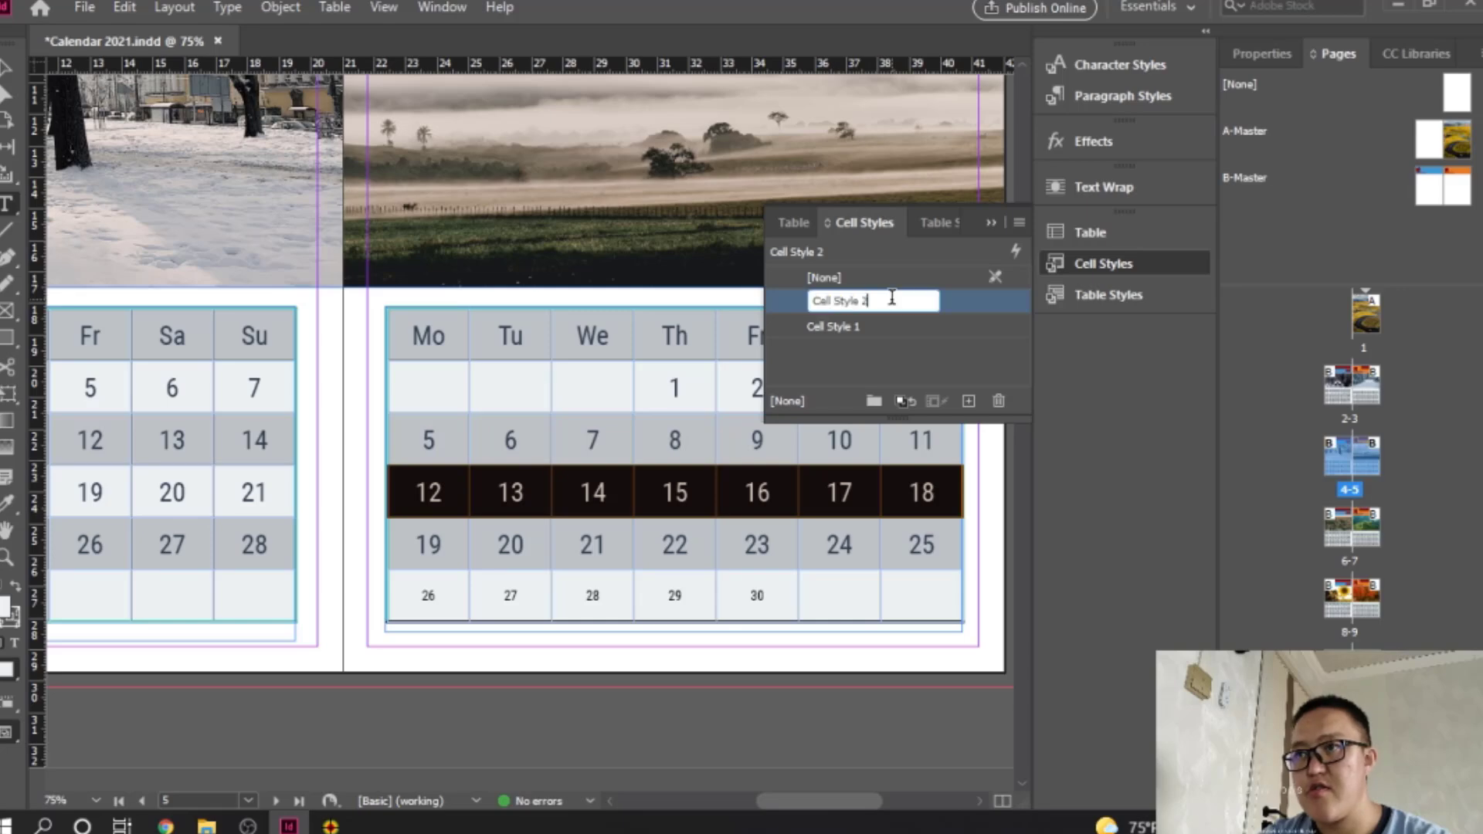
Step: Review the General, Text and Graphic options of Cell Style 2, and delete the style, replacing it with [None] and preserving formatting
{"action": "double_click", "coordinate": [975, 307]}
{"action": "left_click", "coordinate": [646, 159]}
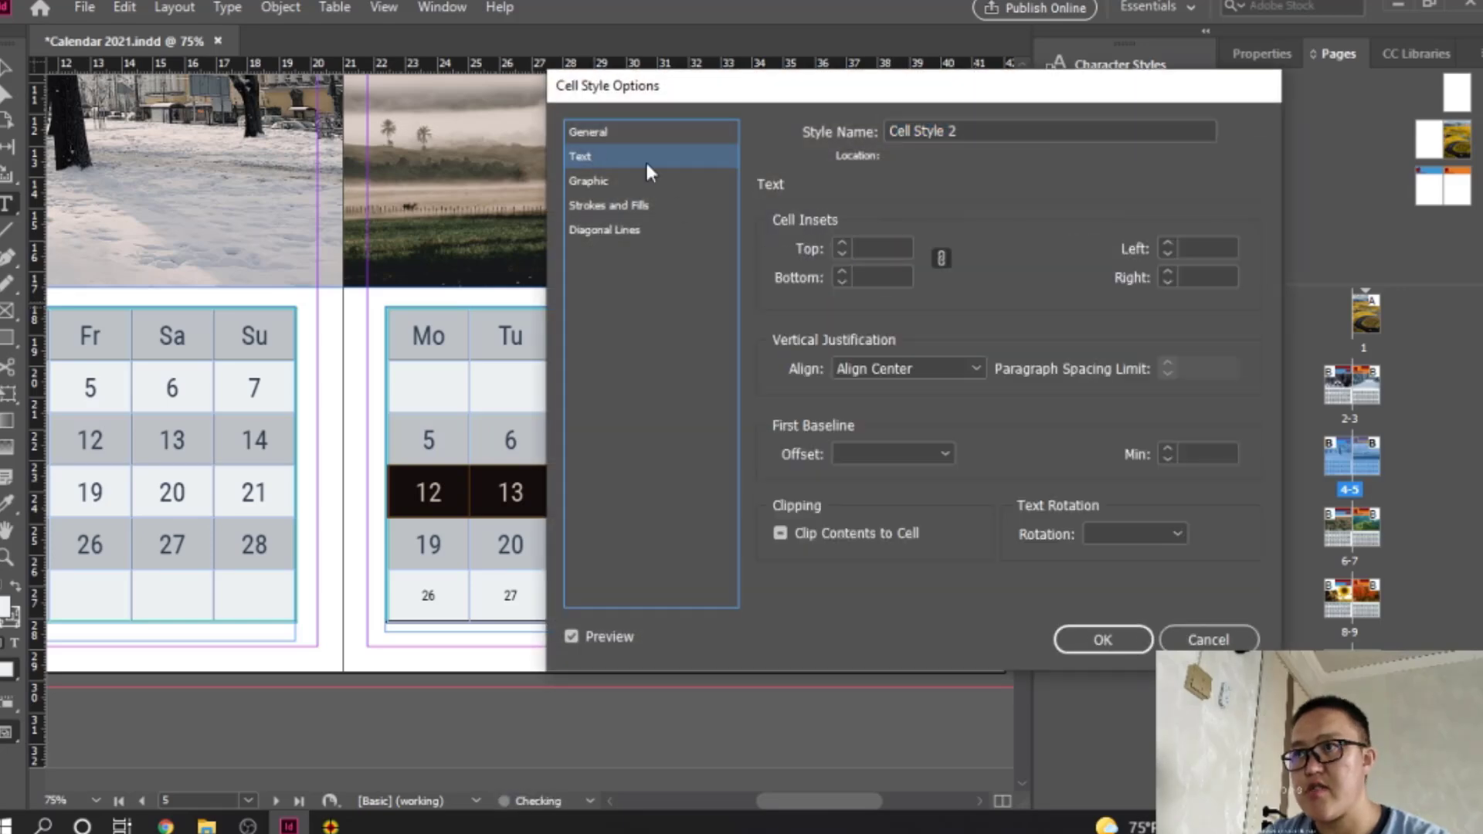
{"action": "left_click", "coordinate": [644, 184]}
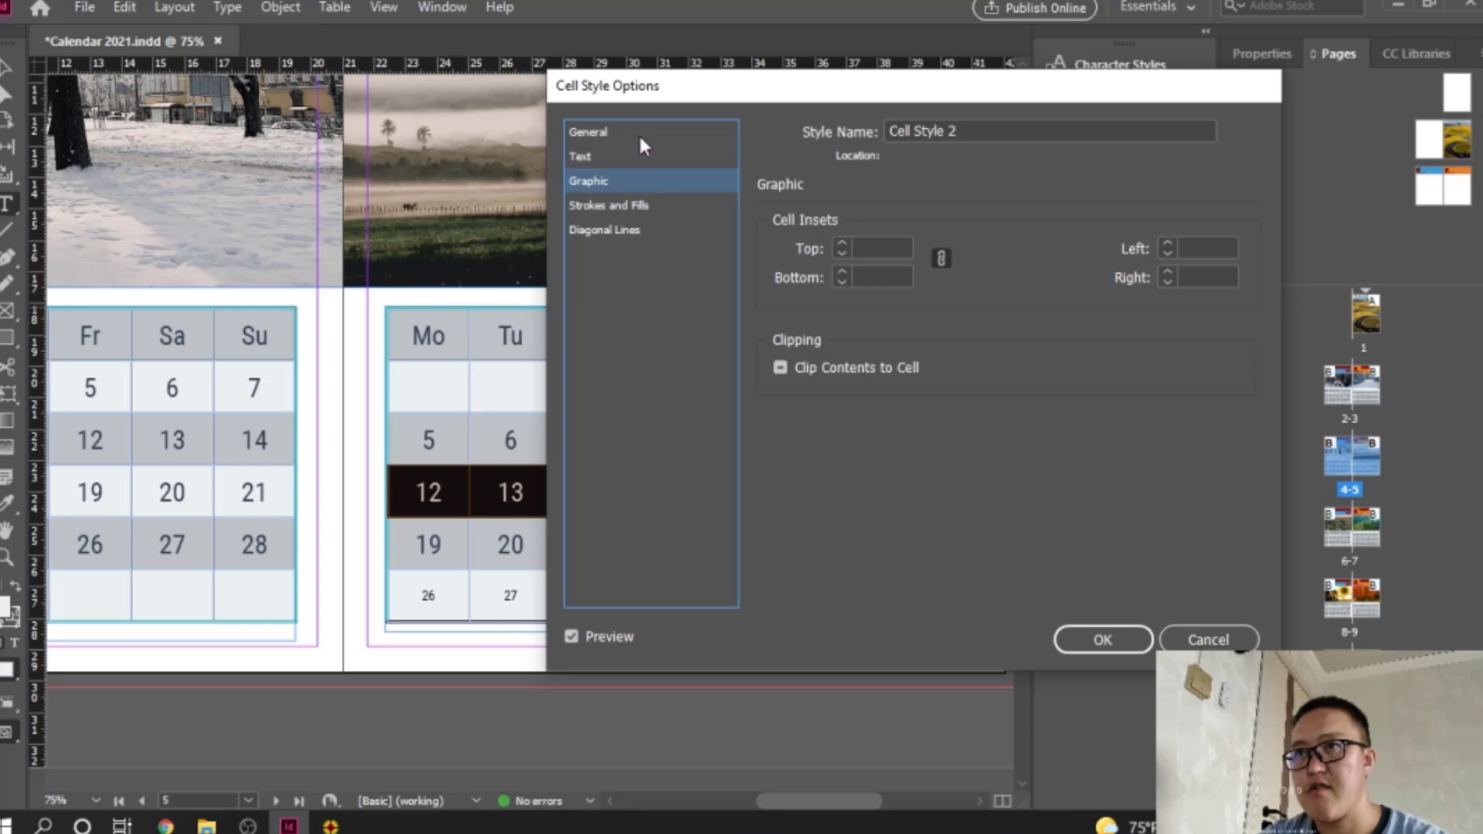
{"action": "left_click", "coordinate": [602, 155]}
{"action": "left_click", "coordinate": [617, 136]}
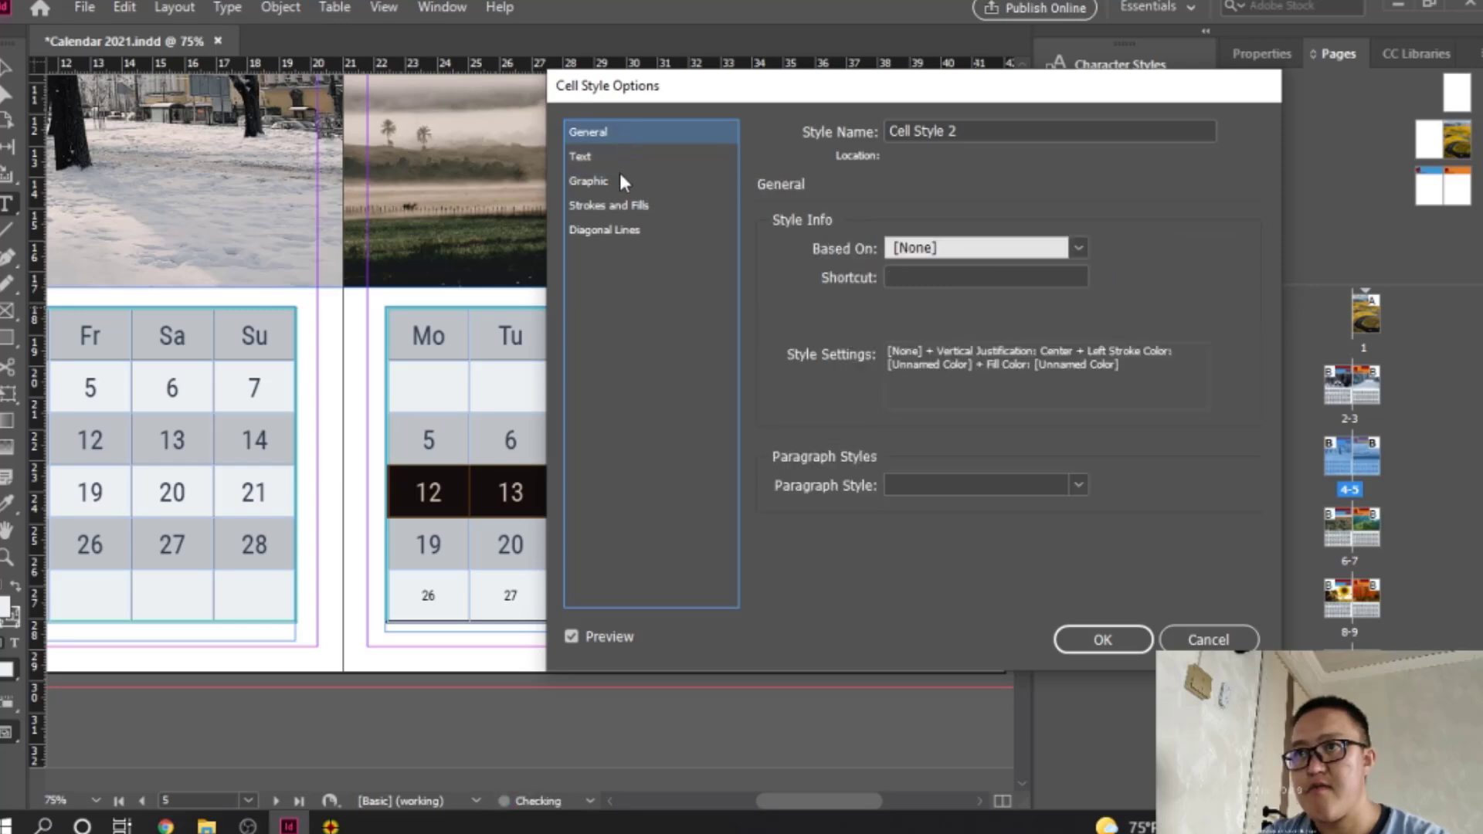
{"action": "left_click", "coordinate": [624, 182]}
{"action": "left_click", "coordinate": [1214, 632]}
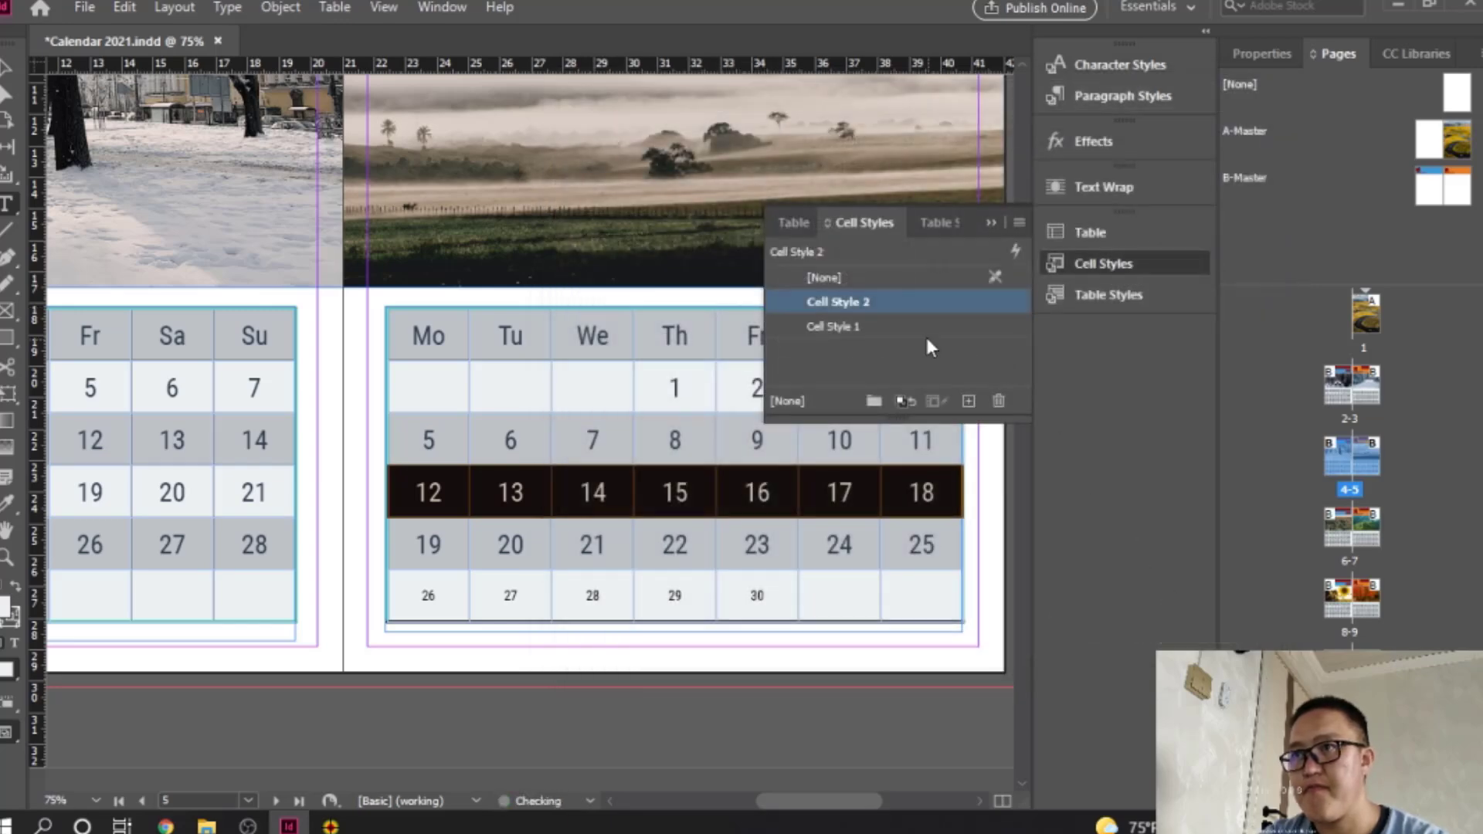
{"action": "left_click", "coordinate": [999, 401]}
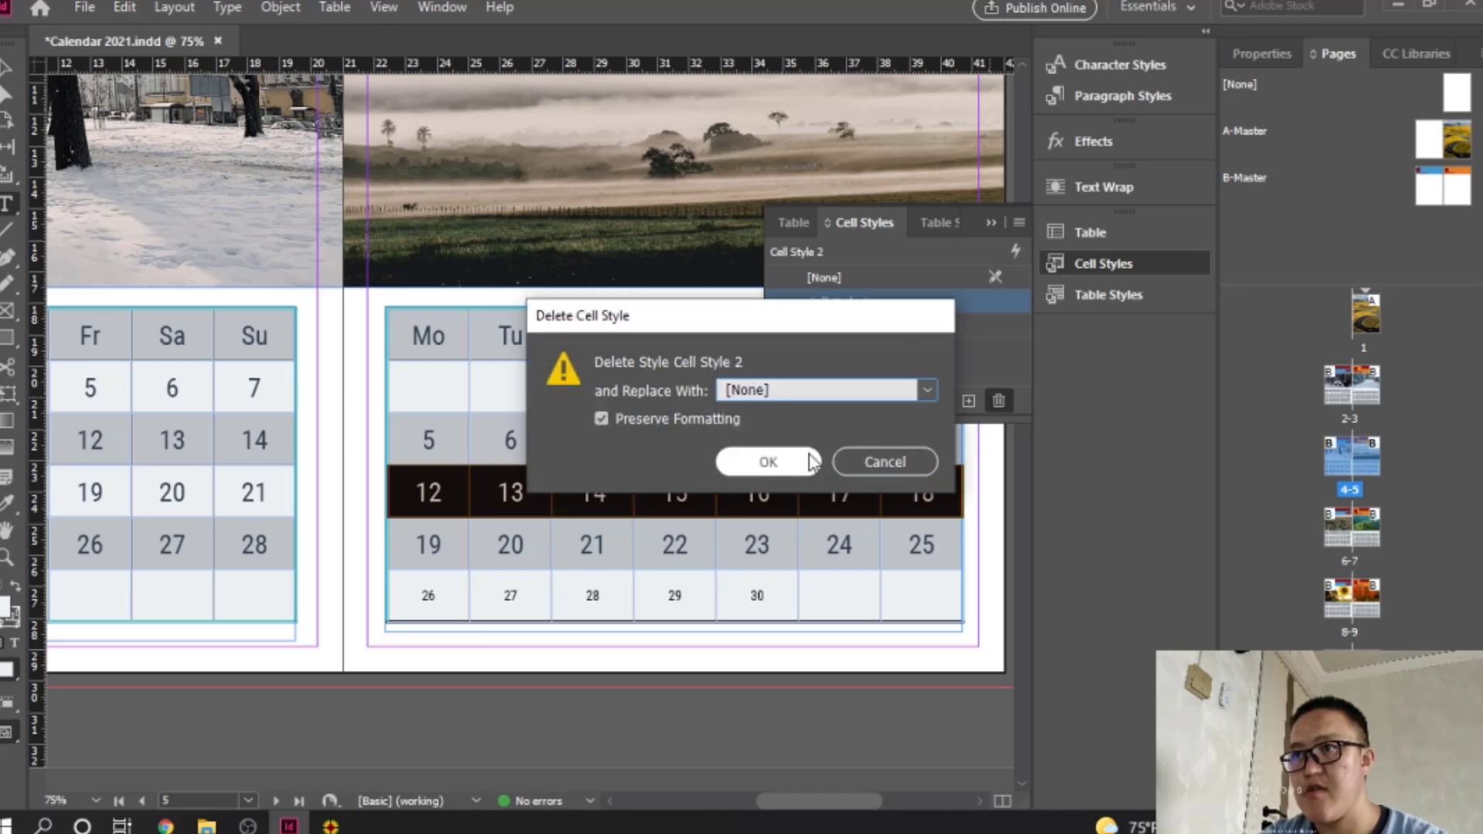
{"action": "left_click", "coordinate": [807, 461]}
Step: Try the [Basic Table] style on the April table and reapply Calendar Style with the last row selected
{"action": "left_click", "coordinate": [1119, 300]}
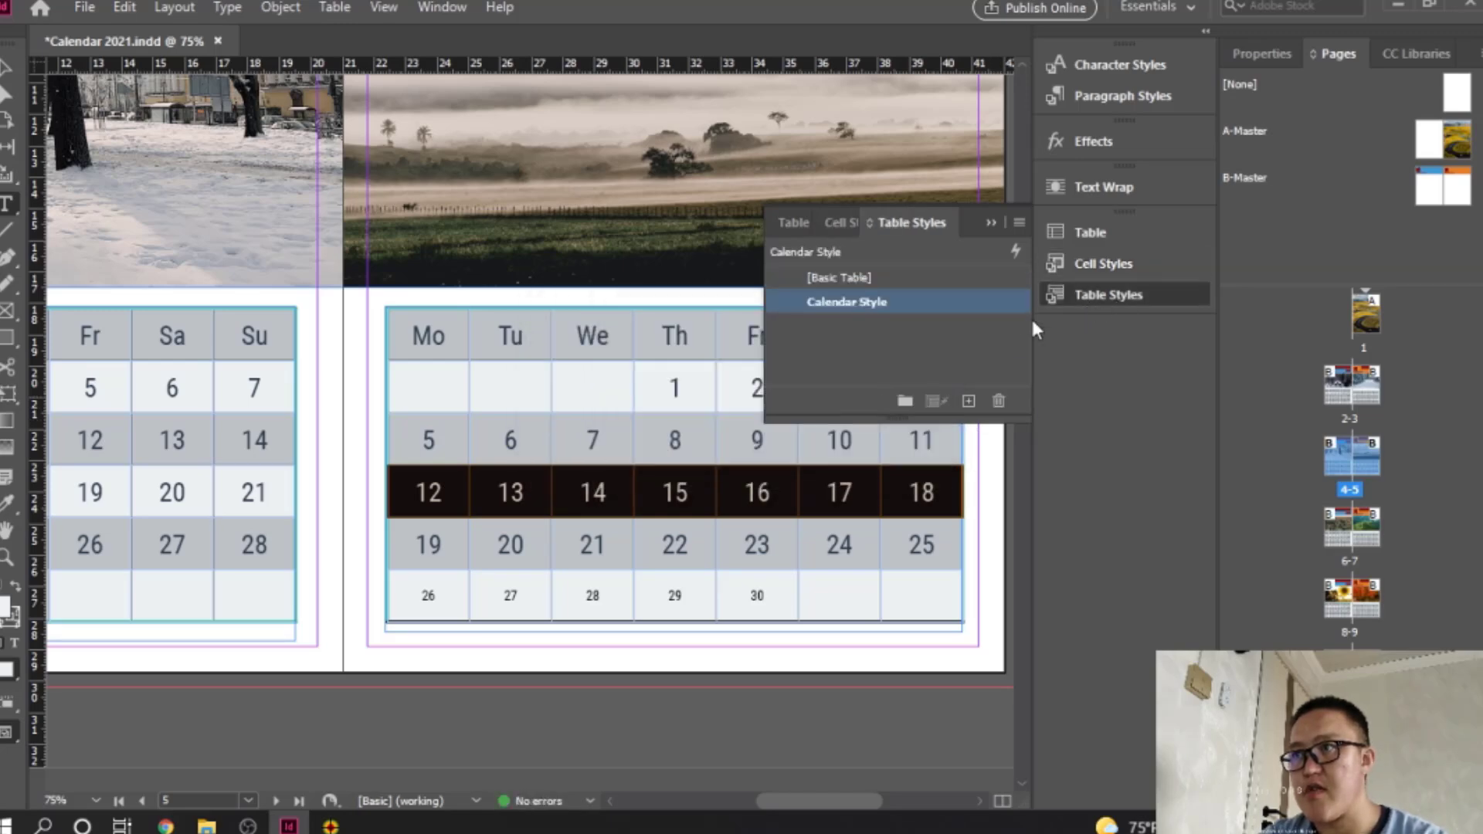
{"action": "left_click", "coordinate": [877, 279]}
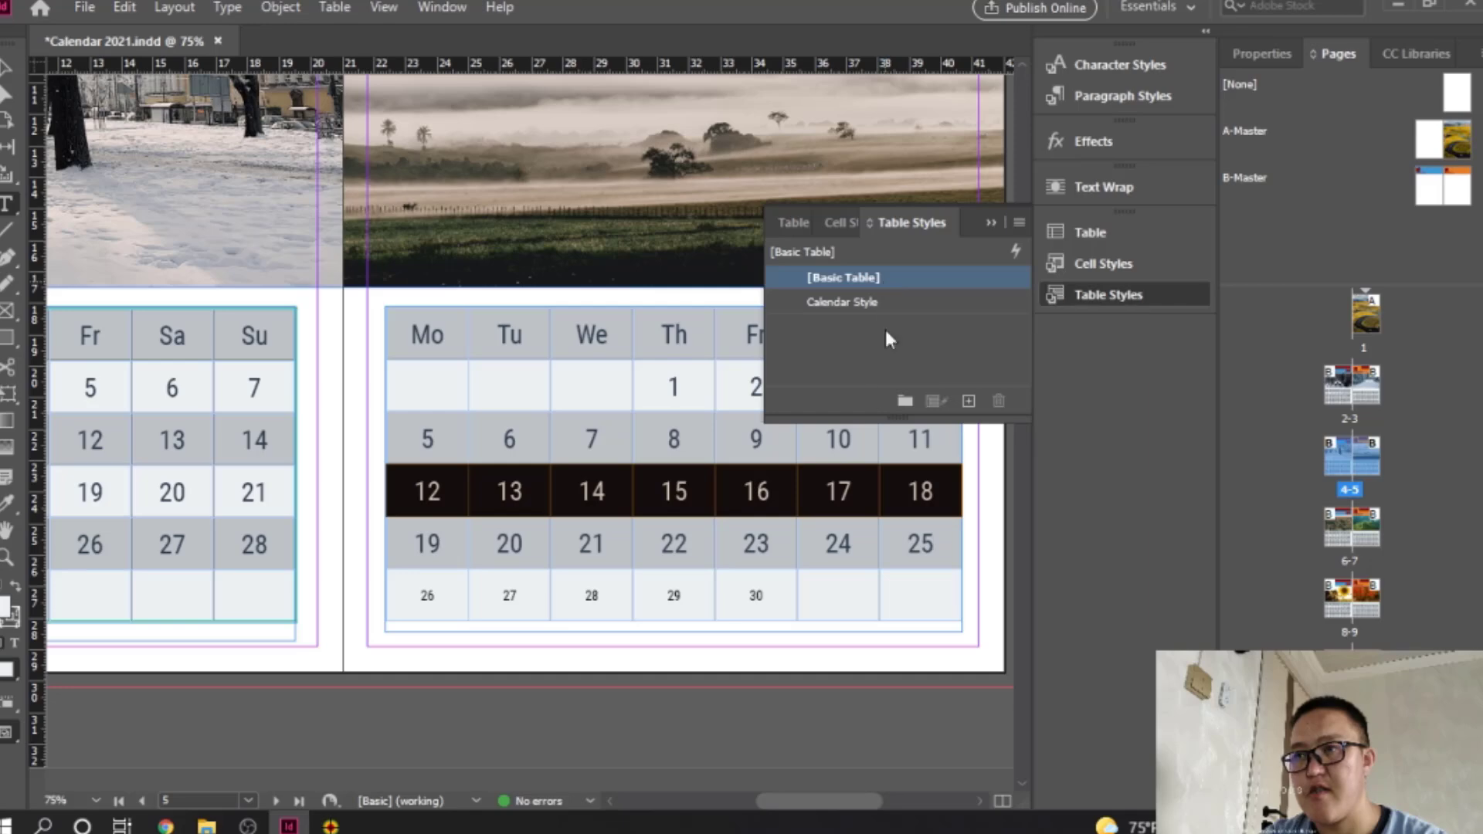
{"action": "left_click_drag", "start_coordinate": [826, 599], "coordinate": [421, 601]}
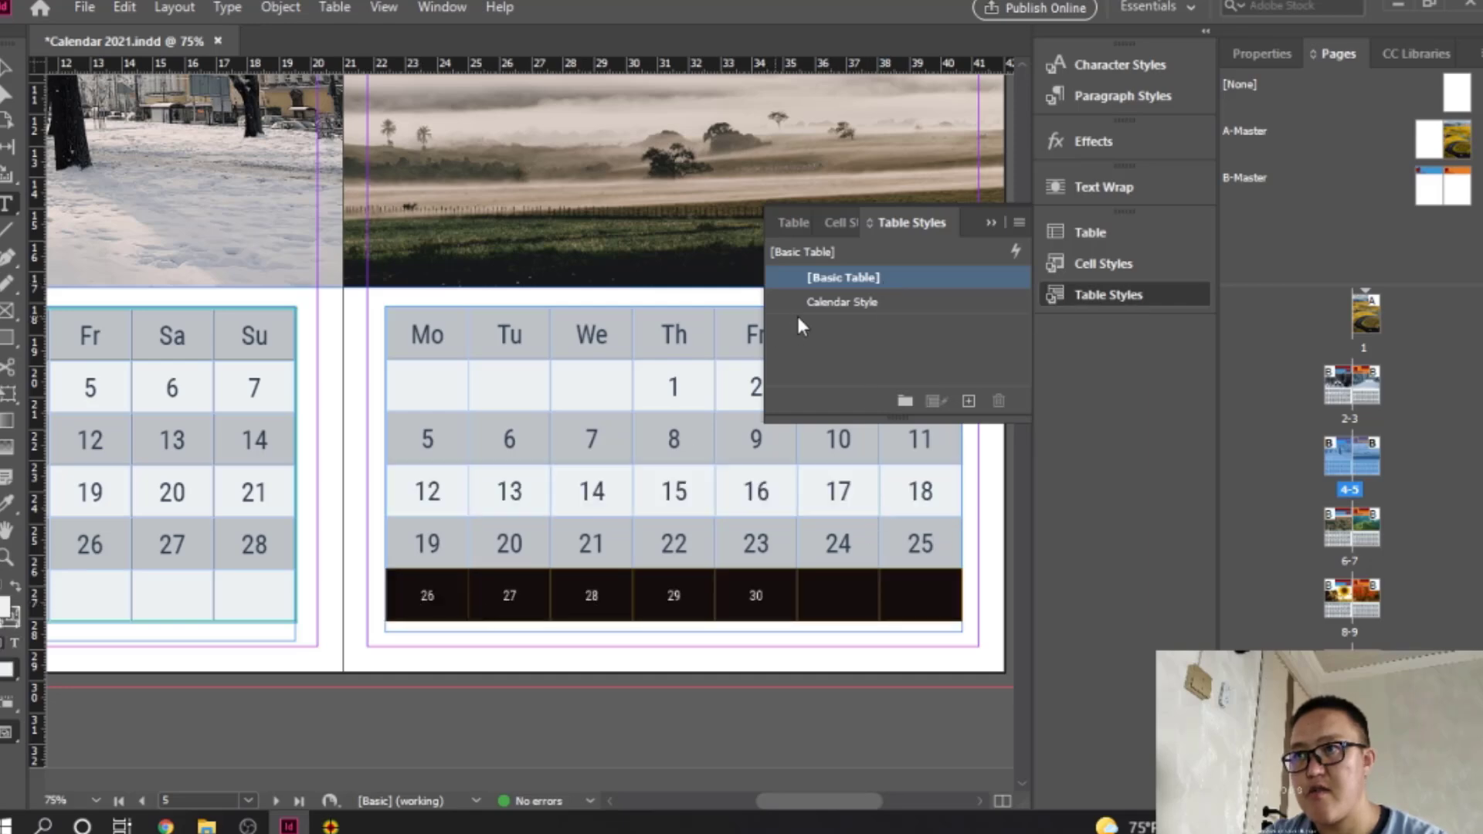
{"action": "left_click", "coordinate": [888, 304]}
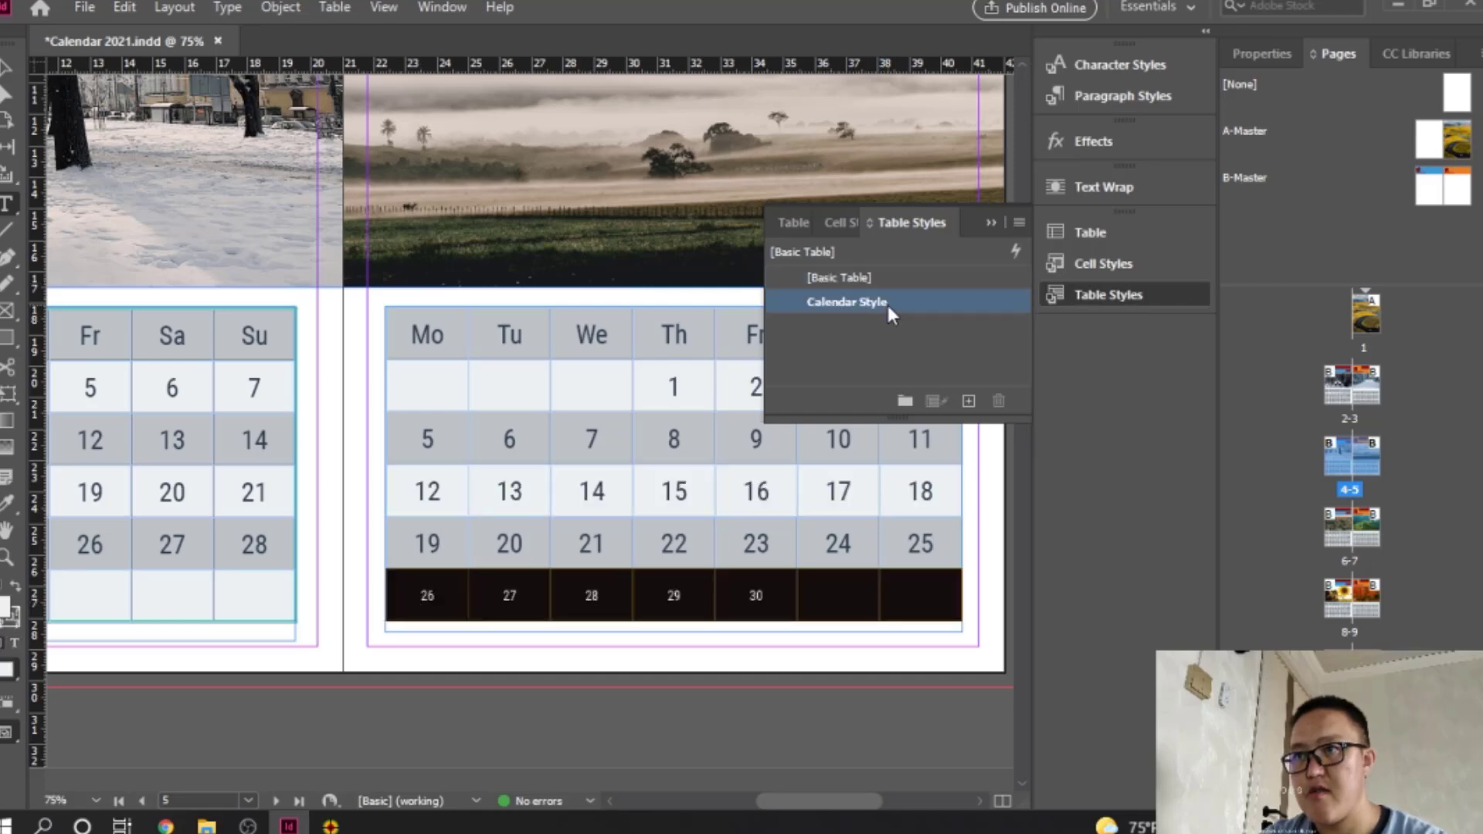
{"action": "left_click", "coordinate": [883, 616]}
{"action": "left_click_drag", "start_coordinate": [911, 599], "coordinate": [417, 603]}
Step: Create a character style, Character Style 1, from the 12–18 row with Roboto Condensed at 24 pt
{"action": "left_click_drag", "start_coordinate": [944, 538], "coordinate": [447, 558]}
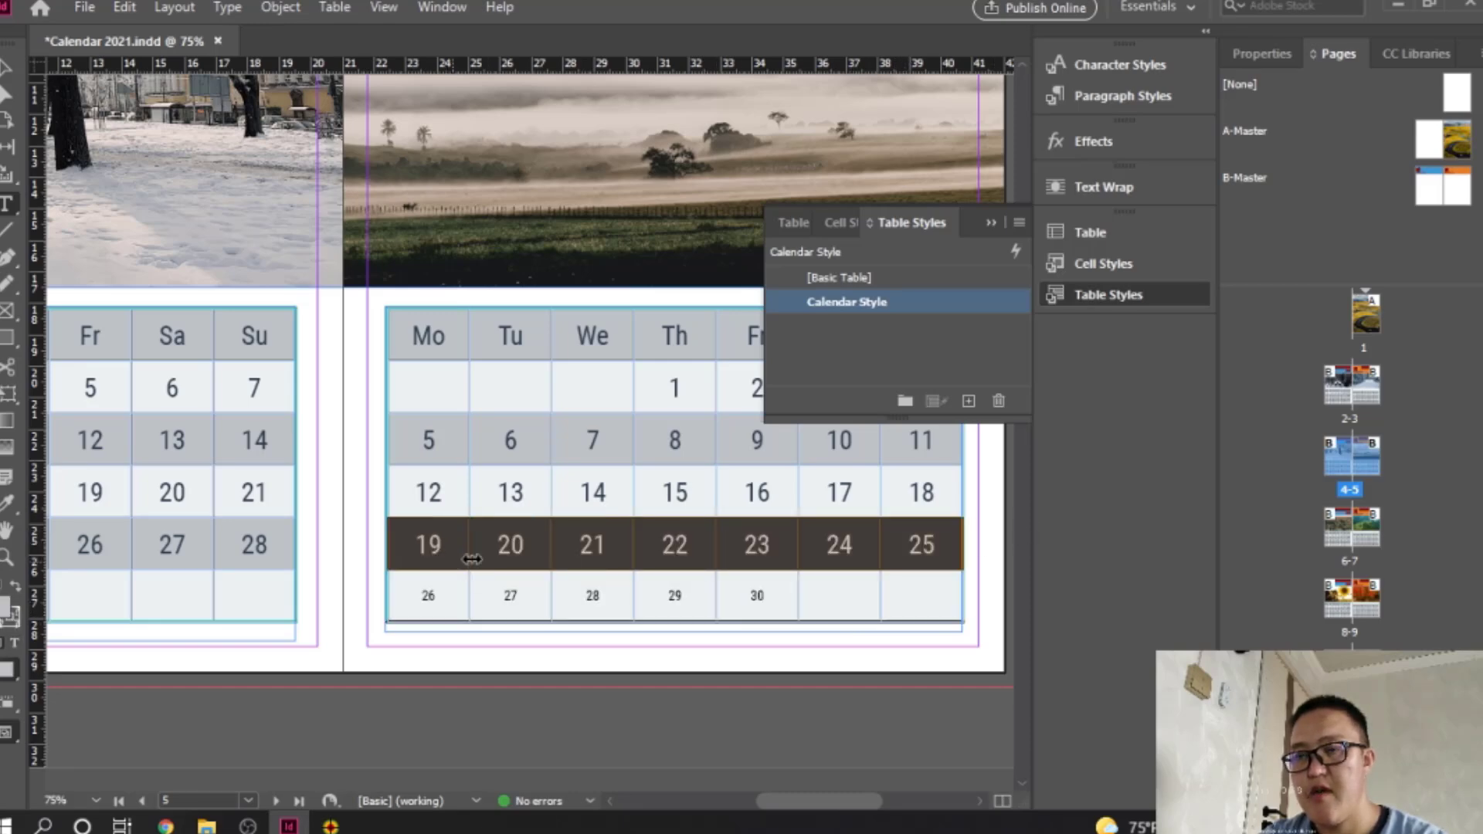
{"action": "left_click_drag", "start_coordinate": [957, 483], "coordinate": [381, 492]}
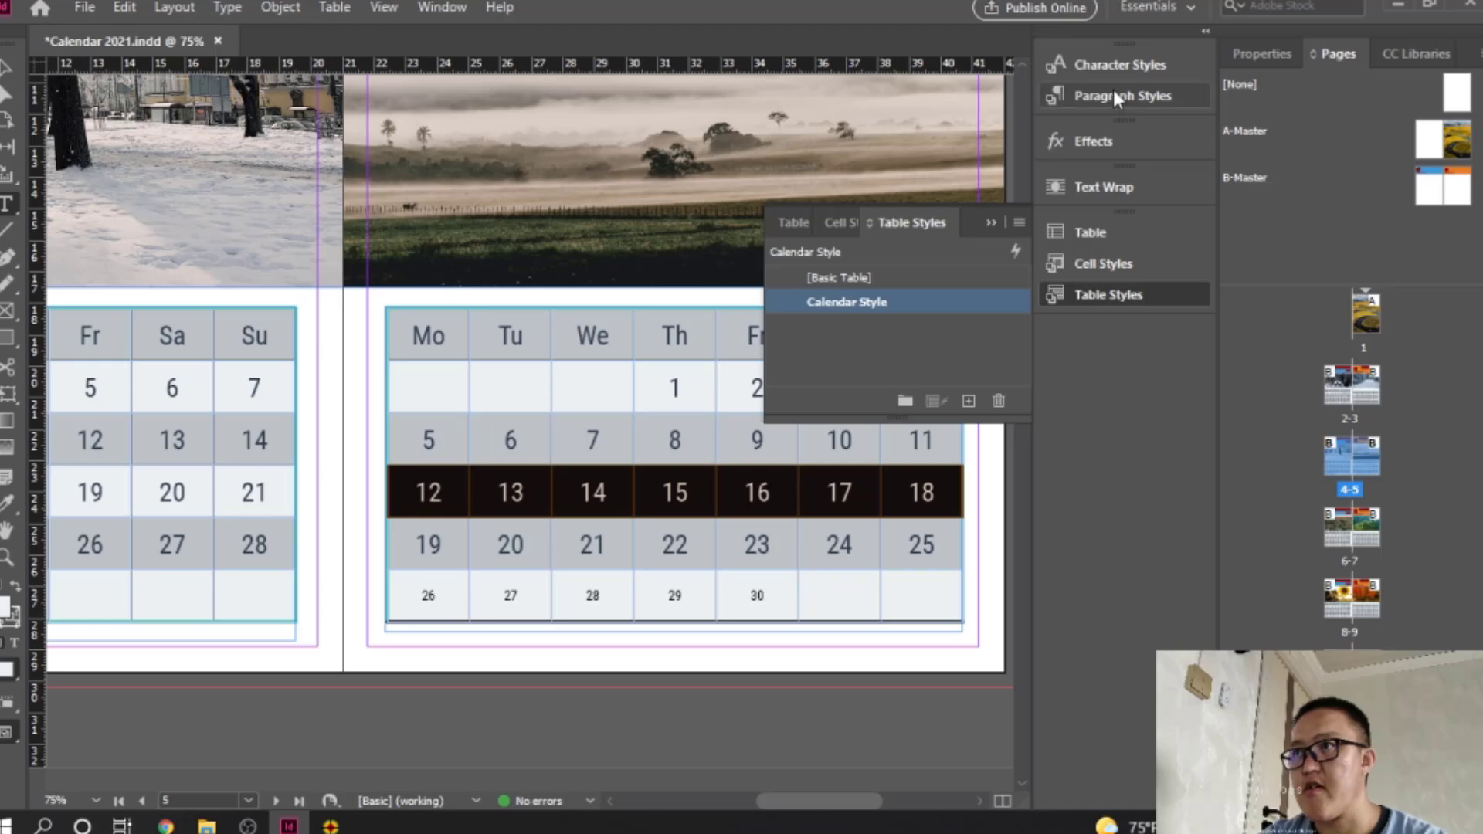
{"action": "left_click", "coordinate": [1123, 68]}
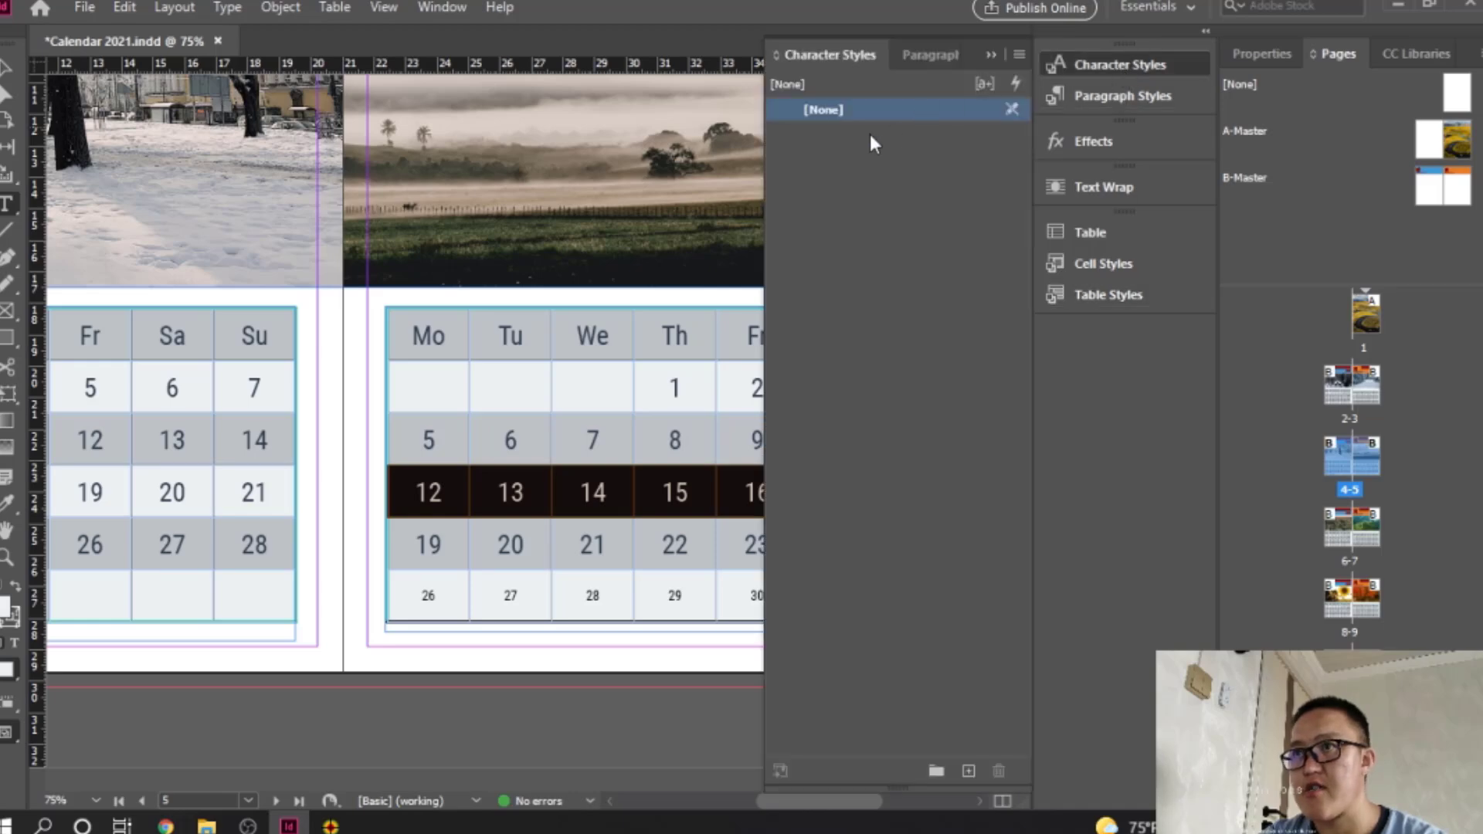
{"action": "left_click", "coordinate": [970, 770]}
{"action": "double_click", "coordinate": [928, 133]}
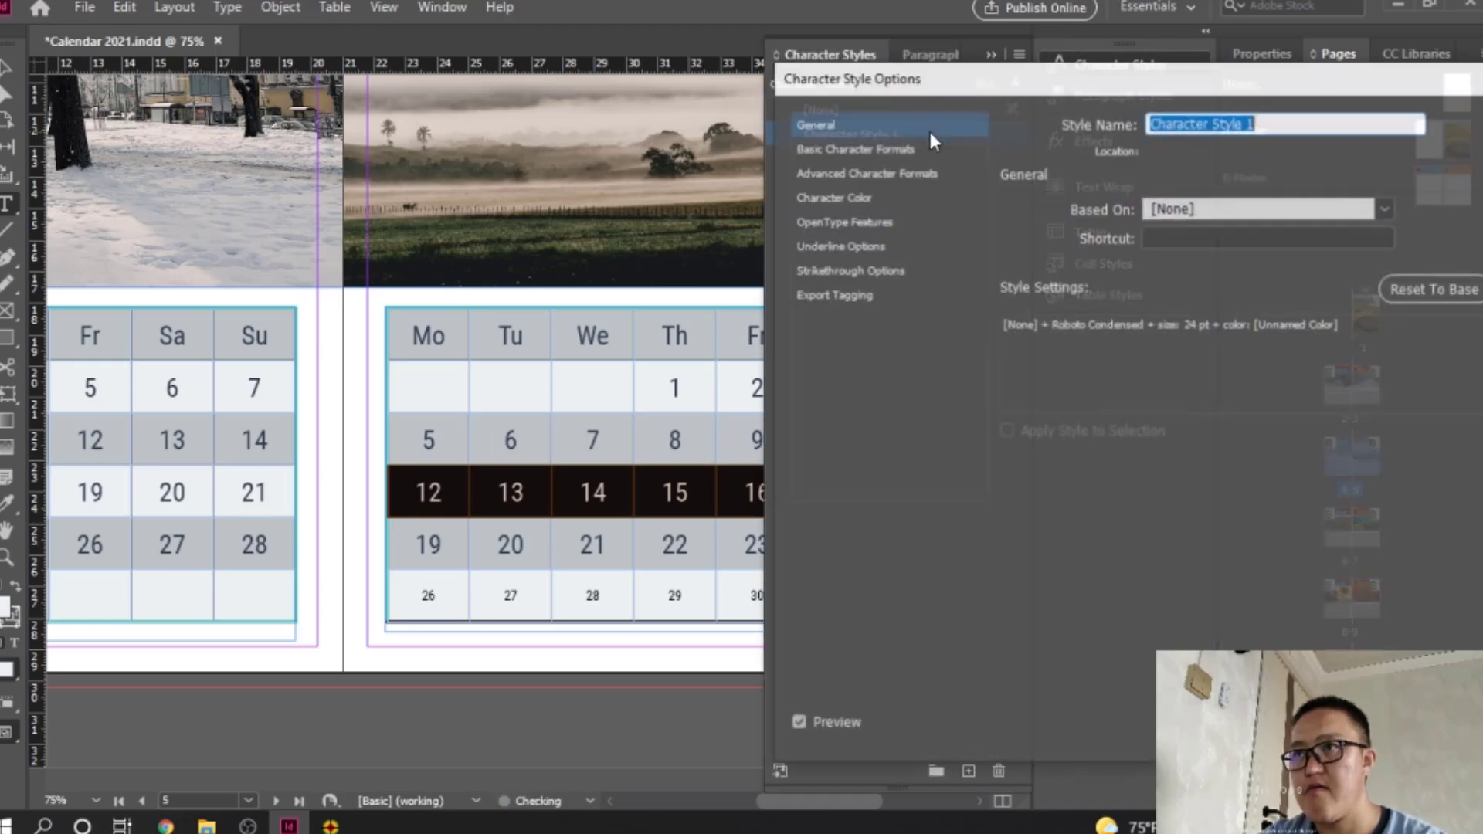
{"action": "left_click", "coordinate": [890, 149]}
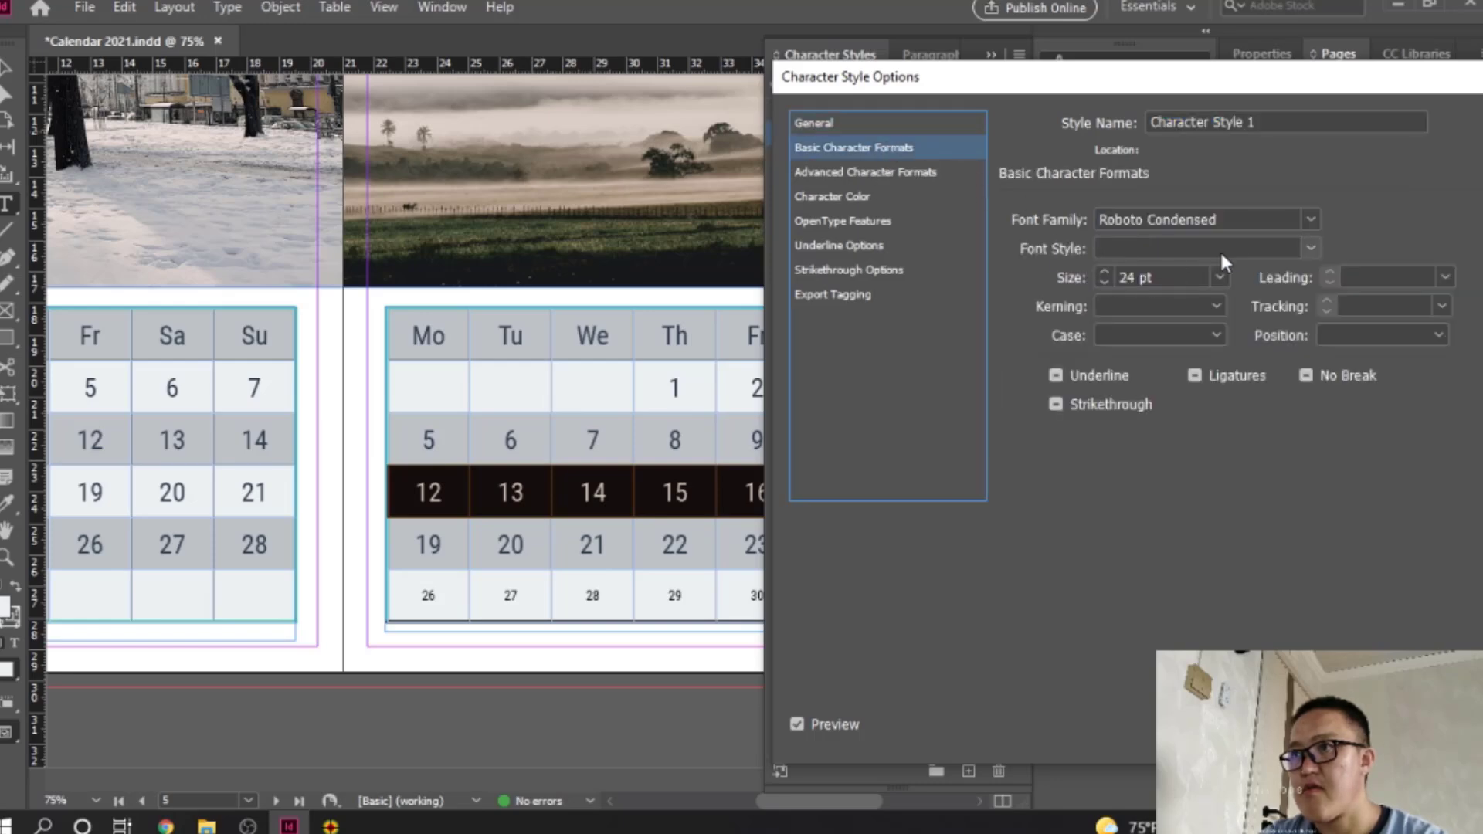
{"action": "key", "text": "Return"}
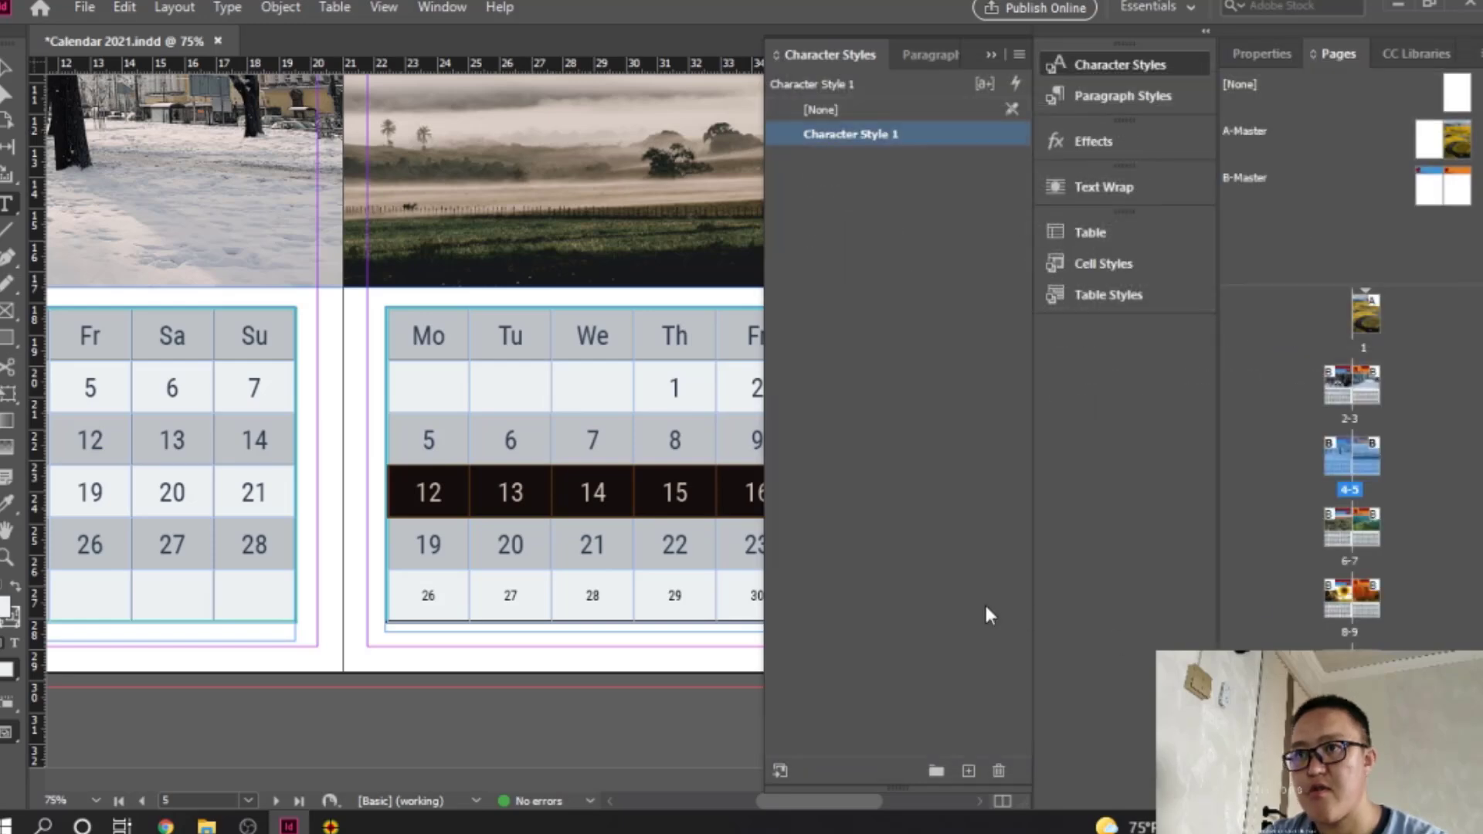
Step: Apply Character Style 1 to the April table's last row, dates 26 to 30, and collapse the styles list
{"action": "left_click", "coordinate": [653, 601]}
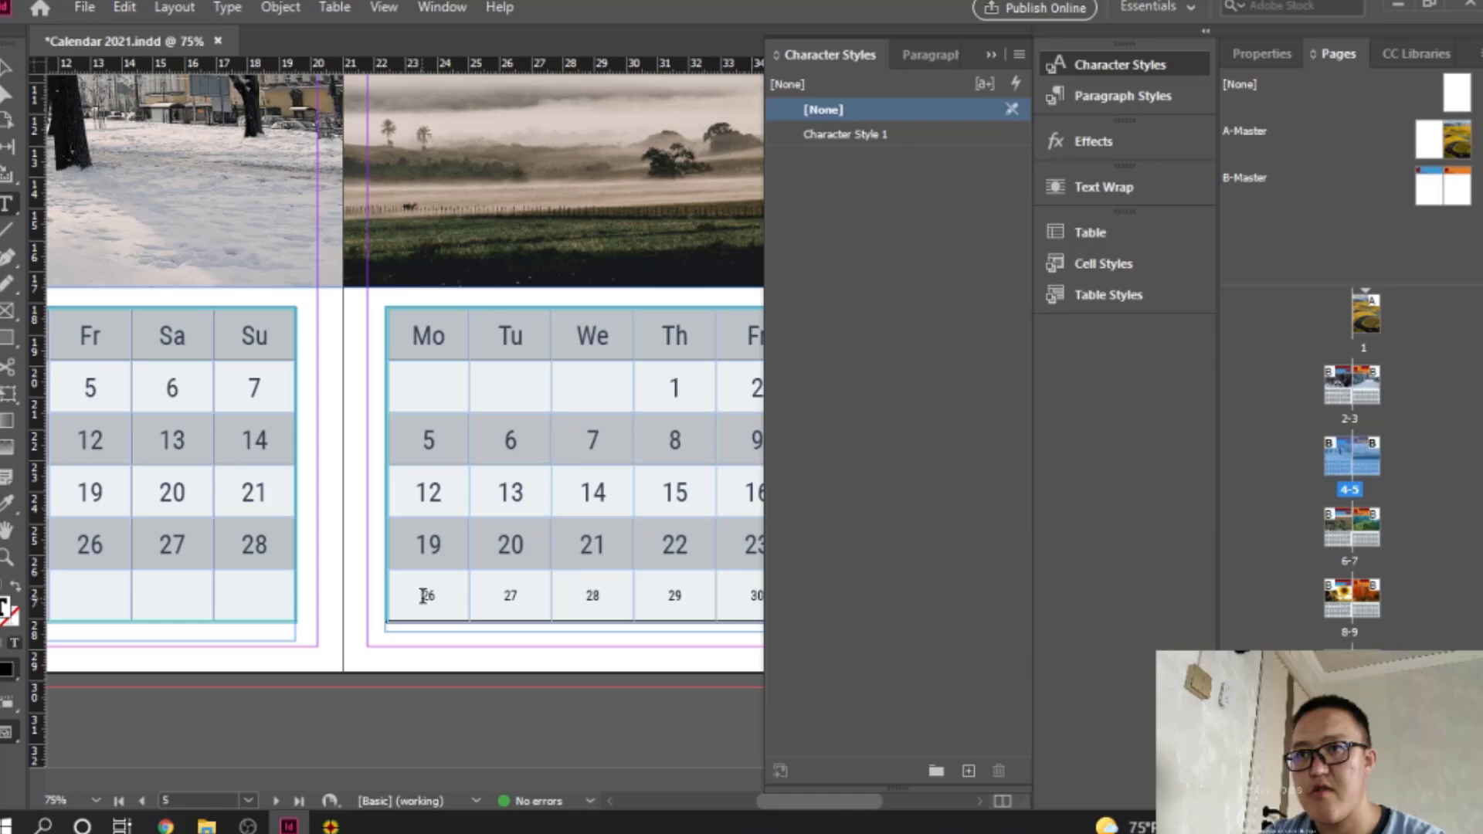
{"action": "left_click_drag", "start_coordinate": [424, 596], "coordinate": [896, 601]}
{"action": "left_click", "coordinate": [878, 133]}
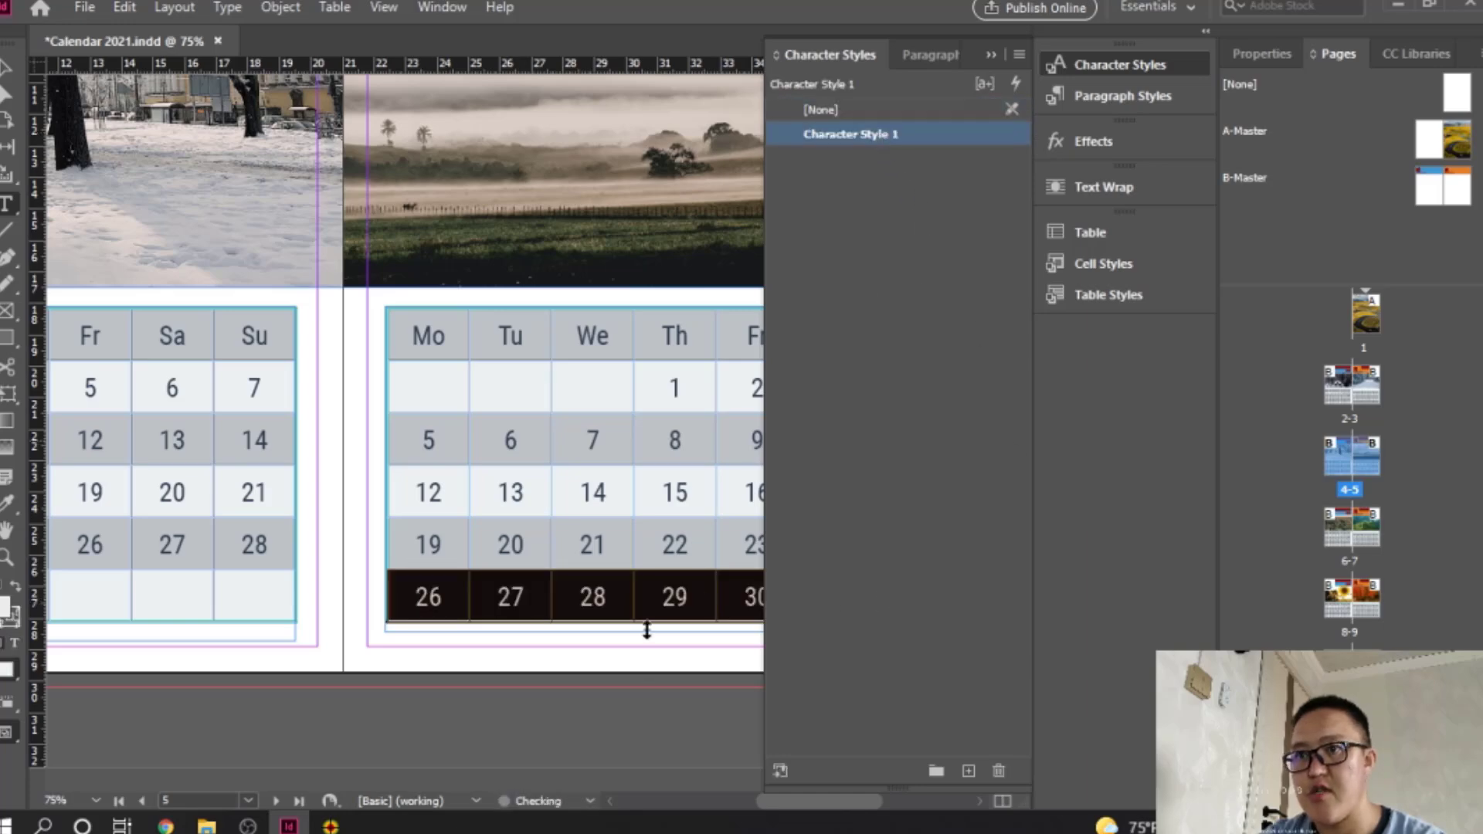
{"action": "left_click", "coordinate": [629, 712]}
{"action": "left_click", "coordinate": [991, 54]}
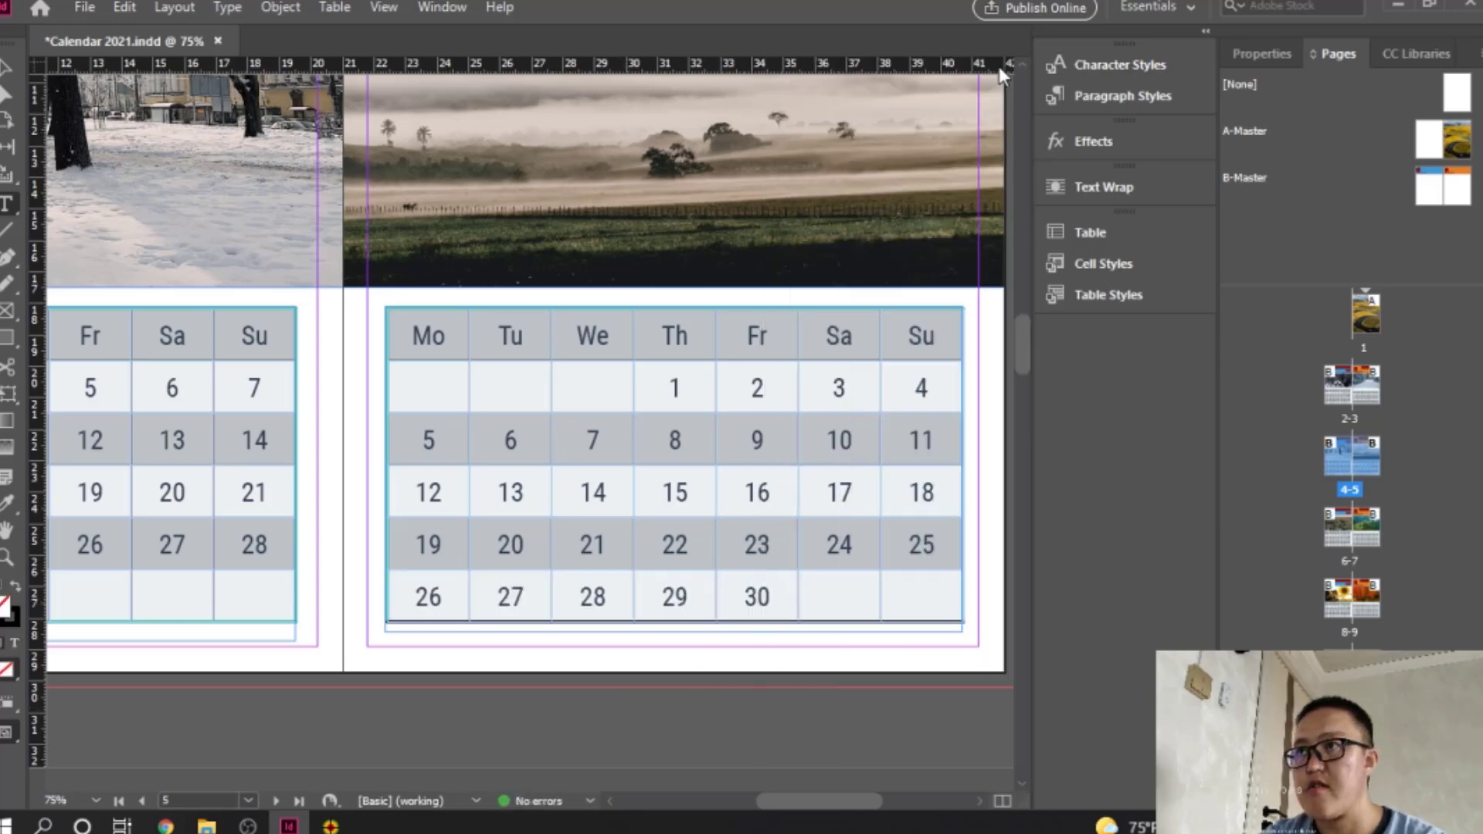
Step: Switch to the browser, open the May 2021 calendar on timeanddate.com, and copy the weekday headings and dates
{"action": "left_click", "coordinate": [12, 71]}
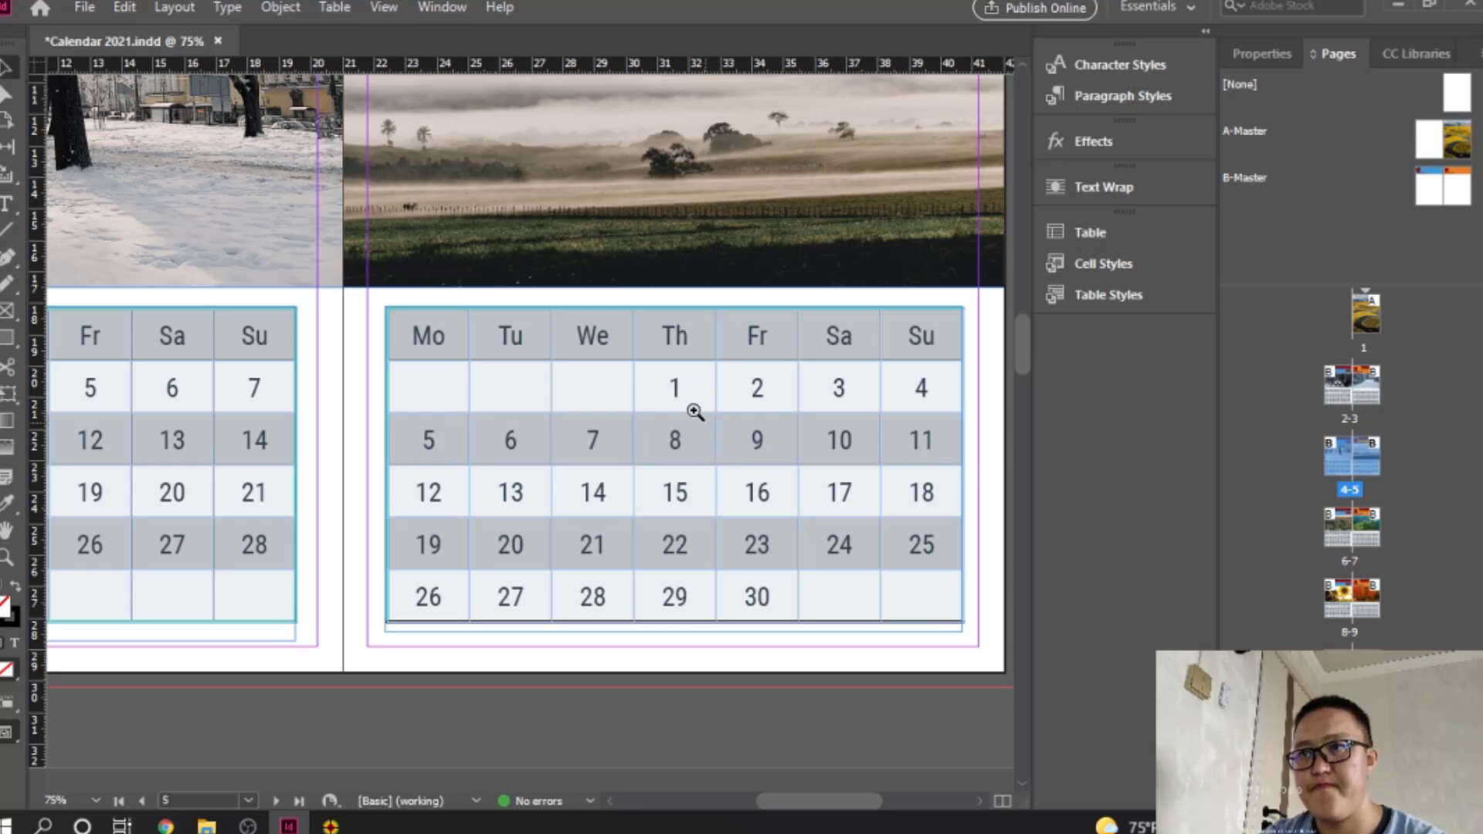
{"action": "left_click", "coordinate": [677, 388], "text": "ctrl+alt"}
{"action": "left_click_drag", "start_coordinate": [615, 398], "coordinate": [903, 306]}
{"action": "left_click_drag", "start_coordinate": [708, 461], "coordinate": [692, 579]}
{"action": "scroll", "coordinate": [692, 578], "scroll_direction": "down", "scroll_amount": 10}
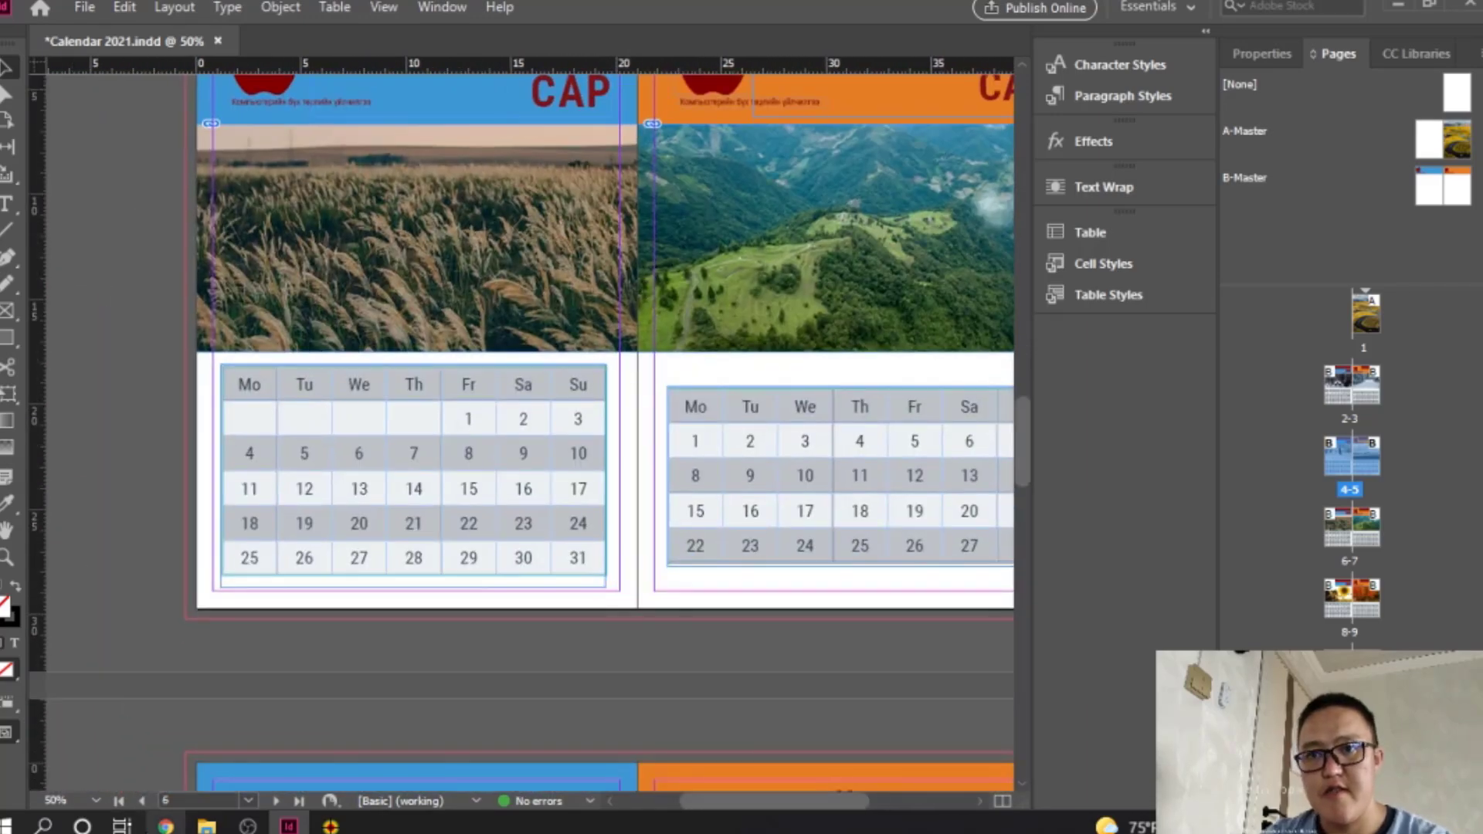
{"action": "left_click", "coordinate": [165, 824]}
{"action": "left_click", "coordinate": [771, 256]}
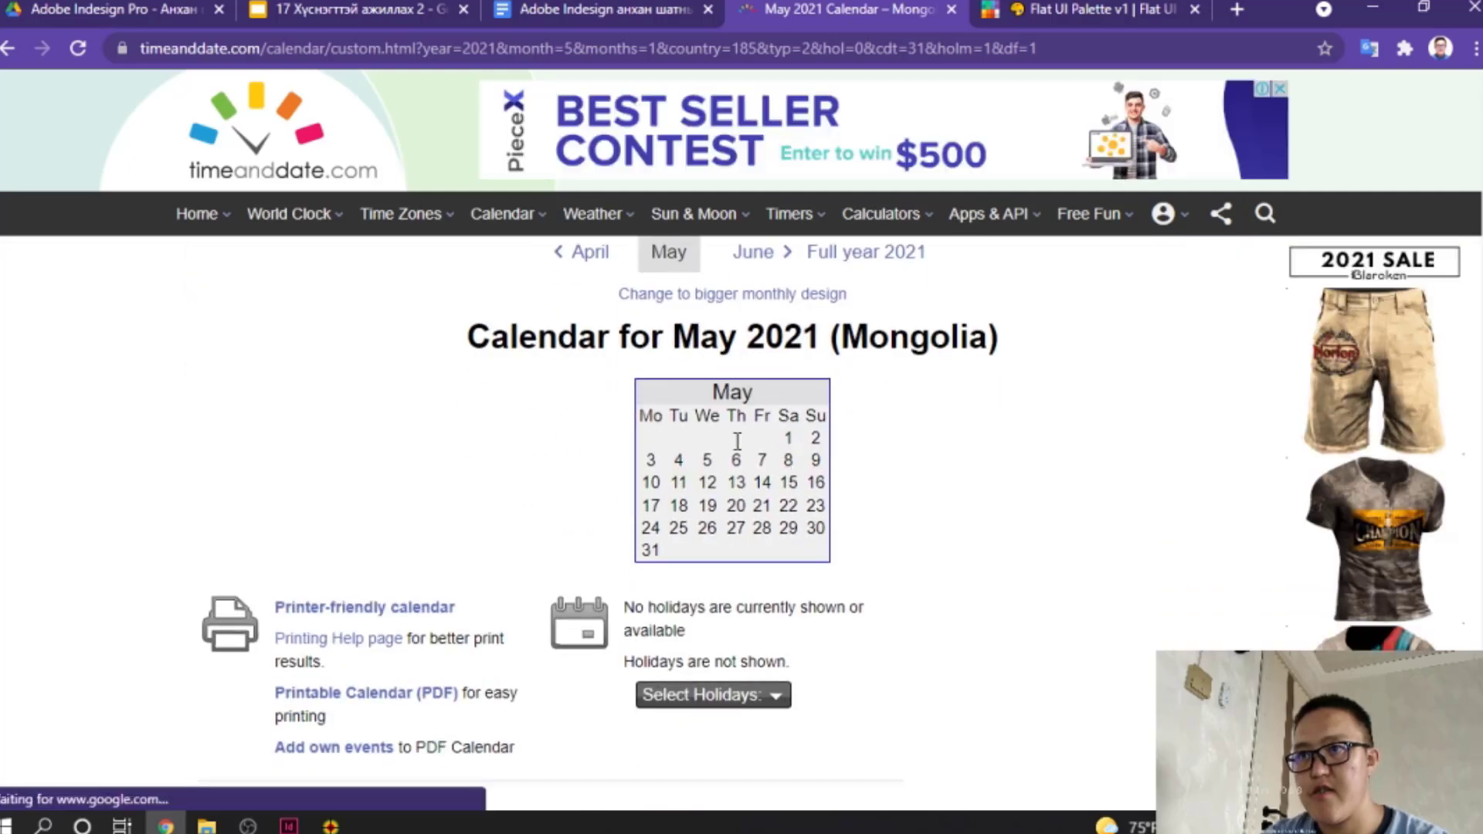
{"action": "left_click_drag", "start_coordinate": [685, 433], "coordinate": [817, 551]}
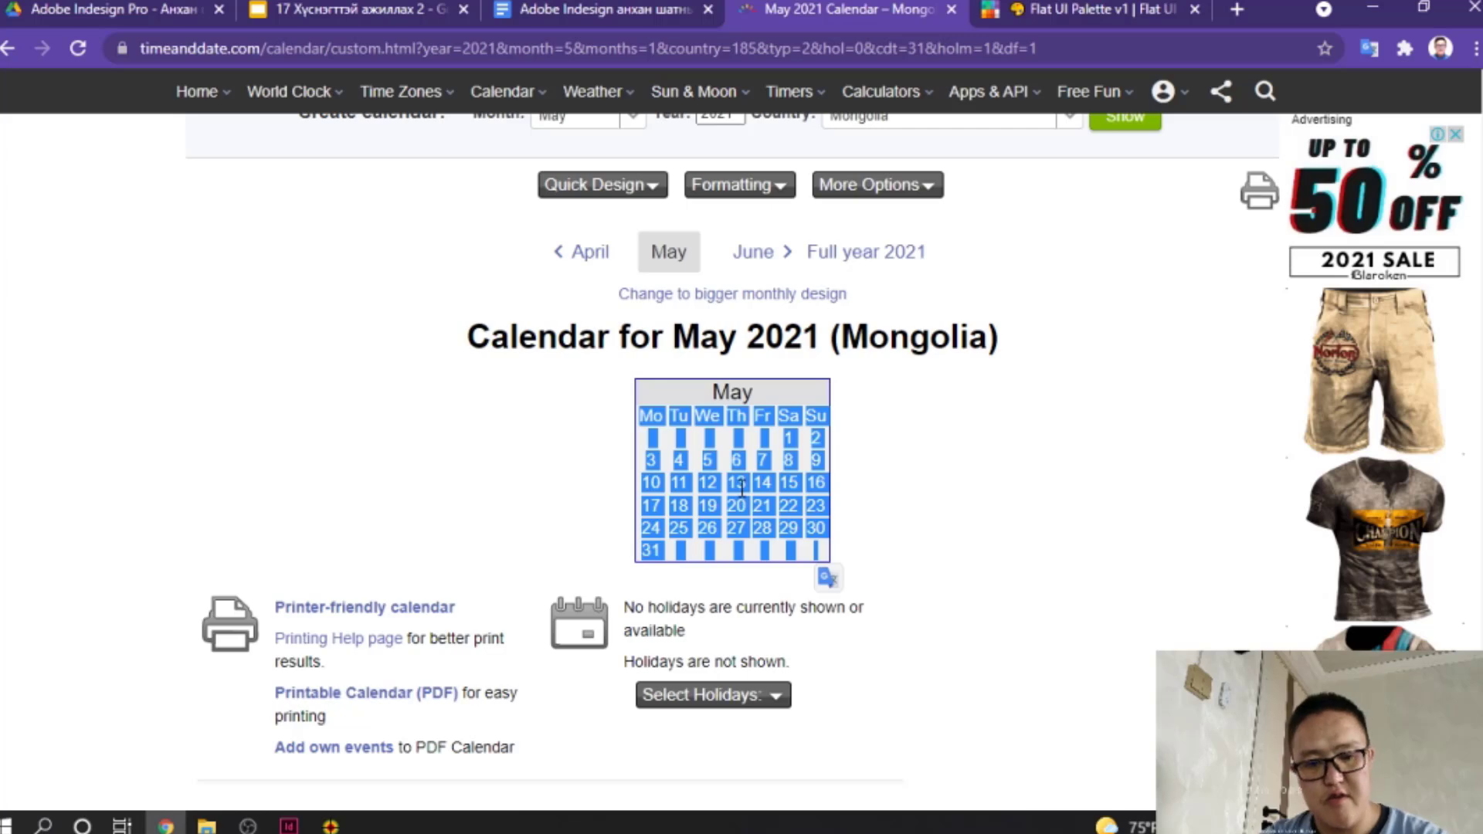
Step: Switch to InDesign and replace all cells of the May table on page 6 with the copied May dates
{"action": "left_click", "coordinate": [288, 825]}
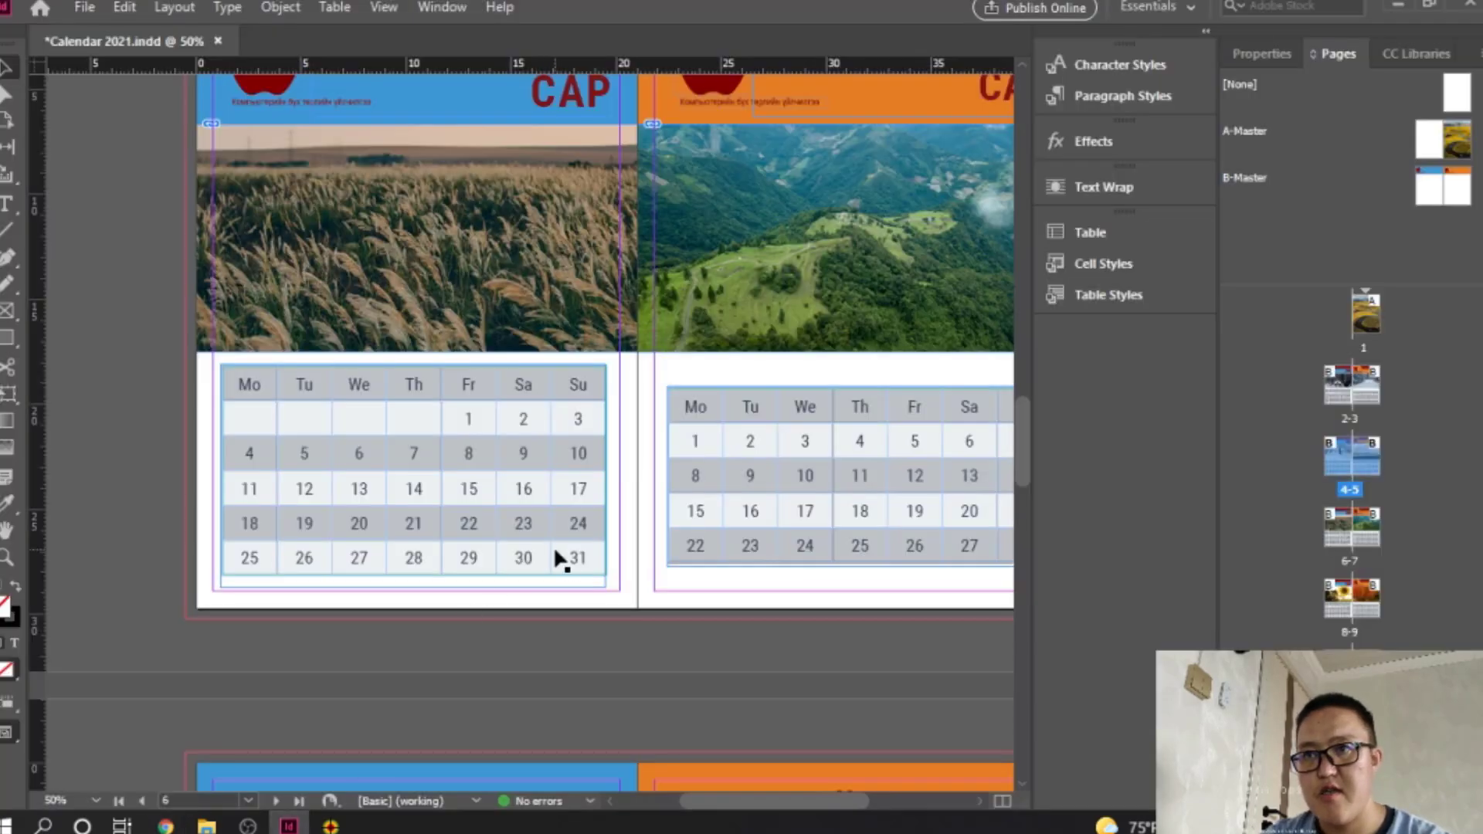
{"action": "key", "text": "t"}
{"action": "left_click_drag", "start_coordinate": [580, 558], "coordinate": [247, 386]}
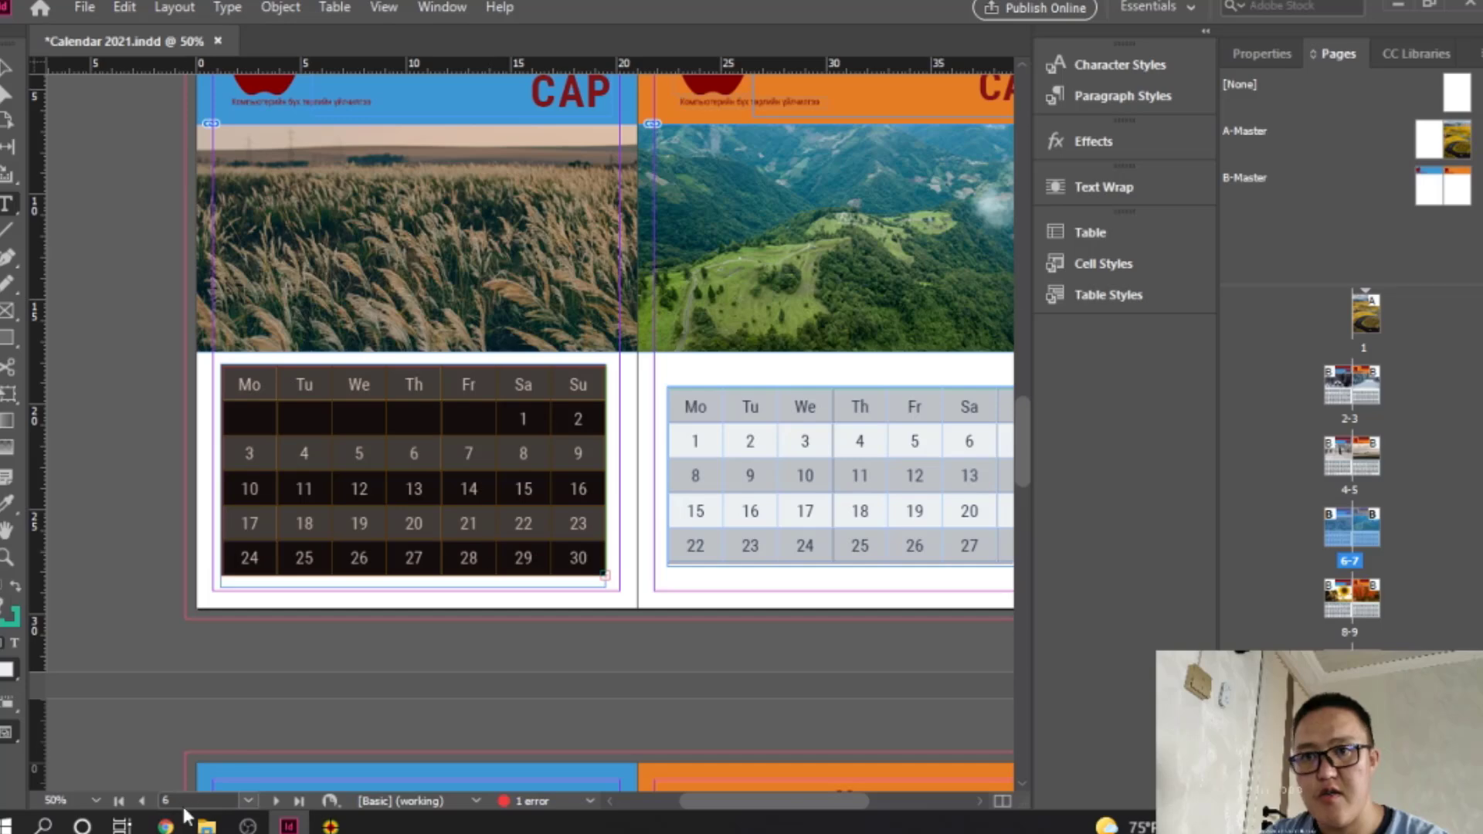
Step: Copy the May grid again from the browser calendar and return to the May table in InDesign
{"action": "left_click", "coordinate": [166, 825]}
{"action": "right_click", "coordinate": [737, 418]}
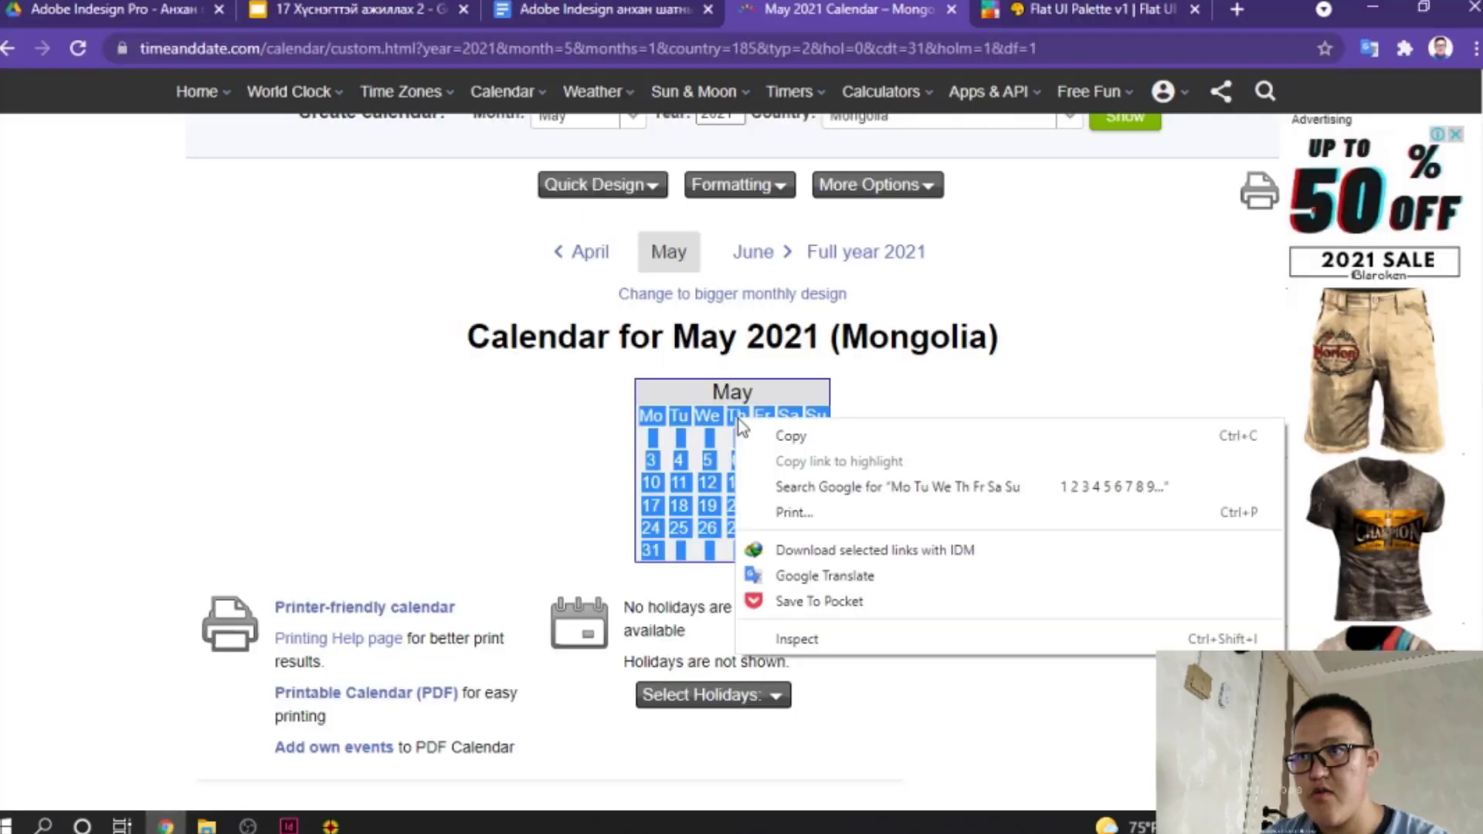
{"action": "left_click", "coordinate": [781, 431]}
{"action": "left_click", "coordinate": [289, 825]}
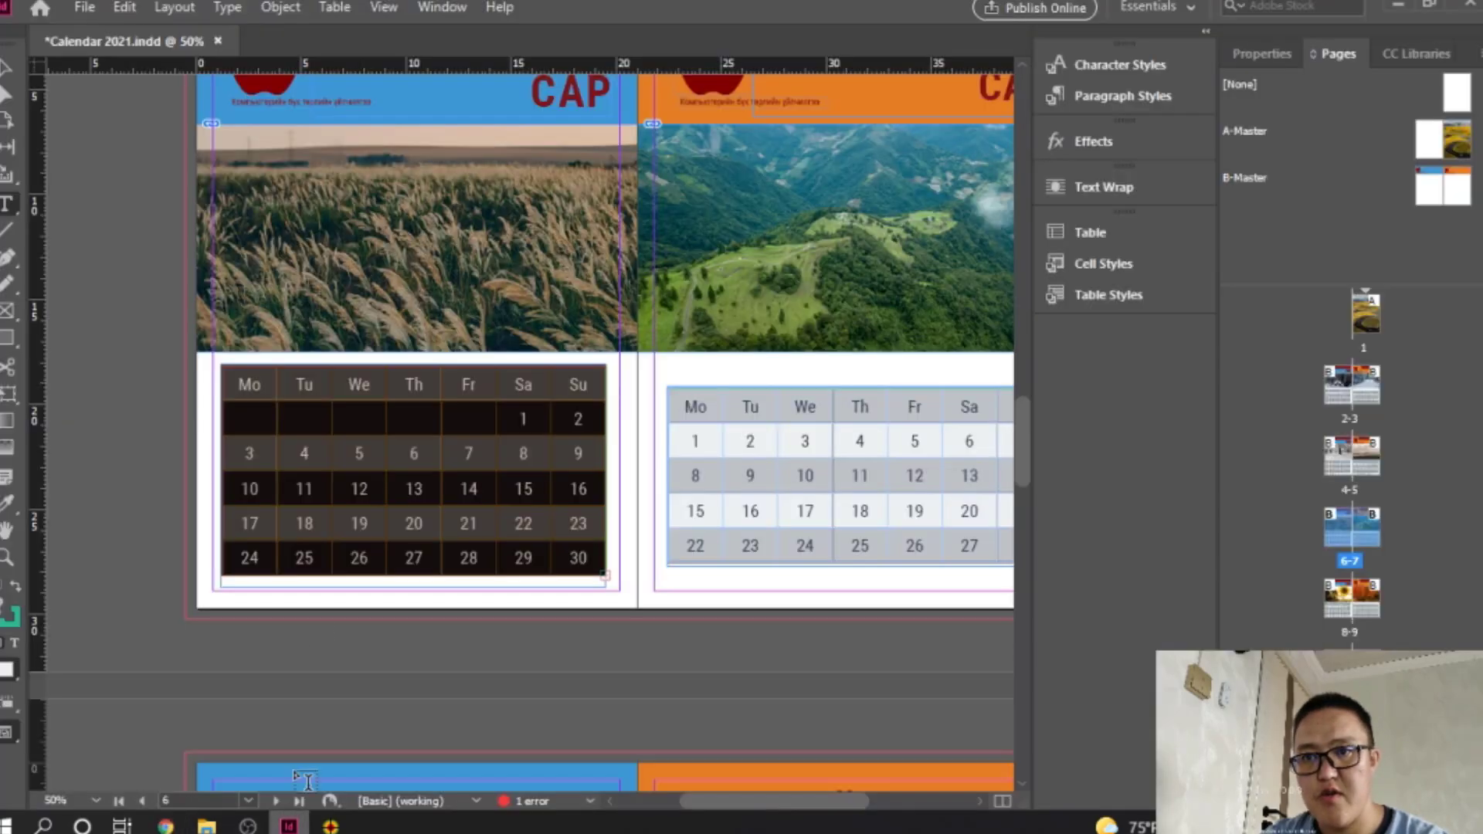
{"action": "left_click", "coordinate": [334, 493]}
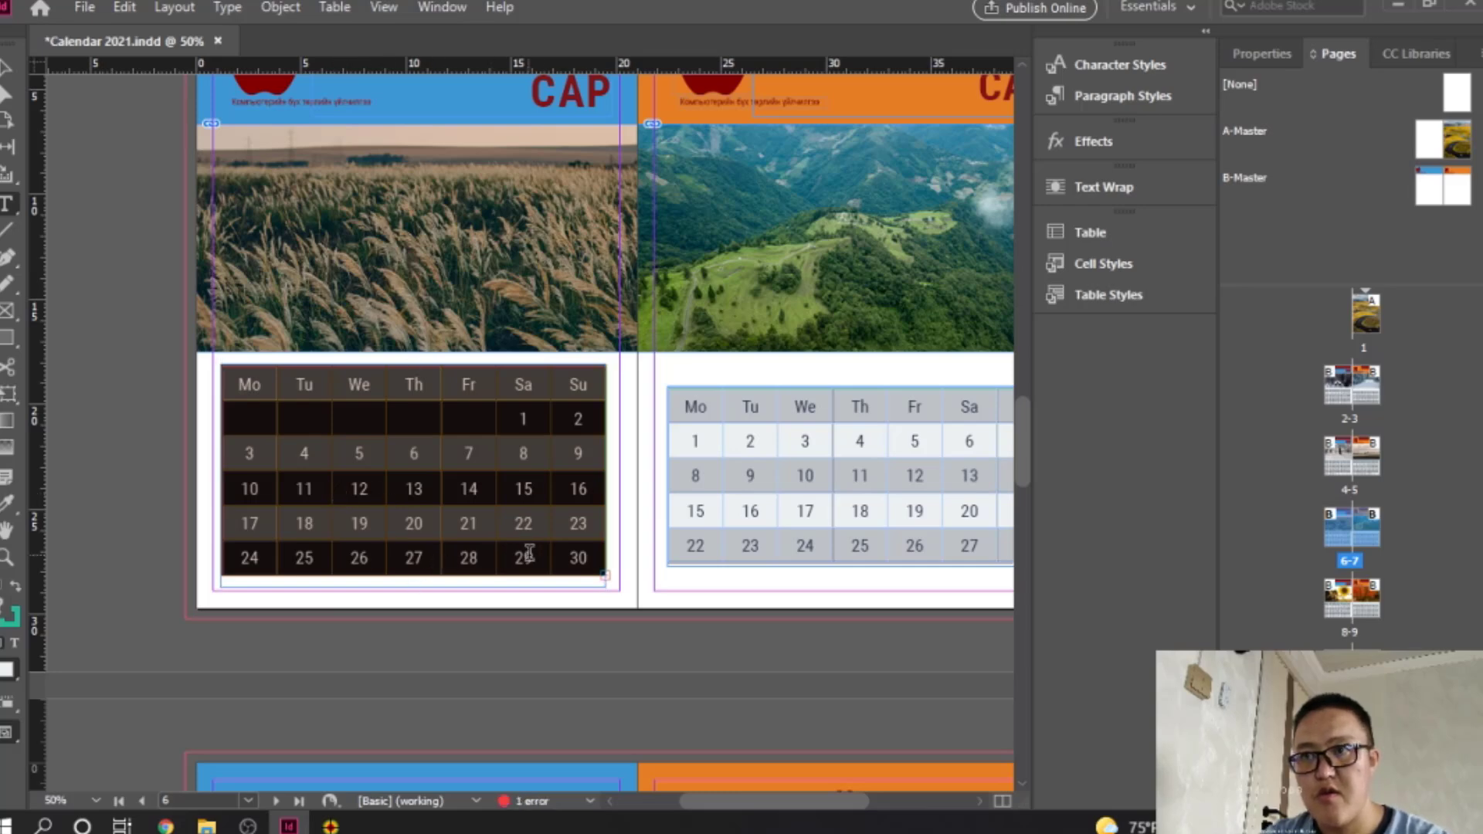
Step: Lengthen the May table's text frame to fit the overset row, and scale the table's height down to the page's bottom margin with Free Transform
{"action": "key", "text": "Escape"}
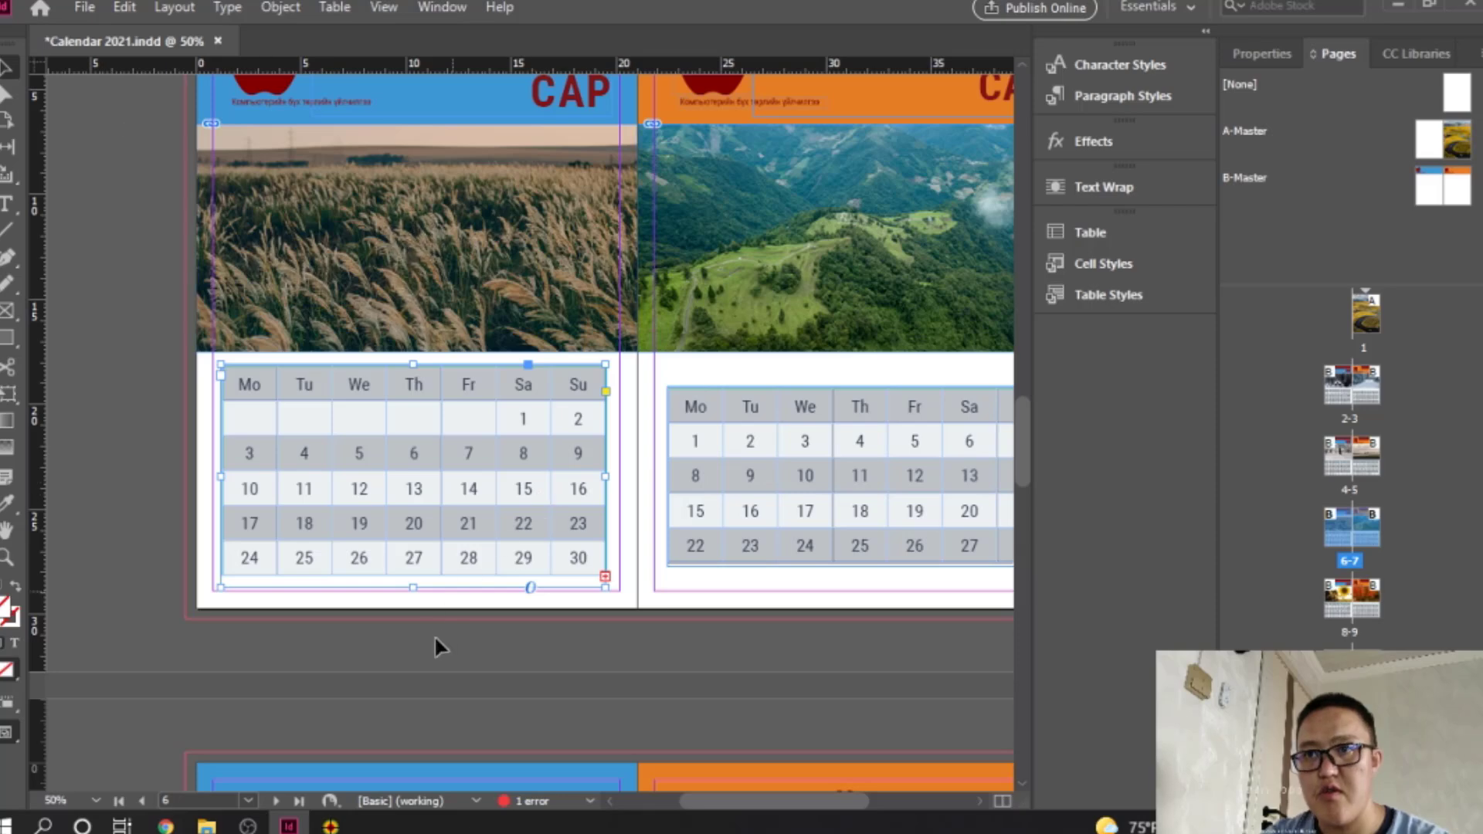
{"action": "left_click_drag", "start_coordinate": [412, 586], "coordinate": [414, 615]}
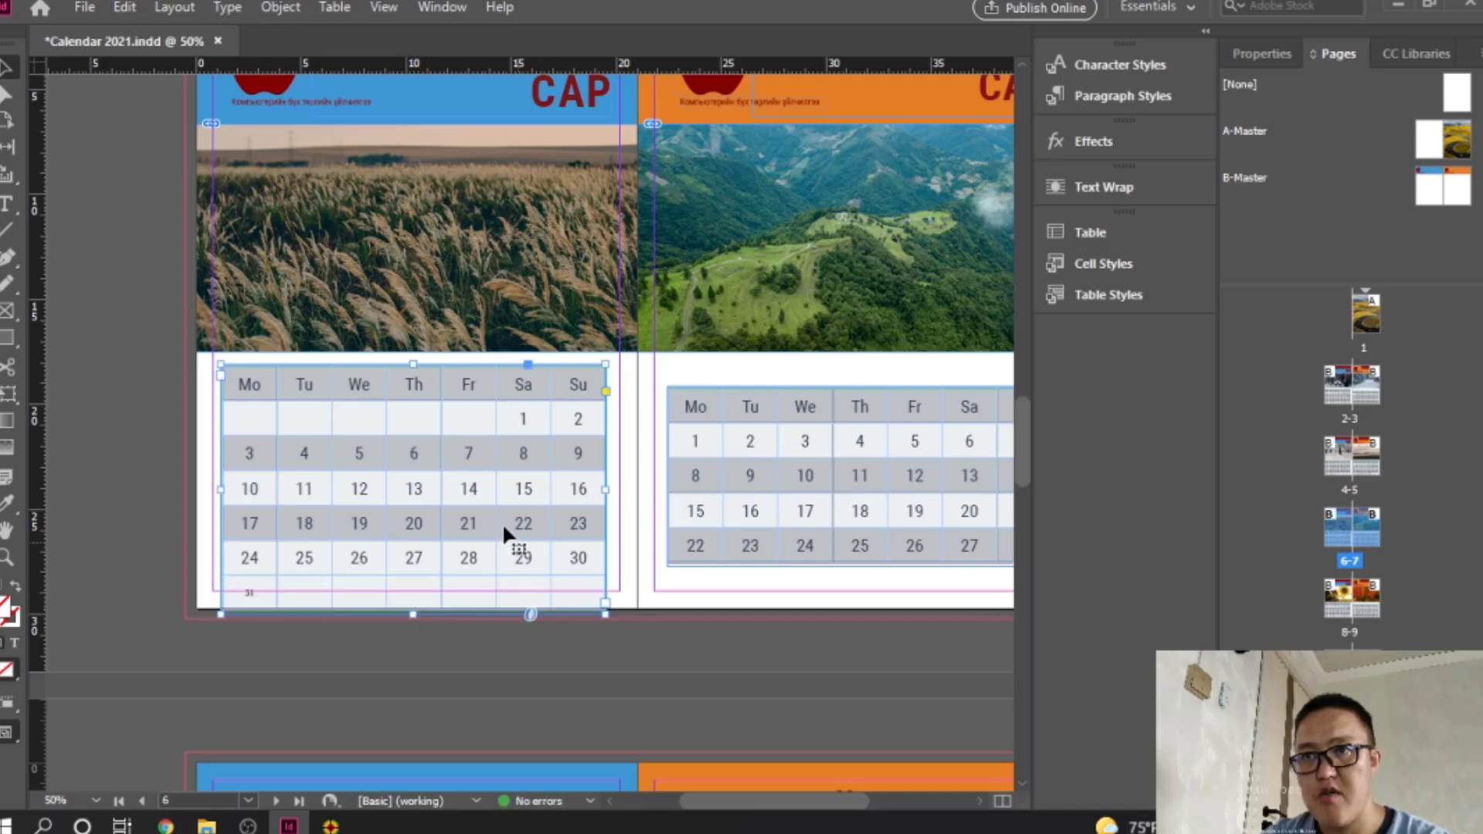
{"action": "left_click", "coordinate": [12, 398]}
{"action": "left_click_drag", "start_coordinate": [411, 614], "coordinate": [411, 593]}
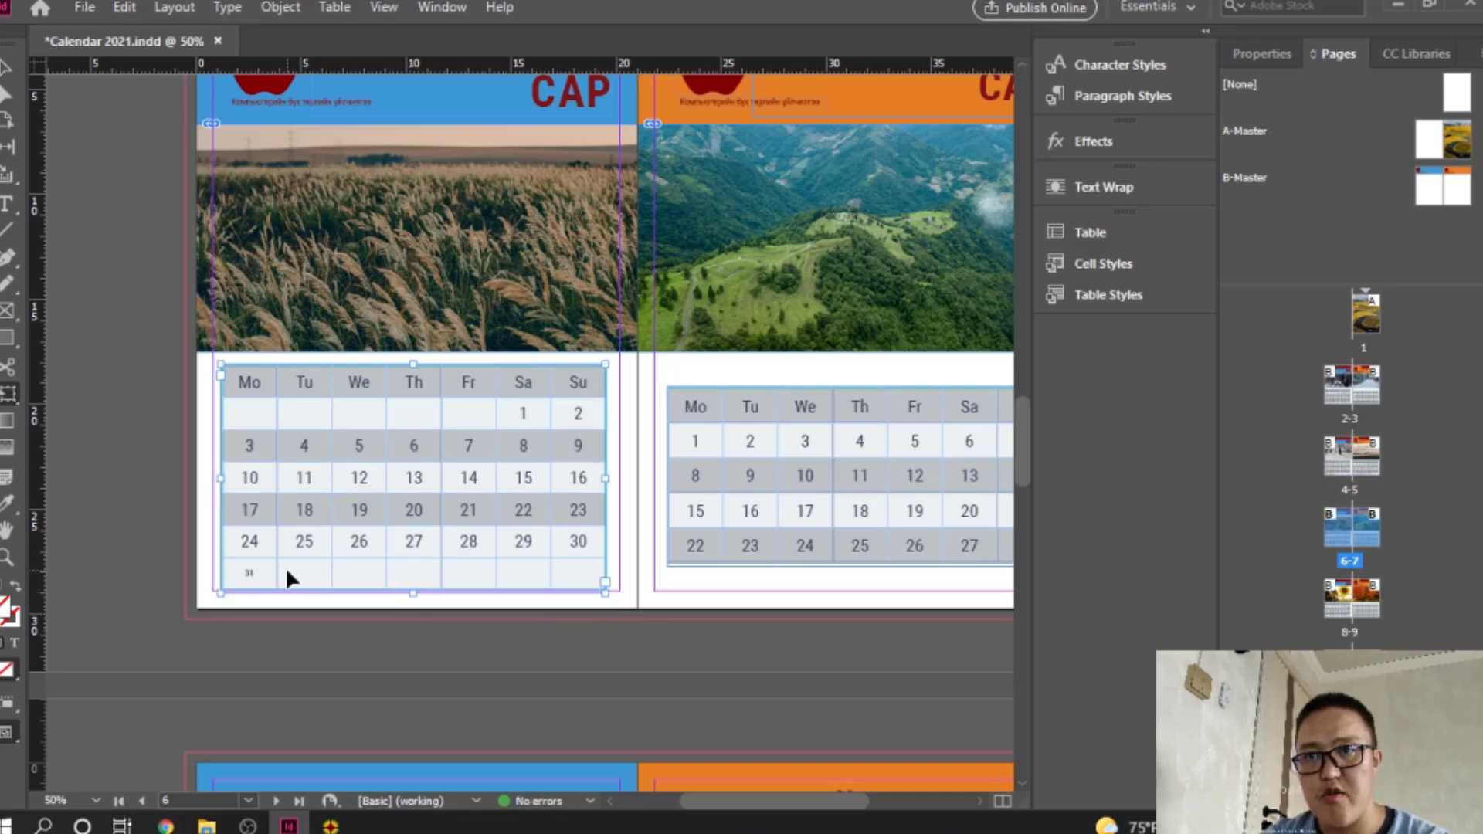
{"action": "key", "text": "v"}
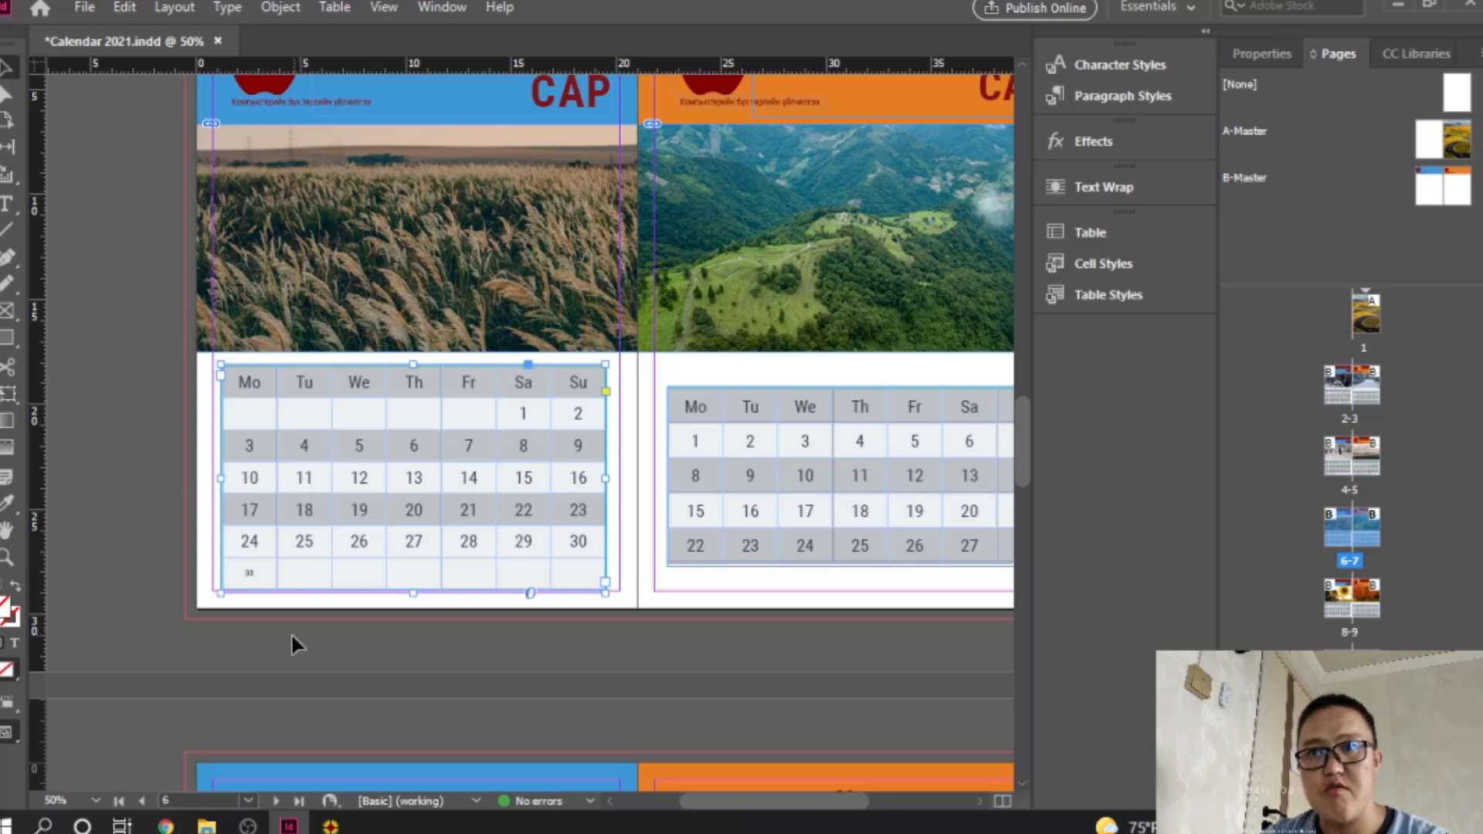
Step: Apply Character Style 1 to the last row of the May table, containing 31
{"action": "left_click_drag", "start_coordinate": [237, 572], "coordinate": [603, 575]}
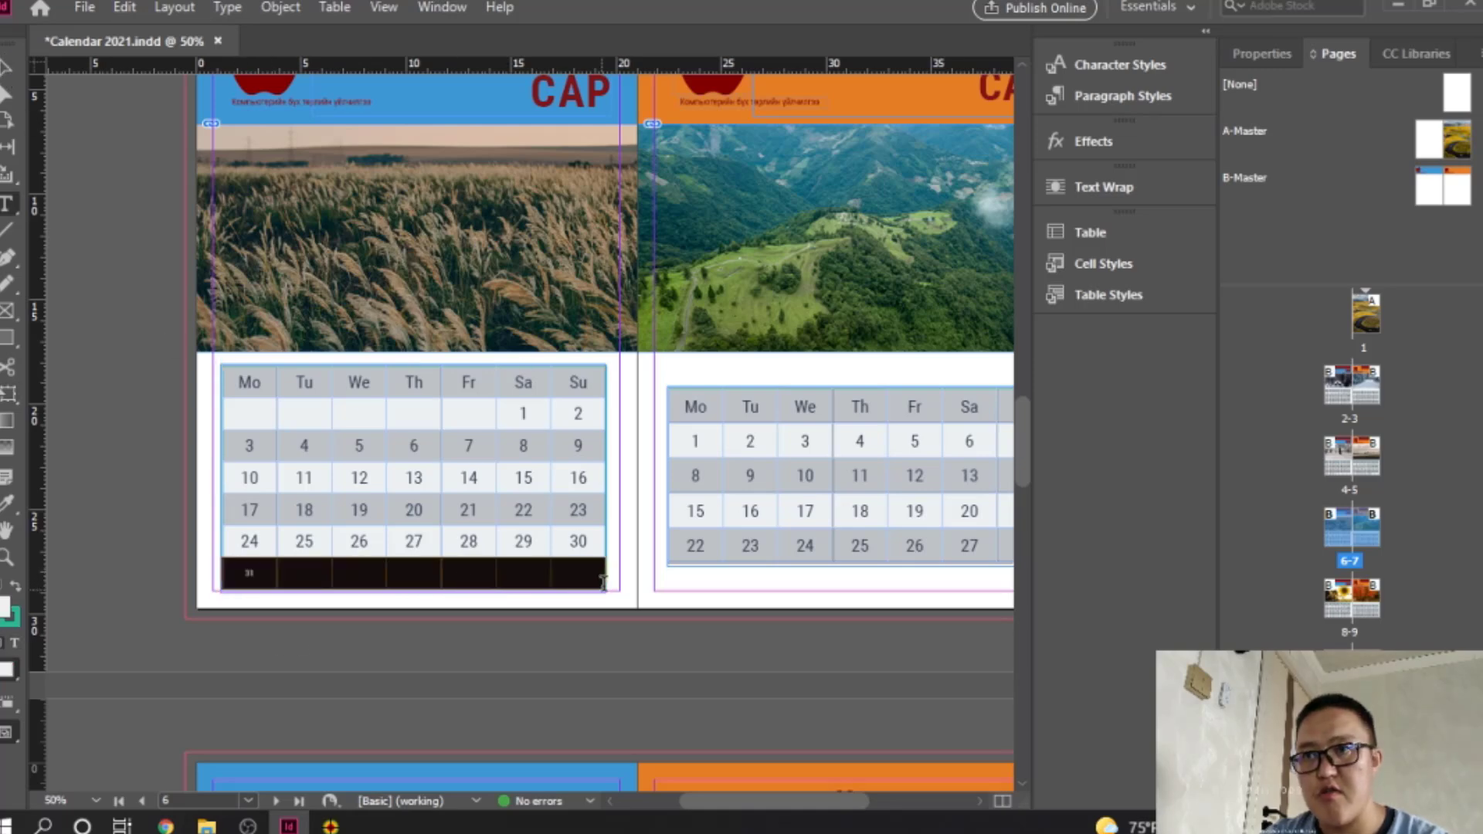
{"action": "left_click", "coordinate": [1095, 68]}
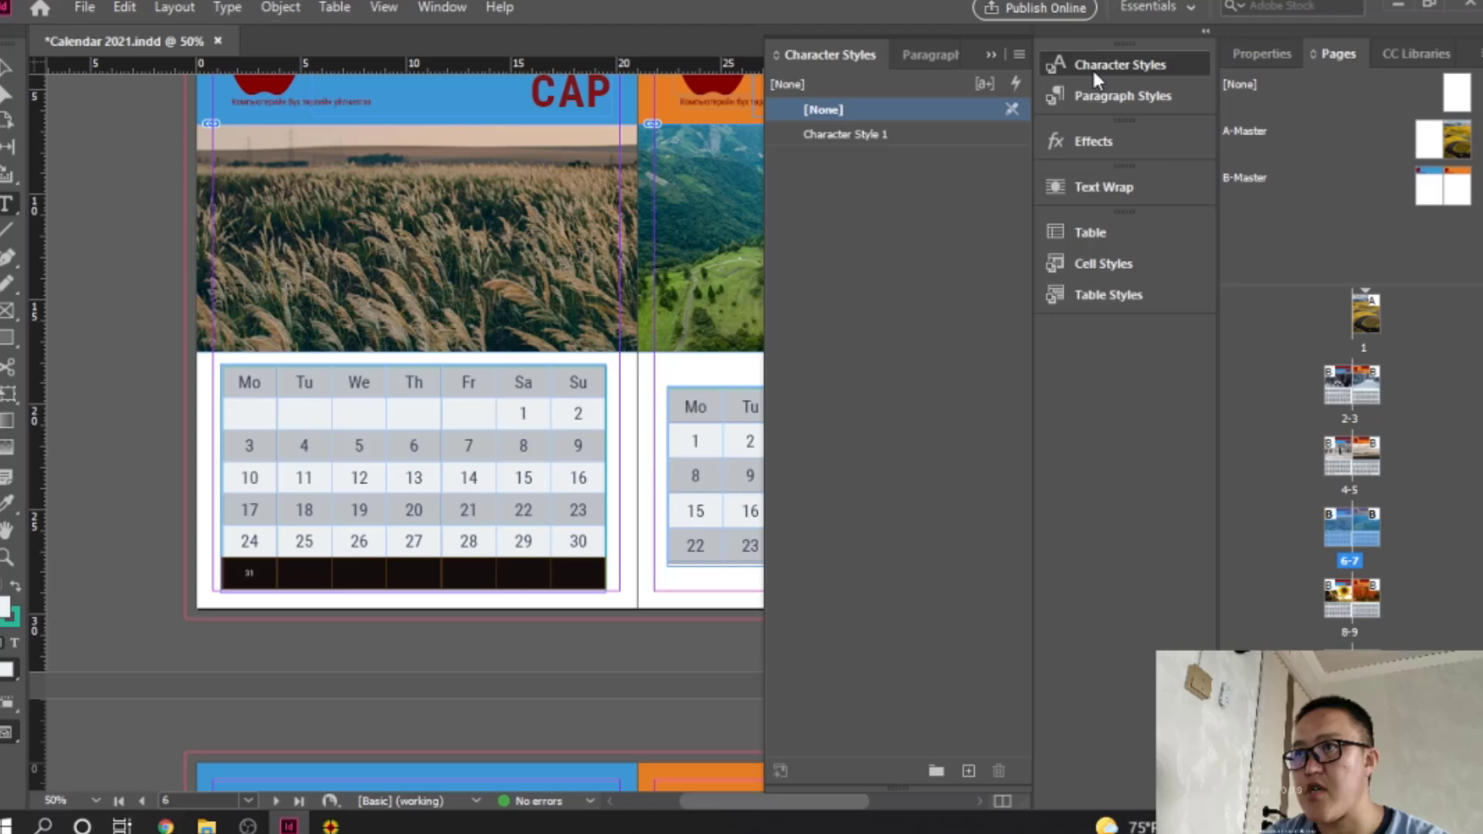
{"action": "left_click", "coordinate": [884, 136]}
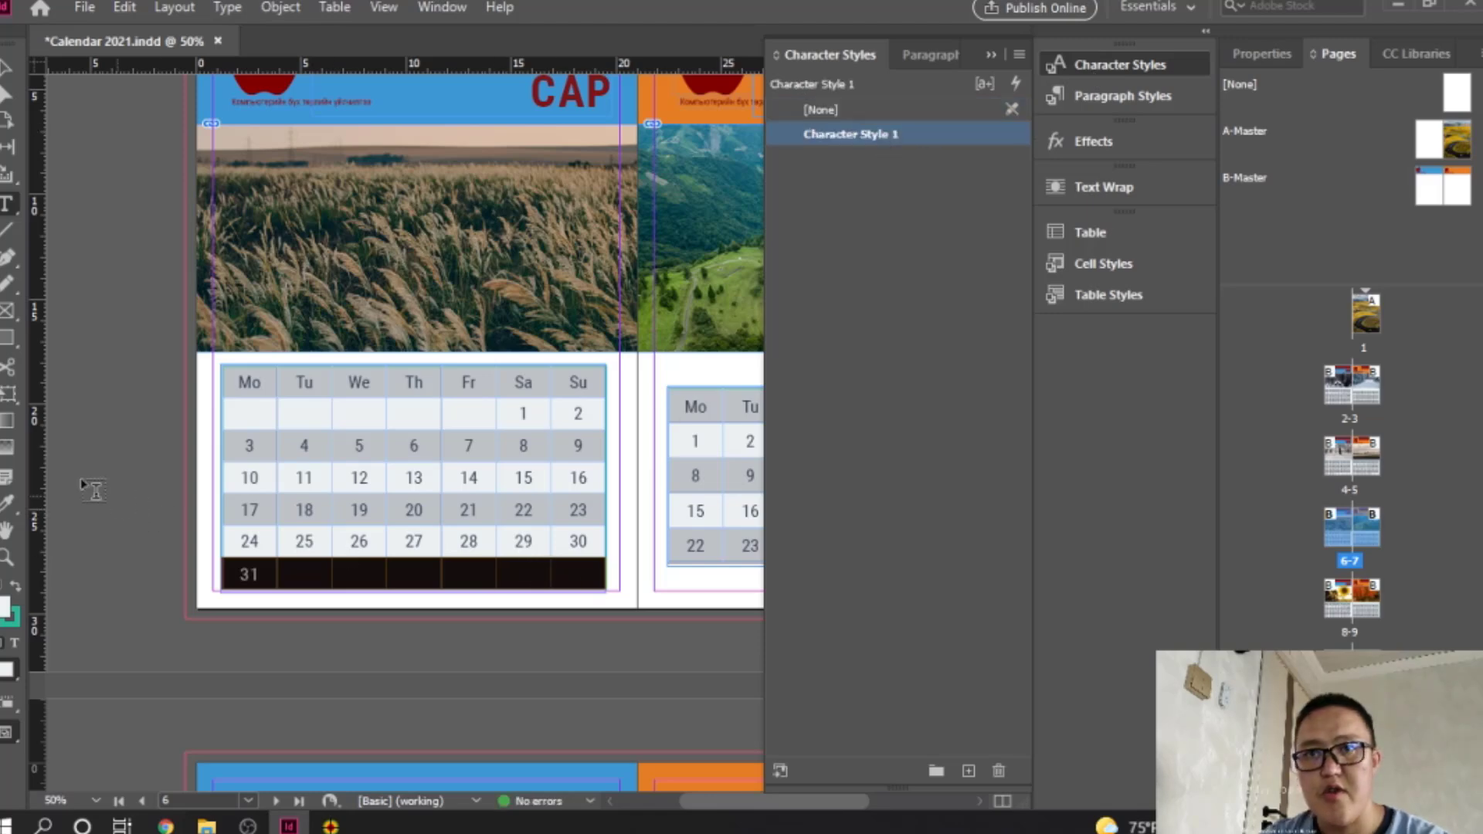
Step: Fill the May table's last row with the grey of the shaded rows, #bdc2c6
{"action": "double_click", "coordinate": [6, 606]}
{"action": "double_click", "coordinate": [1004, 575]}
{"action": "type", "text": "303030"}
{"action": "key", "text": "Tab"}
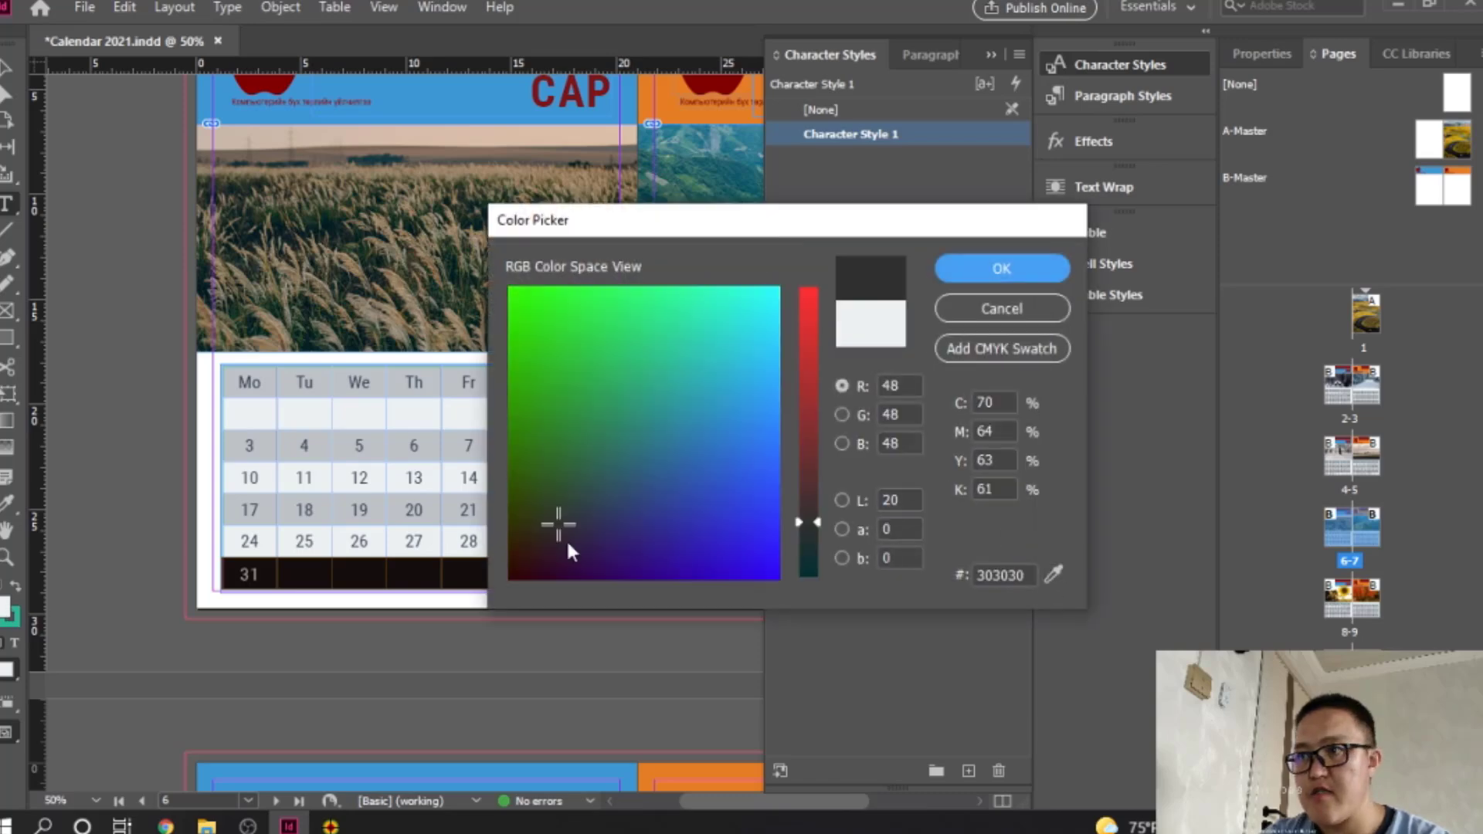
{"action": "left_click", "coordinate": [1052, 573]}
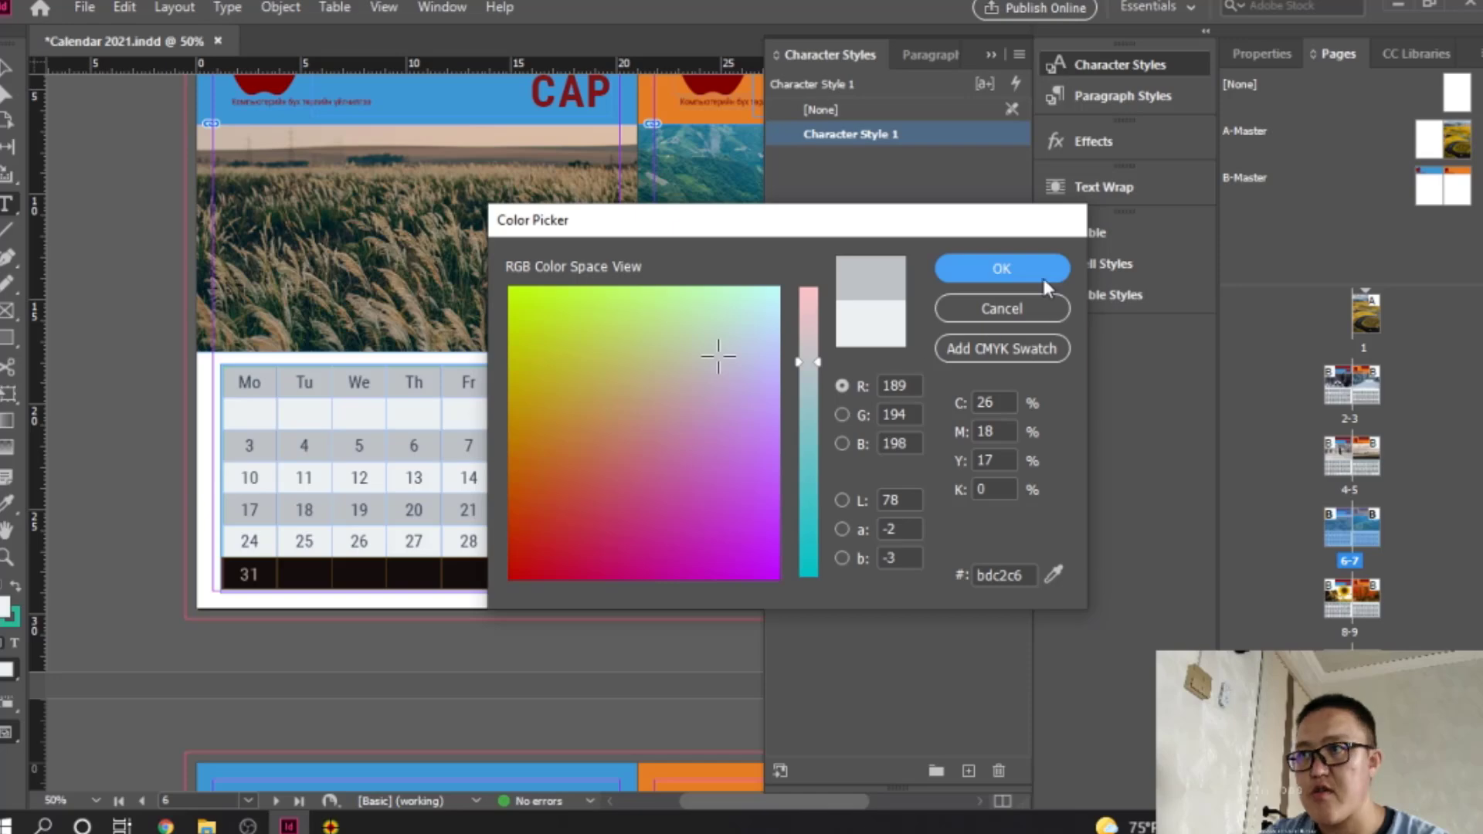
{"action": "left_click", "coordinate": [1002, 268]}
{"action": "left_click", "coordinate": [8, 65]}
{"action": "left_click", "coordinate": [476, 489]}
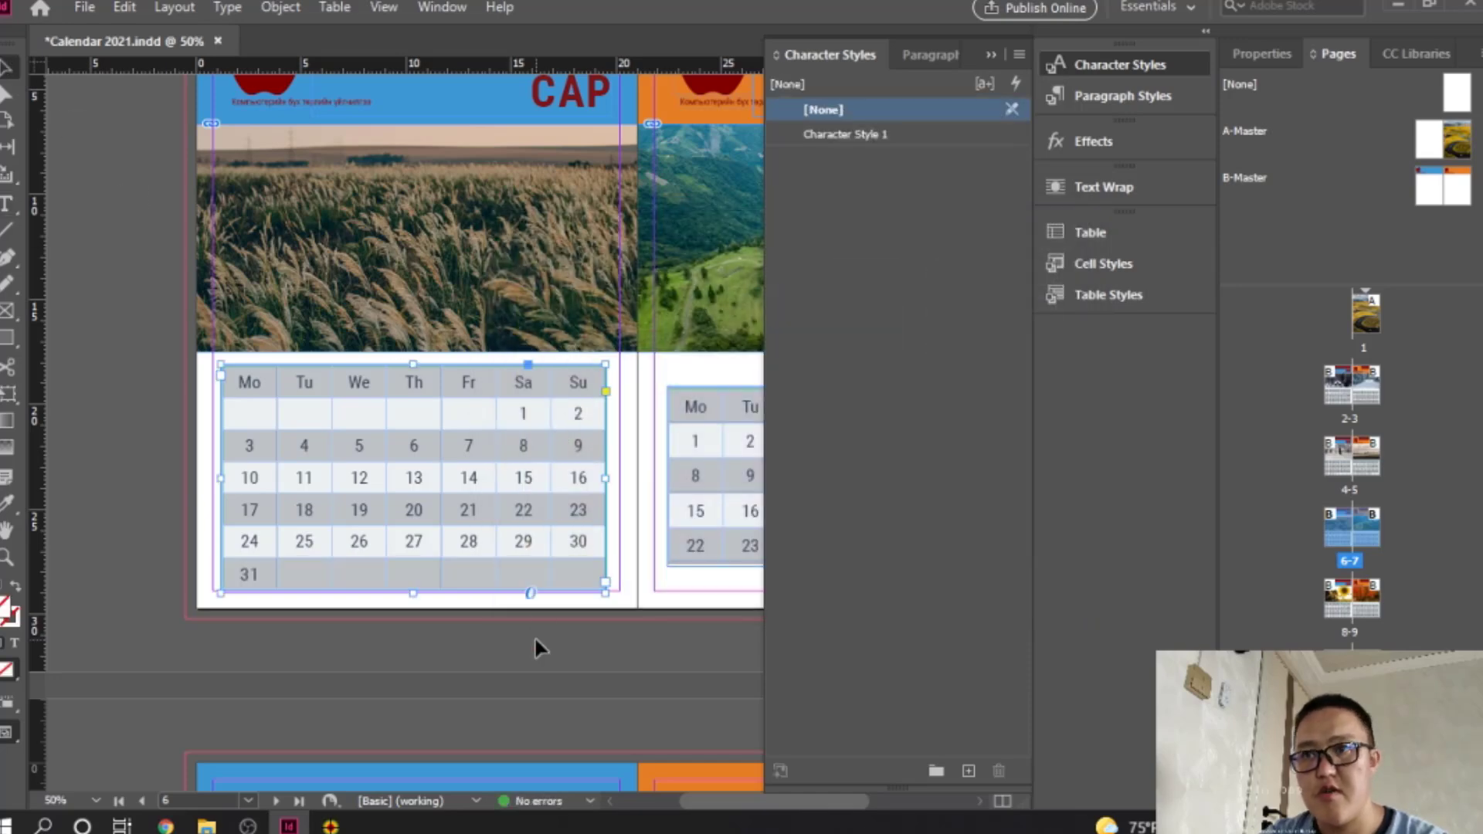
Step: Delete the old date table from the June page
{"action": "left_click", "coordinate": [653, 540]}
{"action": "left_click_drag", "start_coordinate": [653, 540], "coordinate": [564, 399]}
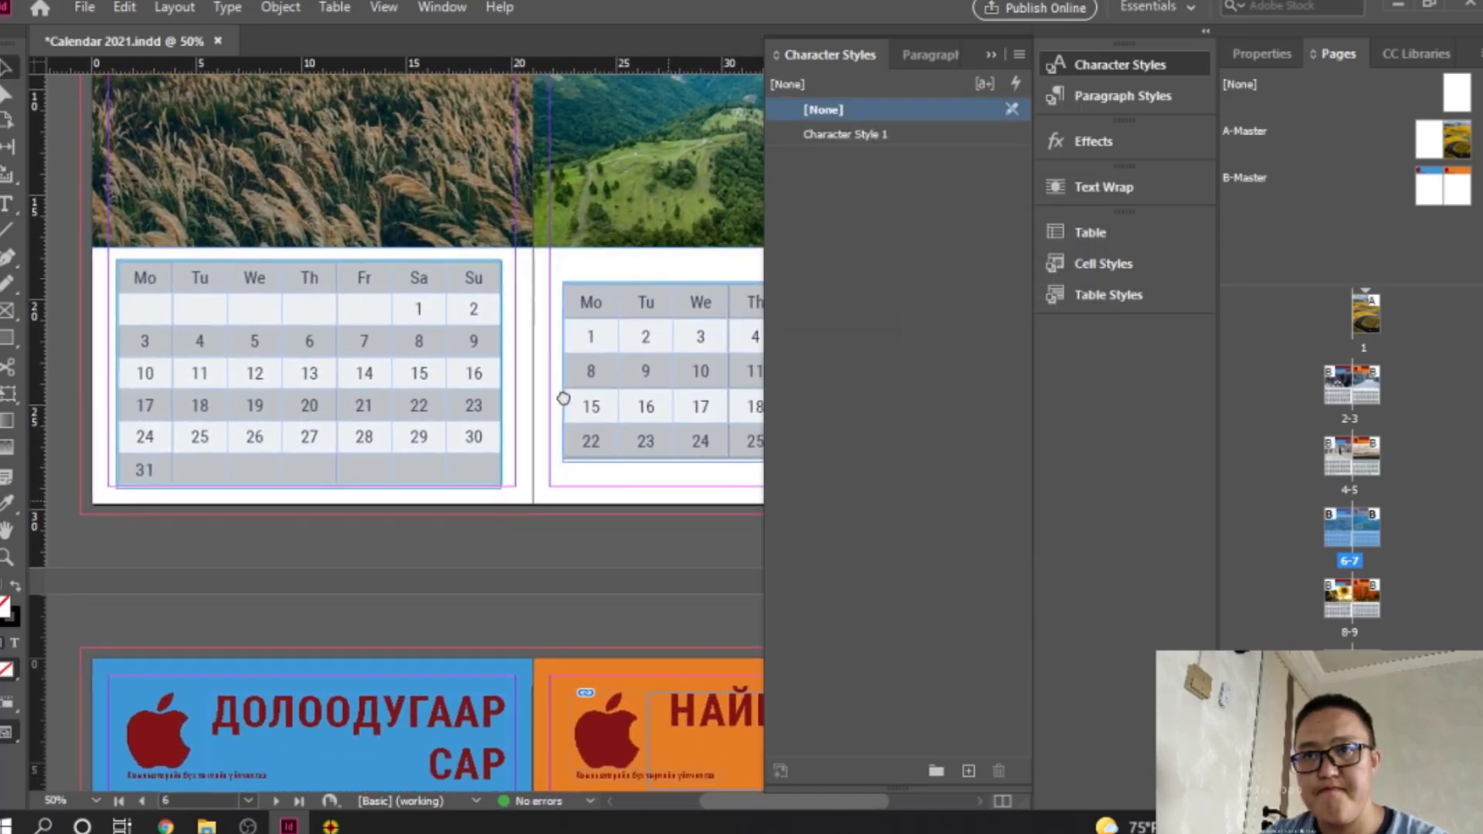
{"action": "left_click_drag", "start_coordinate": [676, 435], "coordinate": [513, 477]}
{"action": "left_click_drag", "start_coordinate": [602, 437], "coordinate": [536, 464]}
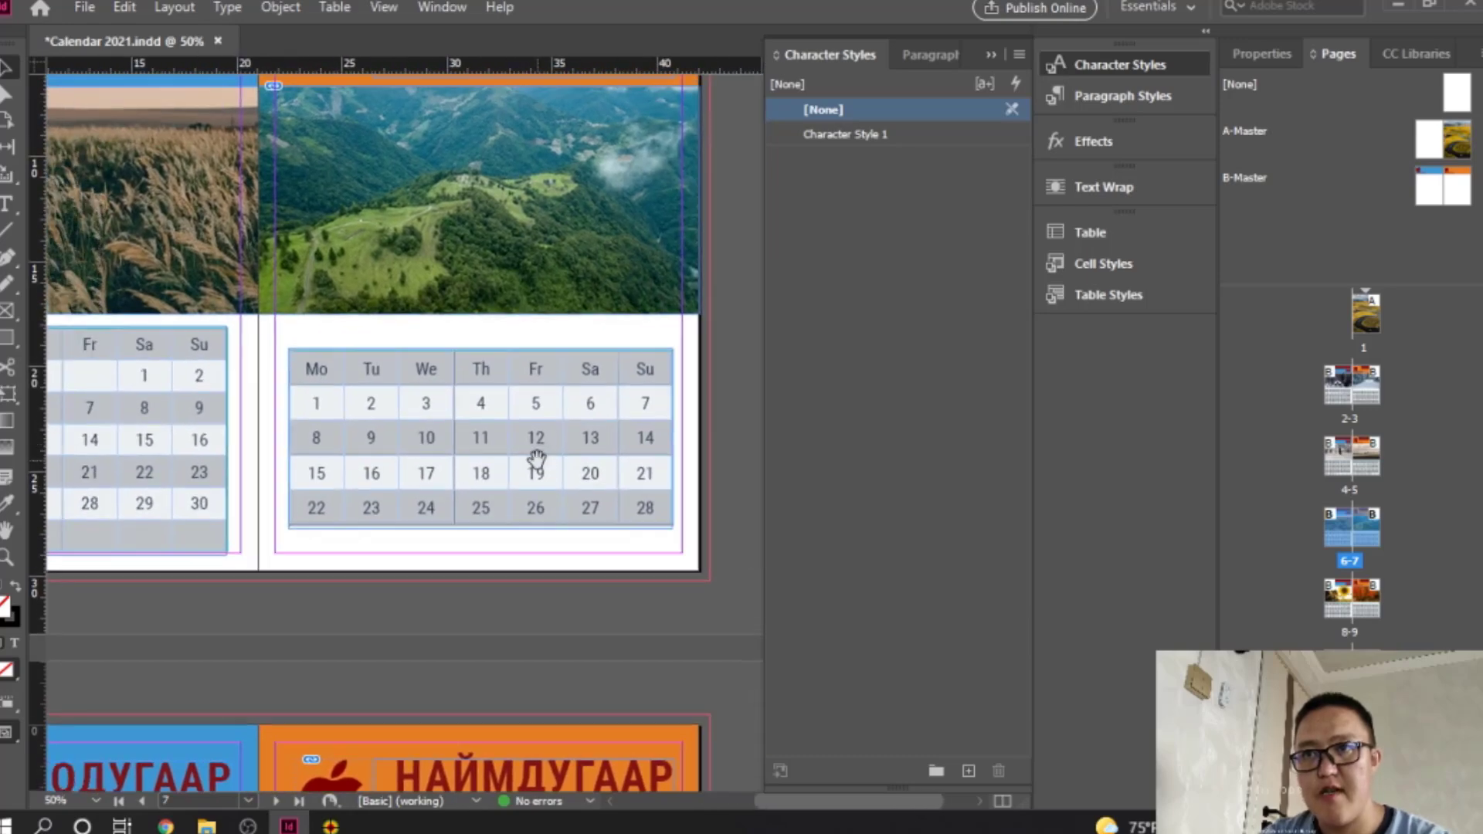
{"action": "left_click", "coordinate": [493, 357]}
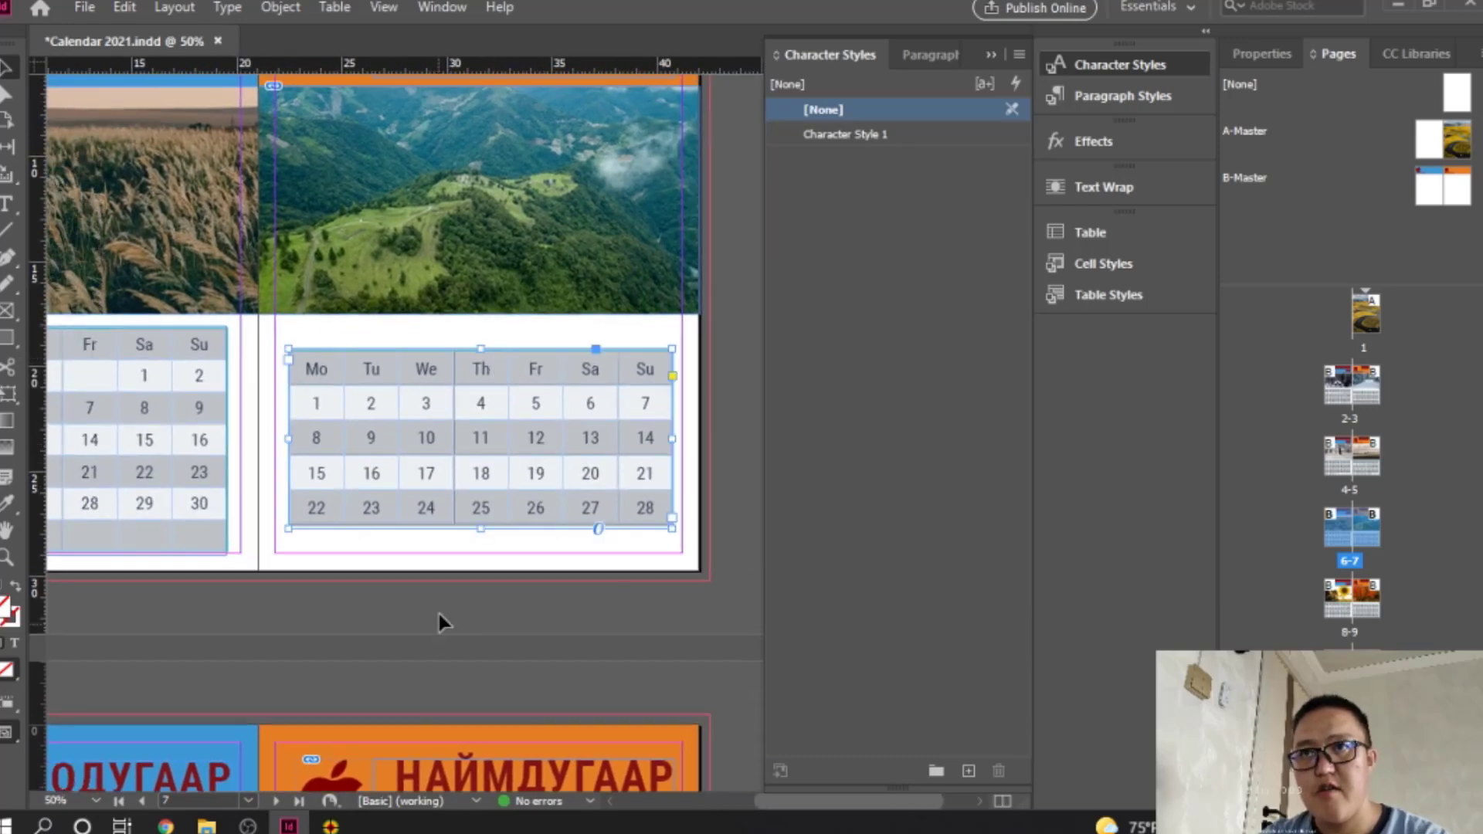
{"action": "scroll", "coordinate": [437, 611], "scroll_direction": "up", "scroll_amount": 3}
{"action": "scroll", "coordinate": [434, 604], "scroll_direction": "down", "scroll_amount": 2}
{"action": "scroll", "coordinate": [434, 604], "scroll_direction": "up", "scroll_amount": 2}
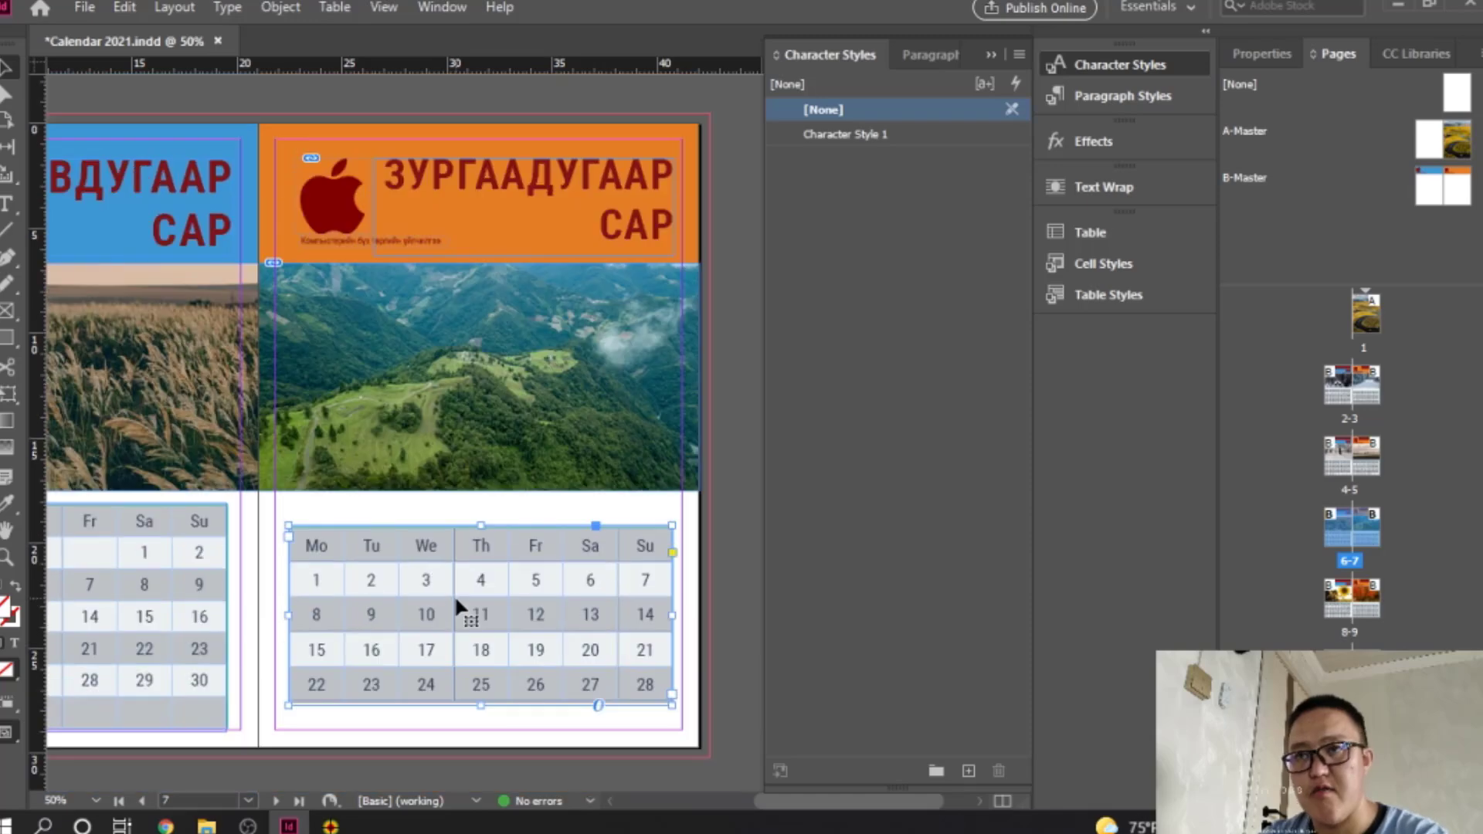
Step: Copy the April table from page 5 and paste it in place on the June page
{"action": "scroll", "coordinate": [456, 593], "scroll_direction": "up", "scroll_amount": 5}
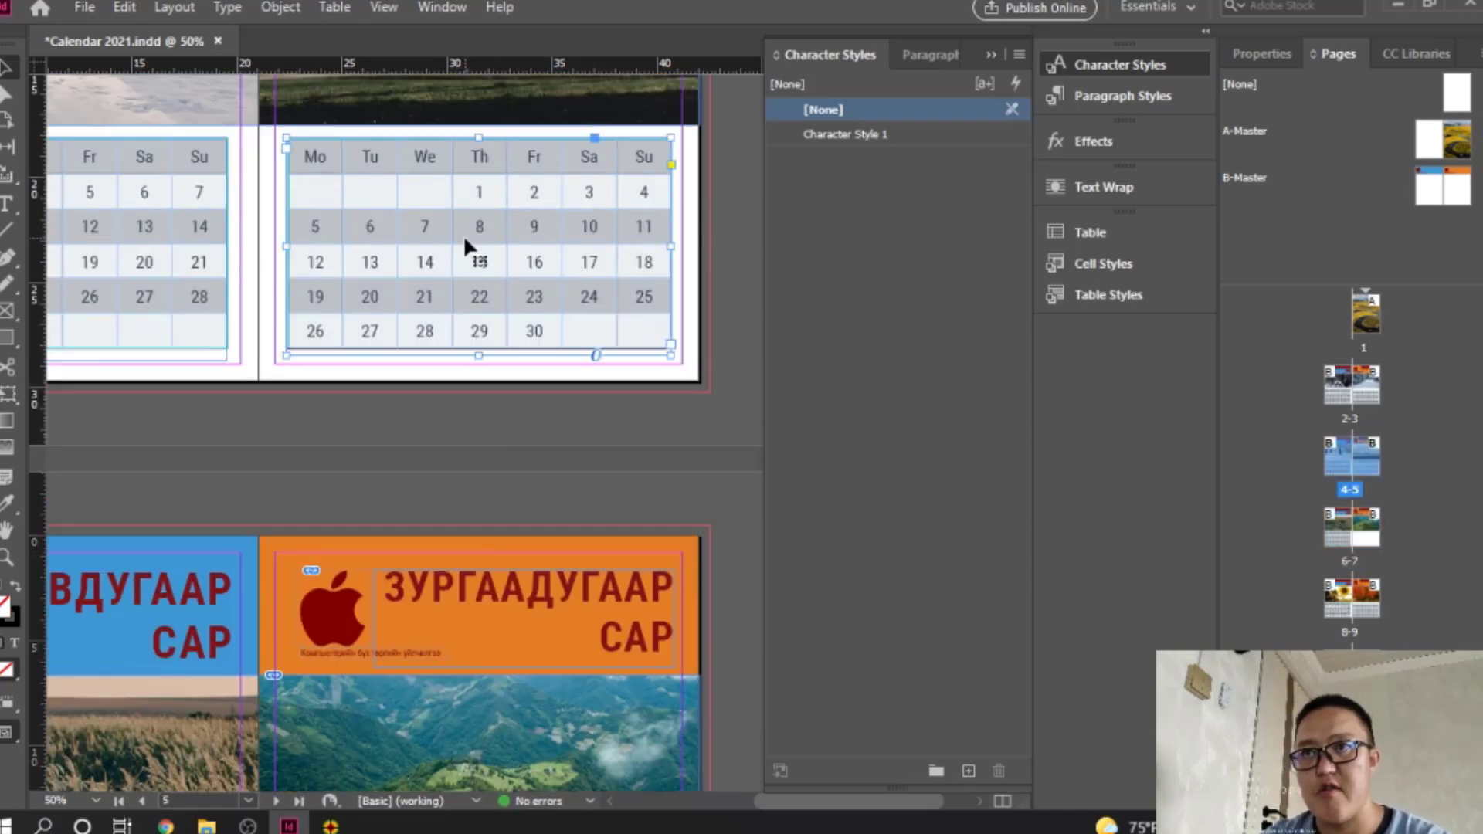
{"action": "scroll", "coordinate": [463, 236], "scroll_direction": "down", "scroll_amount": 4}
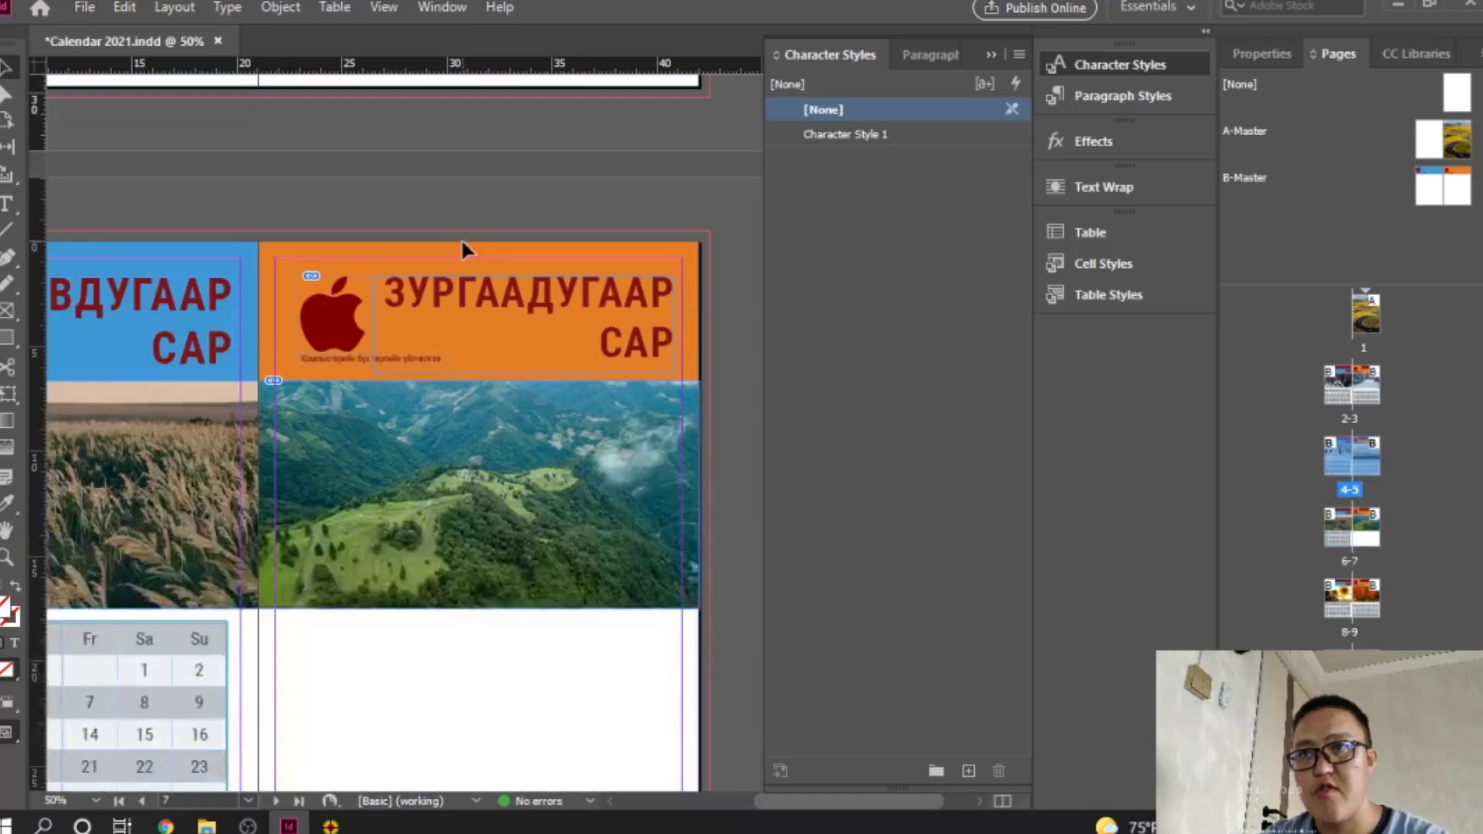
{"action": "right_click", "coordinate": [414, 428]}
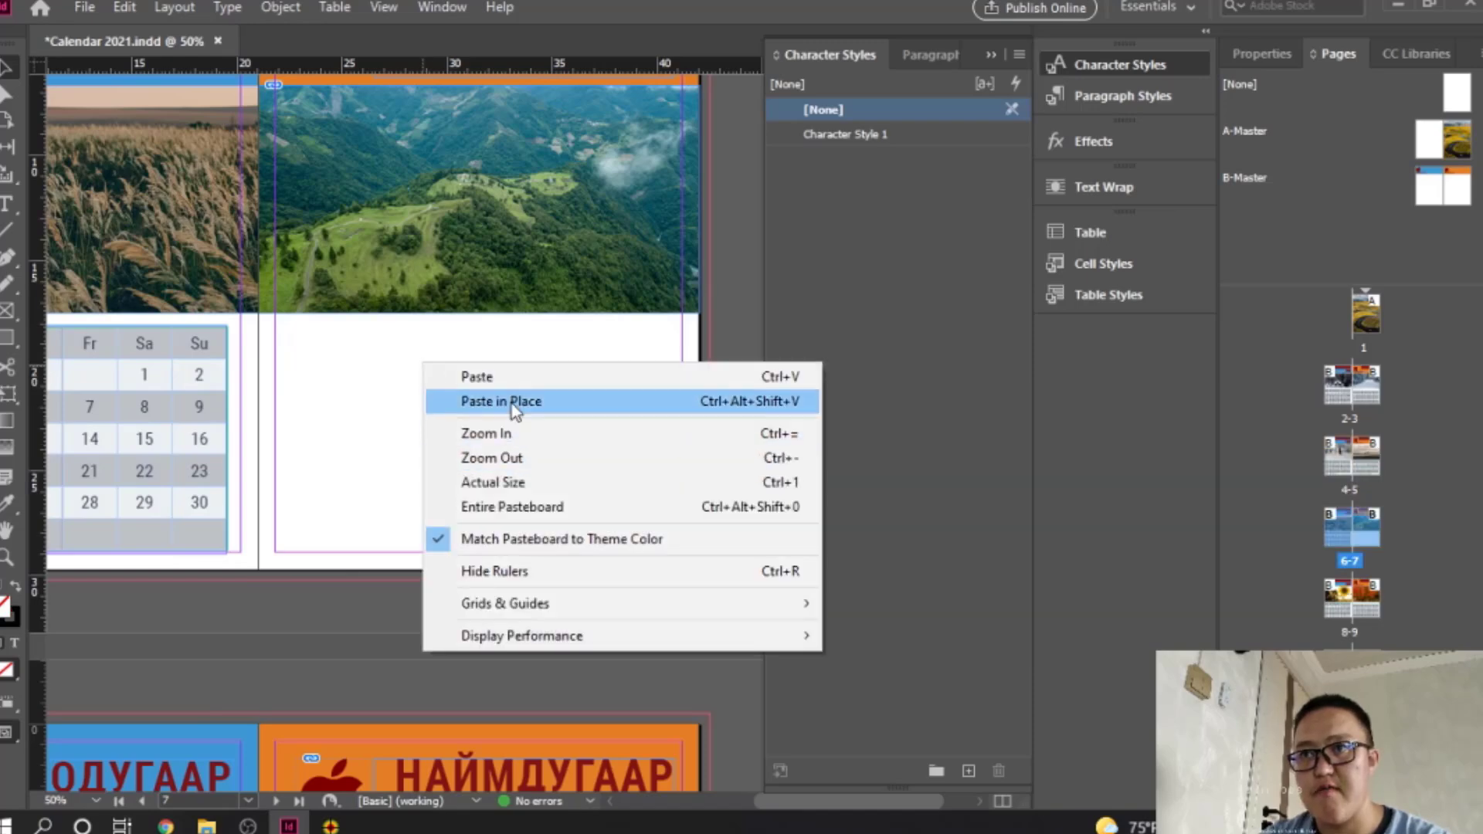
{"action": "left_click", "coordinate": [501, 400]}
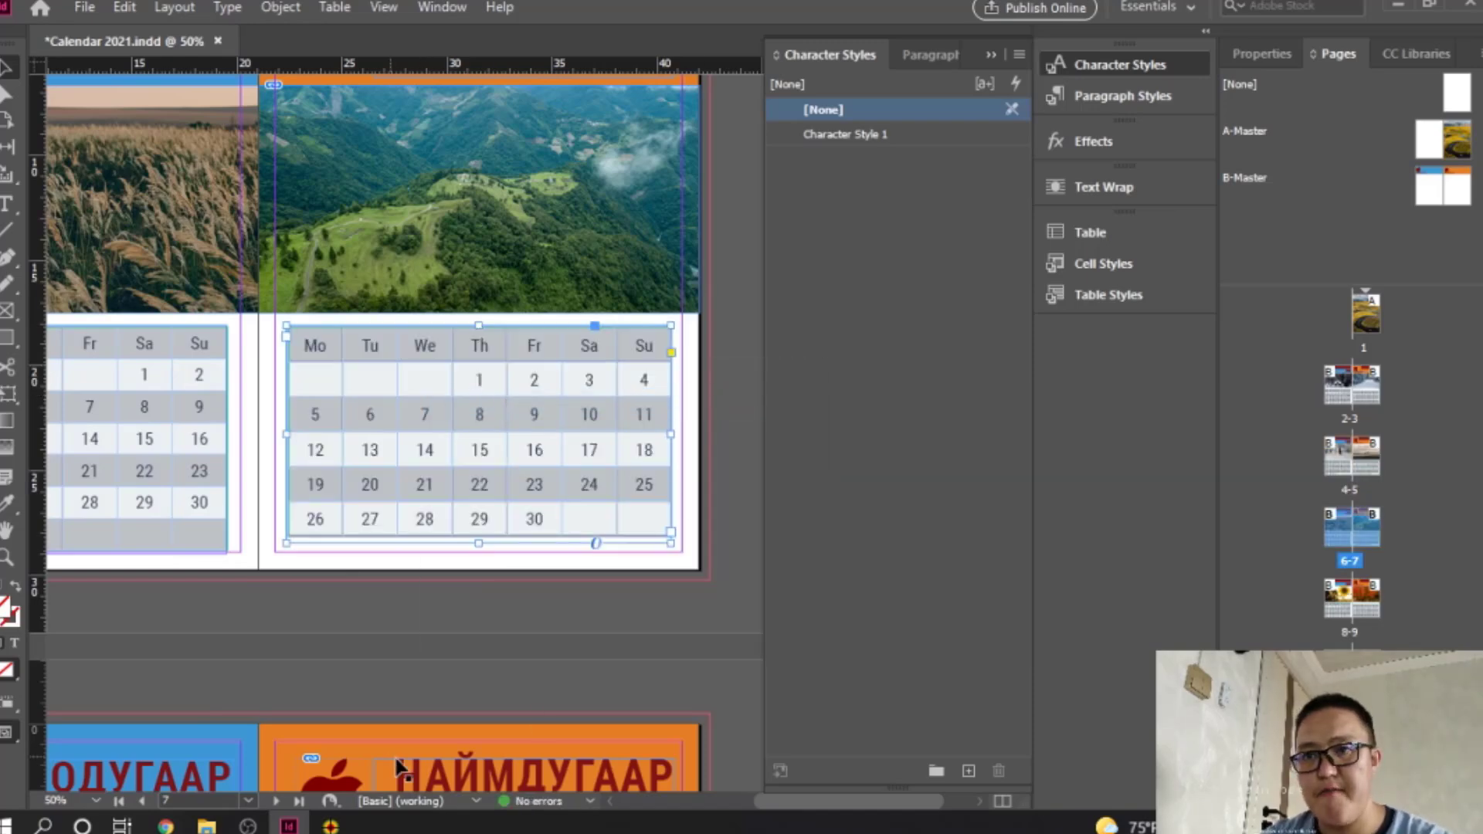
Step: Switch to the browser calendar to get the June 2021 dates
{"action": "left_click", "coordinate": [165, 825]}
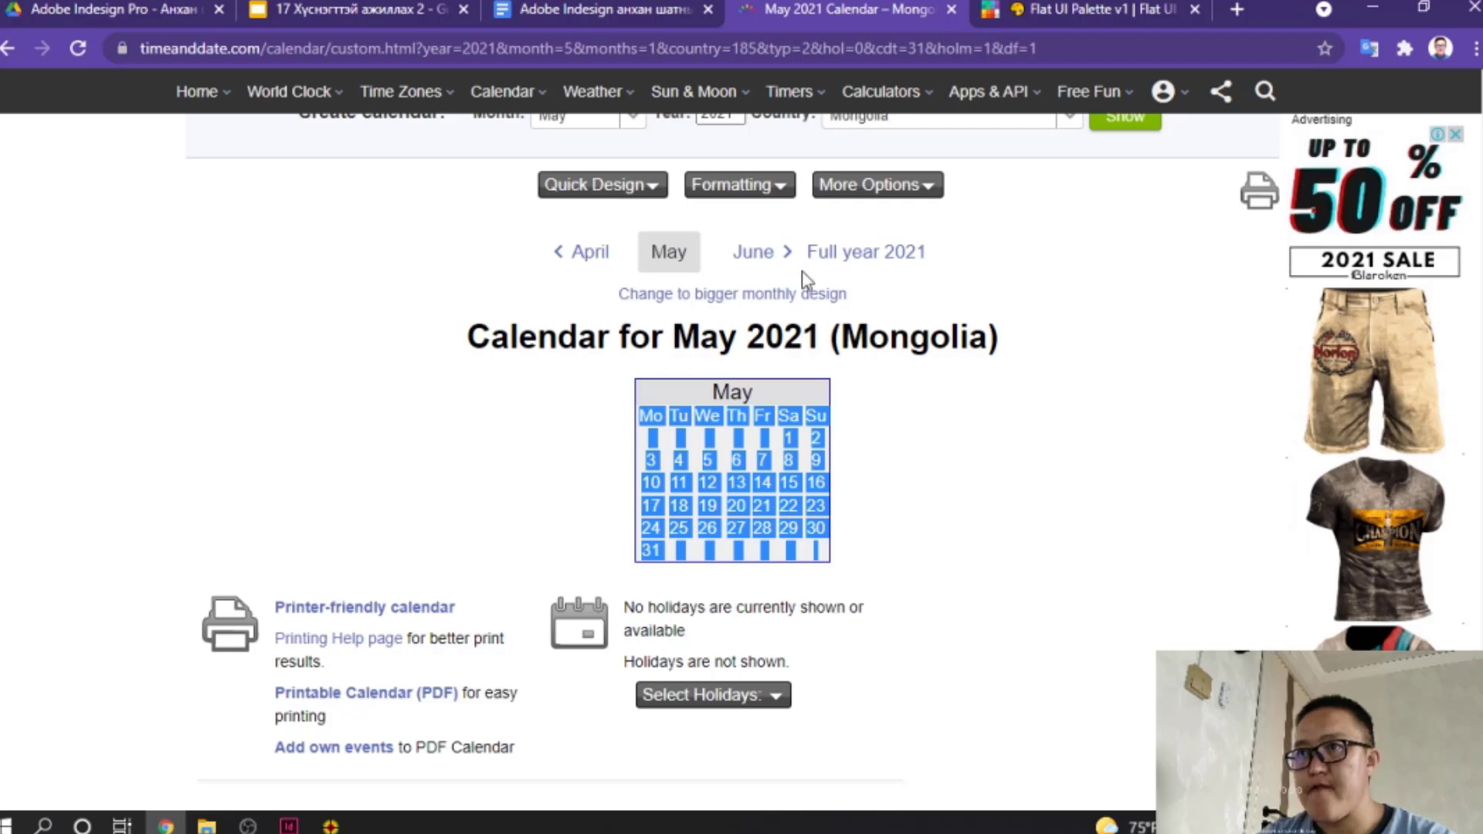
Step: Go to the June 2021 calendar for Mongolia and copy its full date table, including the weekday header
{"action": "left_click", "coordinate": [750, 257]}
{"action": "scroll", "coordinate": [781, 473], "scroll_direction": "down", "scroll_amount": 3}
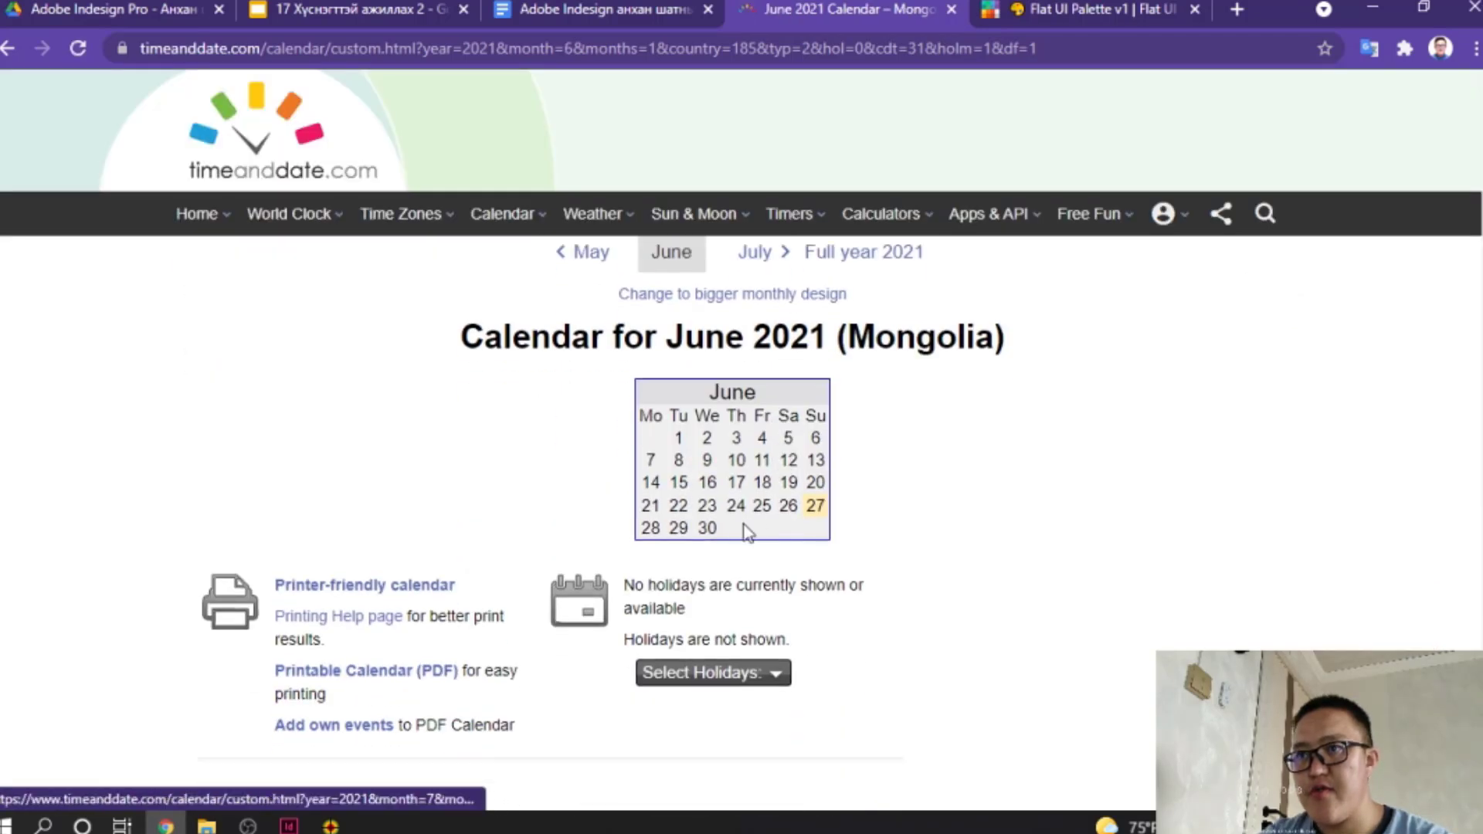
{"action": "left_click_drag", "start_coordinate": [823, 538], "coordinate": [640, 413]}
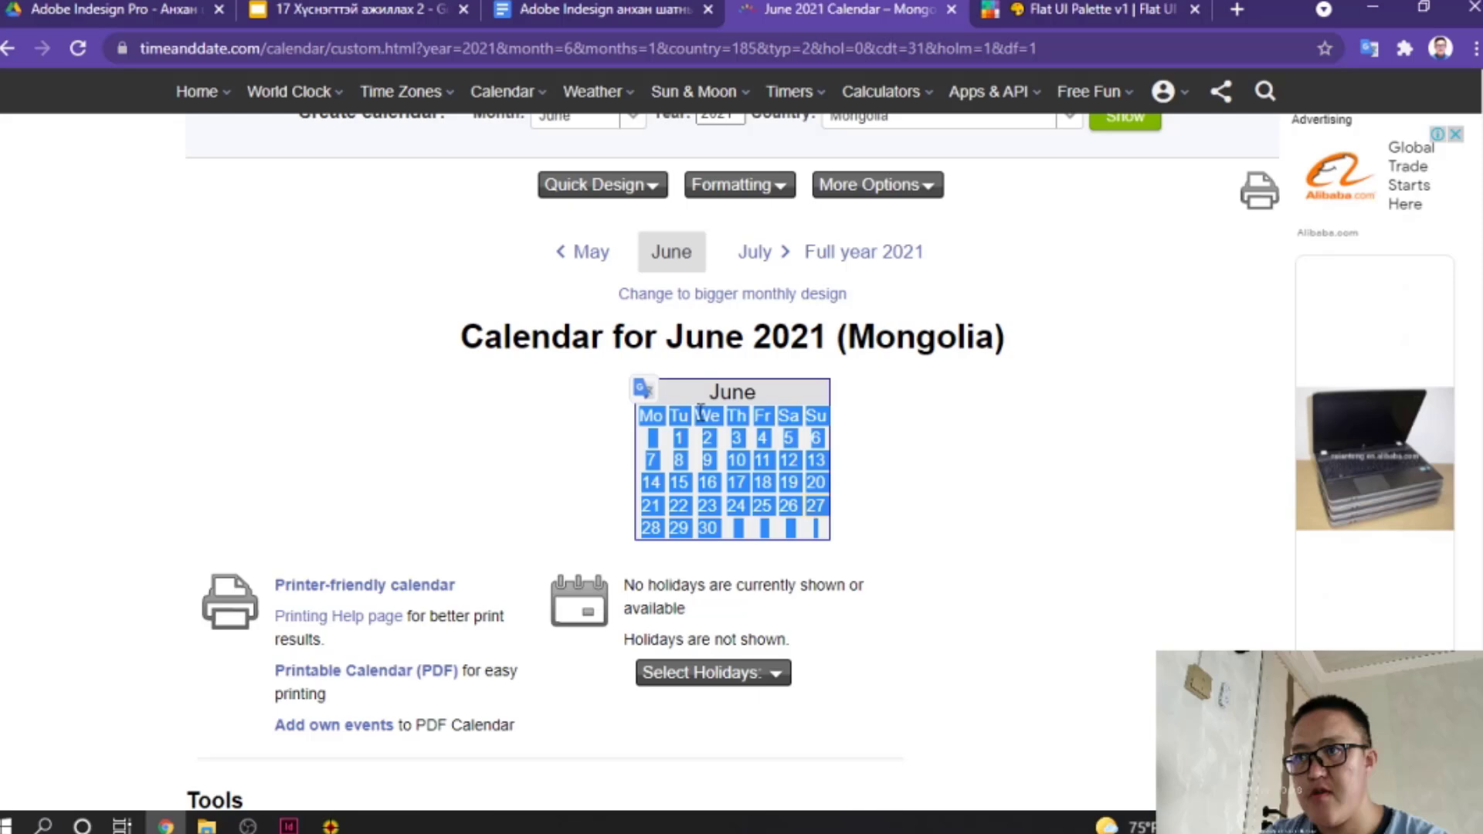
{"action": "right_click", "coordinate": [788, 427]}
{"action": "left_click", "coordinate": [847, 435]}
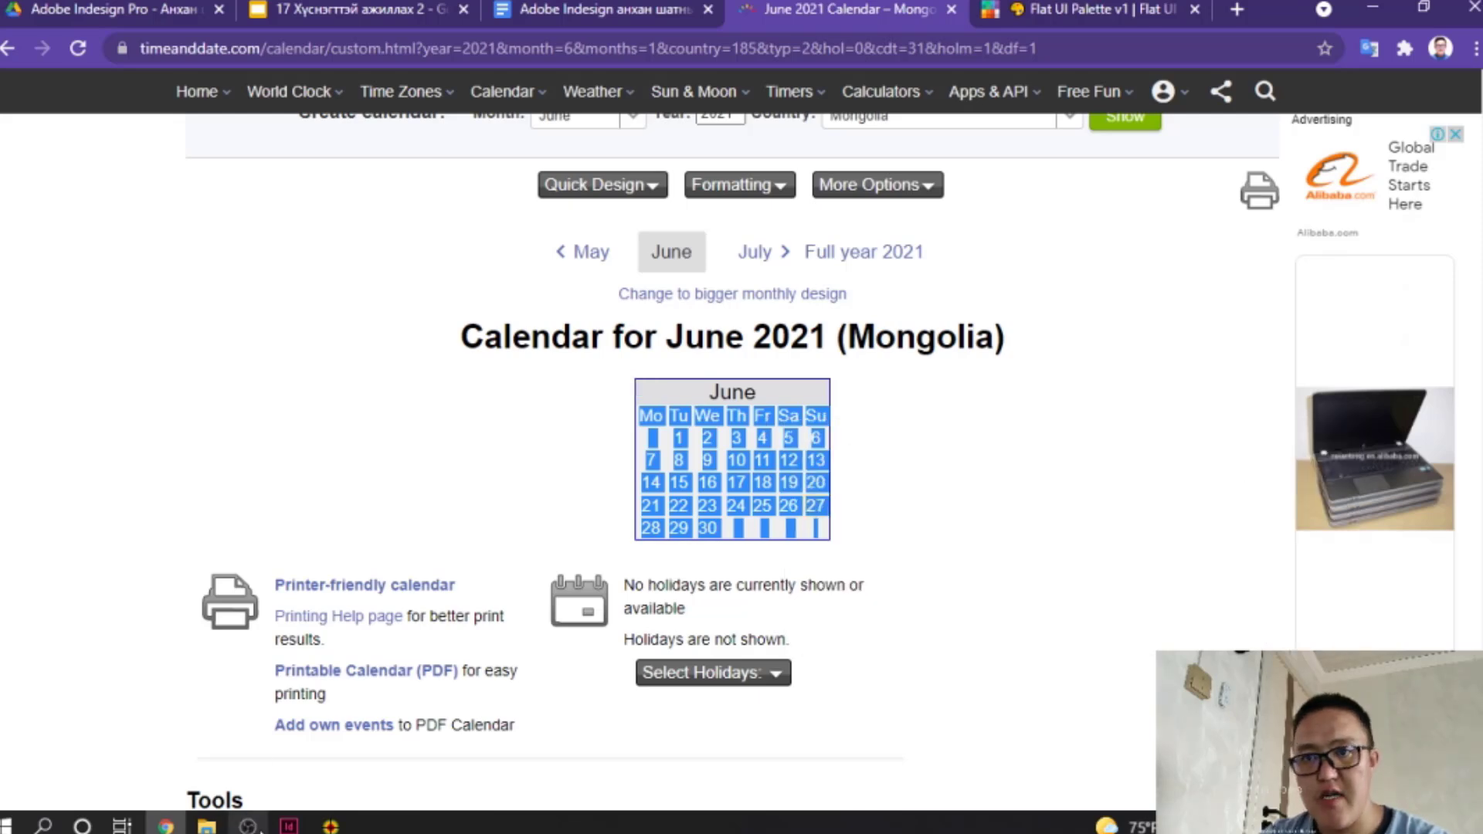
Step: Switch to InDesign and paste the June dates over all cells of the table on page 7
{"action": "left_click", "coordinate": [288, 827]}
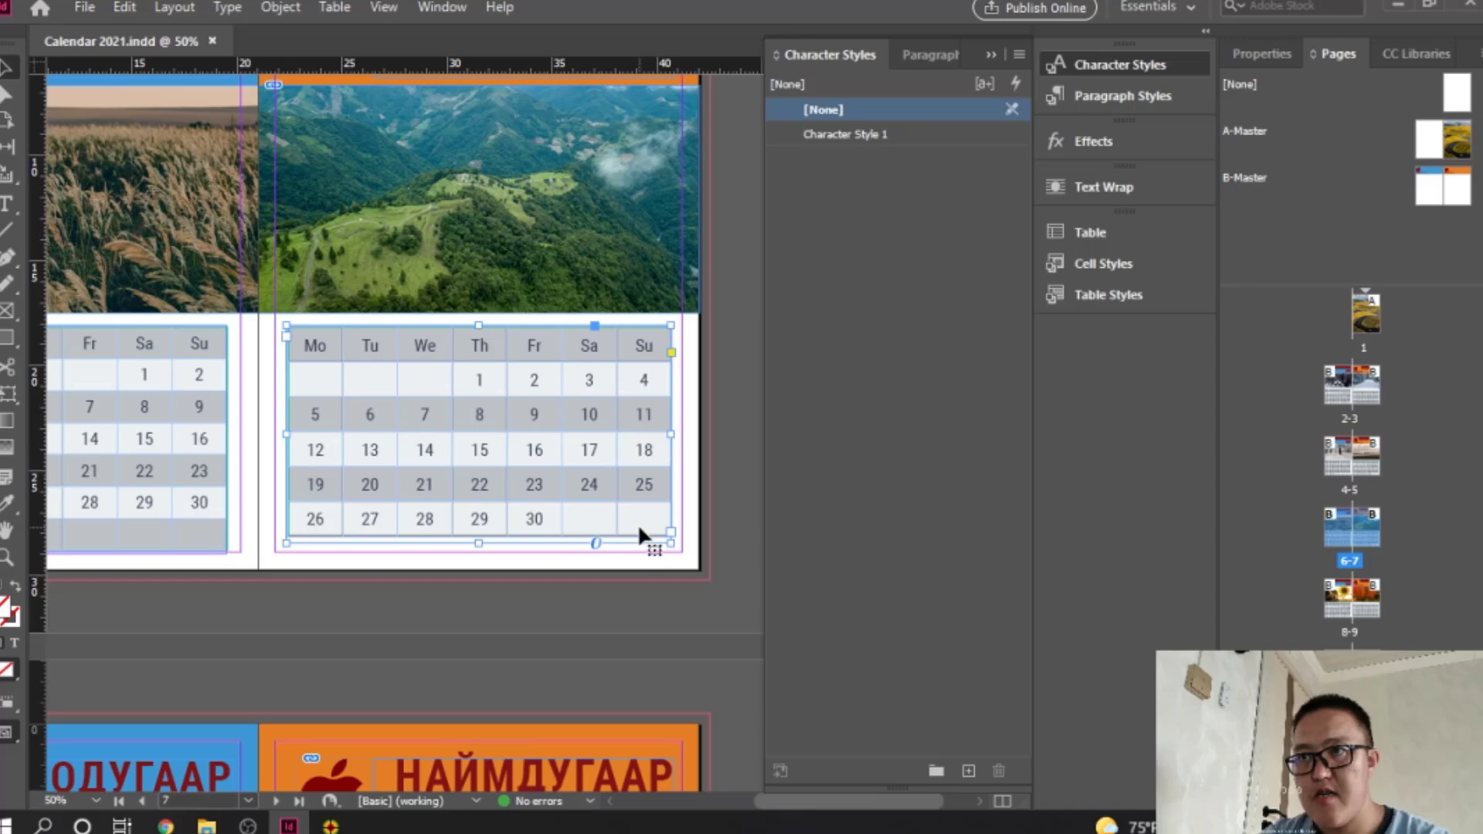
{"action": "double_click", "coordinate": [310, 341]}
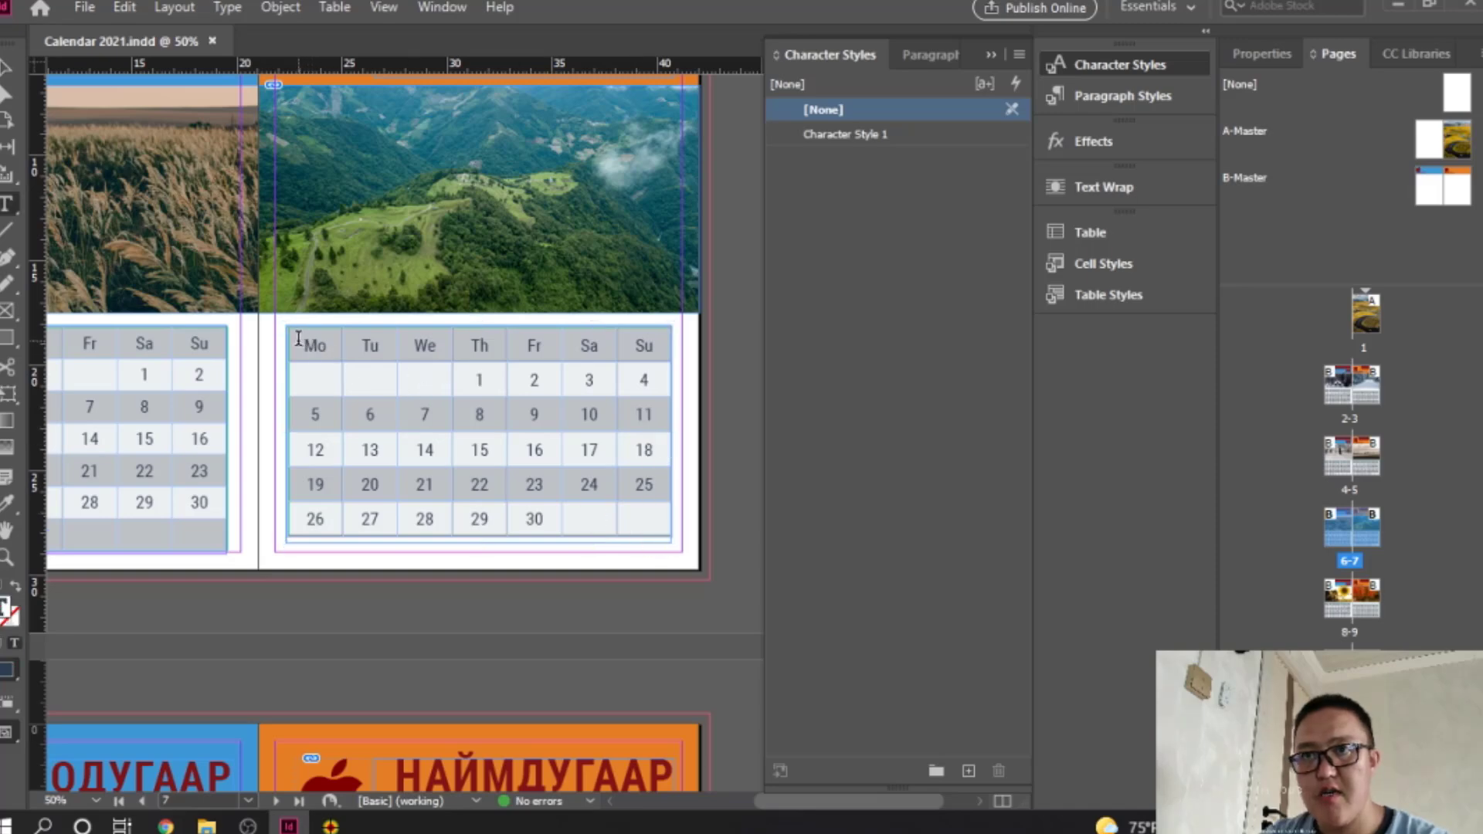
{"action": "left_click_drag", "start_coordinate": [309, 345], "coordinate": [629, 513]}
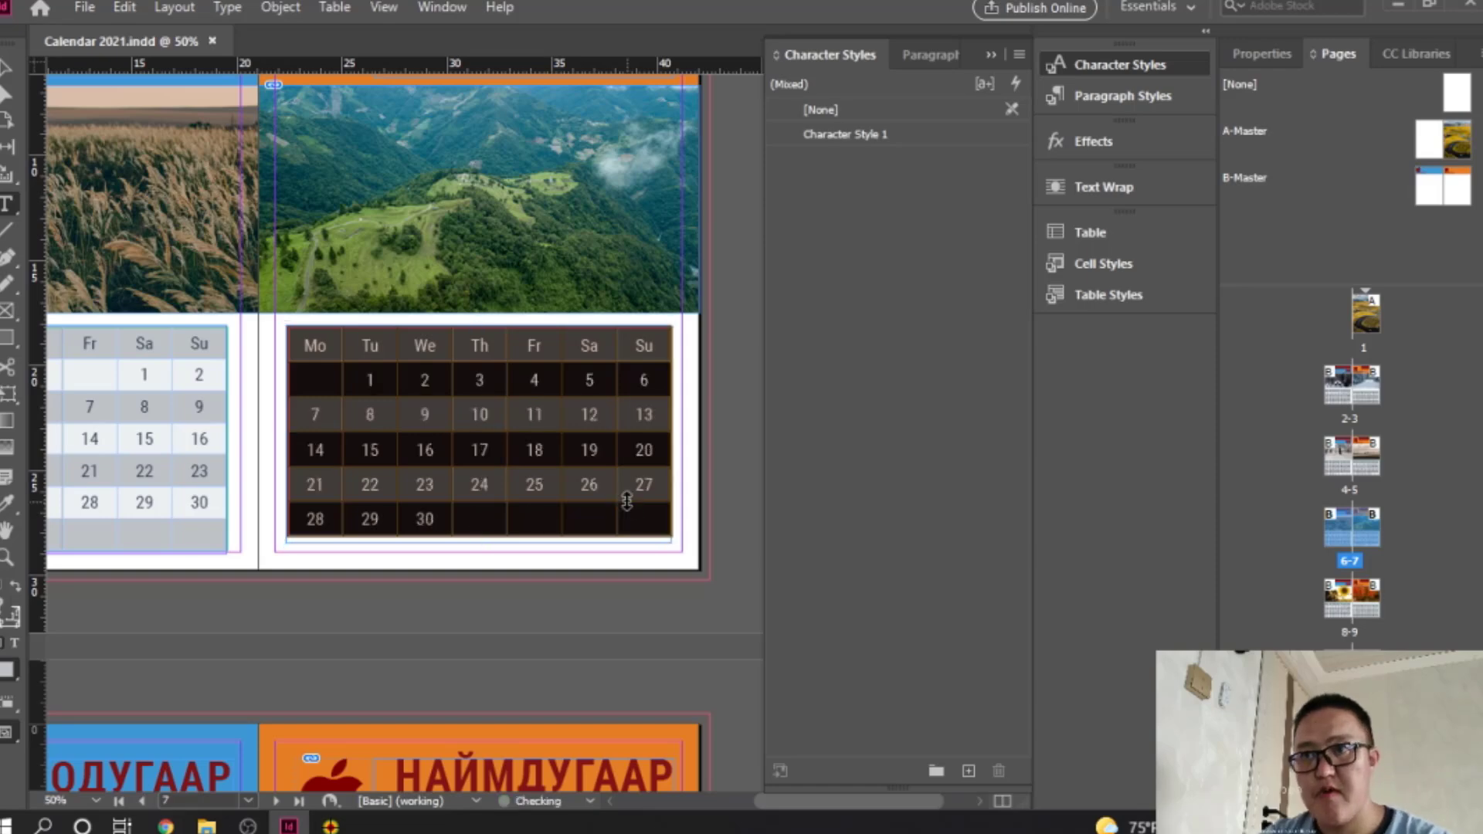
{"action": "key", "text": "Escape"}
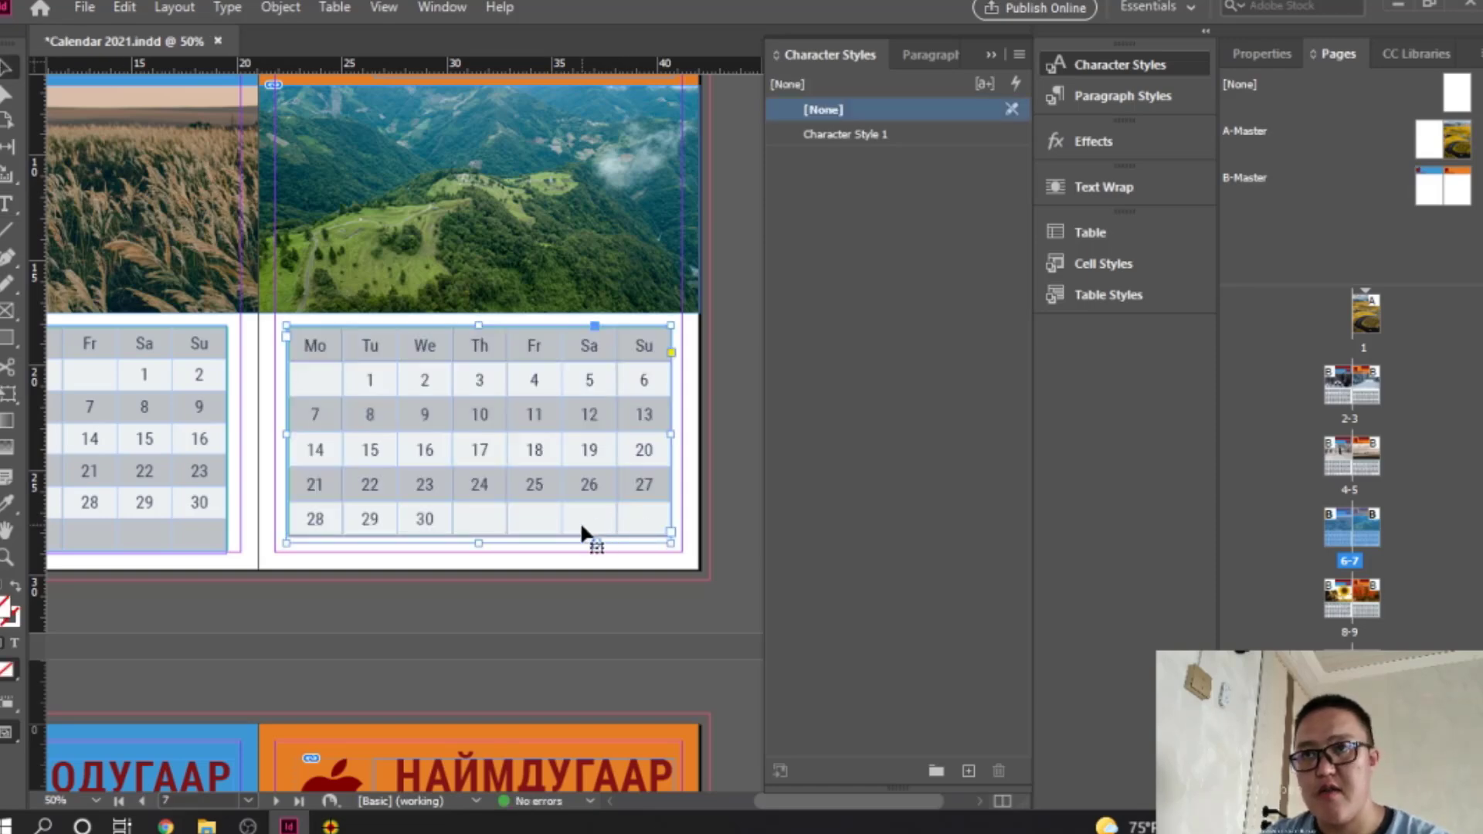
Step: Switch to the browser, open the July 2021 calendar and copy its full date table with the weekday header
{"action": "scroll", "coordinate": [580, 523], "scroll_direction": "down", "scroll_amount": 8}
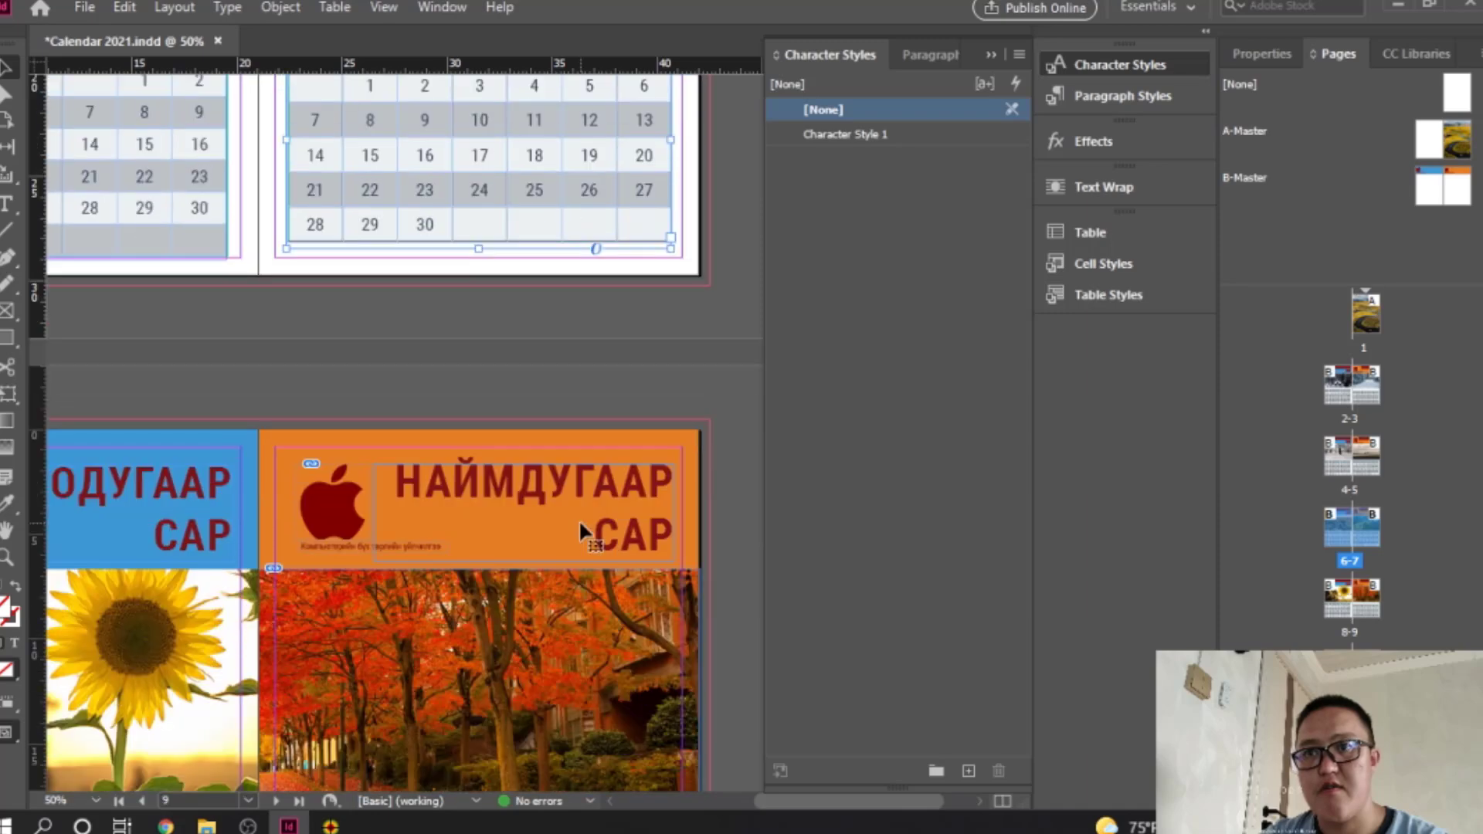
{"action": "scroll", "coordinate": [457, 492], "scroll_direction": "left", "scroll_amount": 5}
{"action": "scroll", "coordinate": [456, 493], "scroll_direction": "down", "scroll_amount": 4}
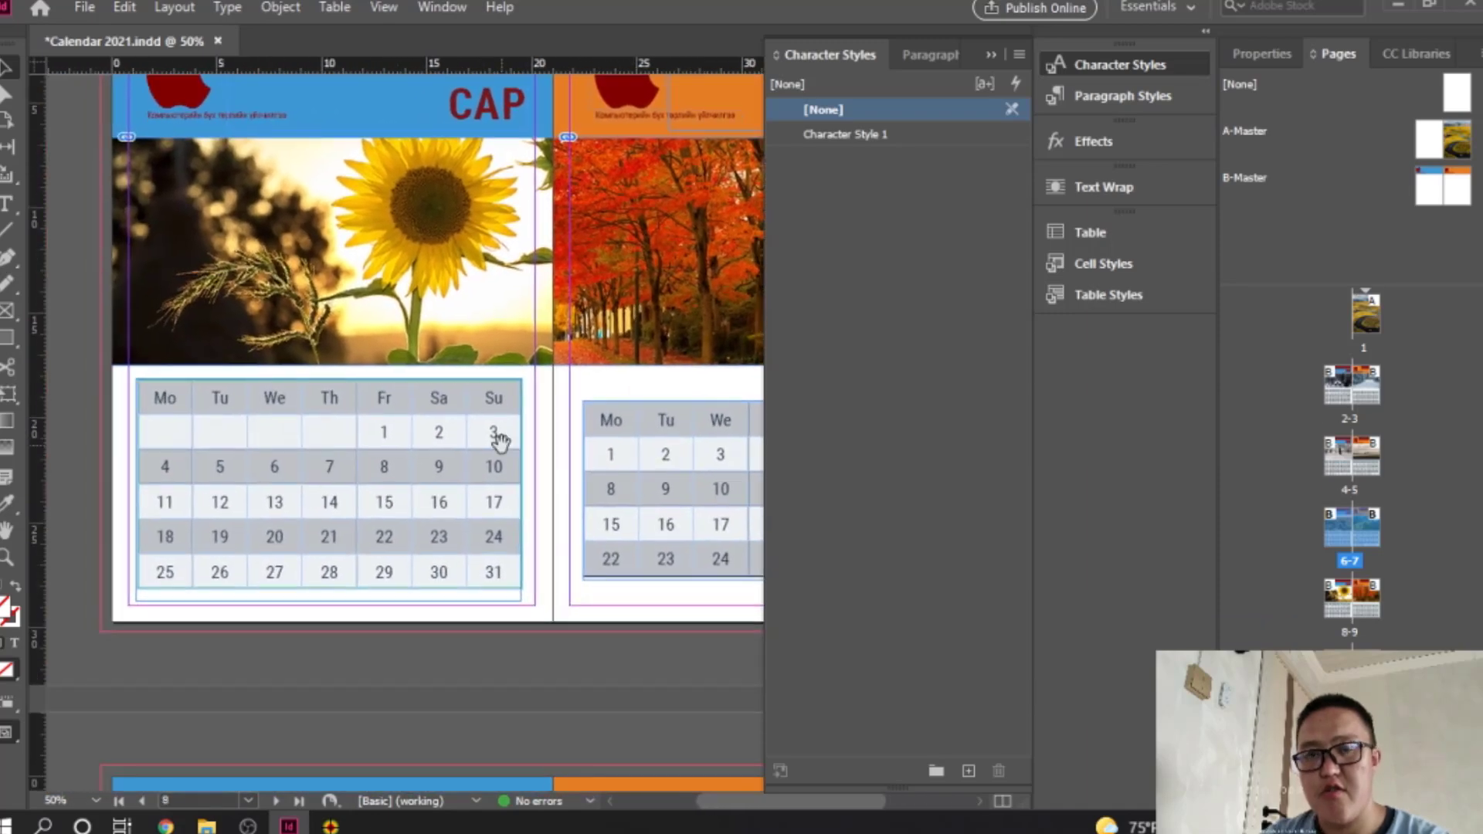
{"action": "left_click", "coordinate": [165, 825]}
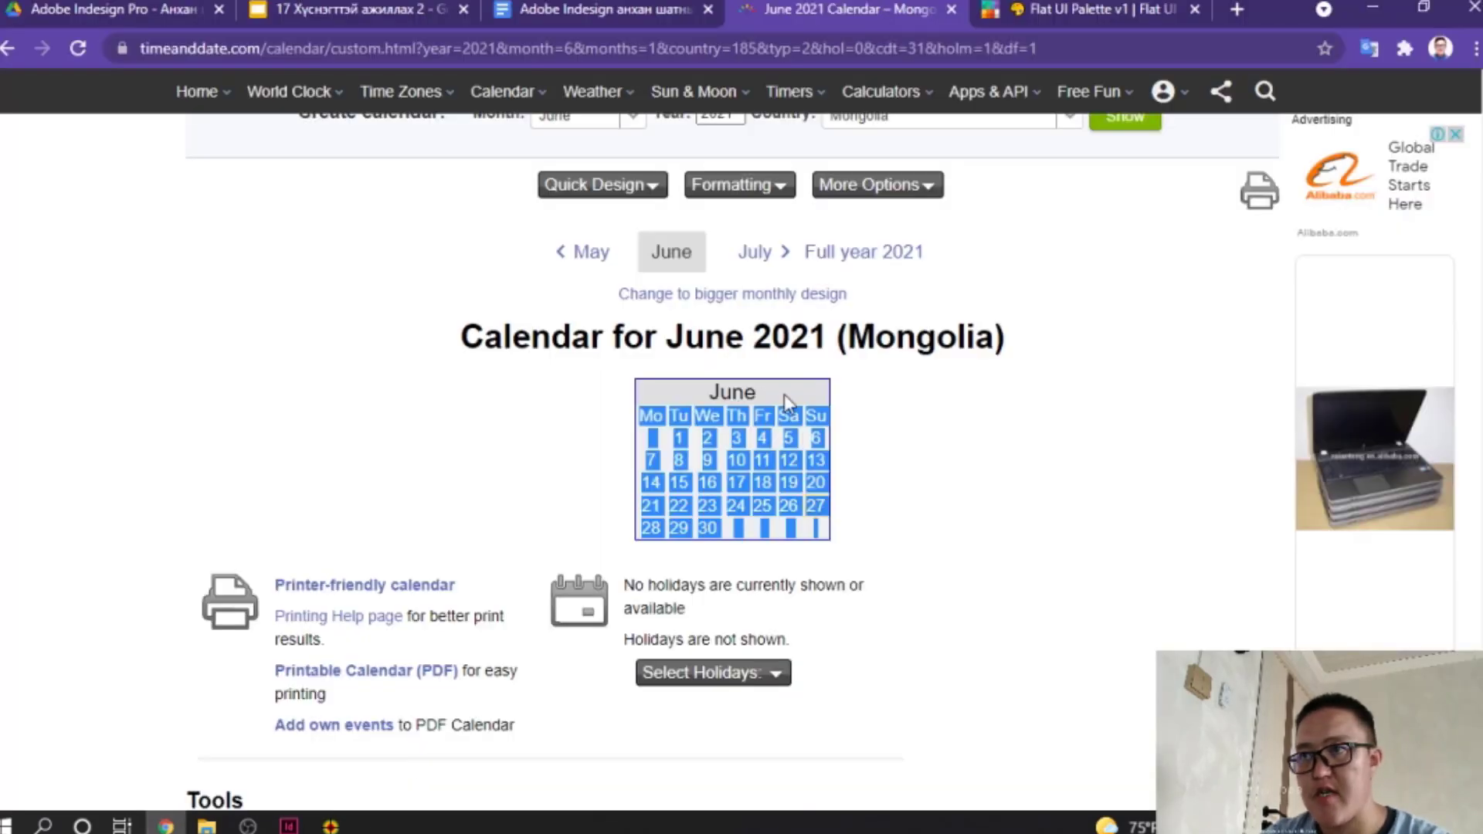
{"action": "left_click", "coordinate": [760, 256]}
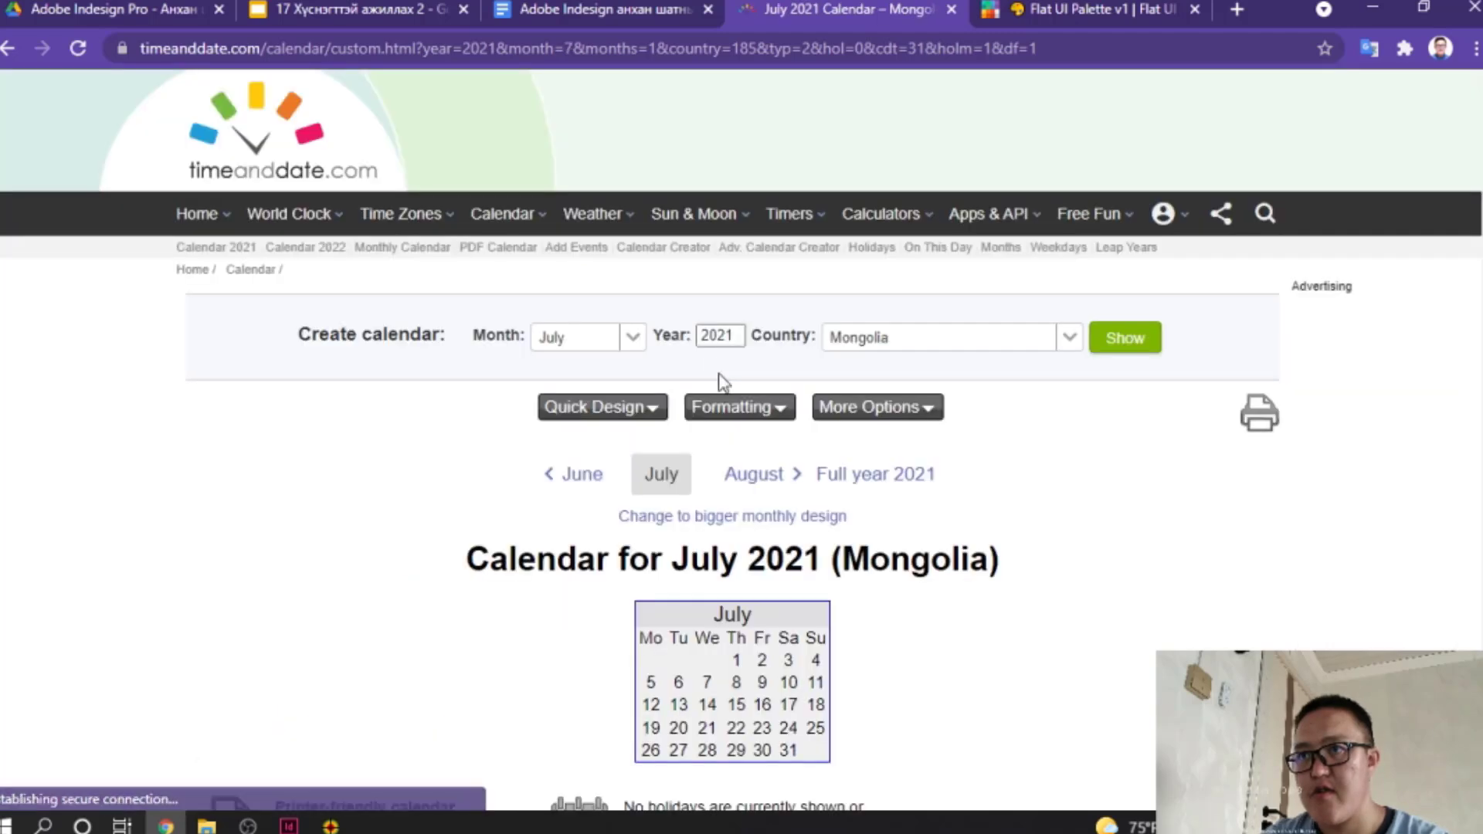
{"action": "scroll", "coordinate": [718, 432], "scroll_direction": "down", "scroll_amount": 1}
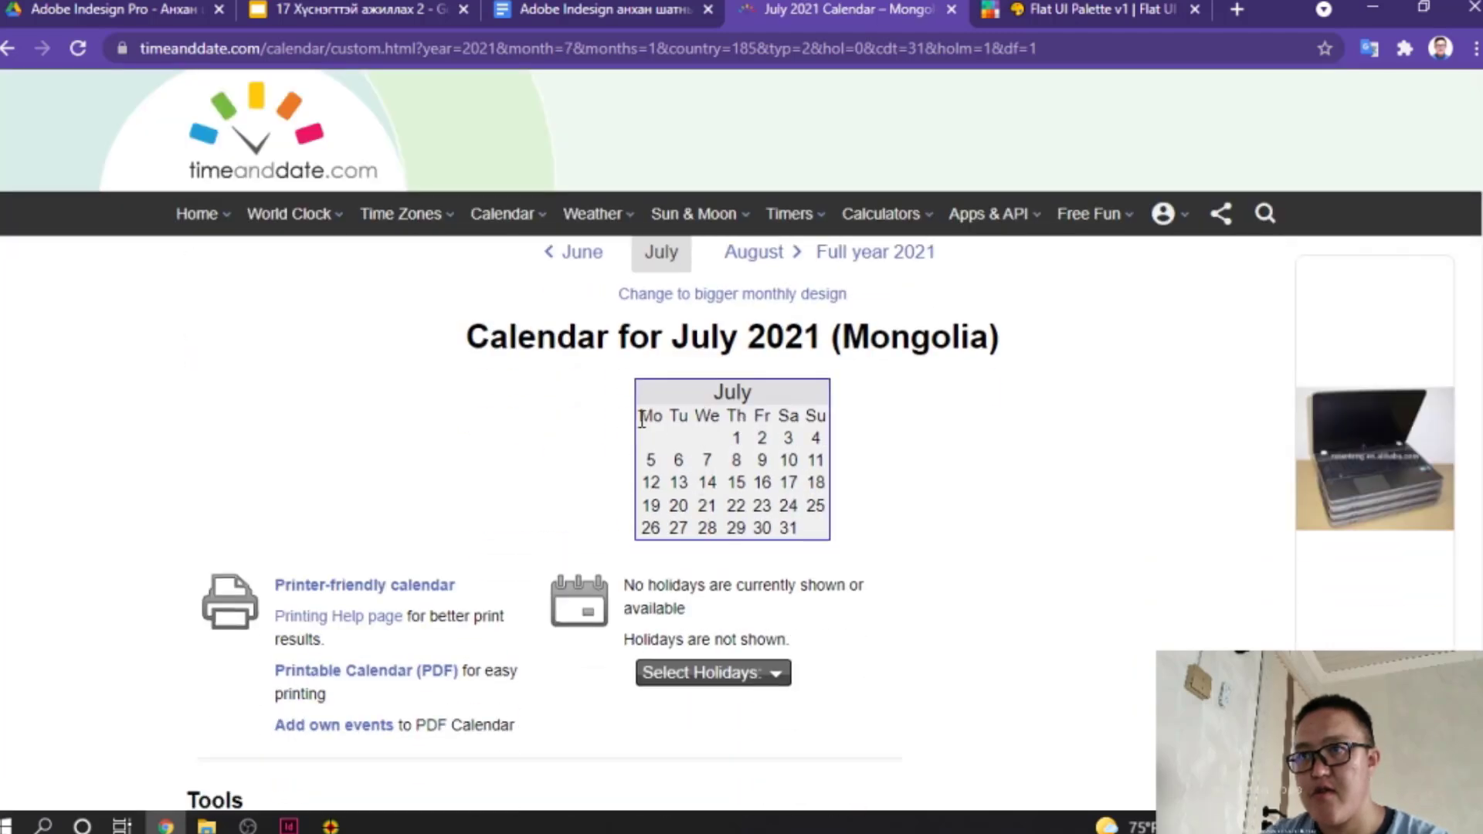
{"action": "left_click_drag", "start_coordinate": [641, 419], "coordinate": [823, 535]}
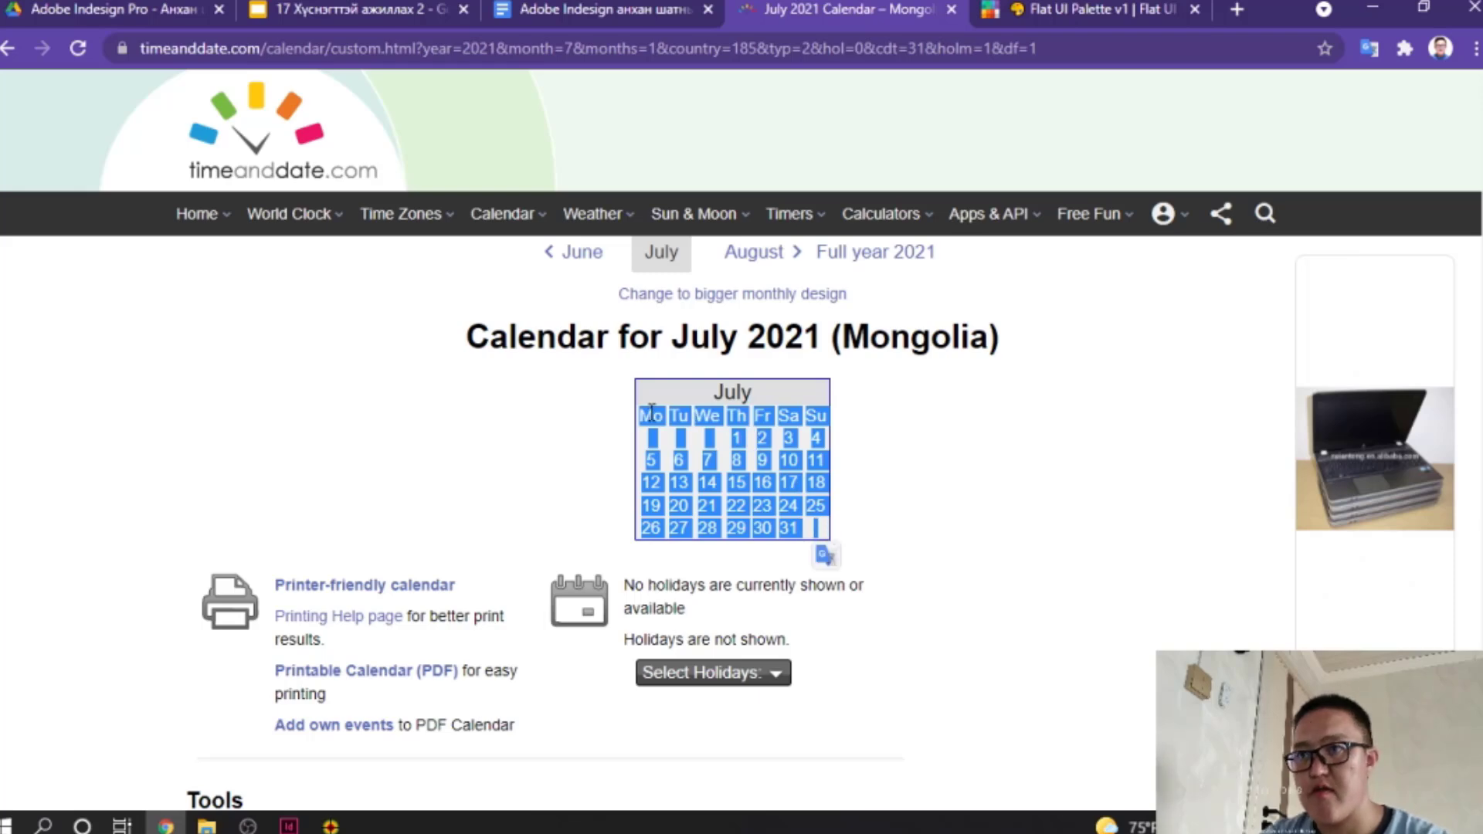
Step: Return to InDesign and paste the July dates over the whole table under the sunflower photo on page 8
{"action": "left_click", "coordinate": [1373, 7]}
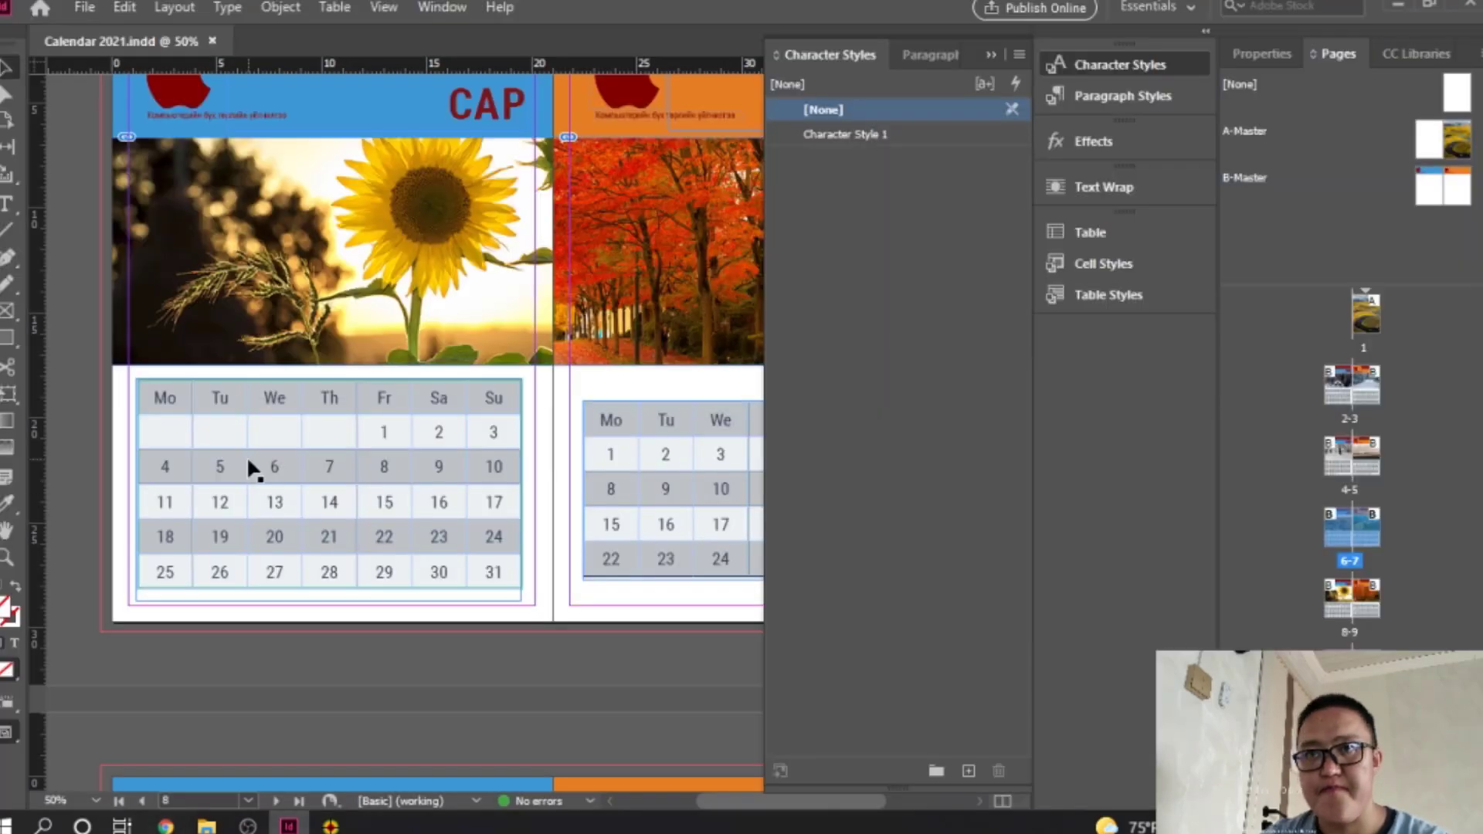
{"action": "scroll", "coordinate": [248, 467], "scroll_direction": "up", "scroll_amount": 10}
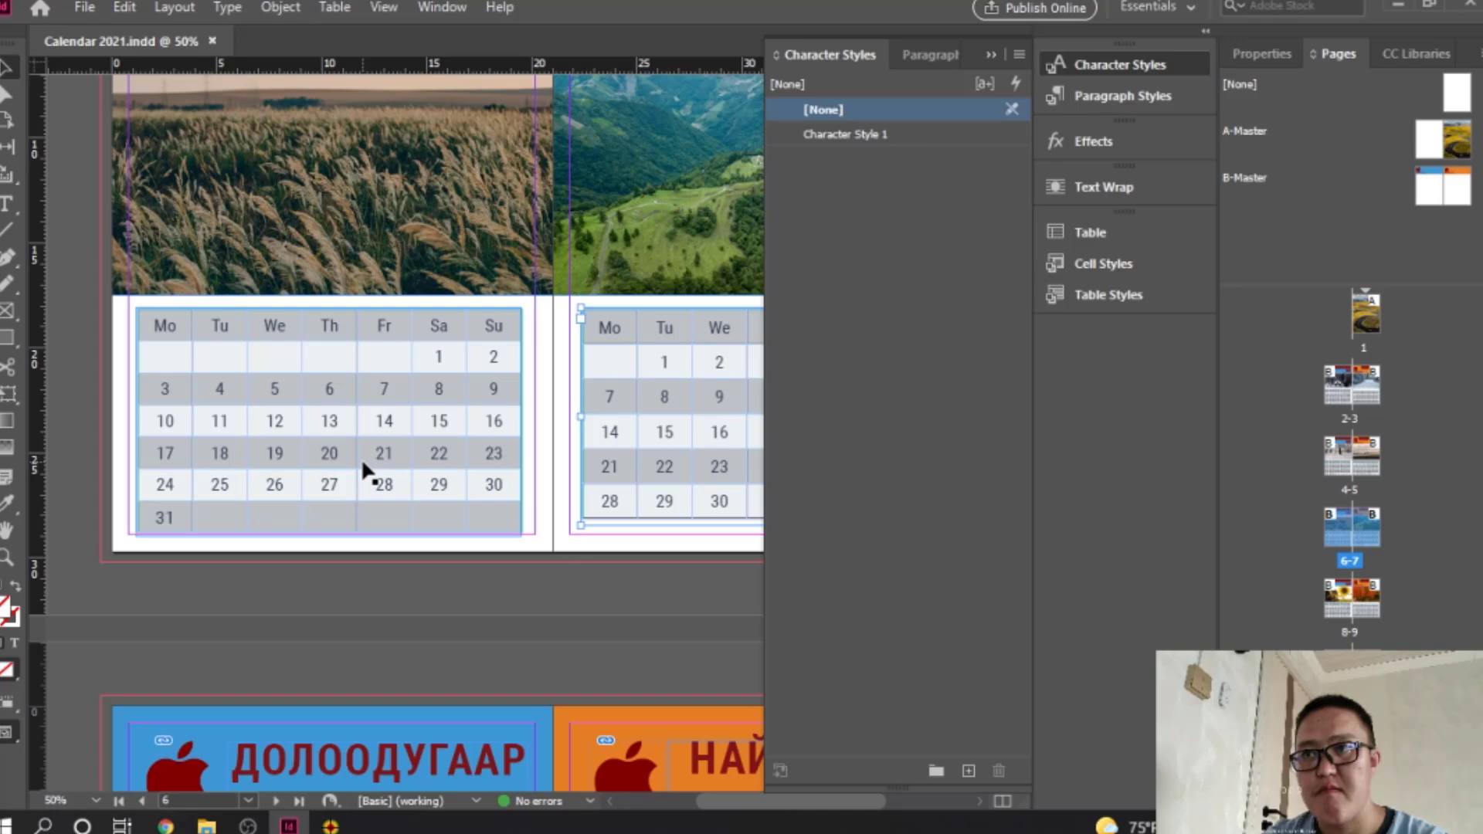
{"action": "scroll", "coordinate": [363, 468], "scroll_direction": "down", "scroll_amount": 5}
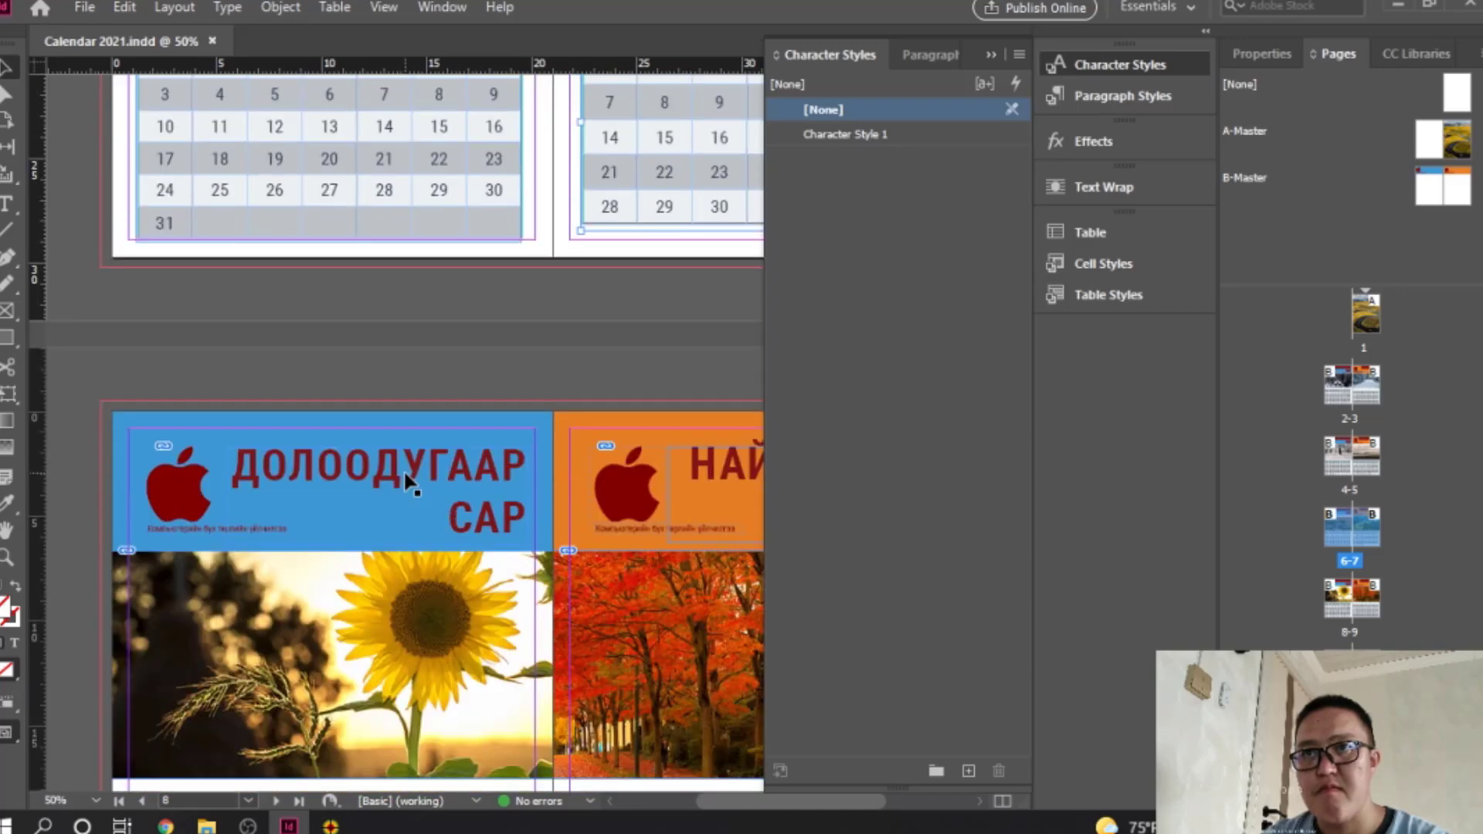
{"action": "scroll", "coordinate": [407, 483], "scroll_direction": "up", "scroll_amount": 3}
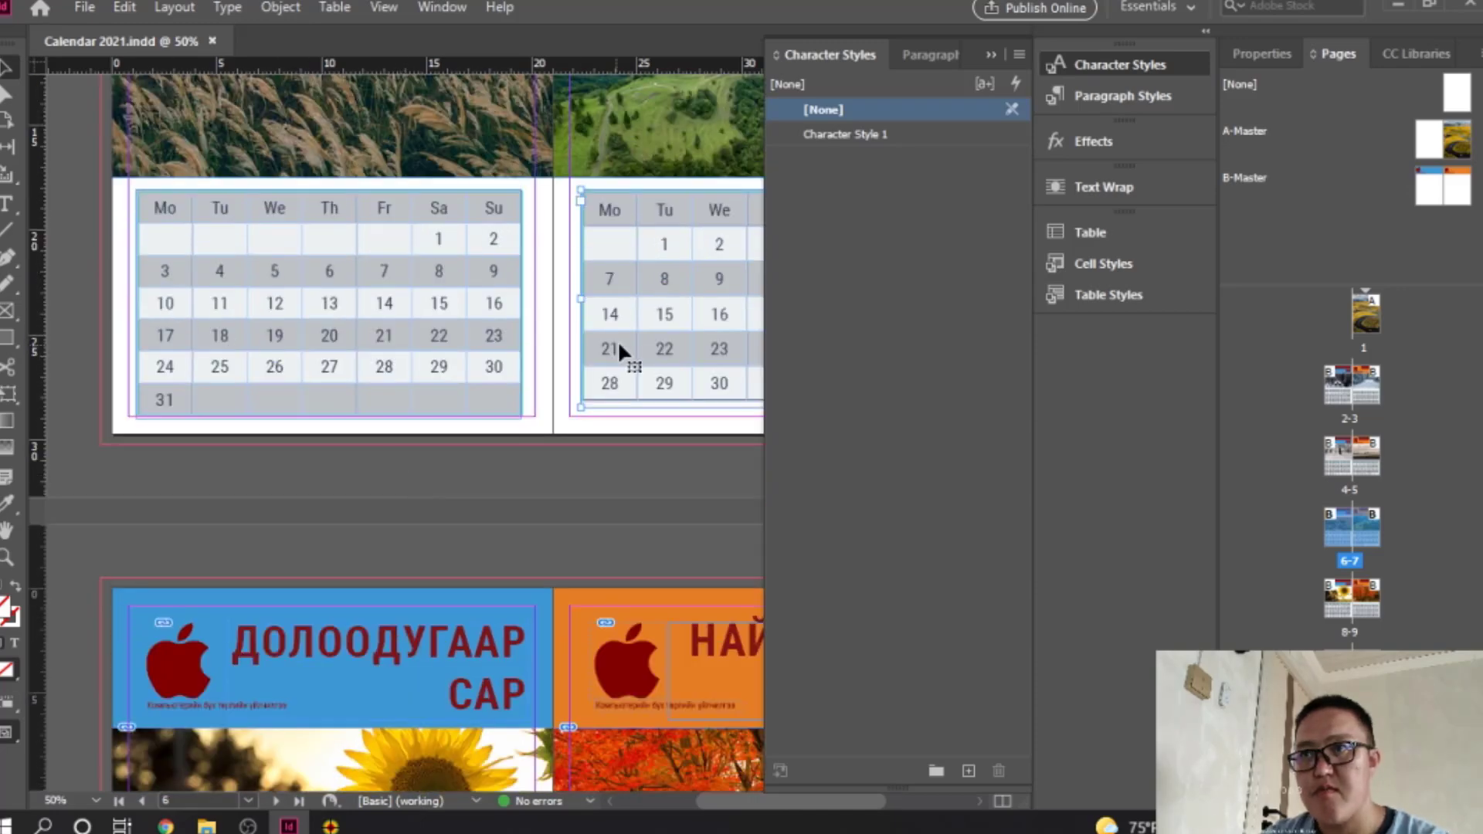
{"action": "scroll", "coordinate": [605, 317], "scroll_direction": "right", "scroll_amount": 3}
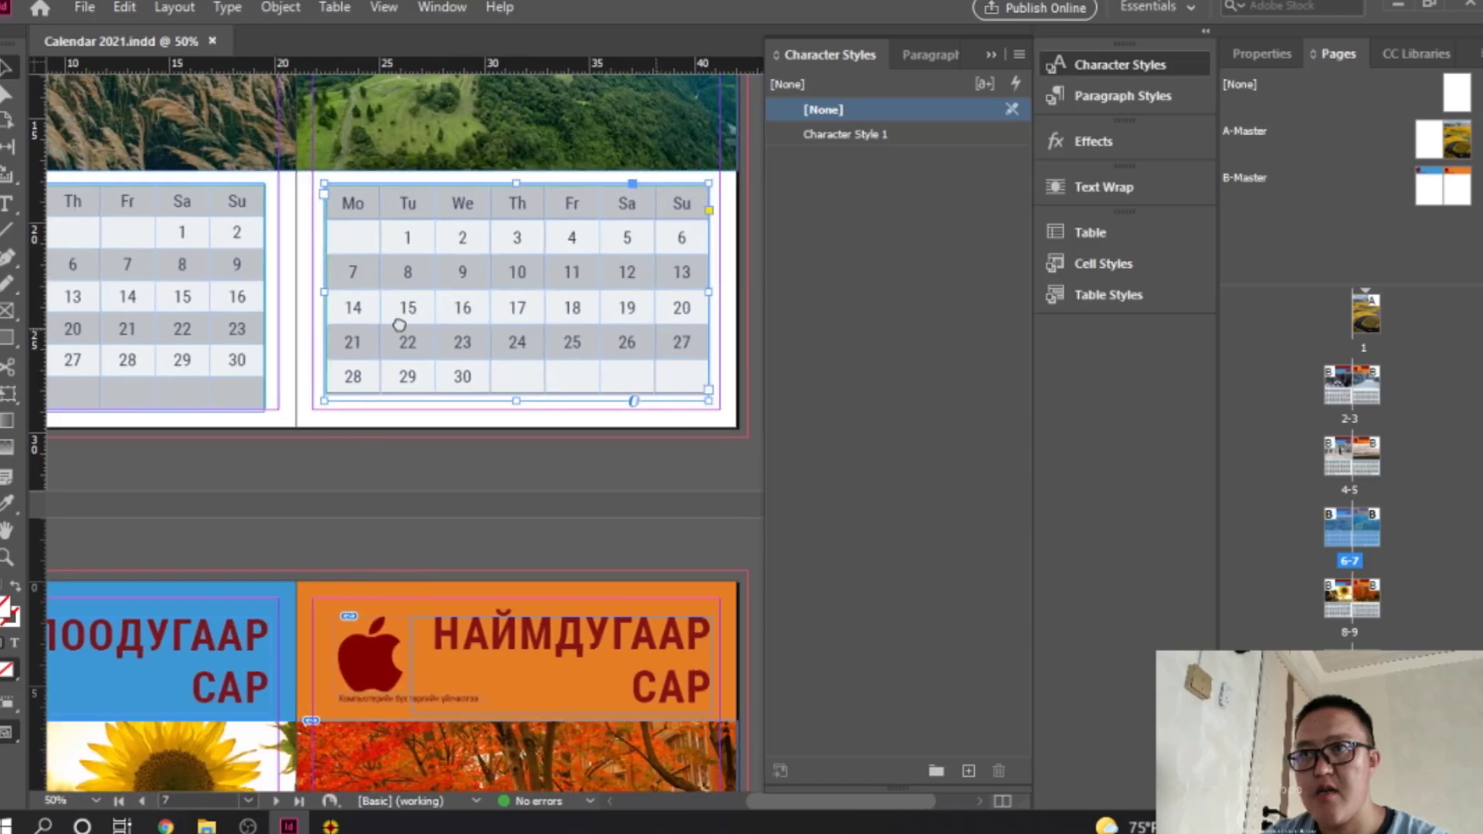
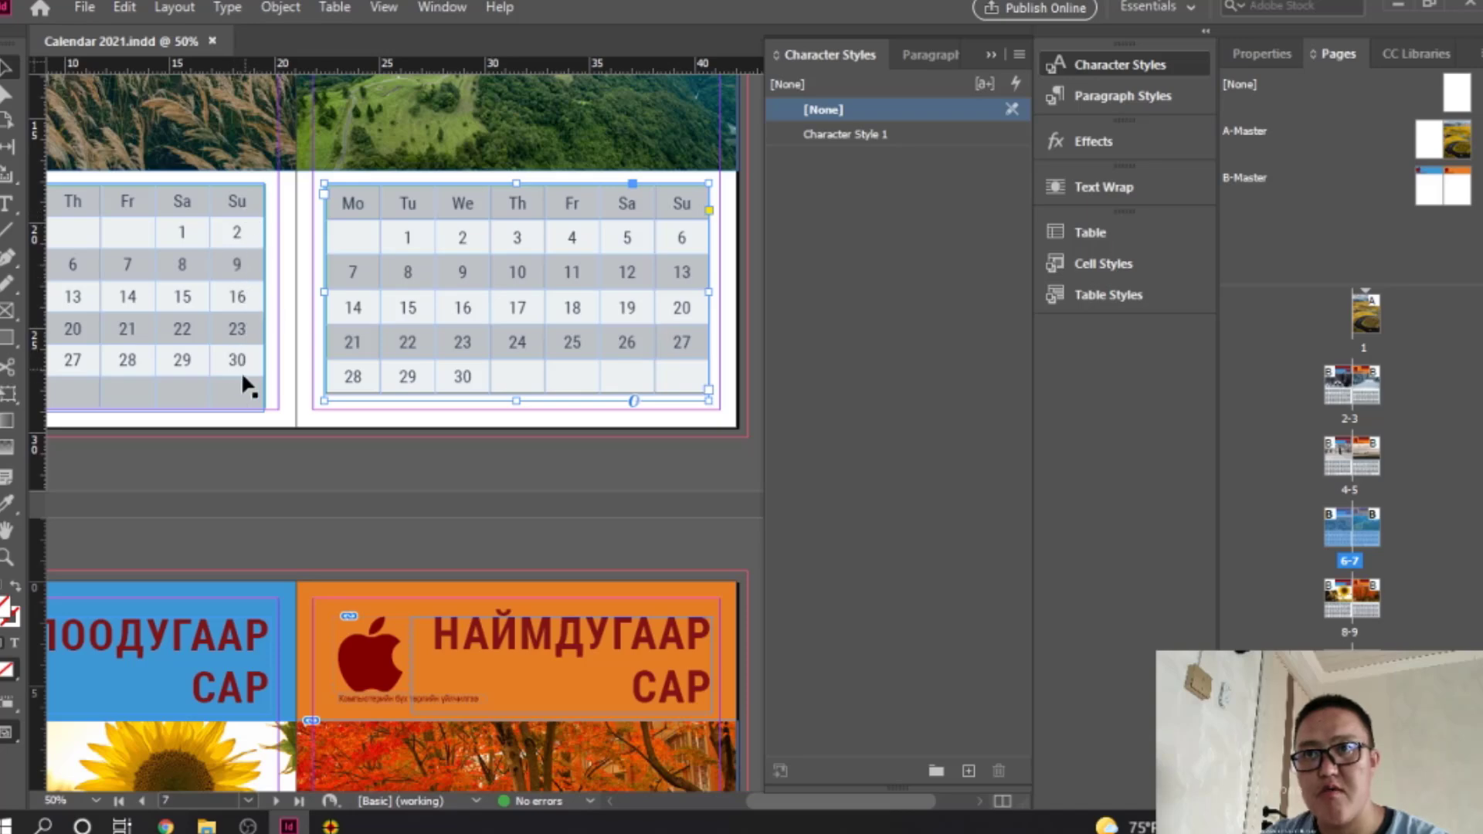
{"action": "scroll", "coordinate": [364, 395], "scroll_direction": "down", "scroll_amount": 8}
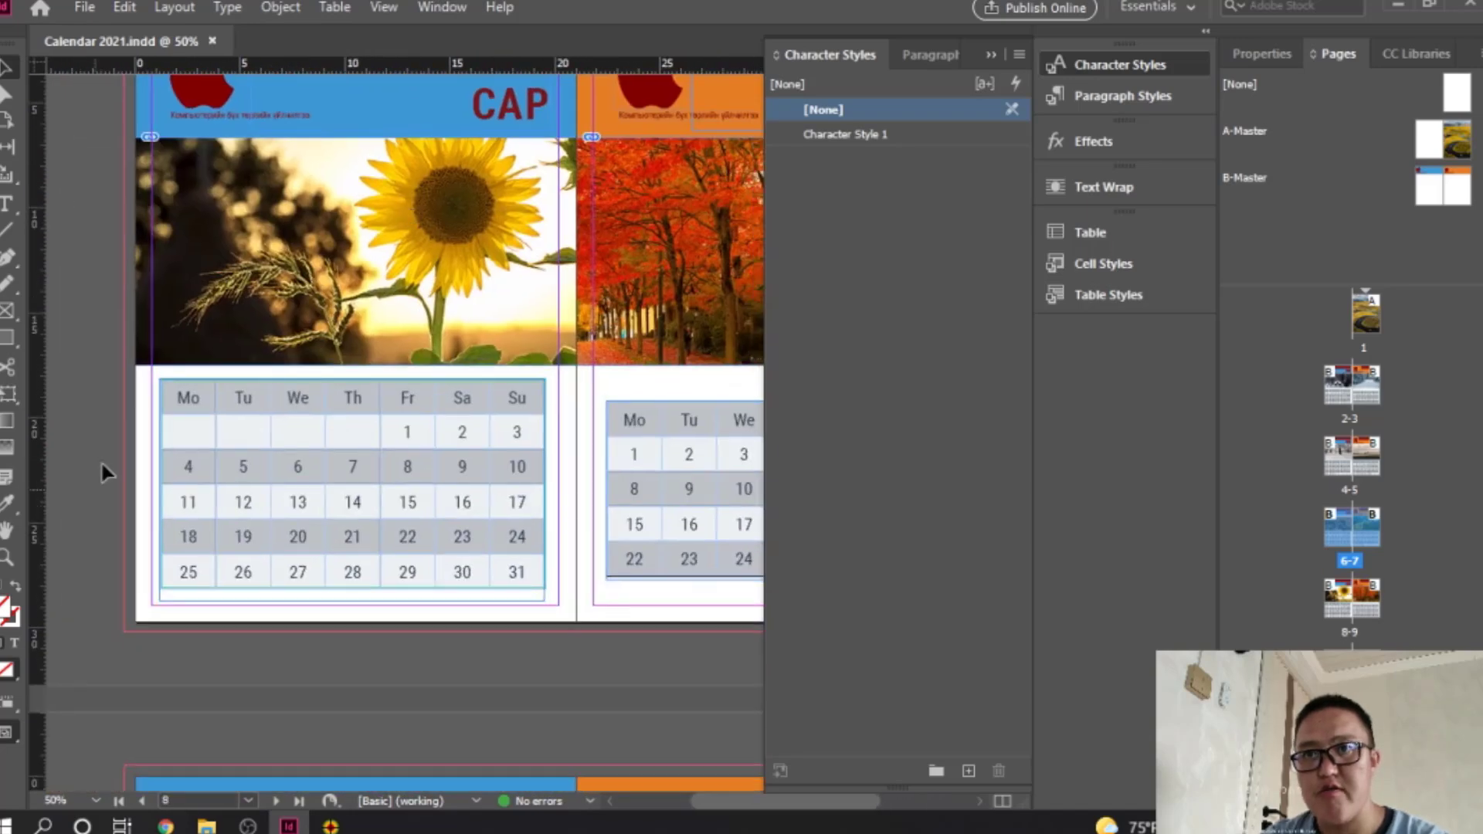
{"action": "left_click_drag", "start_coordinate": [181, 424], "coordinate": [486, 548]}
{"action": "key", "text": "ctrl+v"}
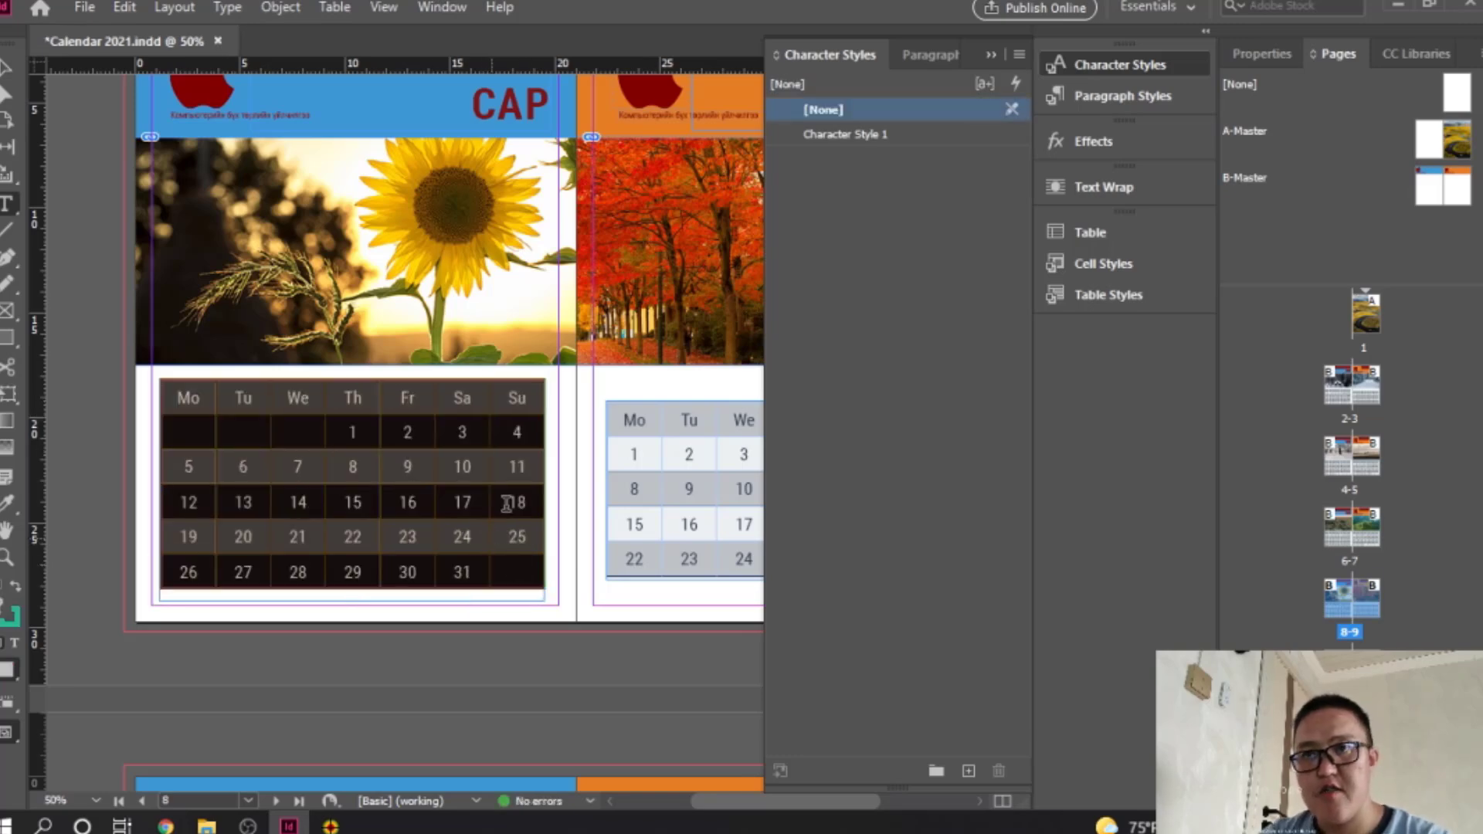
{"action": "left_click", "coordinate": [11, 72]}
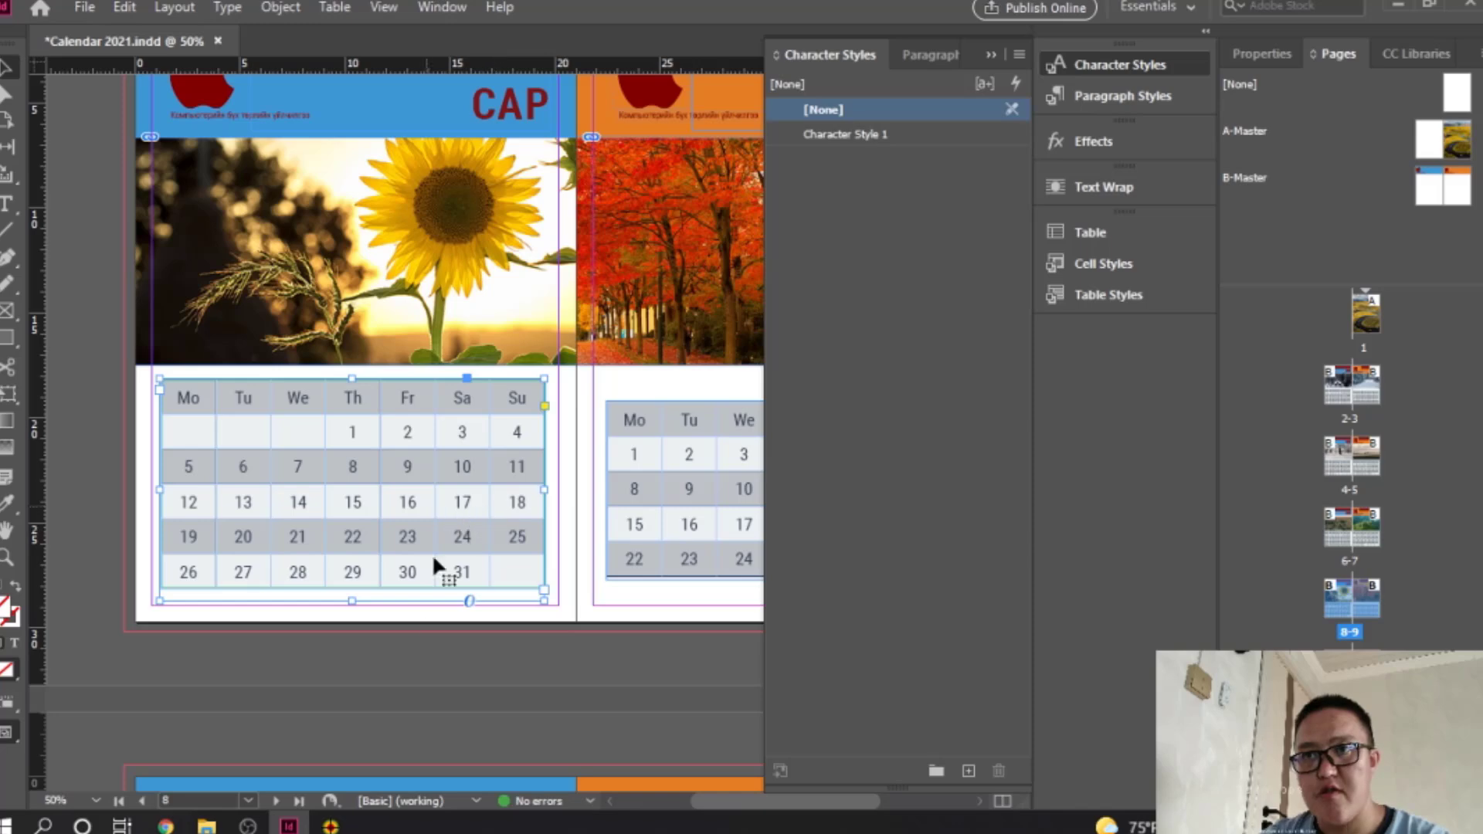
Step: Switch to the browser, open the August 2021 calendar and select its full date table
{"action": "key", "text": "alt+Tab"}
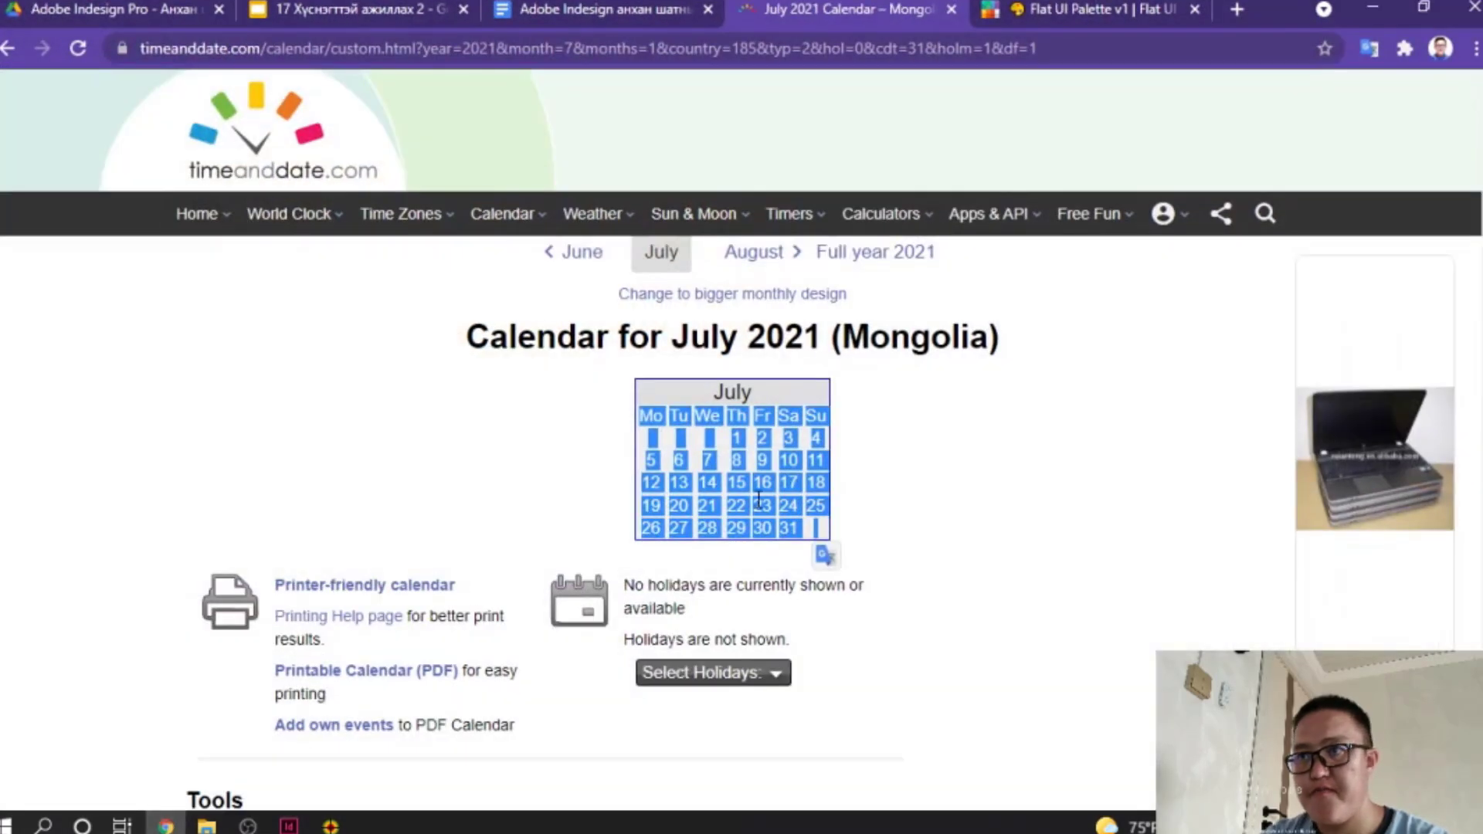
{"action": "left_click", "coordinate": [755, 253]}
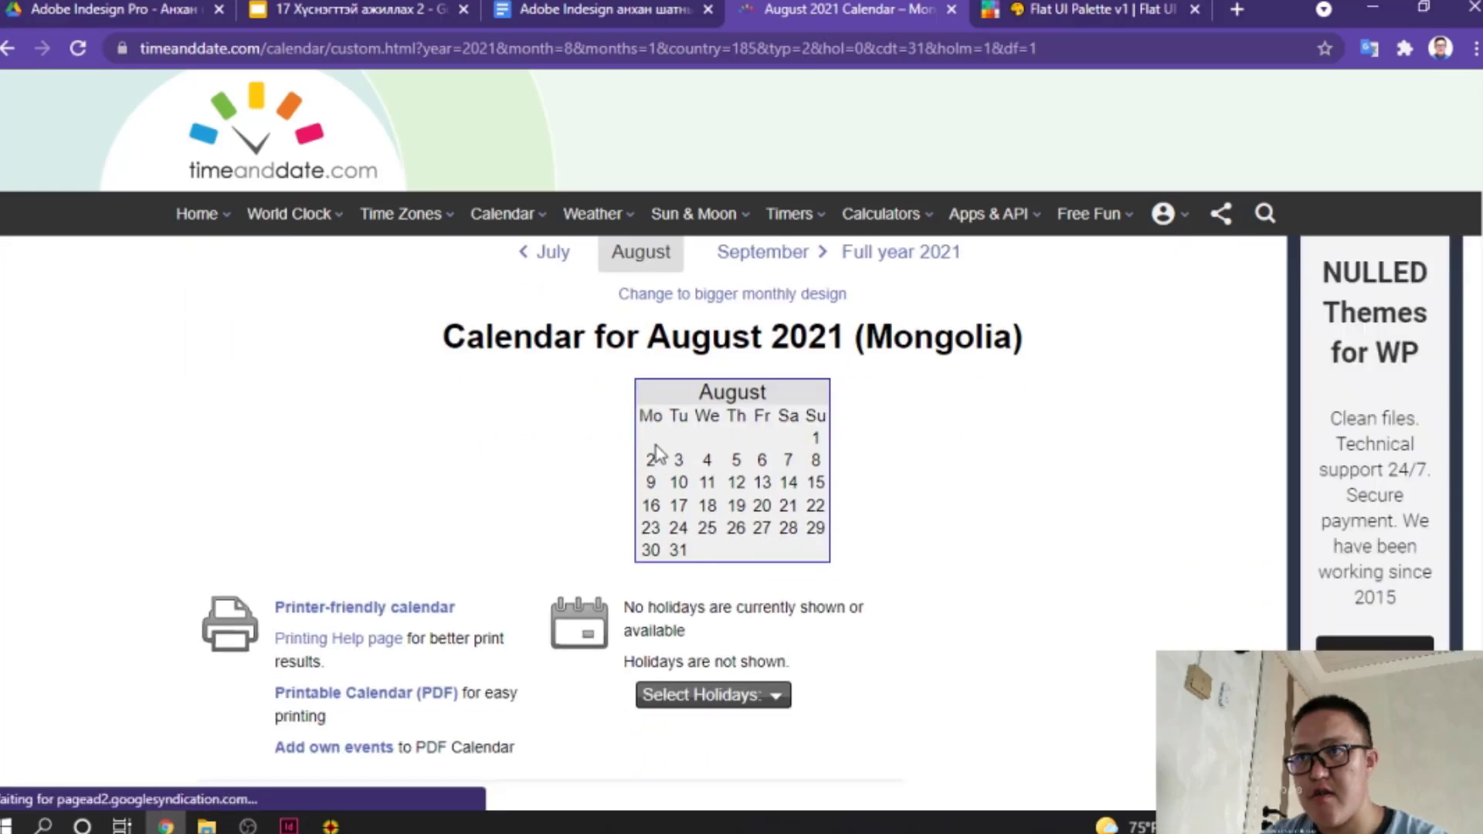
{"action": "left_click_drag", "start_coordinate": [643, 411], "coordinate": [829, 555]}
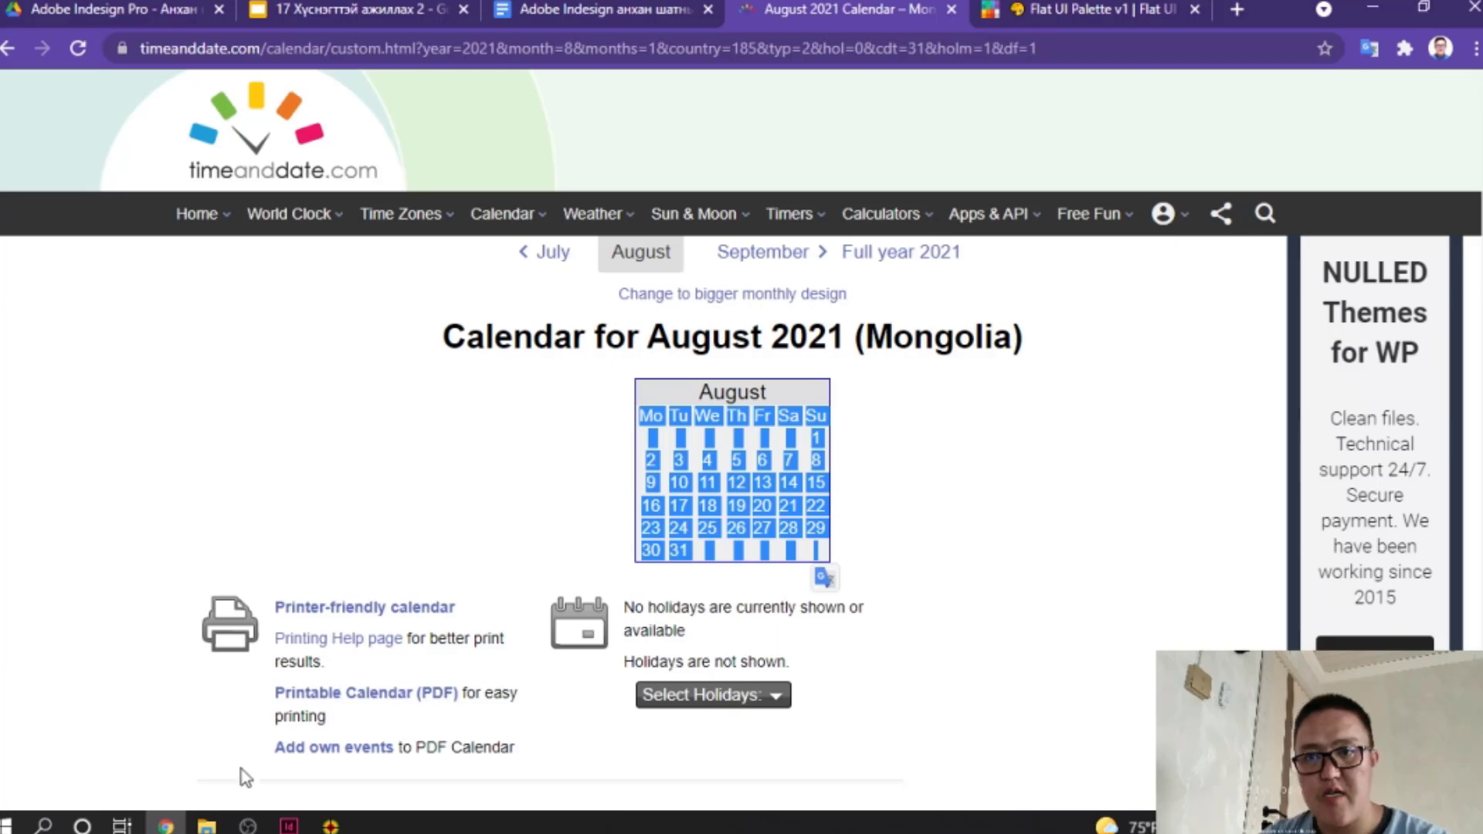
Step: Switch to InDesign and delete the old date table under the autumn photo on page 9
{"action": "left_click", "coordinate": [288, 824]}
{"action": "left_click_drag", "start_coordinate": [675, 544], "coordinate": [337, 529]}
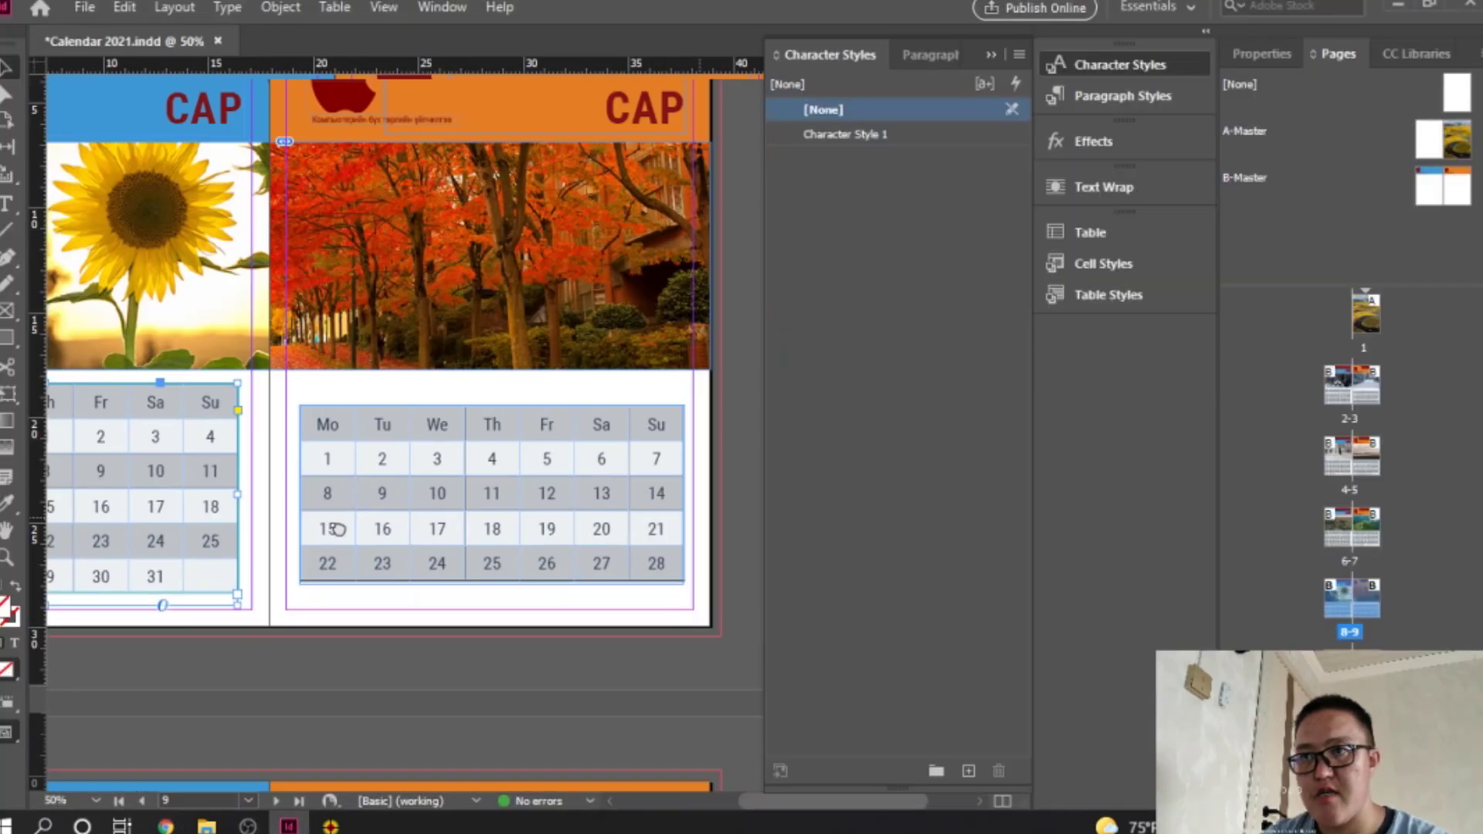
{"action": "left_click", "coordinate": [417, 428]}
{"action": "key", "text": "Delete"}
Step: Copy the June table frame from page 7 and paste it in place on page 9 under the autumn photo
{"action": "scroll", "coordinate": [417, 432], "scroll_direction": "up", "scroll_amount": 3}
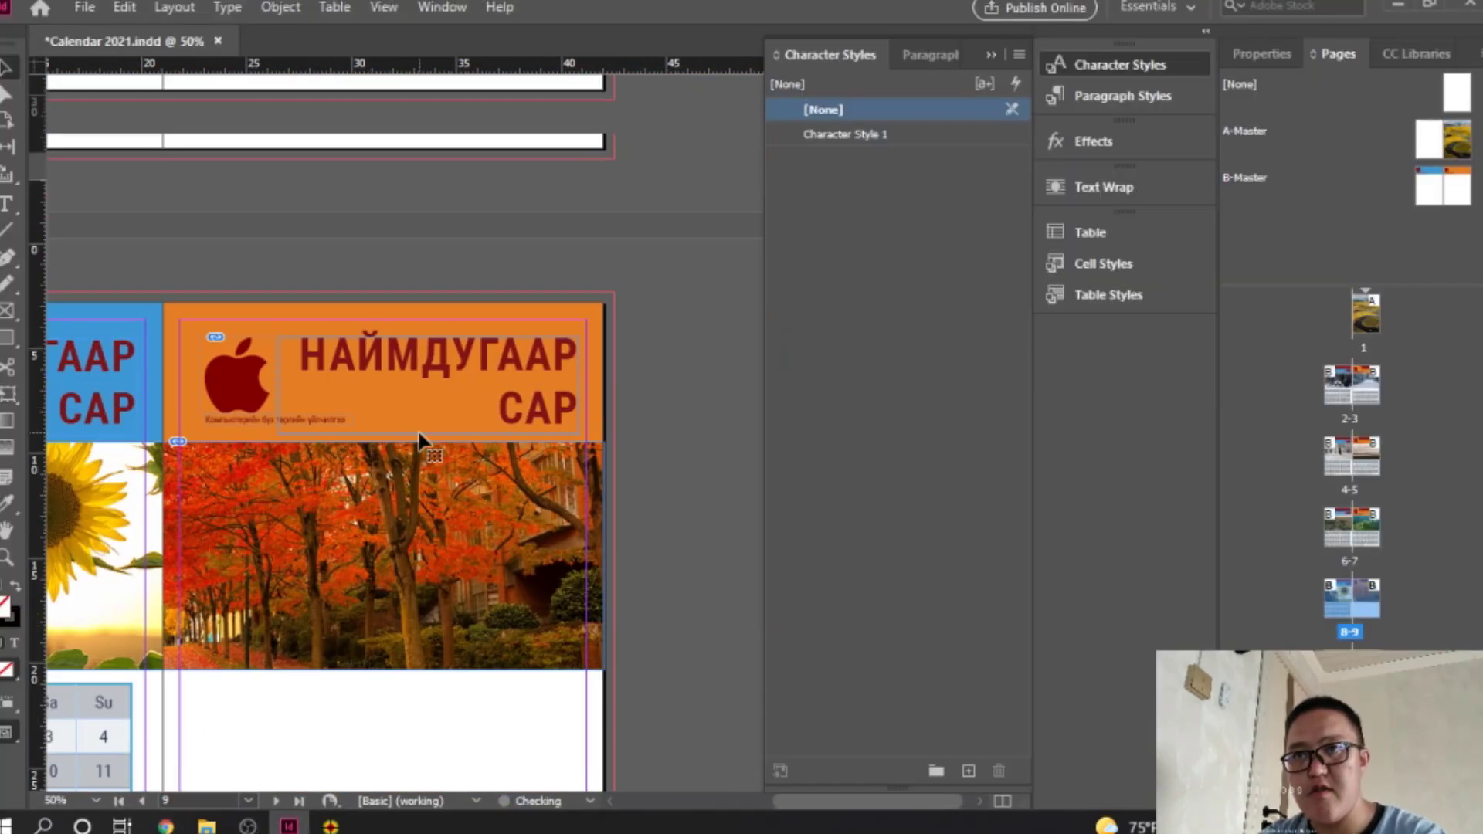
{"action": "scroll", "coordinate": [420, 438], "scroll_direction": "up", "scroll_amount": 3}
{"action": "left_click", "coordinate": [417, 230]}
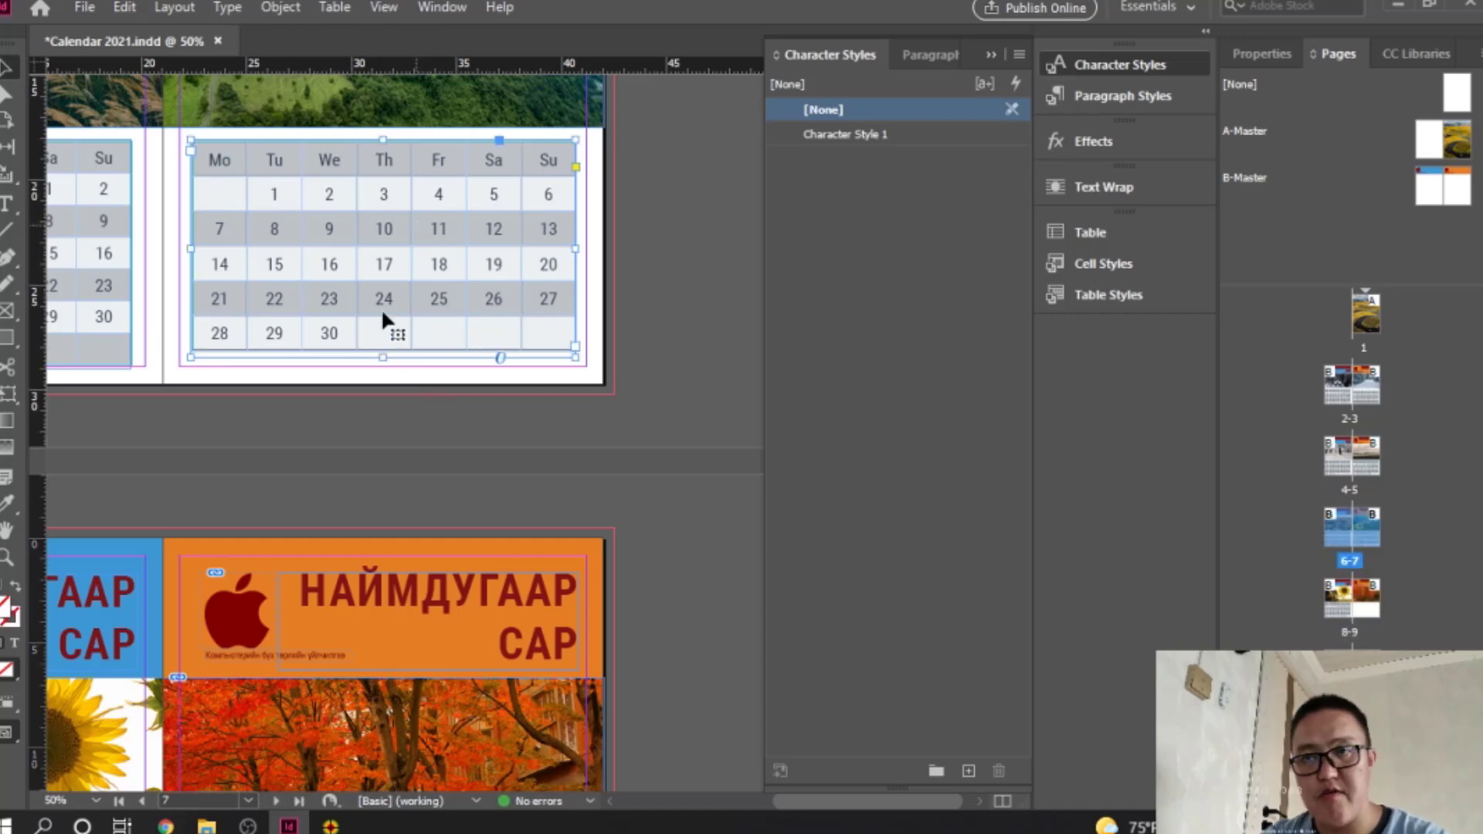
{"action": "scroll", "coordinate": [381, 307], "scroll_direction": "down", "scroll_amount": 6}
{"action": "right_click", "coordinate": [320, 325]}
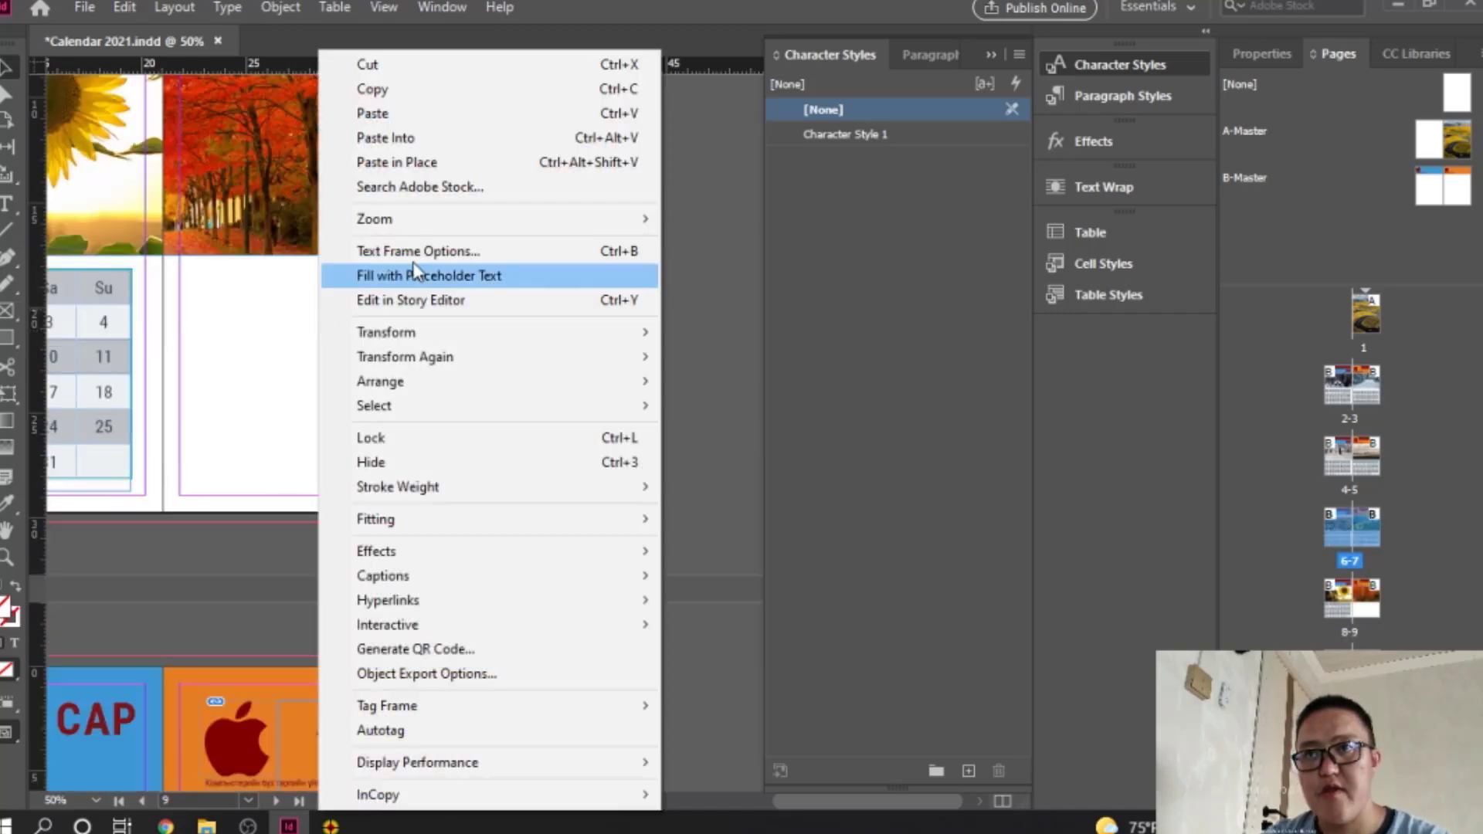
{"action": "left_click", "coordinate": [414, 162]}
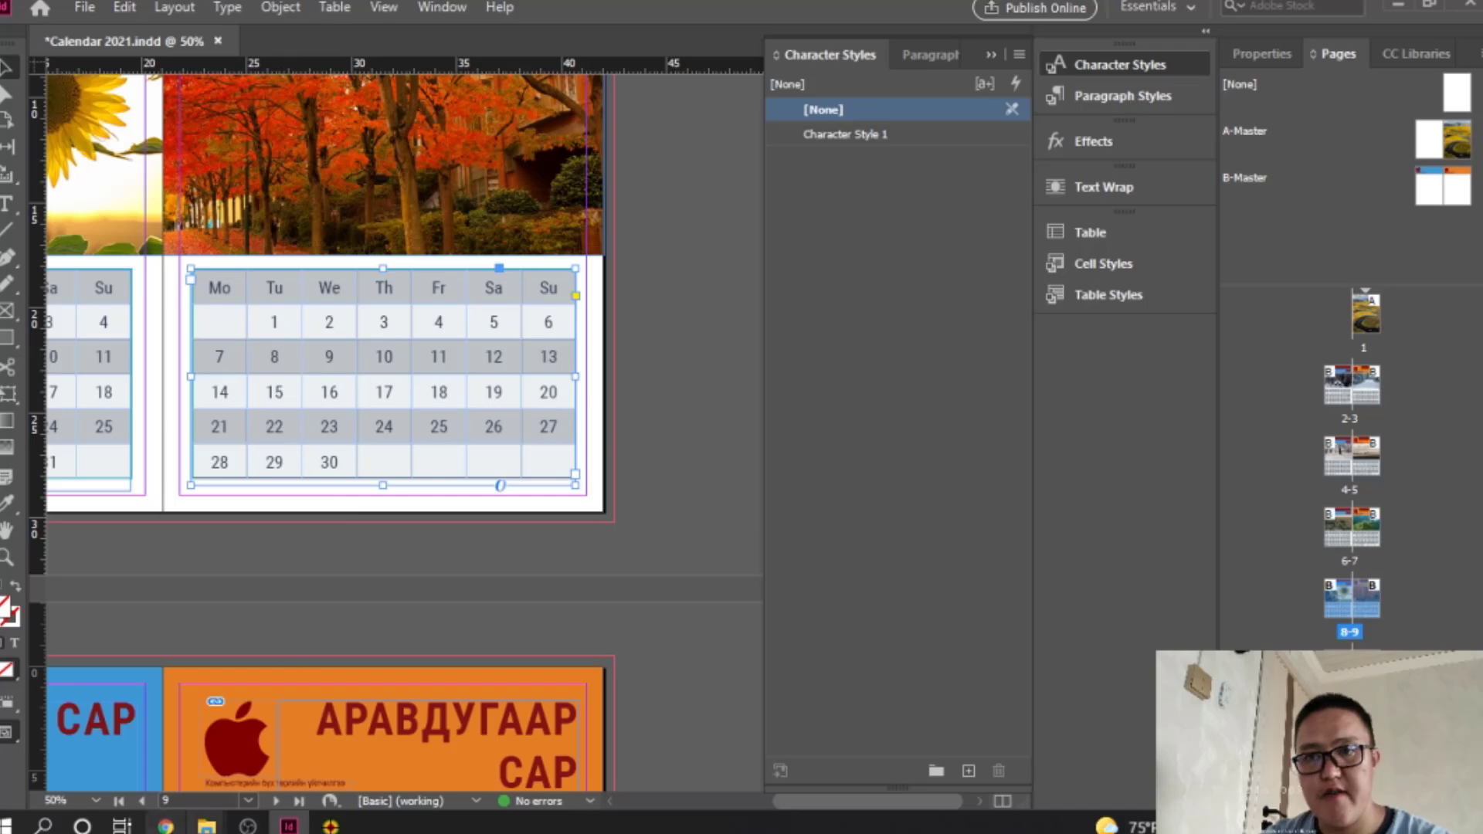
Step: Switch to the browser and copy the selected August 2021 date table
{"action": "left_click", "coordinate": [165, 825]}
{"action": "right_click", "coordinate": [761, 437]}
{"action": "left_click", "coordinate": [807, 446]}
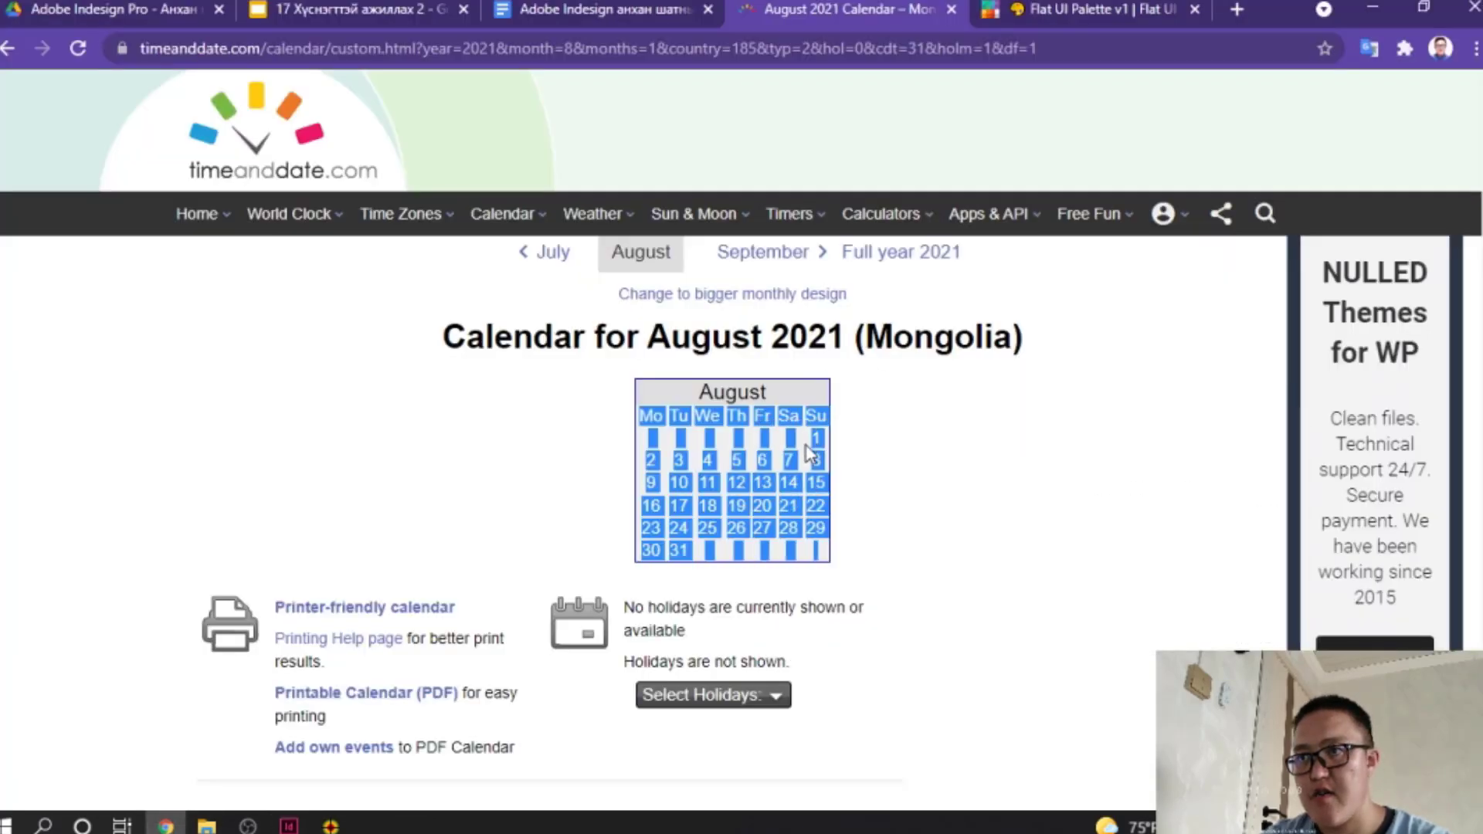
Step: In InDesign, paste the August dates over all cells of the page 9 table and extend its frame downward to fit the last row
{"action": "left_click", "coordinate": [288, 825]}
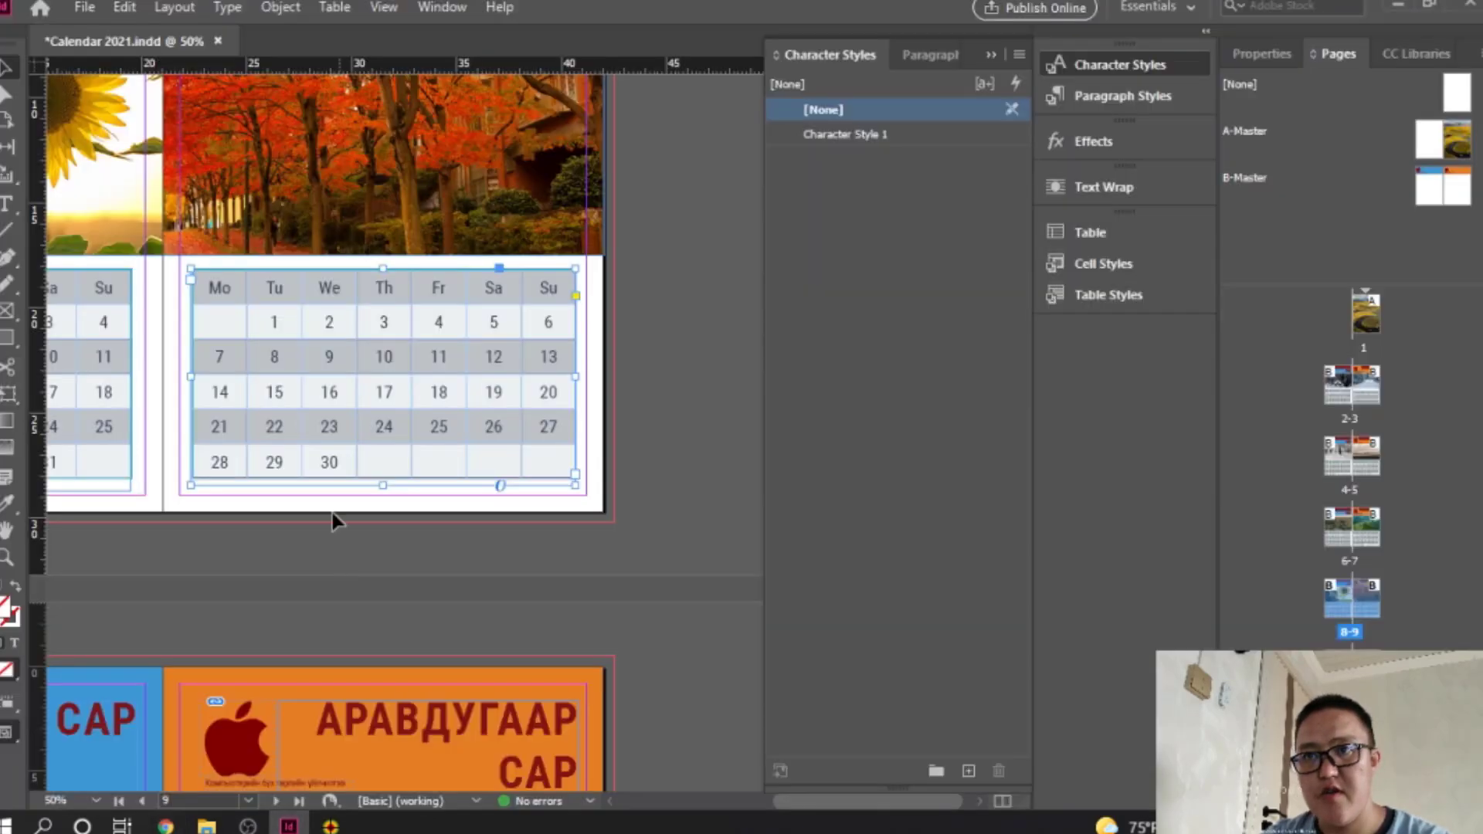
{"action": "left_click", "coordinate": [234, 308]}
{"action": "left_click_drag", "start_coordinate": [214, 287], "coordinate": [538, 451]}
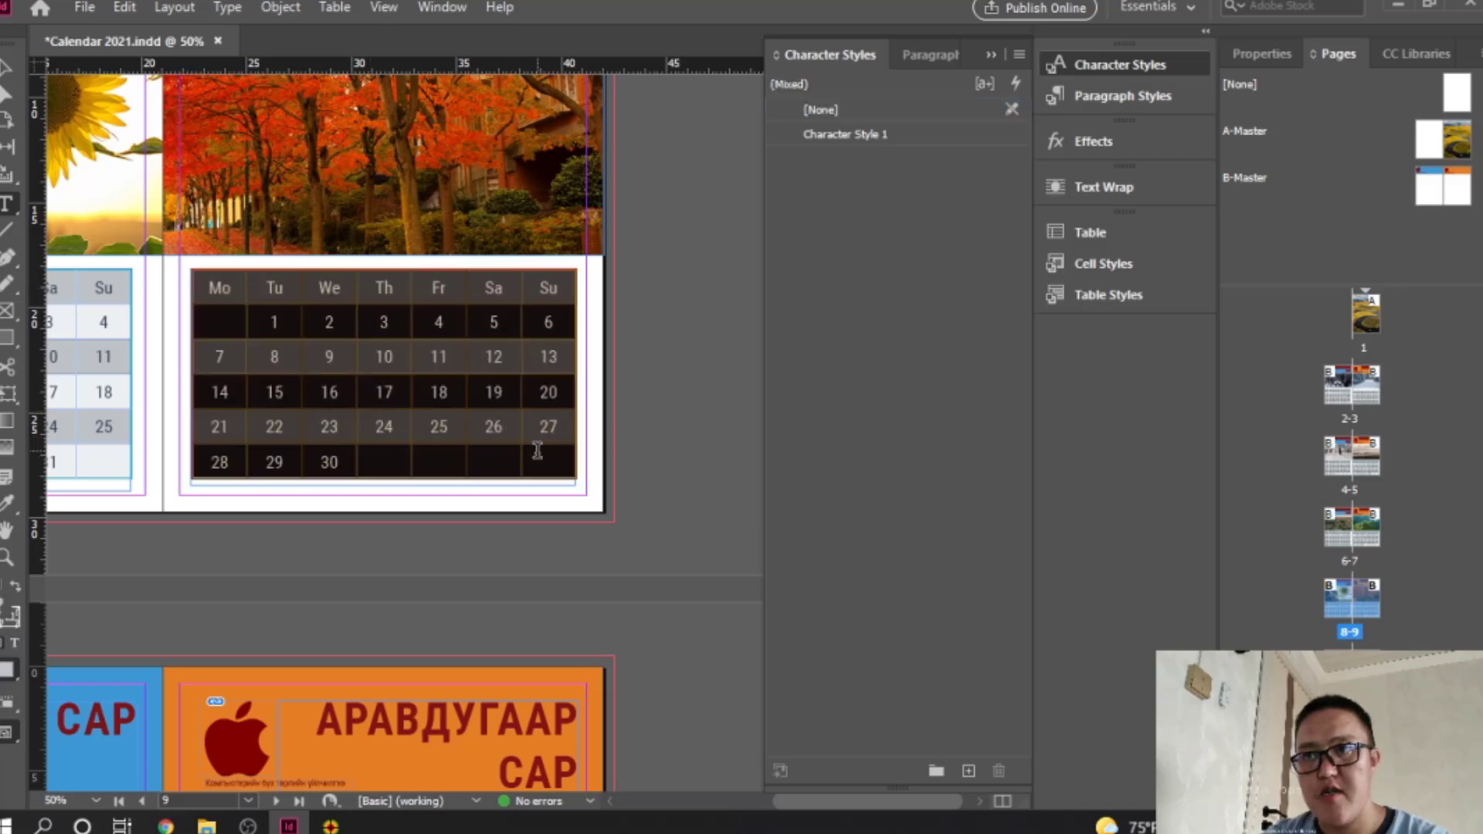
{"action": "key", "text": "ctrl+v"}
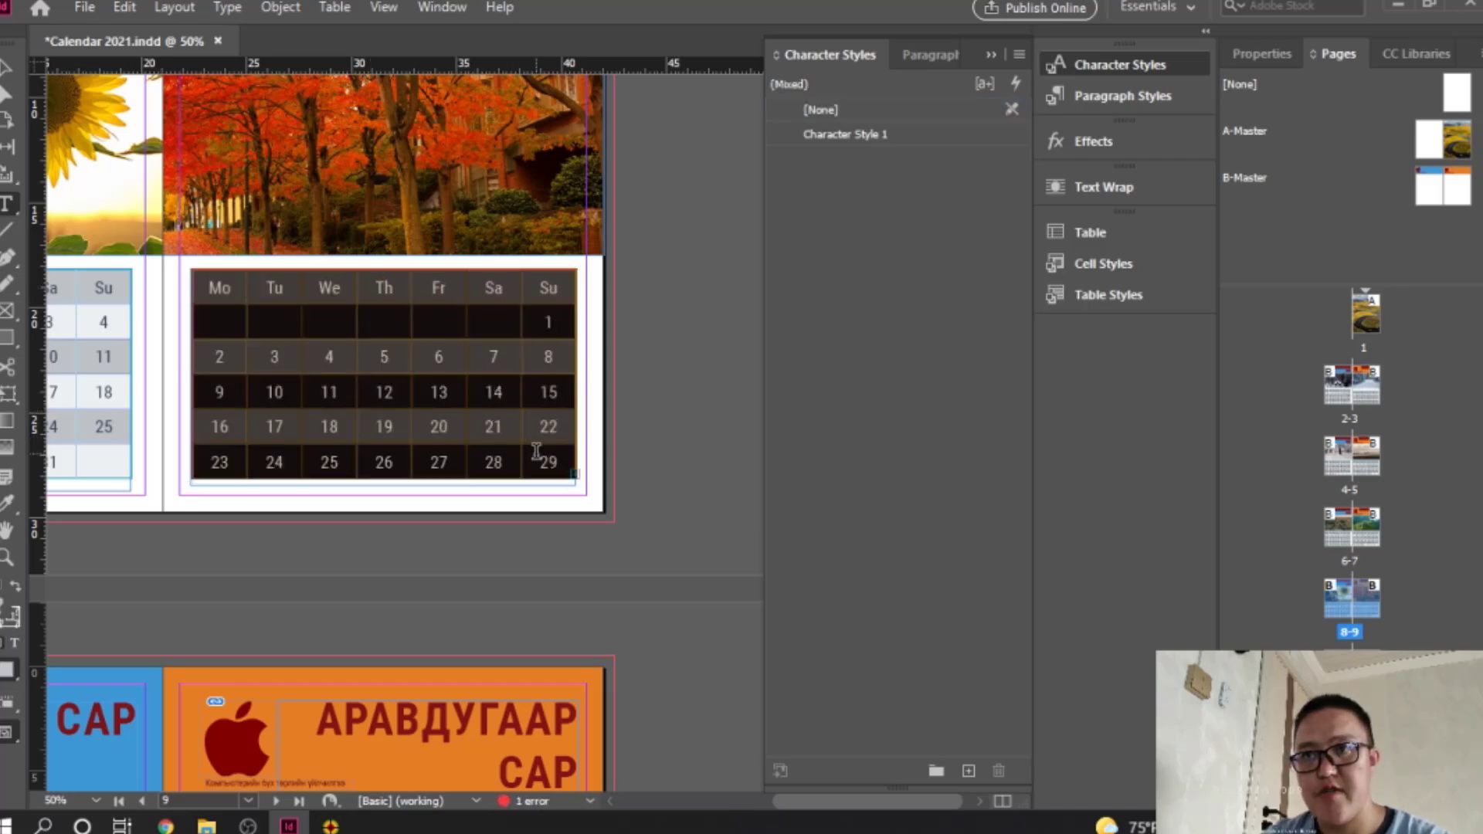
{"action": "left_click", "coordinate": [10, 74]}
{"action": "left_click_drag", "start_coordinate": [377, 489], "coordinate": [377, 524]}
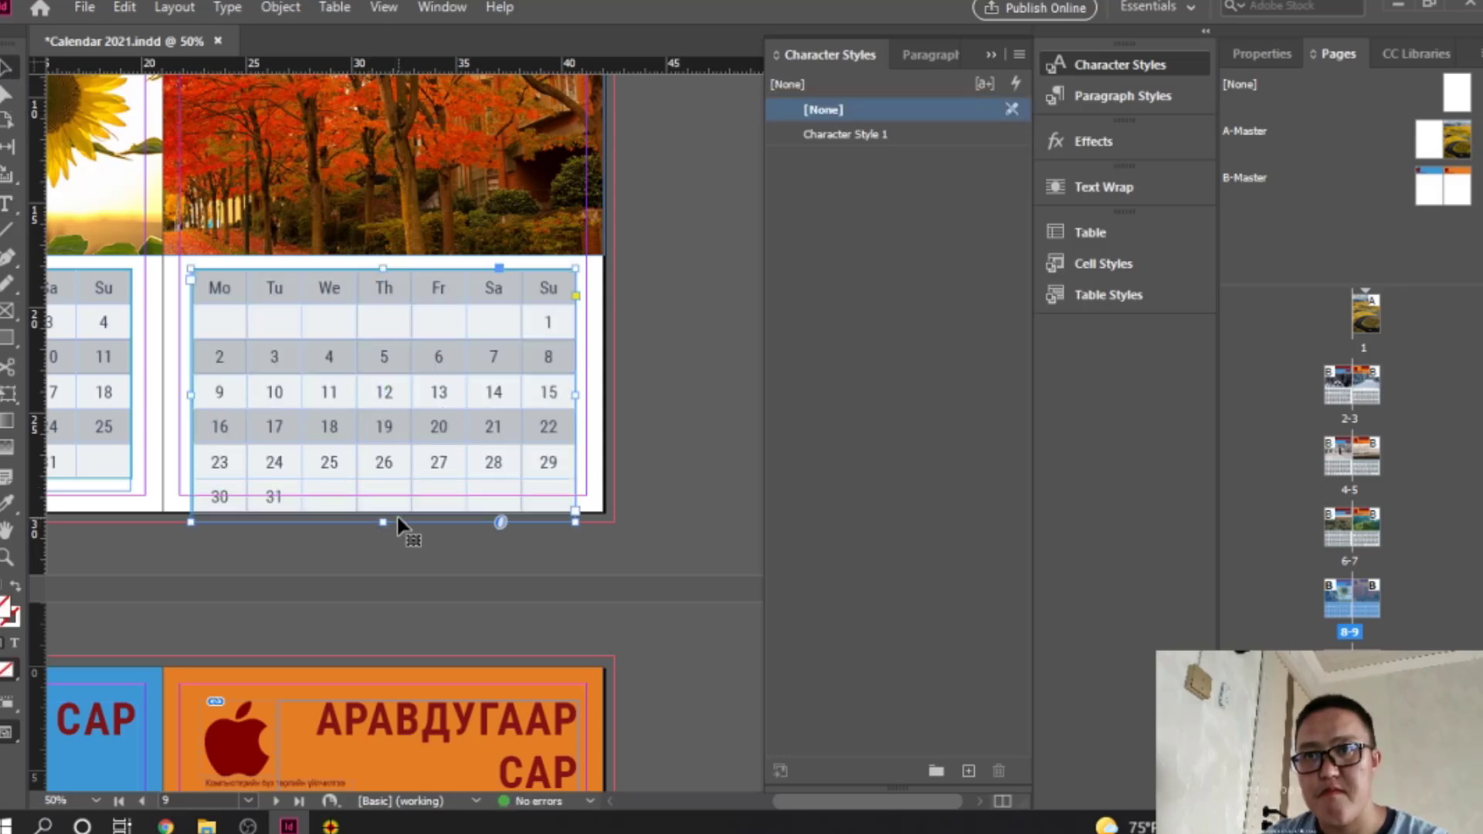
Step: Scale the August table on page 9 up to the page's bottom margin and fill its last row with grey #bdc2c6 sampled from the table
{"action": "left_click_drag", "start_coordinate": [383, 522], "coordinate": [382, 523]}
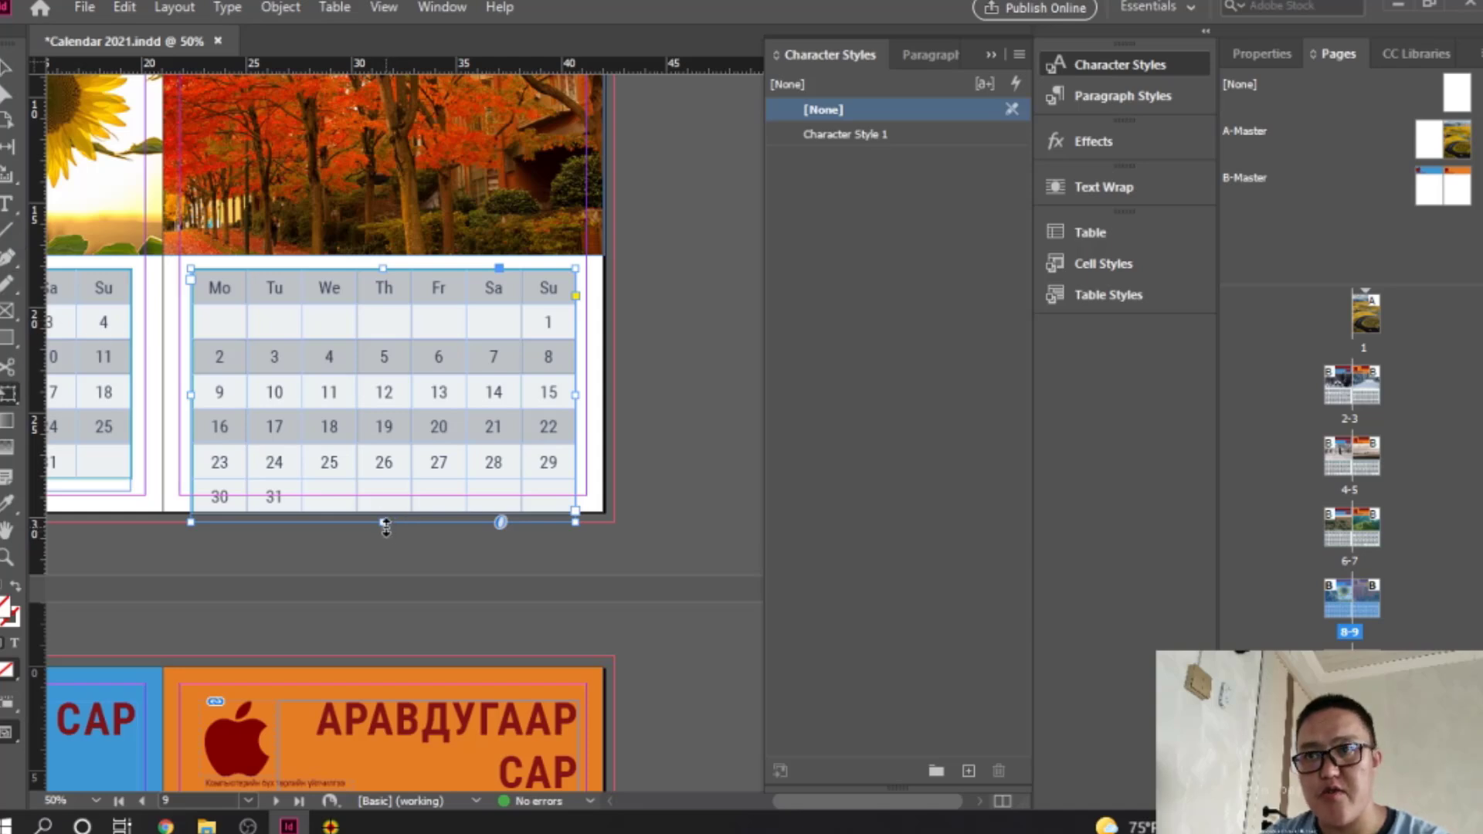
{"action": "left_click_drag", "start_coordinate": [386, 523], "coordinate": [386, 497]}
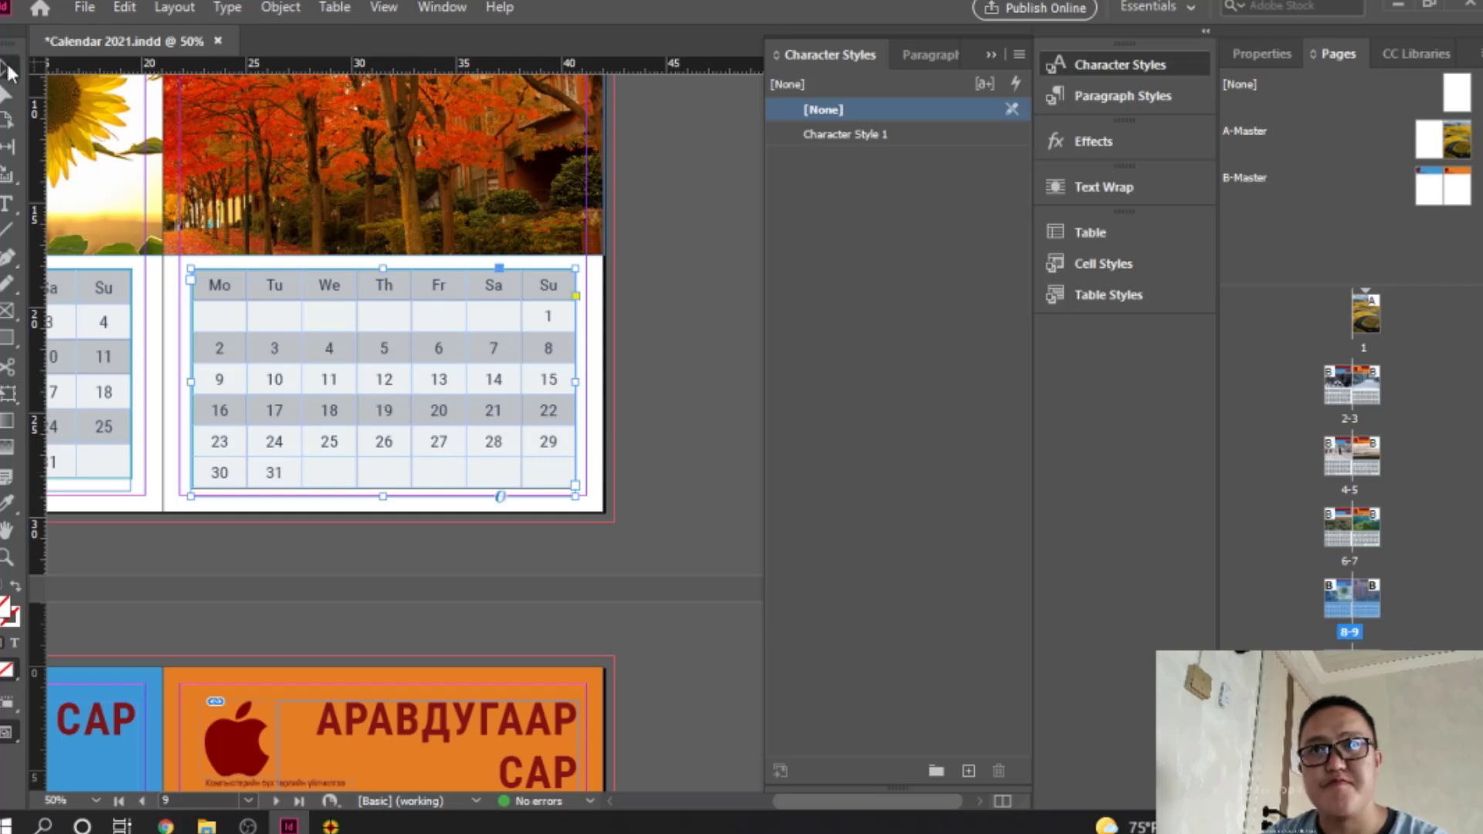
{"action": "double_click", "coordinate": [255, 462]}
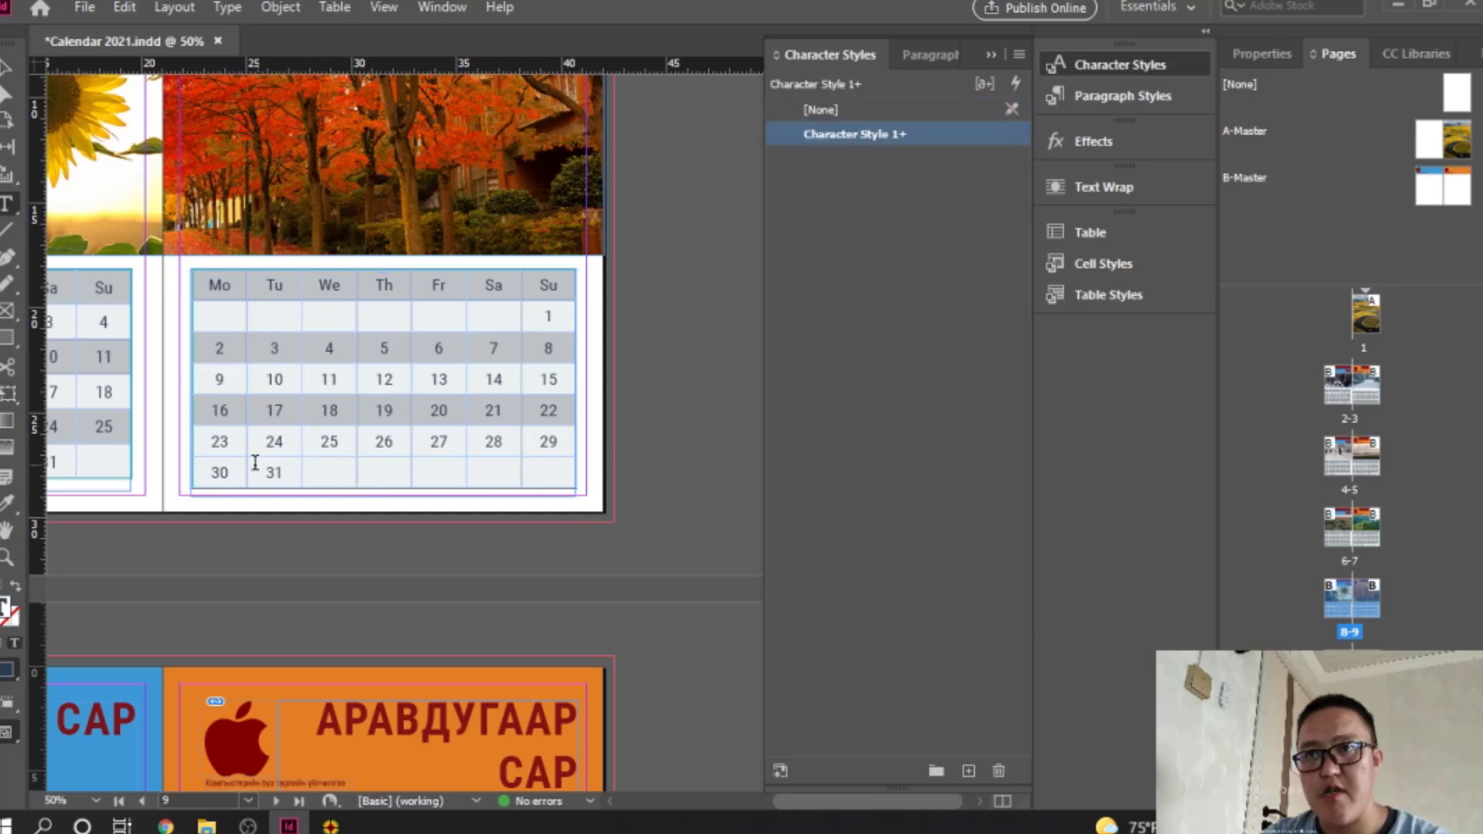
{"action": "left_click_drag", "start_coordinate": [215, 470], "coordinate": [564, 472]}
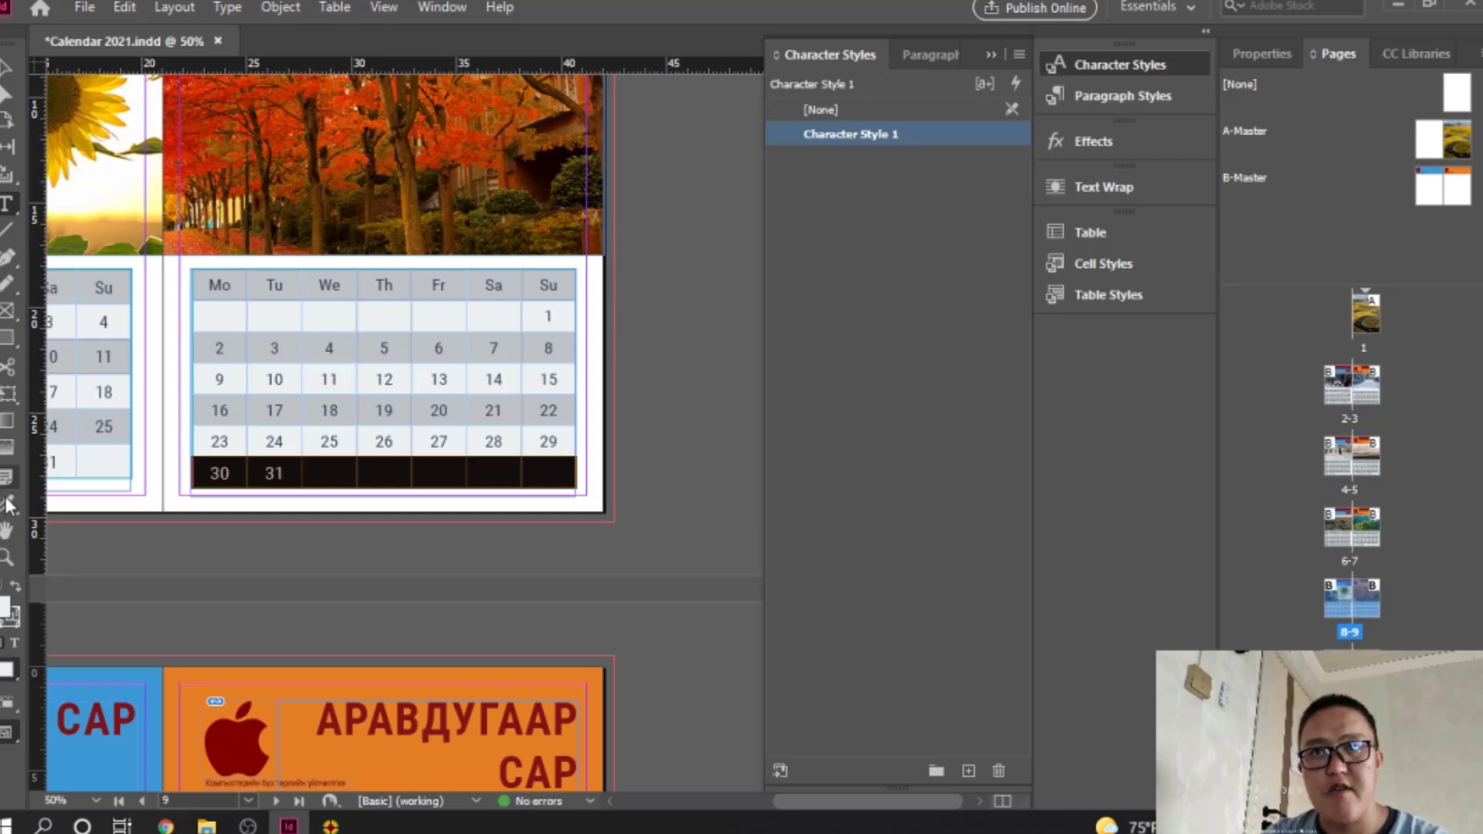
{"action": "double_click", "coordinate": [5, 608]}
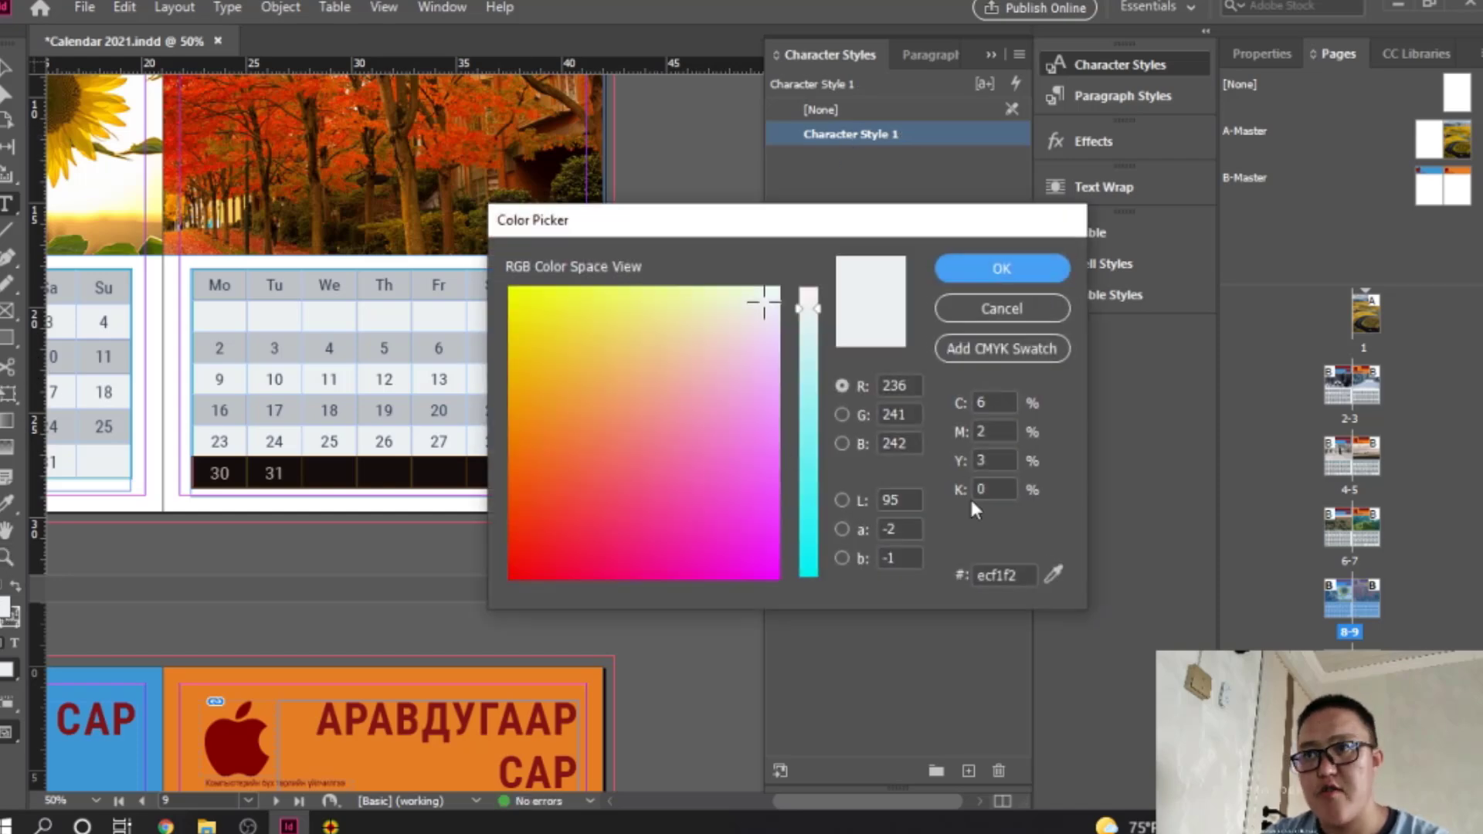
{"action": "left_click", "coordinate": [1052, 574]}
{"action": "left_click", "coordinate": [244, 351]}
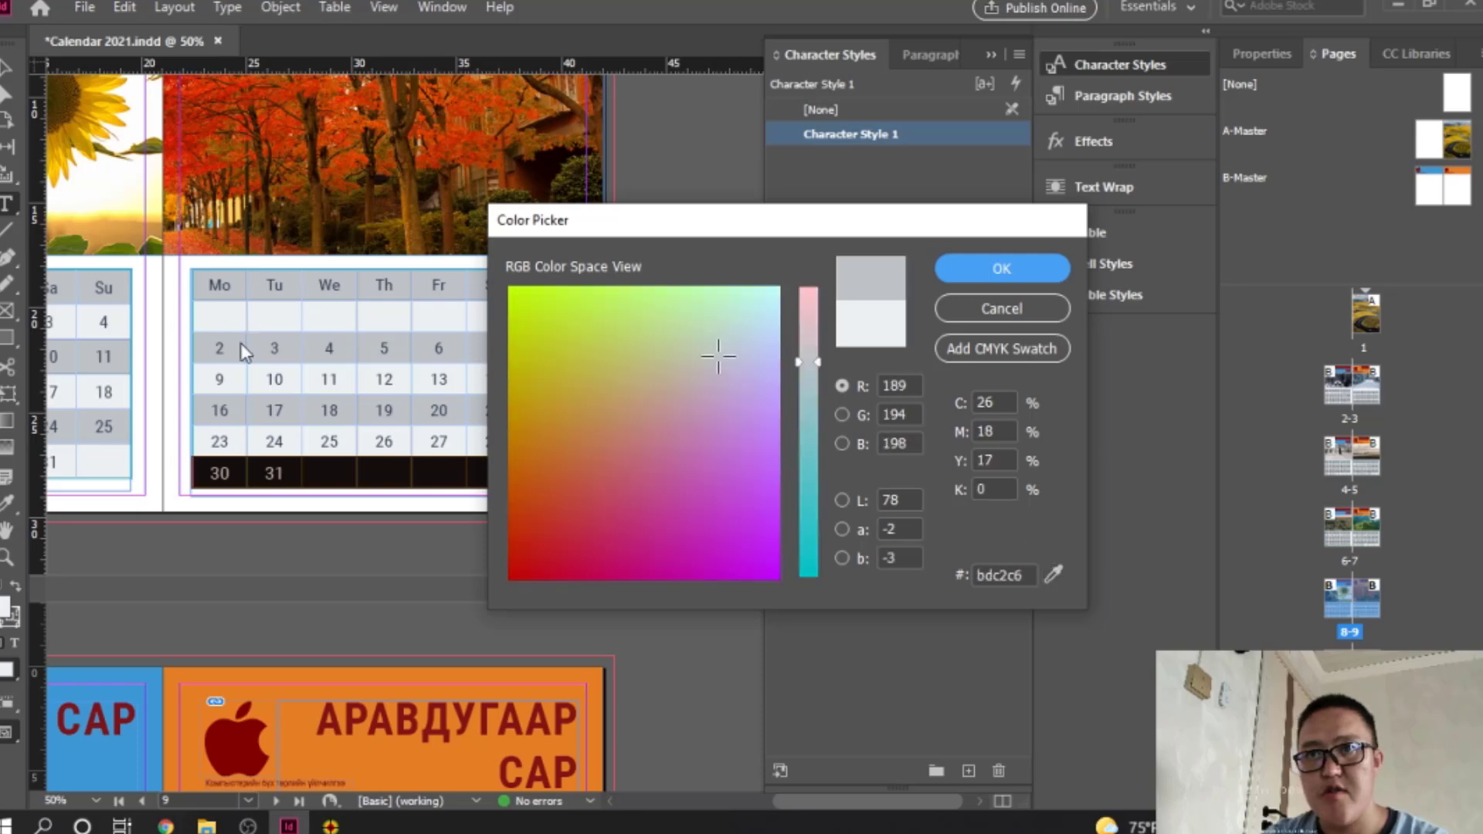
{"action": "left_click", "coordinate": [1026, 271]}
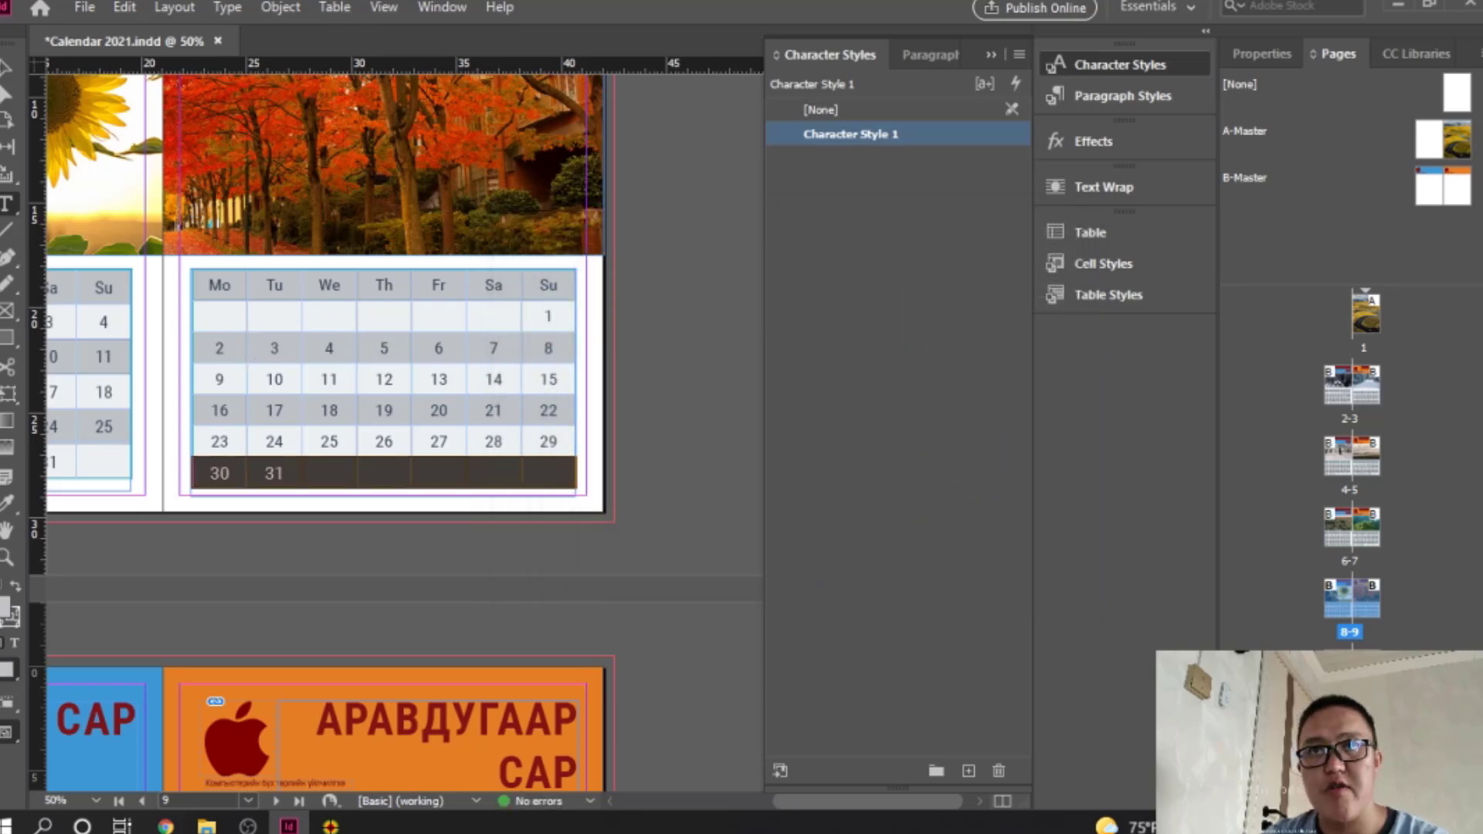
{"action": "left_click", "coordinate": [549, 437]}
Step: Switch to the browser, open the September 2021 calendar and copy its date table including the weekday header
{"action": "scroll", "coordinate": [564, 452], "scroll_direction": "down", "scroll_amount": 5}
{"action": "scroll", "coordinate": [659, 361], "scroll_direction": "left", "scroll_amount": 3}
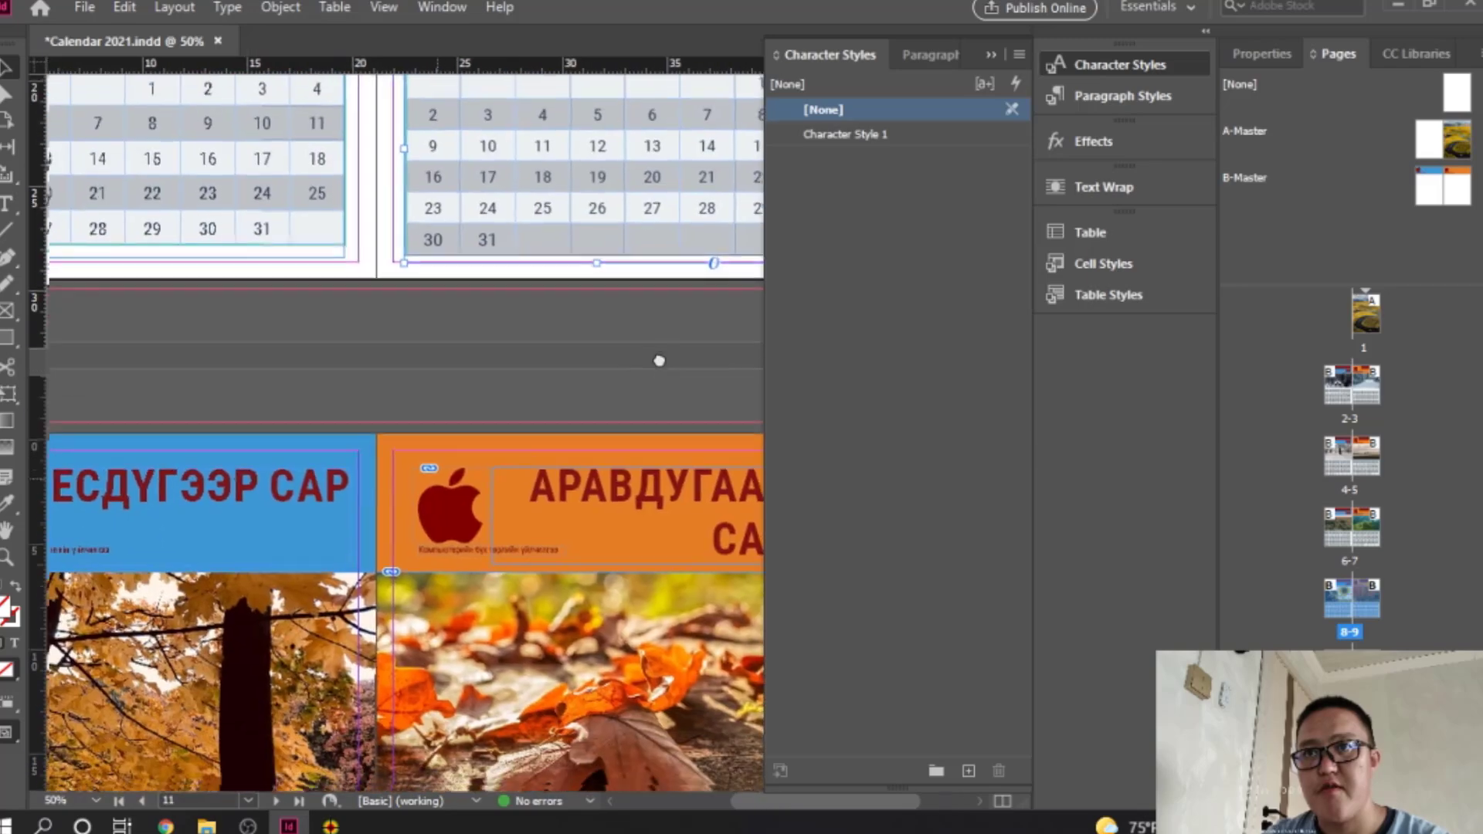
{"action": "scroll", "coordinate": [659, 360], "scroll_direction": "down", "scroll_amount": 5}
{"action": "scroll", "coordinate": [659, 361], "scroll_direction": "left", "scroll_amount": 2}
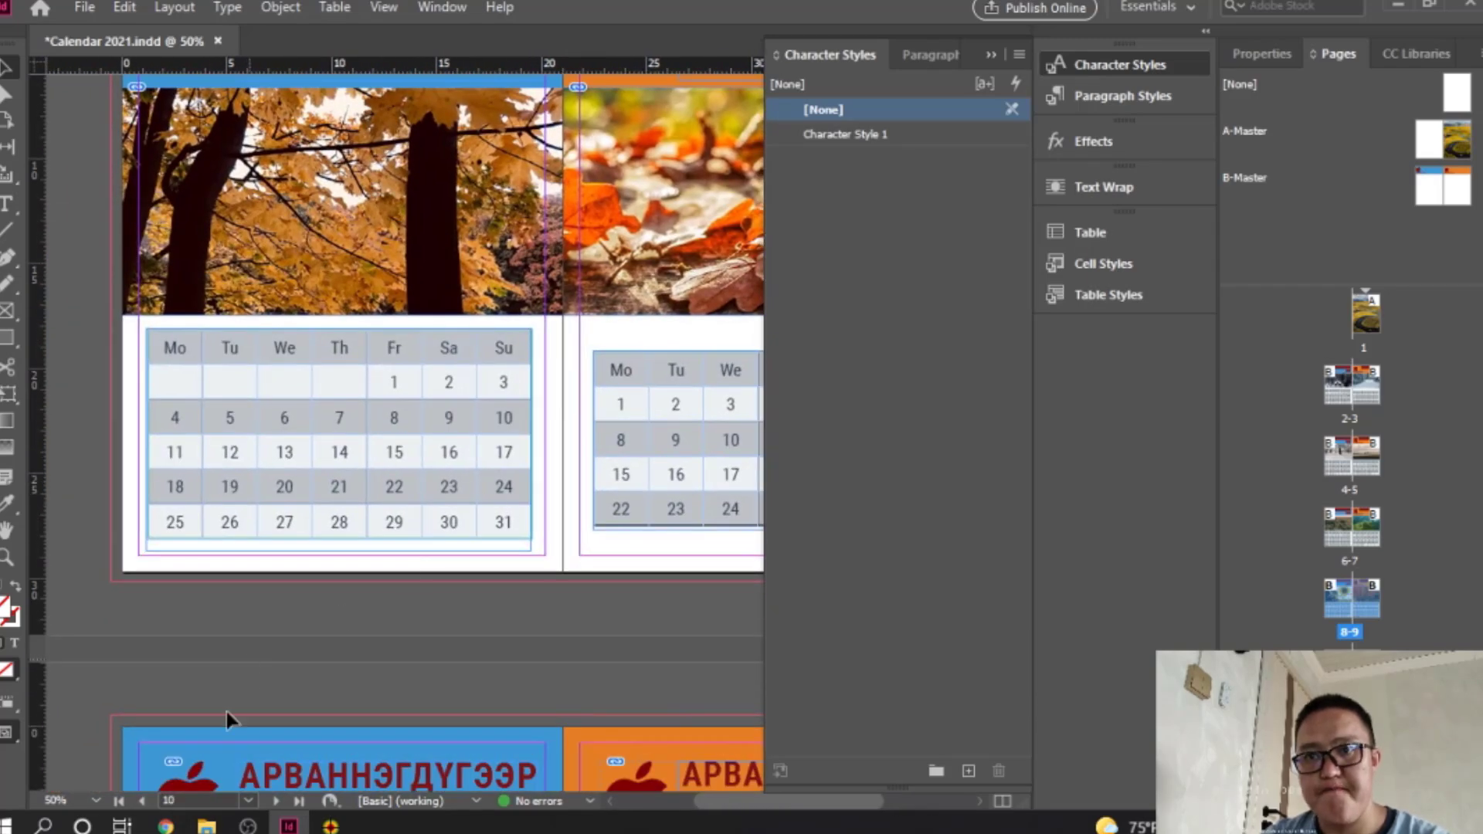
{"action": "left_click", "coordinate": [165, 825]}
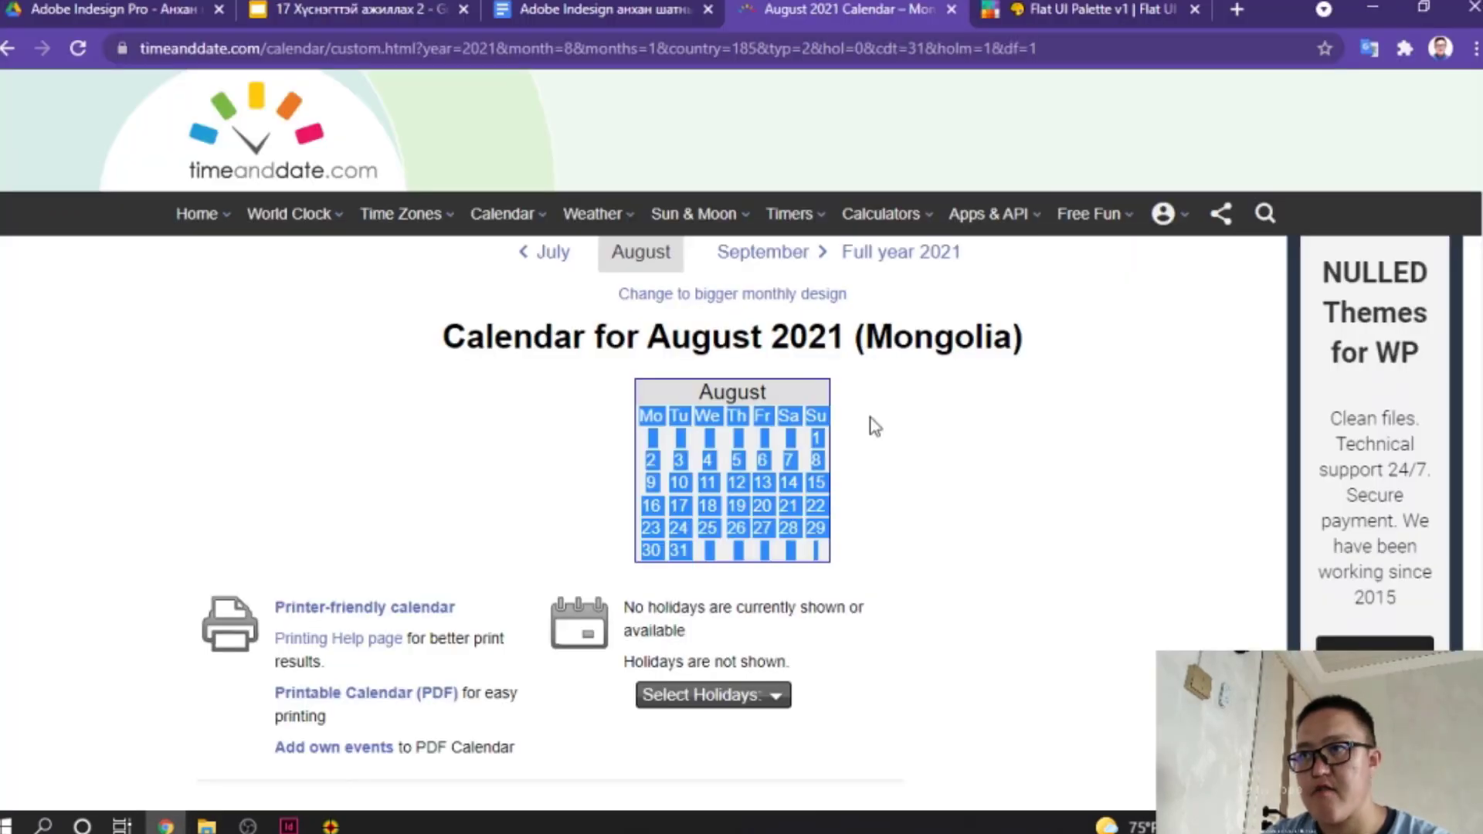
{"action": "left_click", "coordinate": [756, 255]}
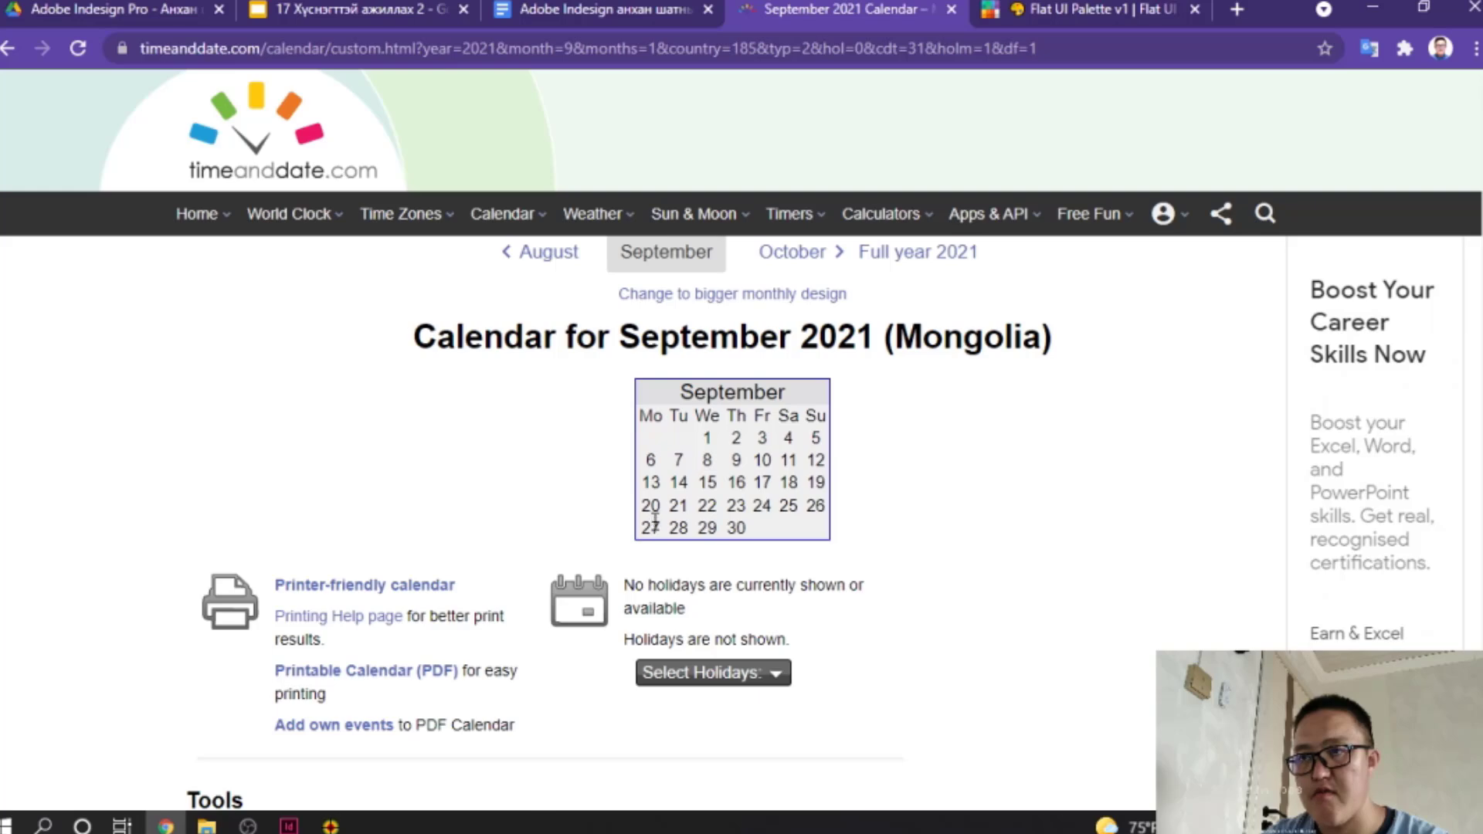
{"action": "left_click_drag", "start_coordinate": [821, 533], "coordinate": [653, 417]}
{"action": "right_click", "coordinate": [647, 418]}
{"action": "left_click", "coordinate": [685, 444]}
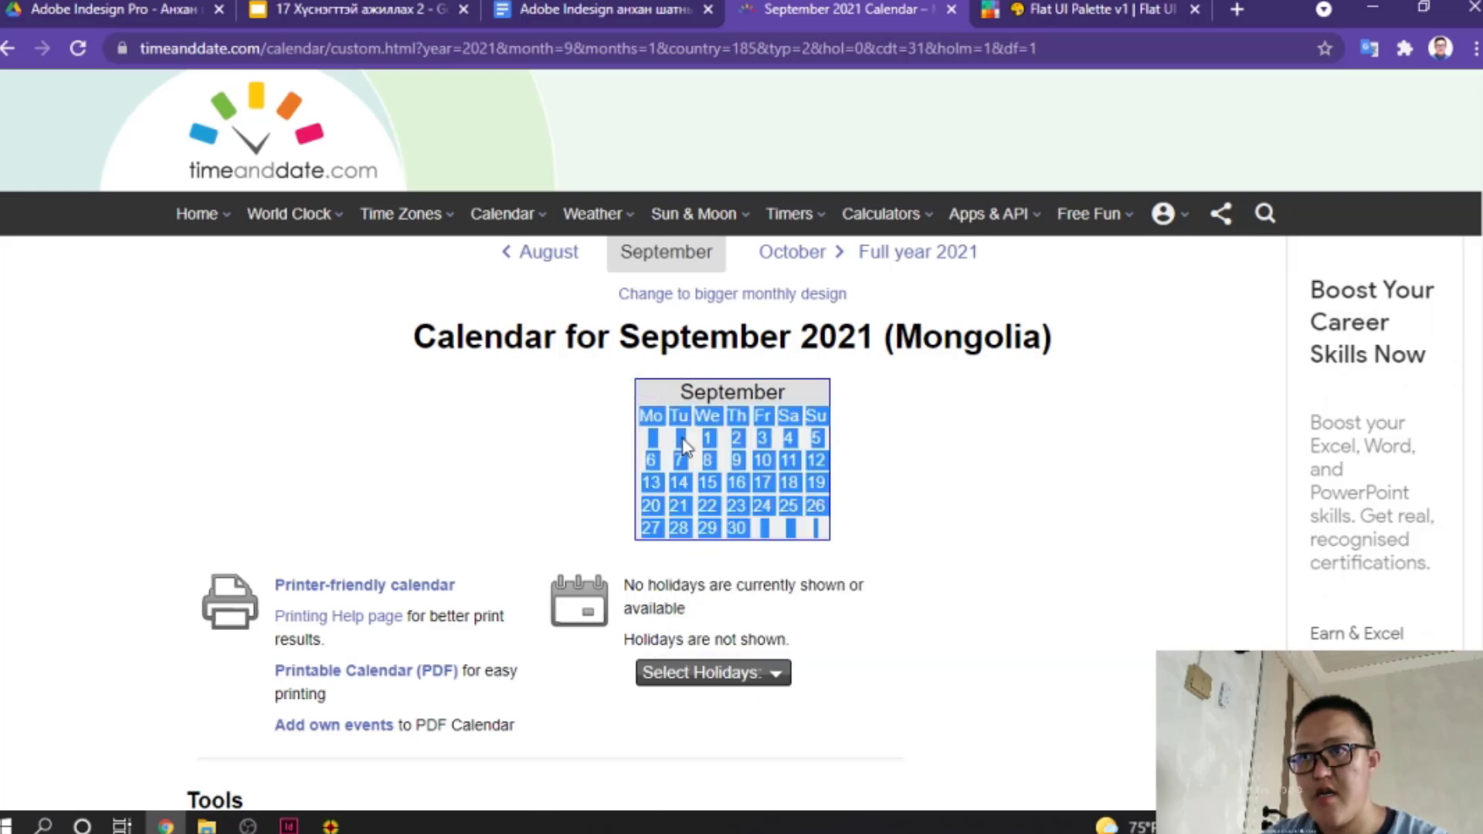
Step: Switch to InDesign and paste the September dates over all cells of the table on page 10
{"action": "left_click", "coordinate": [288, 824]}
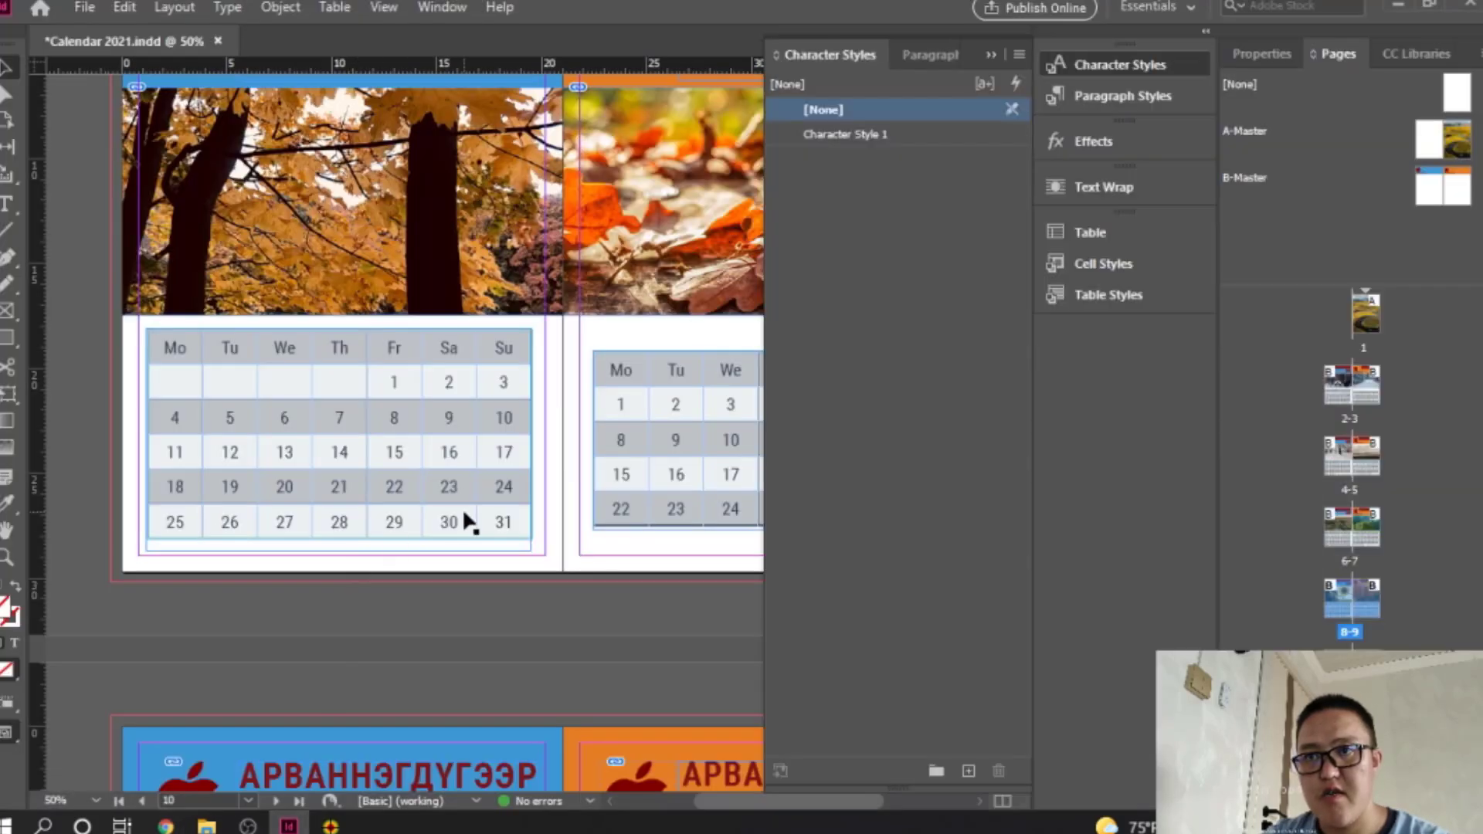
{"action": "key", "text": "t"}
{"action": "left_click", "coordinate": [504, 521]}
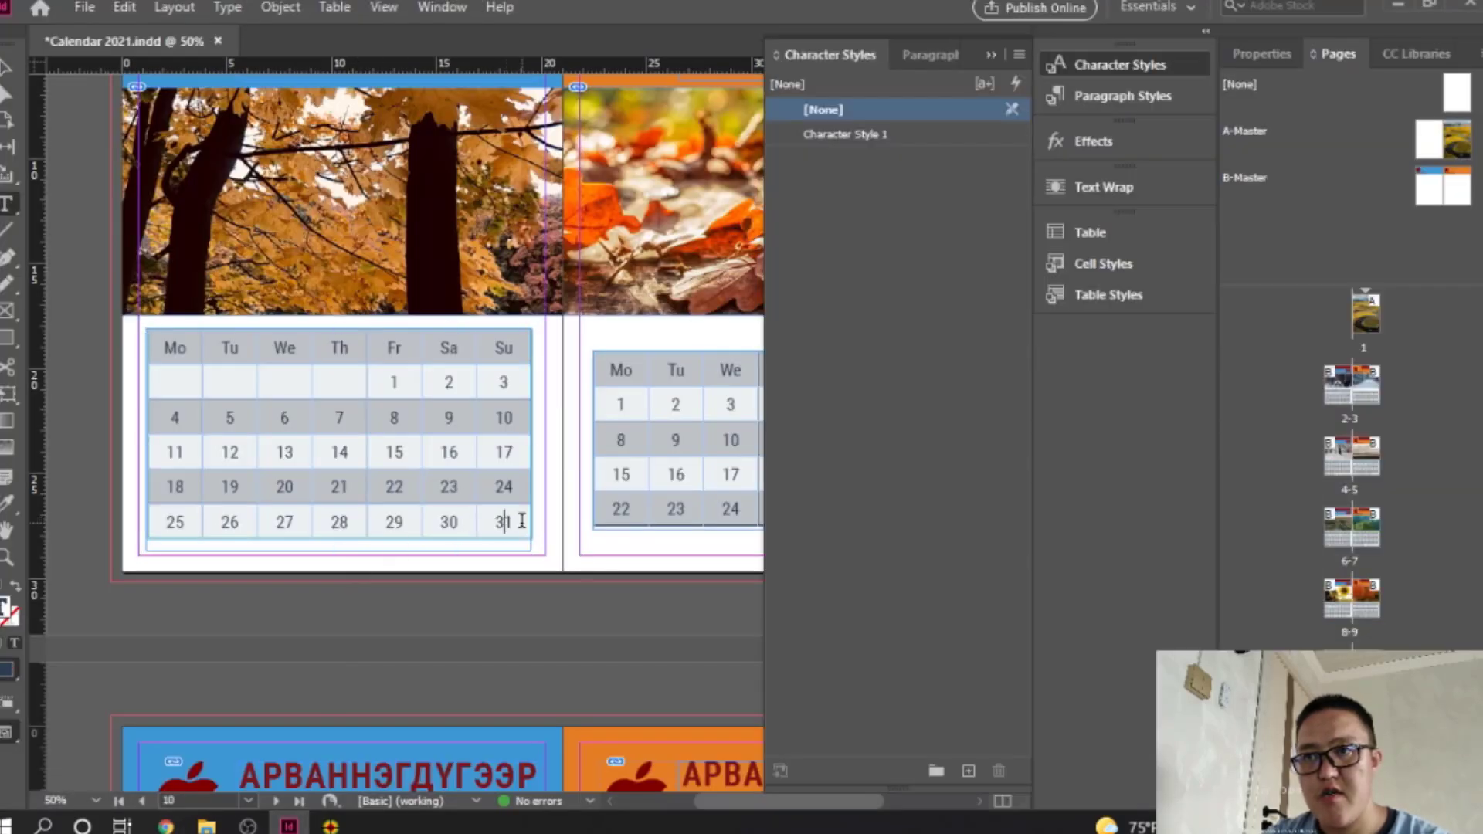
{"action": "key", "text": "ctrl+v"}
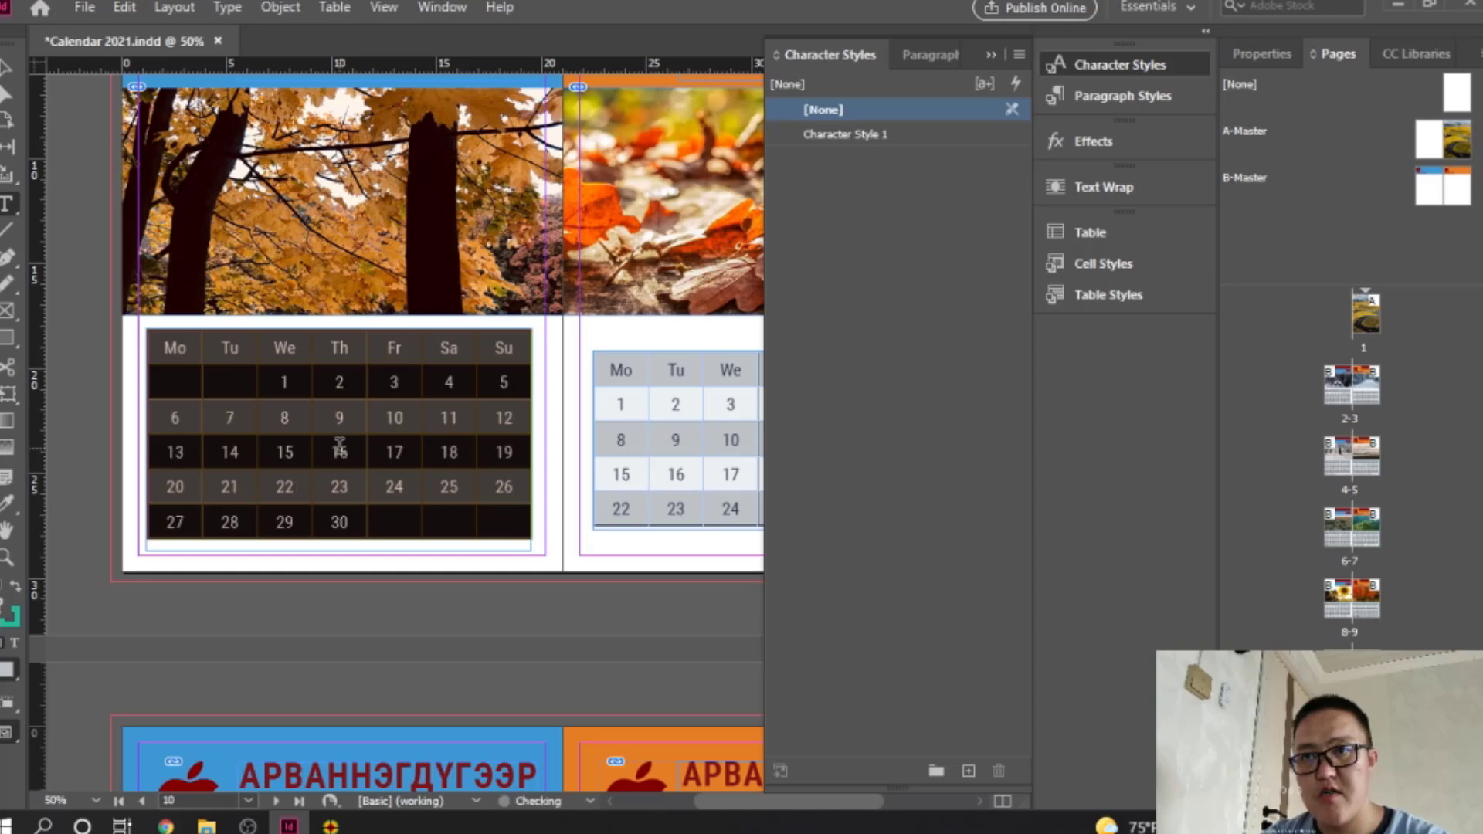
{"action": "key", "text": "Escape"}
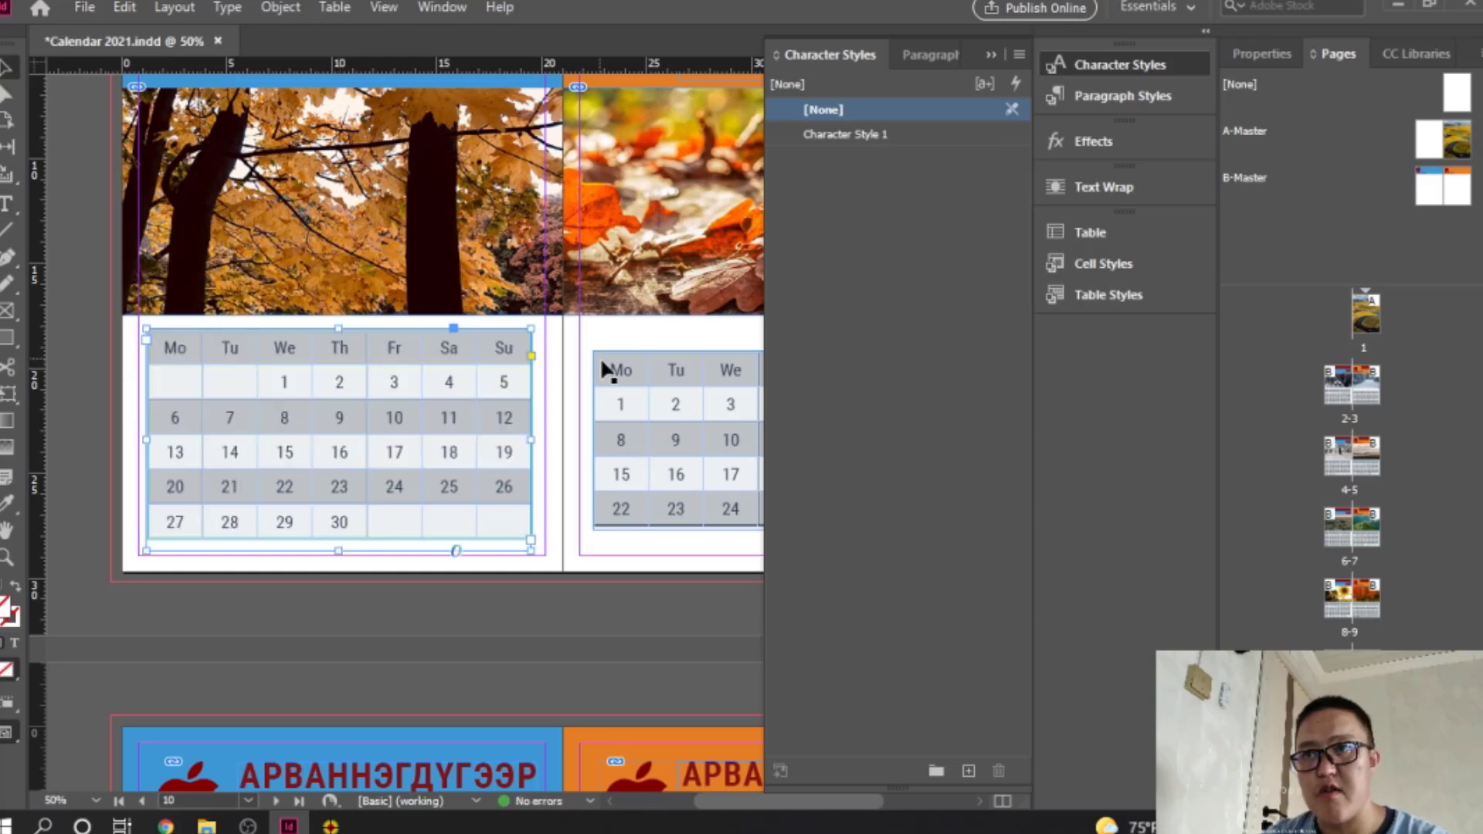
Step: Switch to the browser and open the October 2021 calendar
{"action": "left_click_drag", "start_coordinate": [645, 369], "coordinate": [217, 418]}
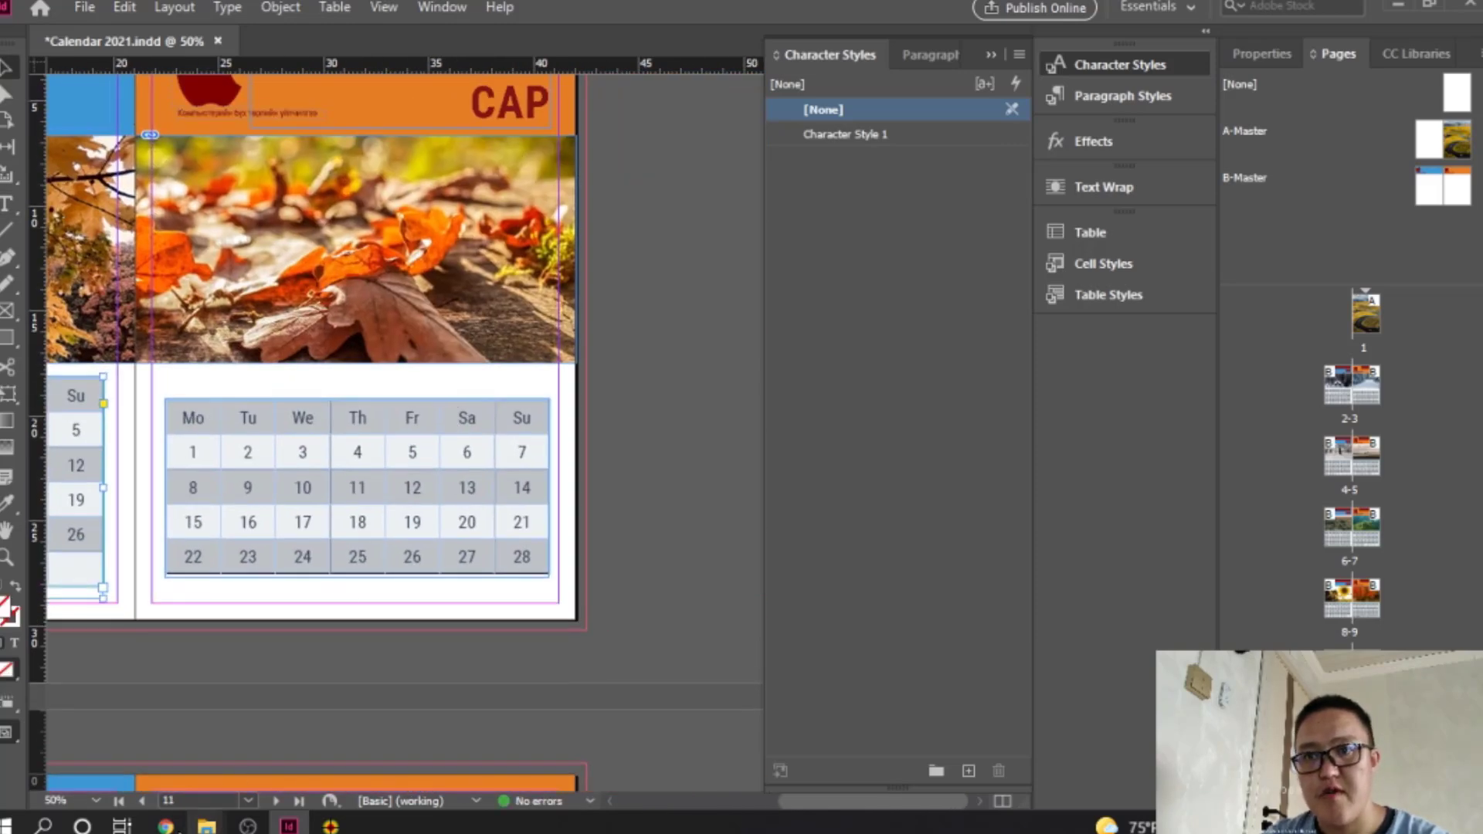
{"action": "left_click", "coordinate": [165, 825]}
{"action": "left_click", "coordinate": [795, 255]}
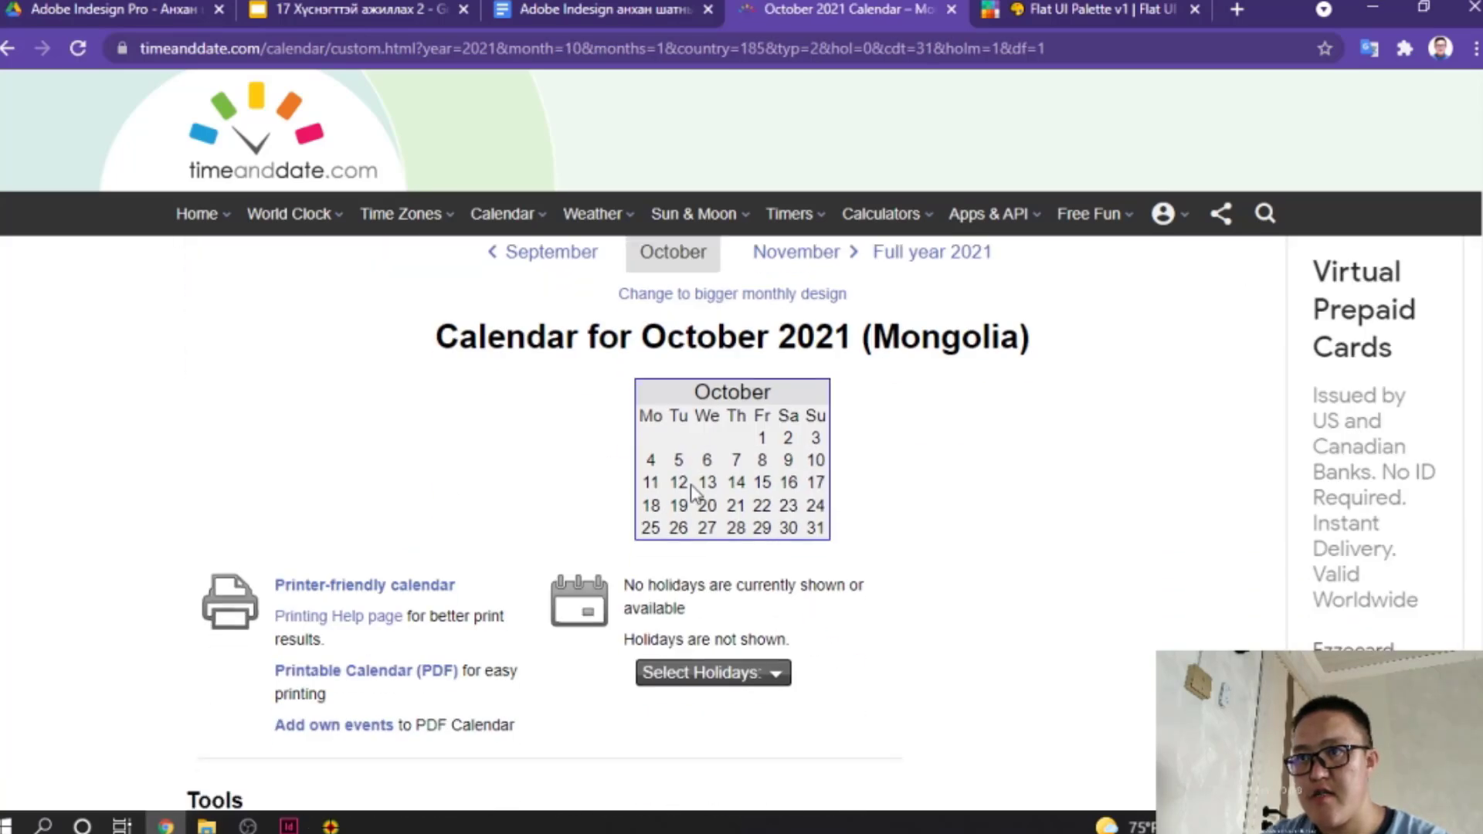
Step: In InDesign, replace the old date table on page 11 with a copy of the June table from page 7, pasted in place
{"action": "left_click", "coordinate": [289, 823]}
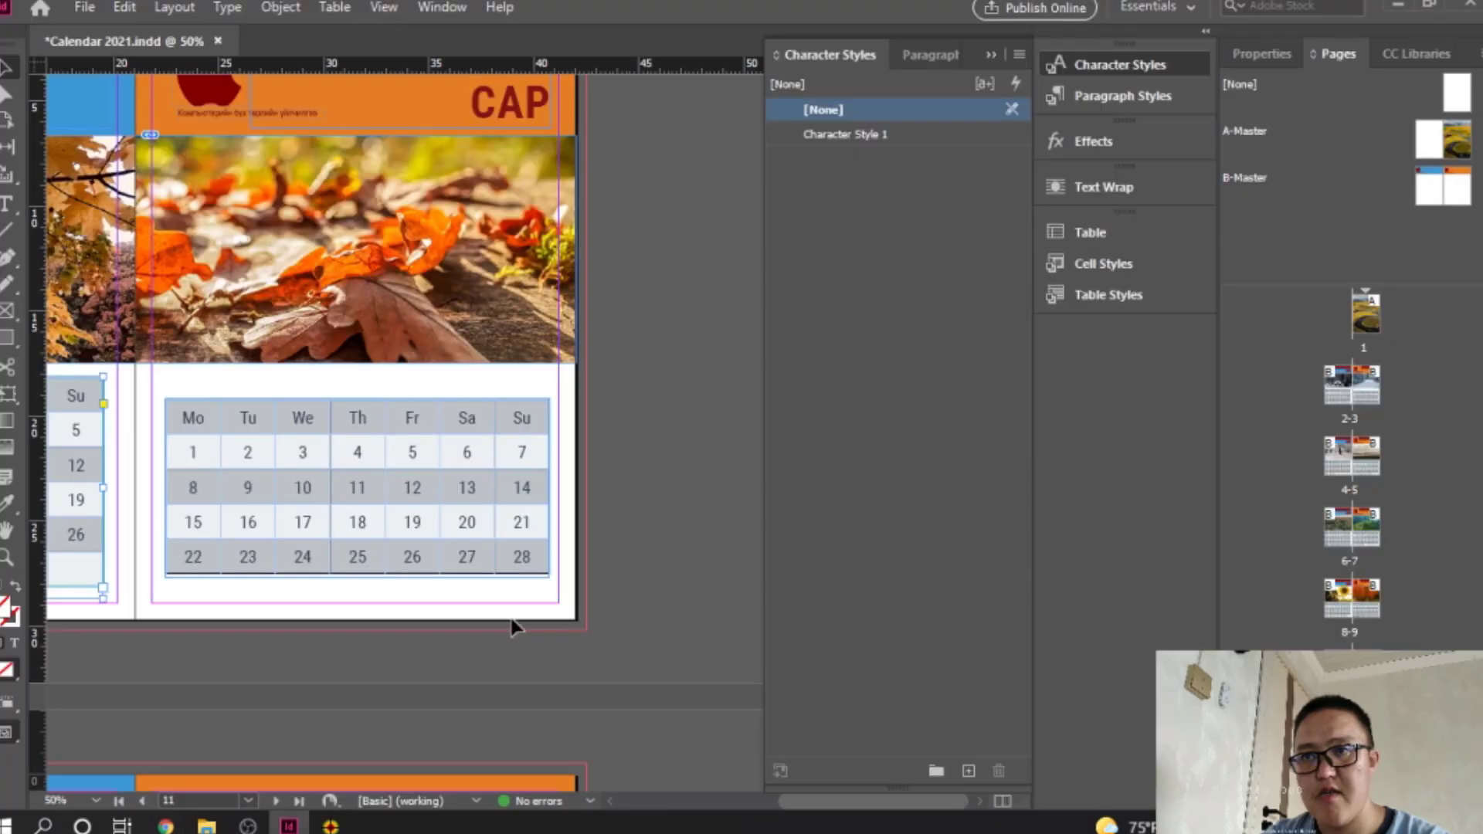
{"action": "scroll", "coordinate": [415, 411], "scroll_direction": "up", "scroll_amount": 10}
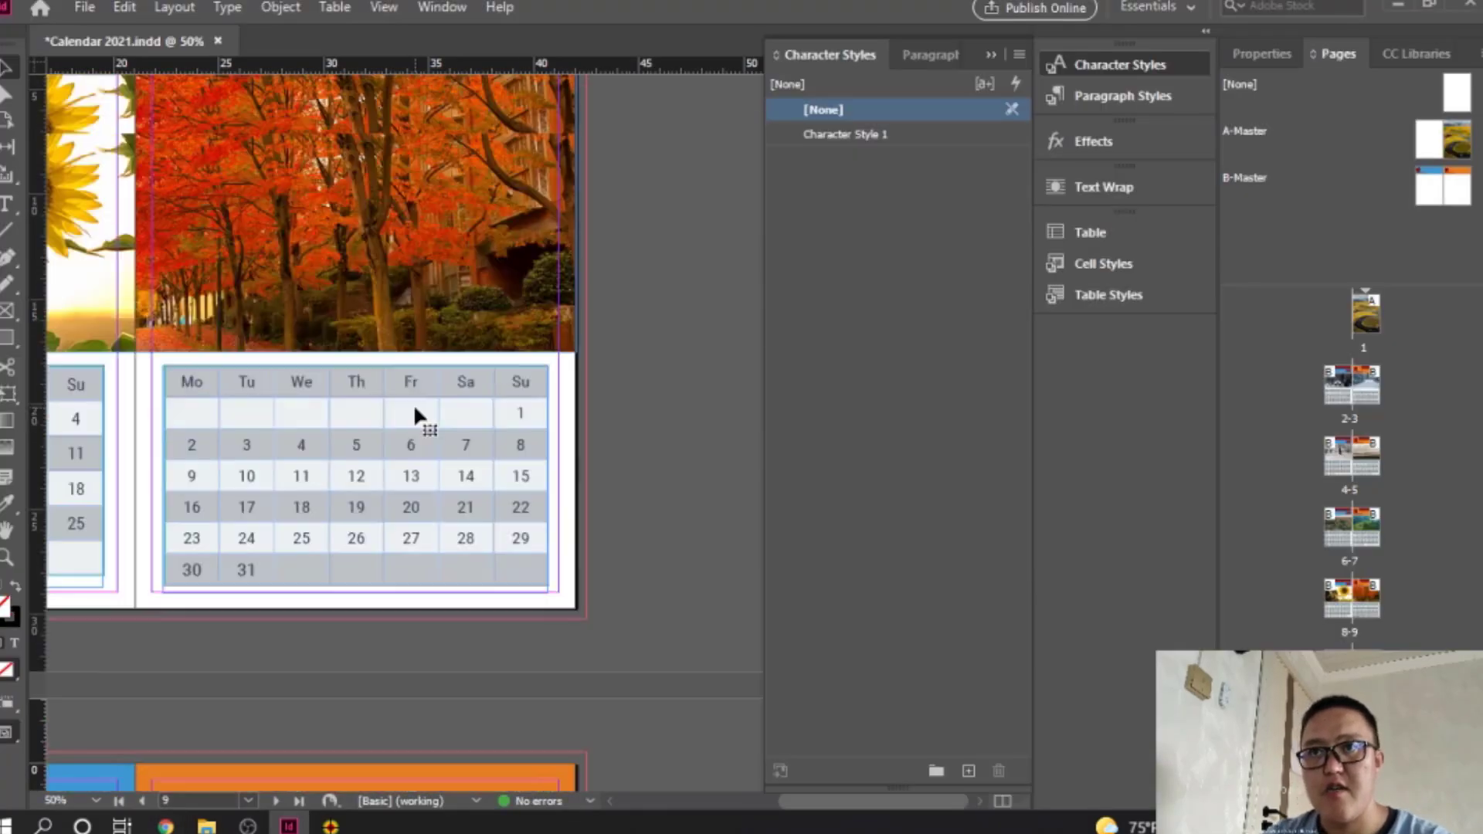
{"action": "scroll", "coordinate": [414, 409], "scroll_direction": "up", "scroll_amount": 10}
{"action": "left_click", "coordinate": [387, 411]}
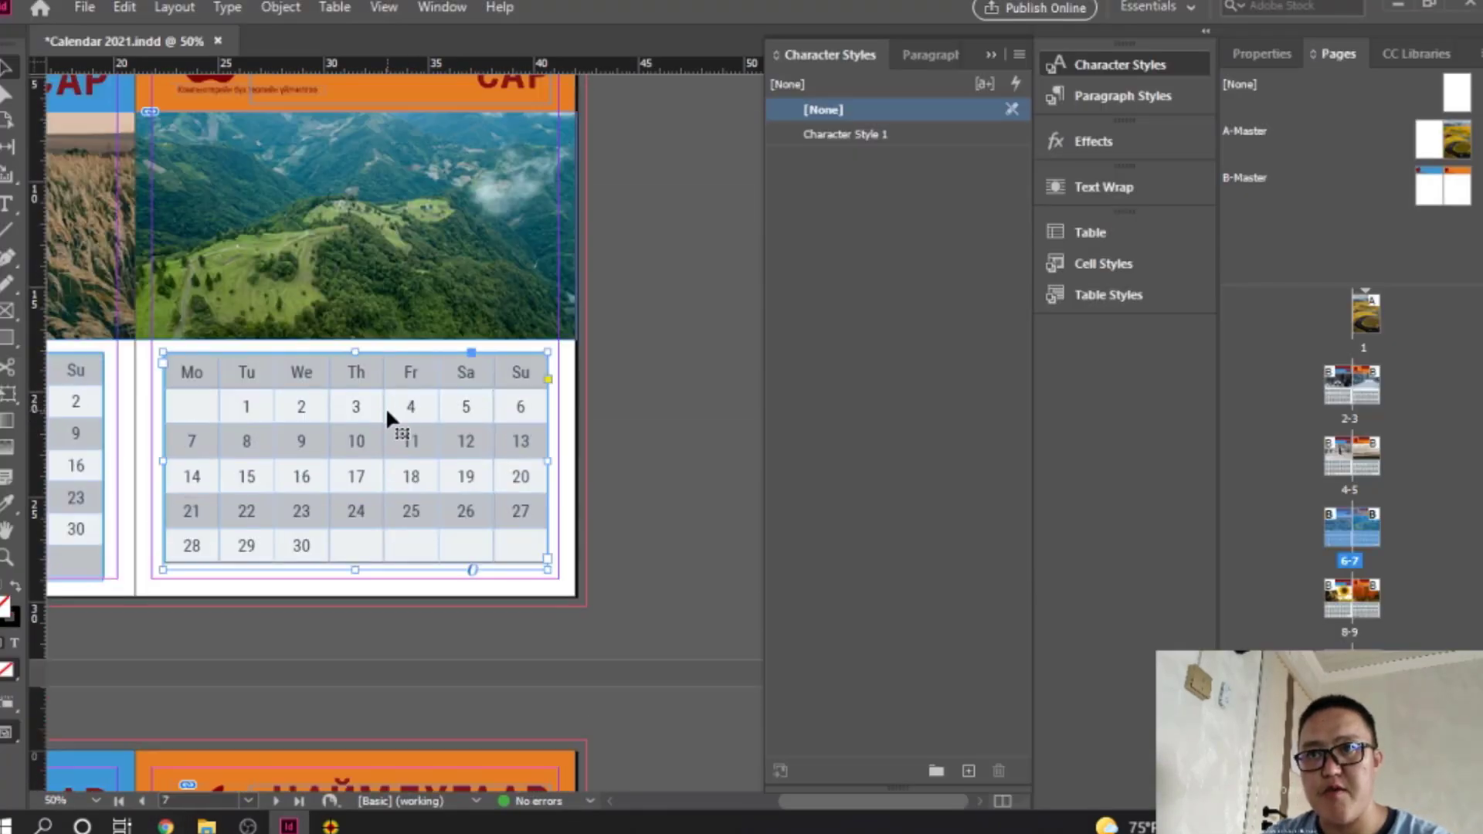
{"action": "scroll", "coordinate": [387, 411], "scroll_direction": "down", "scroll_amount": 20}
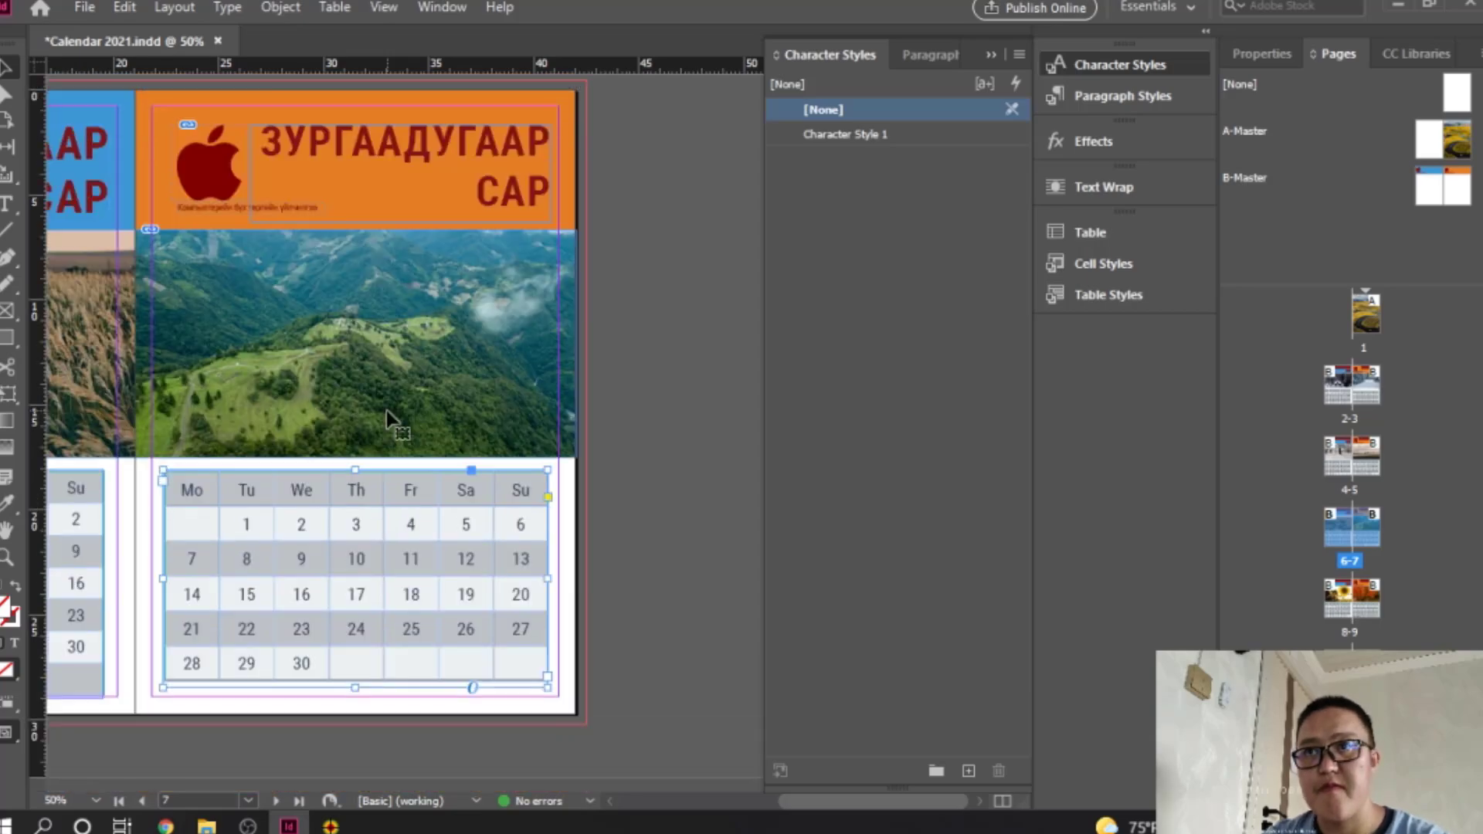
{"action": "scroll", "coordinate": [387, 418], "scroll_direction": "down", "scroll_amount": 3}
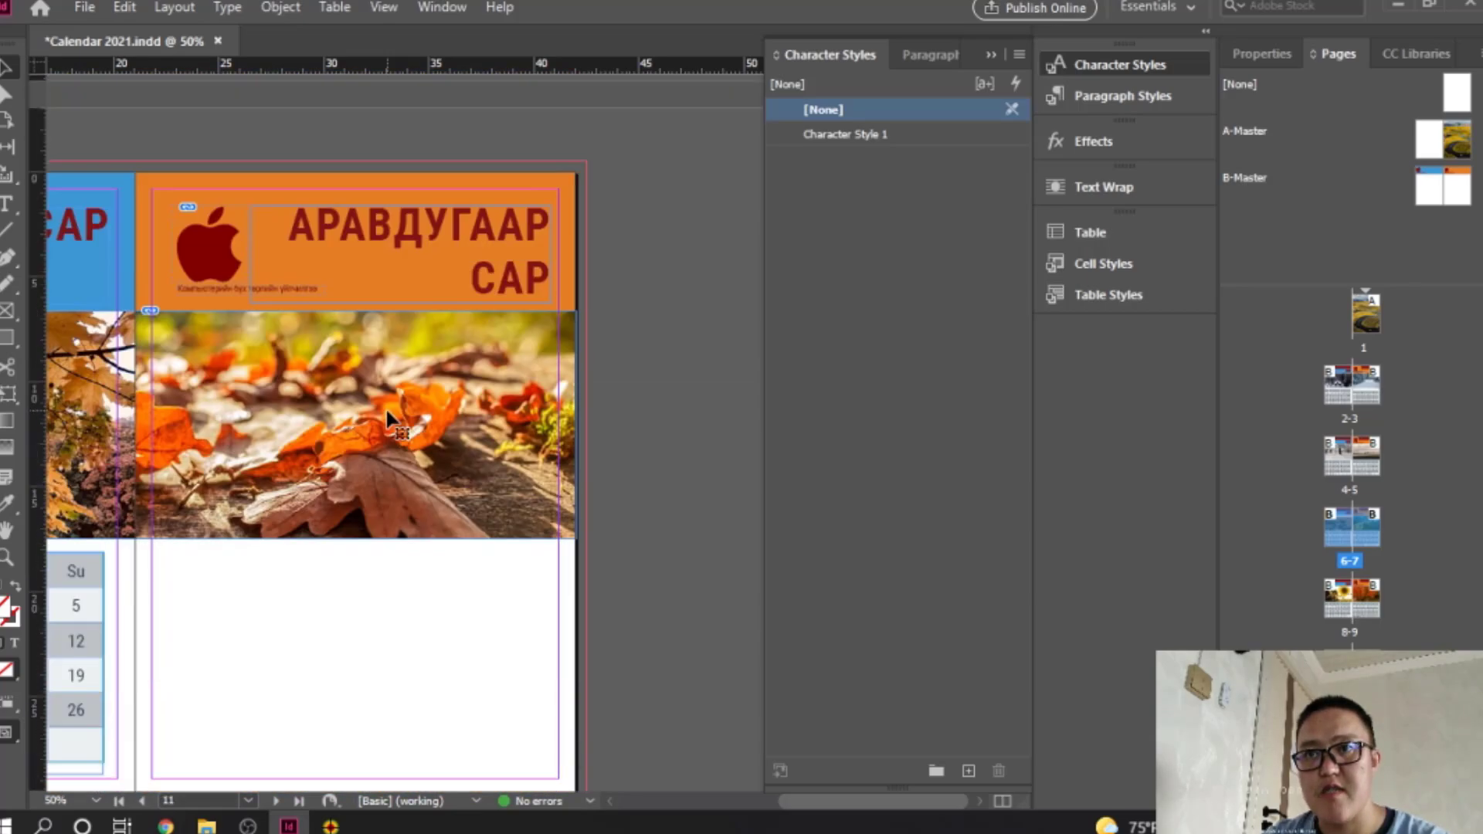
{"action": "right_click", "coordinate": [335, 600]}
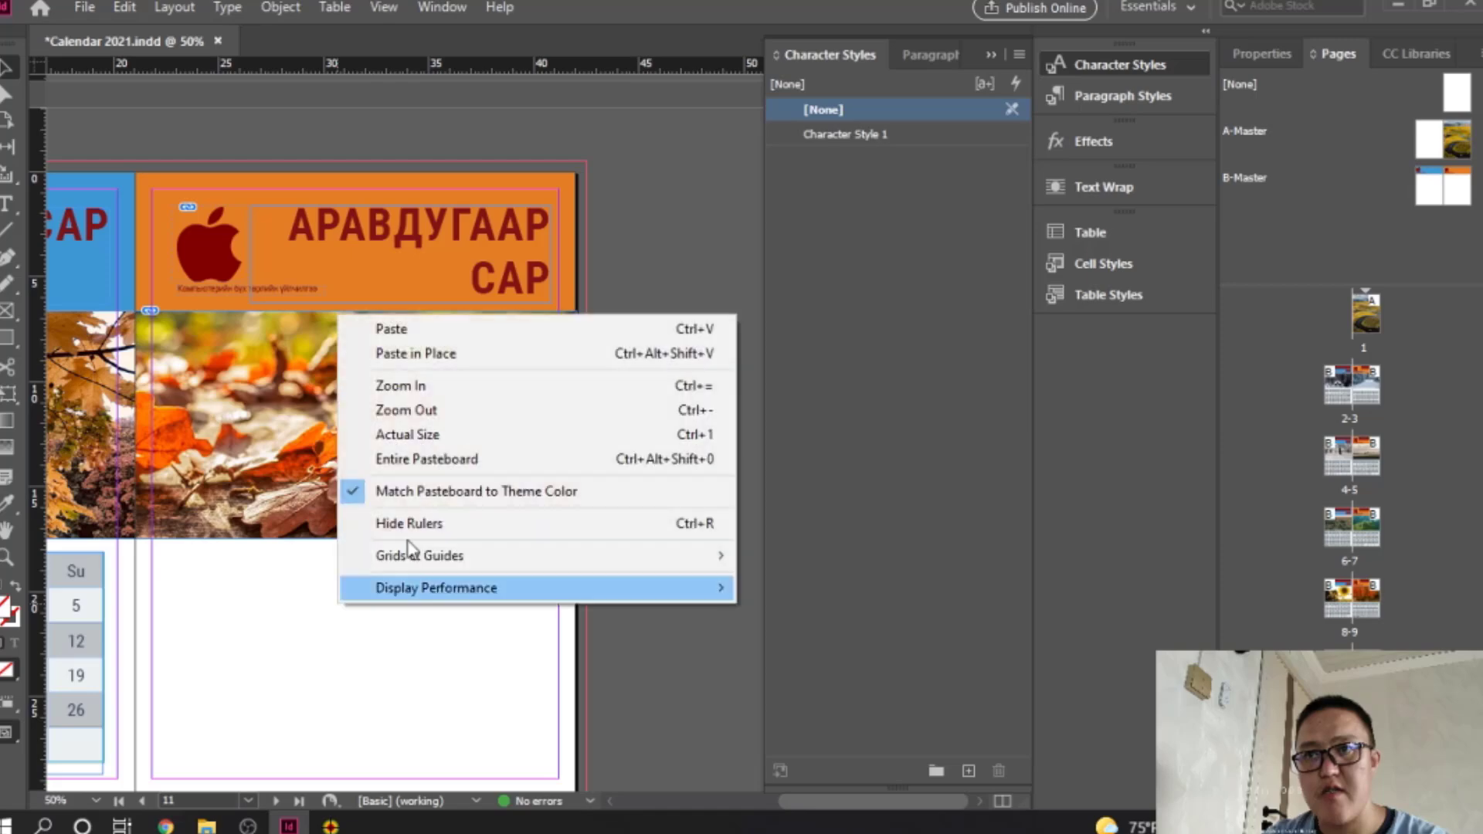
{"action": "left_click", "coordinate": [457, 364]}
{"action": "scroll", "coordinate": [360, 542], "scroll_direction": "down", "scroll_amount": 3}
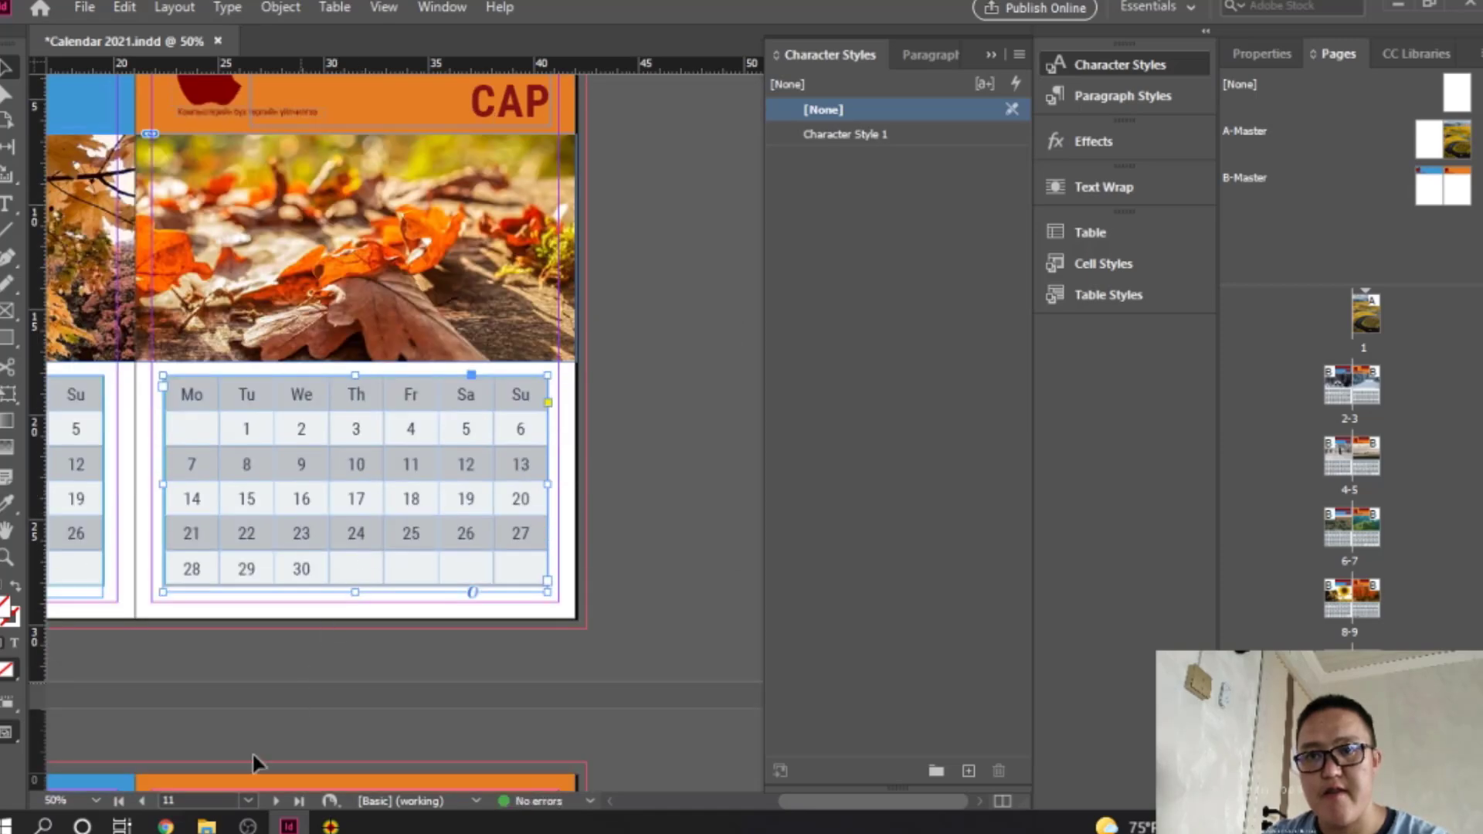
Step: Copy the October 2021 date table from the browser and paste it over all cells of the page 11 table in InDesign
{"action": "left_click", "coordinate": [165, 825]}
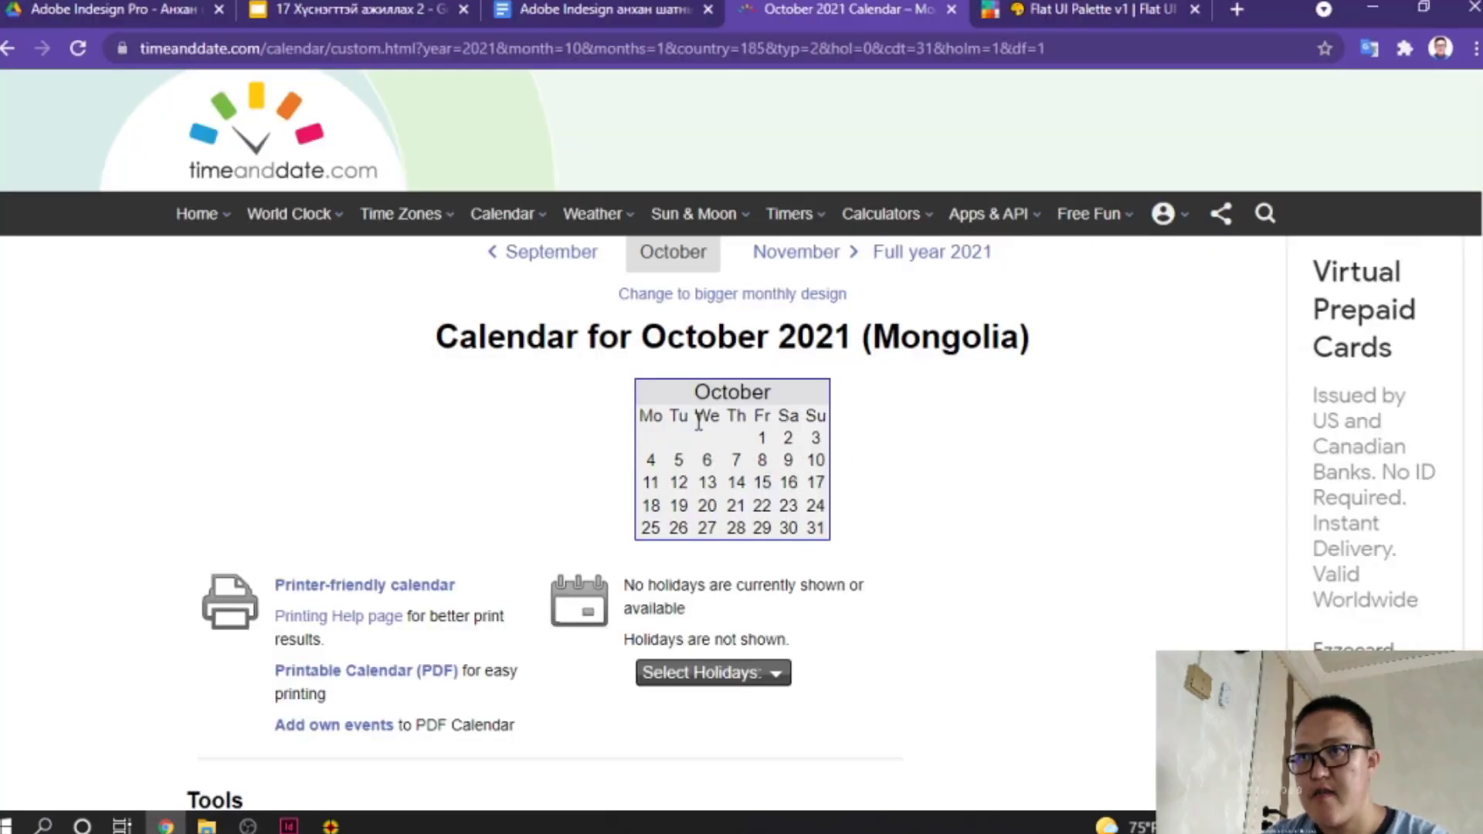
{"action": "left_click_drag", "start_coordinate": [642, 414], "coordinate": [821, 525]}
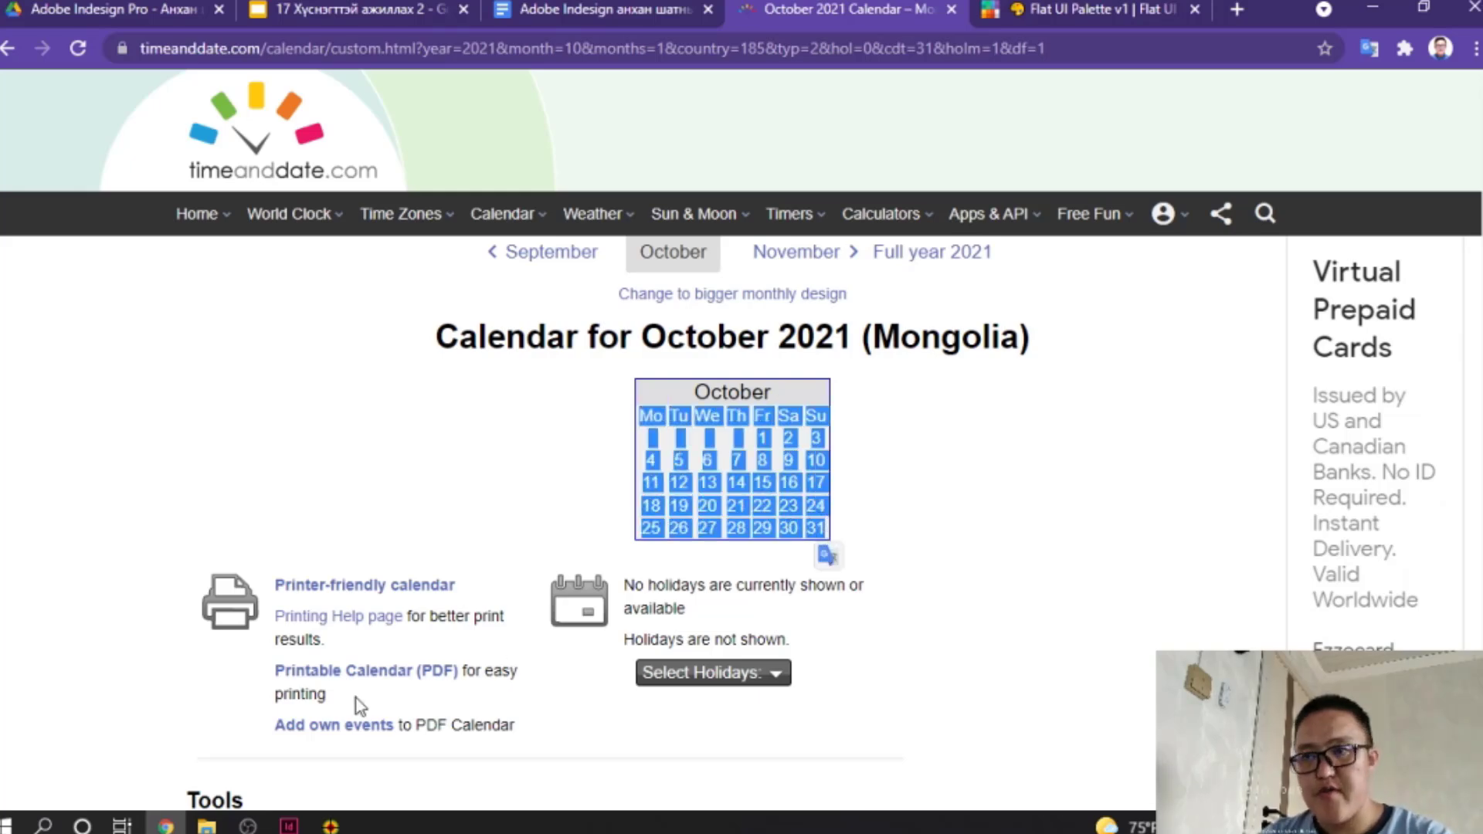
{"action": "left_click", "coordinate": [289, 825]}
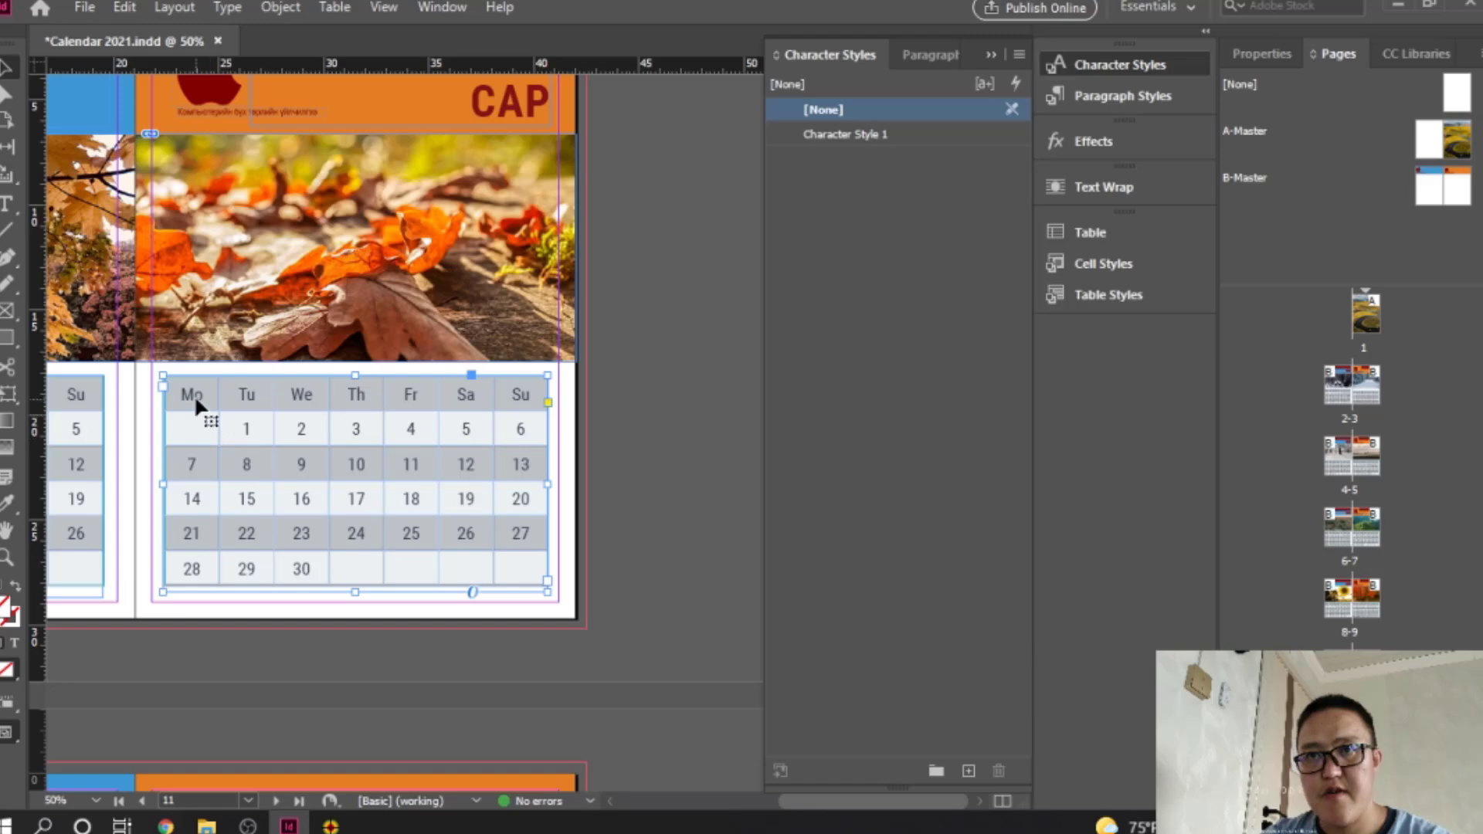
{"action": "key", "text": "t"}
{"action": "left_click_drag", "start_coordinate": [192, 427], "coordinate": [520, 567]}
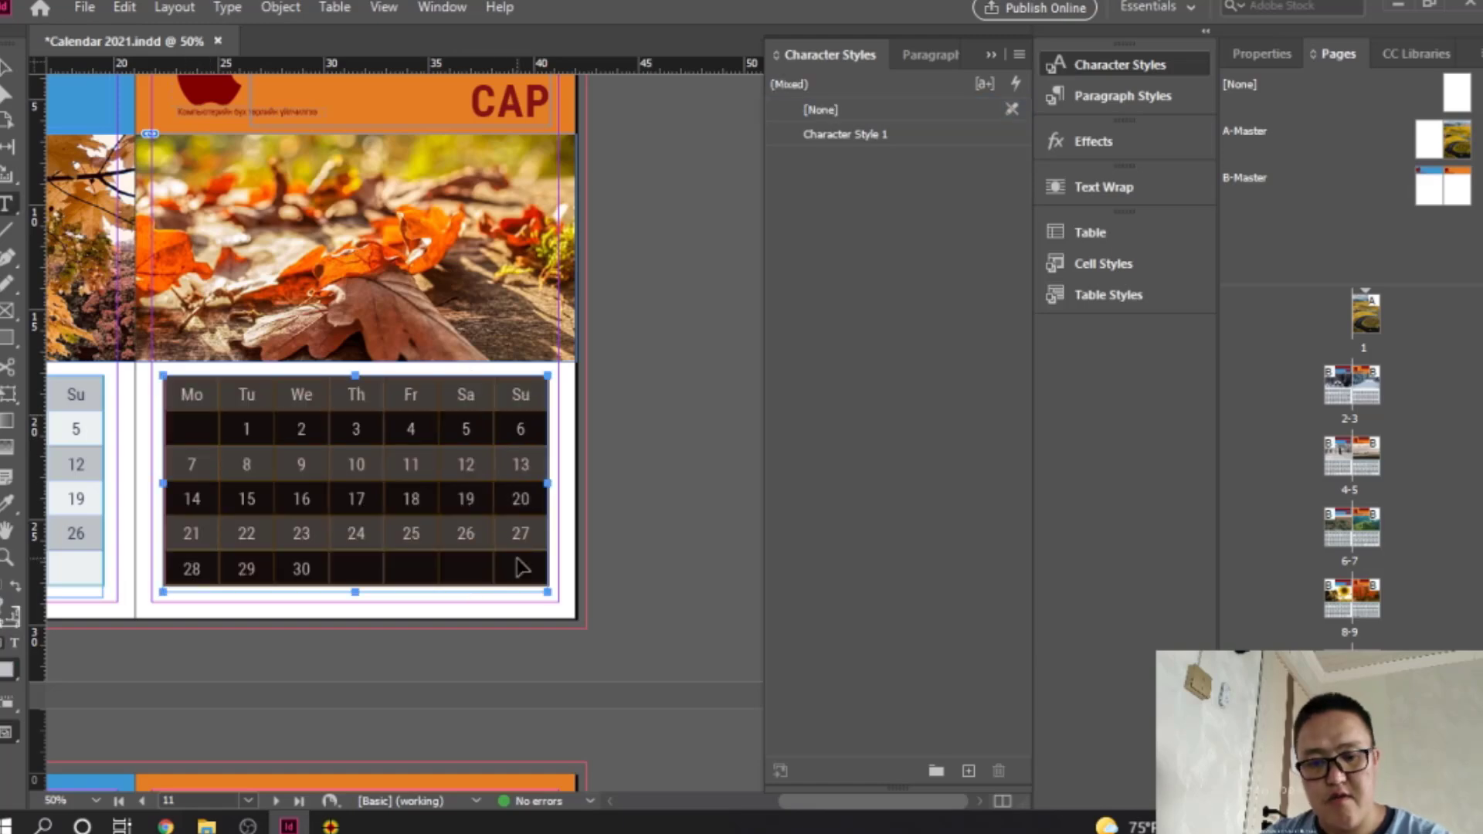
{"action": "key", "text": "ctrl+v"}
Step: Switch to the browser, open the November 2021 calendar and copy its date table including the weekday header
{"action": "scroll", "coordinate": [513, 576], "scroll_direction": "down", "scroll_amount": 10}
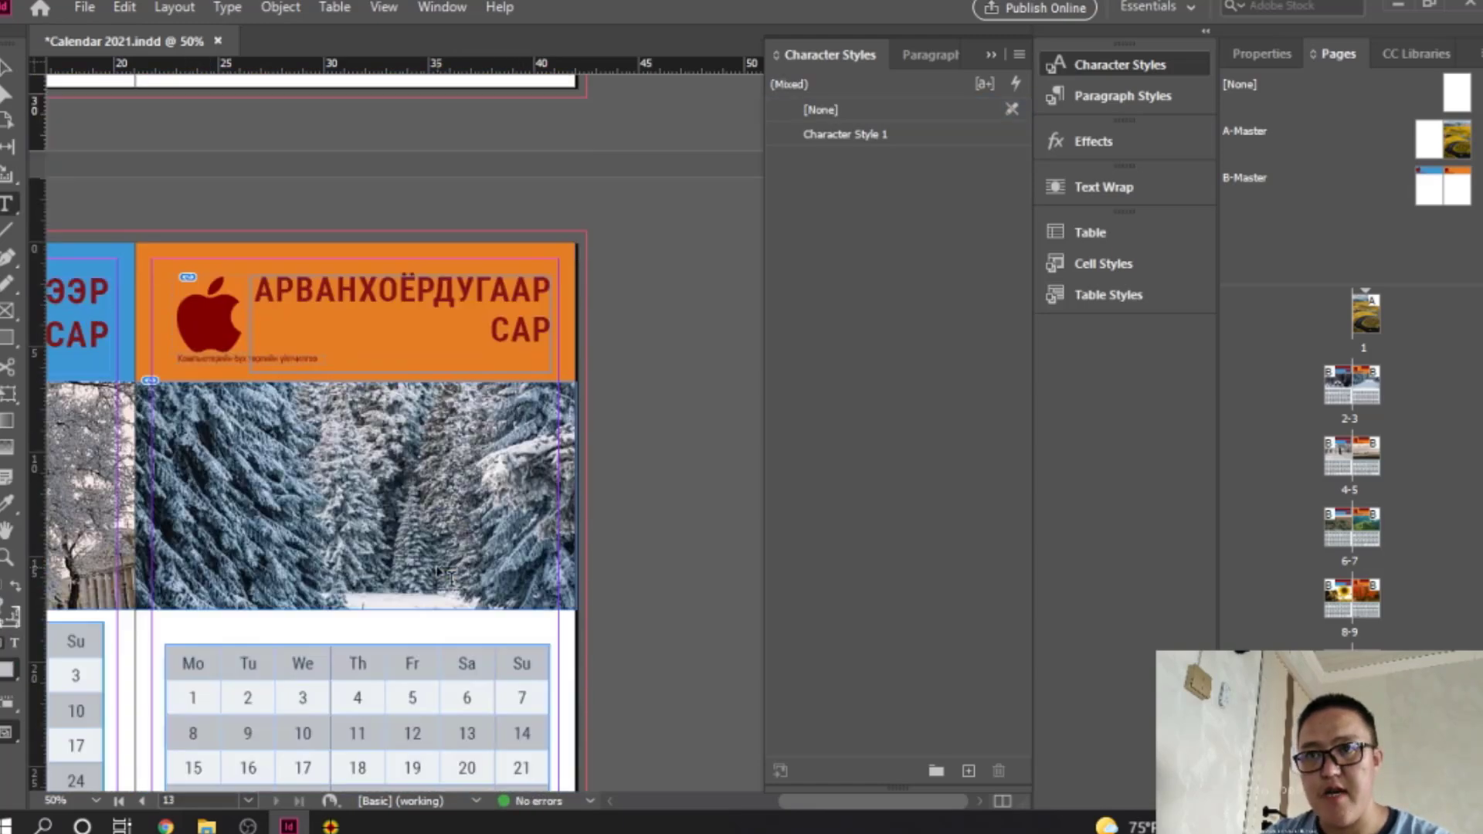
{"action": "scroll", "coordinate": [446, 575], "scroll_direction": "down", "scroll_amount": 2}
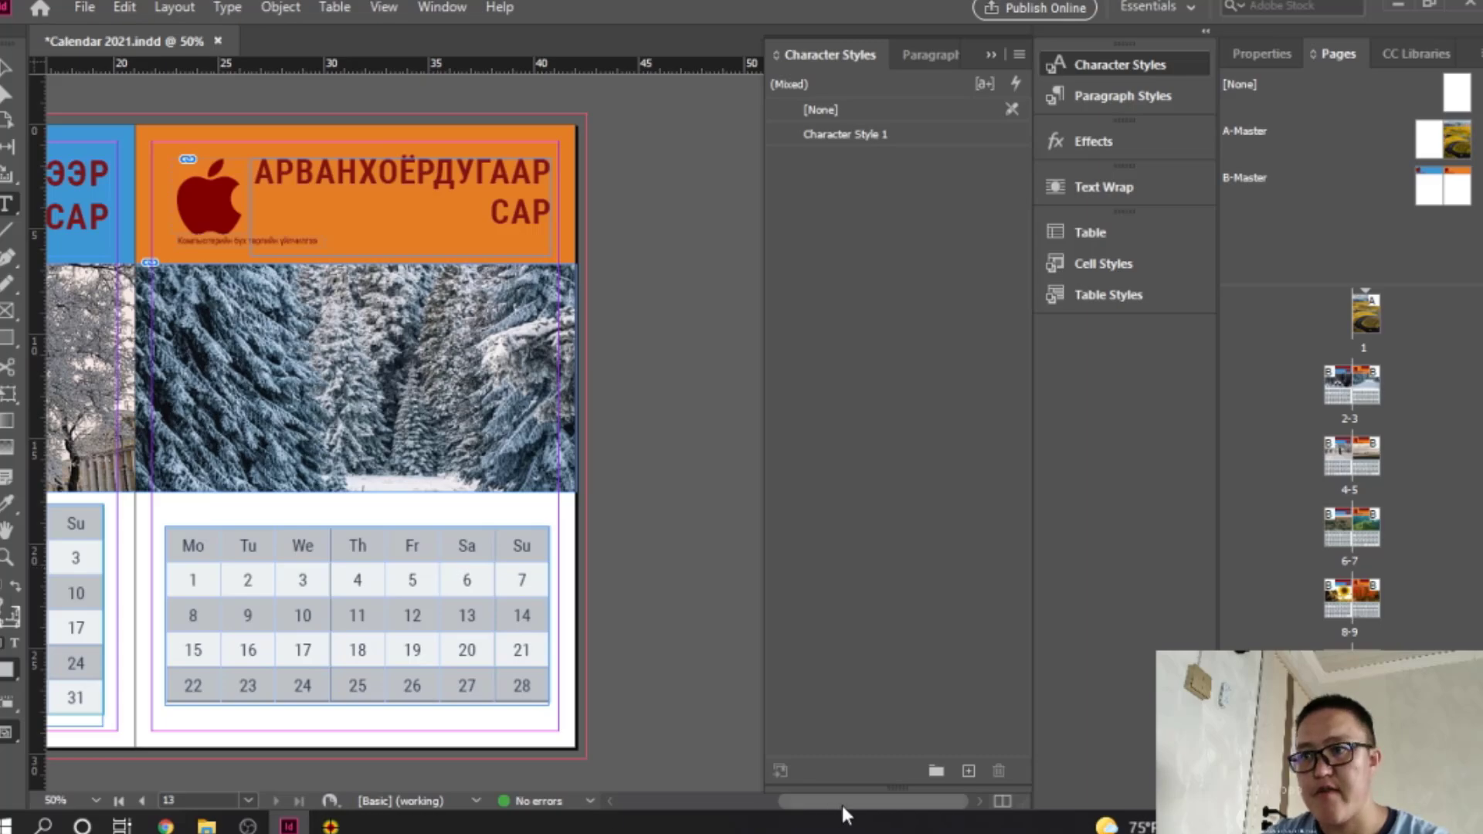
{"action": "left_click_drag", "start_coordinate": [842, 804], "coordinate": [772, 802]}
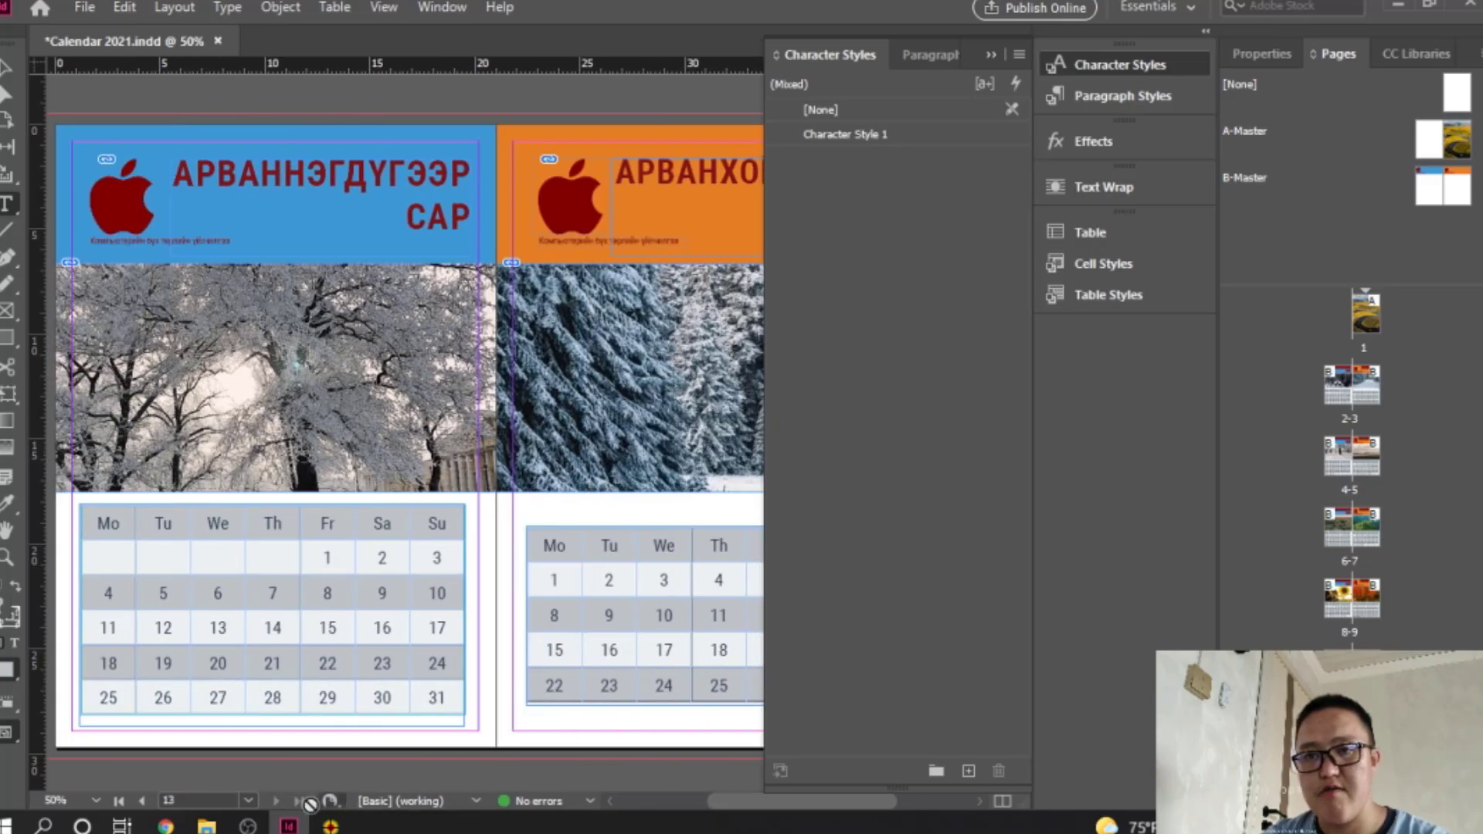
{"action": "left_click", "coordinate": [165, 825]}
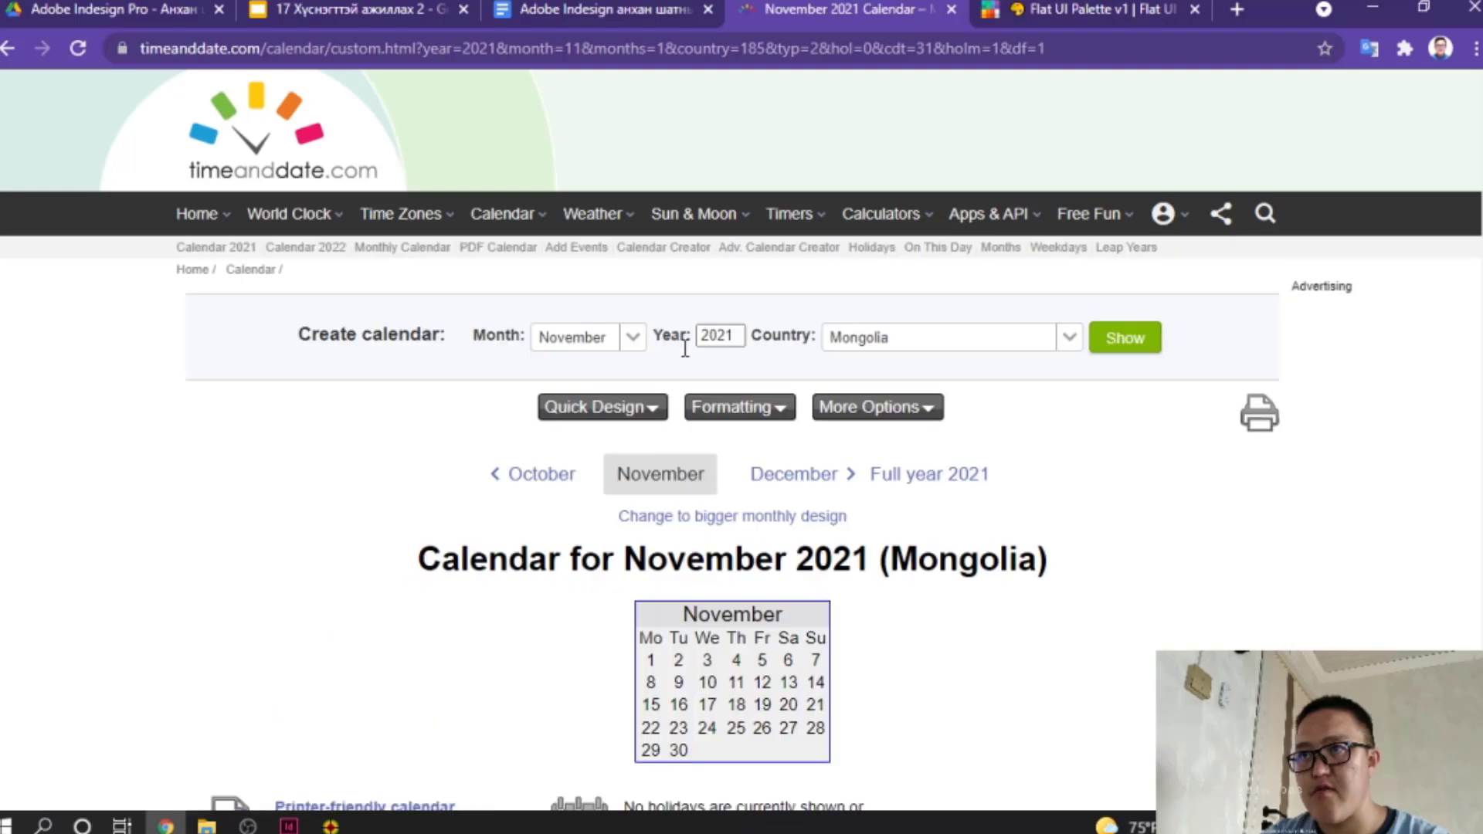
{"action": "scroll", "coordinate": [678, 439], "scroll_direction": "down", "scroll_amount": 3}
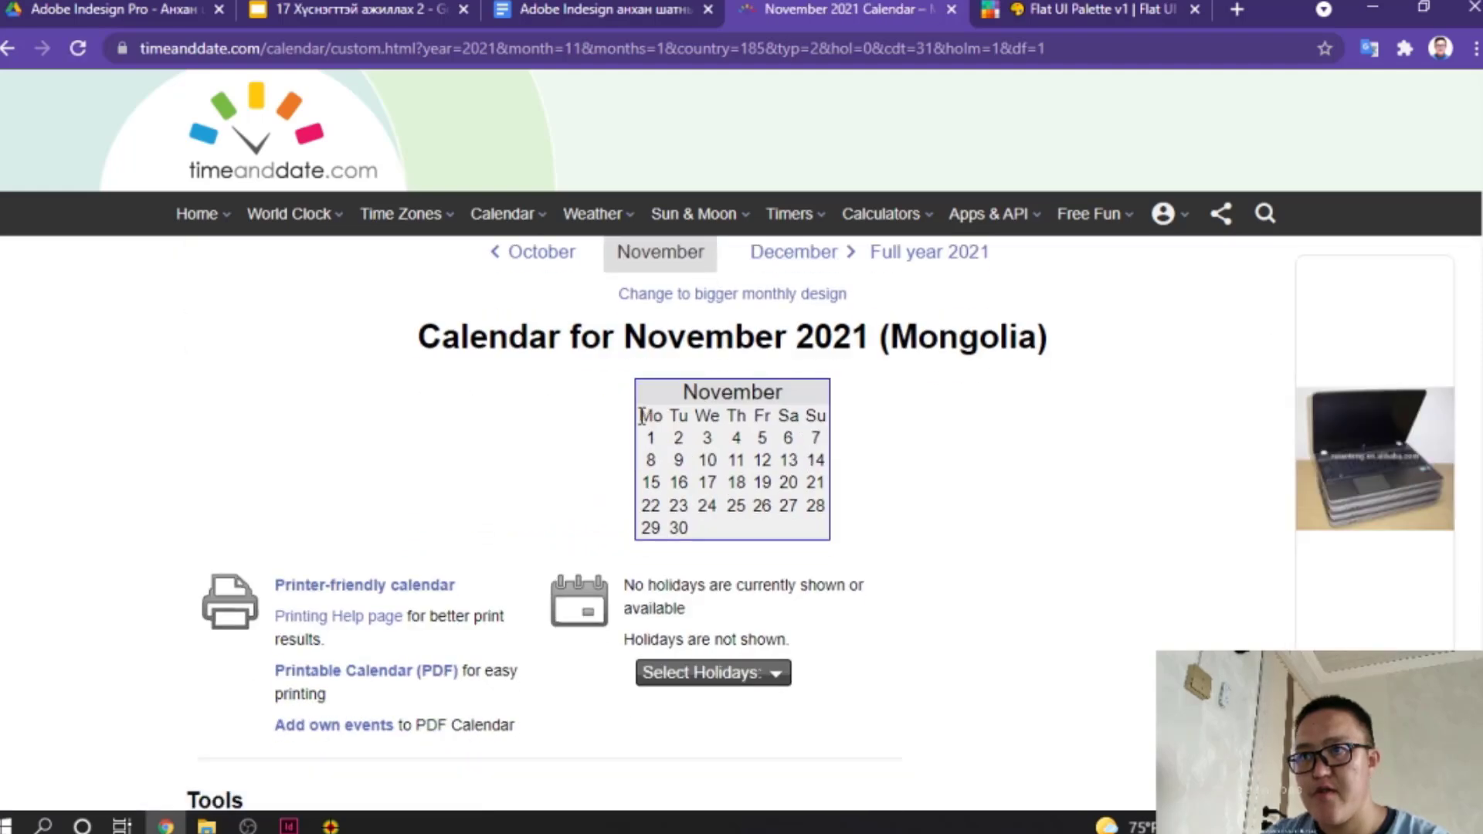
{"action": "left_click_drag", "start_coordinate": [639, 416], "coordinate": [838, 529]}
{"action": "key", "text": "ctrl+c"}
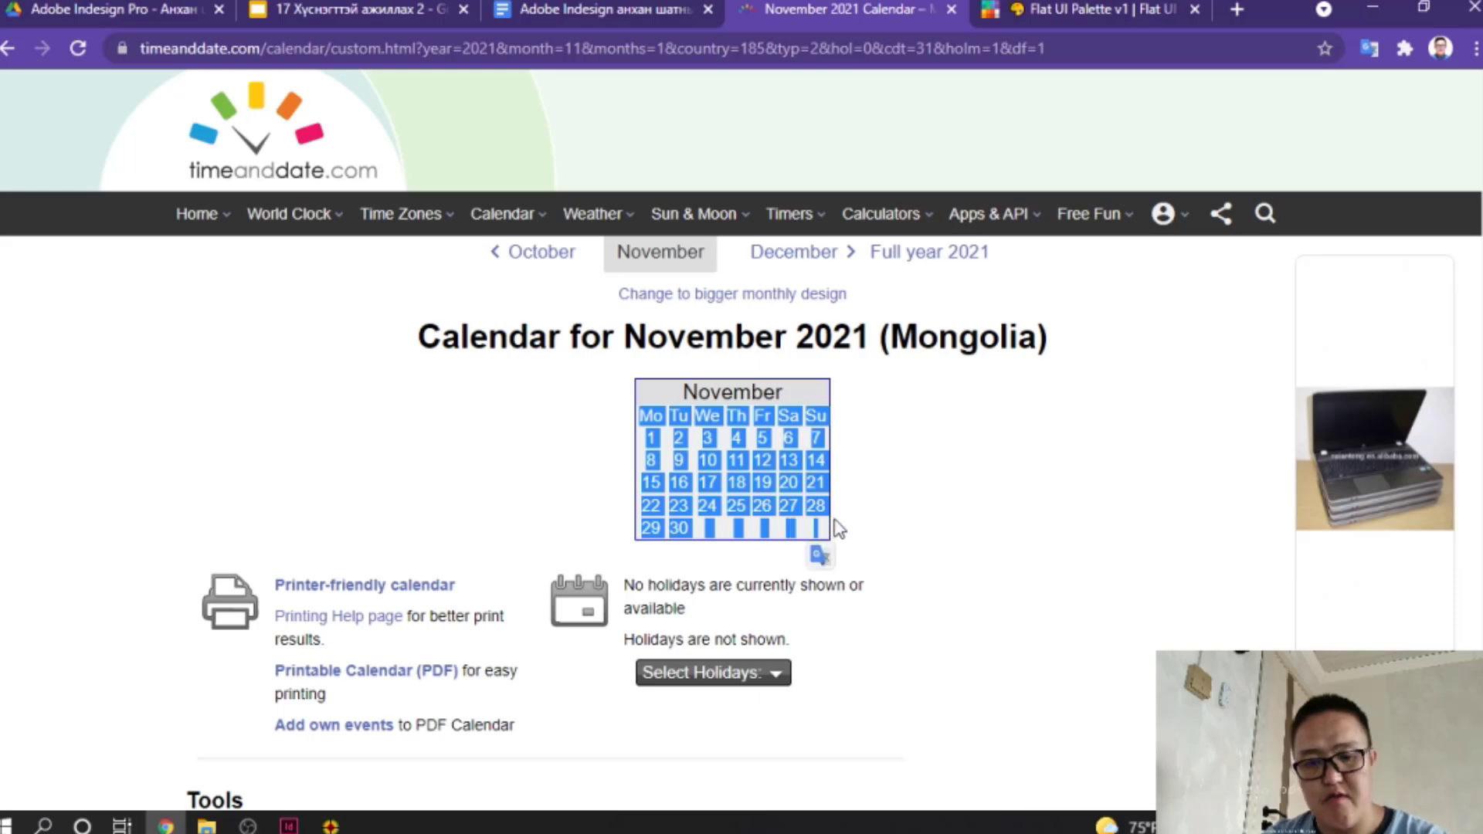
Step: Switch to InDesign and paste the copied November 2021 dates over all cells of the page 12 table
{"action": "left_click", "coordinate": [288, 825]}
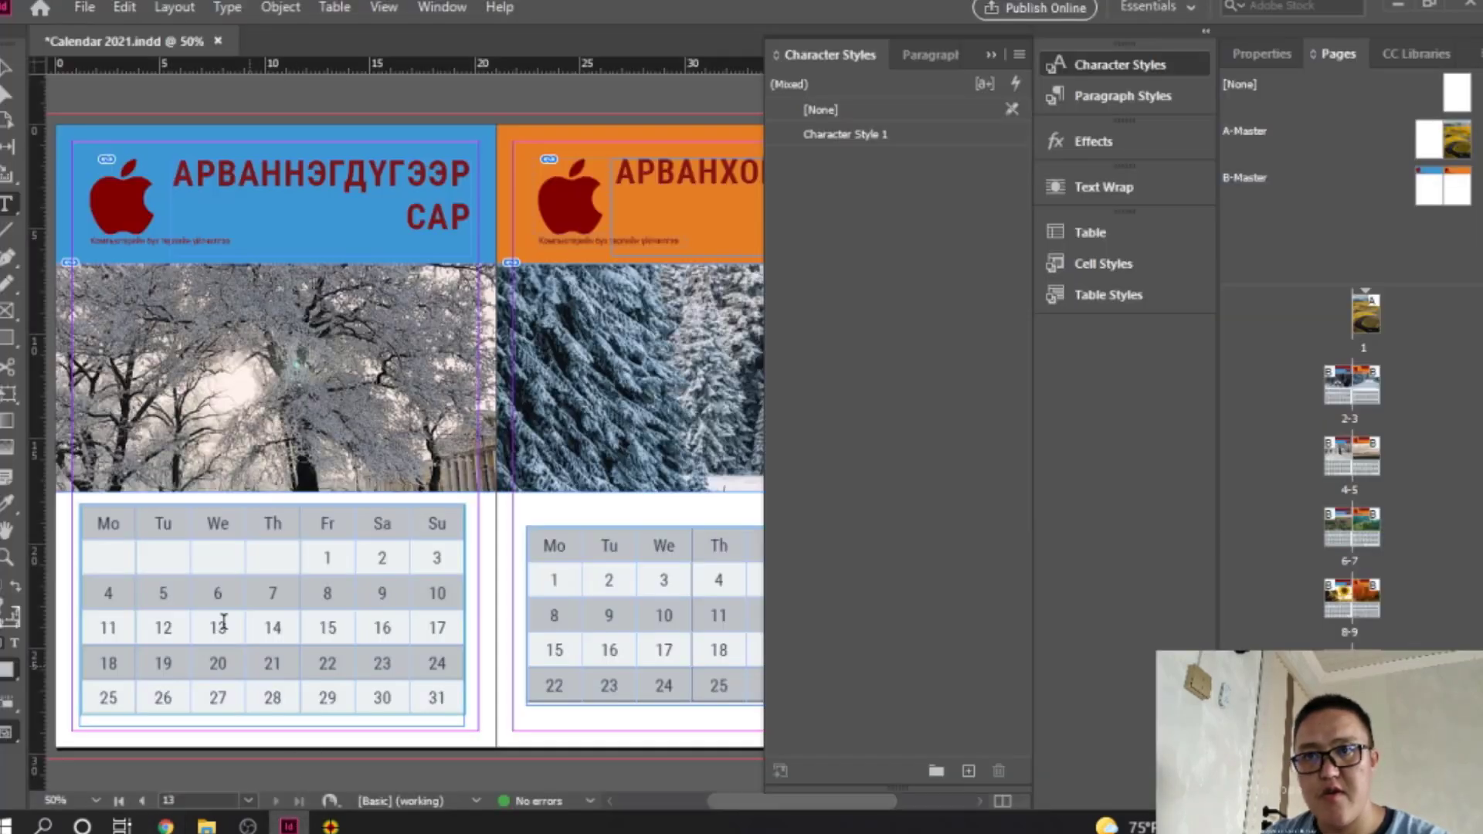
{"action": "left_click_drag", "start_coordinate": [99, 524], "coordinate": [480, 706]}
{"action": "key", "text": "ctrl+v"}
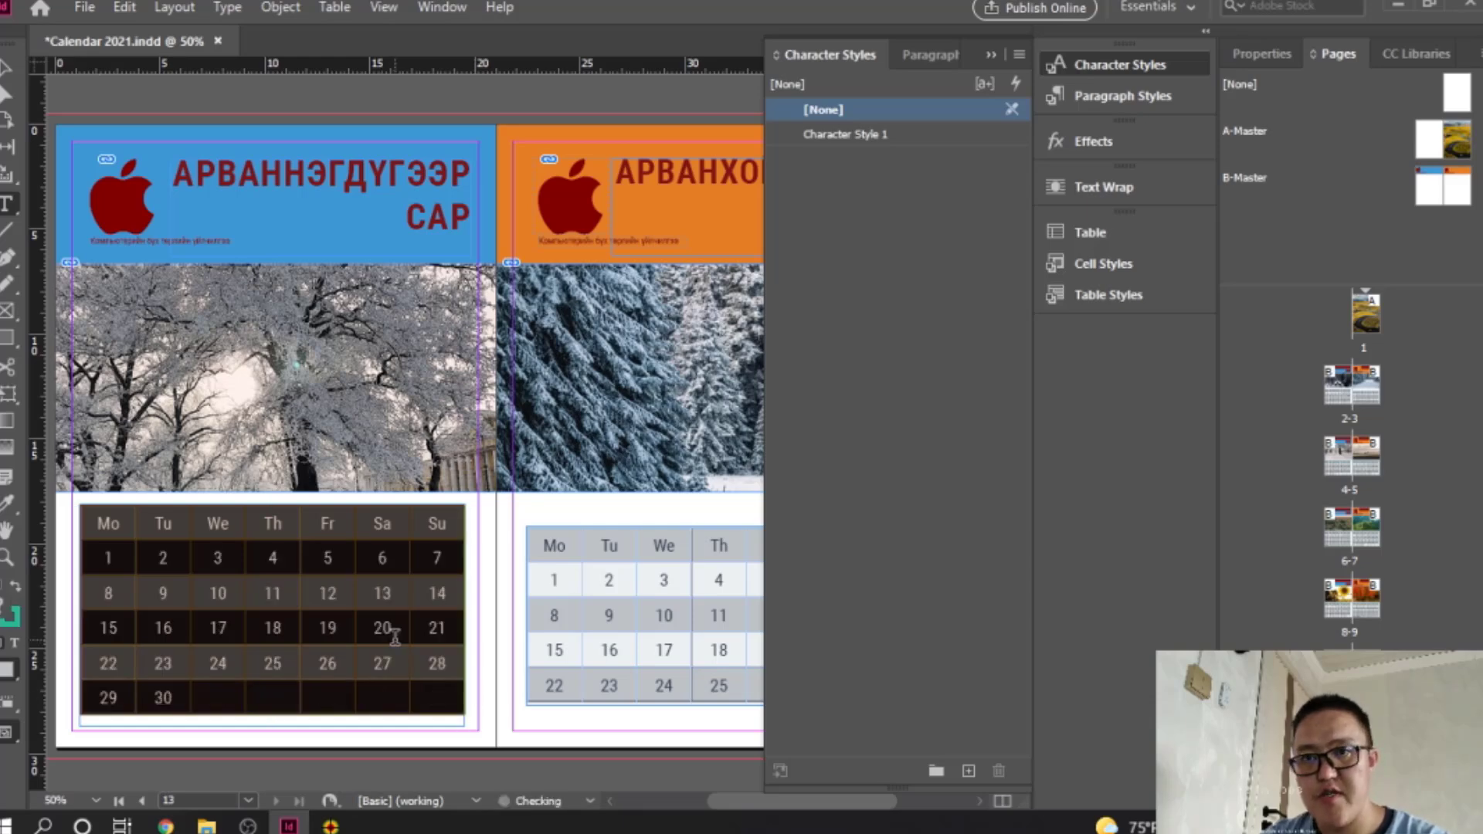
{"action": "left_click", "coordinate": [8, 59]}
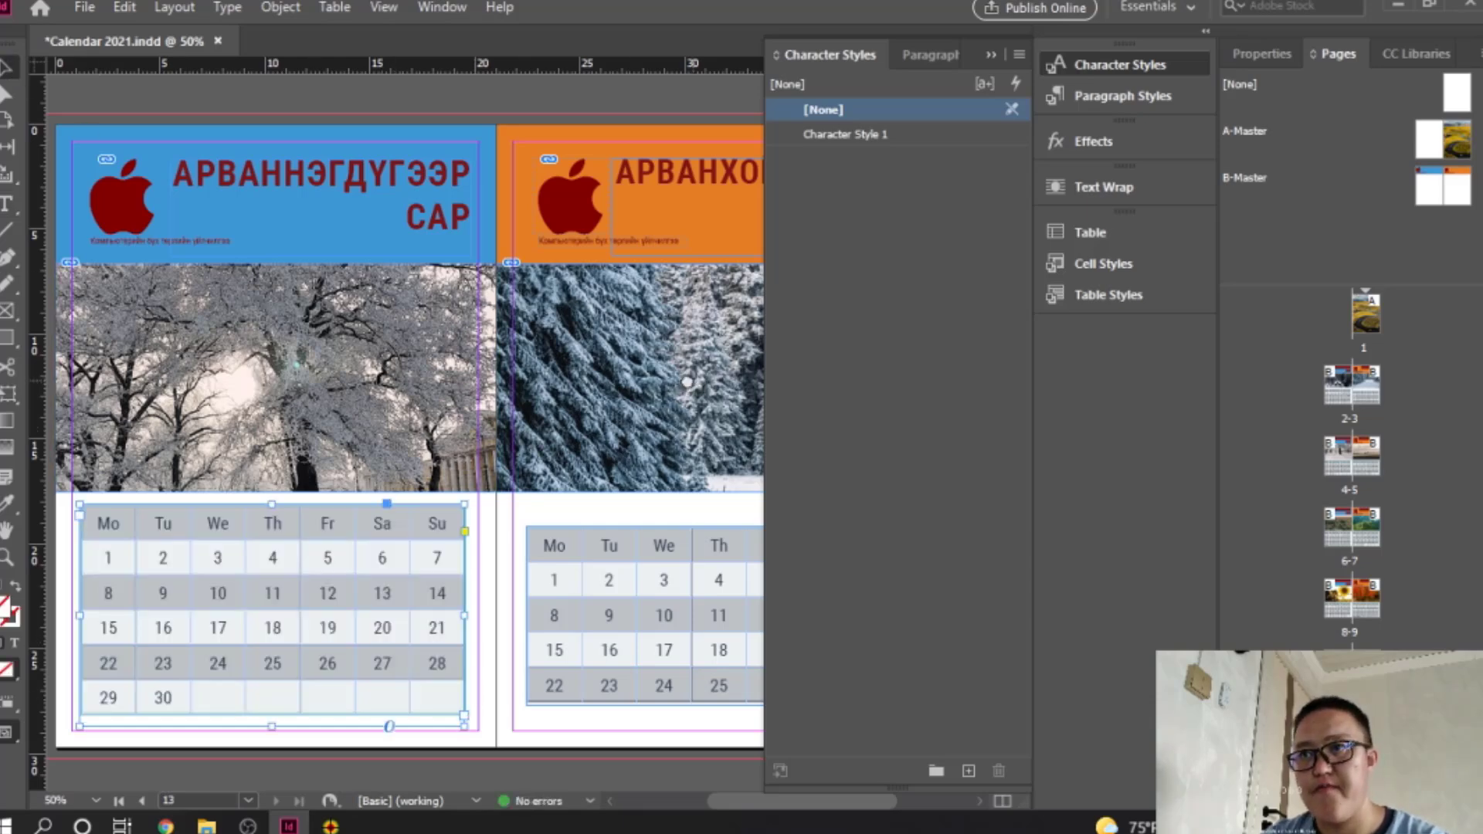
Step: Replace the old date table on page 13 with a copy of the October table from page 11, pasted in place
{"action": "scroll", "coordinate": [505, 523], "scroll_direction": "right", "scroll_amount": 5}
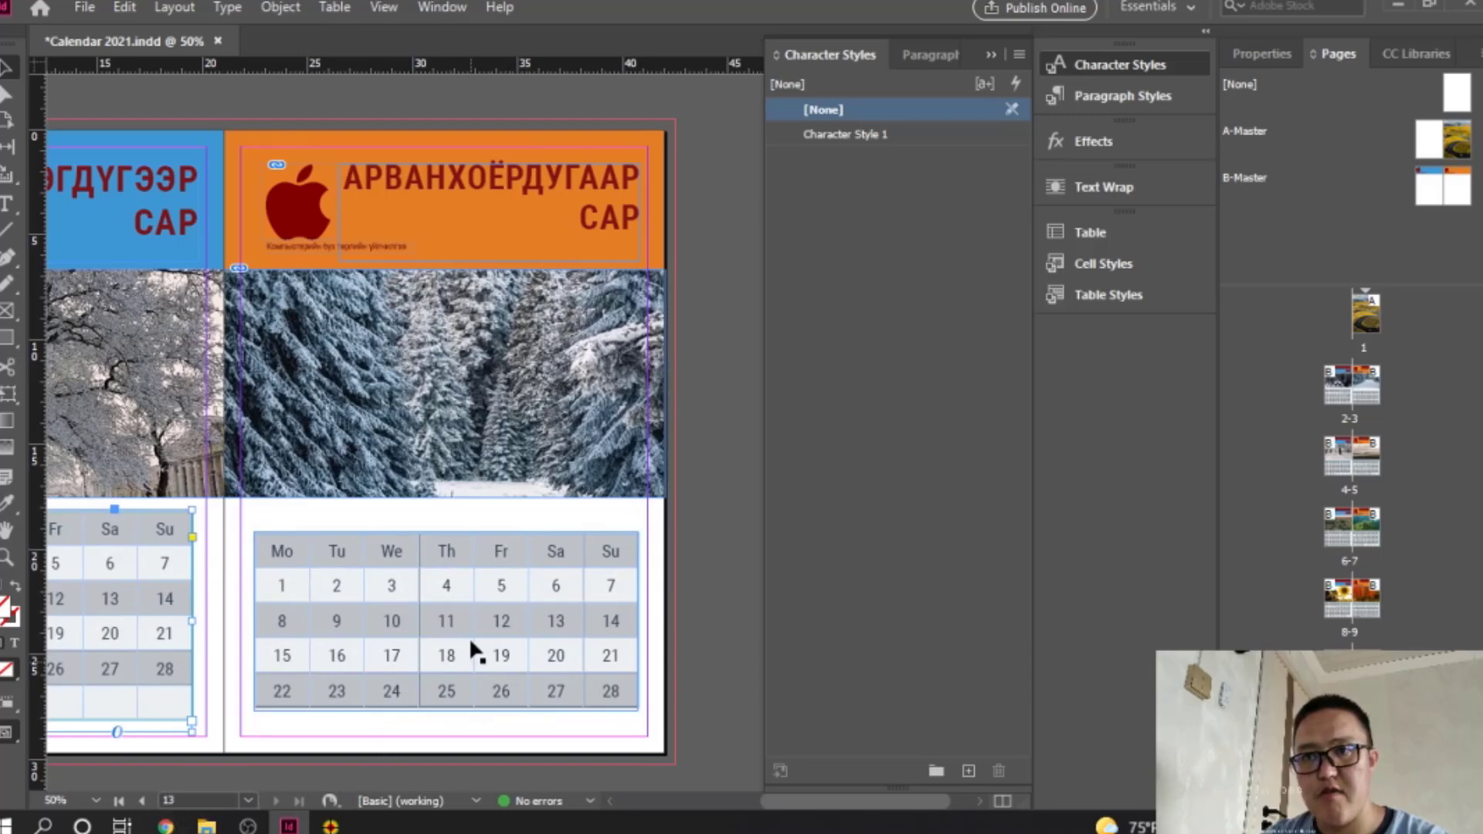
{"action": "left_click", "coordinate": [474, 585]}
{"action": "scroll", "coordinate": [475, 586], "scroll_direction": "up", "scroll_amount": 5}
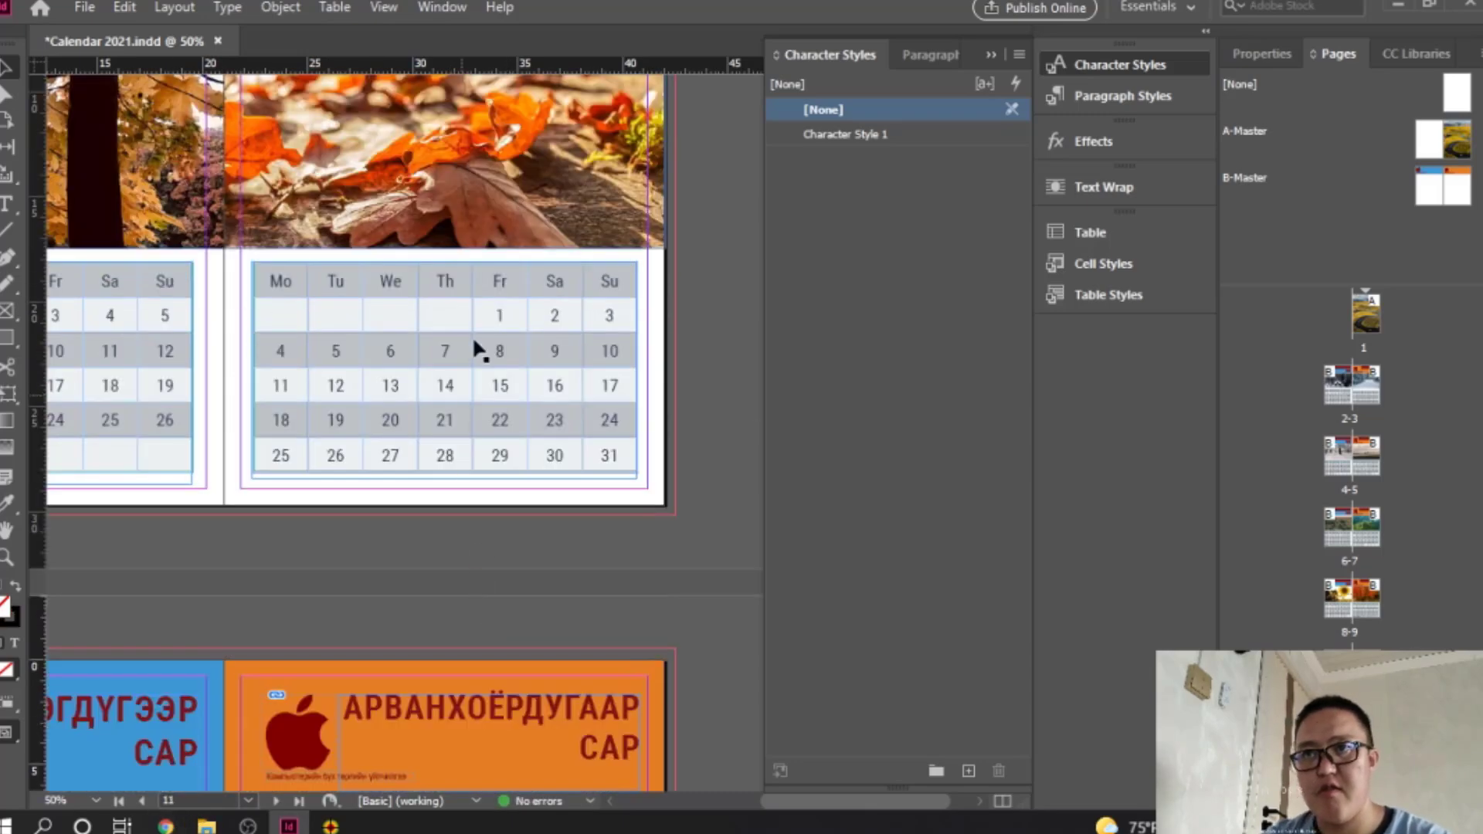
{"action": "left_click", "coordinate": [476, 320]}
{"action": "scroll", "coordinate": [474, 314], "scroll_direction": "down", "scroll_amount": 8}
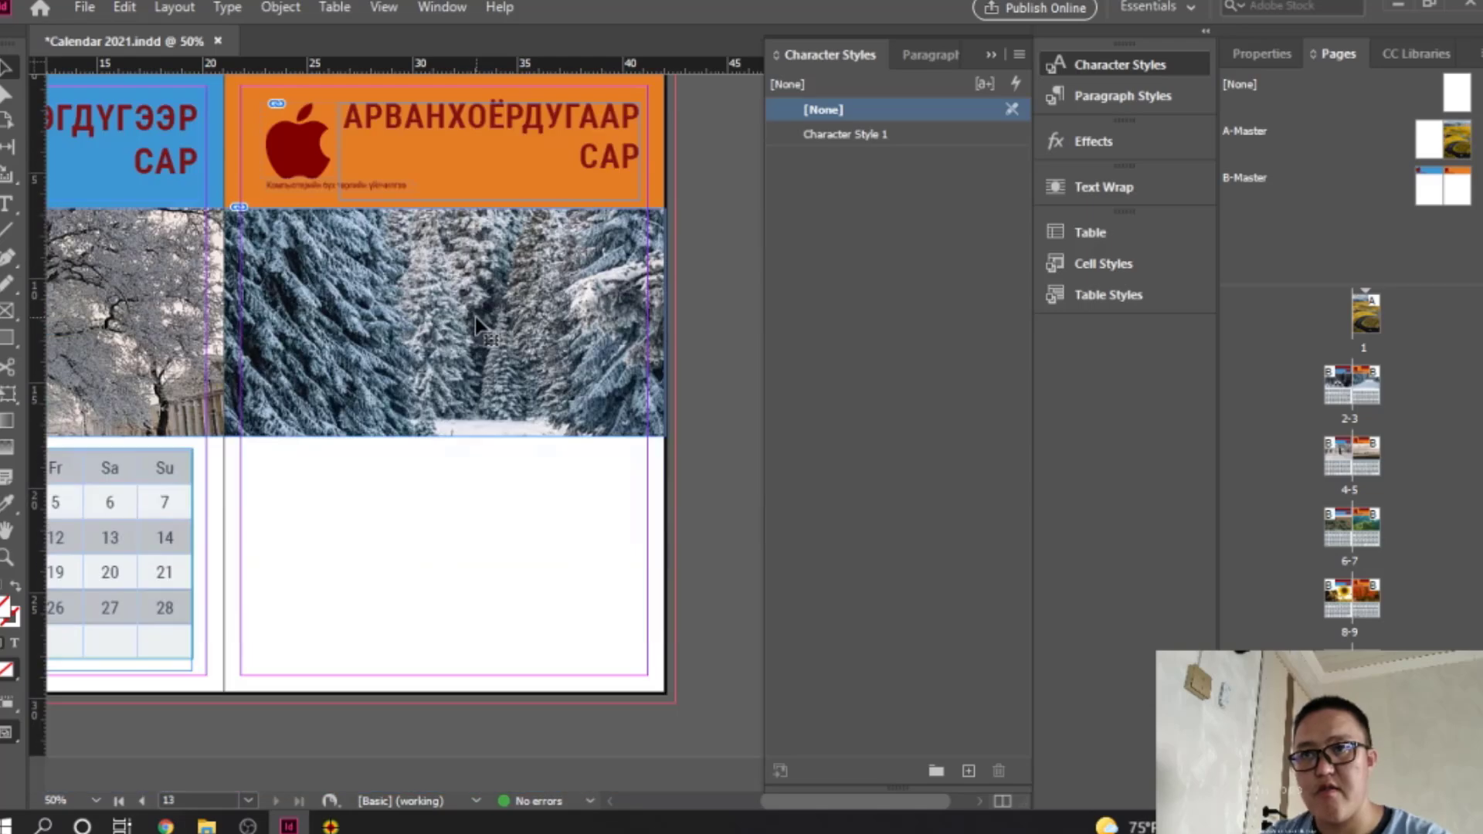
{"action": "right_click", "coordinate": [406, 506]}
{"action": "left_click", "coordinate": [532, 162]}
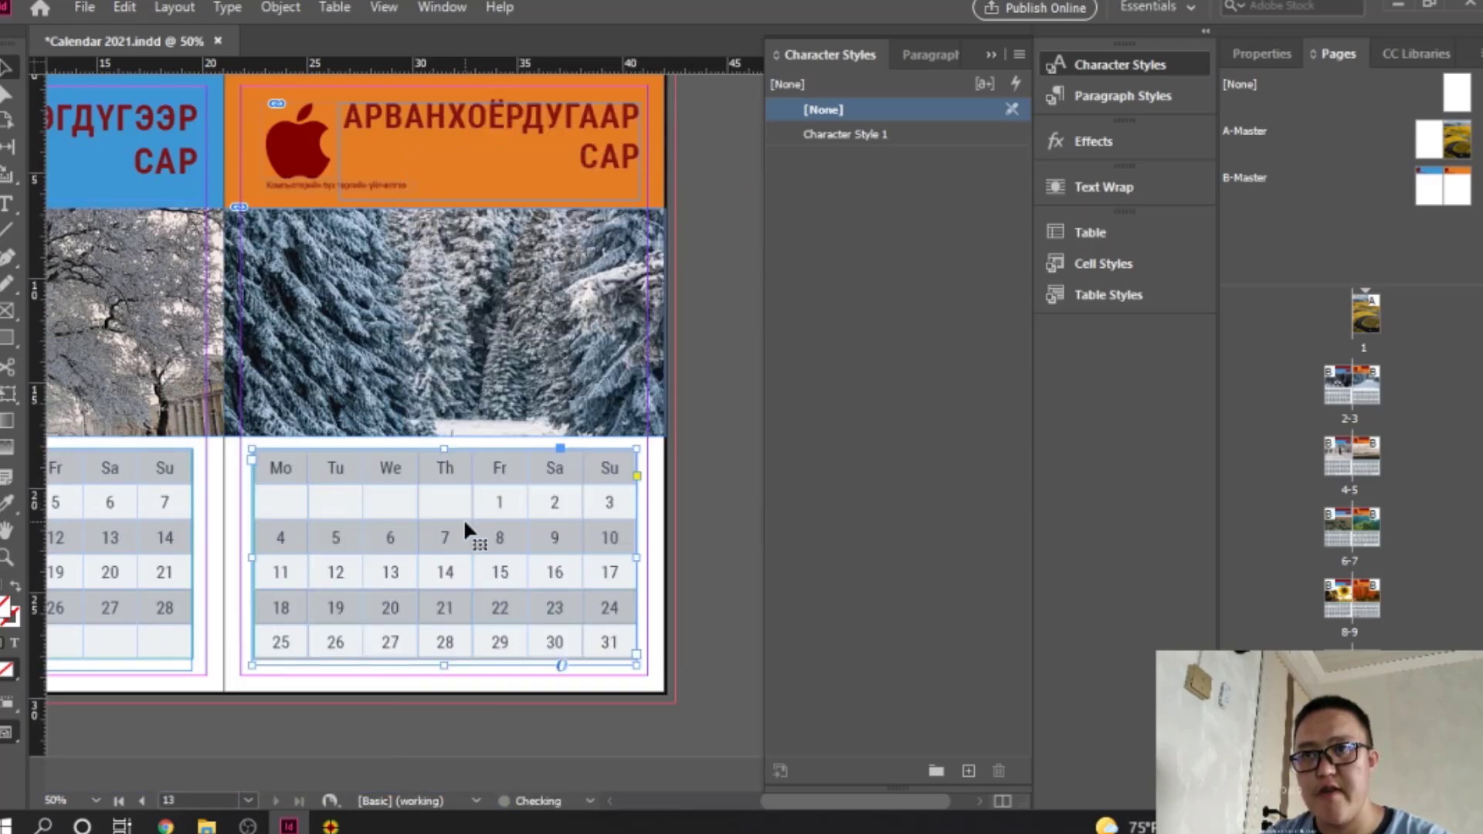
Step: Switch to the browser, open the December 2021 calendar and copy its date table including the weekday header
{"action": "left_click", "coordinate": [165, 825]}
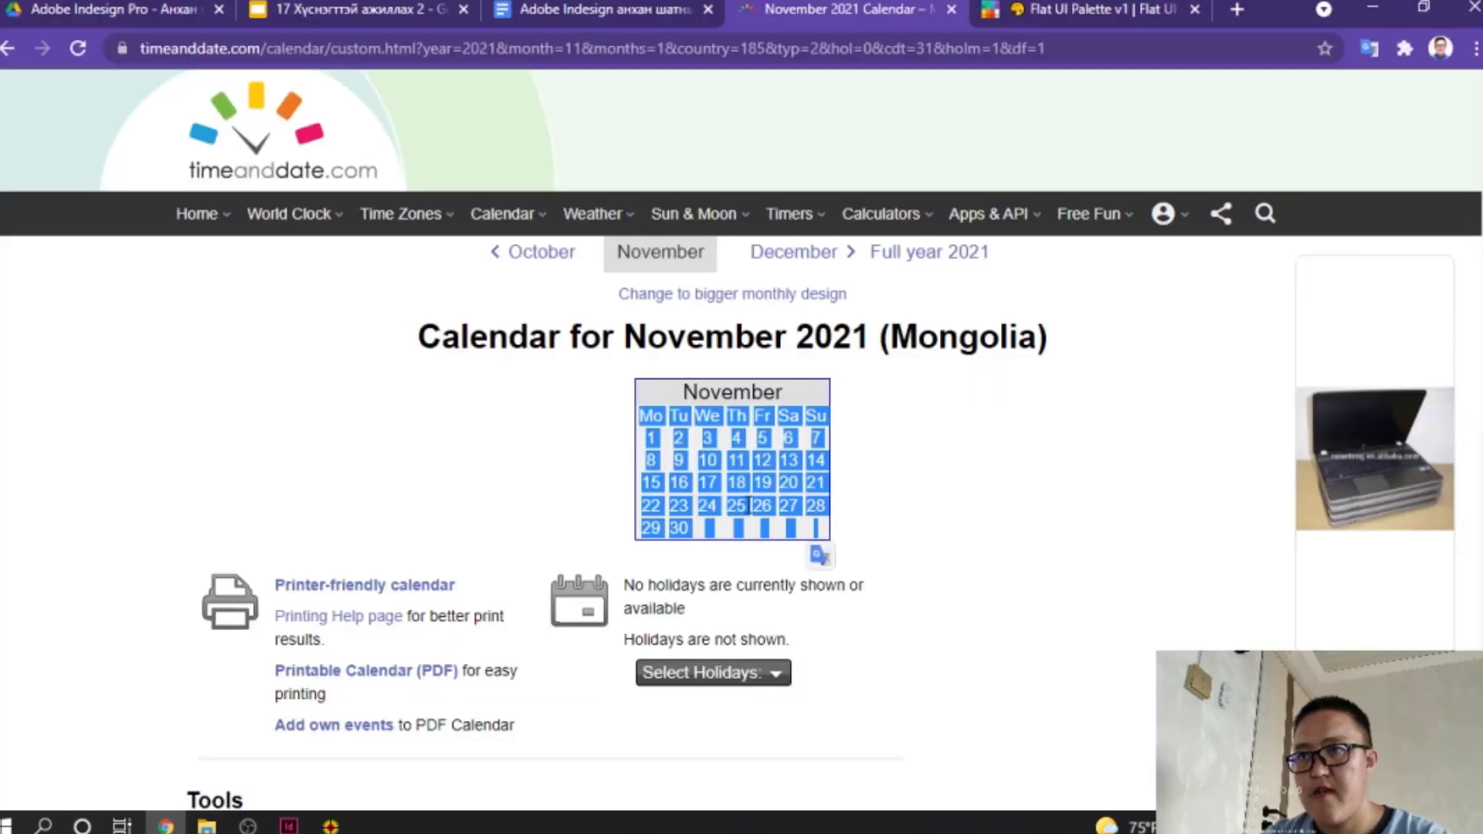
{"action": "left_click", "coordinate": [800, 263]}
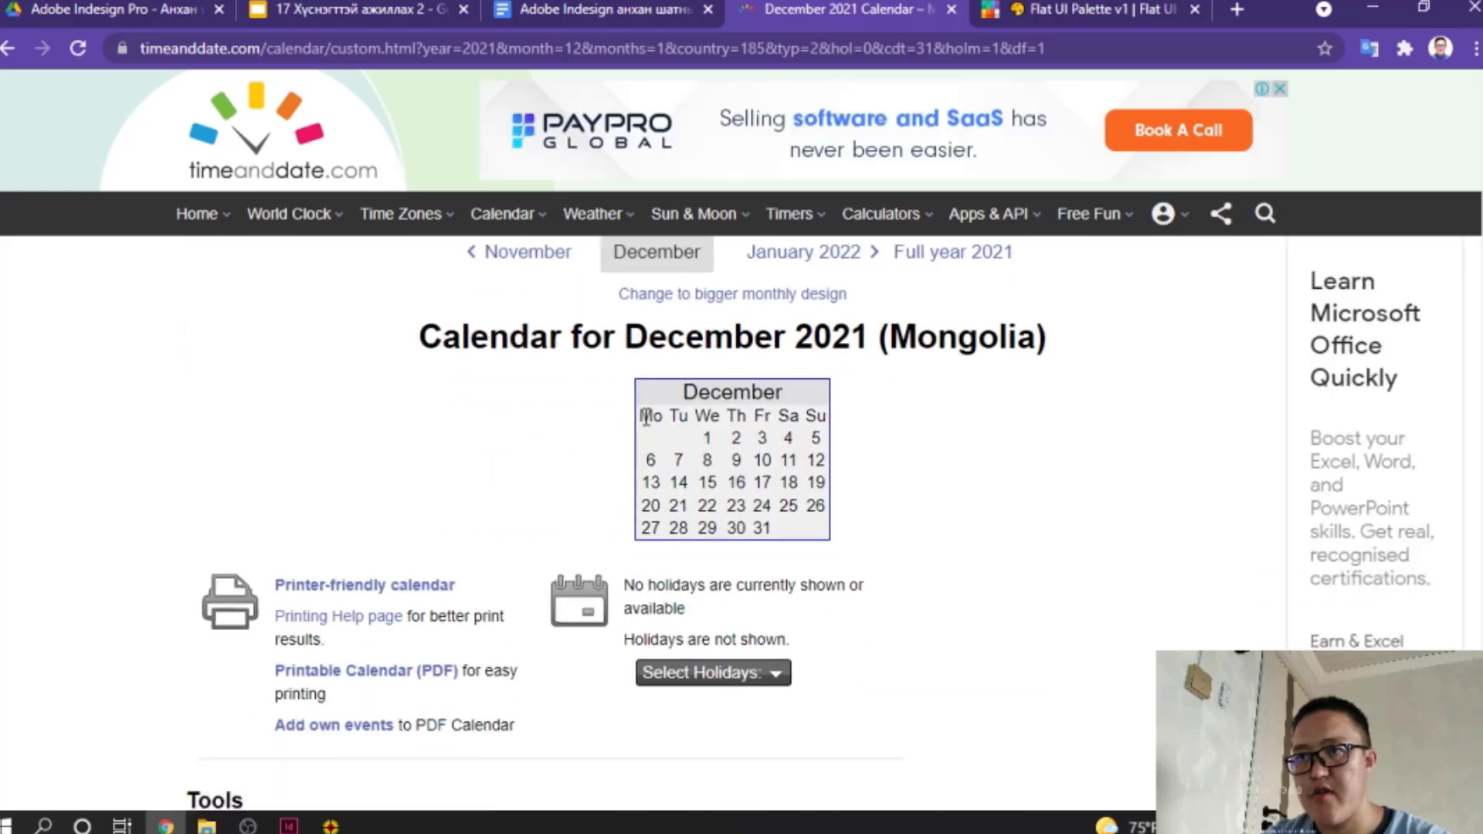
{"action": "left_click_drag", "start_coordinate": [645, 417], "coordinate": [816, 506]}
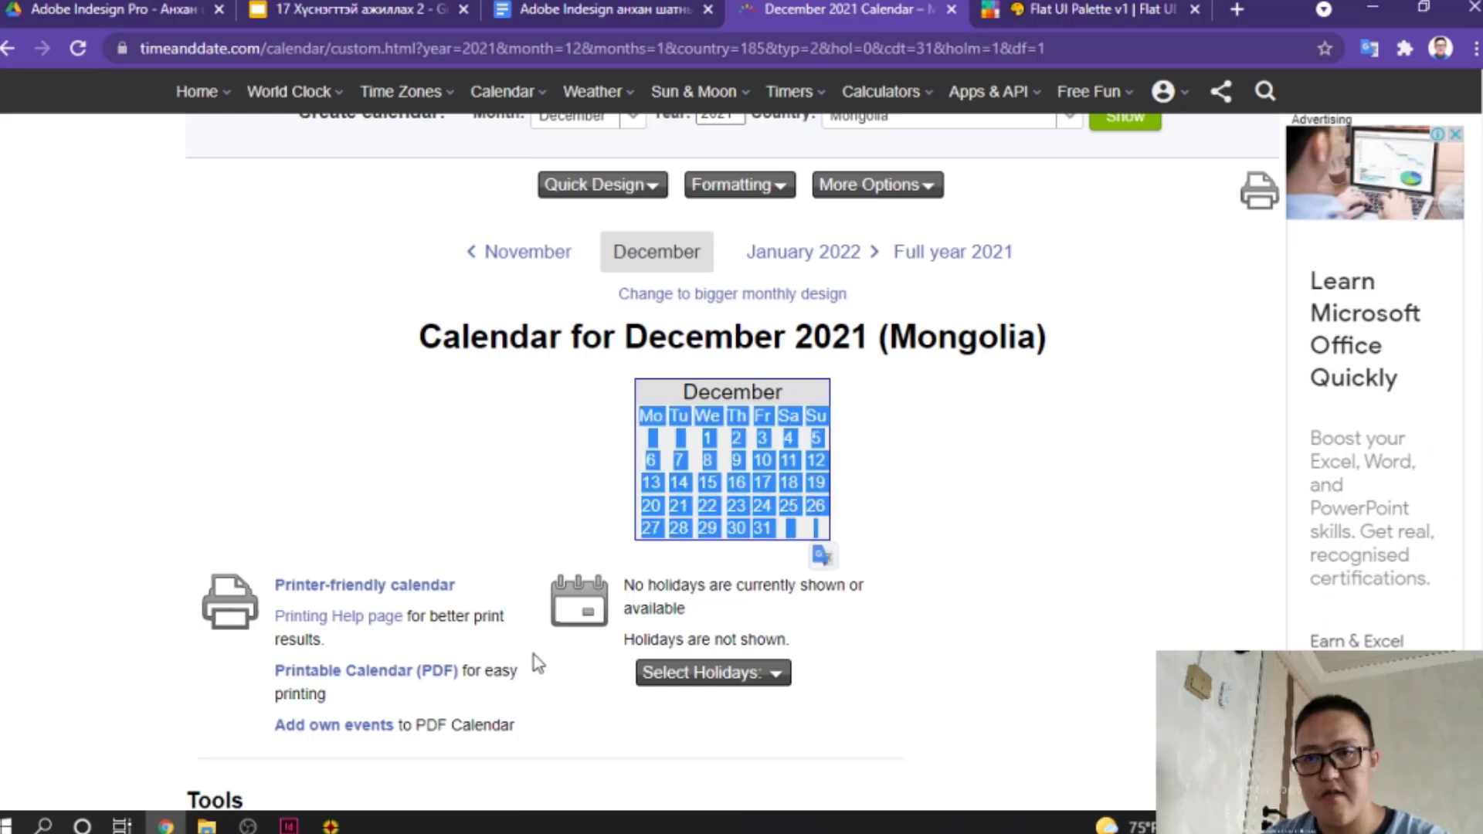
Step: Return to InDesign, paste the December dates over all cells of the page 13 table and deselect it
{"action": "left_click", "coordinate": [289, 824]}
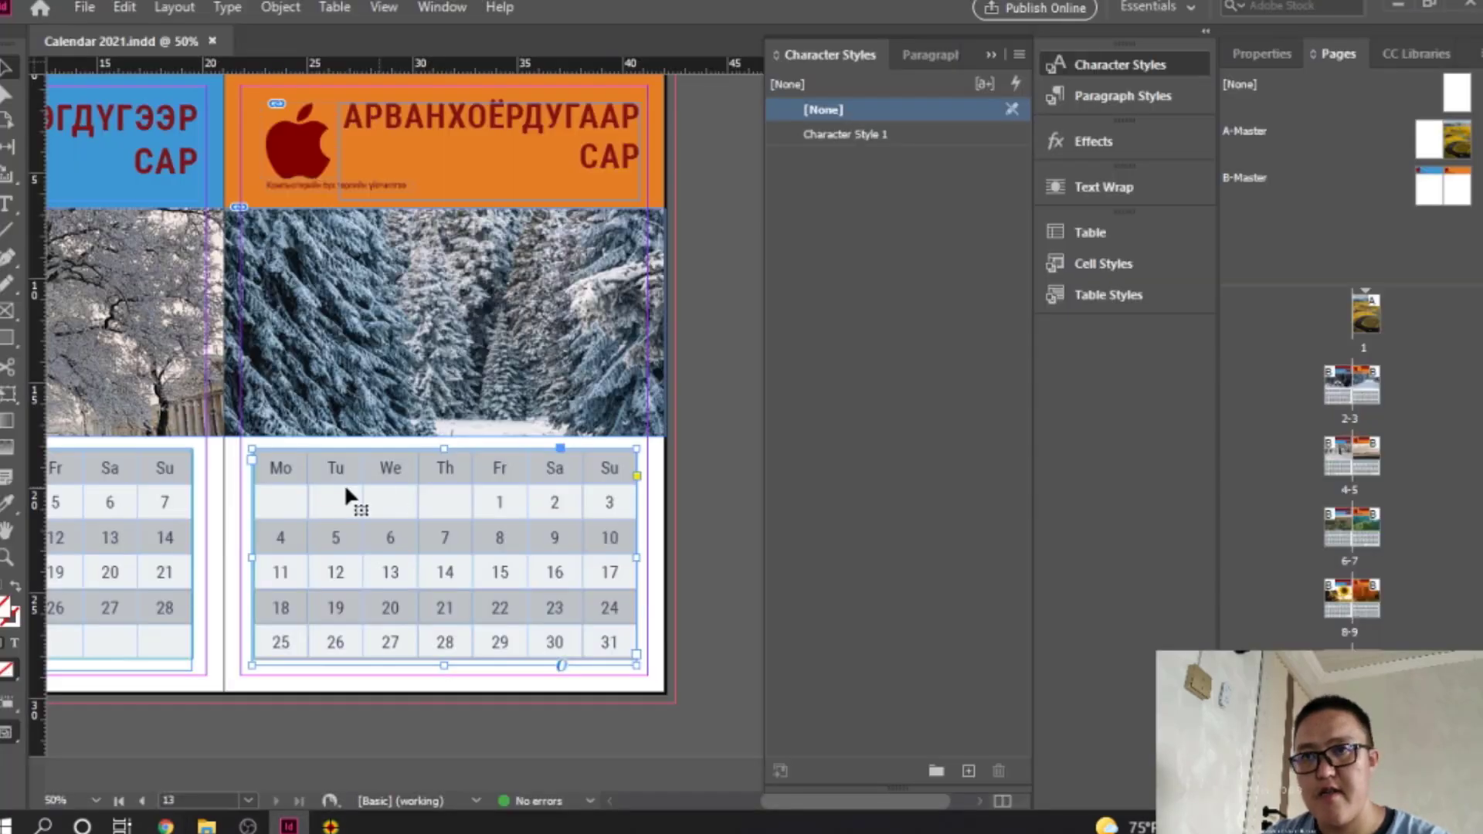
{"action": "double_click", "coordinate": [273, 464]}
{"action": "left_click_drag", "start_coordinate": [273, 463], "coordinate": [623, 629]}
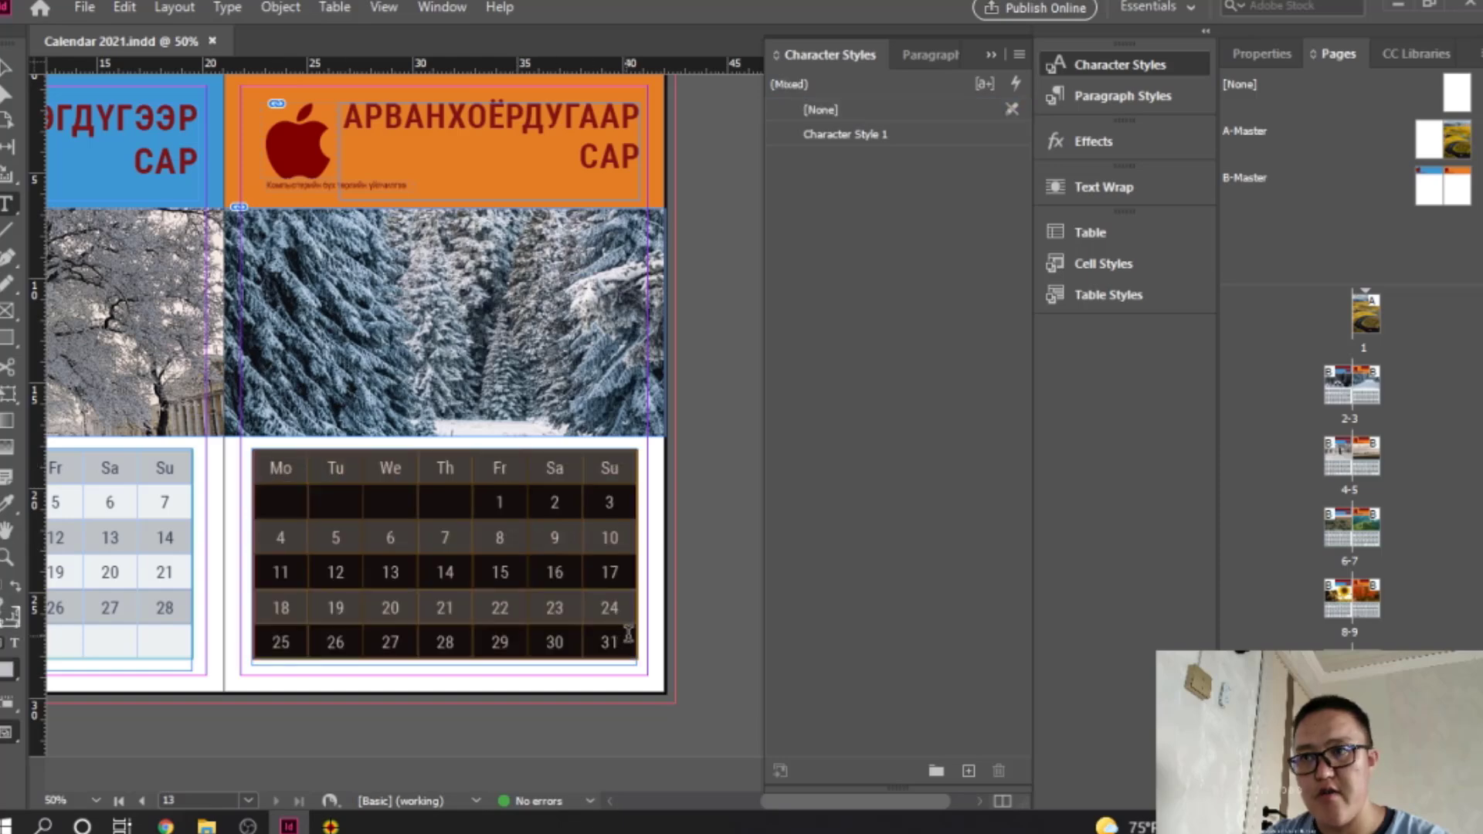
{"action": "key", "text": "ctrl+v"}
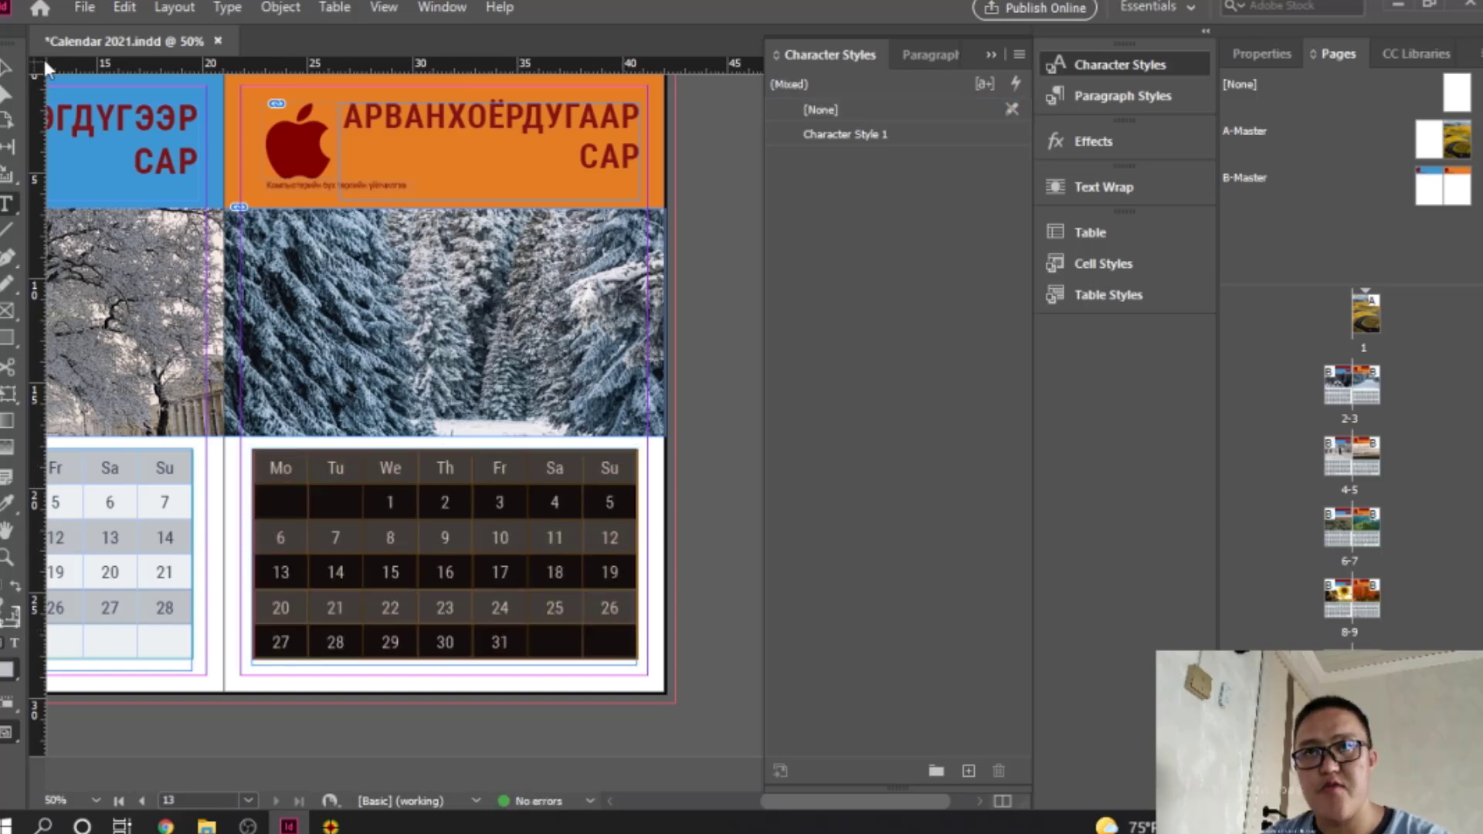
{"action": "left_click", "coordinate": [7, 72]}
{"action": "left_click", "coordinate": [716, 422]}
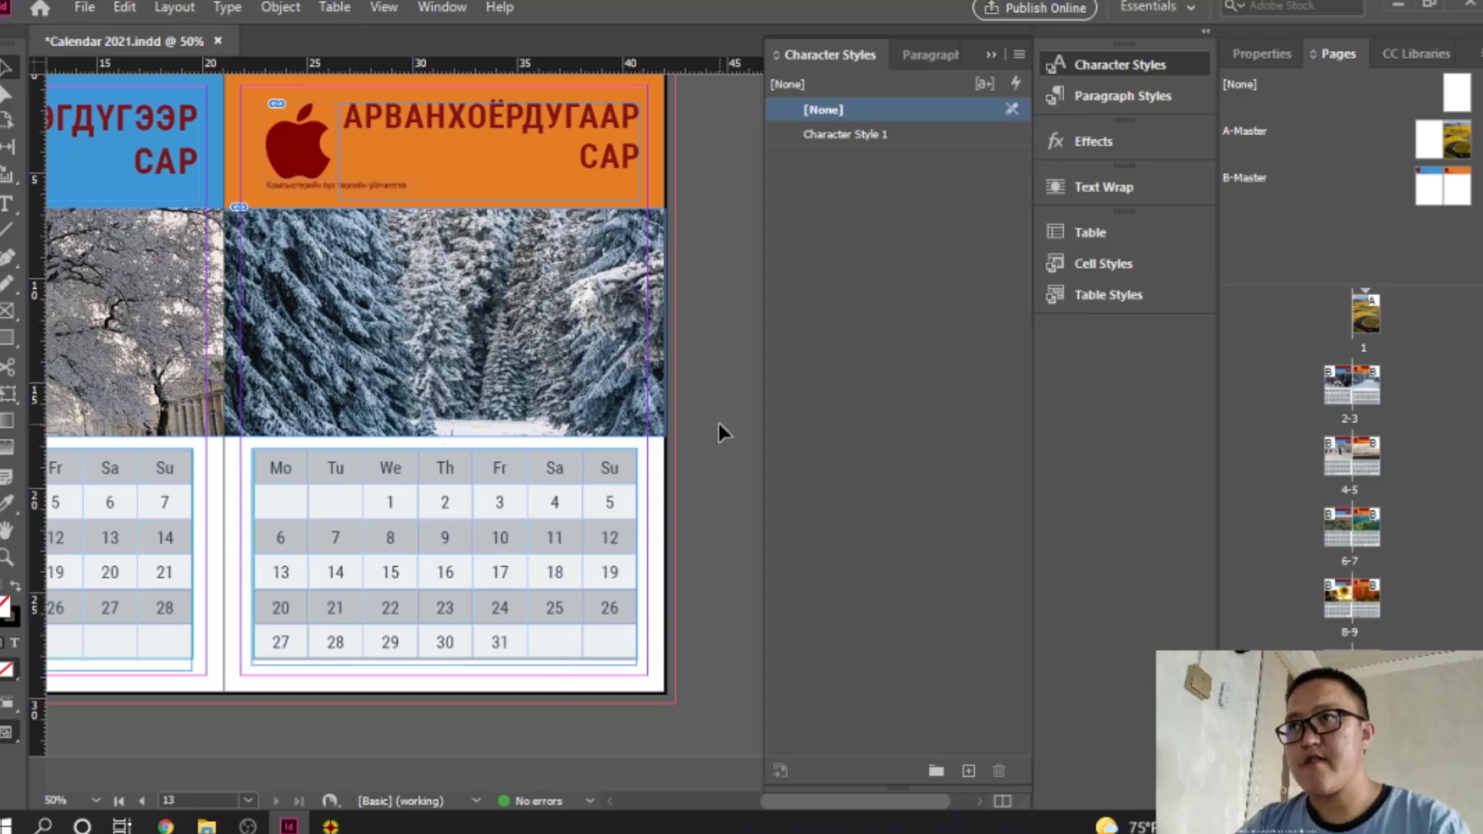
Step: Collapse the Character Styles panel and examine the date tables on all month spreads at 25% zoom
{"action": "scroll", "coordinate": [716, 417], "scroll_direction": "up", "scroll_amount": 3}
{"action": "scroll", "coordinate": [717, 417], "scroll_direction": "down", "scroll_amount": 3}
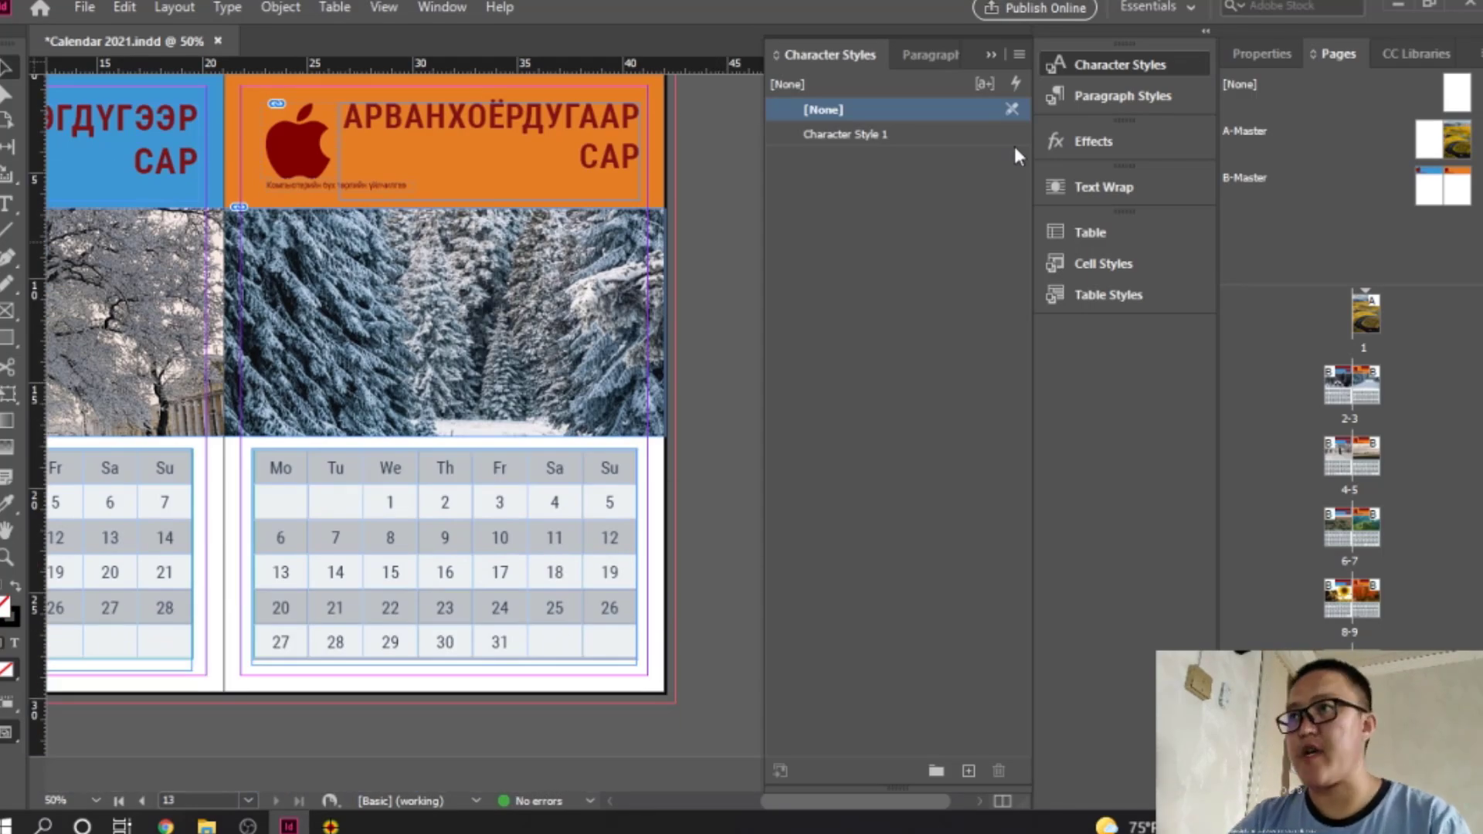
{"action": "left_click", "coordinate": [990, 54]}
{"action": "scroll", "coordinate": [563, 340], "scroll_direction": "down", "scroll_amount": 3}
{"action": "scroll", "coordinate": [571, 352], "scroll_direction": "down", "scroll_amount": 2}
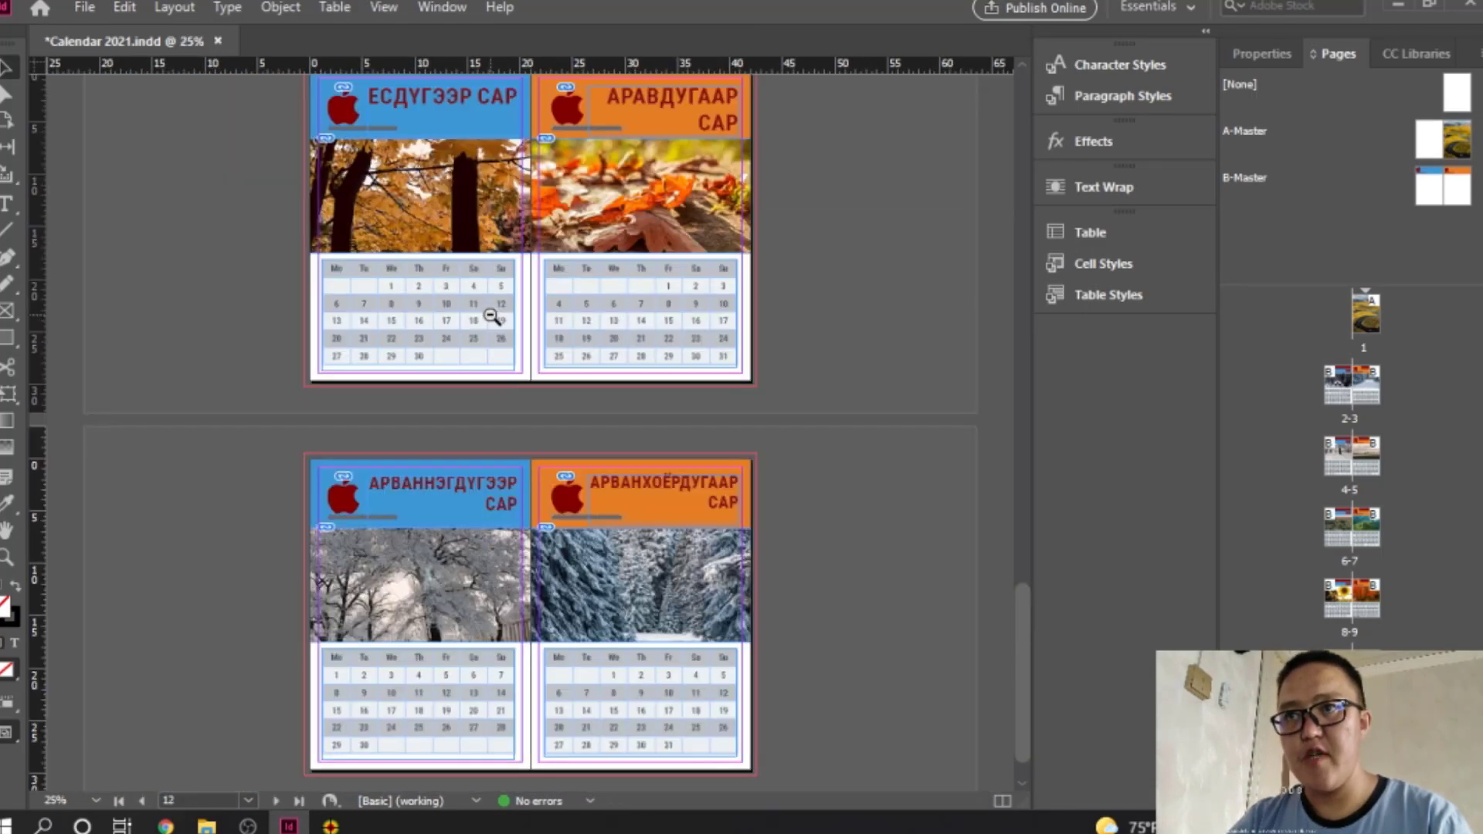
{"action": "scroll", "coordinate": [580, 364], "scroll_direction": "down", "scroll_amount": 1}
{"action": "scroll", "coordinate": [661, 359], "scroll_direction": "up", "scroll_amount": 15}
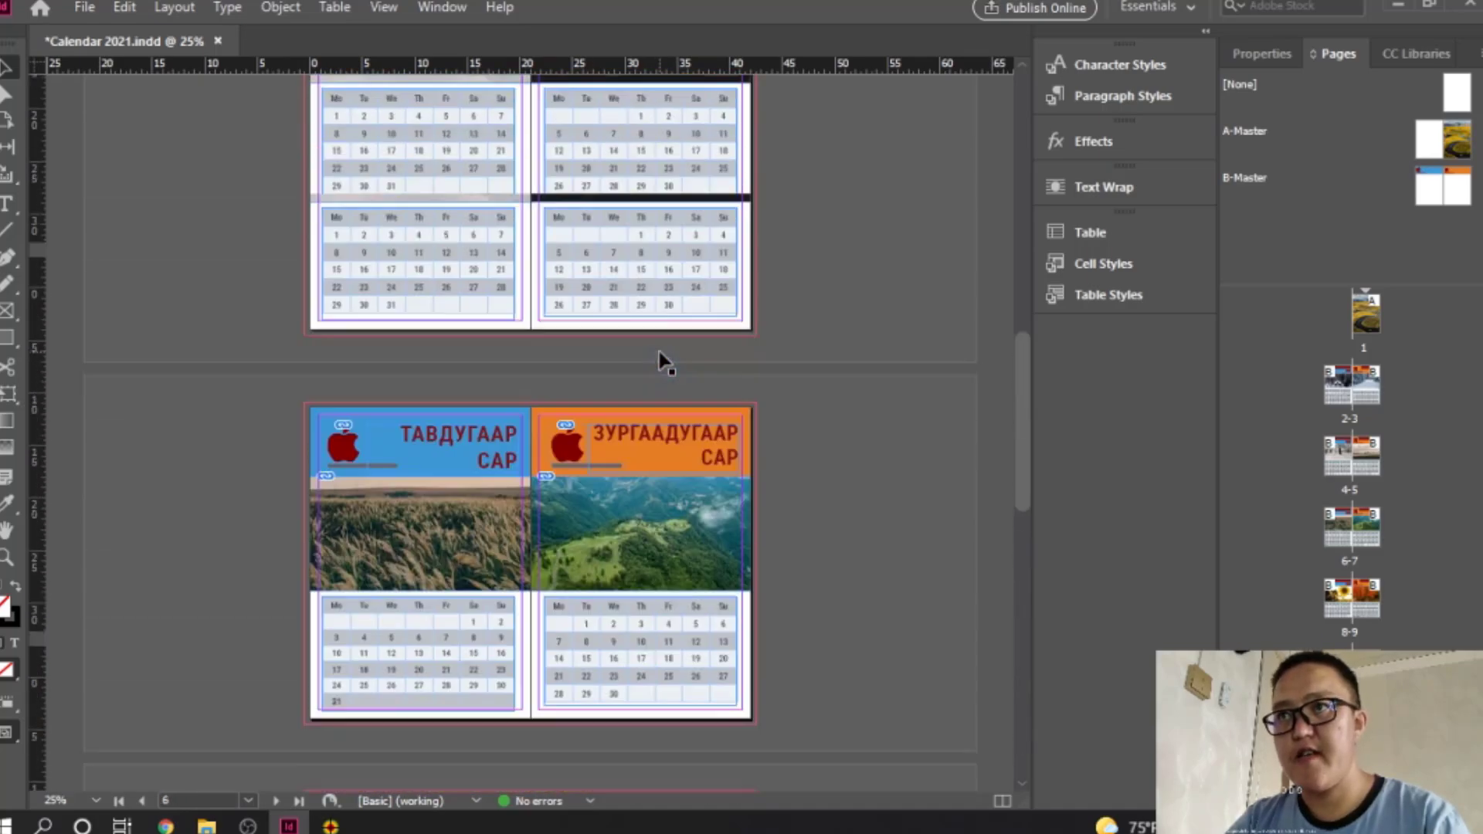
{"action": "scroll", "coordinate": [661, 359], "scroll_direction": "up", "scroll_amount": 6}
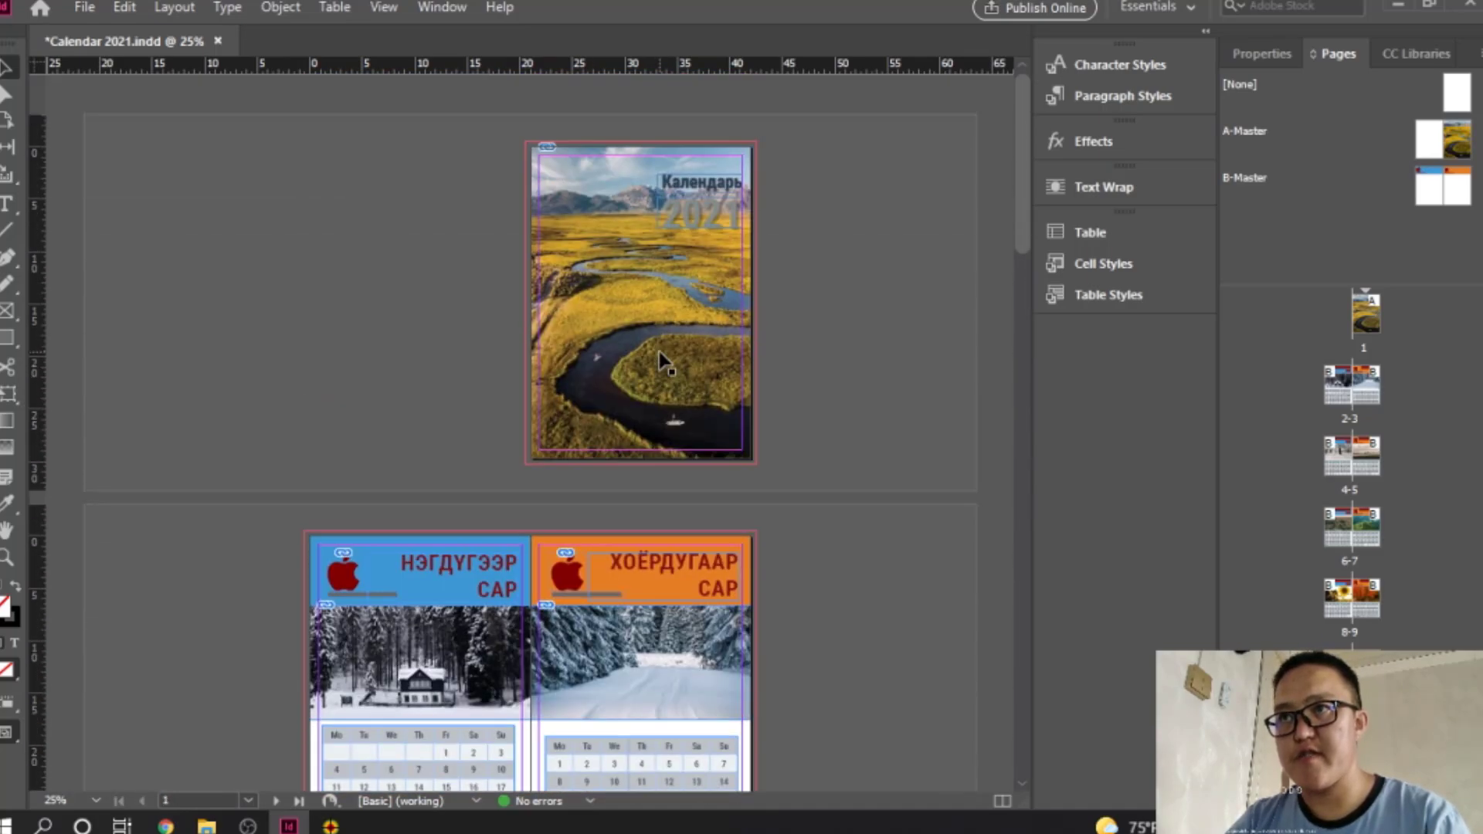
{"action": "scroll", "coordinate": [660, 360], "scroll_direction": "down", "scroll_amount": 3}
{"action": "scroll", "coordinate": [660, 360], "scroll_direction": "down", "scroll_amount": 2}
{"action": "left_click", "coordinate": [406, 277]}
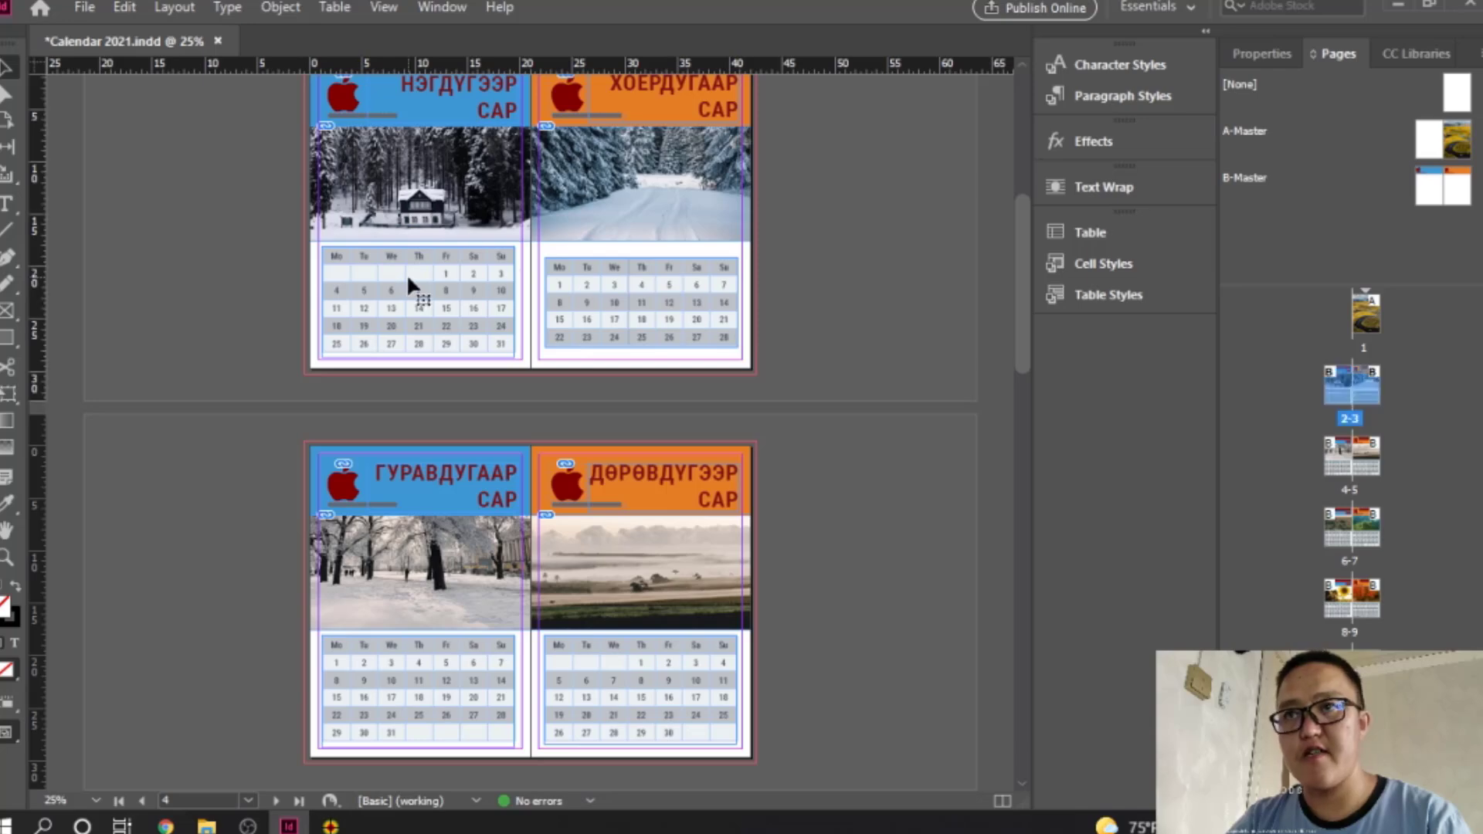
{"action": "left_click", "coordinate": [280, 7]}
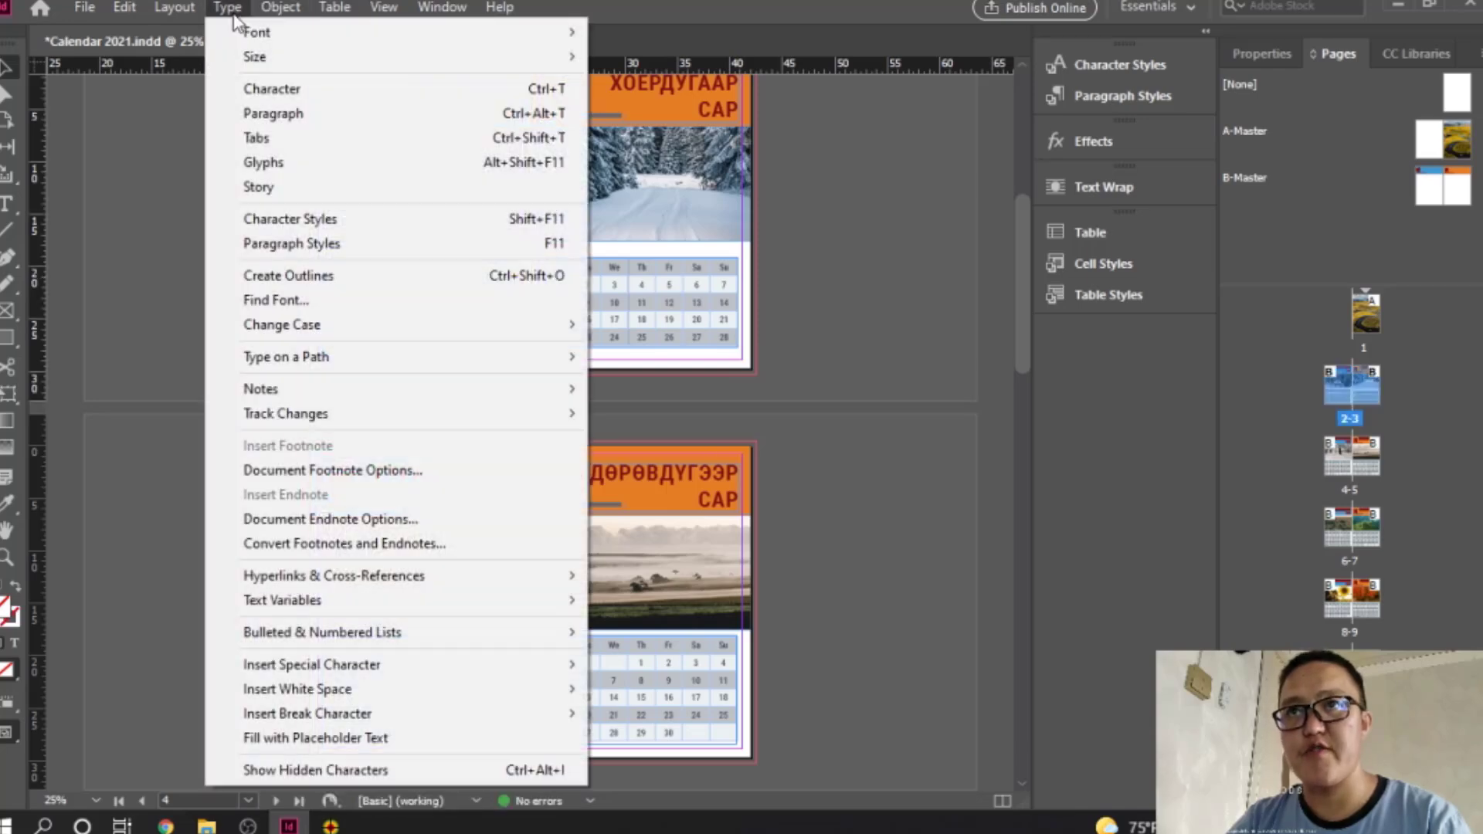
{"action": "mouse_move", "coordinate": [335, 7]}
{"action": "mouse_move", "coordinate": [417, 113]}
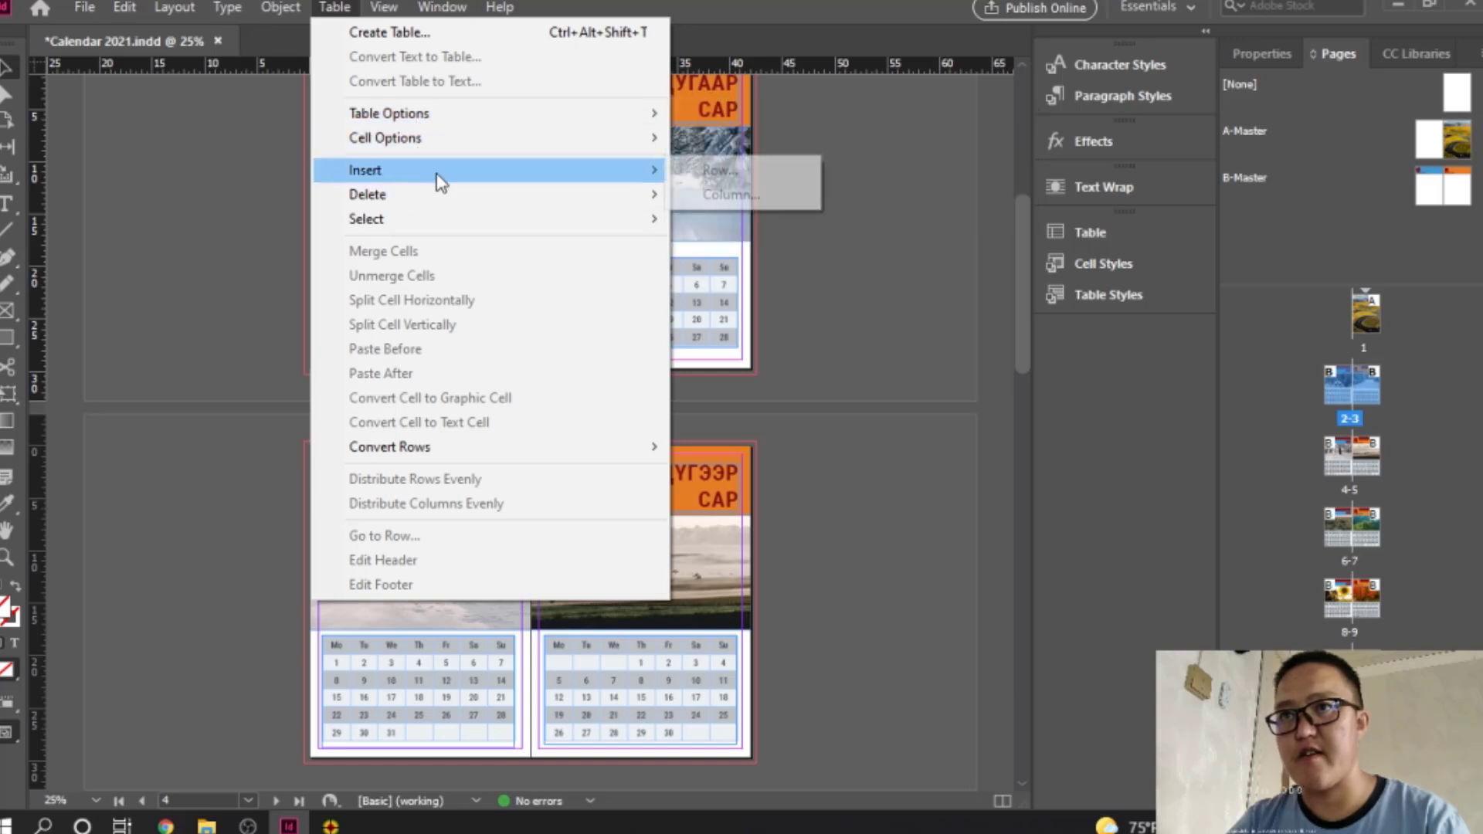
{"action": "mouse_move", "coordinate": [419, 199]}
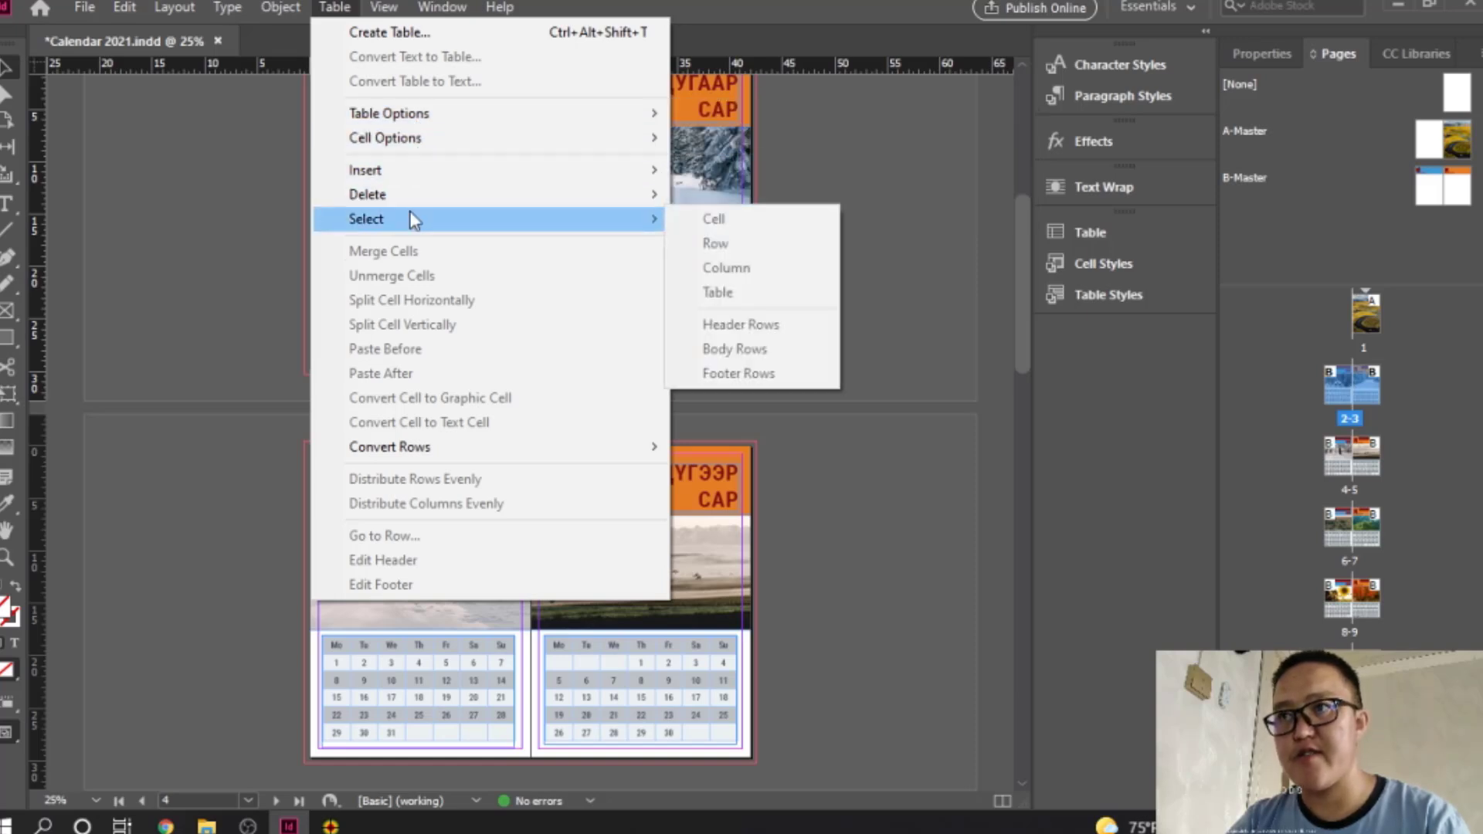
{"action": "left_click", "coordinate": [849, 475]}
Step: Check the date tables from the January to the December spread again and save the document
{"action": "scroll", "coordinate": [836, 479], "scroll_direction": "up", "scroll_amount": 5}
{"action": "scroll", "coordinate": [836, 479], "scroll_direction": "down", "scroll_amount": 3}
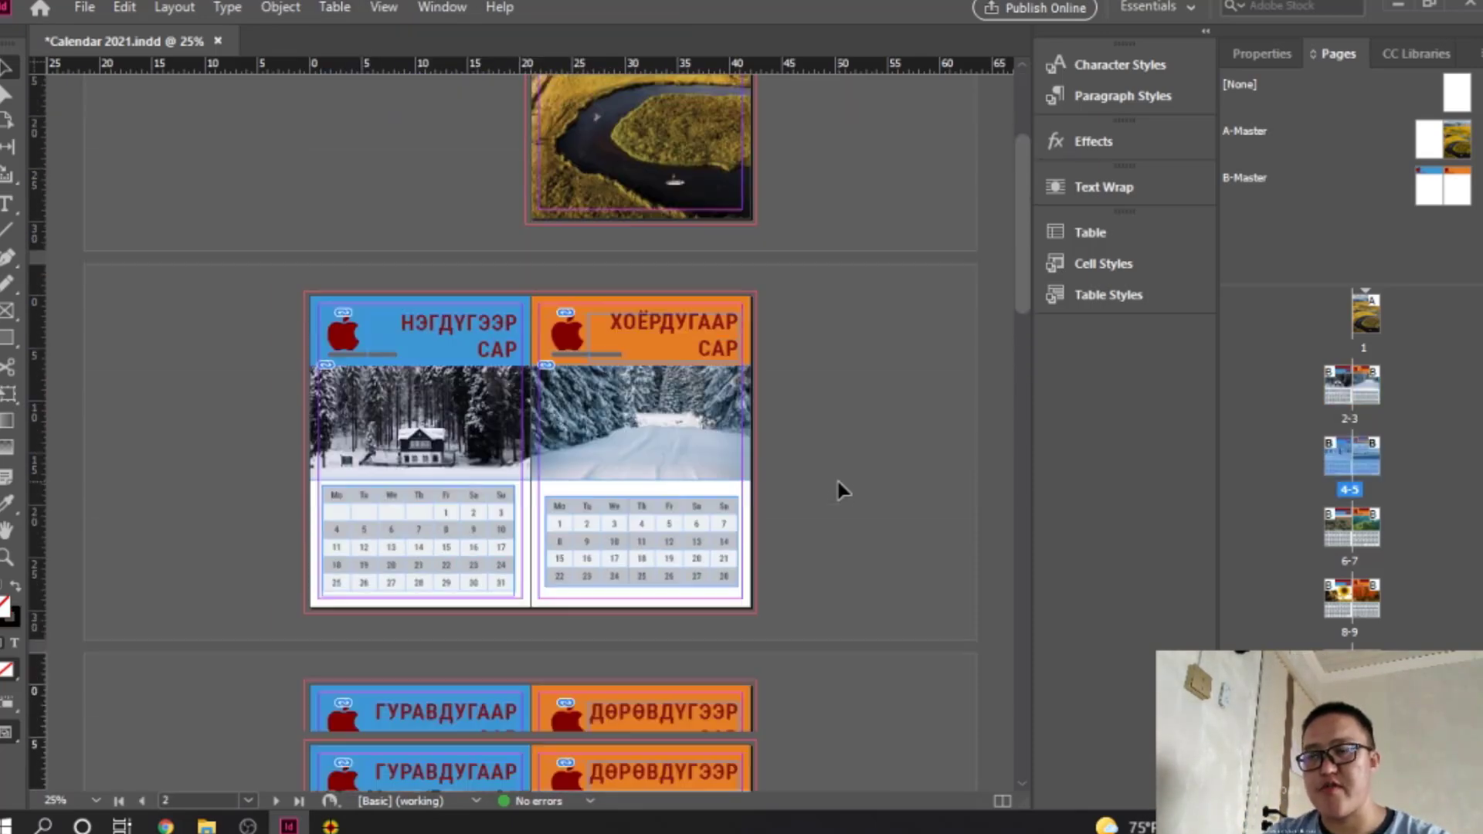
{"action": "scroll", "coordinate": [836, 478], "scroll_direction": "down", "scroll_amount": 15}
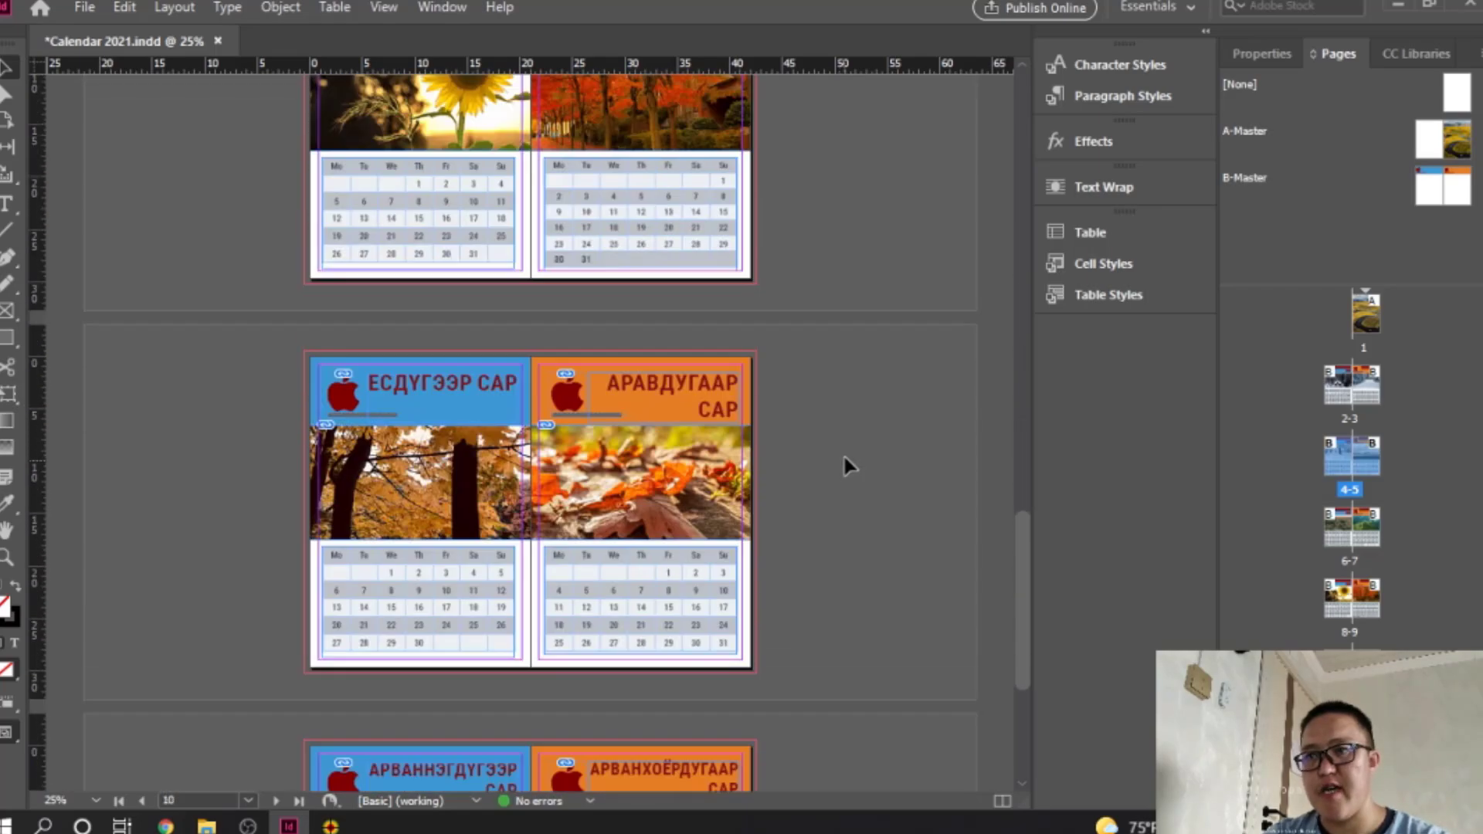
{"action": "scroll", "coordinate": [847, 465], "scroll_direction": "down", "scroll_amount": 3}
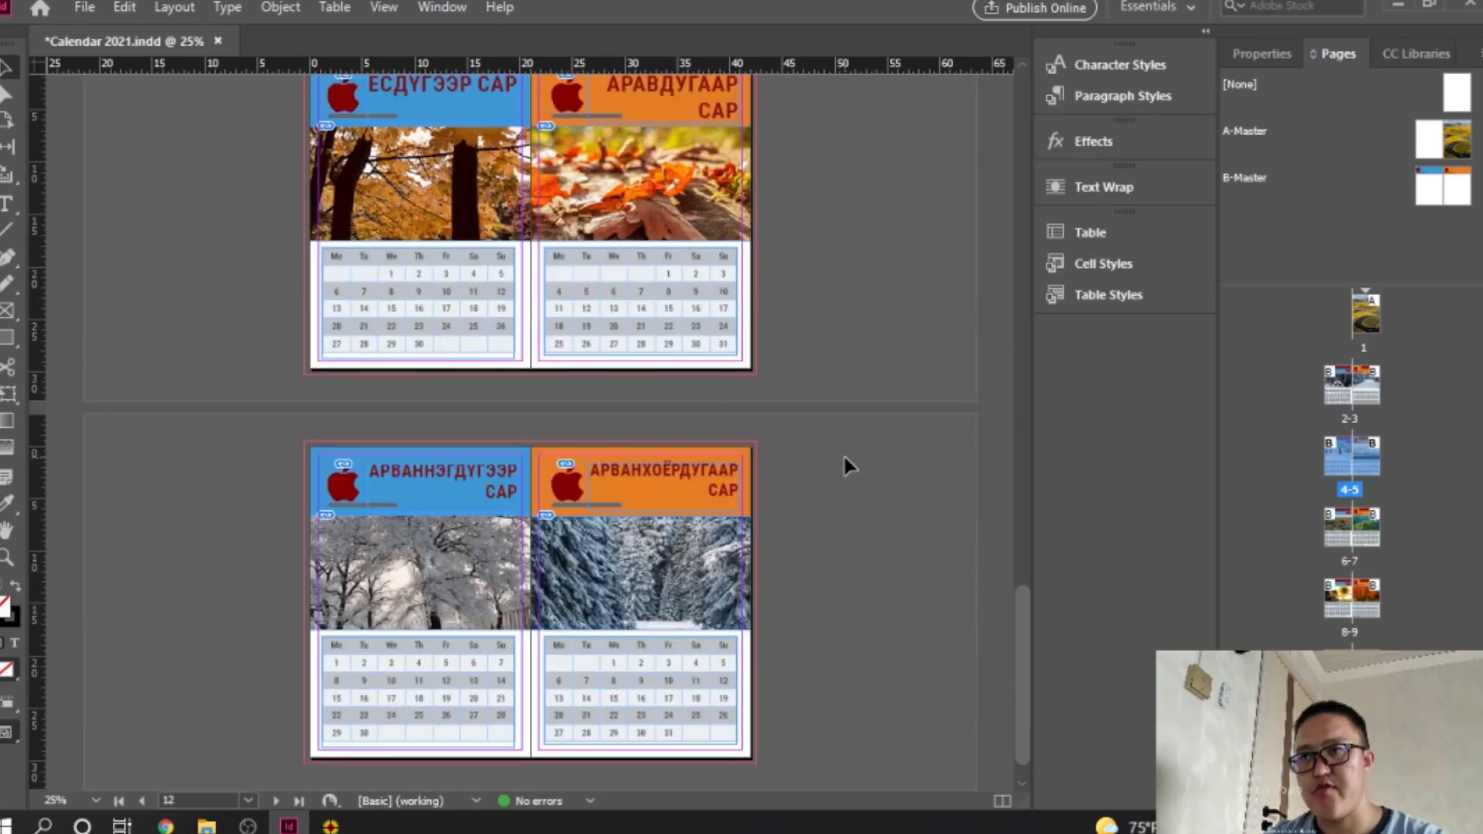
{"action": "scroll", "coordinate": [844, 459], "scroll_direction": "up", "scroll_amount": 12}
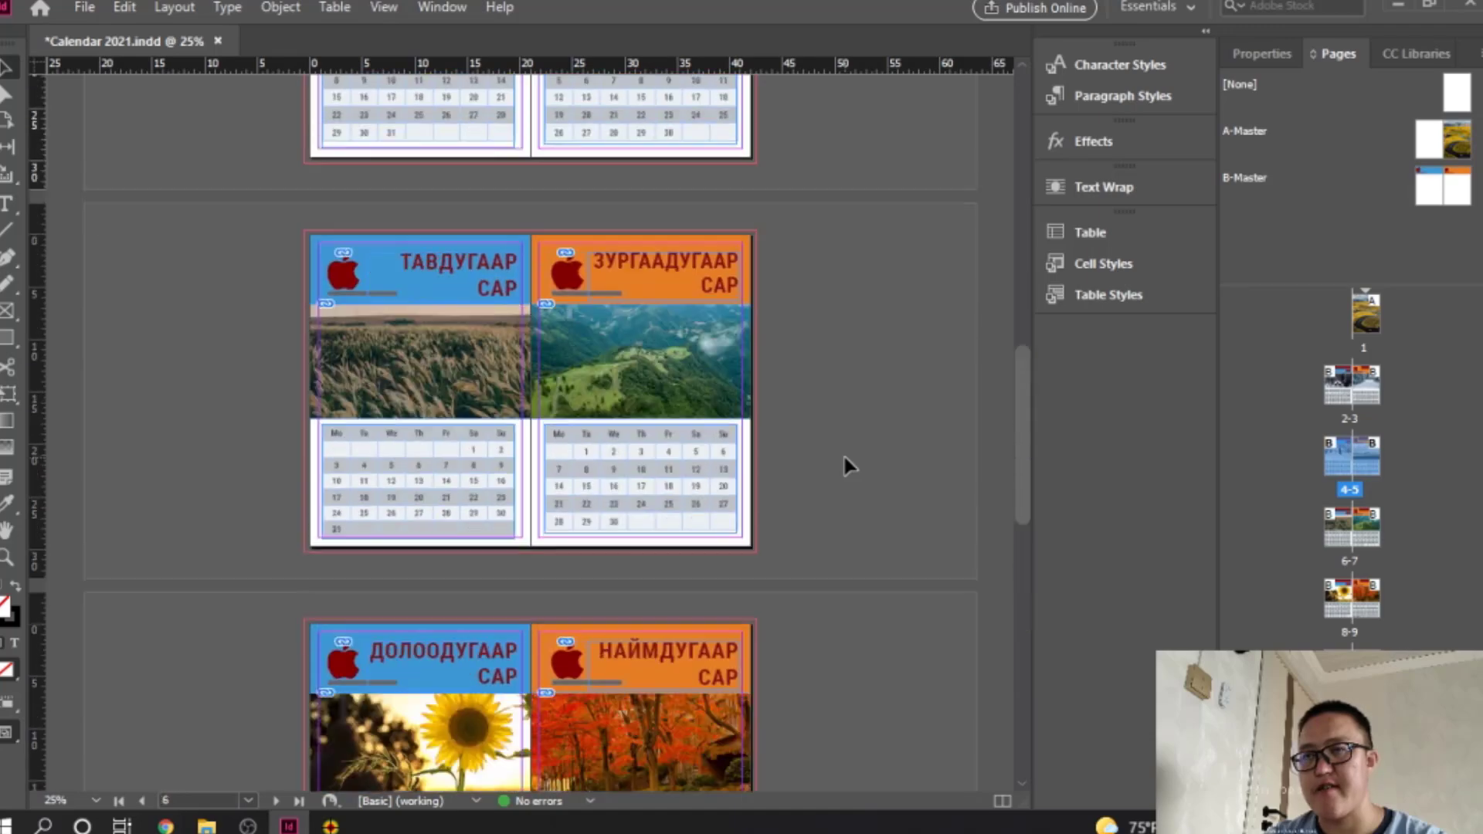
{"action": "scroll", "coordinate": [842, 452], "scroll_direction": "up", "scroll_amount": 2}
{"action": "scroll", "coordinate": [845, 460], "scroll_direction": "down", "scroll_amount": 2}
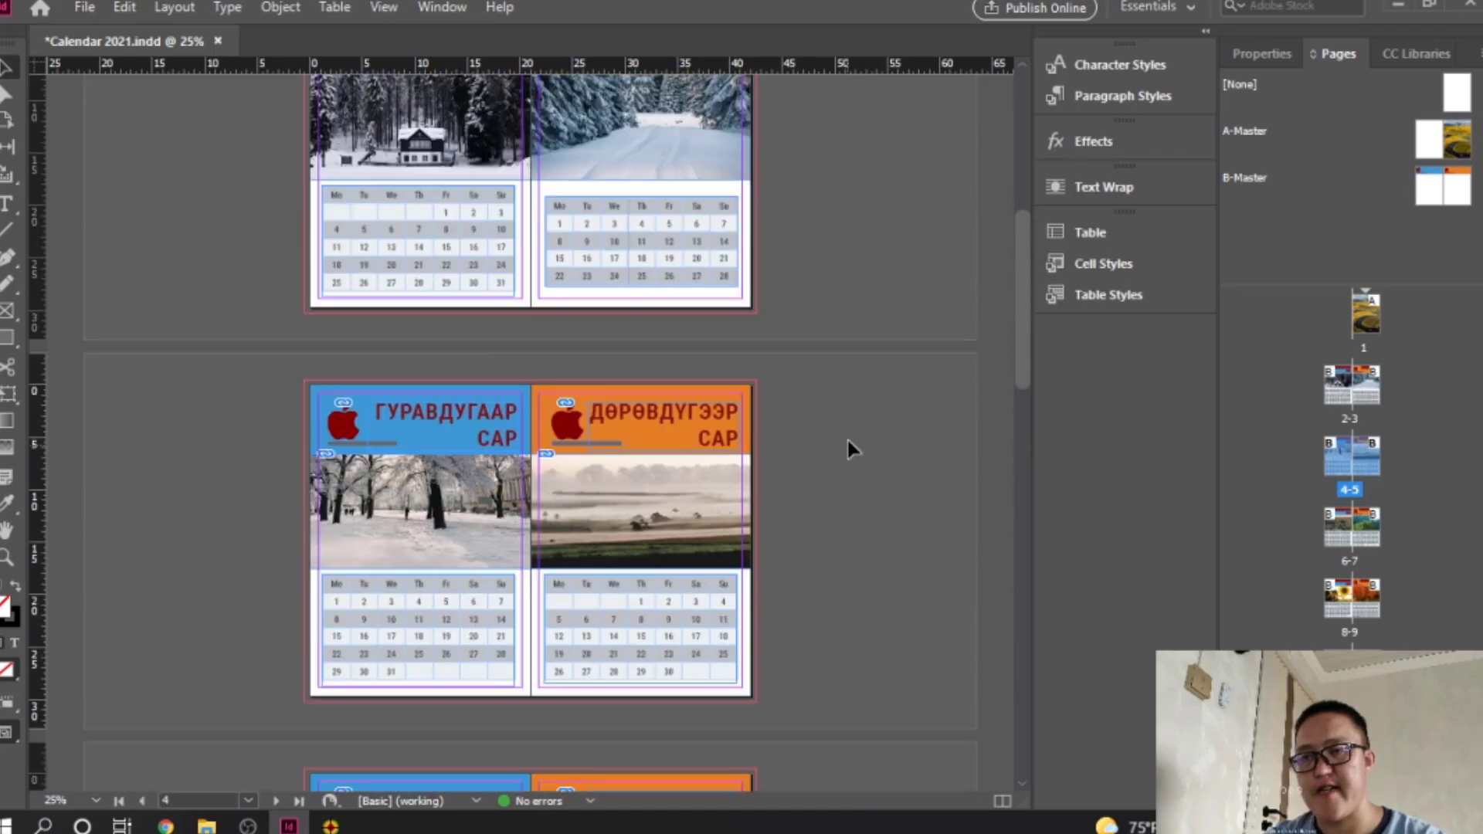
{"action": "key", "text": "ctrl+s"}
Step: Switch the screen mode to Preview and examine the month spreads and the cover page without guides
{"action": "scroll", "coordinate": [847, 437], "scroll_direction": "down", "scroll_amount": 9}
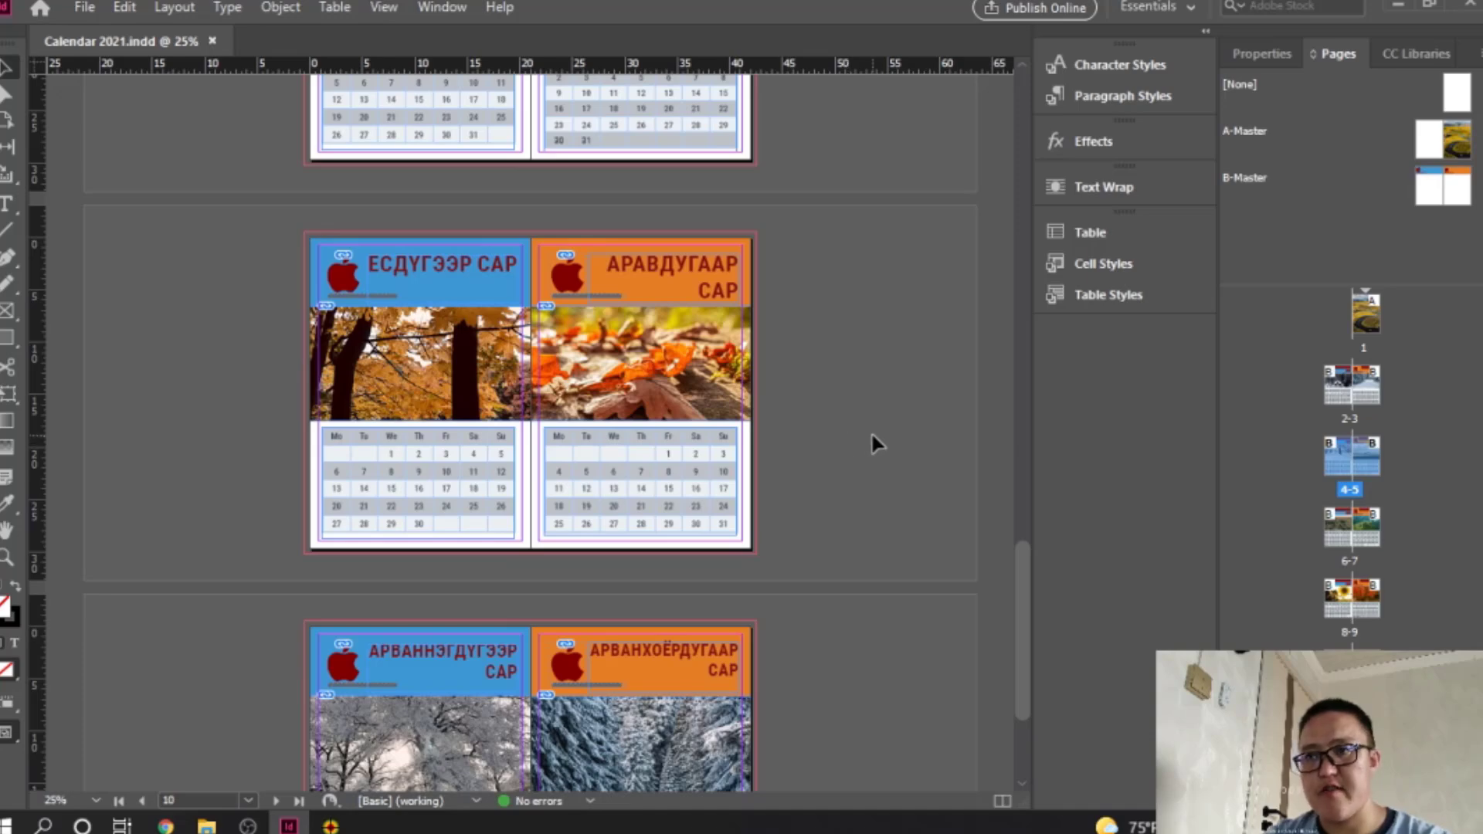
{"action": "scroll", "coordinate": [872, 438], "scroll_direction": "down", "scroll_amount": 2}
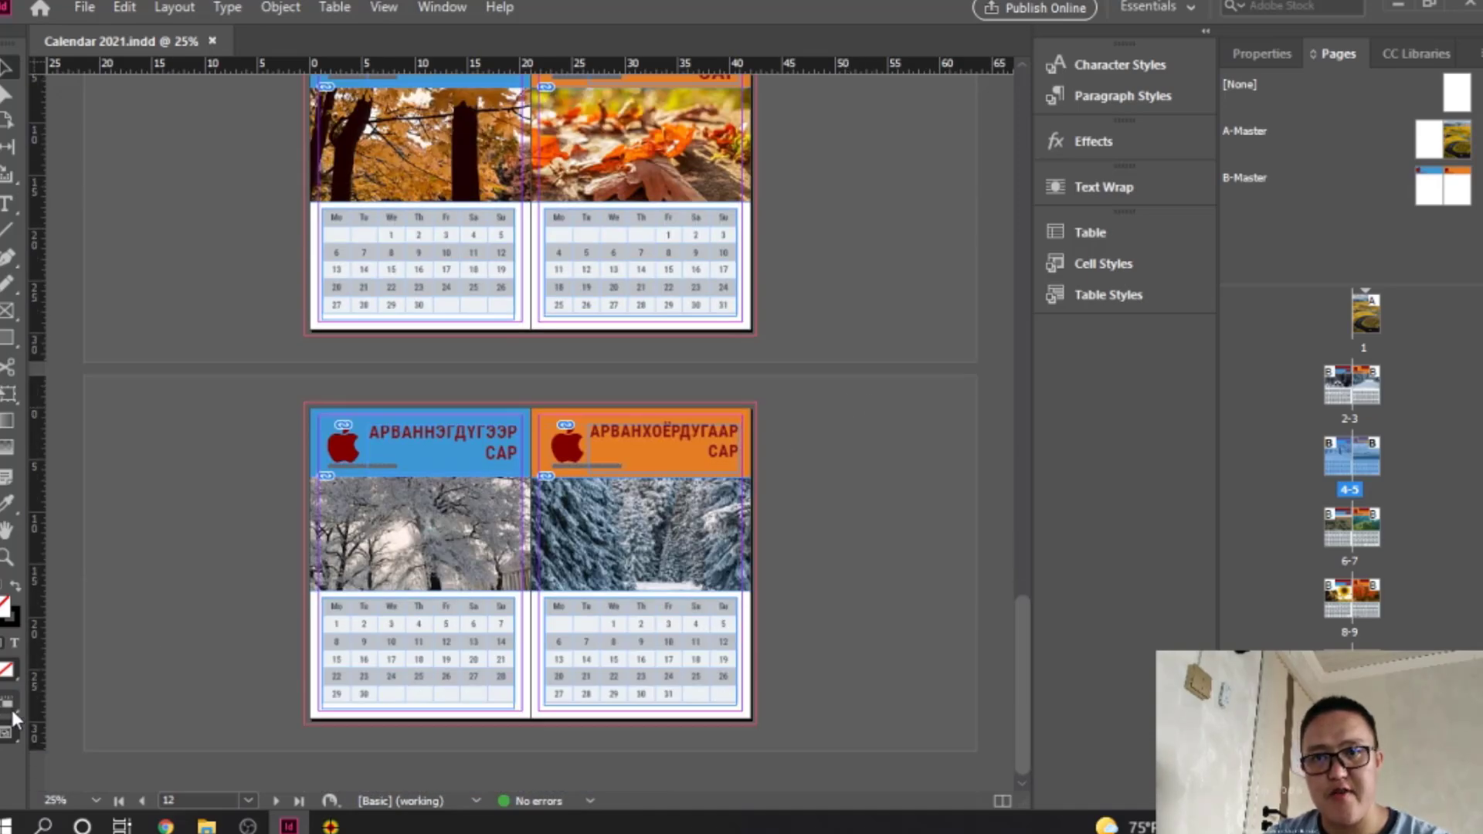
{"action": "left_click", "coordinate": [8, 732]}
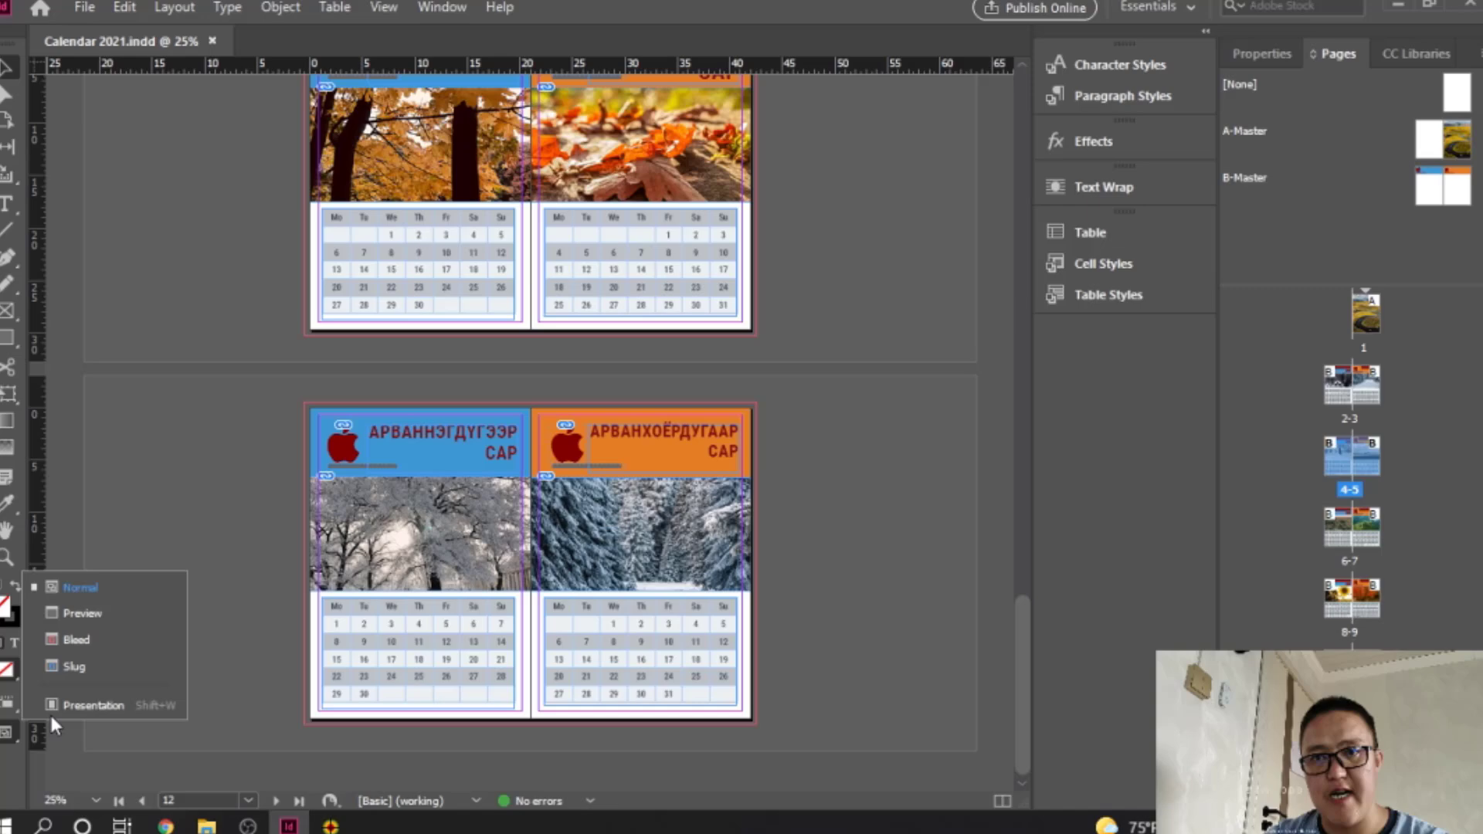
{"action": "left_click", "coordinate": [97, 615]}
{"action": "scroll", "coordinate": [654, 498], "scroll_direction": "up", "scroll_amount": 12}
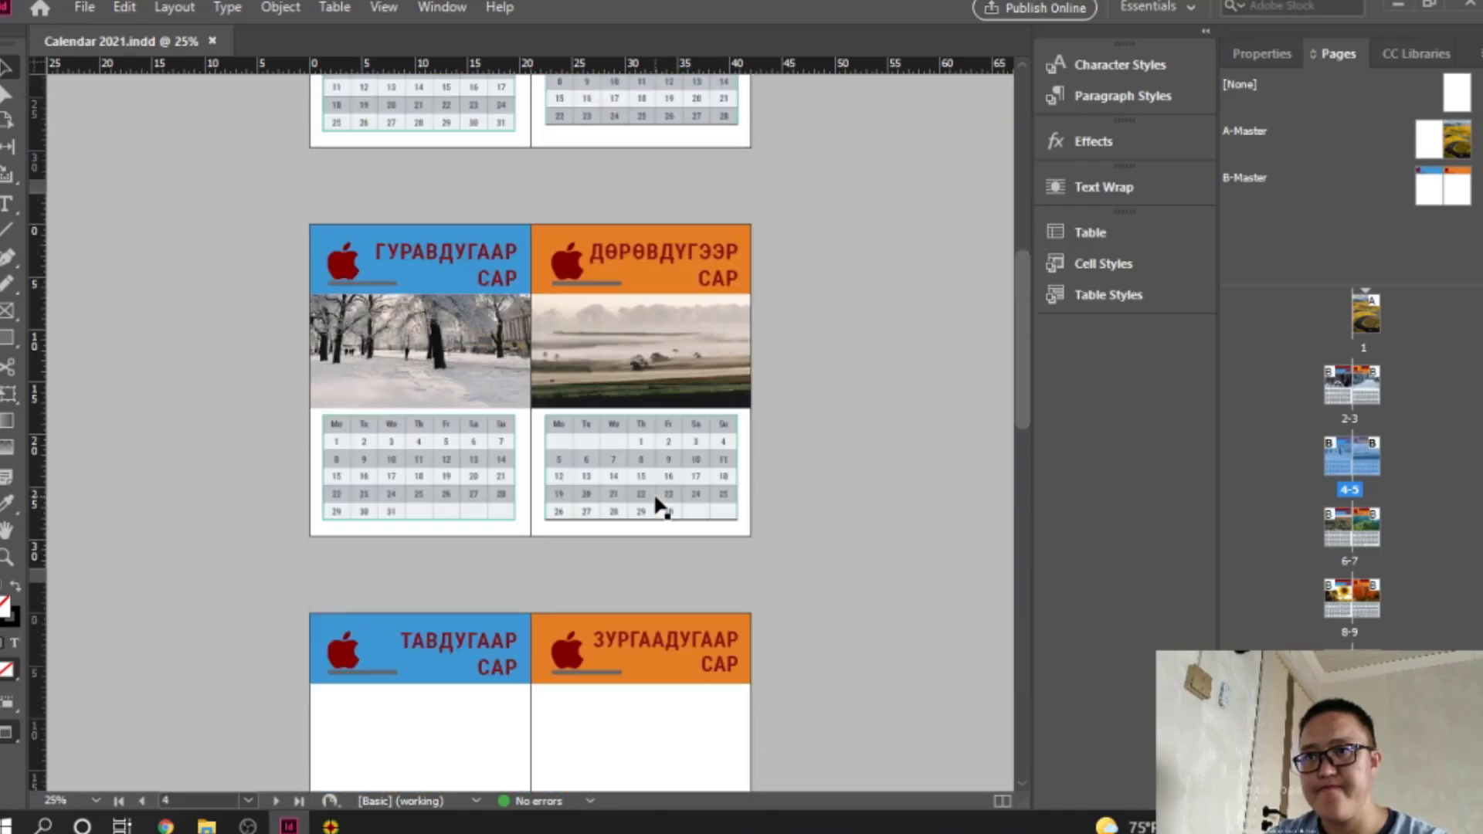
{"action": "scroll", "coordinate": [655, 503], "scroll_direction": "down", "scroll_amount": 3}
{"action": "key", "text": "ctrl+equal"}
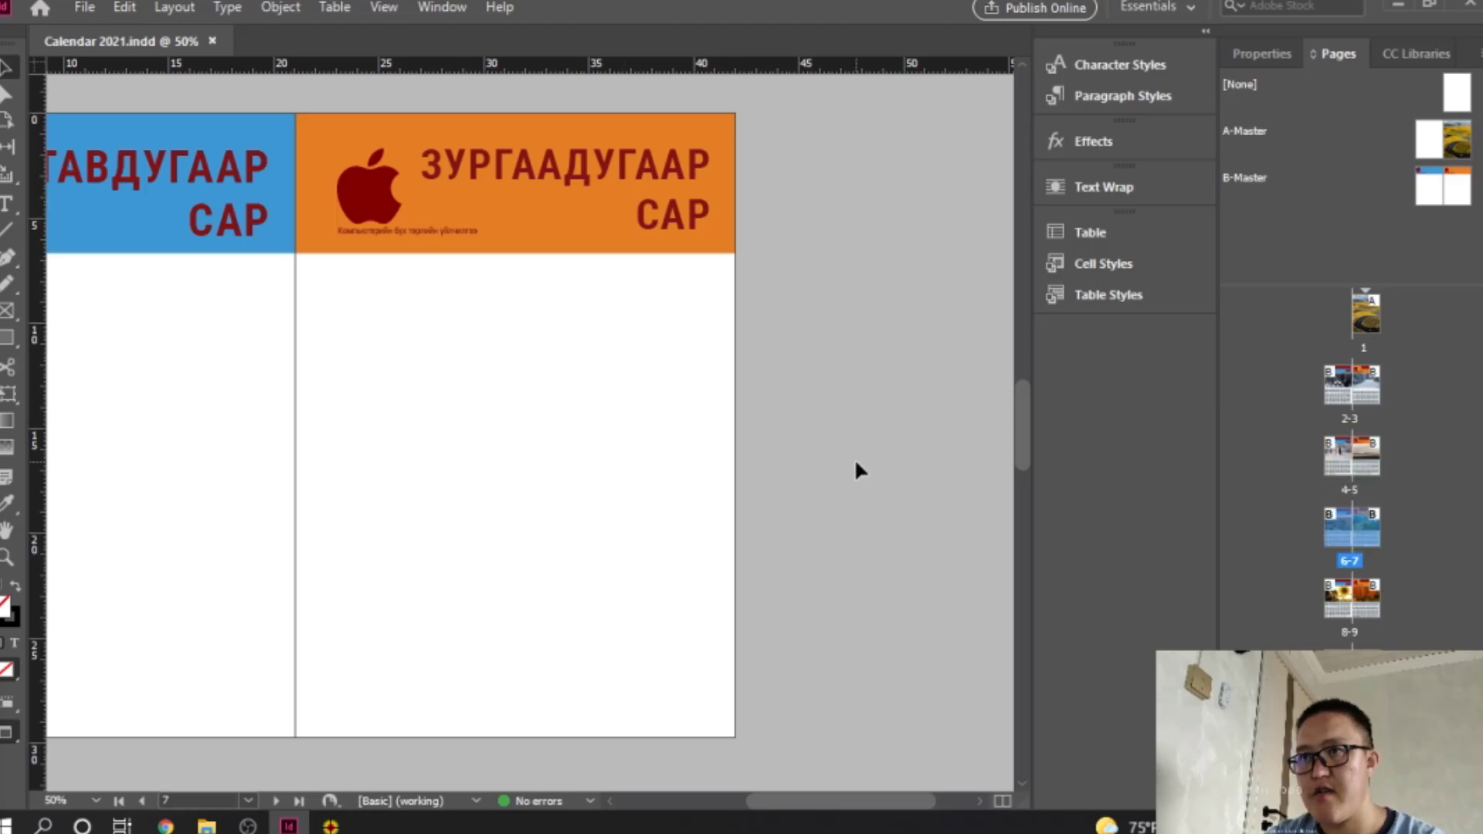
{"action": "double_click", "coordinate": [1369, 336]}
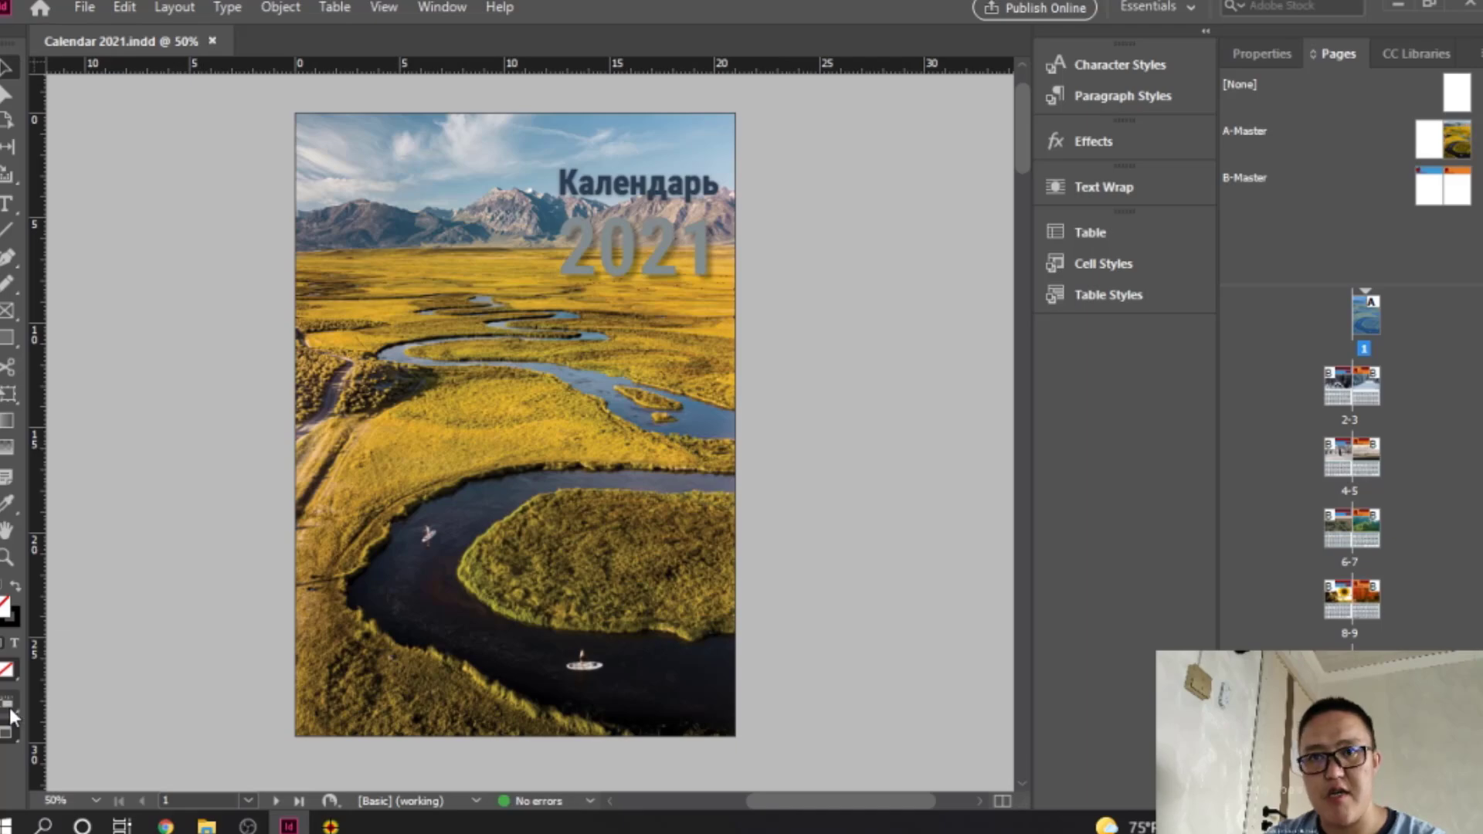
Step: Set the screen mode back to Normal and view the month spreads below the cover
{"action": "right_click", "coordinate": [16, 729]}
{"action": "left_click", "coordinate": [81, 582]}
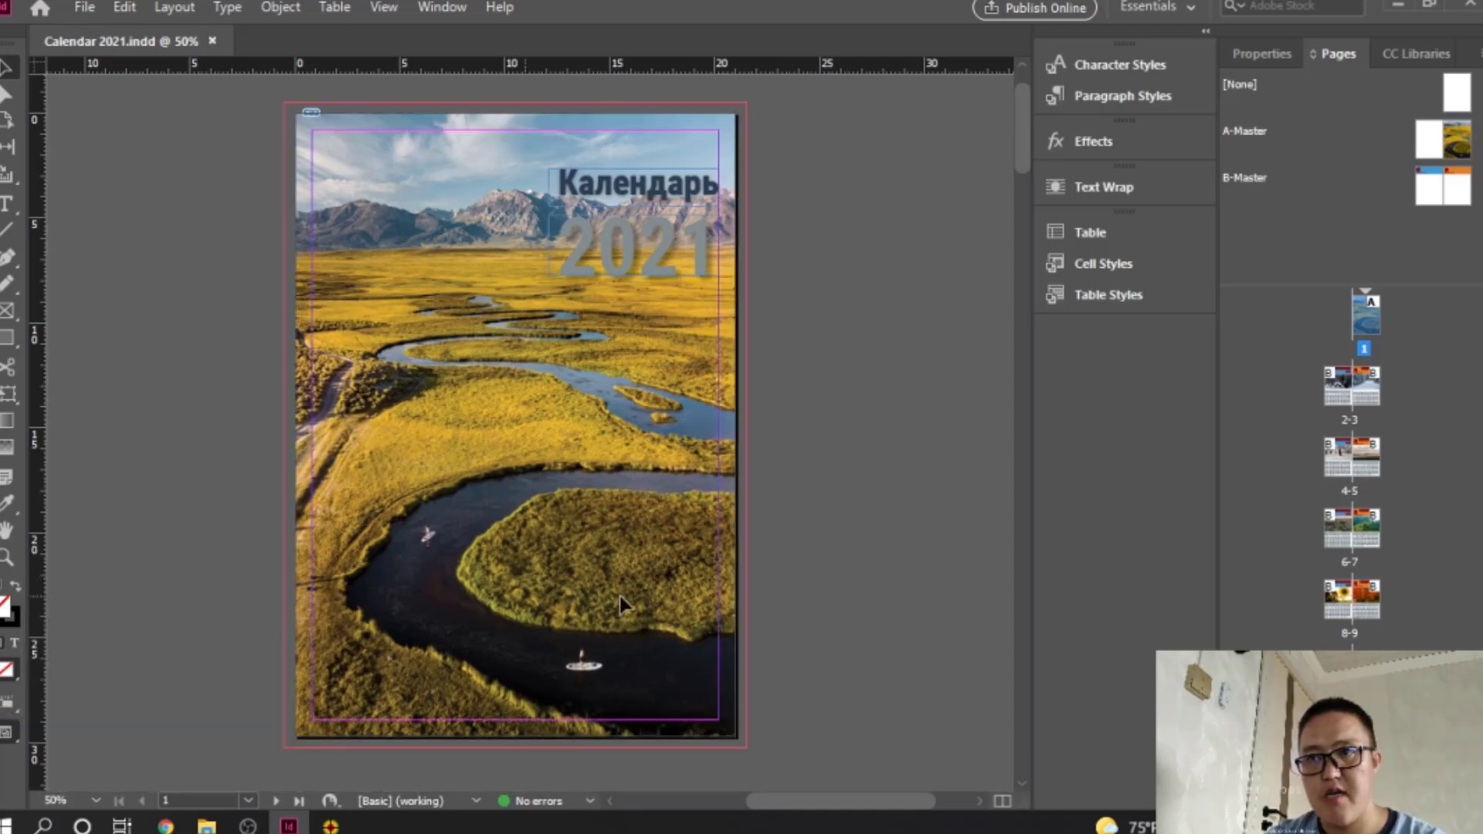
{"action": "scroll", "coordinate": [673, 587], "scroll_direction": "down", "scroll_amount": 15}
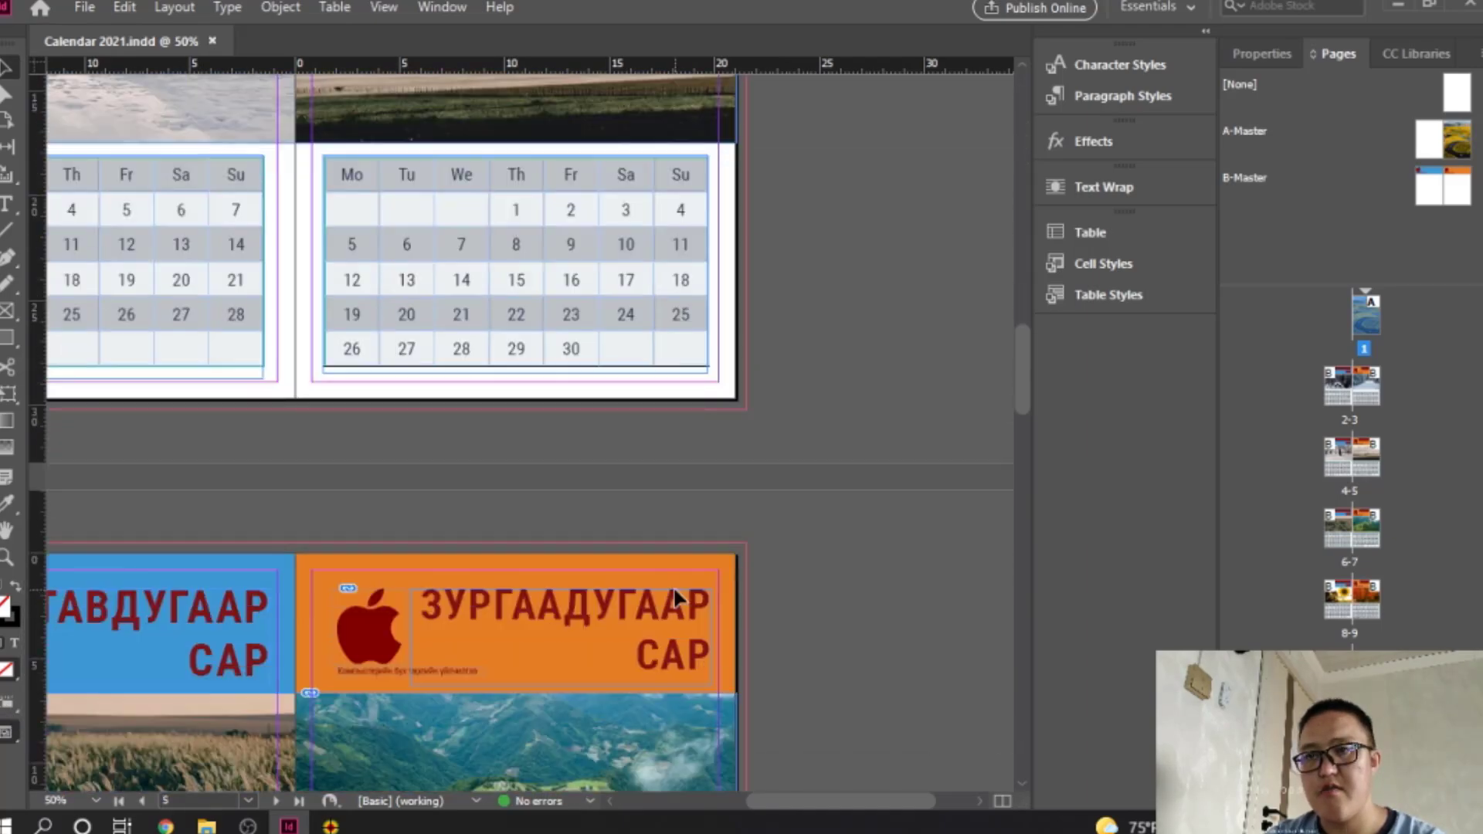
Step: Switch the screen mode to Preview and examine the cover and month spreads at 25% zoom
{"action": "scroll", "coordinate": [673, 596], "scroll_direction": "down", "scroll_amount": 4}
{"action": "scroll", "coordinate": [772, 480], "scroll_direction": "up", "scroll_amount": 4}
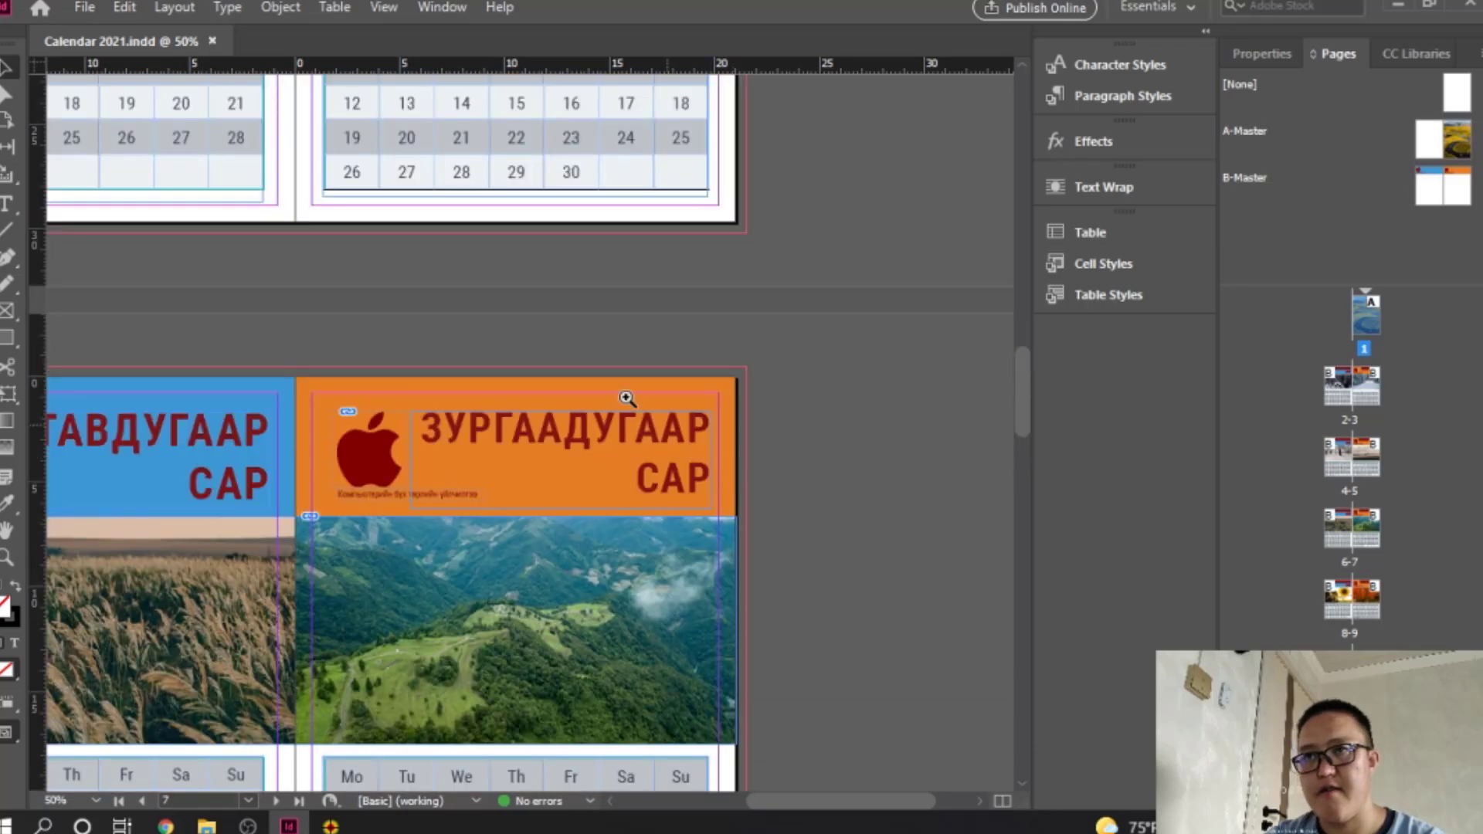
{"action": "key", "text": "ctrl+minus"}
{"action": "scroll", "coordinate": [624, 593], "scroll_direction": "up", "scroll_amount": 2}
{"action": "scroll", "coordinate": [624, 593], "scroll_direction": "up", "scroll_amount": 6}
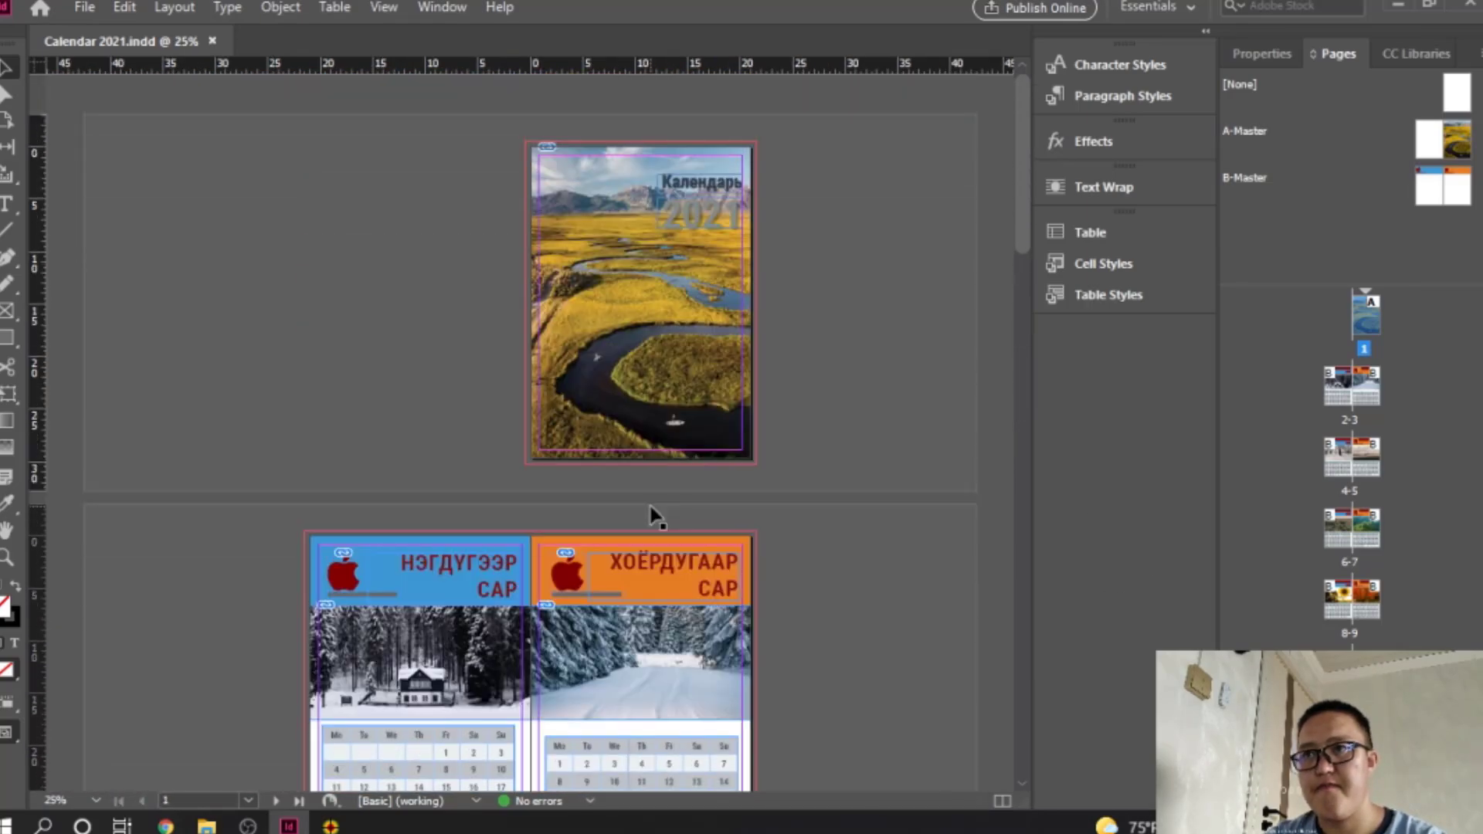
{"action": "left_click", "coordinate": [6, 738]}
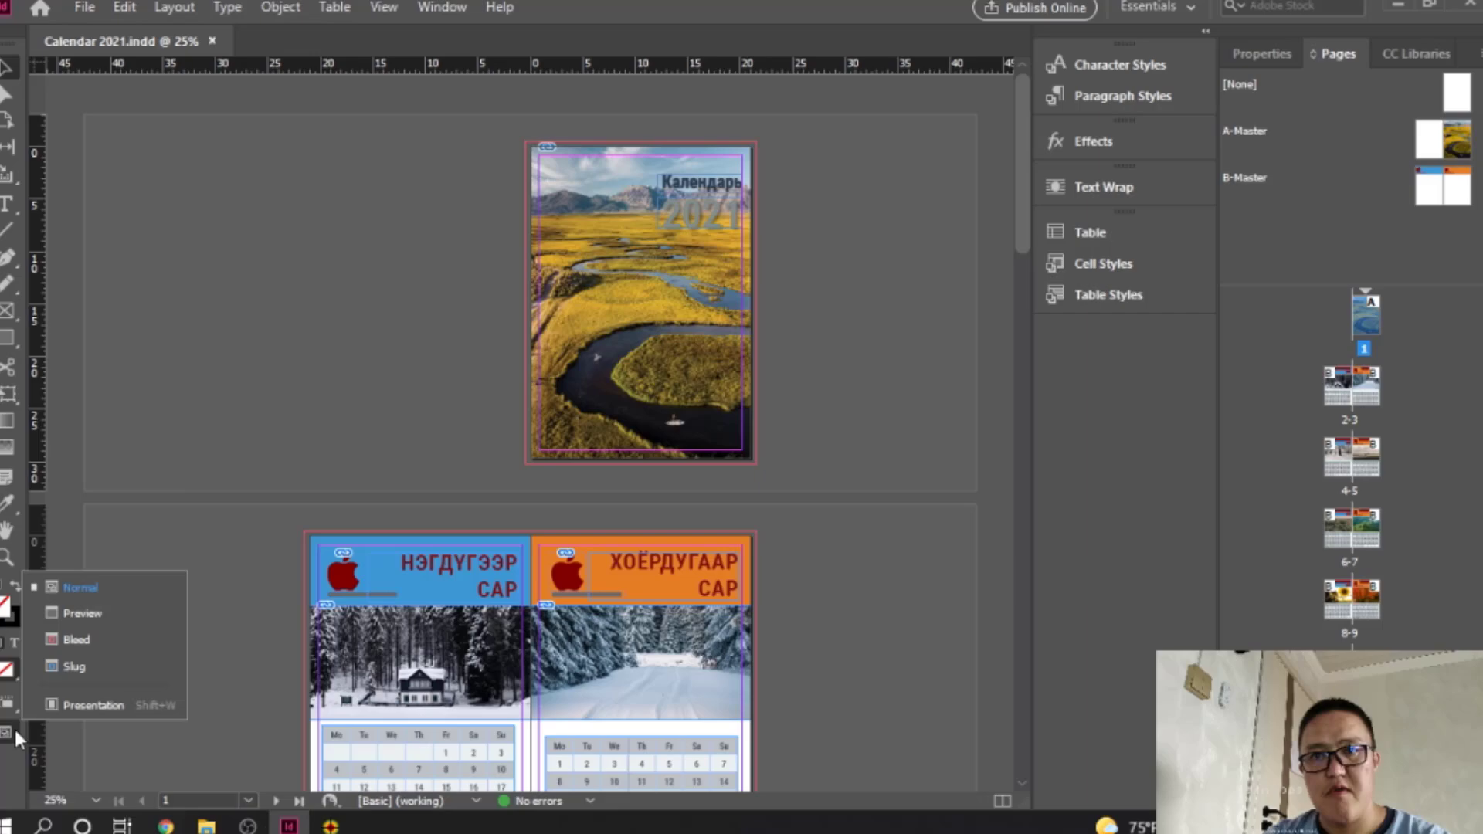
{"action": "left_click", "coordinate": [67, 612]}
{"action": "scroll", "coordinate": [782, 552], "scroll_direction": "down", "scroll_amount": 3}
{"action": "scroll", "coordinate": [783, 553], "scroll_direction": "down", "scroll_amount": 12}
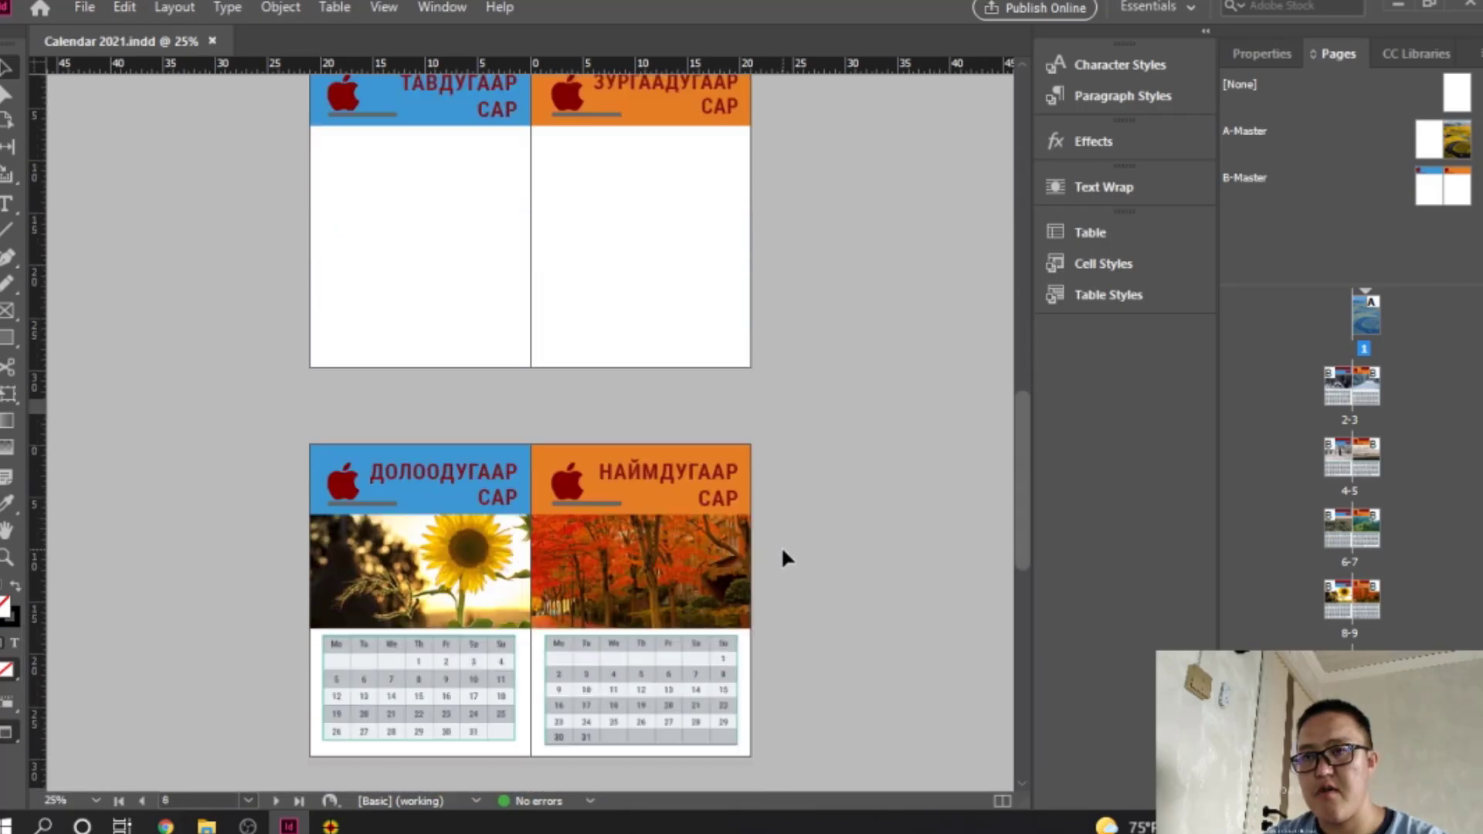
{"action": "scroll", "coordinate": [781, 545], "scroll_direction": "up", "scroll_amount": 6}
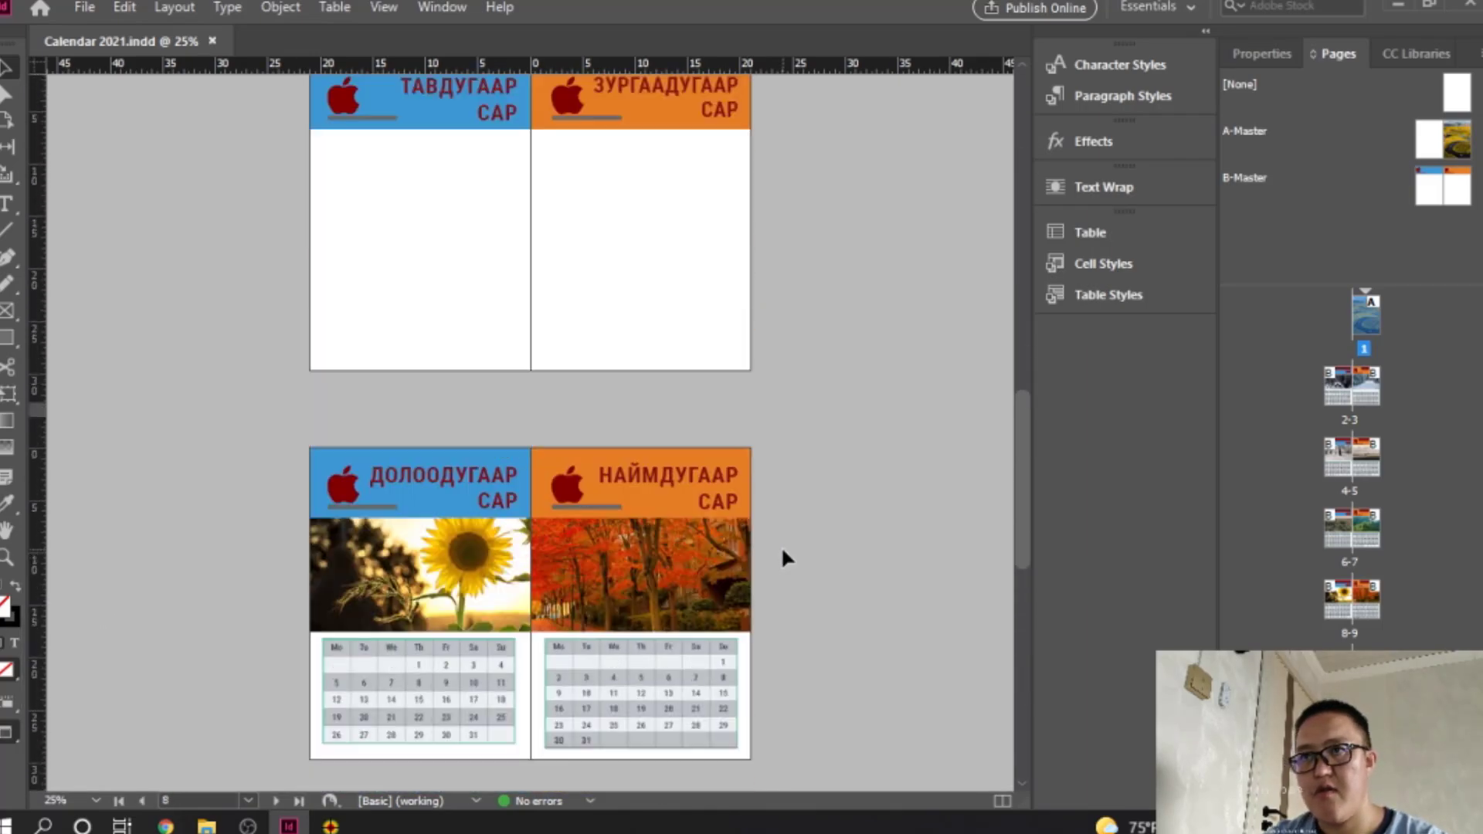
Step: Select the date table frame on the June page and set the screen mode back to Normal
{"action": "left_click", "coordinate": [442, 443]}
{"action": "left_click_drag", "start_coordinate": [455, 438], "coordinate": [586, 426]}
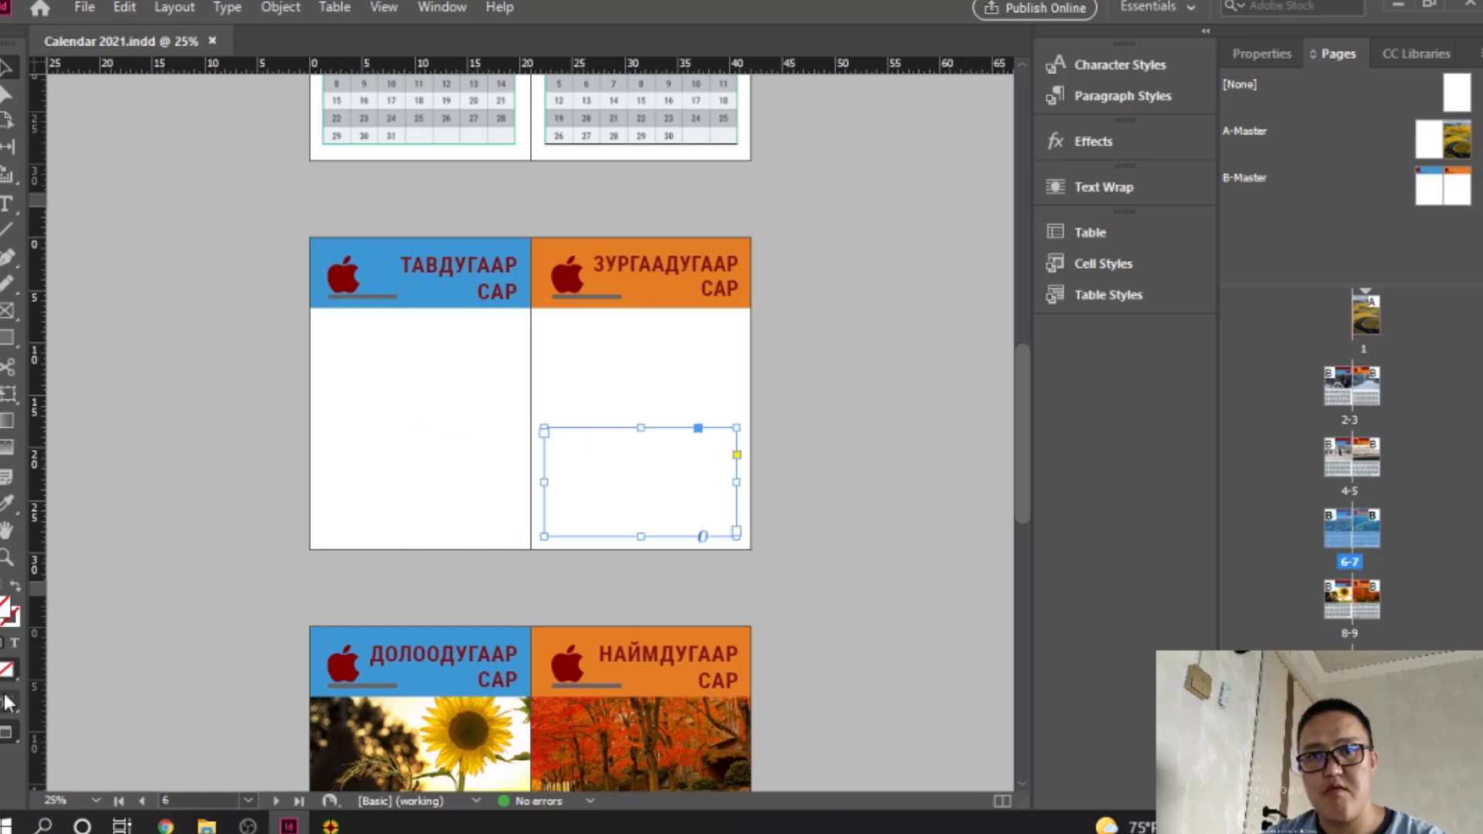
{"action": "left_click", "coordinate": [7, 724]}
{"action": "left_click", "coordinate": [87, 582]}
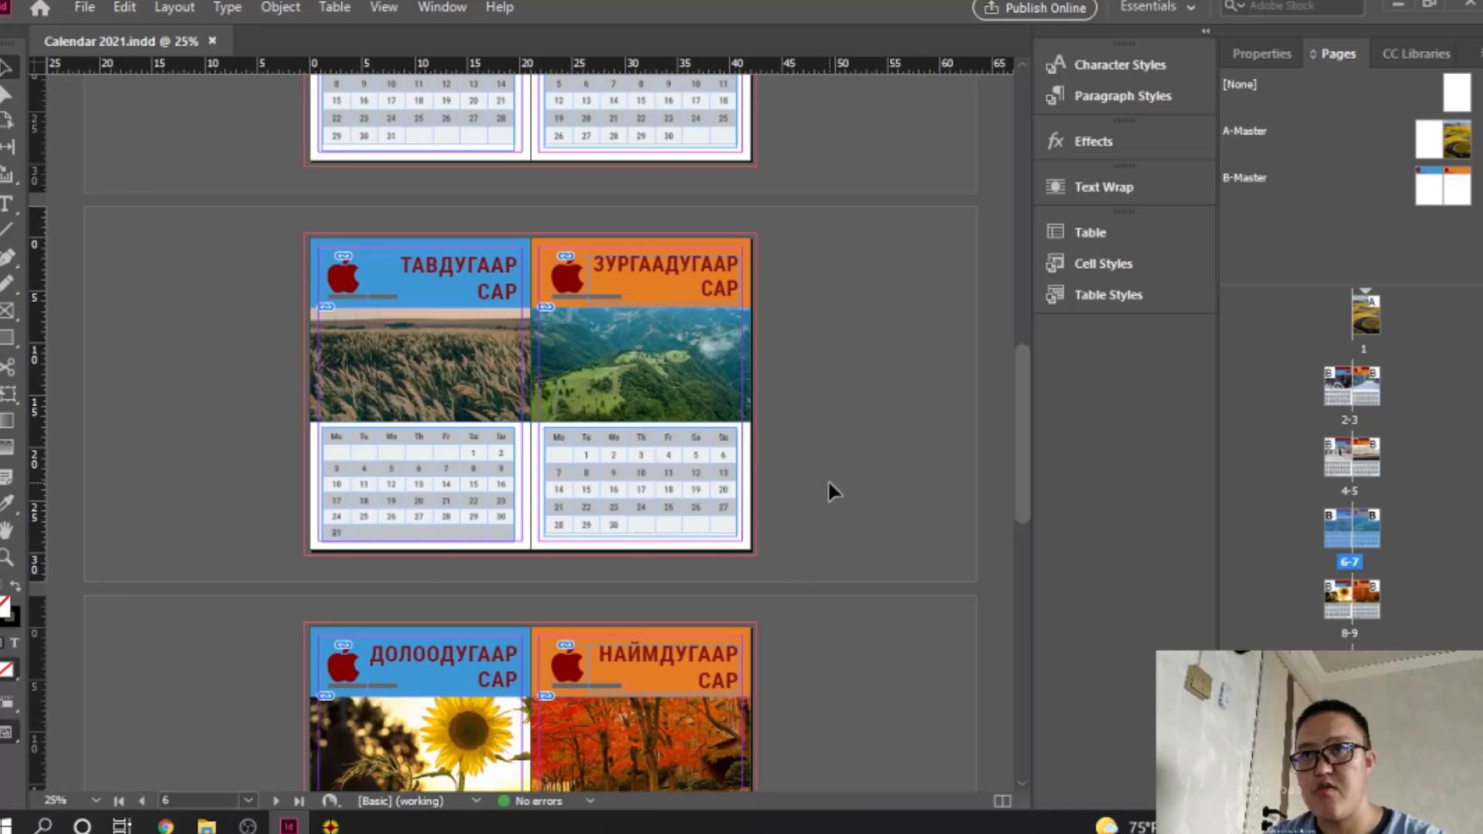
{"action": "left_click", "coordinate": [136, 7]}
{"action": "mouse_move", "coordinate": [91, 9]}
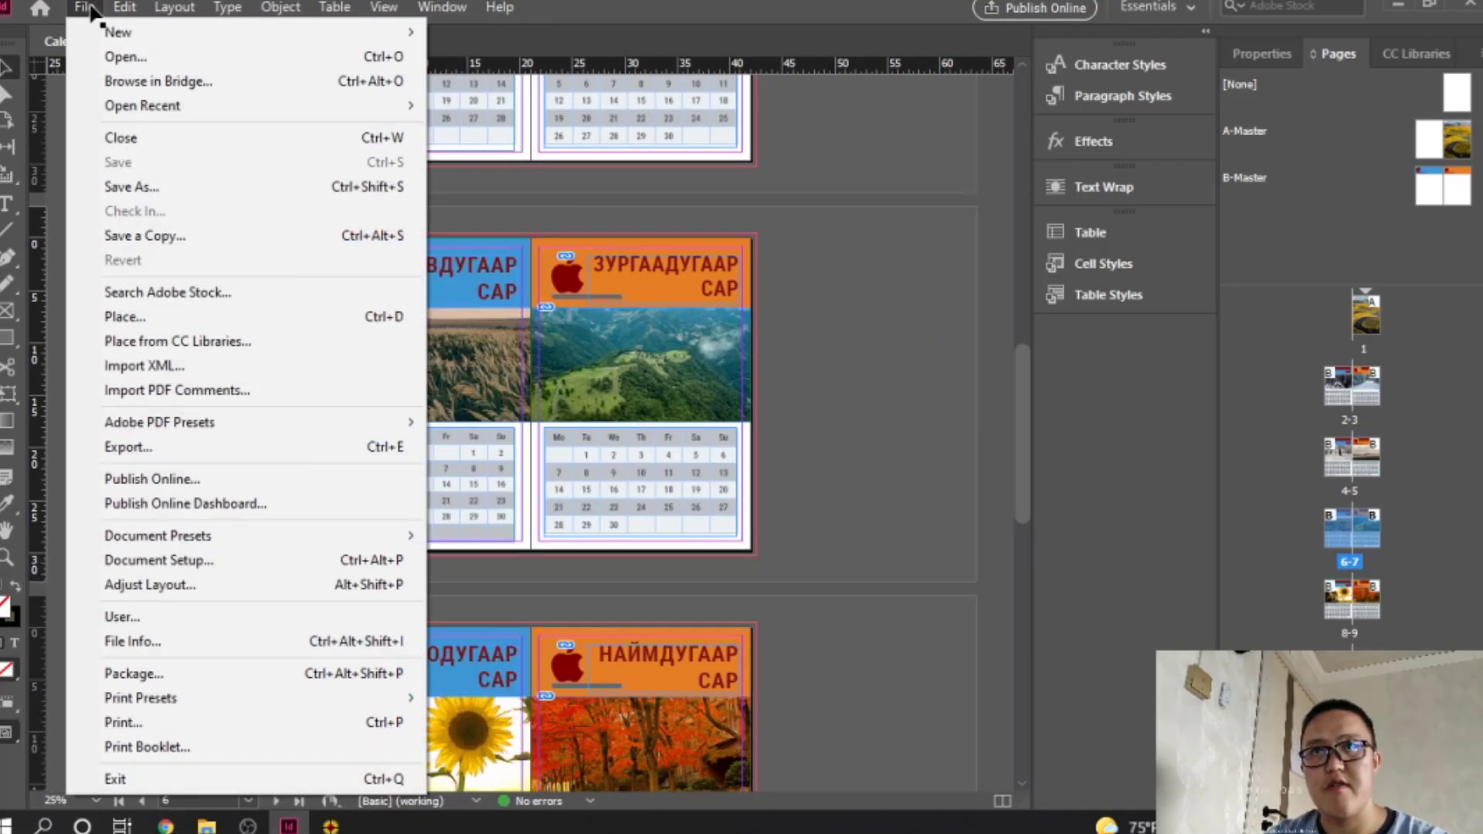
{"action": "left_click", "coordinate": [197, 448]}
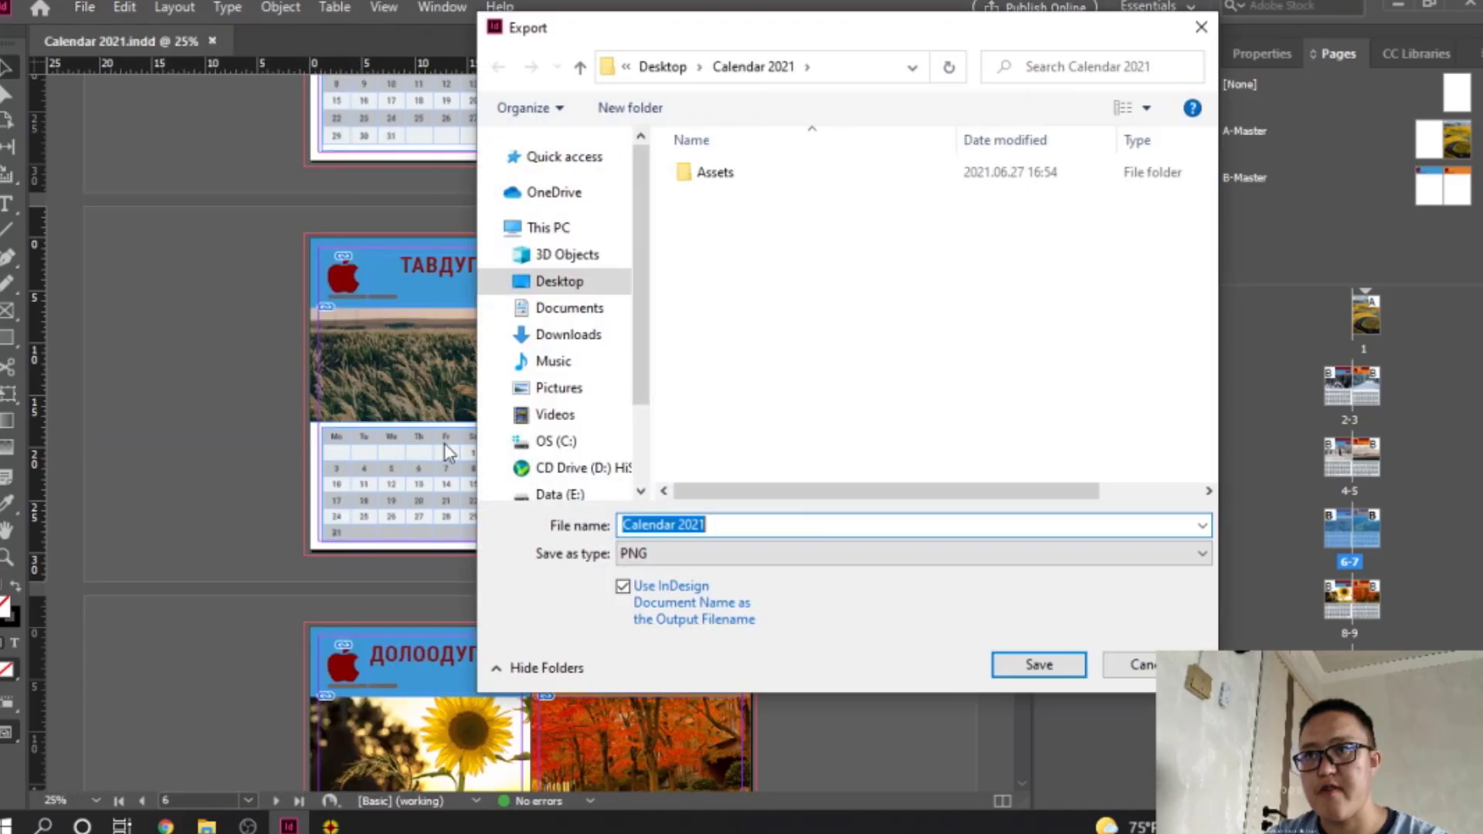
{"action": "left_click", "coordinate": [915, 544]}
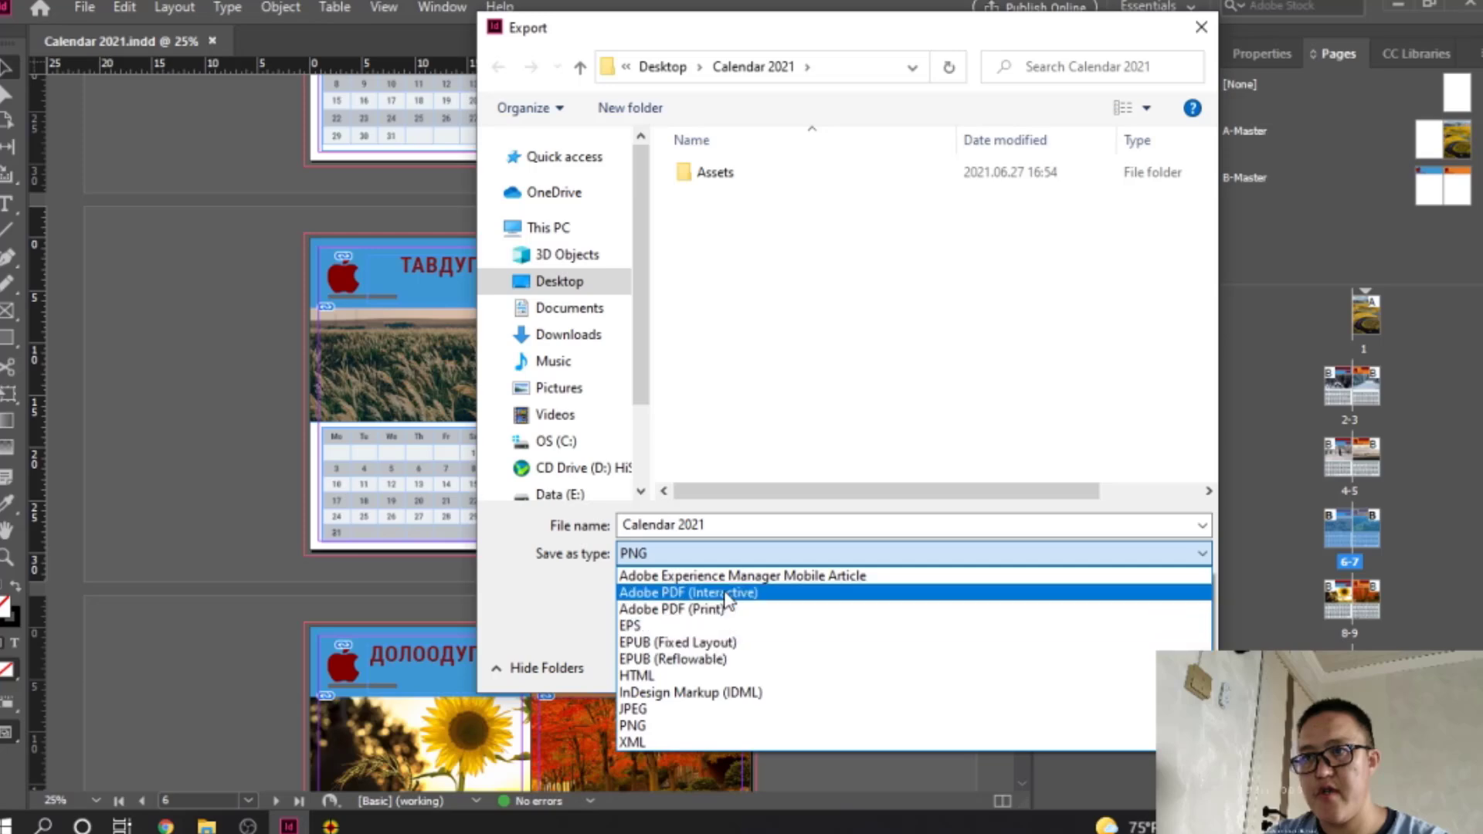
{"action": "left_click", "coordinate": [817, 423]}
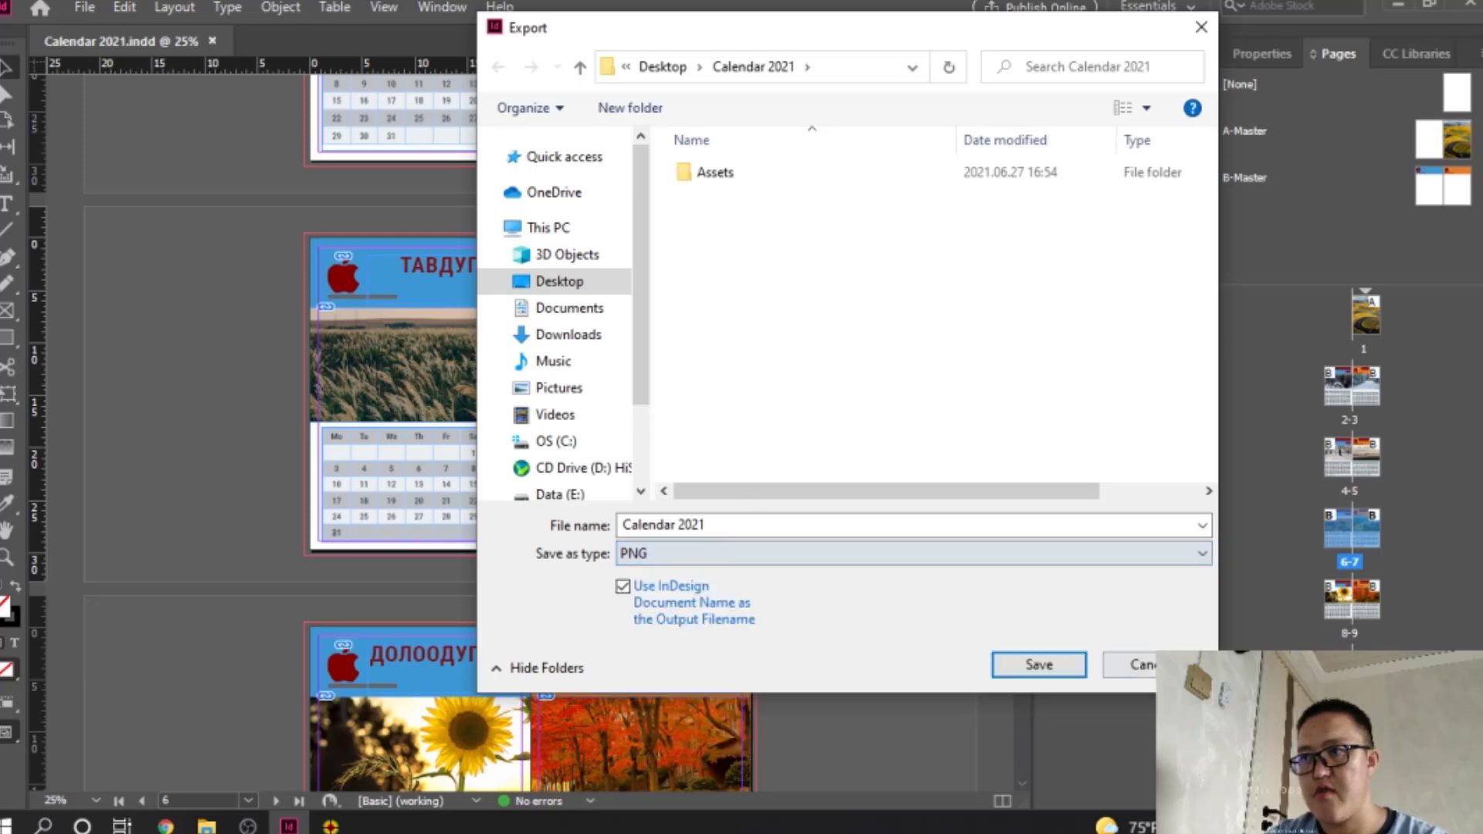
{"action": "key", "text": "Escape"}
Step: Export all pages as the print PDF Calendar 2021 in the Calendar 2021 folder, using the [High Quality Print] preset
{"action": "left_click", "coordinate": [84, 7]}
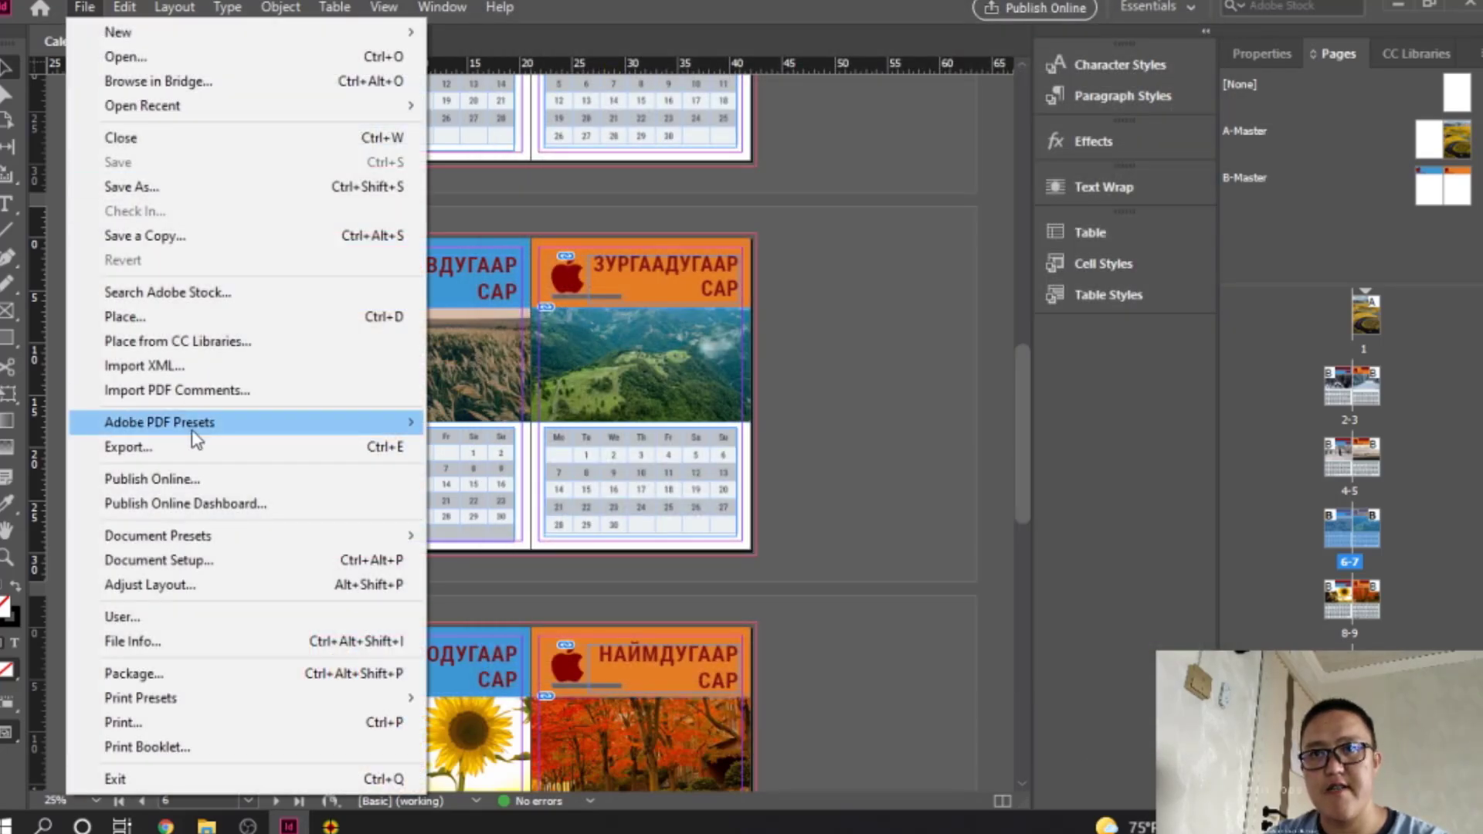
{"action": "mouse_move", "coordinate": [201, 424]}
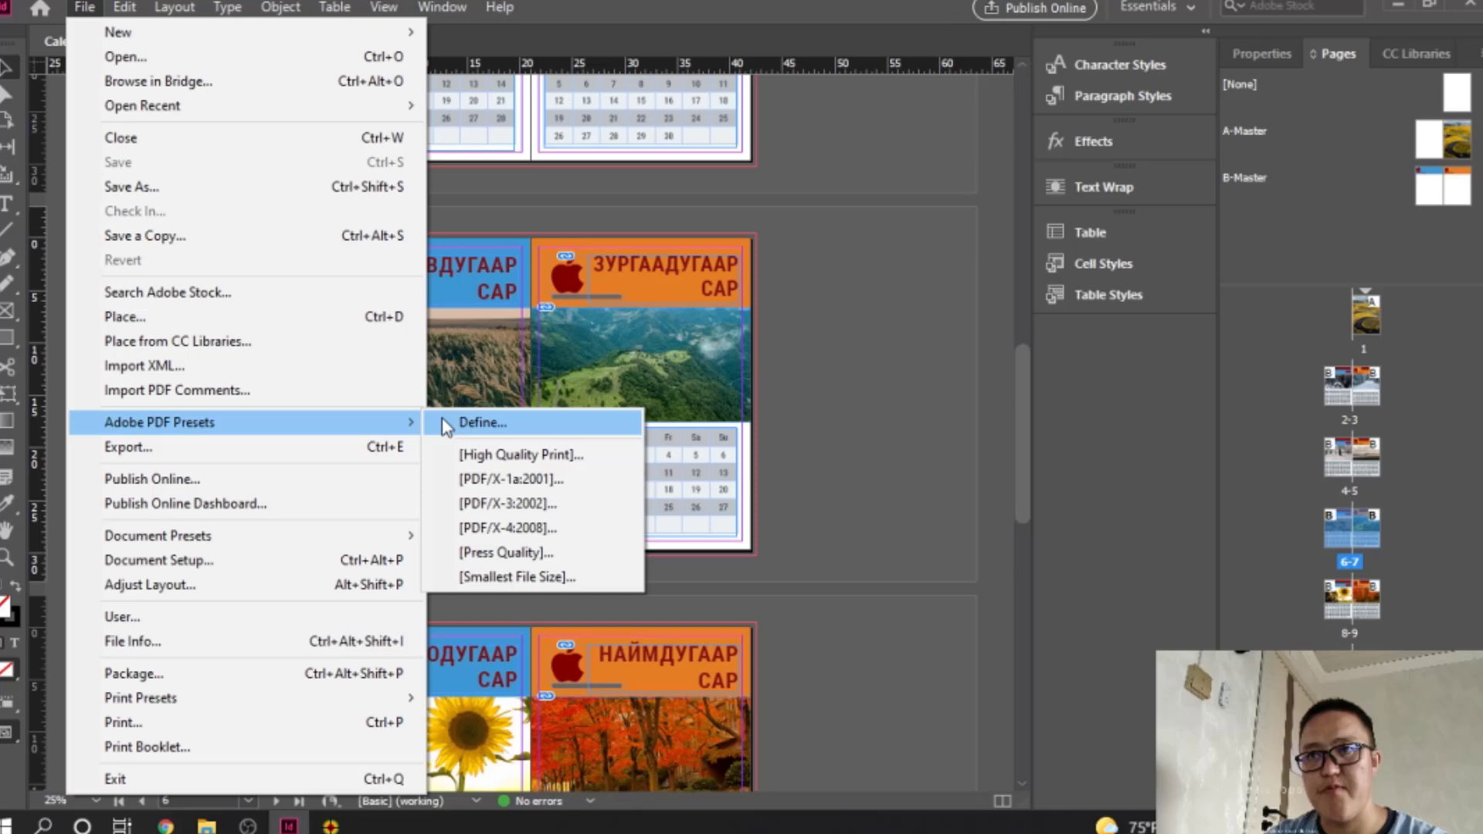
{"action": "left_click", "coordinate": [553, 456]}
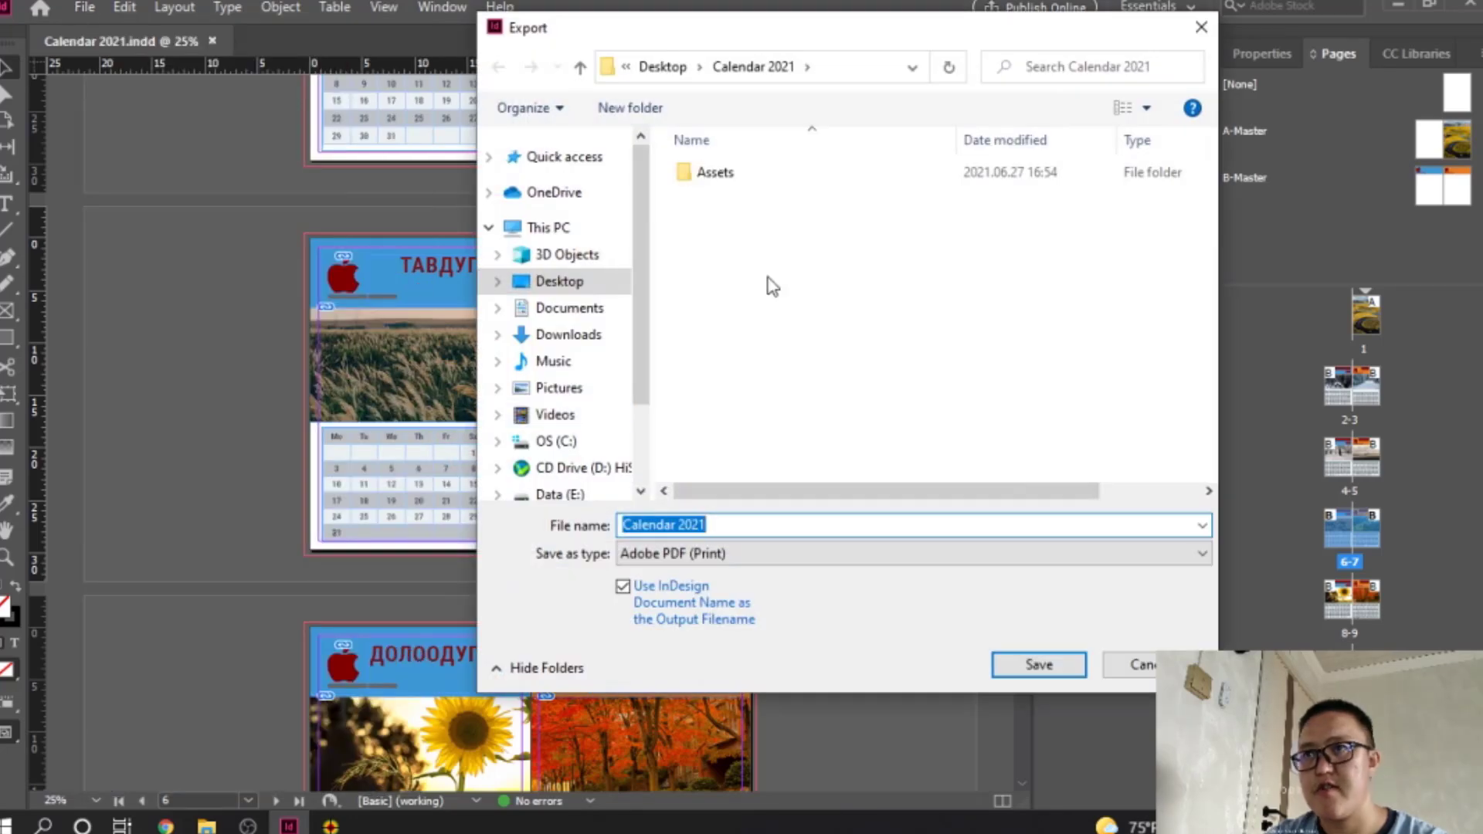
{"action": "left_click", "coordinate": [1035, 665]}
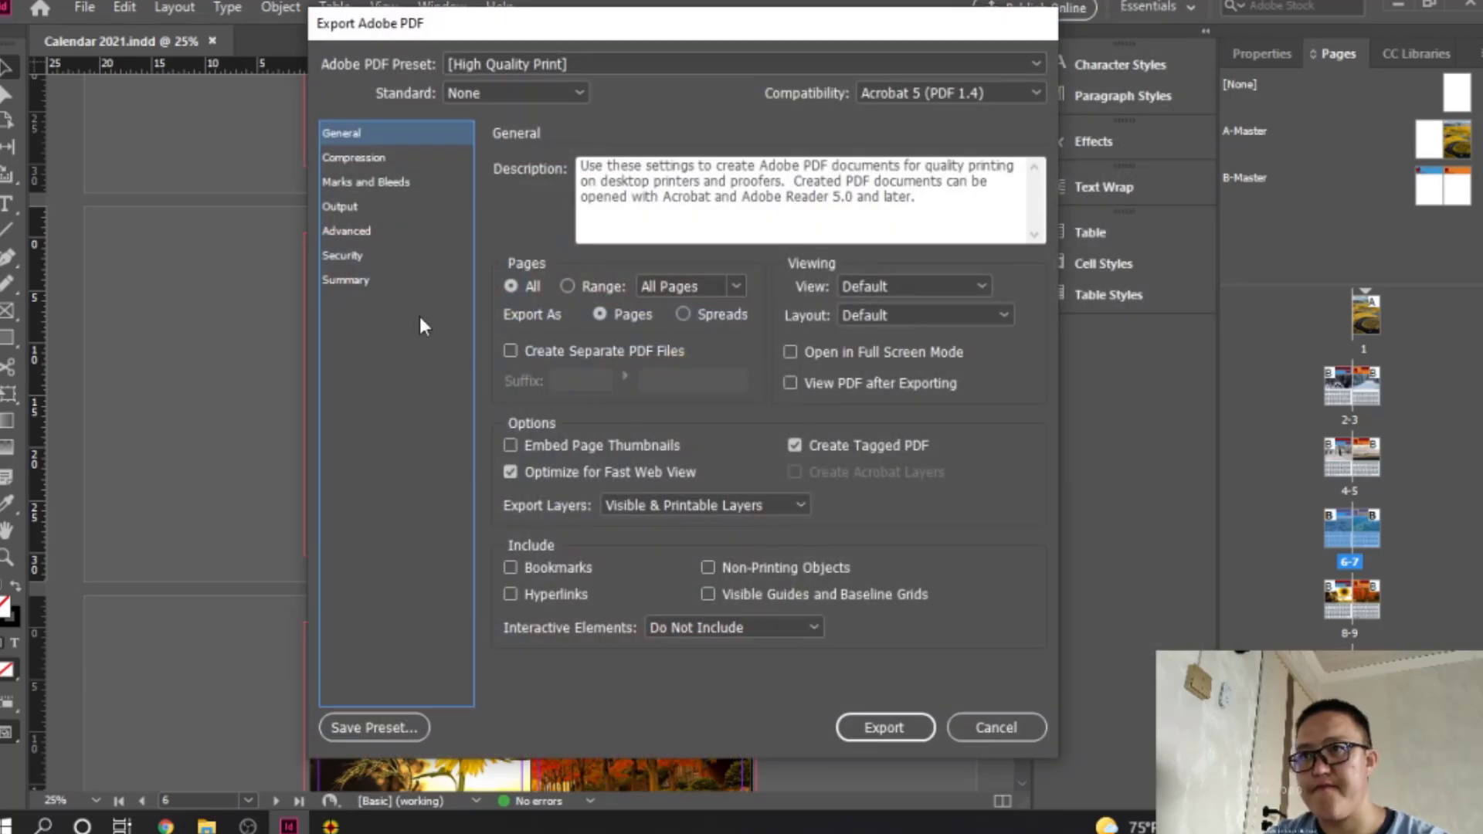
{"action": "left_click", "coordinate": [885, 726]}
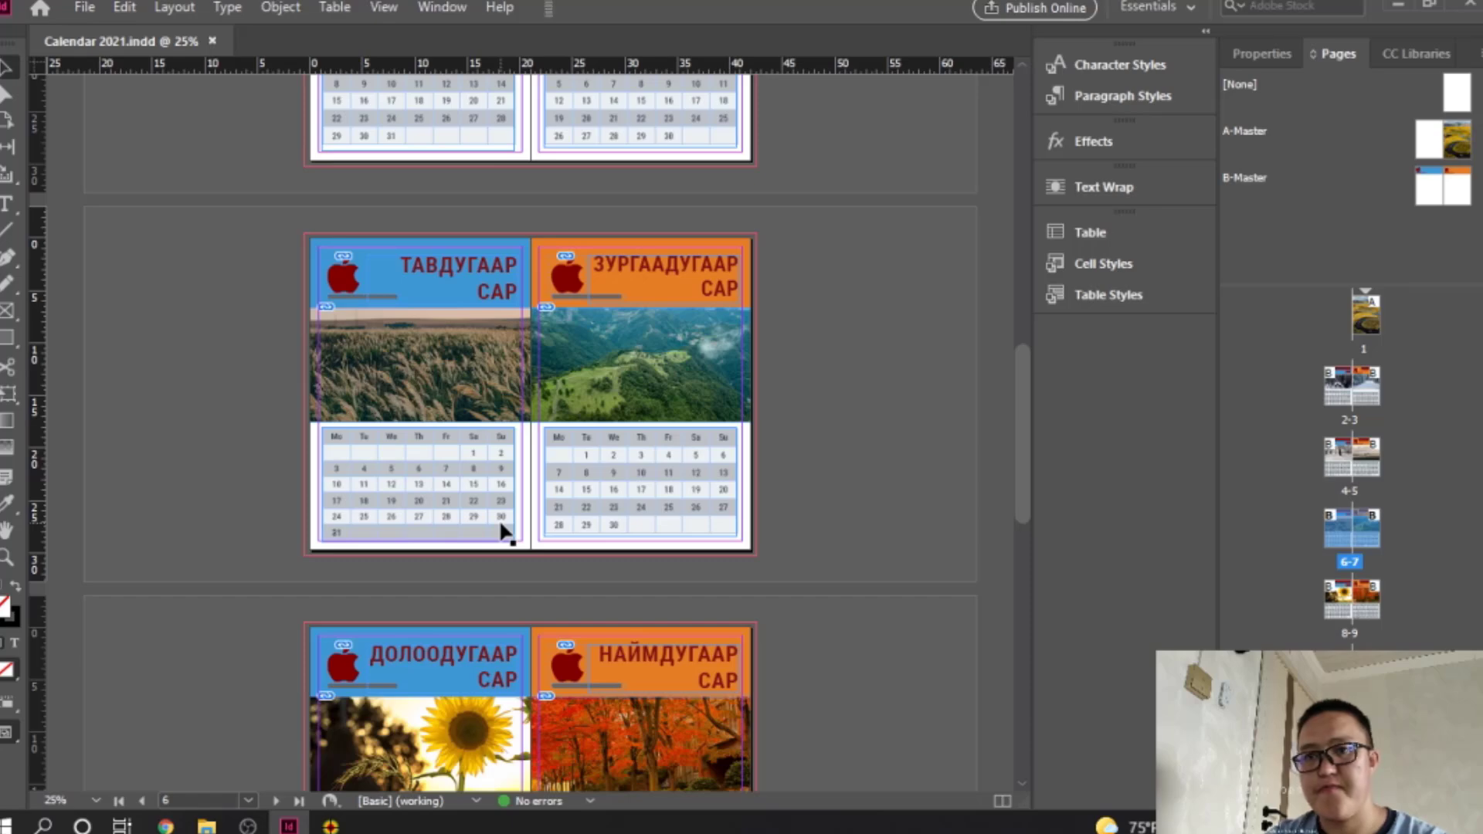
Step: In File Explorer, close the Tri Fold Brochure Assets window and go to the Calendar 2021 folder on the Desktop
{"action": "mouse_move", "coordinate": [207, 826]}
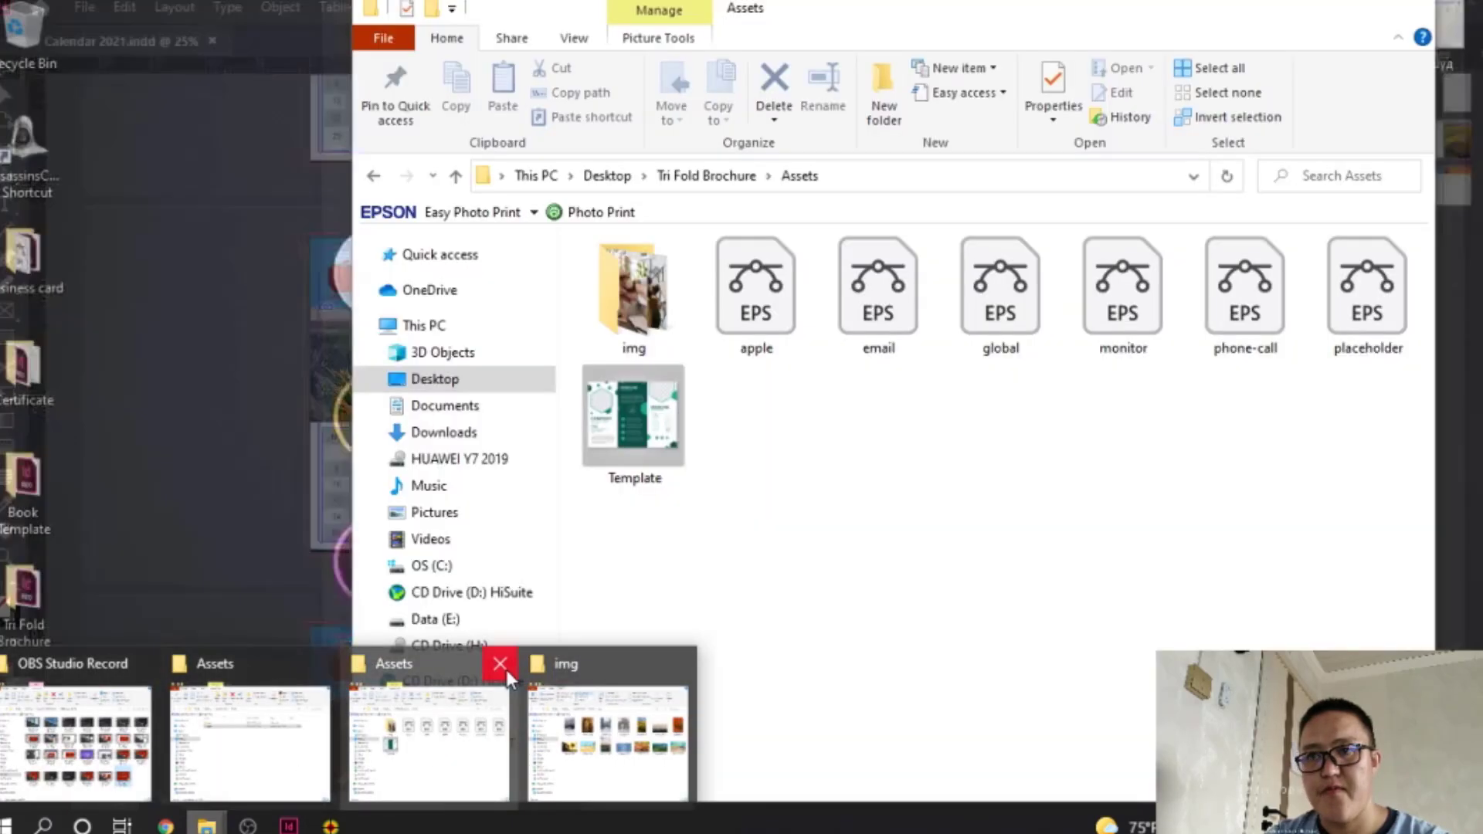
{"action": "left_click", "coordinate": [499, 664]}
{"action": "left_click", "coordinate": [249, 741]}
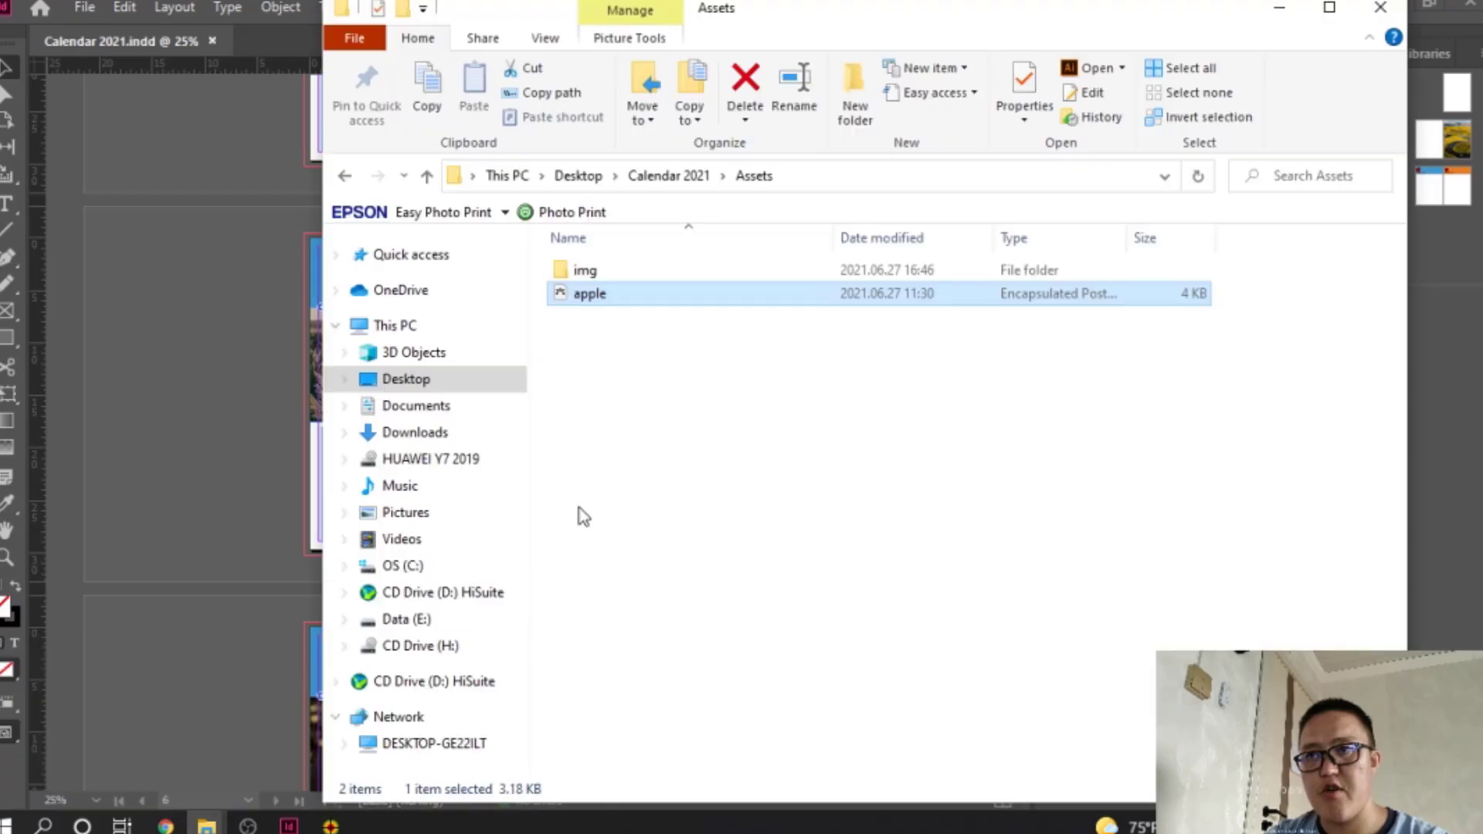
{"action": "left_click", "coordinate": [669, 177]}
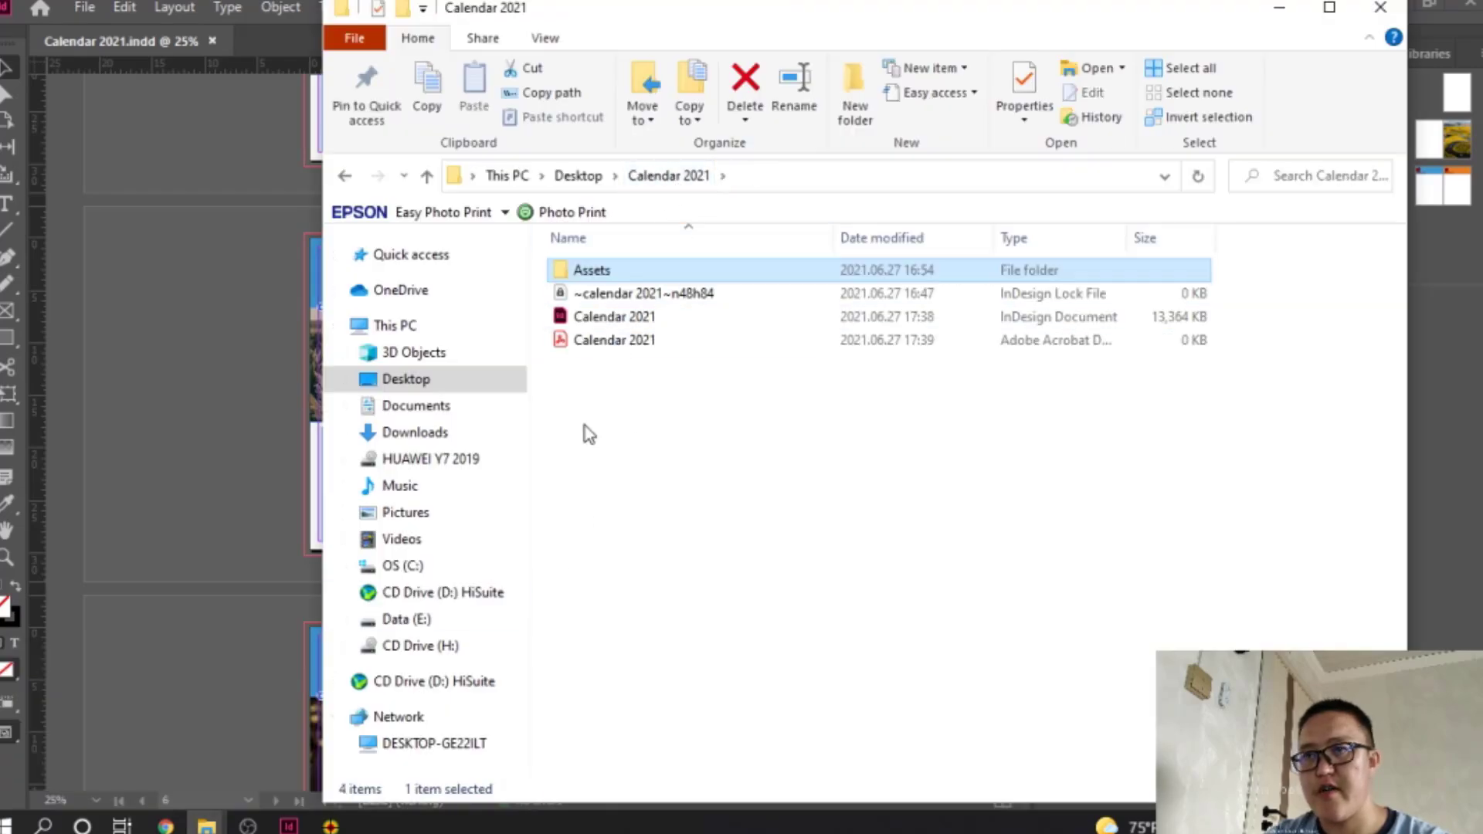
Step: Try to open the exported Calendar 2021 PDF in Acrobat Reader, then close the reader and return to InDesign
{"action": "double_click", "coordinate": [613, 341]}
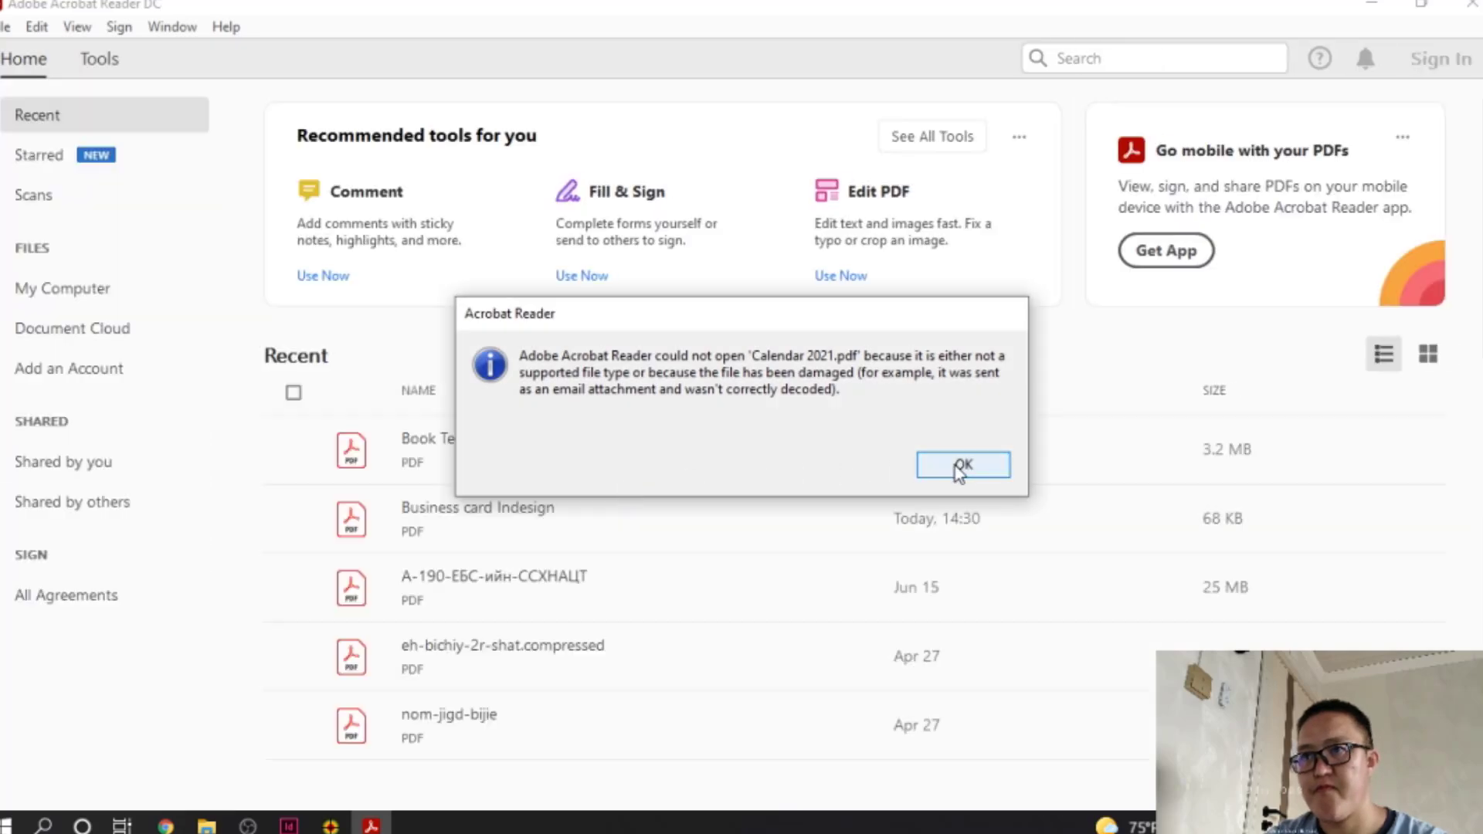
{"action": "left_click", "coordinate": [965, 465]}
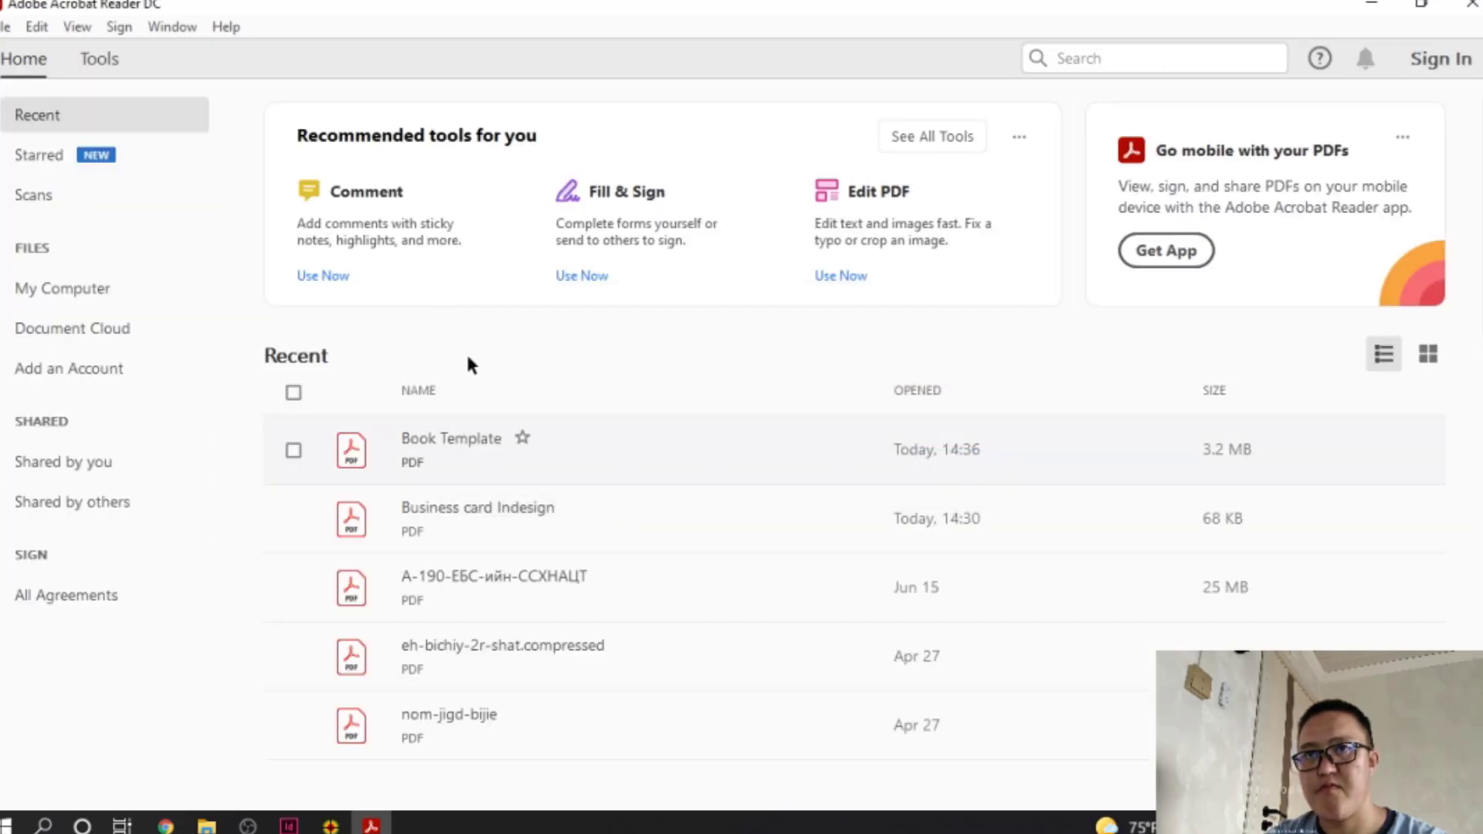
{"action": "left_click", "coordinate": [1472, 6]}
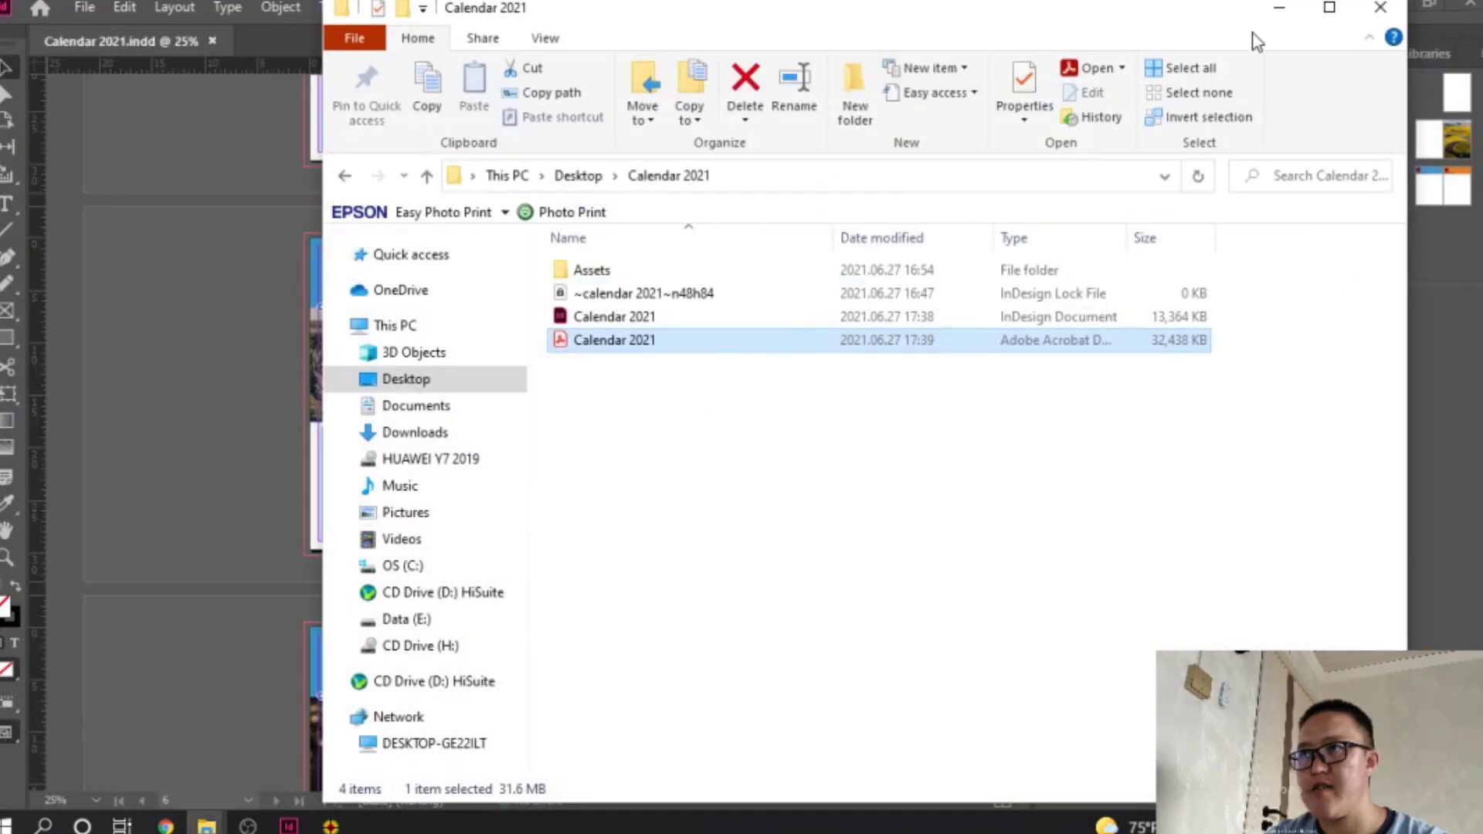
{"action": "left_click", "coordinate": [1279, 10]}
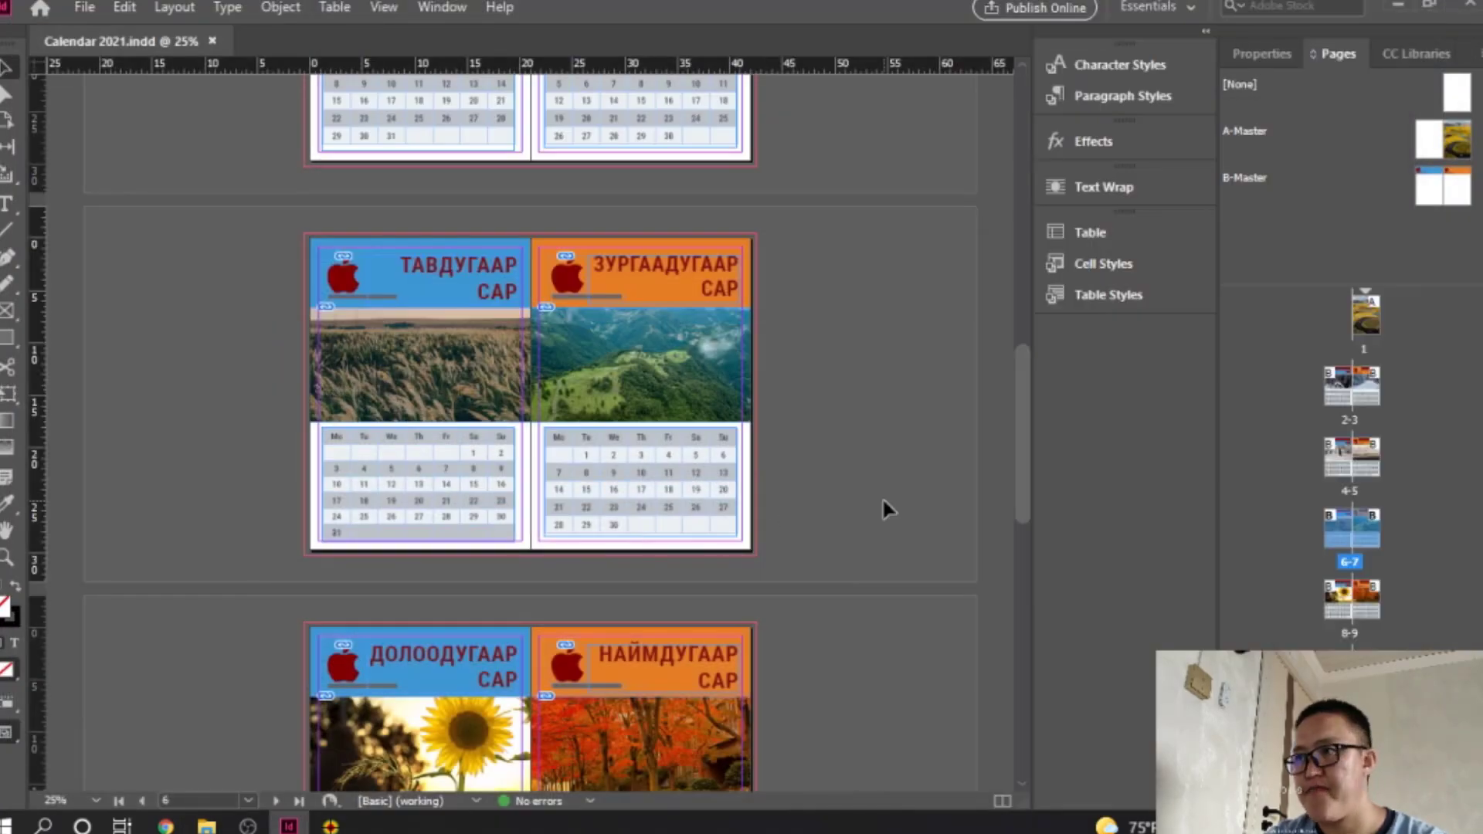
Step: Zoom in on spread 6-7 and examine the May and June date tables up close
{"action": "double_click", "coordinate": [1338, 531]}
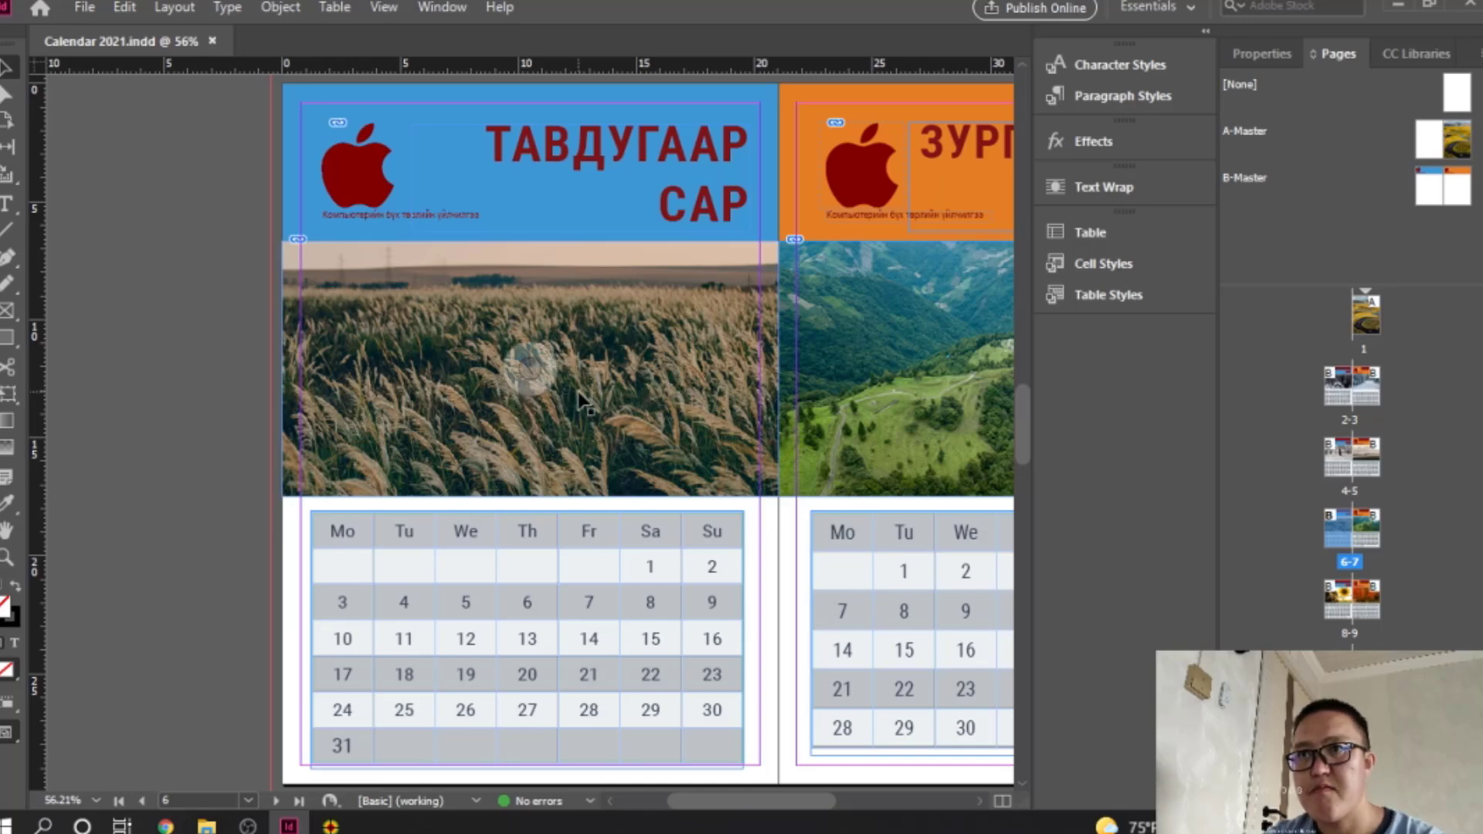
{"action": "left_click_drag", "start_coordinate": [821, 370], "coordinate": [529, 344]}
{"action": "left_click", "coordinate": [829, 541]}
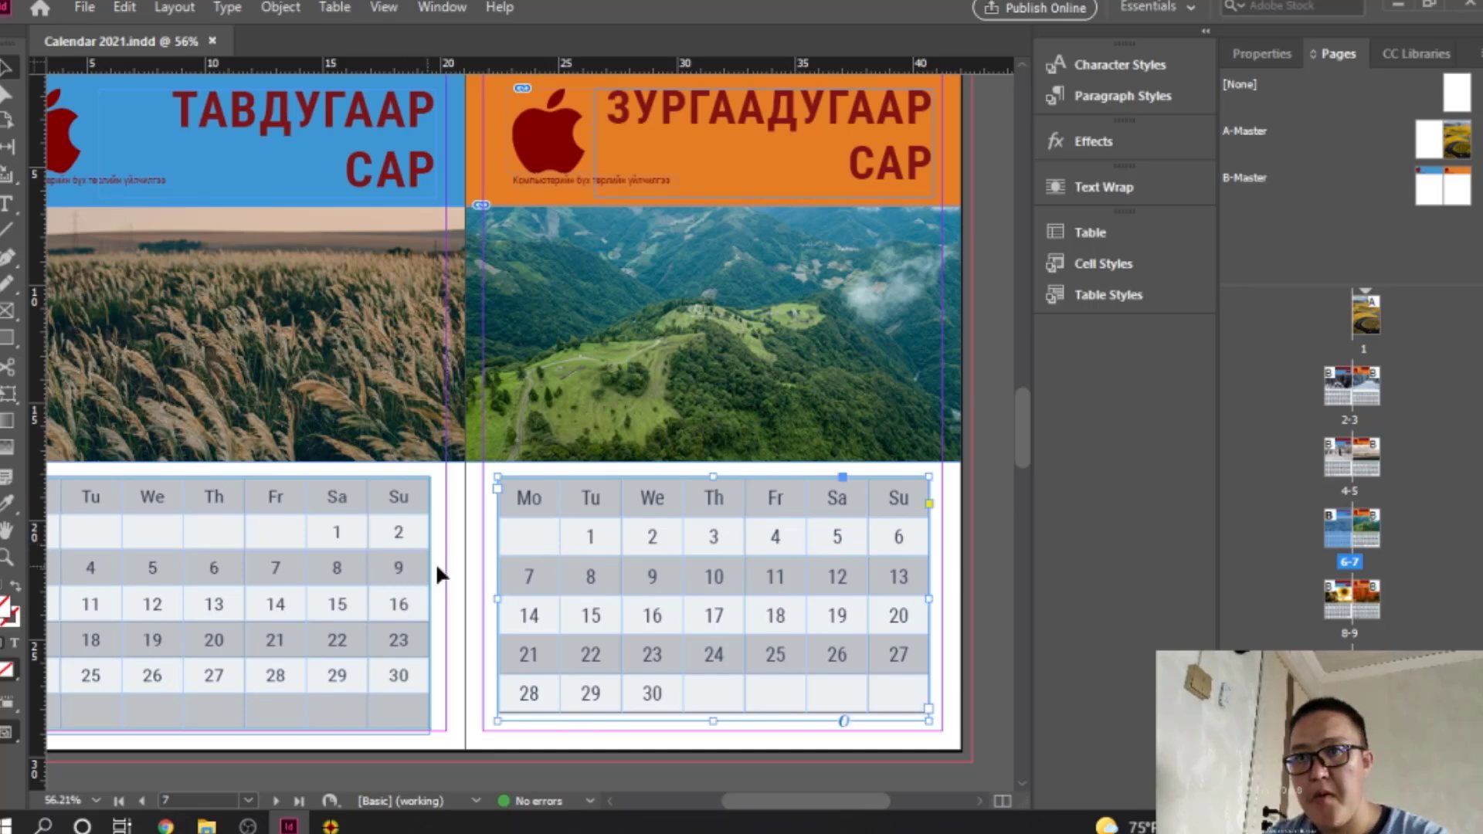
{"action": "left_click_drag", "start_coordinate": [582, 562], "coordinate": [686, 487]}
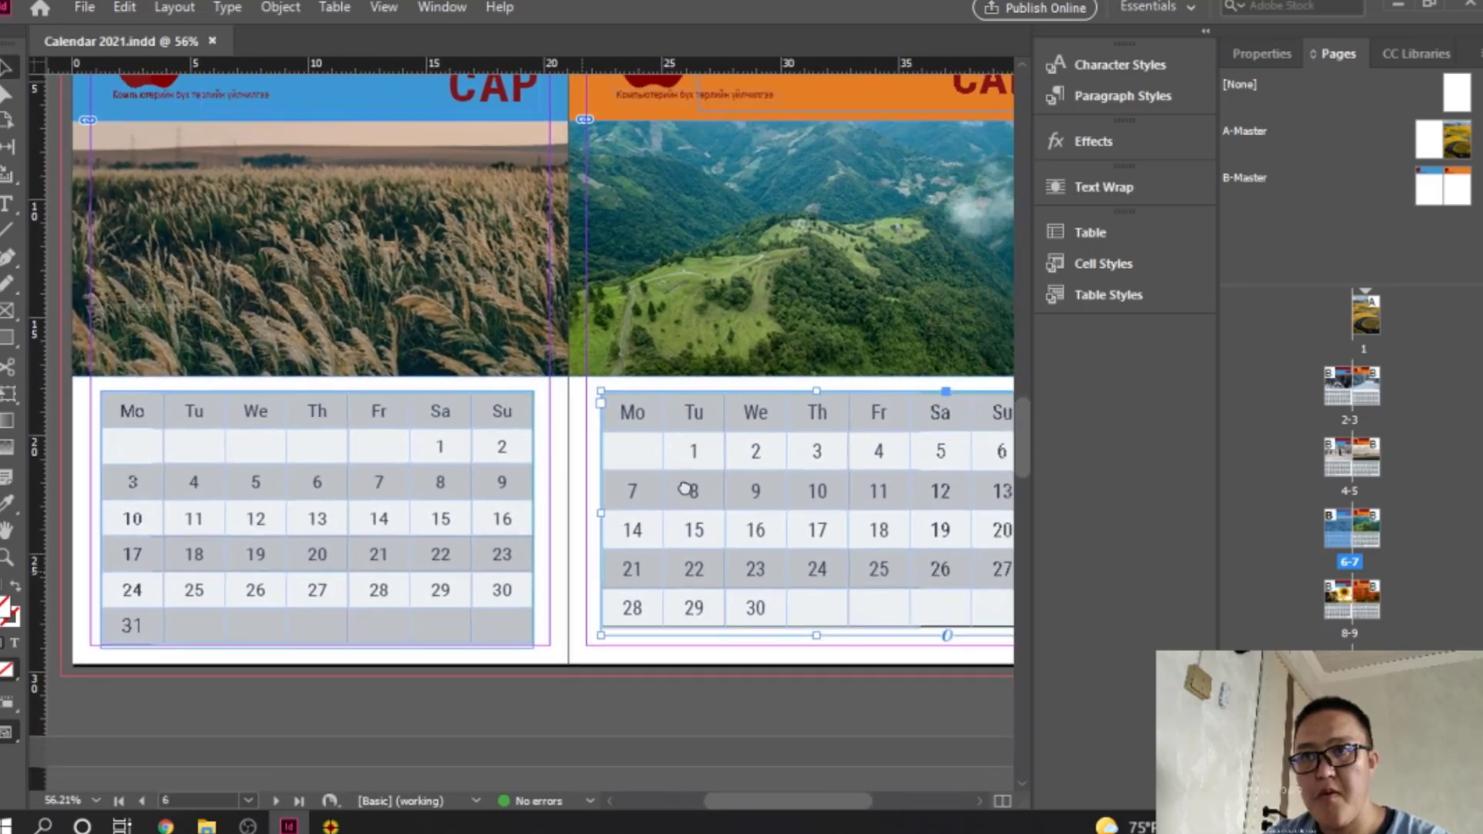
{"action": "left_click", "coordinate": [319, 503]}
{"action": "left_click", "coordinate": [665, 490]}
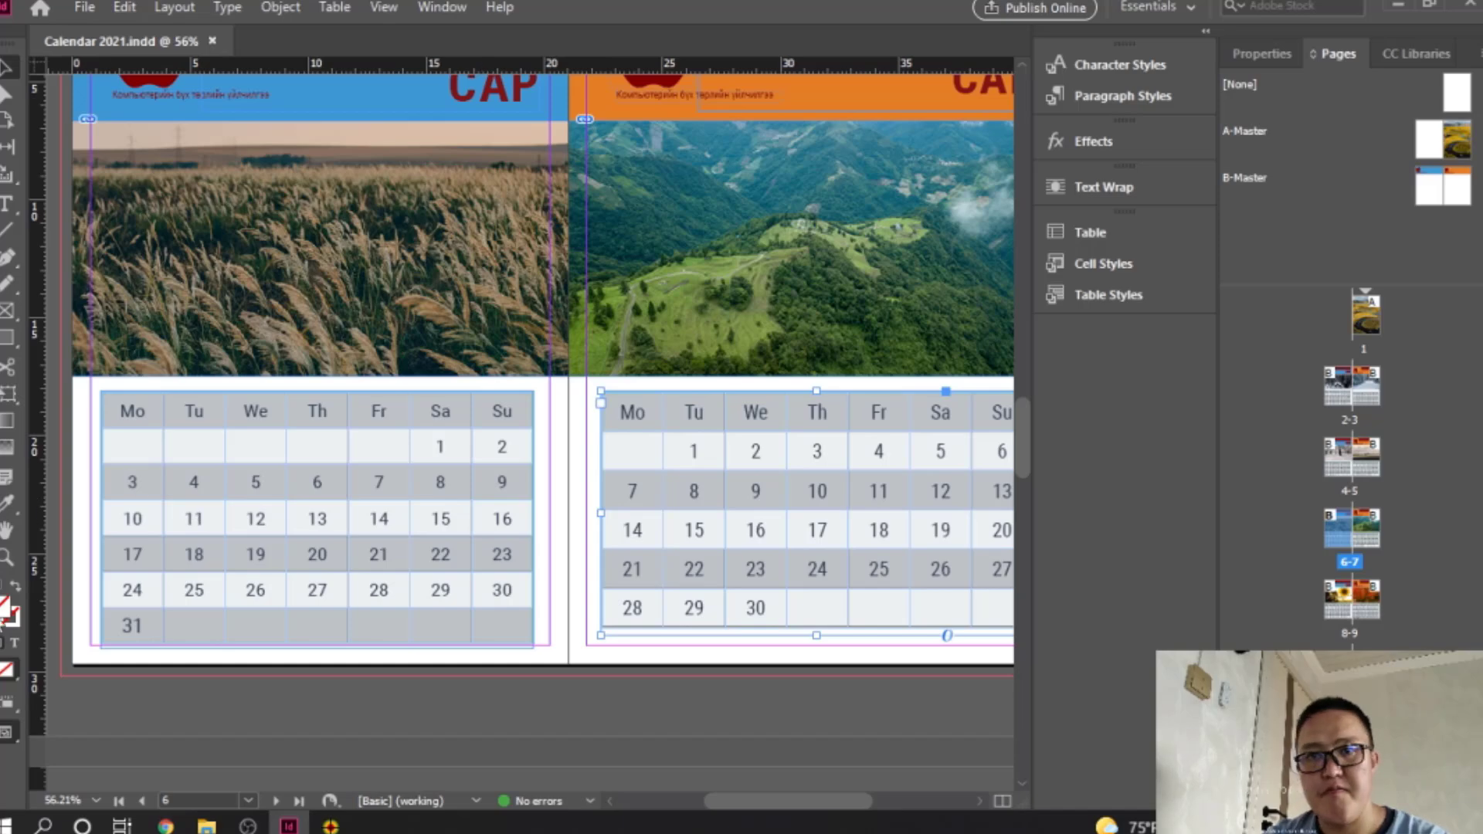
Step: Switch the screen mode to Preview and check the date tables across the month spreads at the closer zoom
{"action": "left_click_drag", "start_coordinate": [11, 729], "coordinate": [81, 605]}
{"action": "scroll", "coordinate": [636, 524], "scroll_direction": "up", "scroll_amount": 1}
{"action": "scroll", "coordinate": [636, 524], "scroll_direction": "up", "scroll_amount": 3}
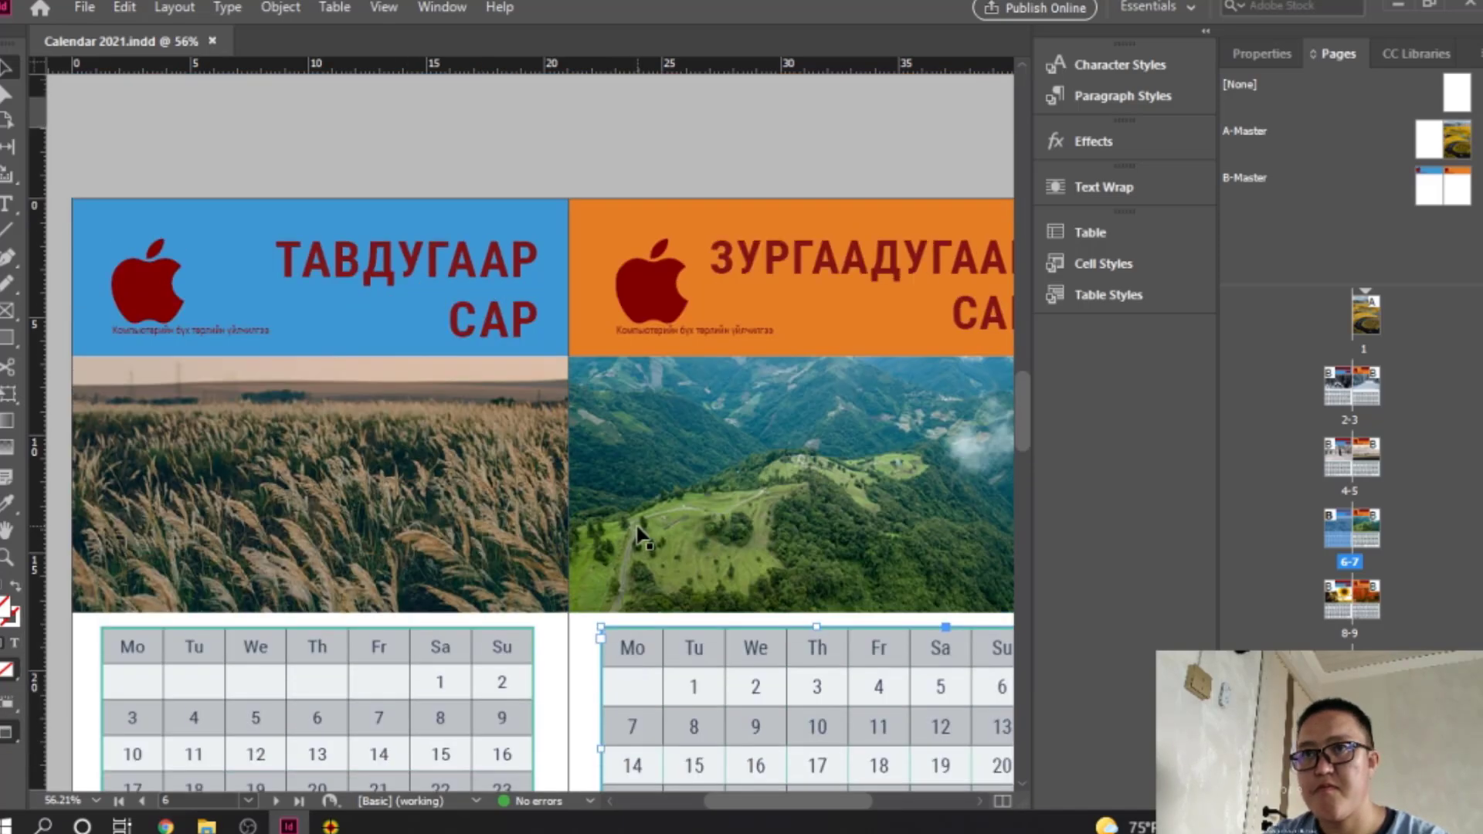
{"action": "scroll", "coordinate": [638, 530], "scroll_direction": "down", "scroll_amount": 20}
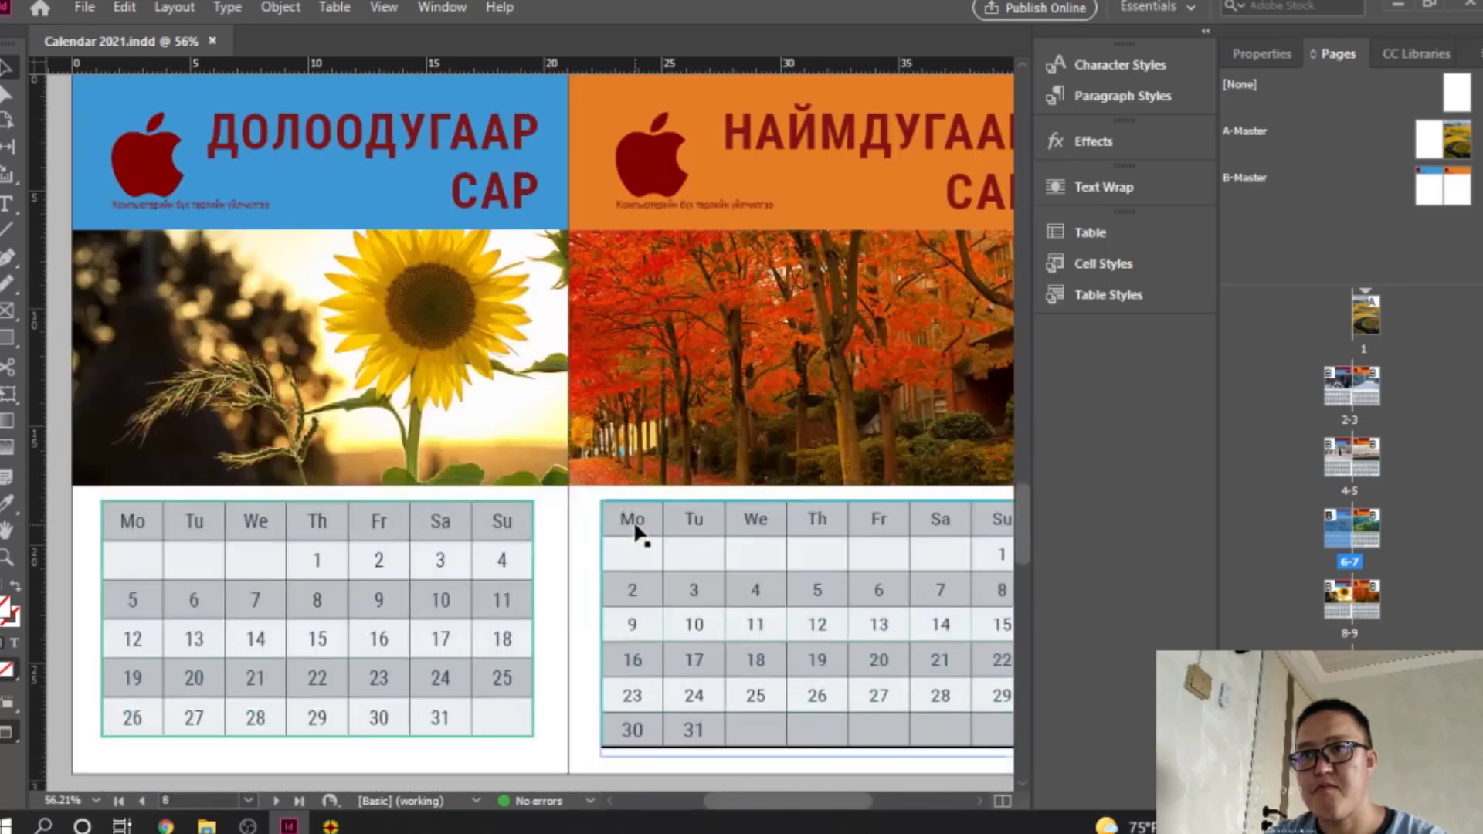
{"action": "scroll", "coordinate": [627, 529], "scroll_direction": "down", "scroll_amount": 18}
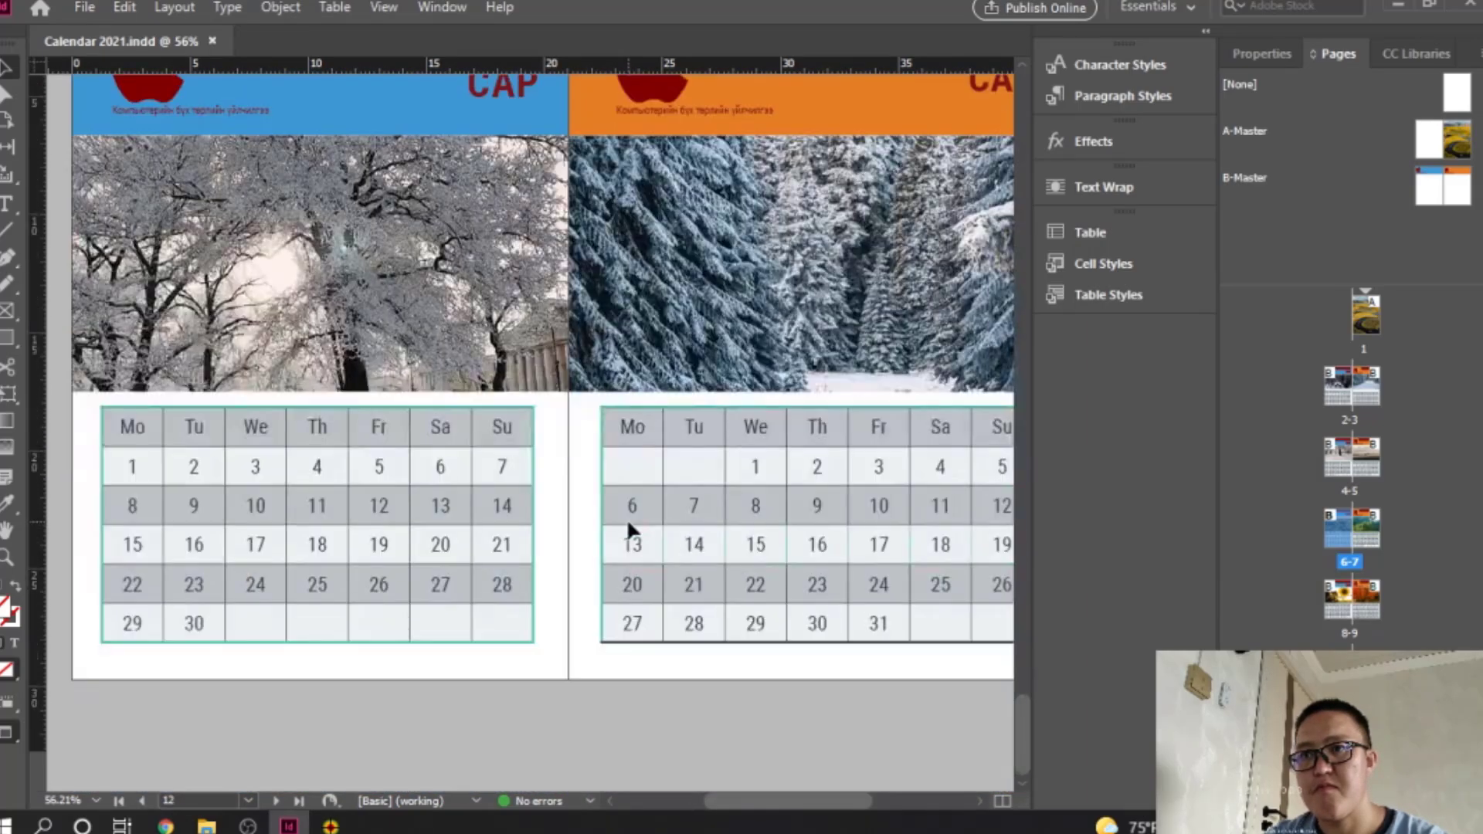
{"action": "scroll", "coordinate": [630, 529], "scroll_direction": "up", "scroll_amount": 20}
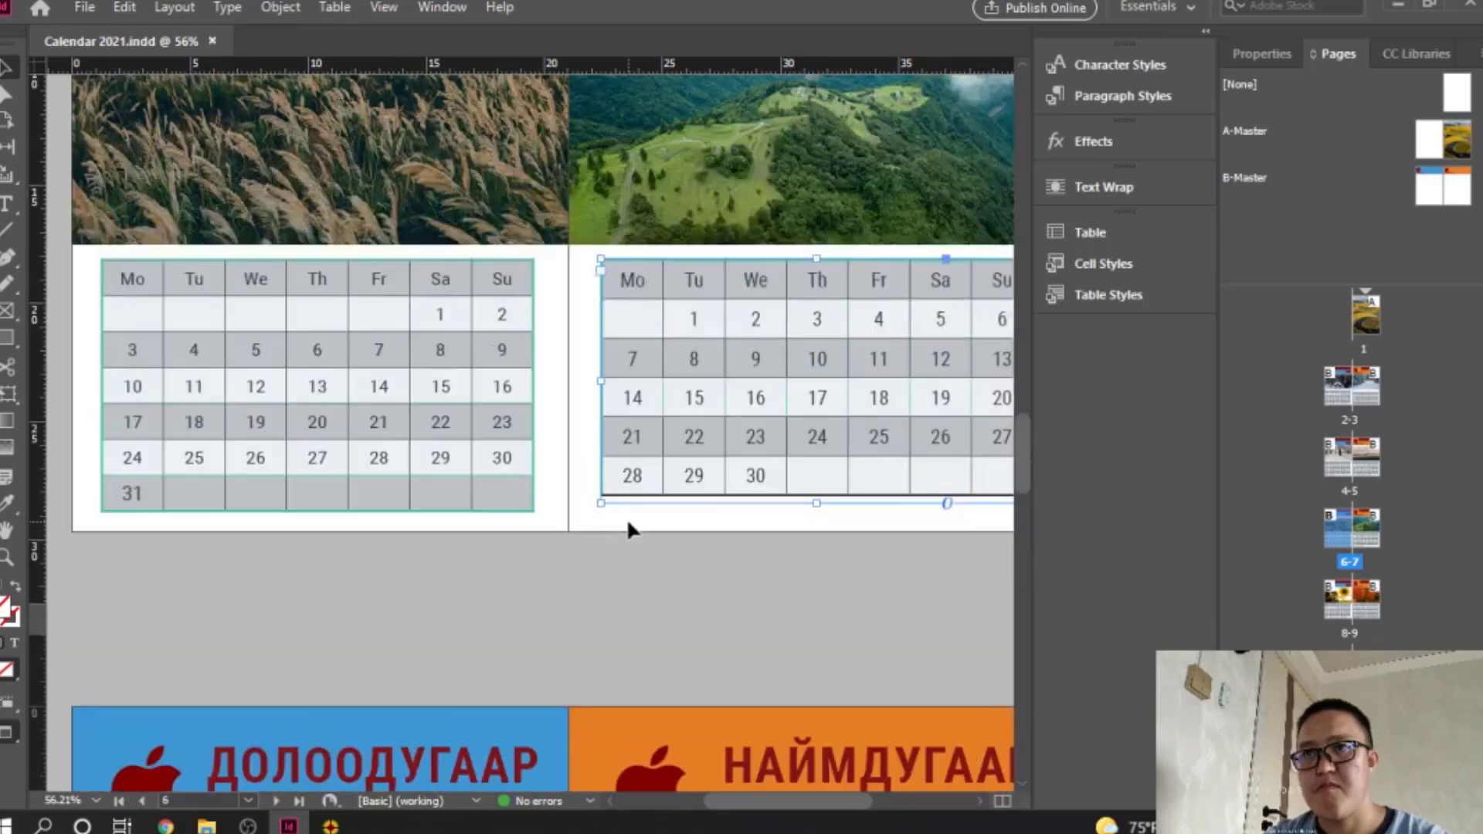
{"action": "scroll", "coordinate": [628, 528], "scroll_direction": "up", "scroll_amount": 20}
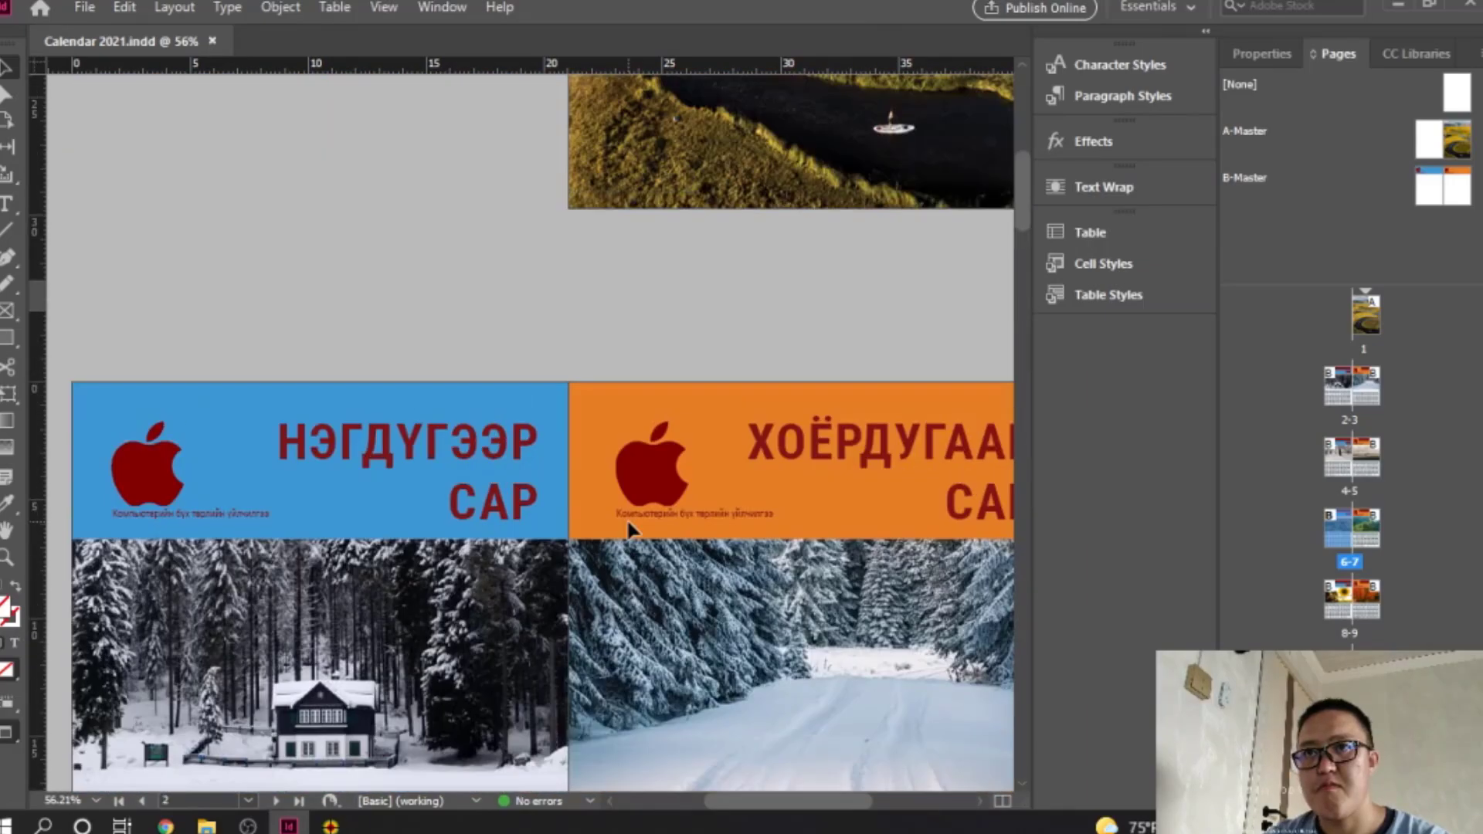
{"action": "scroll", "coordinate": [627, 525], "scroll_direction": "down", "scroll_amount": 10}
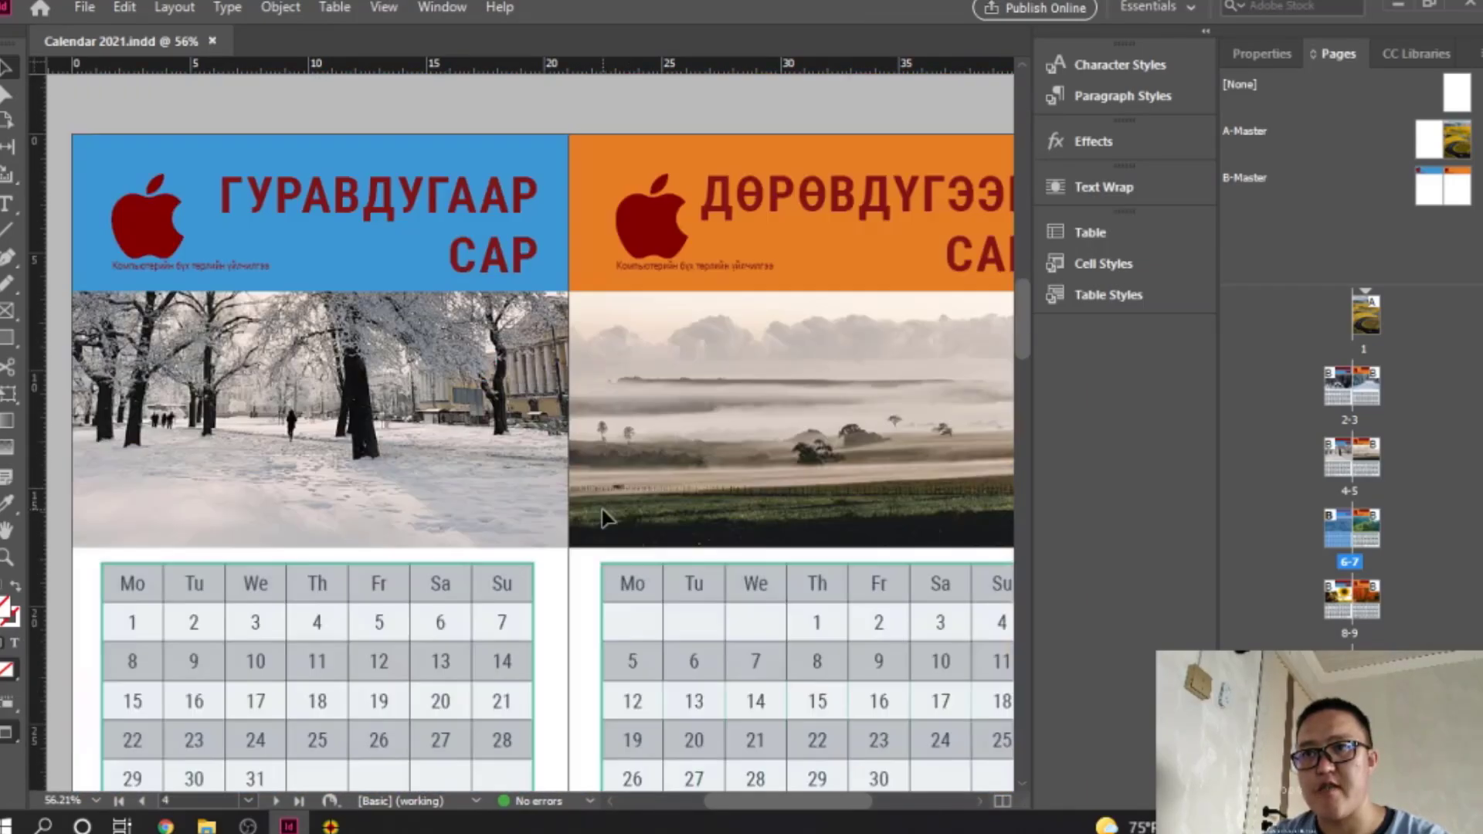
{"action": "scroll", "coordinate": [601, 506], "scroll_direction": "down", "scroll_amount": 6}
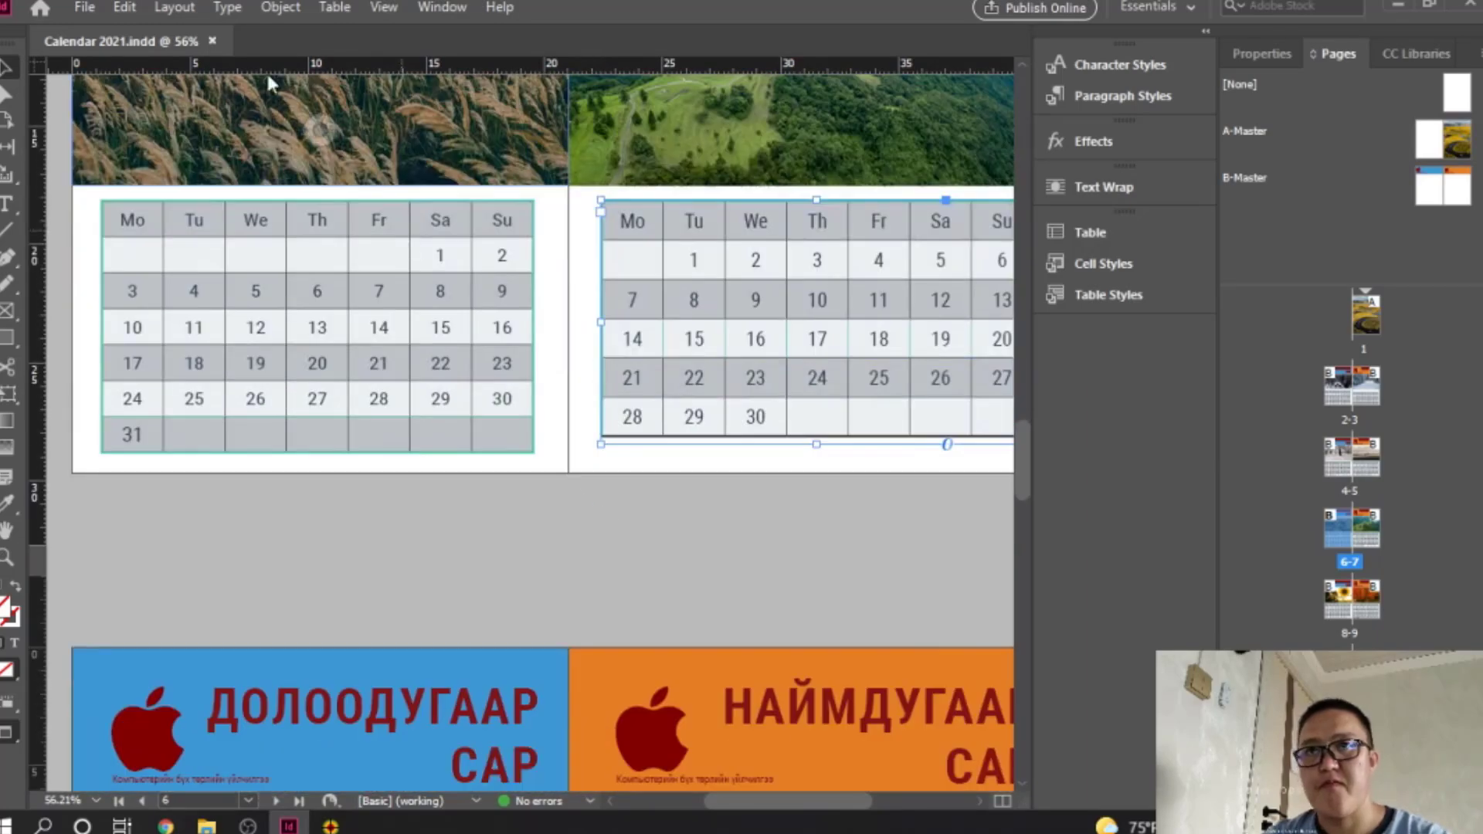
Step: Start exporting the document as Adobe PDF (Print) and permanently delete the old Calendar 2021 PDF from the destination folder
{"action": "left_click", "coordinate": [85, 8]}
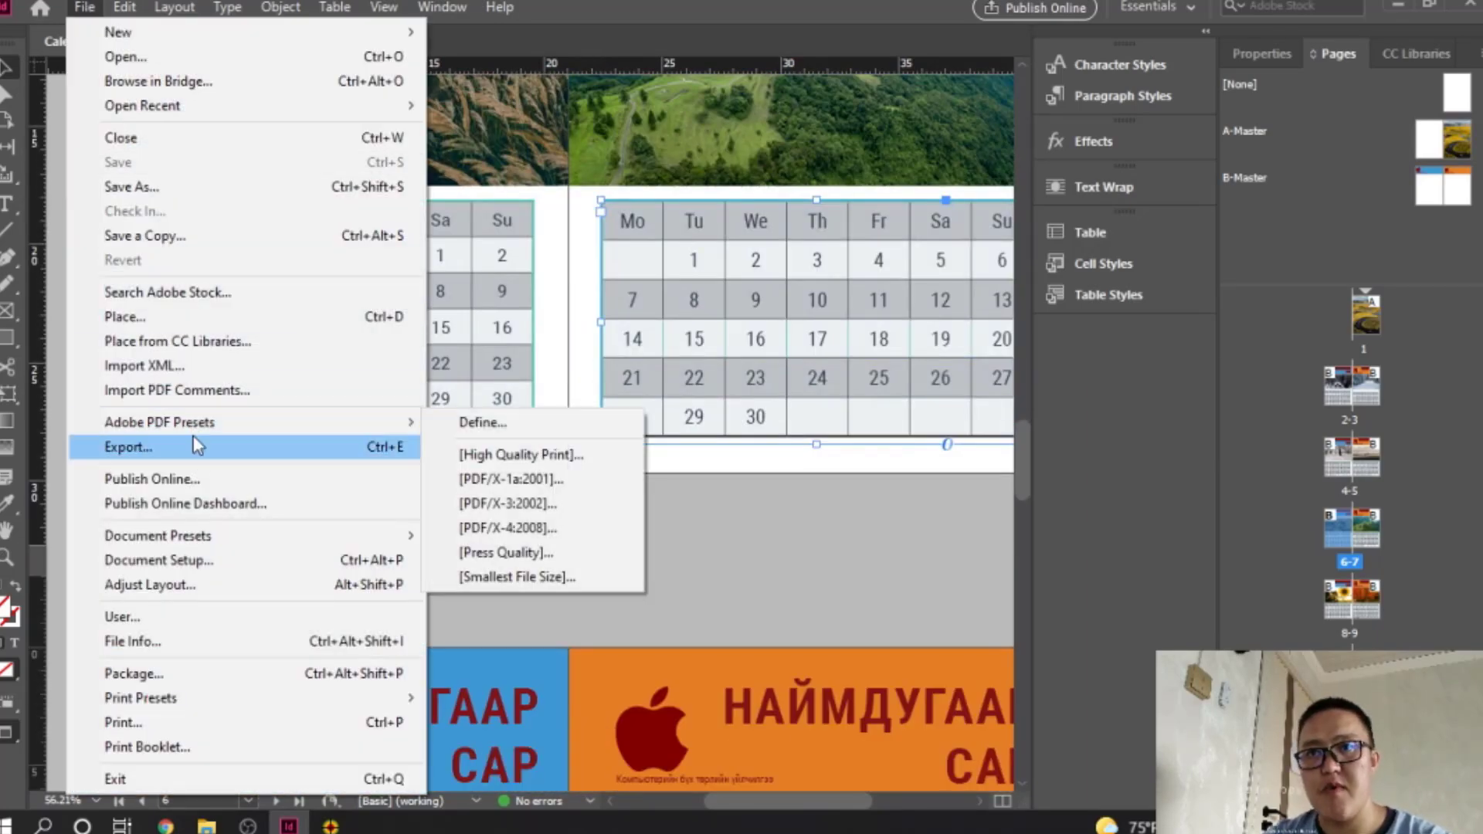
{"action": "left_click", "coordinate": [193, 445]}
{"action": "left_click", "coordinate": [758, 555]}
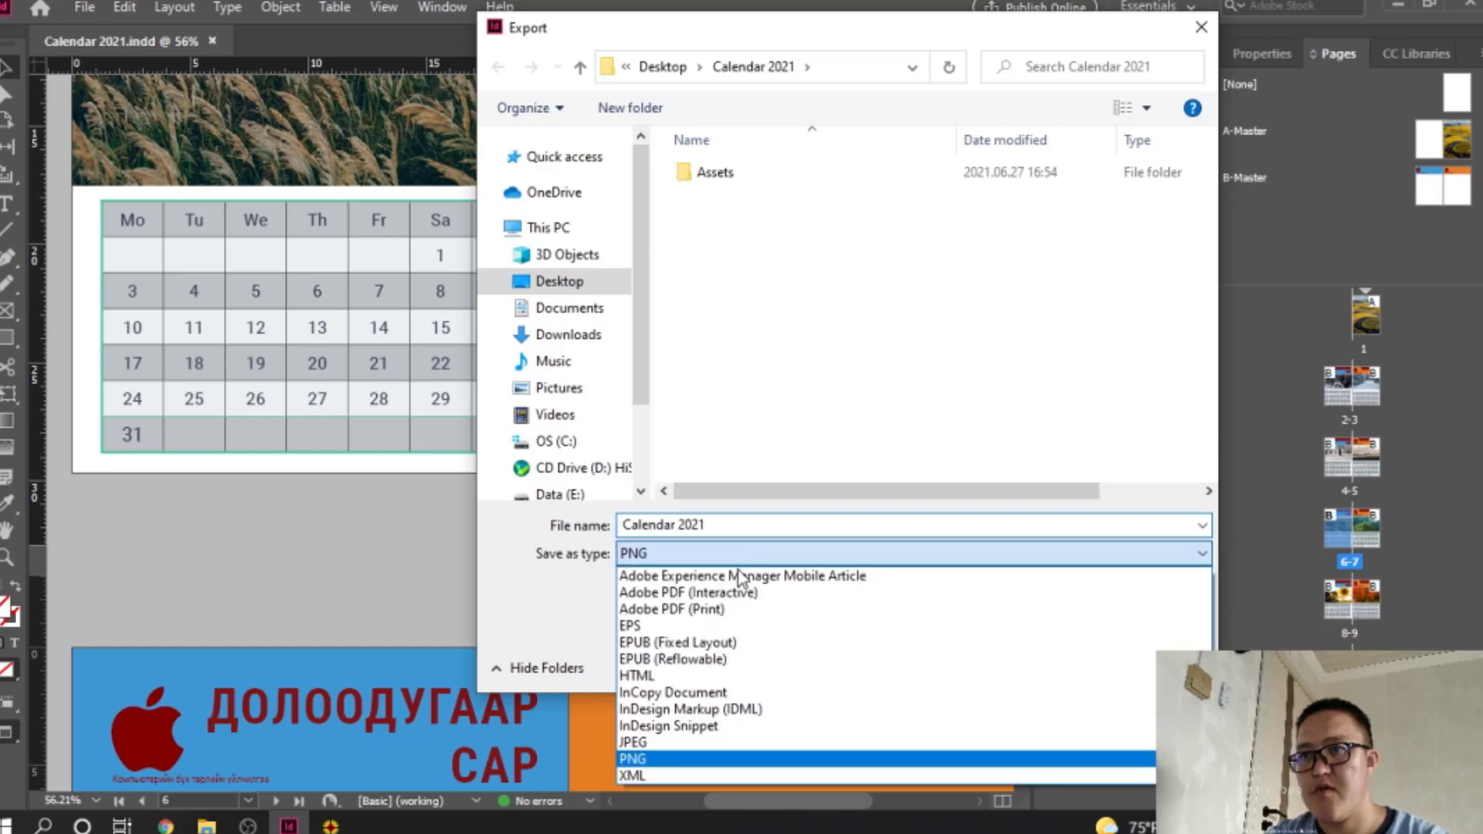
{"action": "left_click", "coordinate": [748, 610]}
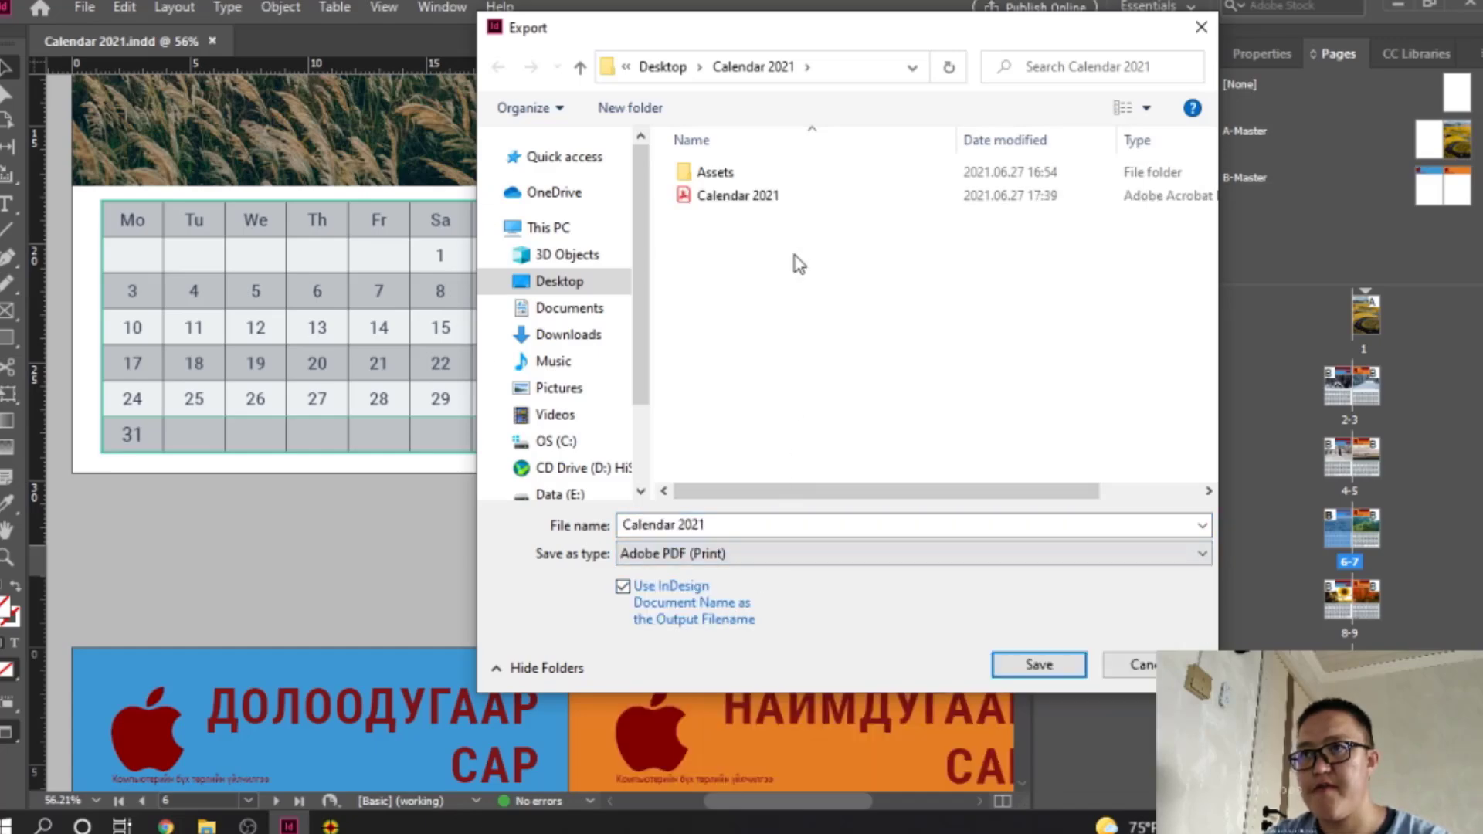
{"action": "left_click", "coordinate": [797, 203]}
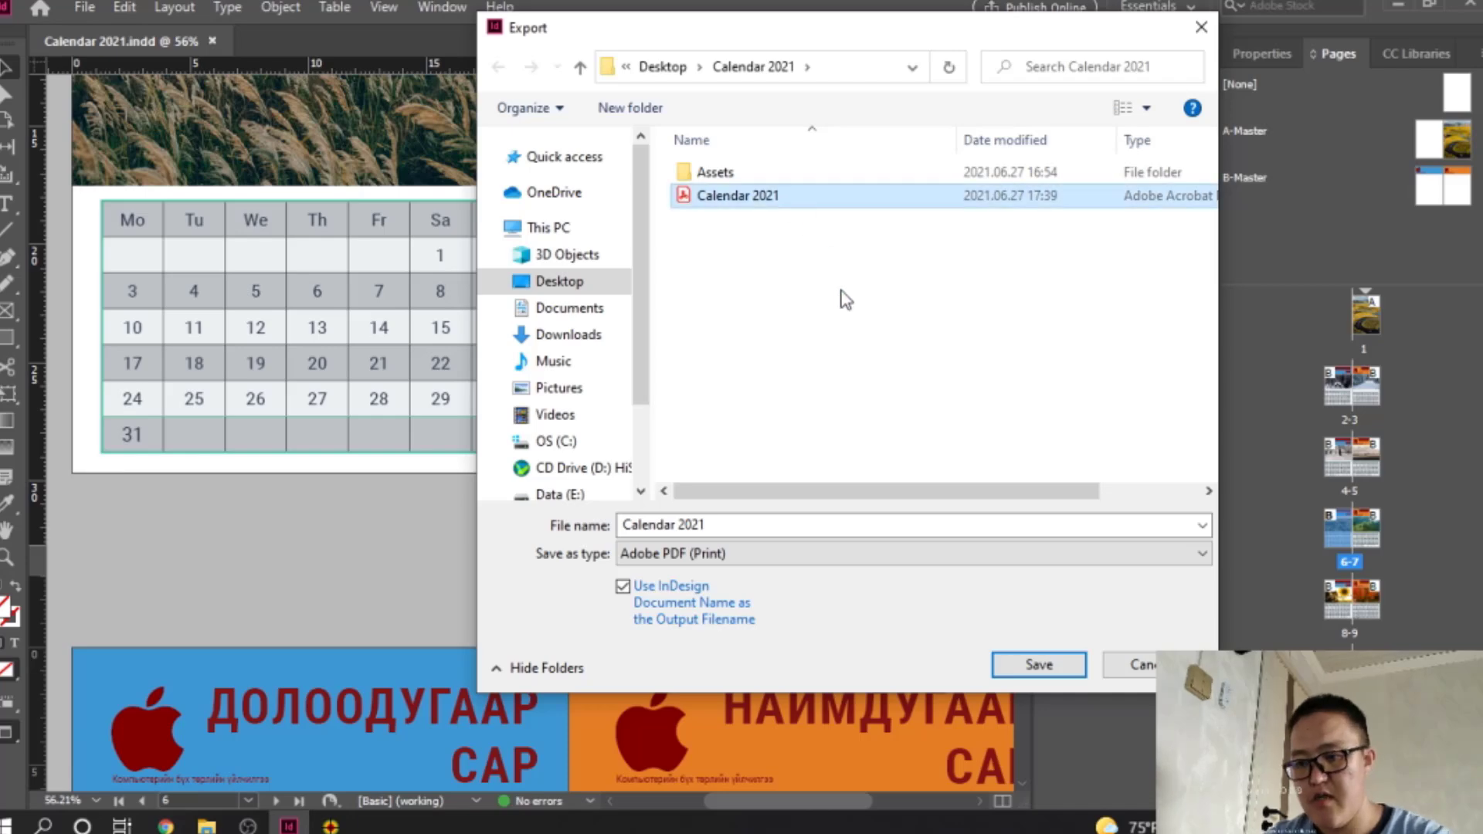
{"action": "key", "text": "shift+Delete"}
{"action": "key", "text": "Return"}
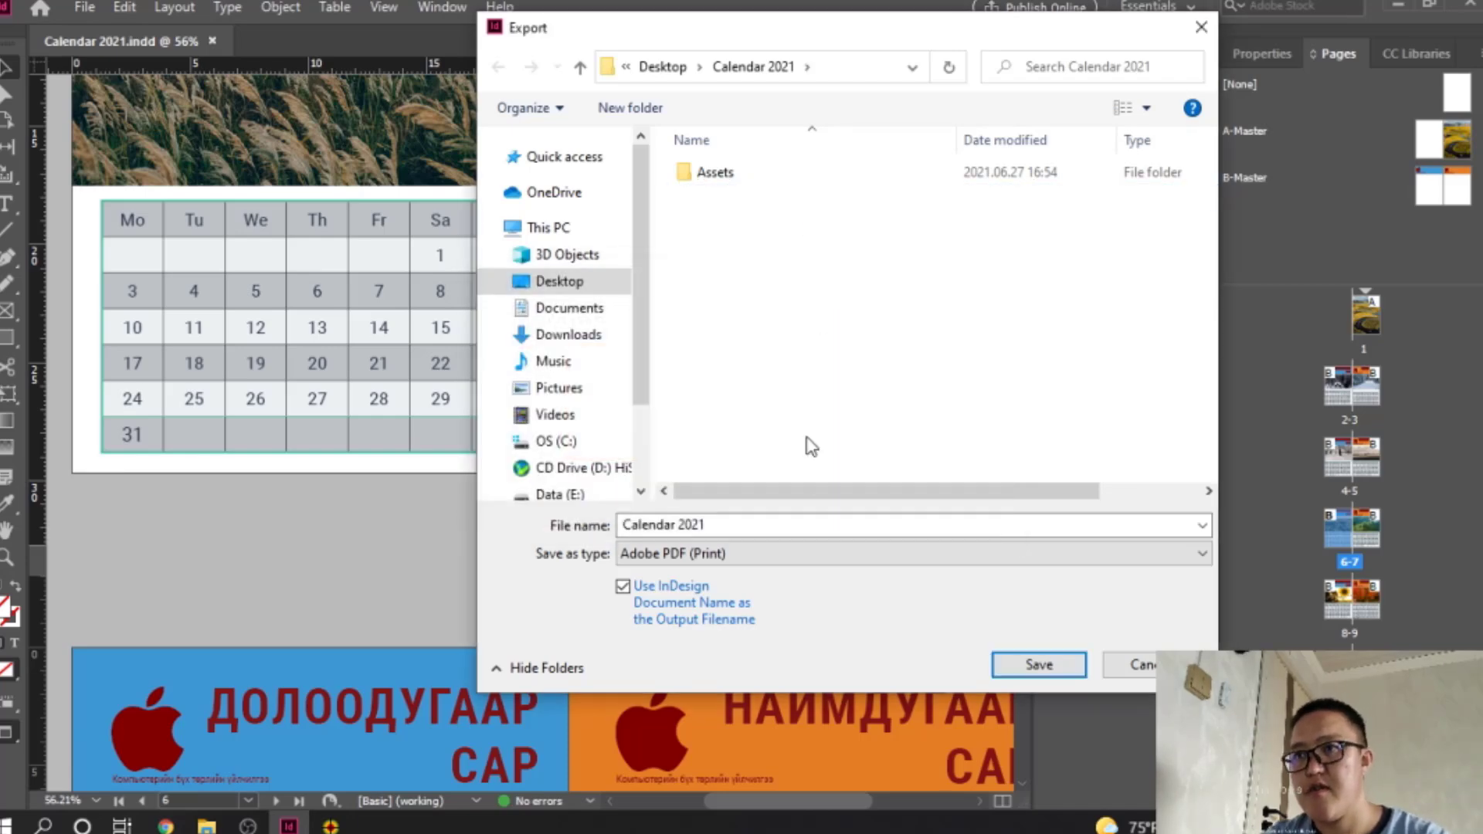
{"action": "left_click", "coordinate": [1037, 665]}
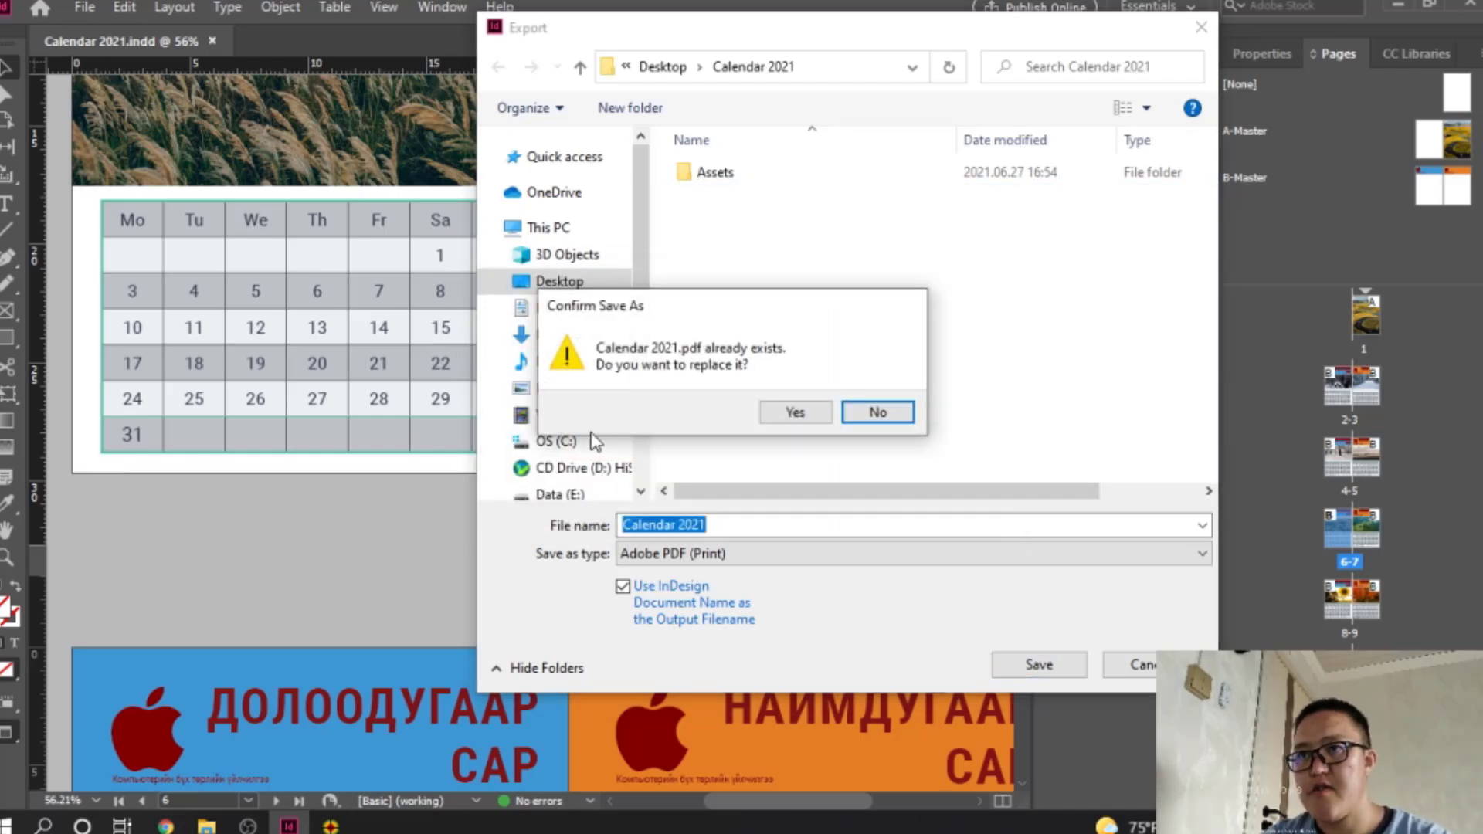
{"action": "left_click", "coordinate": [877, 412]}
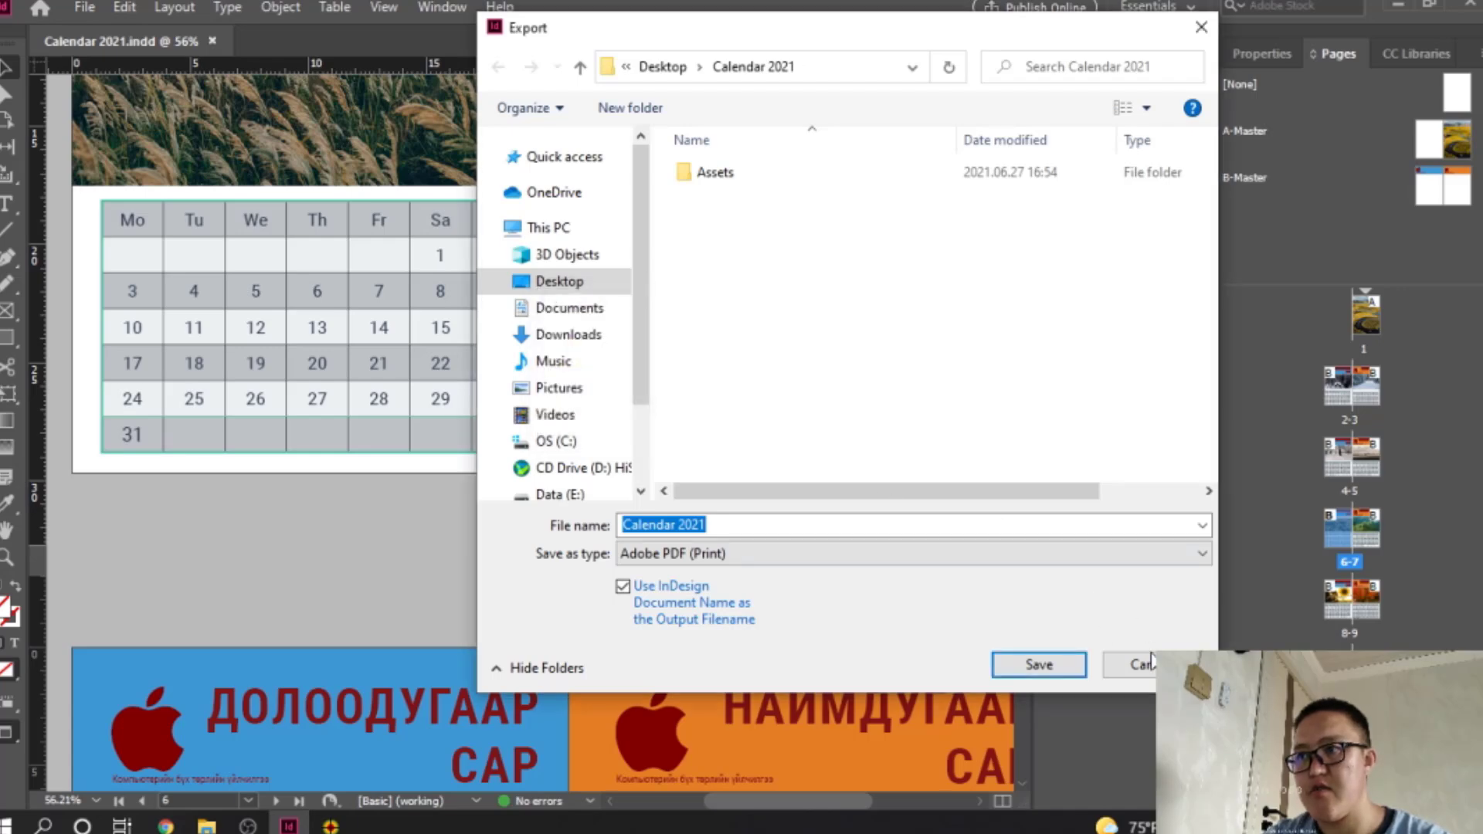
{"action": "left_click", "coordinate": [1130, 665]}
Step: Export all pages as an Adobe PDF (Print) file named Calendar 2021 with the High Quality Print preset
{"action": "left_click", "coordinate": [85, 9]}
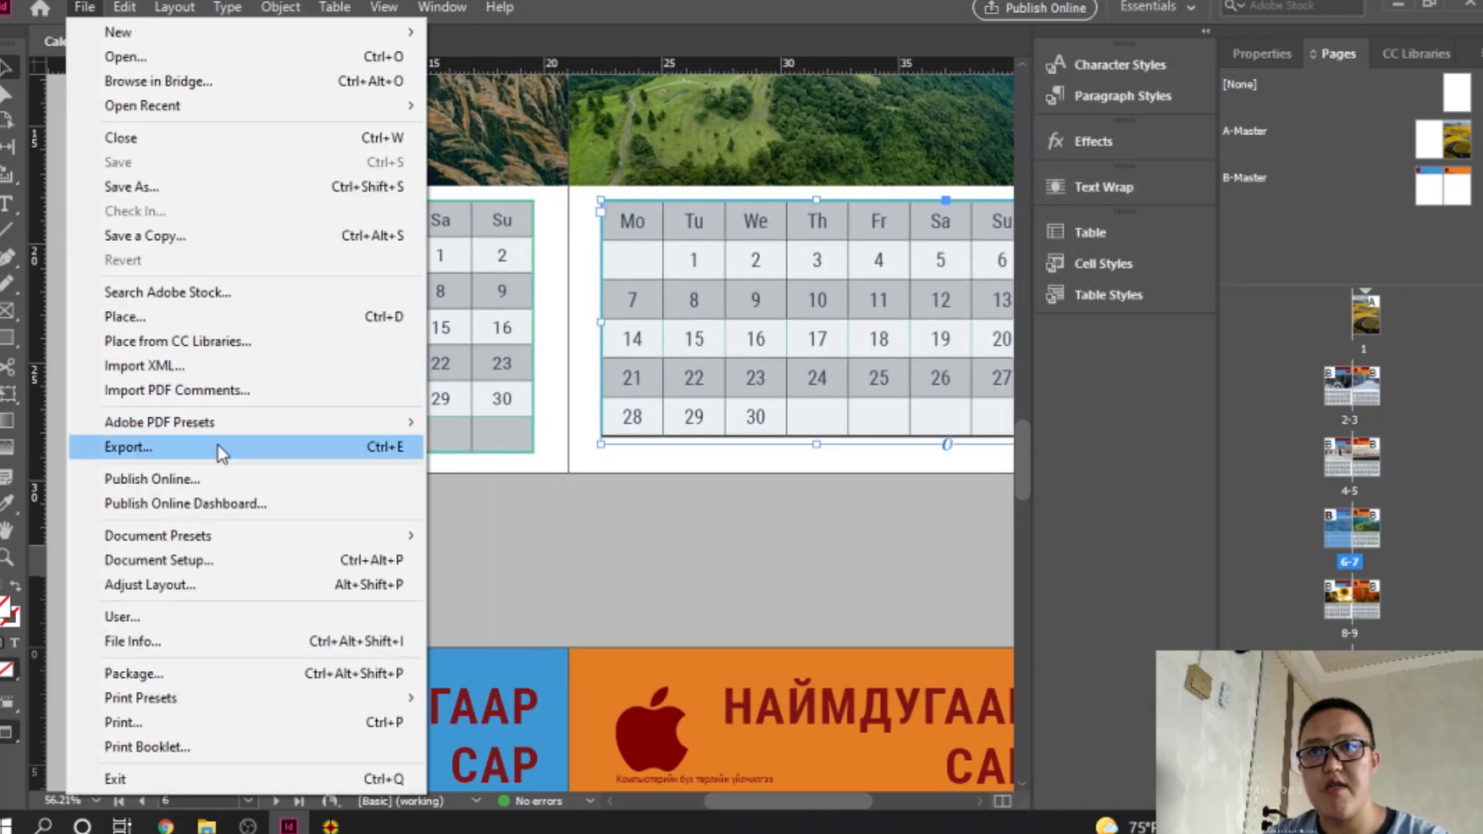
{"action": "left_click", "coordinate": [224, 446]}
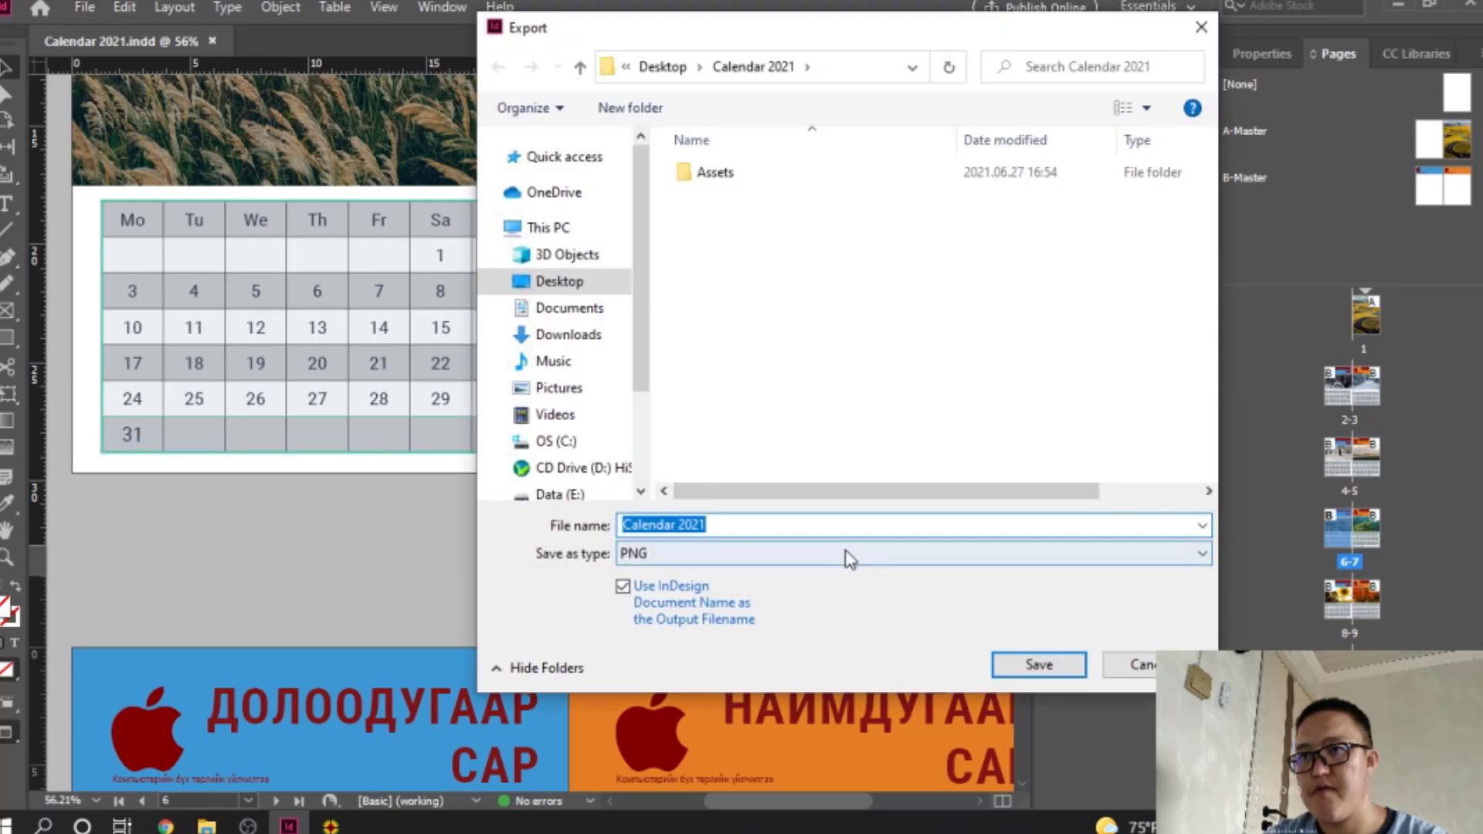
{"action": "left_click", "coordinate": [849, 558]}
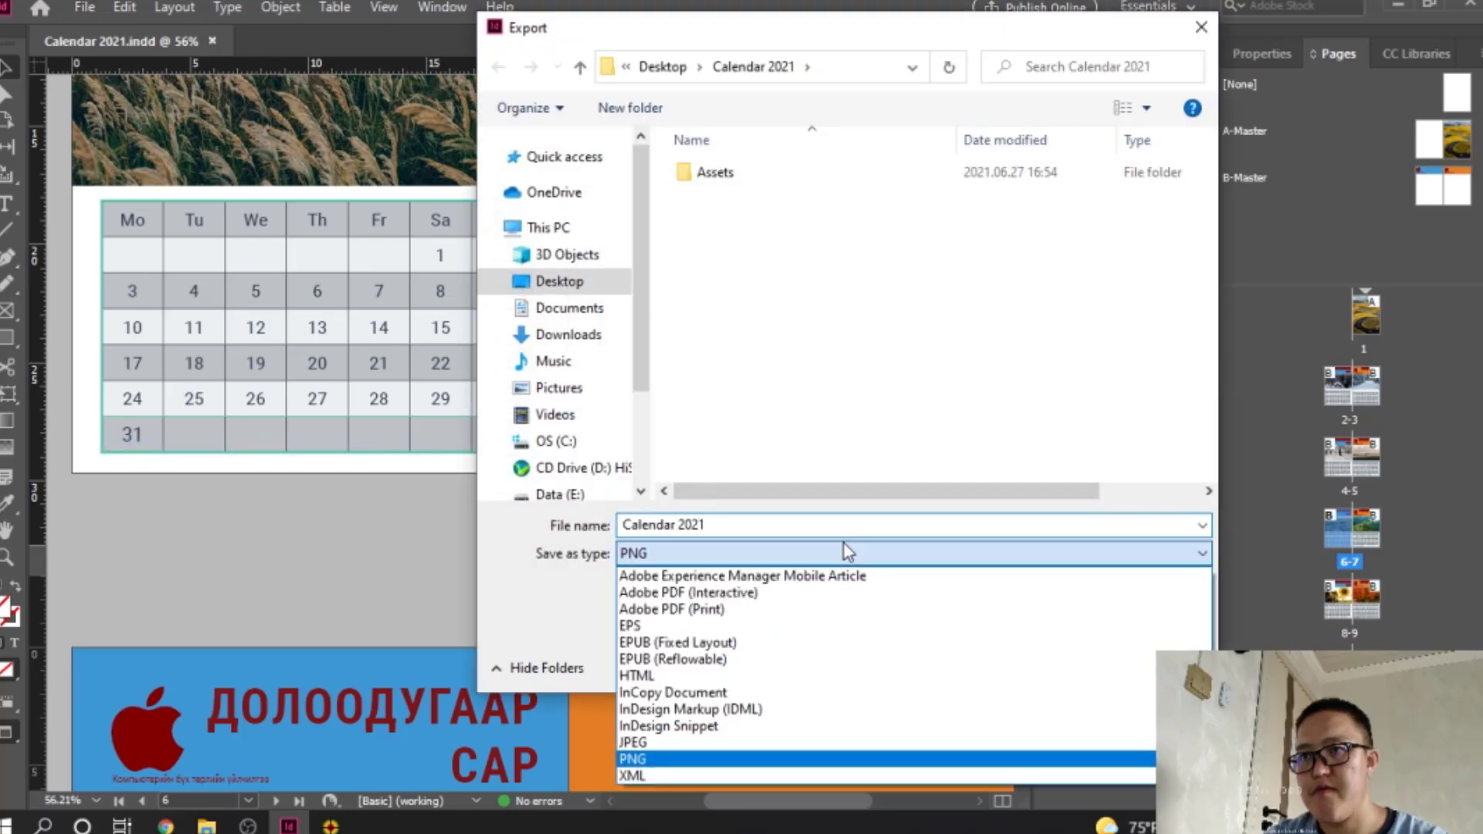
{"action": "left_click", "coordinate": [732, 610]}
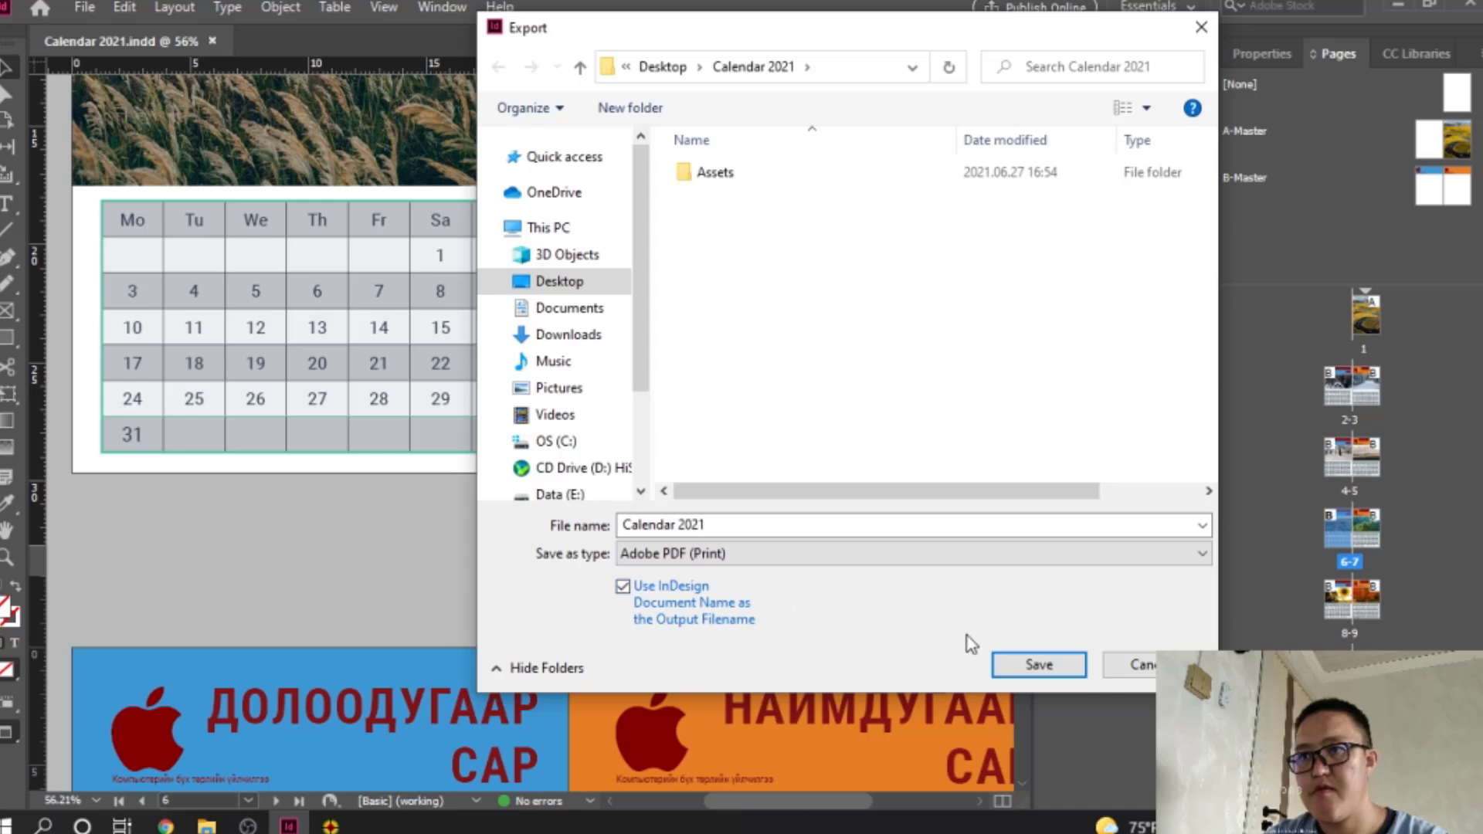
{"action": "left_click", "coordinate": [1031, 664]}
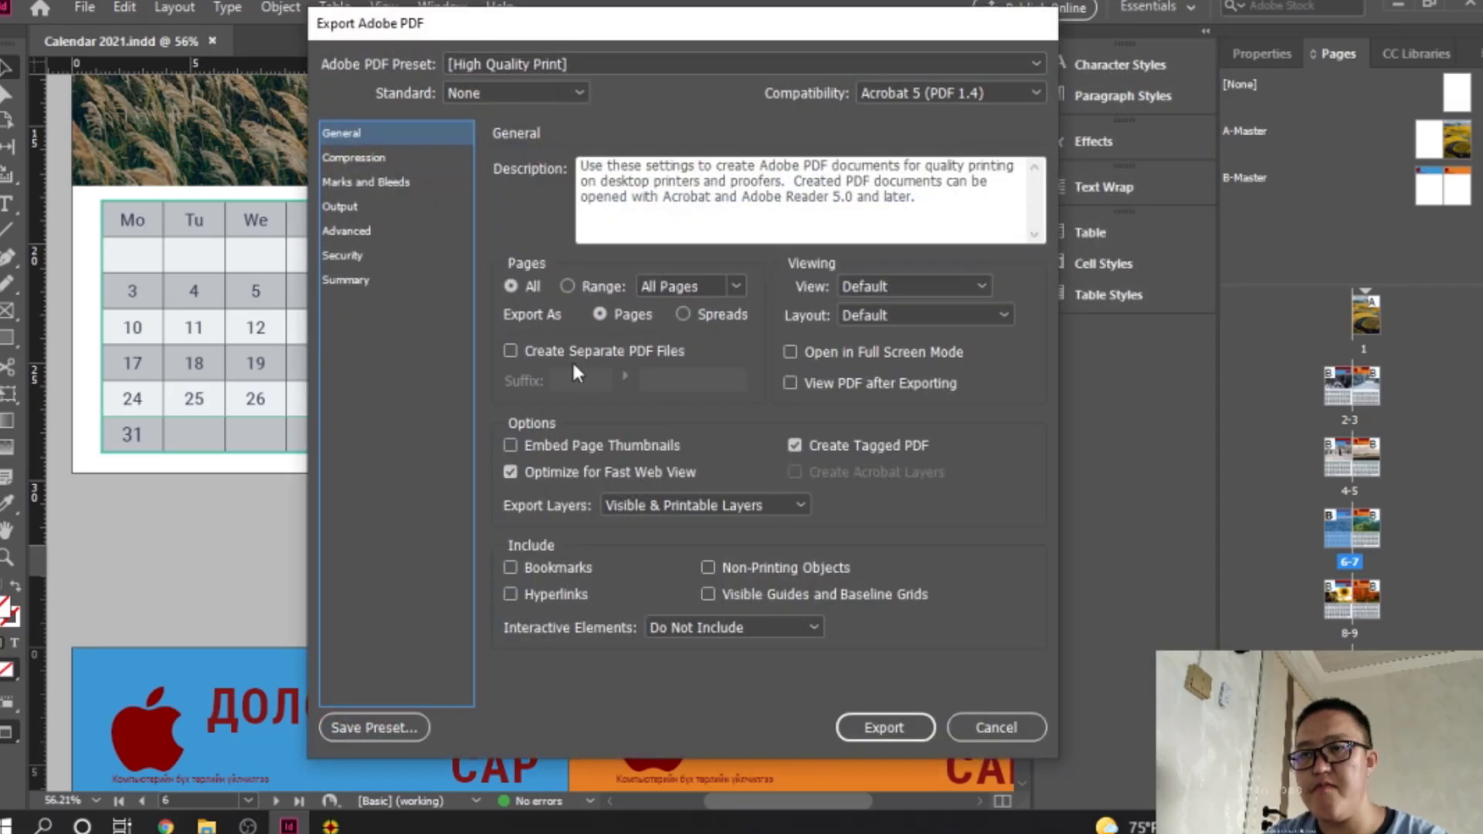
{"action": "left_click", "coordinate": [392, 160]}
{"action": "left_click", "coordinate": [383, 133]}
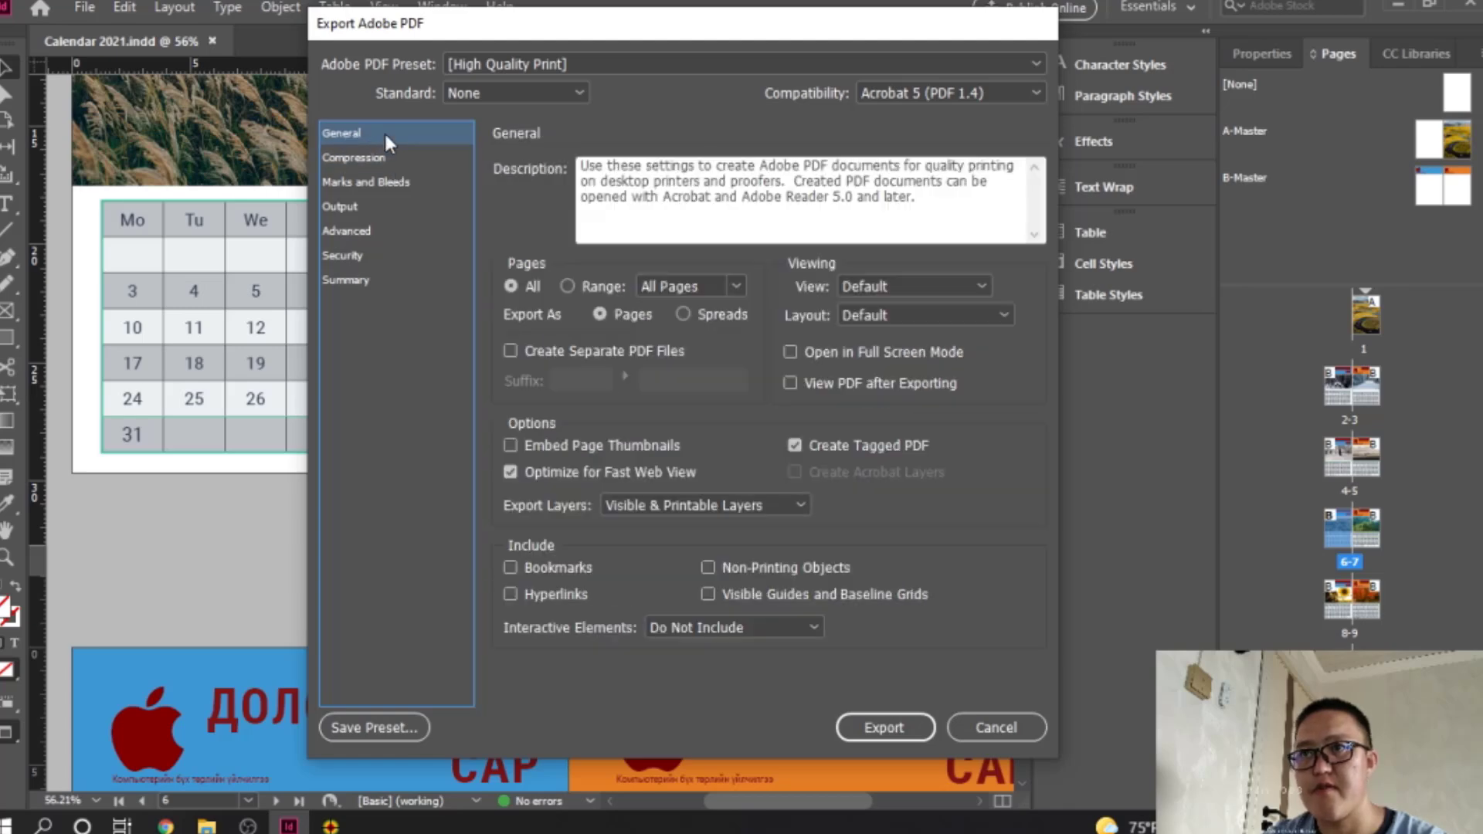
{"action": "left_click", "coordinate": [881, 726]}
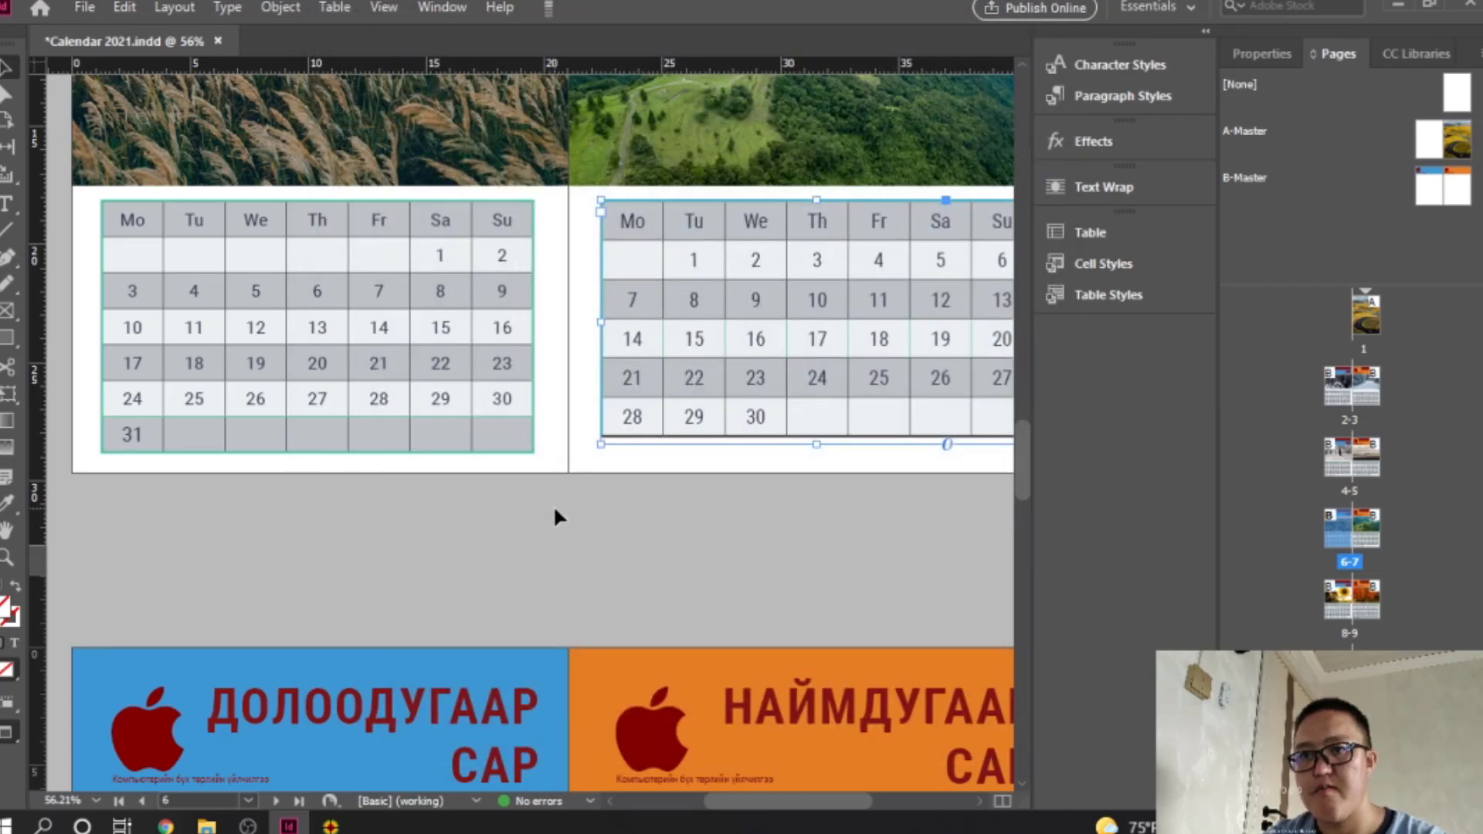
Step: Try to open the exported PDF from the Calendar 2021 folder in Acrobat Reader, then close the reader
{"action": "mouse_move", "coordinate": [206, 825]}
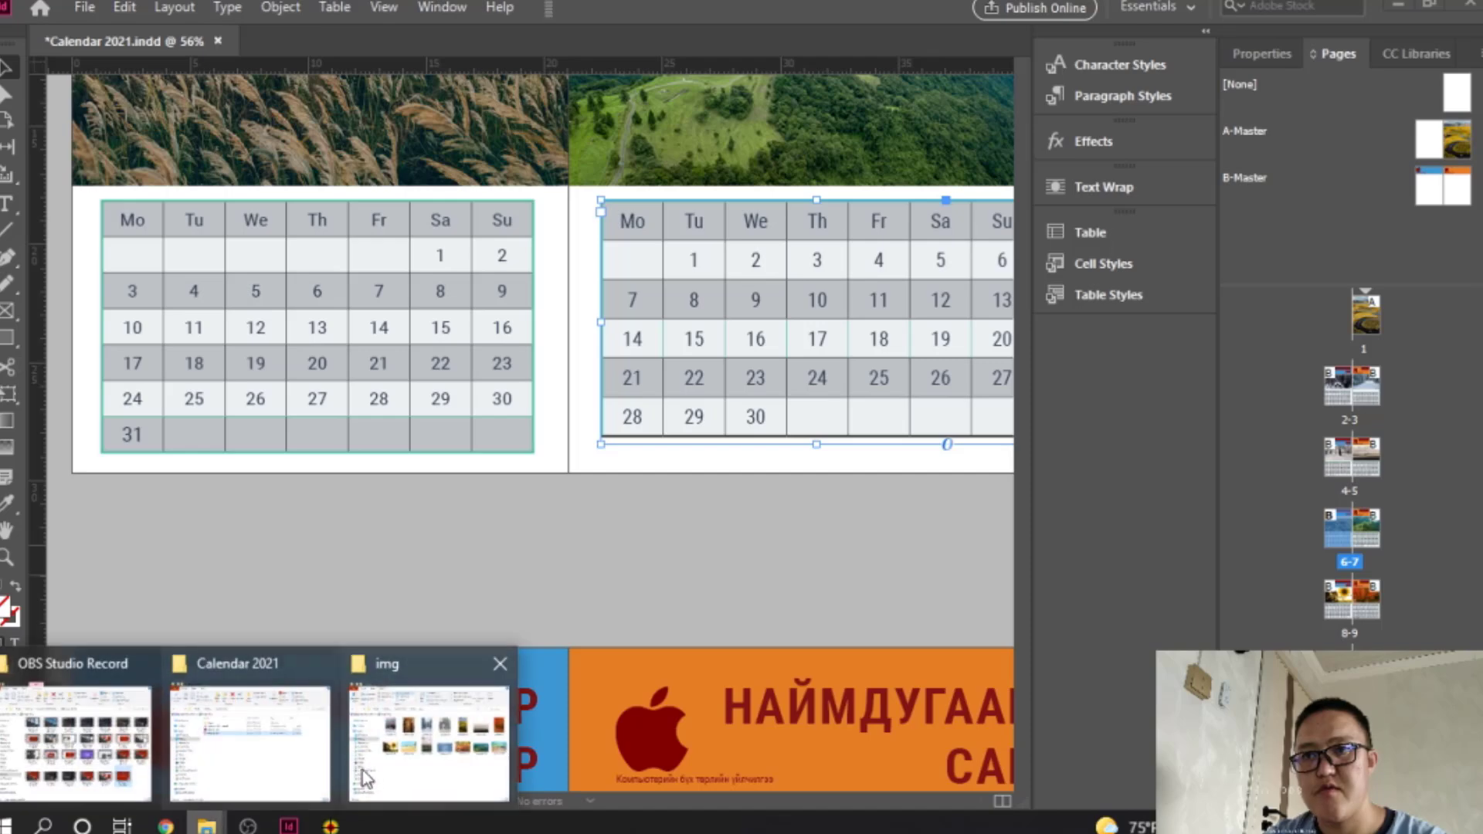
{"action": "left_click", "coordinate": [254, 734]}
{"action": "double_click", "coordinate": [648, 341]}
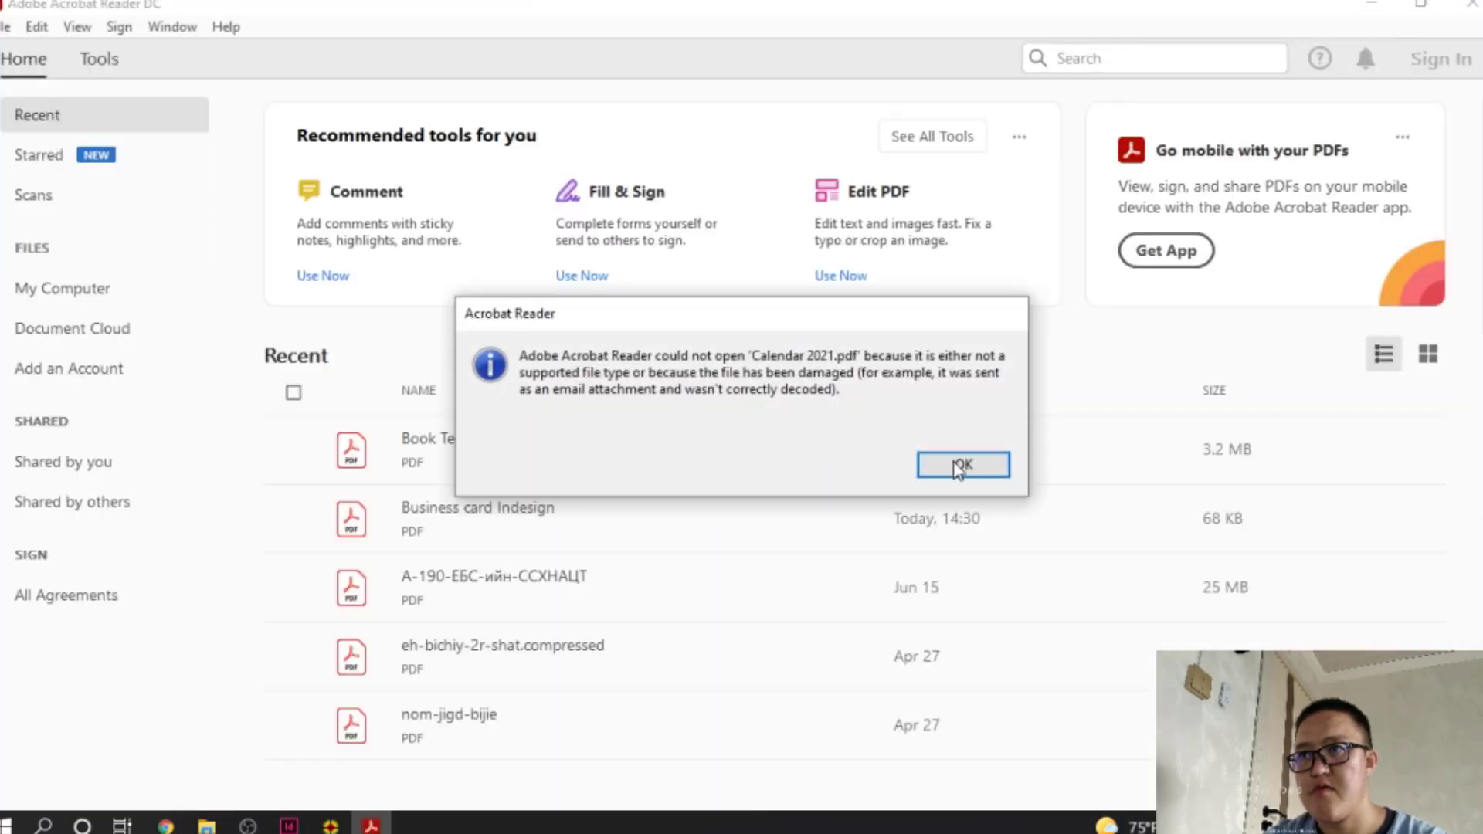
{"action": "left_click", "coordinate": [964, 465]}
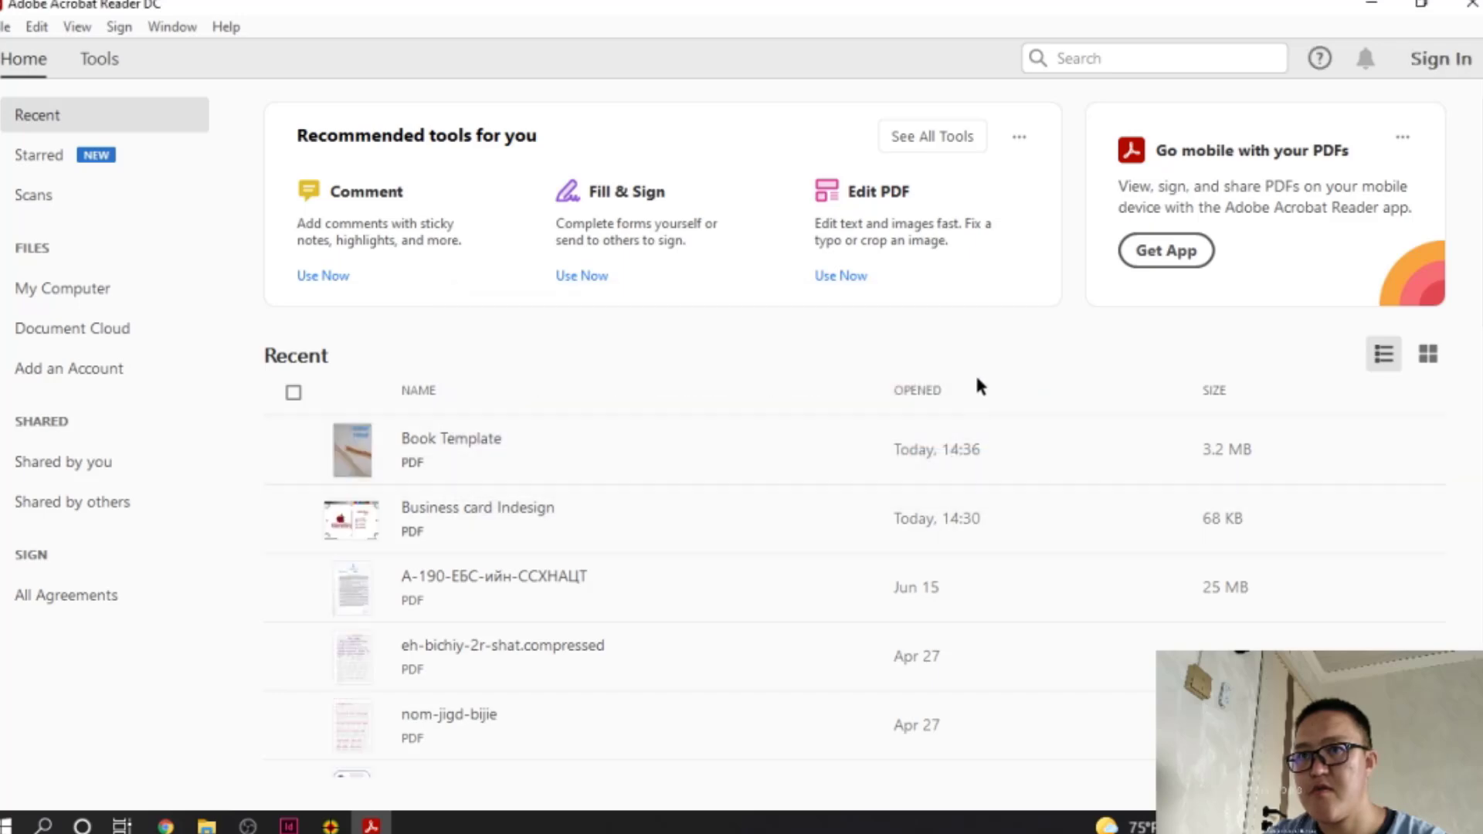
{"action": "left_click", "coordinate": [1471, 4]}
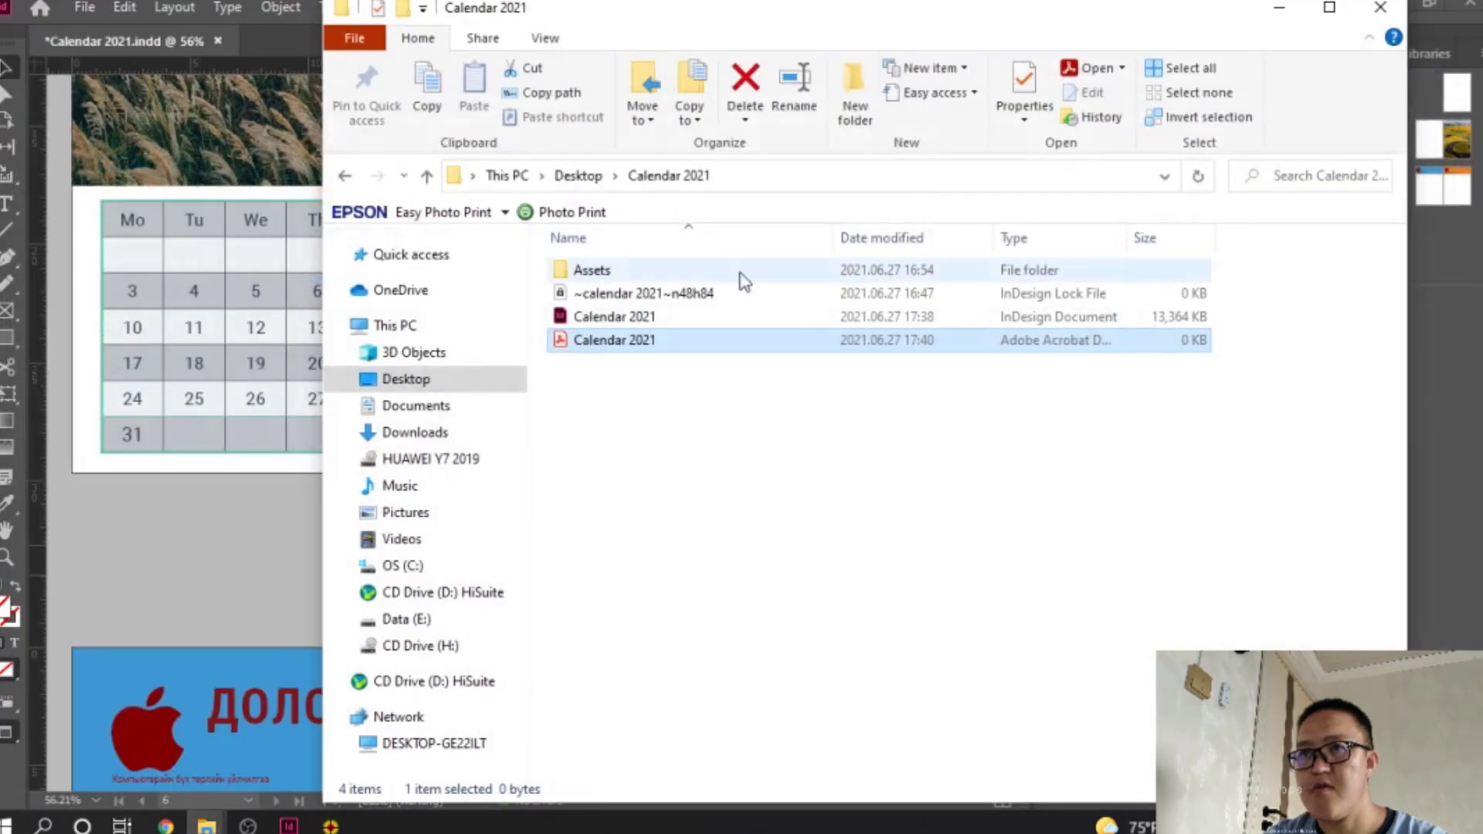
Step: Return to InDesign and save the Calendar 2021 document
{"action": "left_click", "coordinate": [276, 498]}
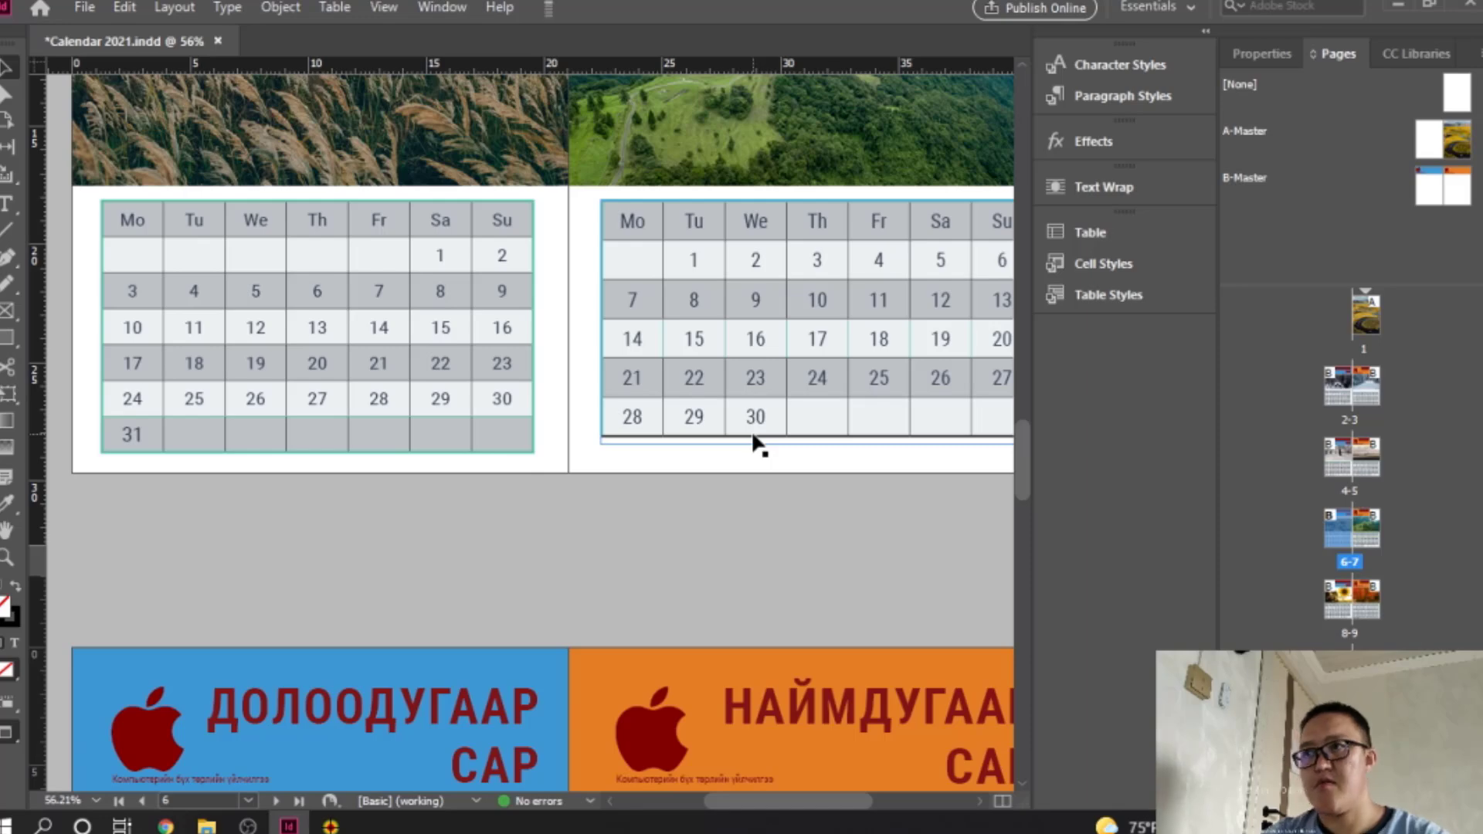
{"action": "key", "text": "ctrl+s"}
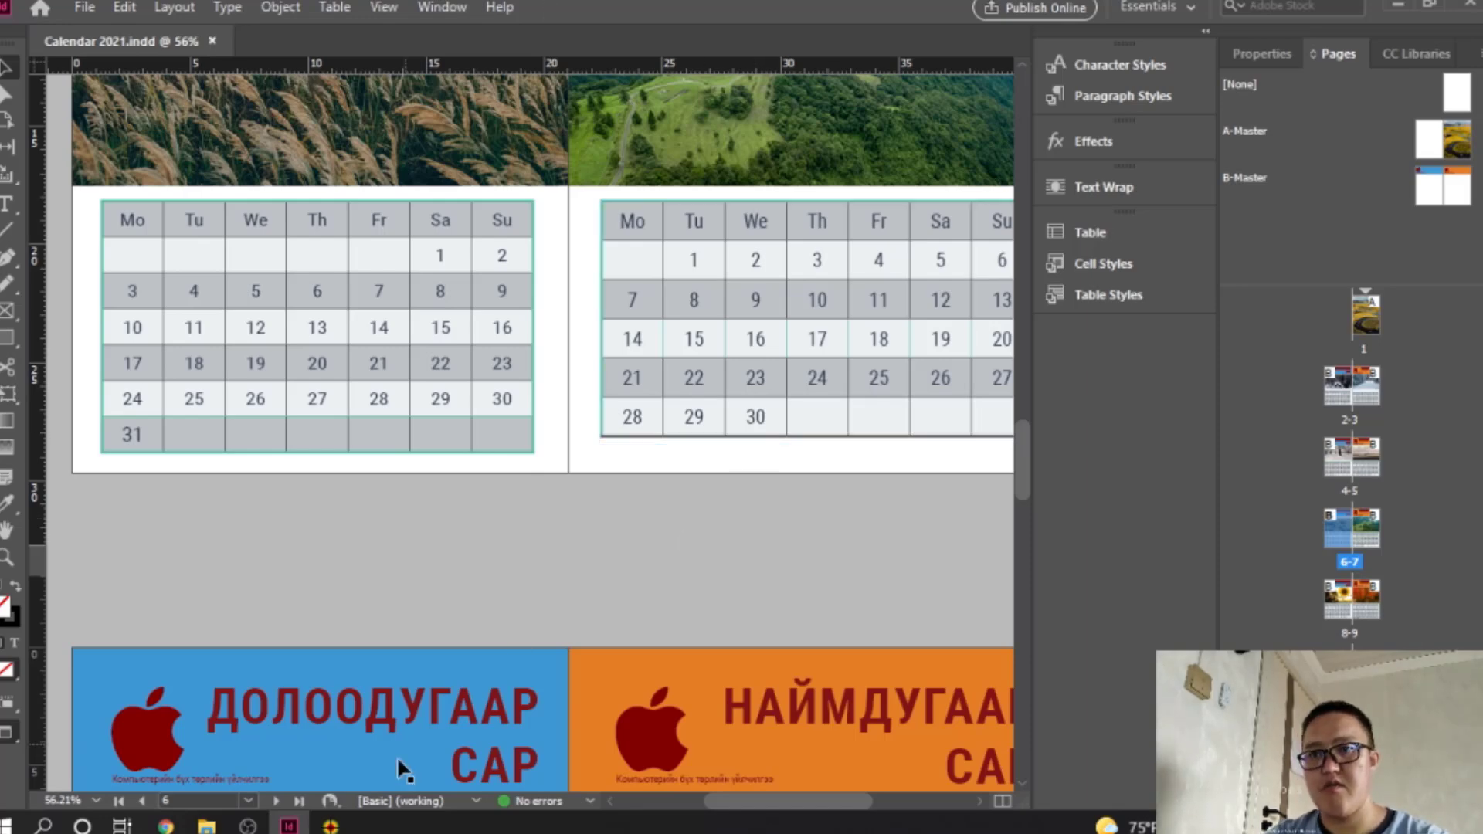
Step: Switch to the Calendar 2021 folder in File Explorer, refresh it and open the exported PDF in Acrobat Reader
{"action": "left_click", "coordinate": [215, 827]}
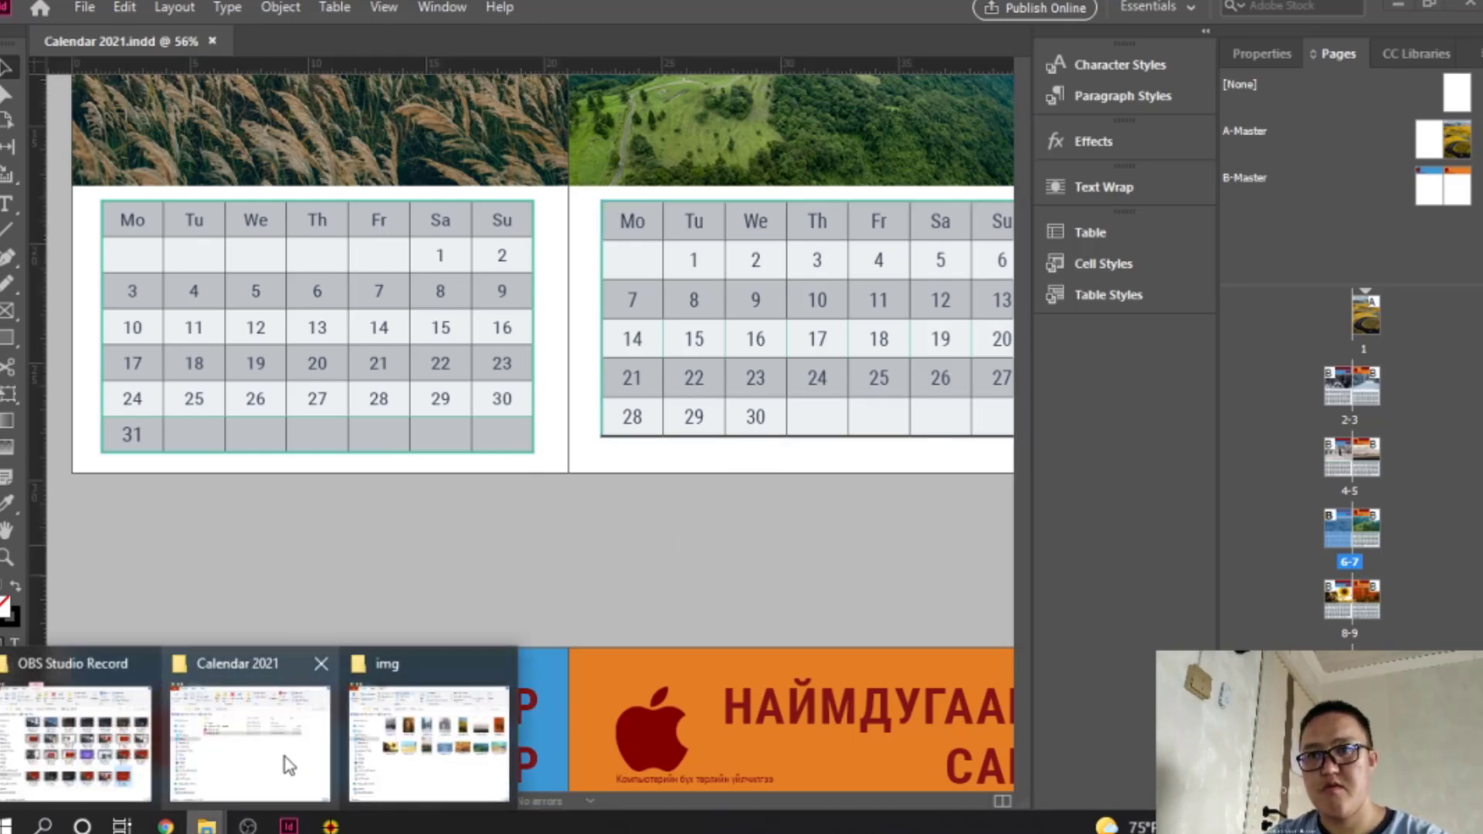
{"action": "left_click", "coordinate": [285, 757]}
{"action": "right_click", "coordinate": [653, 422]}
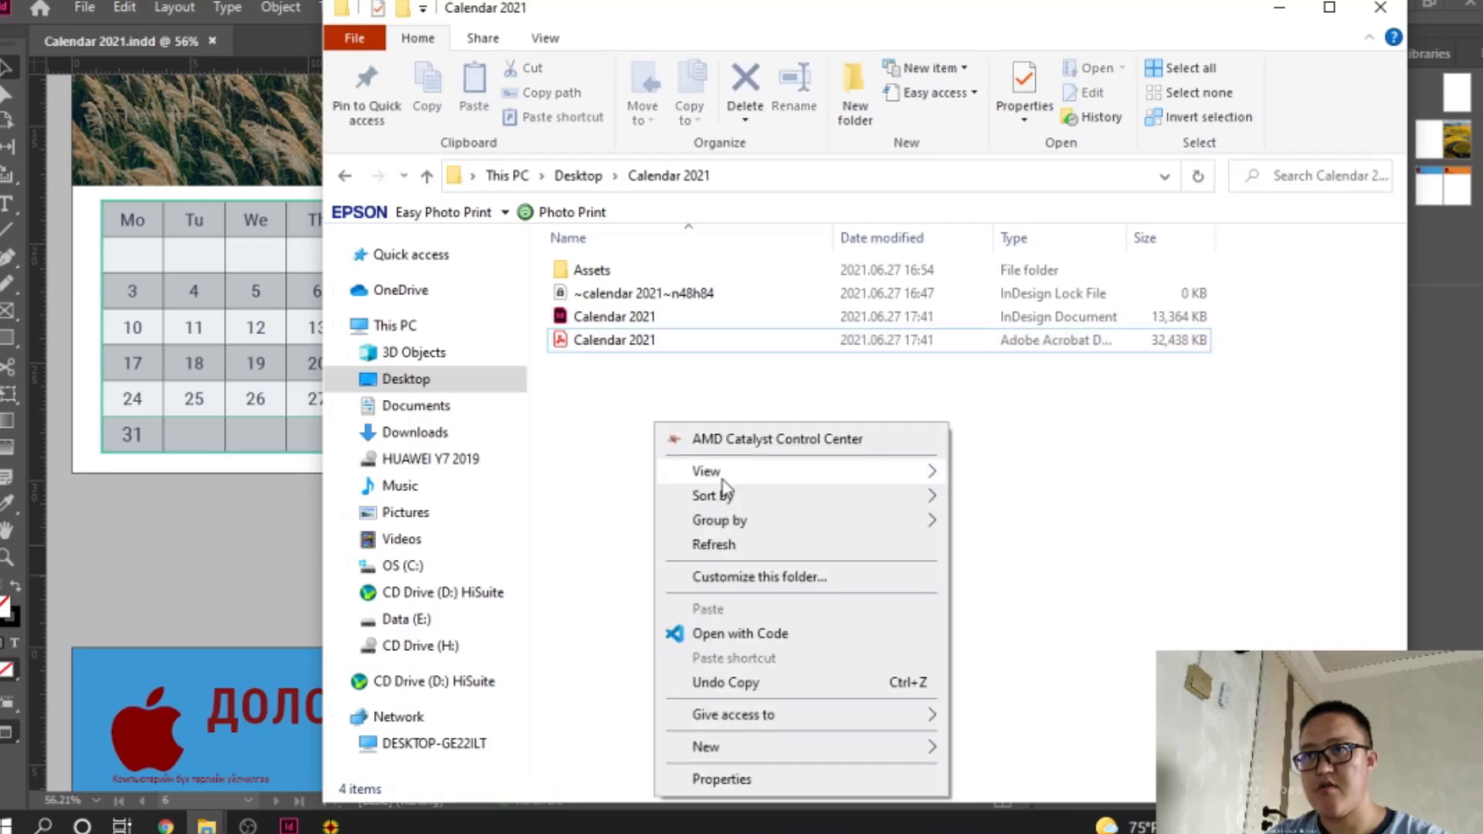
{"action": "left_click", "coordinate": [716, 545]}
{"action": "double_click", "coordinate": [649, 348]}
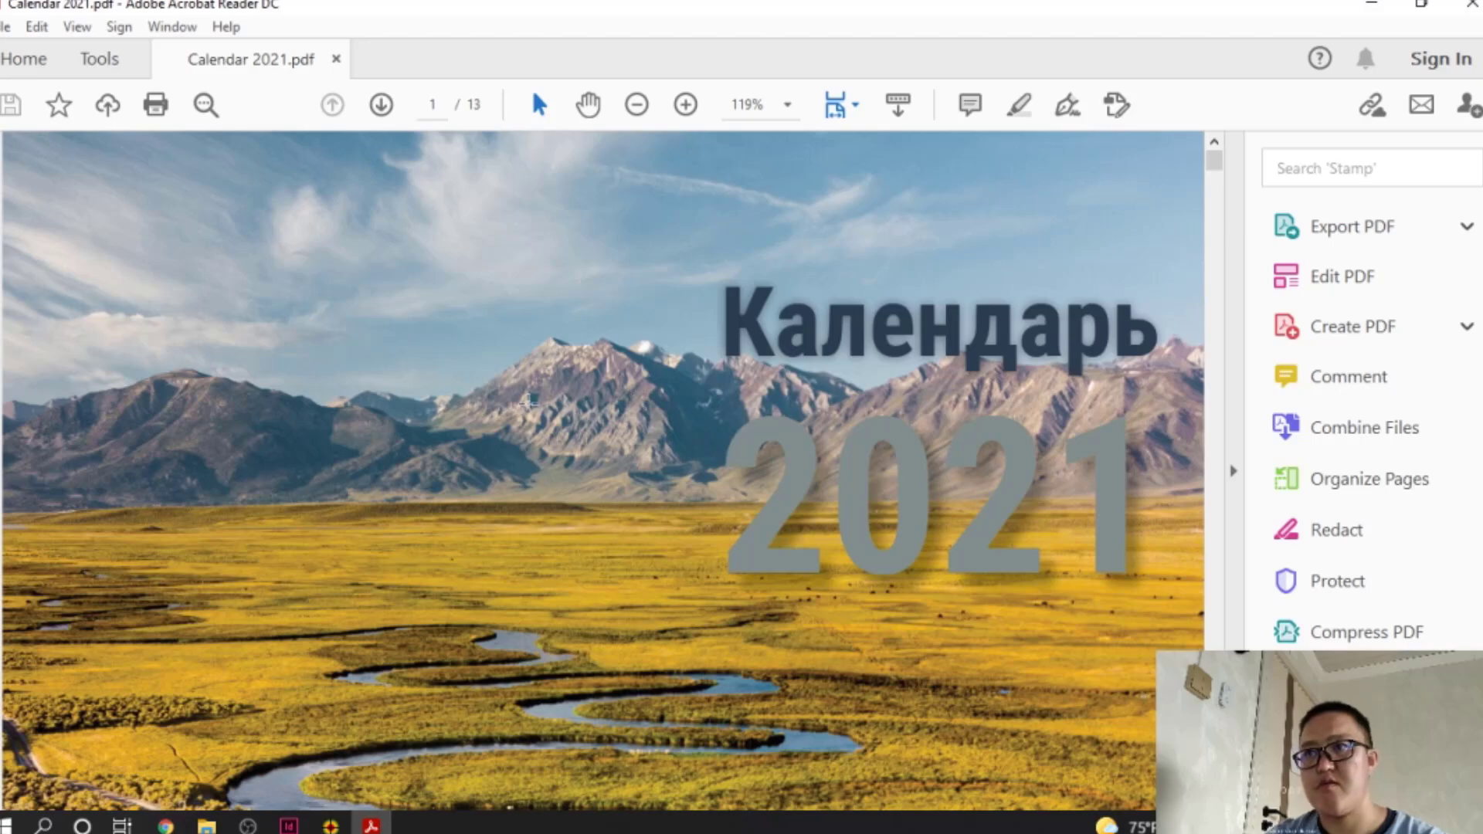
Step: Zoom out and look through the cover and month pages of the exported PDF, then return to the first page
{"action": "scroll", "coordinate": [550, 388], "scroll_direction": "down", "scroll_amount": 2}
{"action": "scroll", "coordinate": [551, 389], "scroll_direction": "down", "scroll_amount": 3}
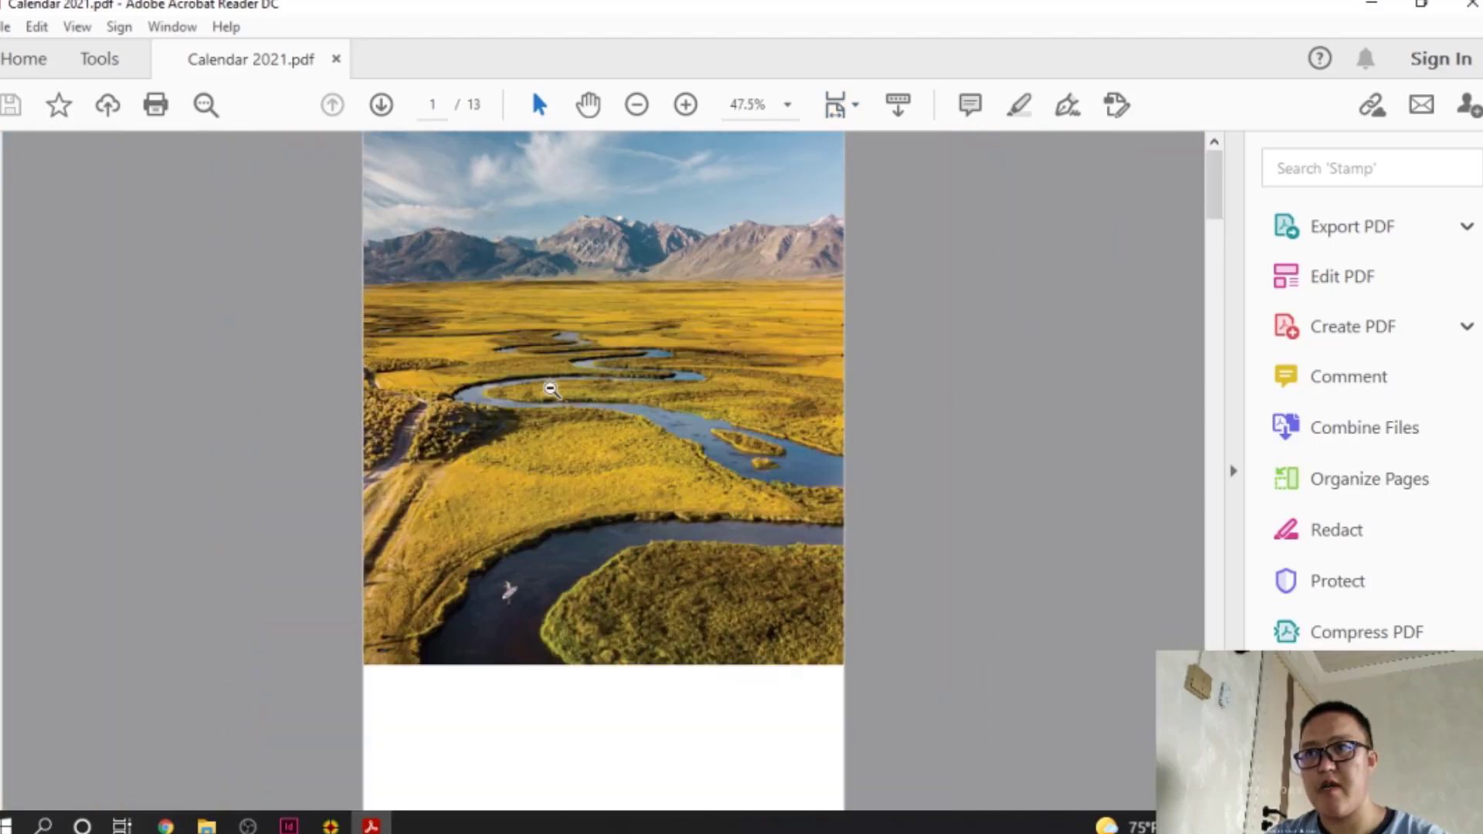
{"action": "scroll", "coordinate": [618, 436], "scroll_direction": "down", "scroll_amount": 5}
{"action": "scroll", "coordinate": [621, 440], "scroll_direction": "down", "scroll_amount": 10}
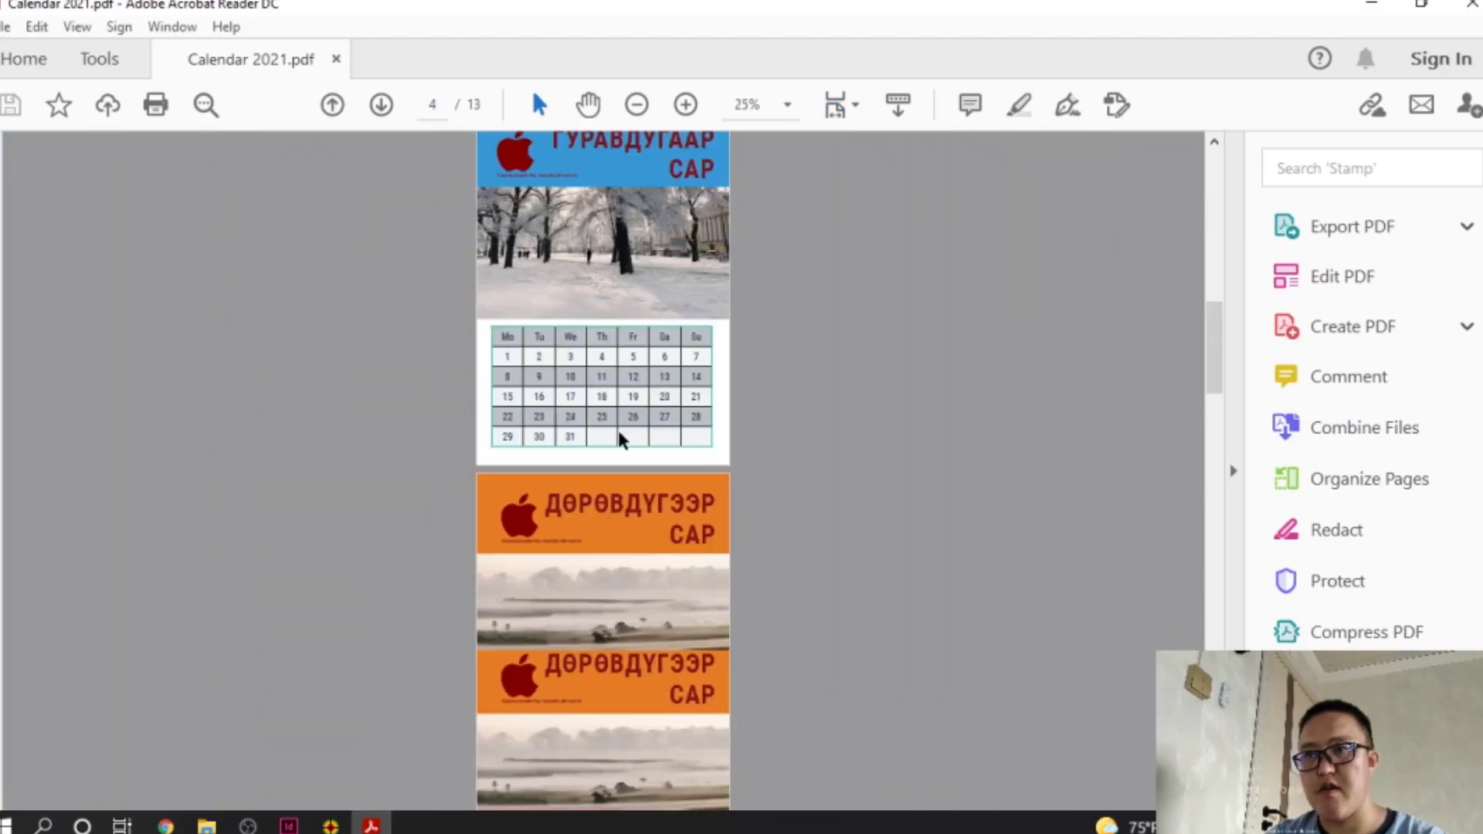
{"action": "scroll", "coordinate": [619, 430], "scroll_direction": "down", "scroll_amount": 10}
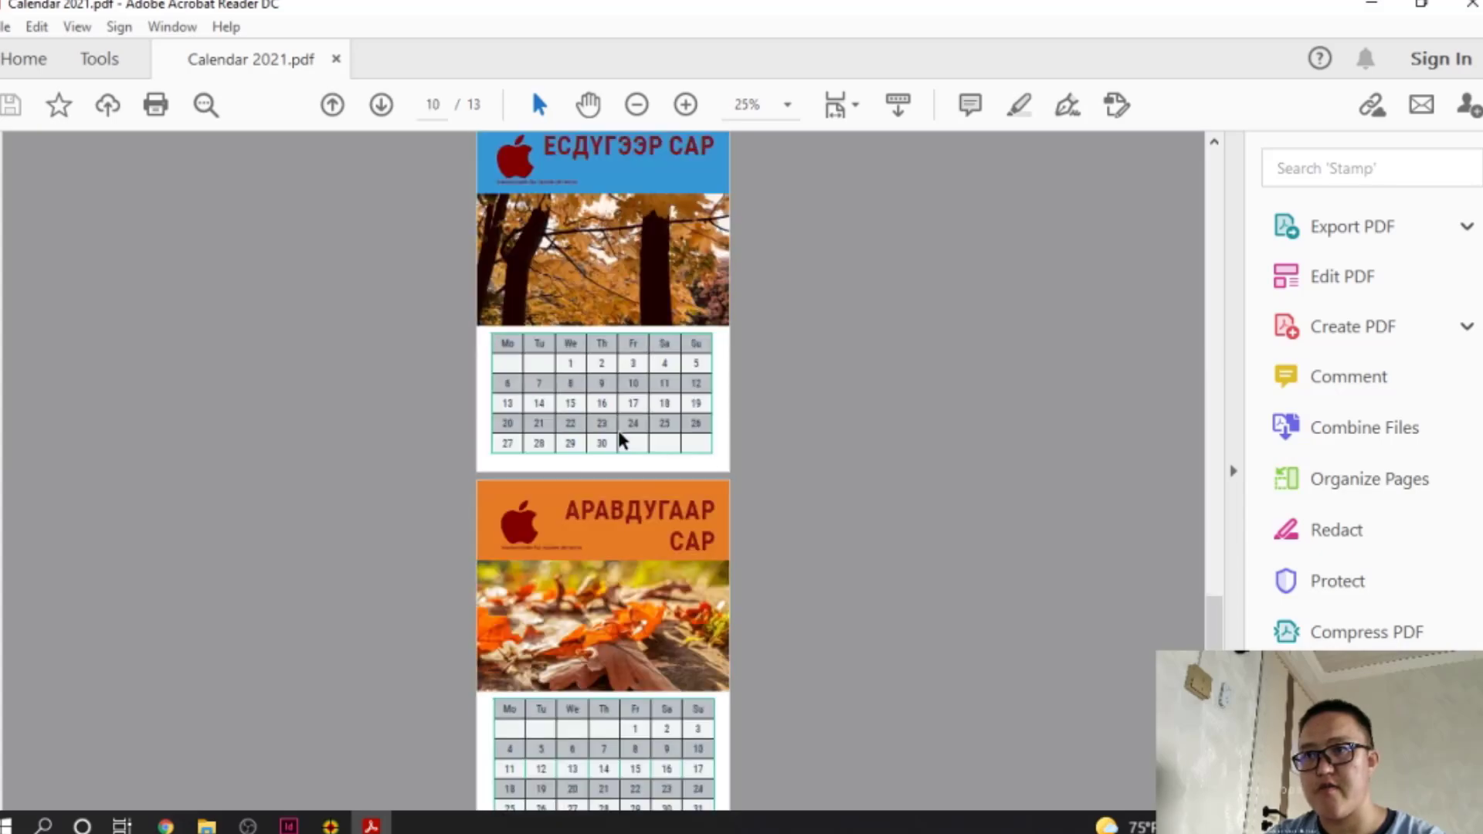
{"action": "scroll", "coordinate": [620, 438], "scroll_direction": "up", "scroll_amount": 13}
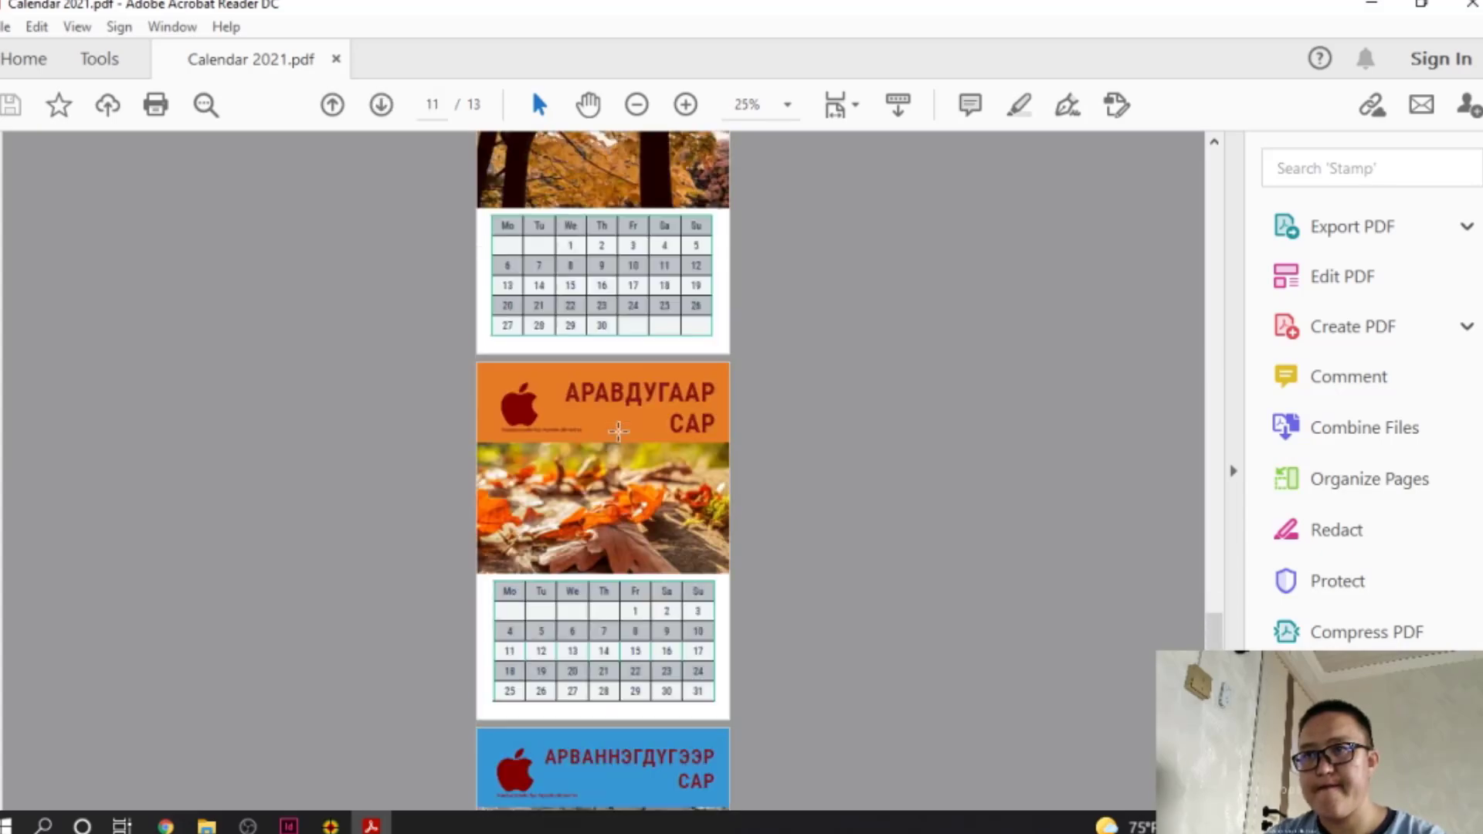
{"action": "scroll", "coordinate": [618, 431], "scroll_direction": "up", "scroll_amount": 15}
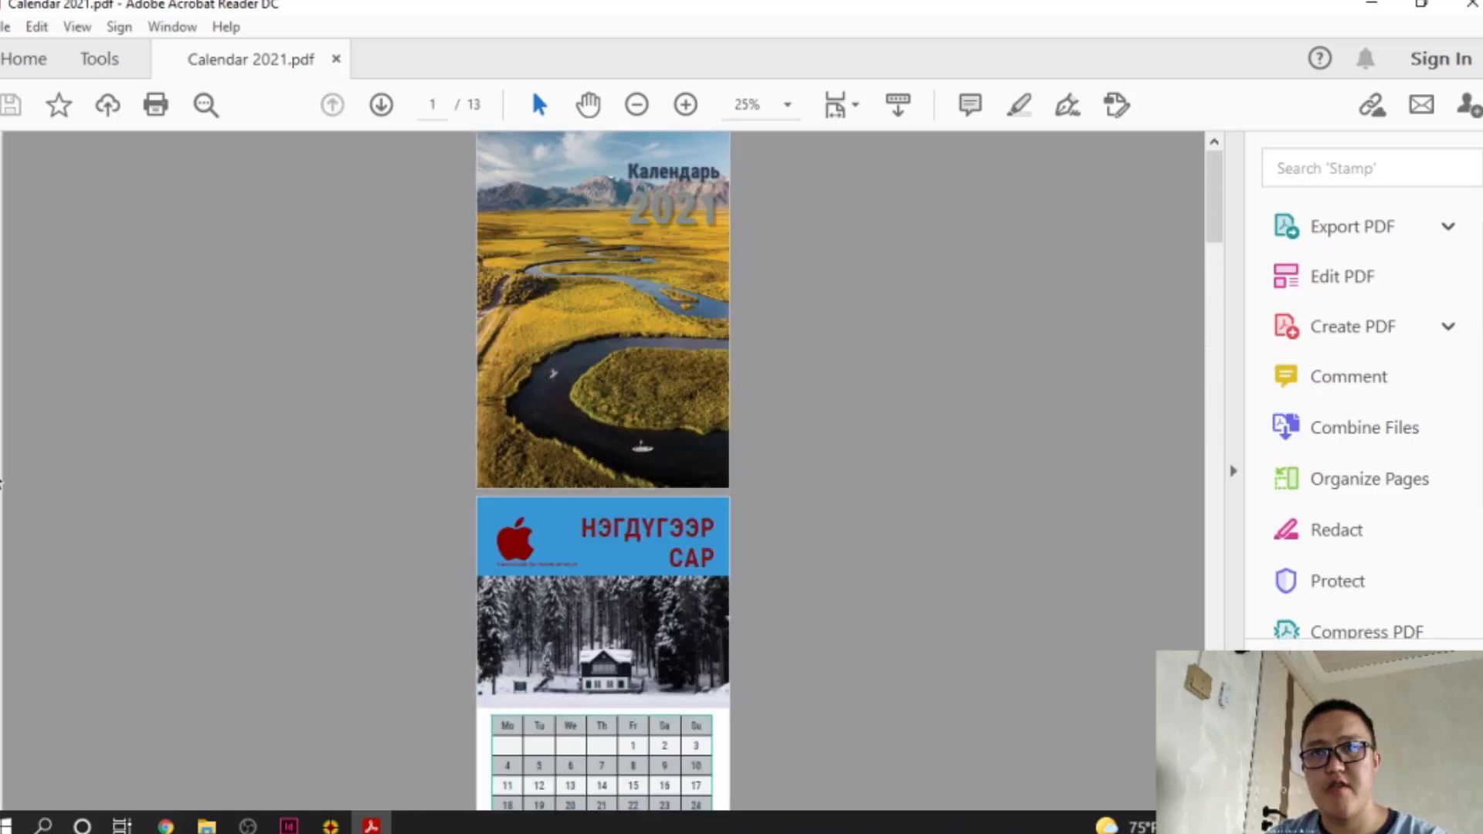
Step: Show the page thumbnails, look through them and go to page 2 of the PDF
{"action": "left_click", "coordinate": [4, 467]}
{"action": "left_click", "coordinate": [13, 171]}
{"action": "scroll", "coordinate": [220, 415], "scroll_direction": "down", "scroll_amount": 15}
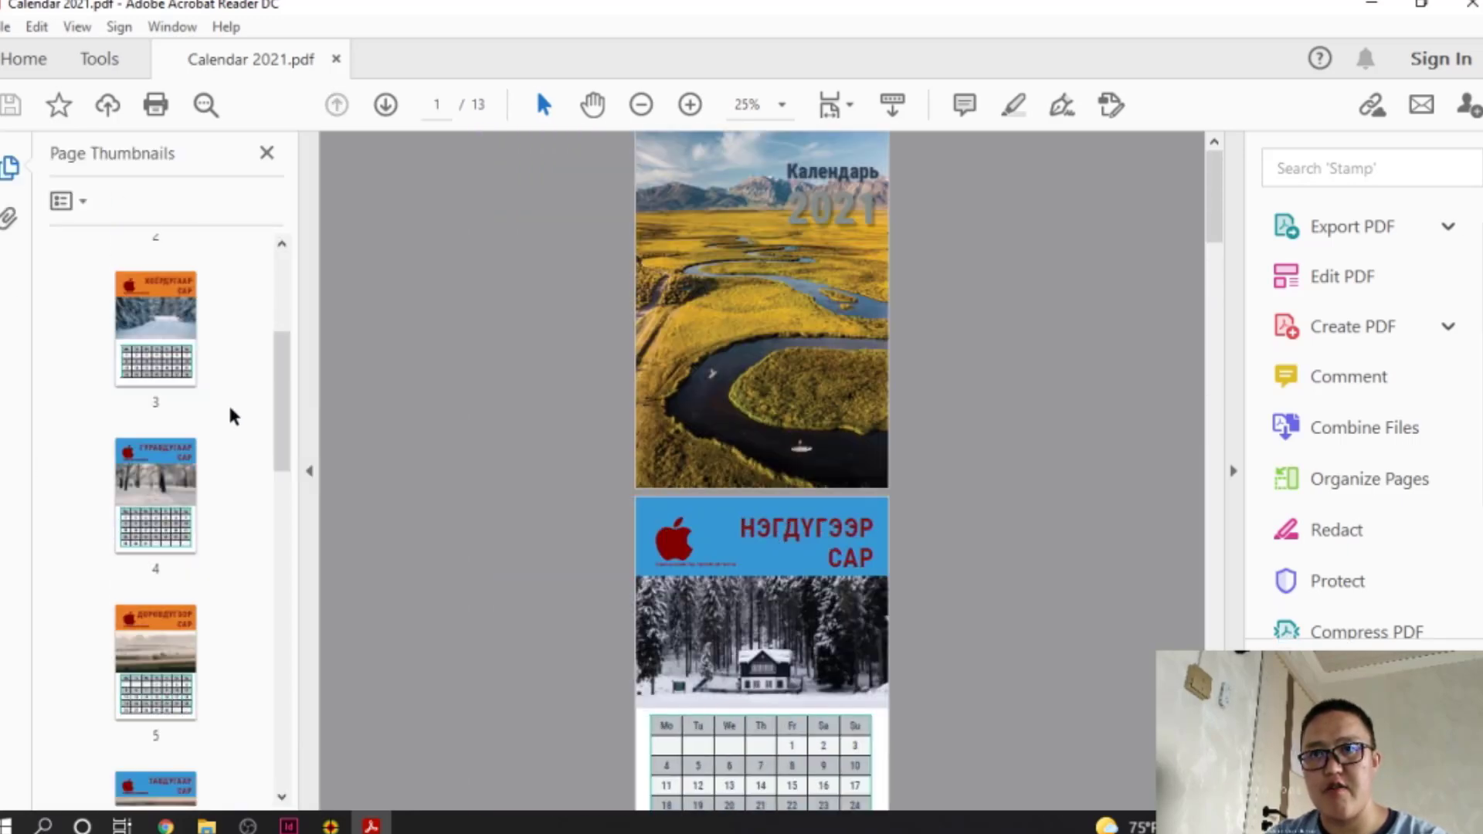
{"action": "scroll", "coordinate": [233, 416], "scroll_direction": "up", "scroll_amount": 15}
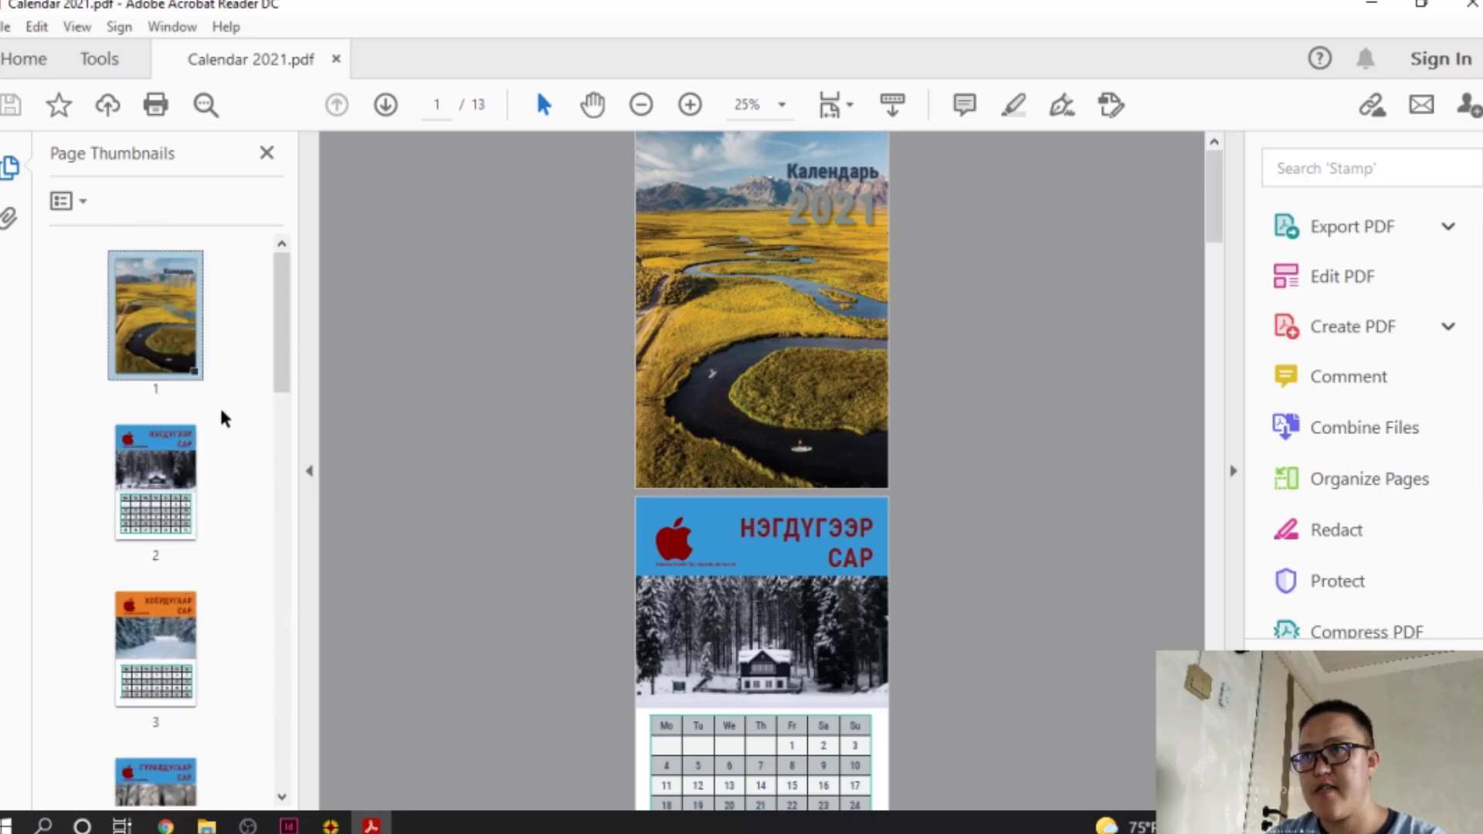
{"action": "left_click", "coordinate": [170, 479]}
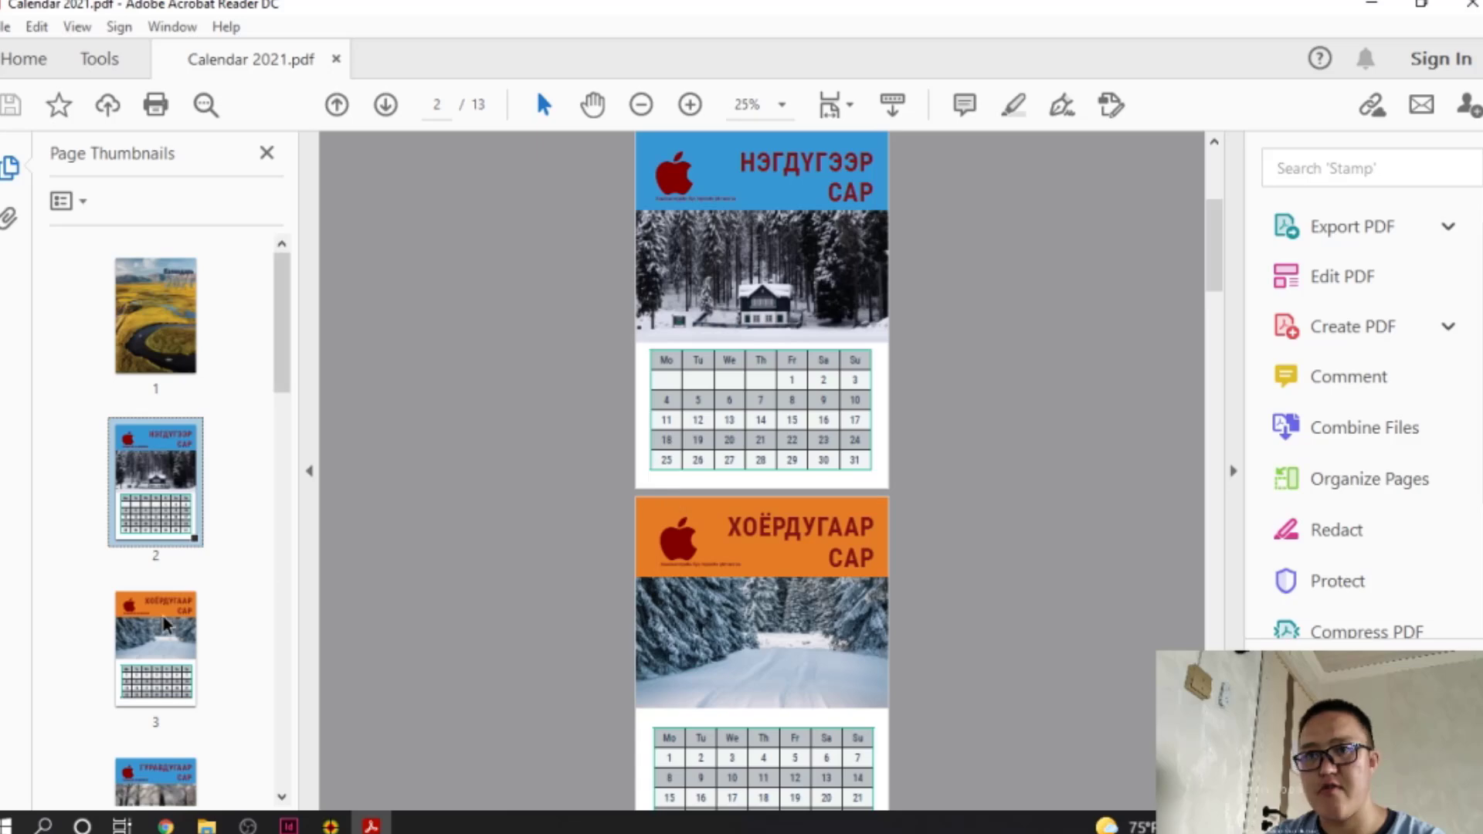
Step: Set the PDF view to Fit One Full Page and check the January and February pages one at a time
{"action": "left_click", "coordinate": [849, 108]}
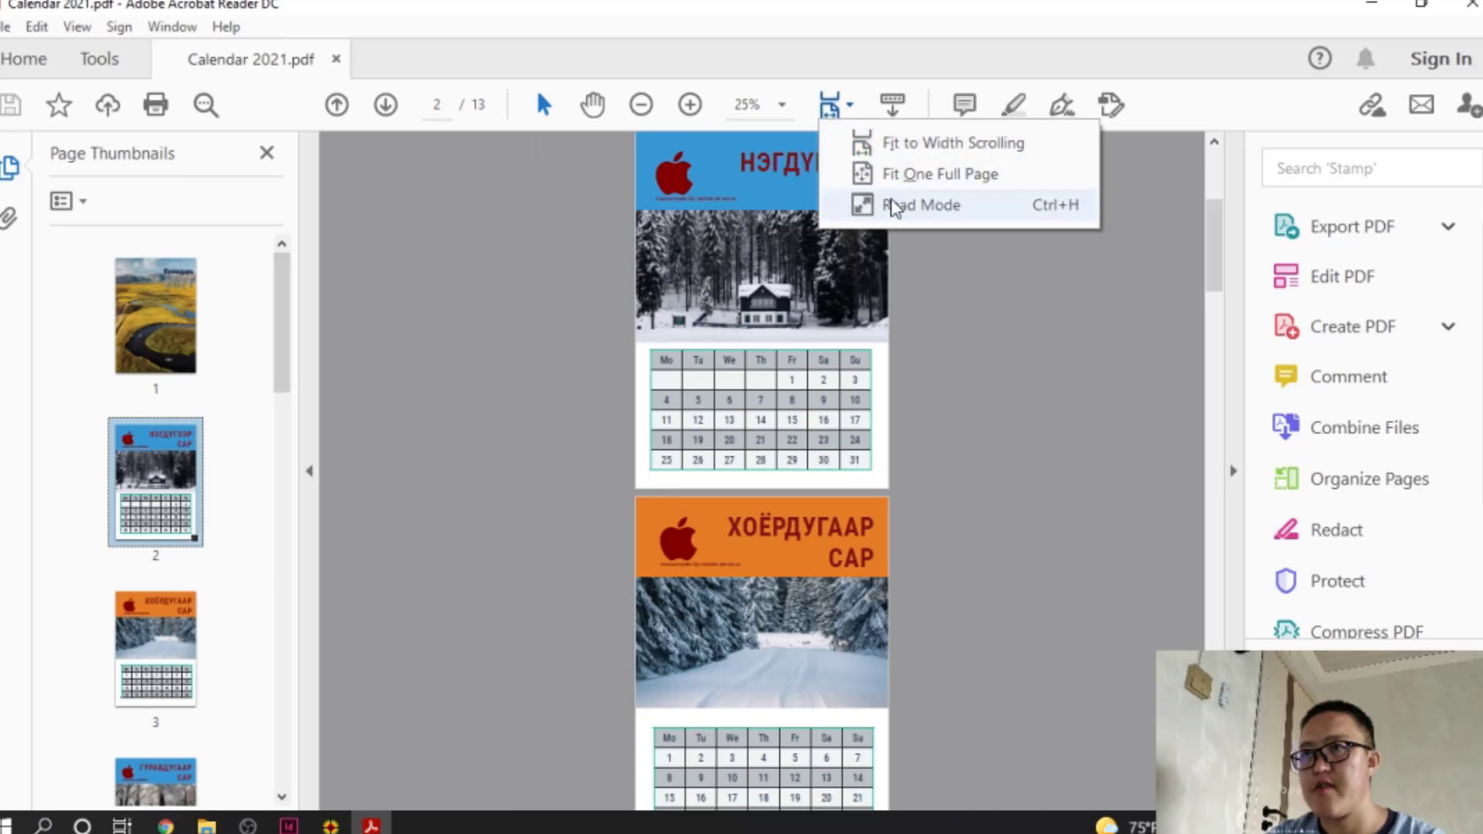
{"action": "left_click", "coordinate": [894, 174]}
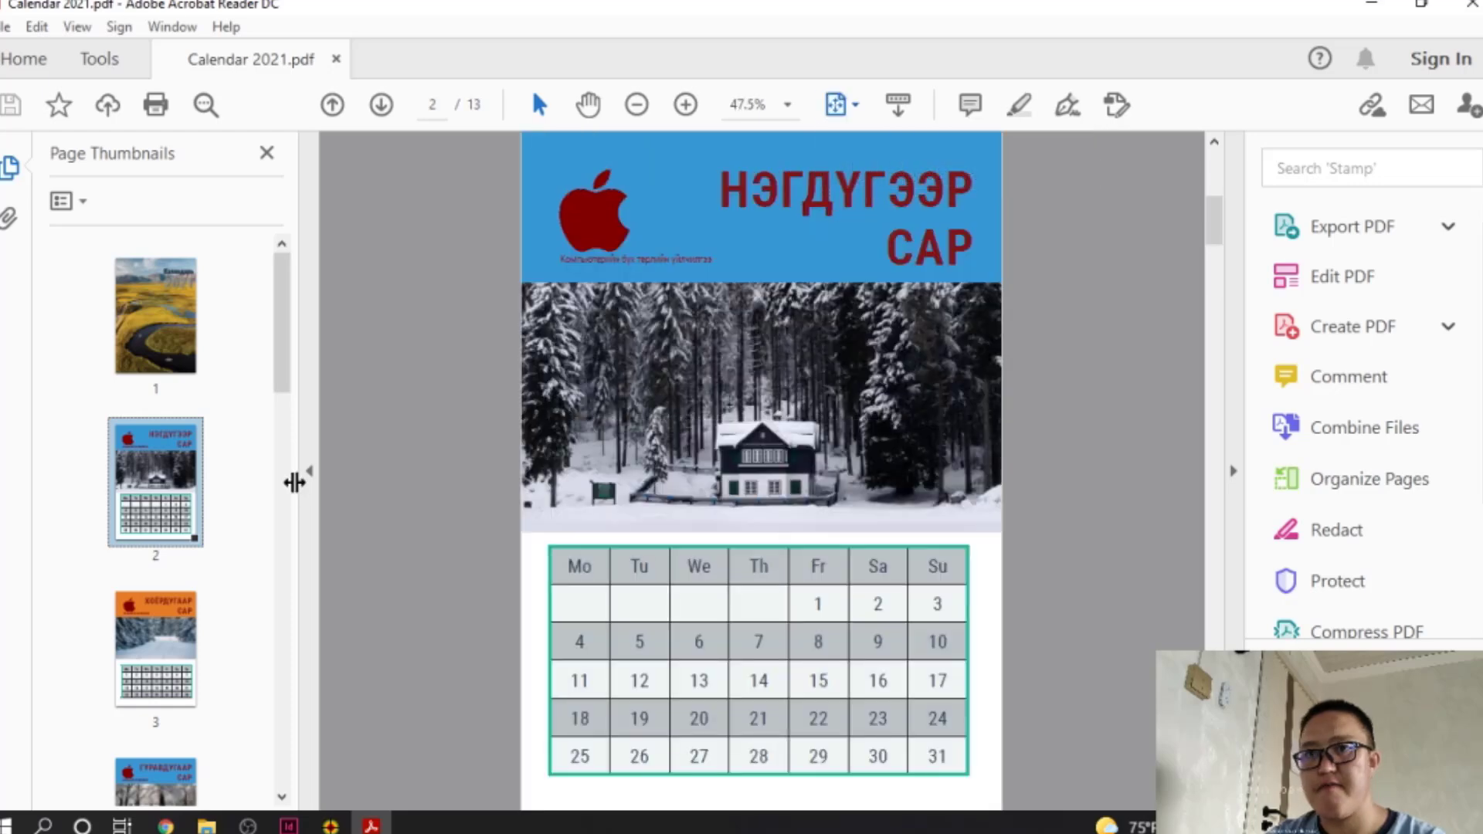
{"action": "left_click", "coordinate": [194, 341]}
{"action": "left_click", "coordinate": [189, 515]}
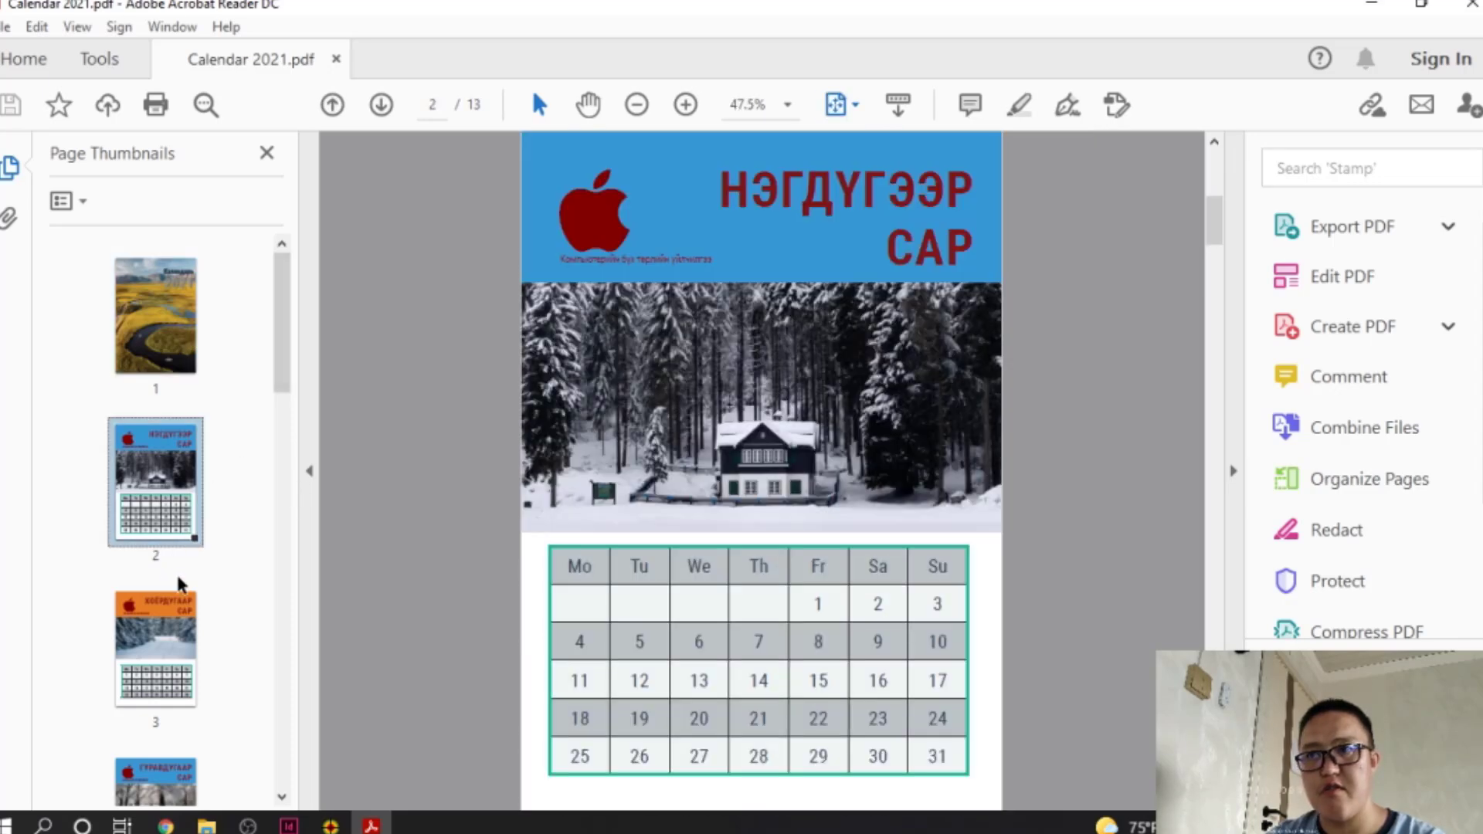
{"action": "left_click", "coordinate": [198, 608]}
{"action": "scroll", "coordinate": [230, 618], "scroll_direction": "down", "scroll_amount": 2}
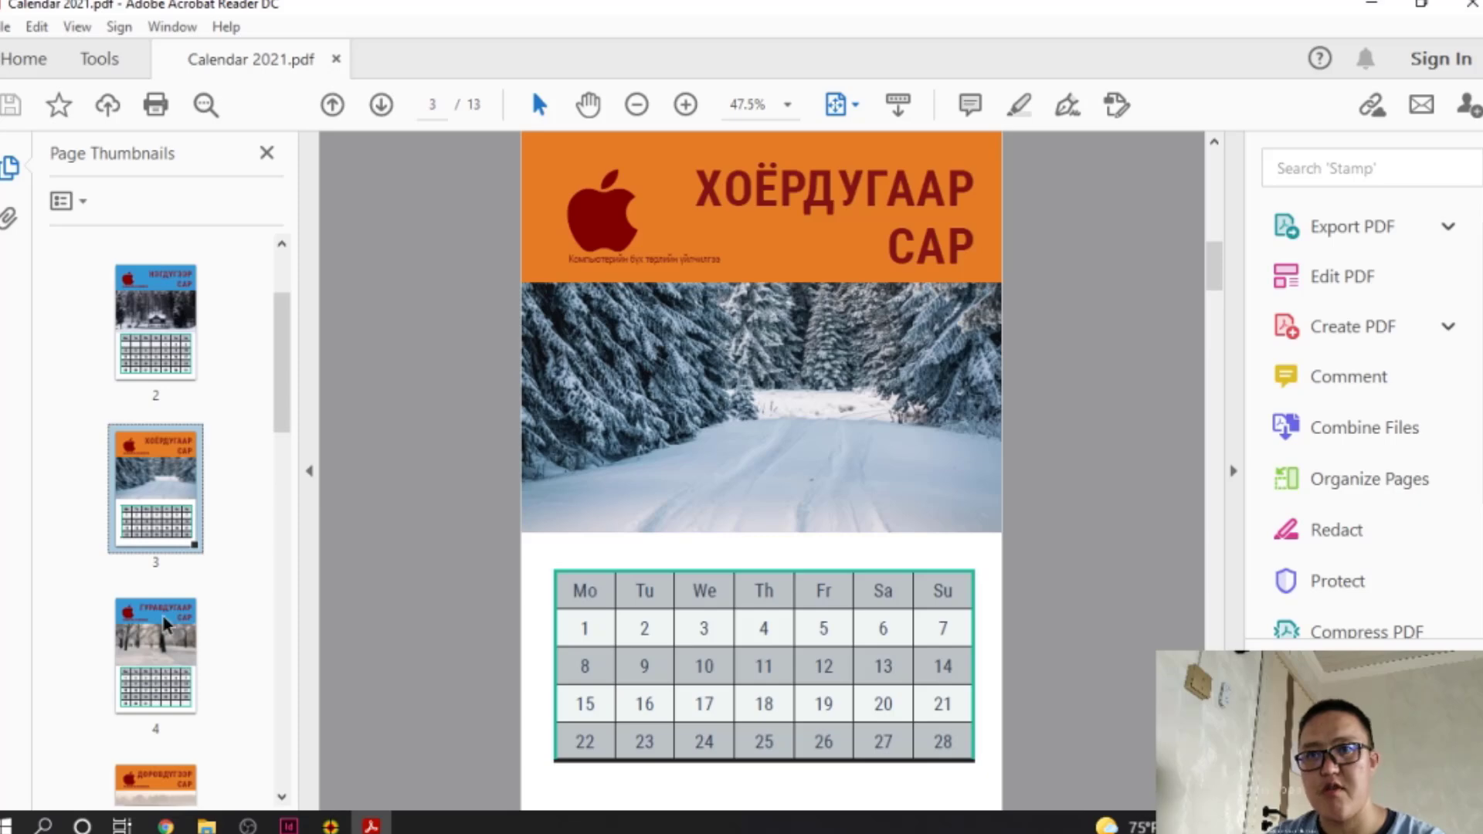
Step: Check the March through December pages of the exported PDF one at a time, then return the thumbnails to the beginning
{"action": "left_click", "coordinate": [197, 608]}
{"action": "scroll", "coordinate": [197, 608], "scroll_direction": "down", "scroll_amount": 2}
{"action": "left_click", "coordinate": [190, 623]}
{"action": "scroll", "coordinate": [190, 623], "scroll_direction": "down", "scroll_amount": 1}
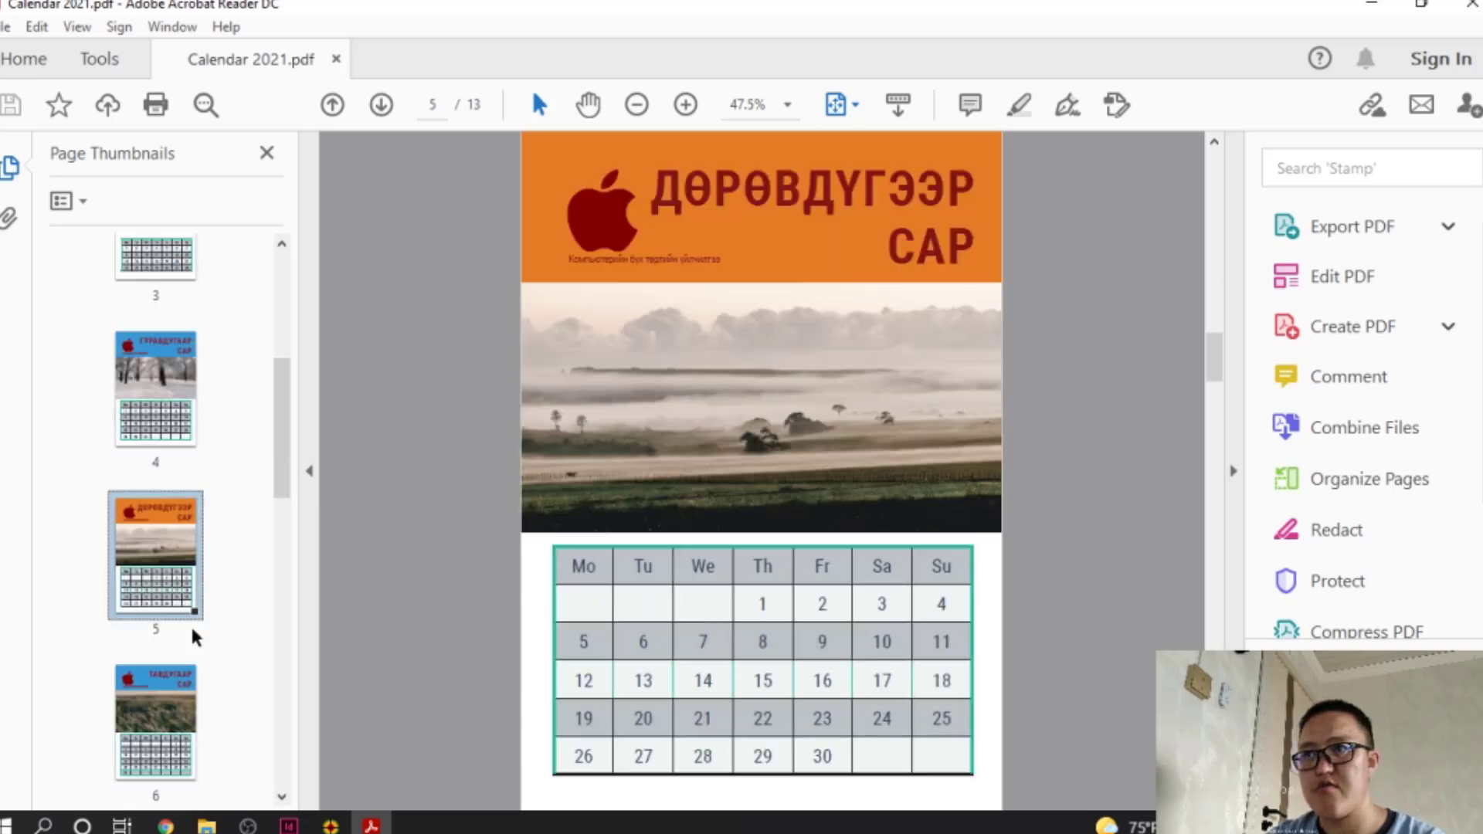
{"action": "scroll", "coordinate": [190, 623], "scroll_direction": "down", "scroll_amount": 1}
{"action": "left_click", "coordinate": [178, 629]}
{"action": "scroll", "coordinate": [204, 624], "scroll_direction": "down", "scroll_amount": 2}
{"action": "left_click", "coordinate": [180, 669]}
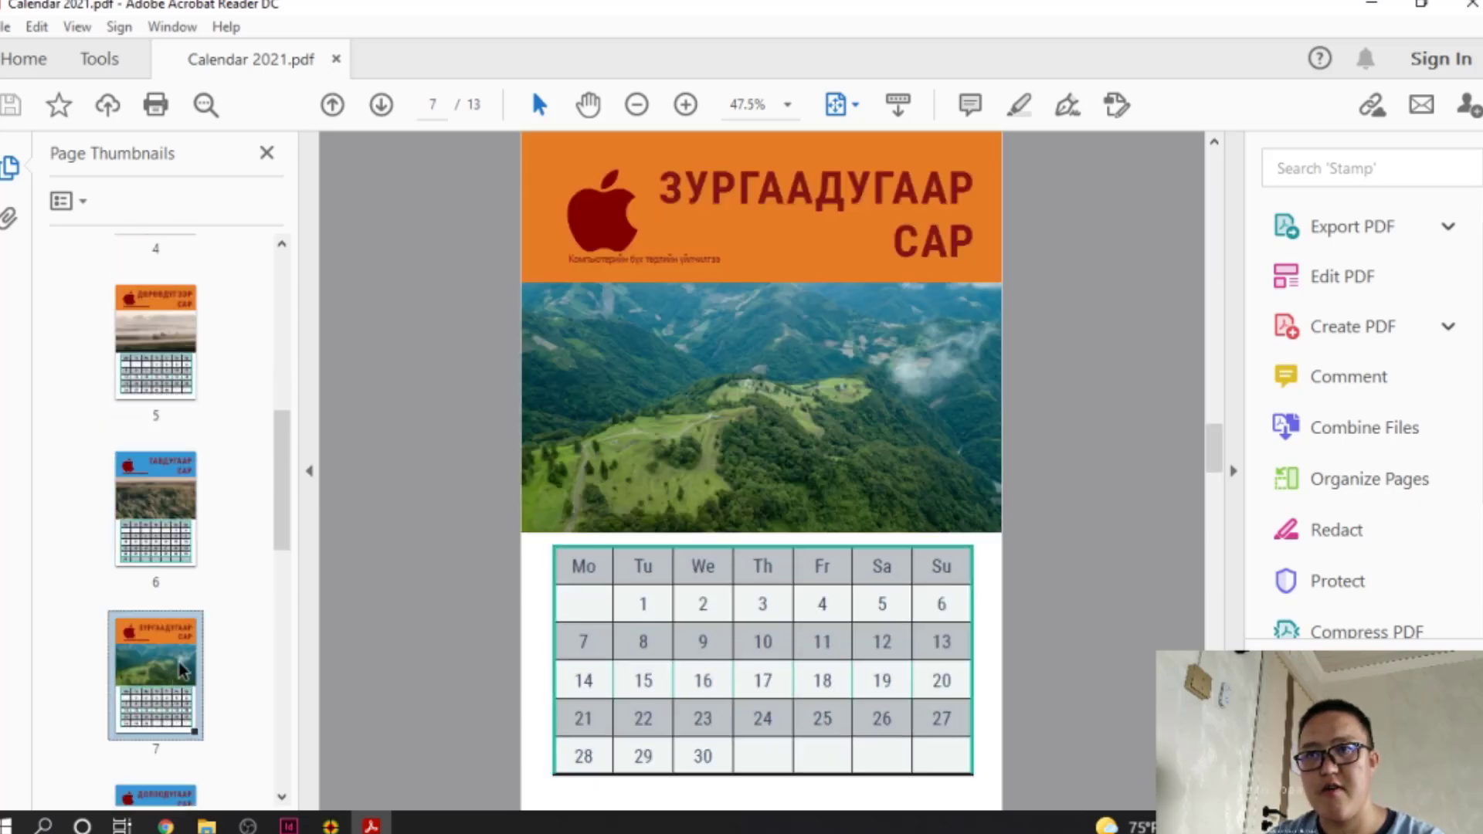
{"action": "scroll", "coordinate": [182, 663], "scroll_direction": "down", "scroll_amount": 3}
{"action": "left_click", "coordinate": [170, 639]}
{"action": "scroll", "coordinate": [171, 637], "scroll_direction": "down", "scroll_amount": 2}
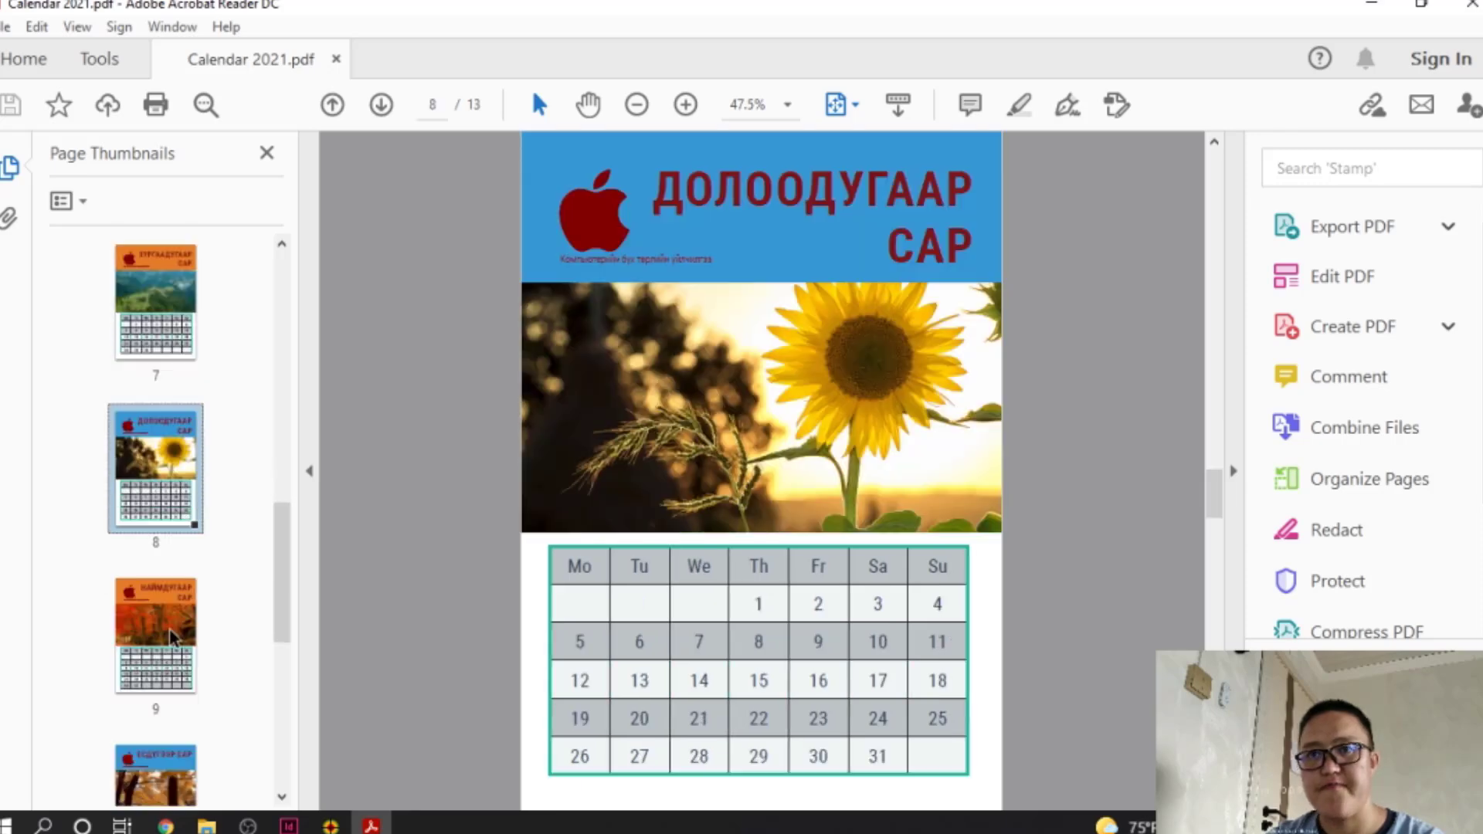
{"action": "left_click", "coordinate": [170, 637]}
{"action": "scroll", "coordinate": [171, 637], "scroll_direction": "down", "scroll_amount": 2}
{"action": "left_click", "coordinate": [150, 642]}
{"action": "scroll", "coordinate": [150, 642], "scroll_direction": "down", "scroll_amount": 2}
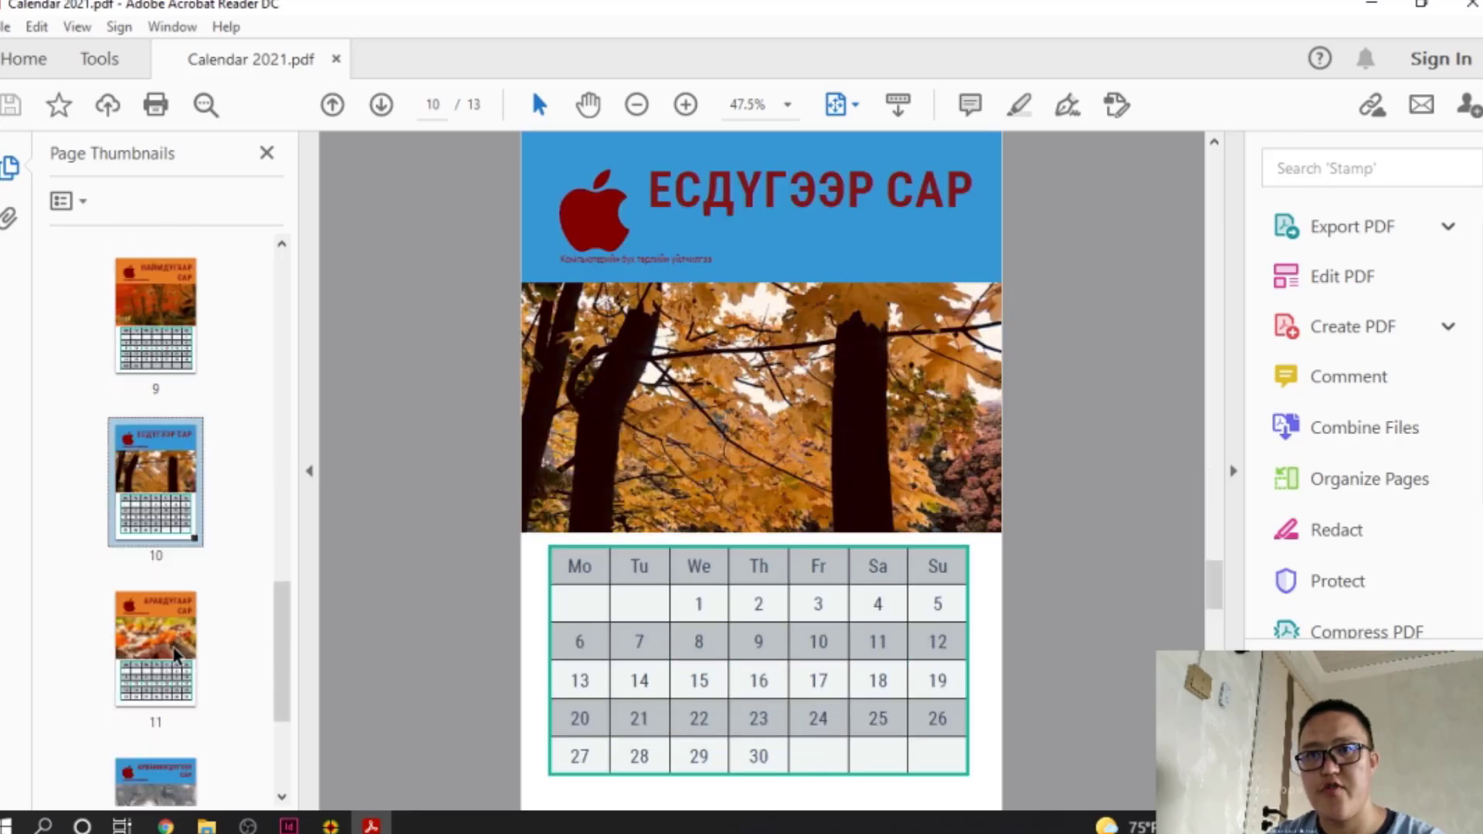
{"action": "left_click", "coordinate": [176, 657]}
{"action": "scroll", "coordinate": [176, 658], "scroll_direction": "down", "scroll_amount": 2}
{"action": "left_click", "coordinate": [162, 688]}
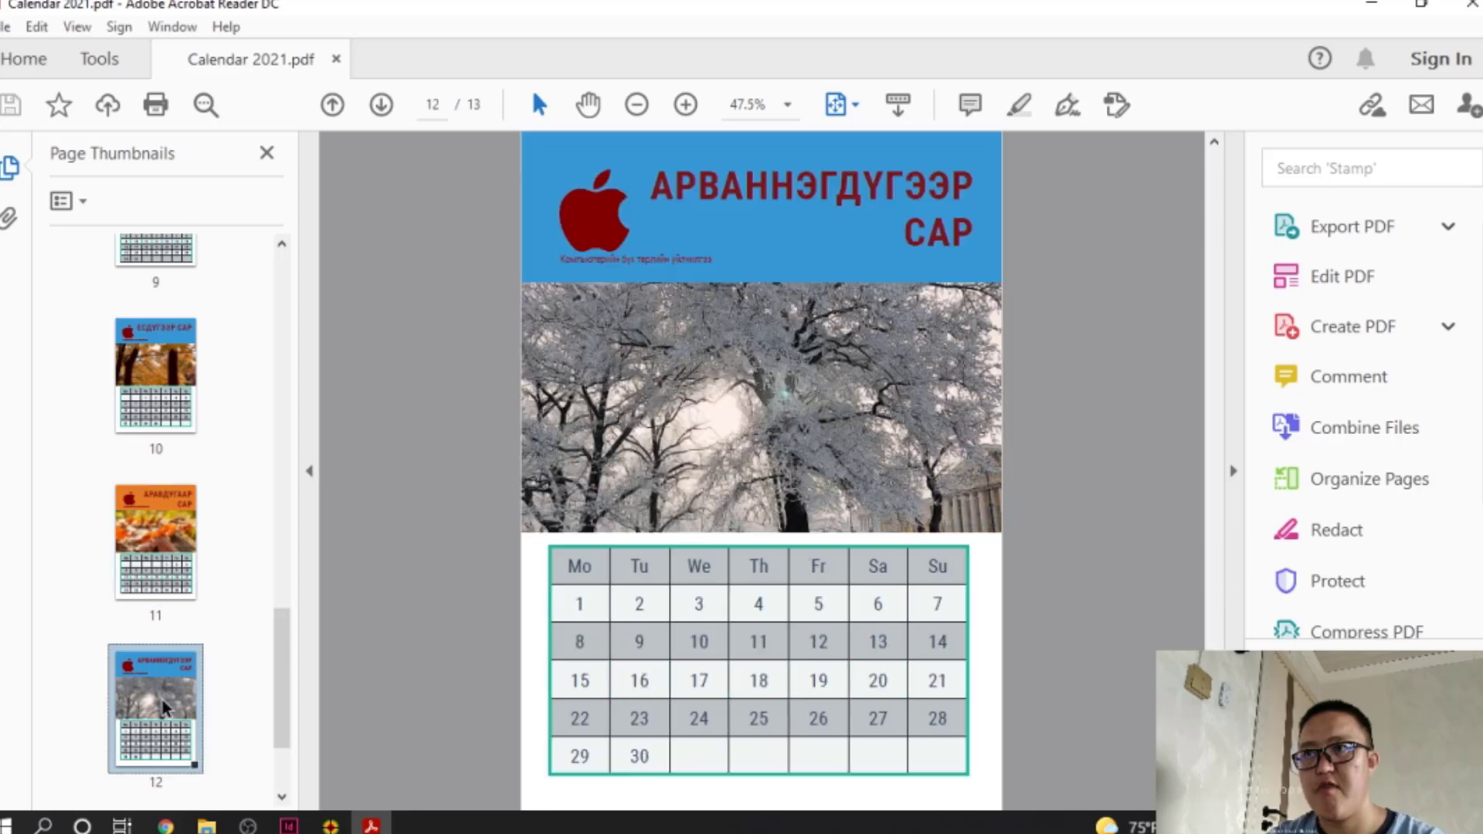
{"action": "scroll", "coordinate": [162, 700], "scroll_direction": "down", "scroll_amount": 2}
{"action": "left_click", "coordinate": [162, 689]}
{"action": "scroll", "coordinate": [192, 619], "scroll_direction": "up", "scroll_amount": 20}
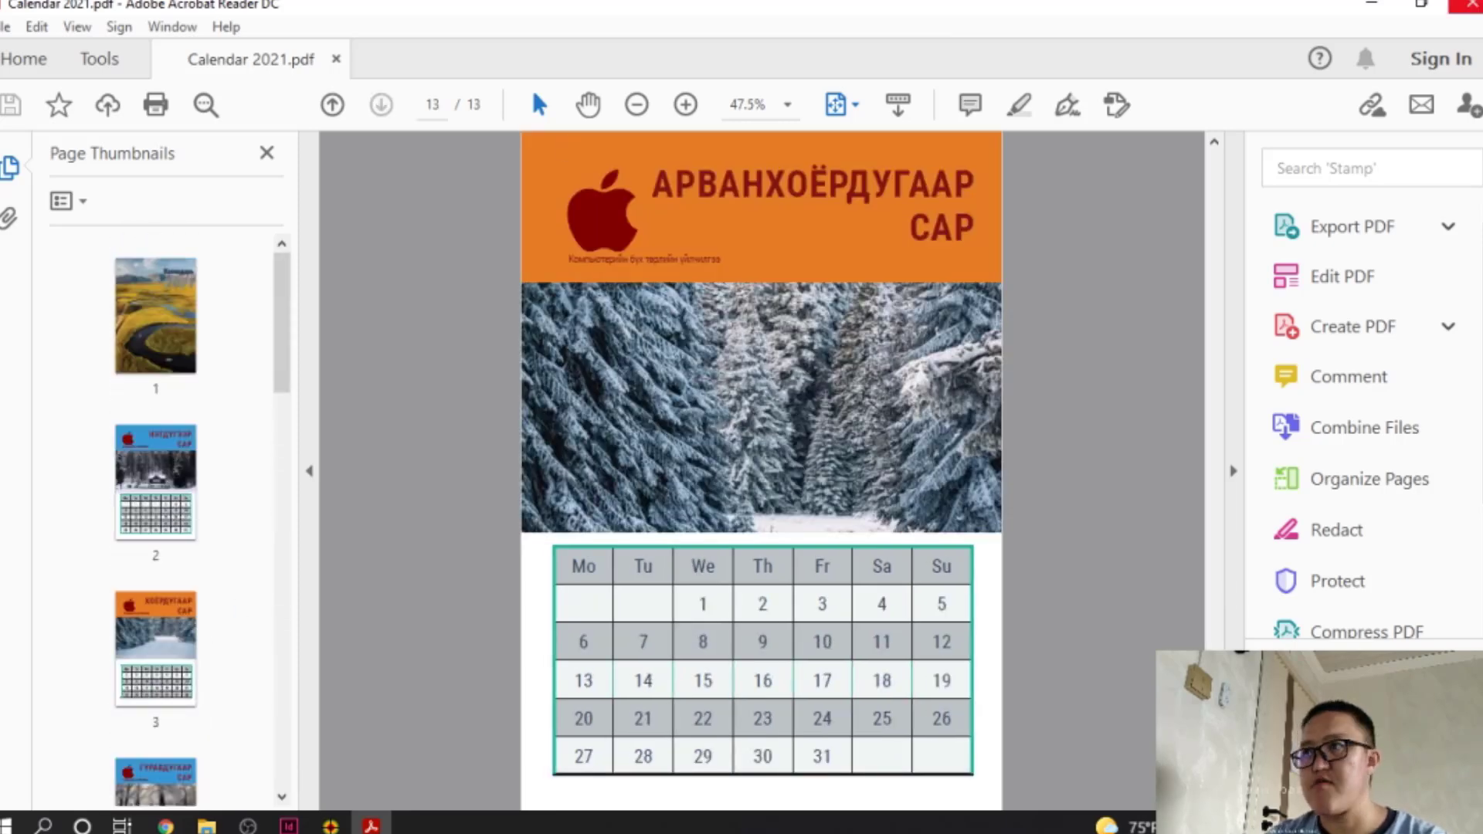
Step: Close Acrobat Reader and return to the January page of the calendar document in InDesign
{"action": "left_click", "coordinate": [1471, 4]}
{"action": "left_click", "coordinate": [1279, 7]}
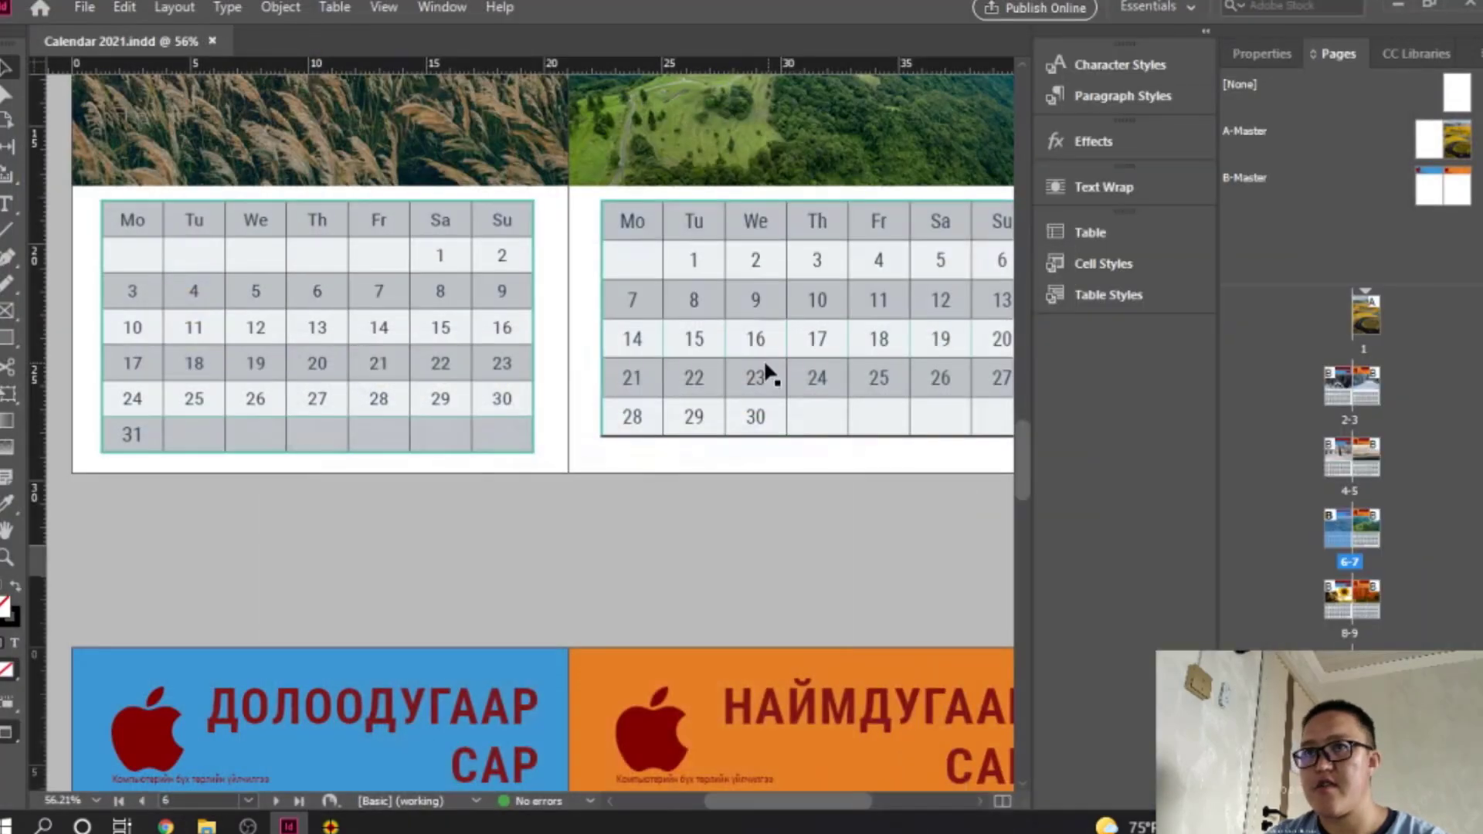
{"action": "scroll", "coordinate": [768, 370], "scroll_direction": "up", "scroll_amount": 20}
{"action": "scroll", "coordinate": [767, 371], "scroll_direction": "up", "scroll_amount": 10}
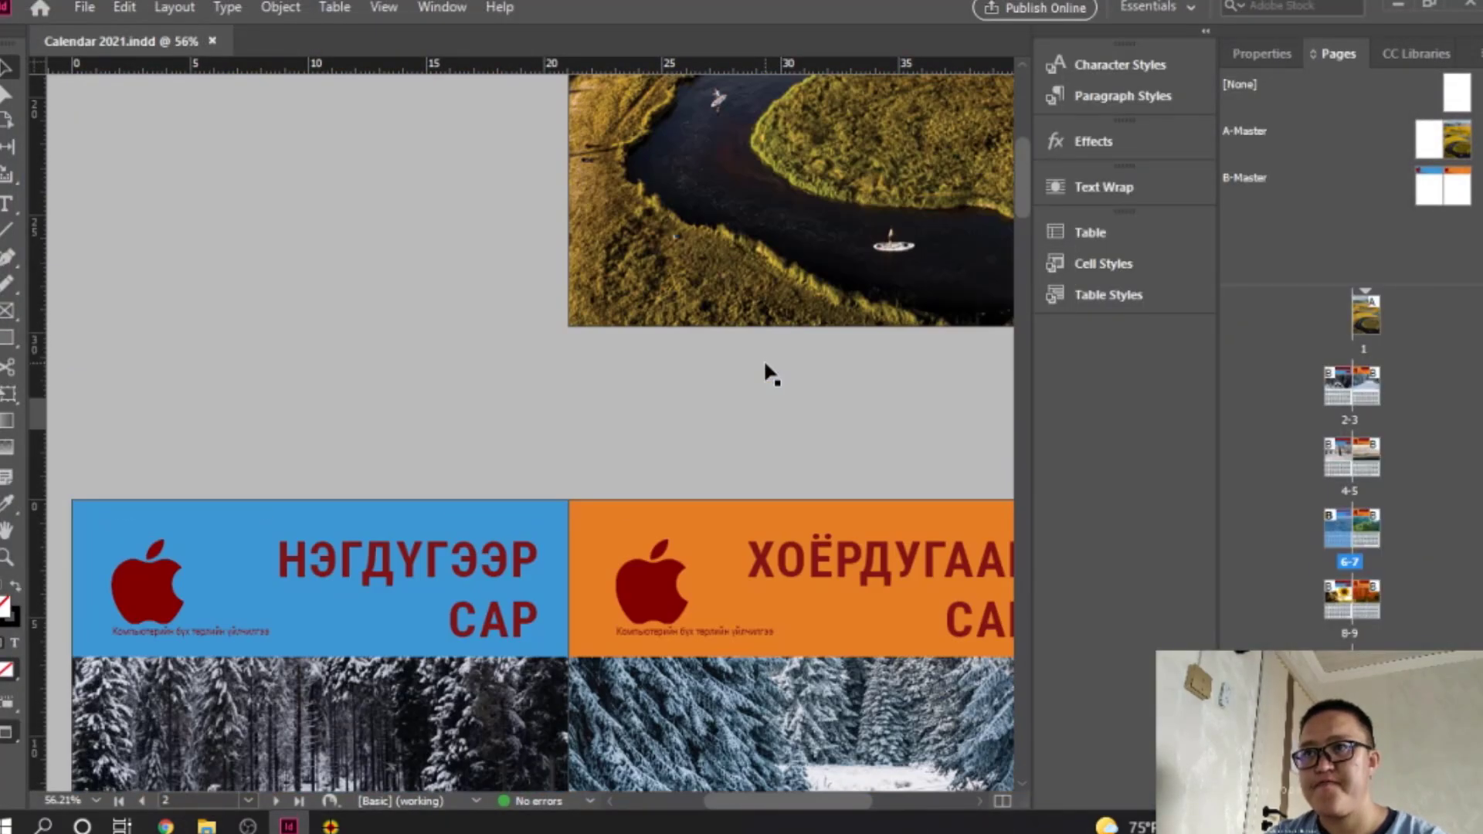
{"action": "scroll", "coordinate": [605, 366], "scroll_direction": "down", "scroll_amount": 2}
{"action": "scroll", "coordinate": [605, 366], "scroll_direction": "down", "scroll_amount": 5}
{"action": "scroll", "coordinate": [604, 367], "scroll_direction": "left", "scroll_amount": 2}
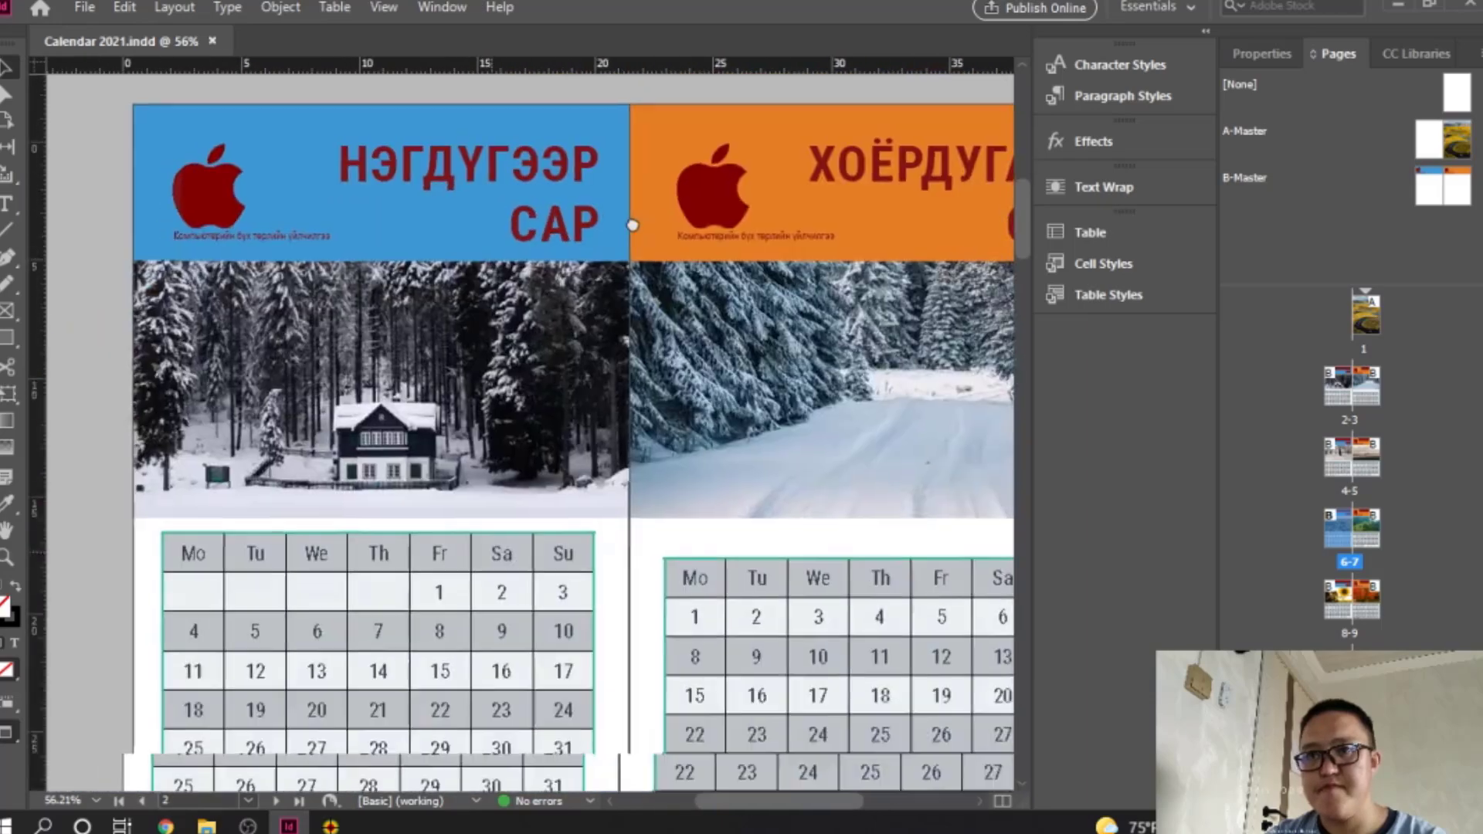
Step: Replace the January table's Mo, Tu and We headings with the Mongolian abbreviations Да, Мя and Лх
{"action": "left_click", "coordinate": [249, 485]}
{"action": "double_click", "coordinate": [248, 485]}
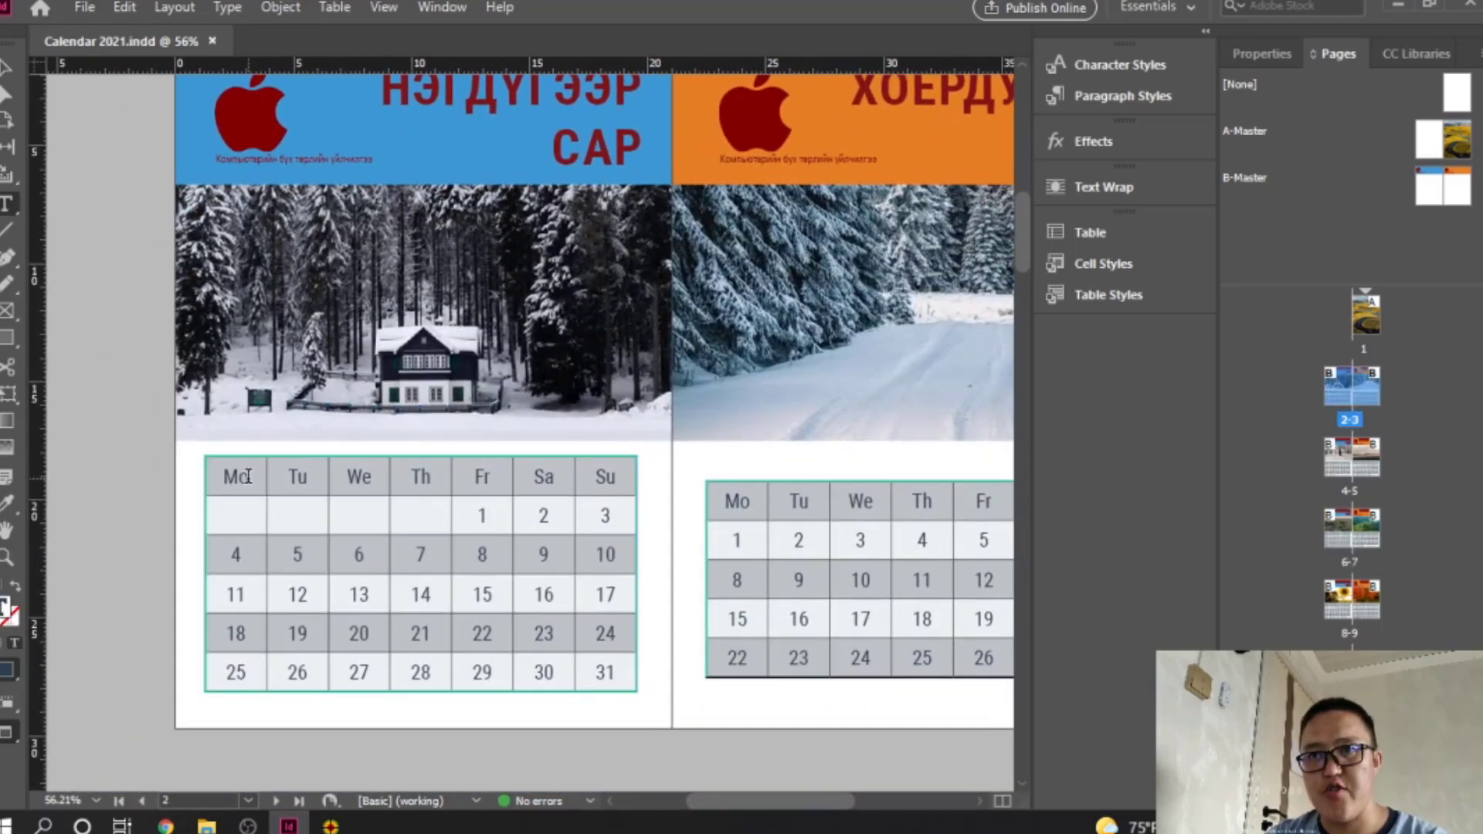
{"action": "left_click_drag", "start_coordinate": [248, 479], "coordinate": [225, 477]}
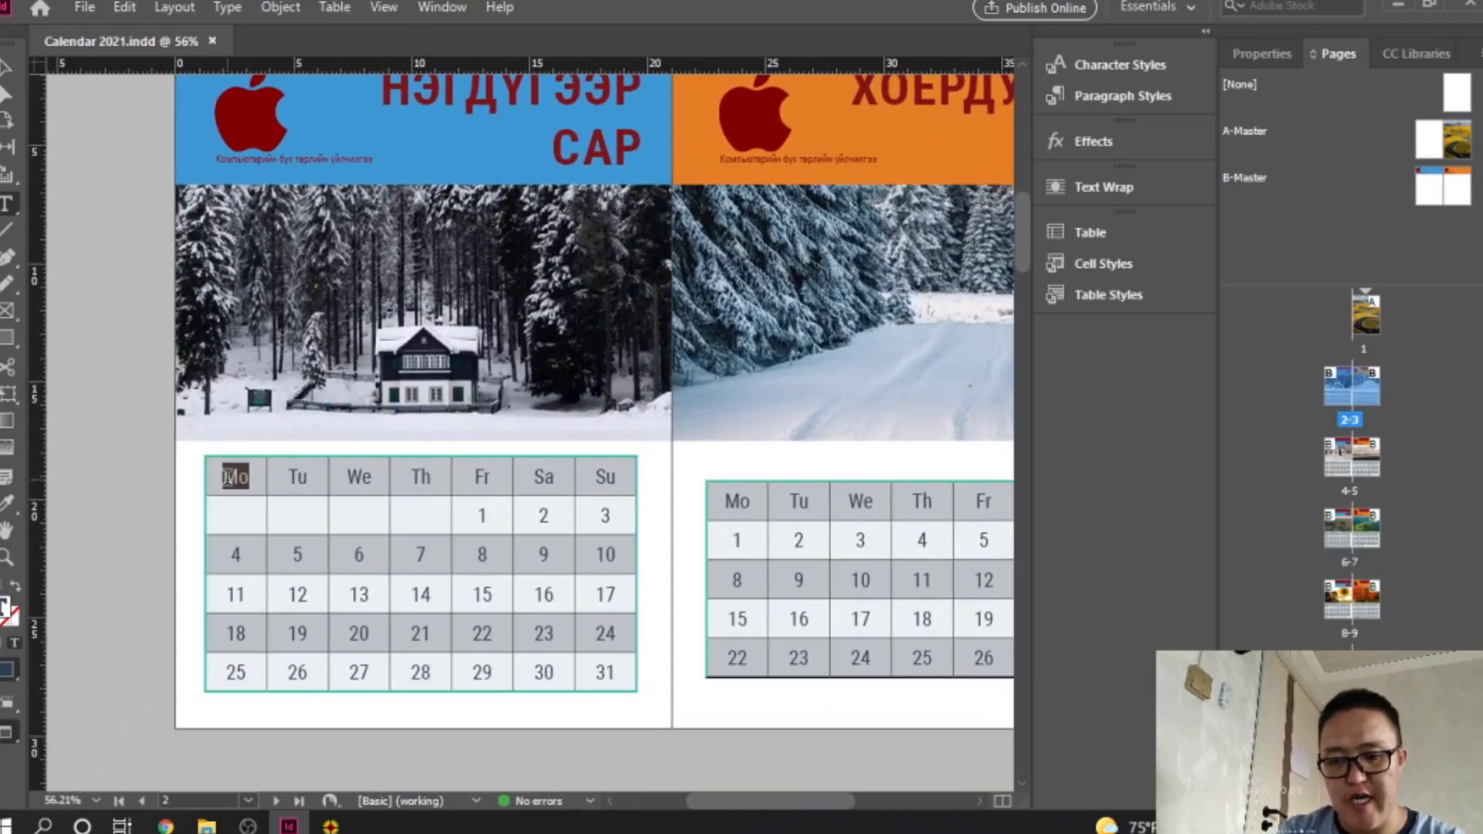
{"action": "type", "text": "G"}
{"action": "key", "text": "BackSpace"}
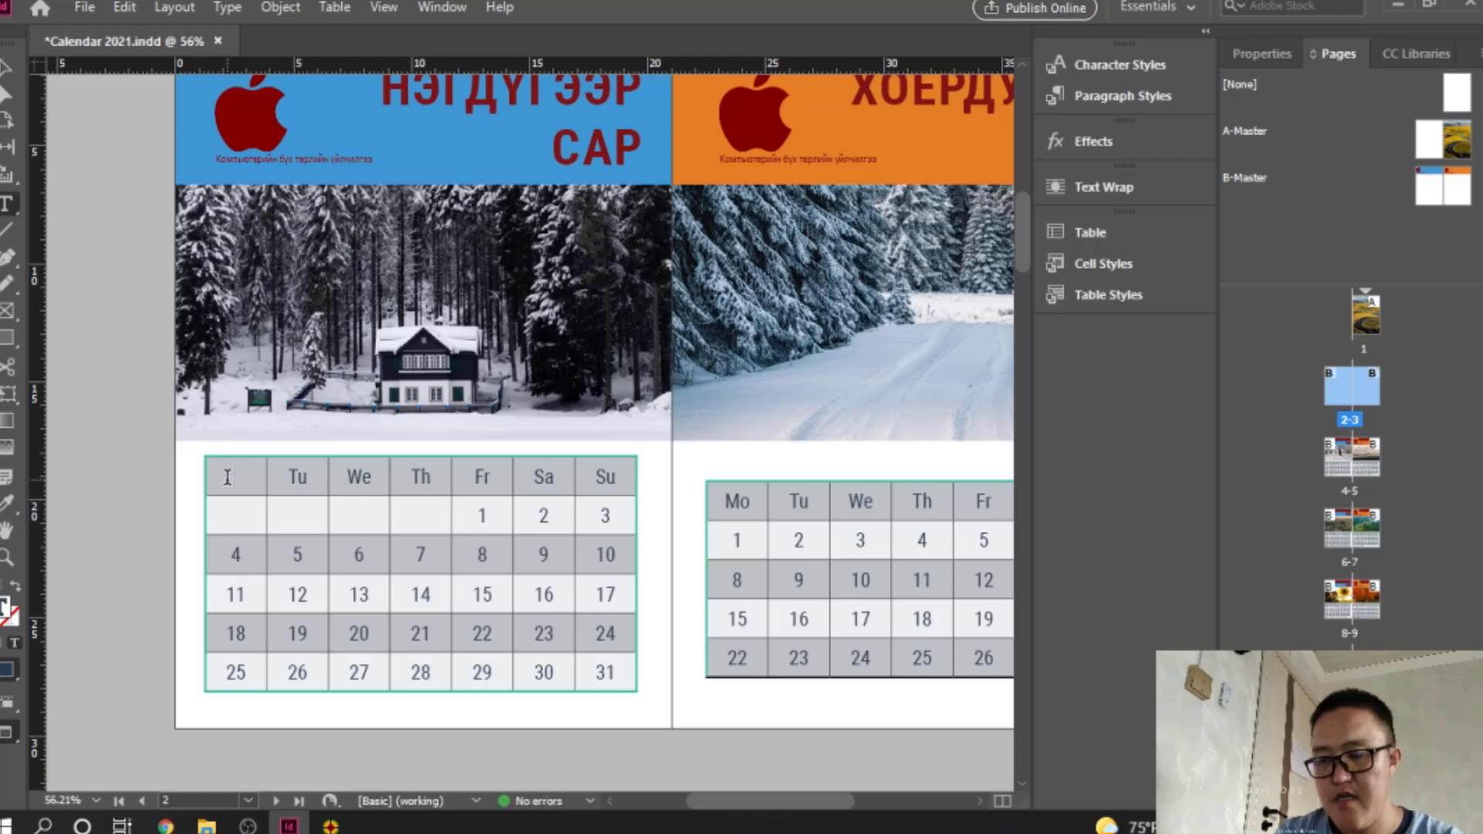
{"action": "type", "text": "Да"}
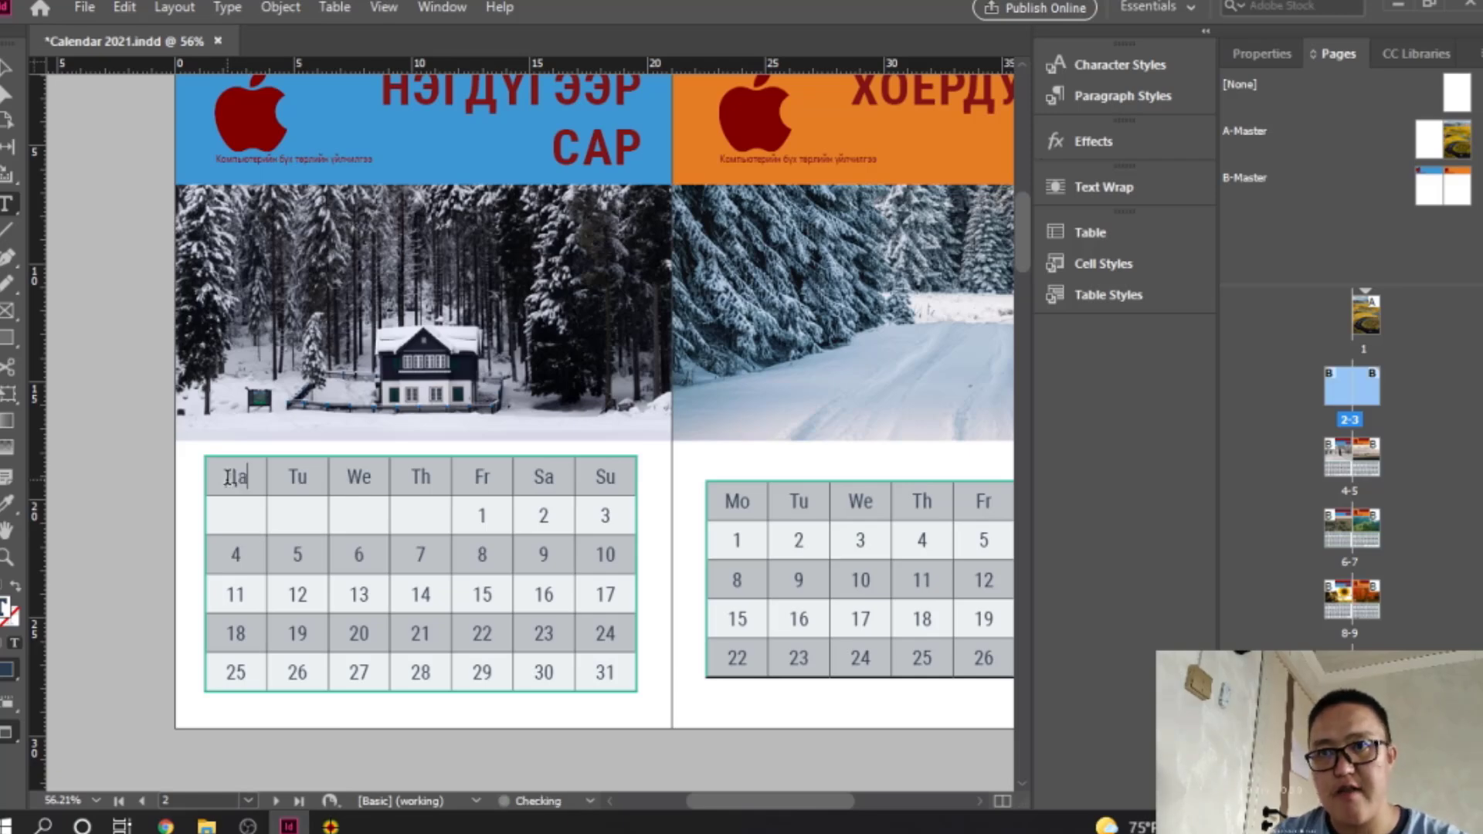
{"action": "double_click", "coordinate": [298, 476]}
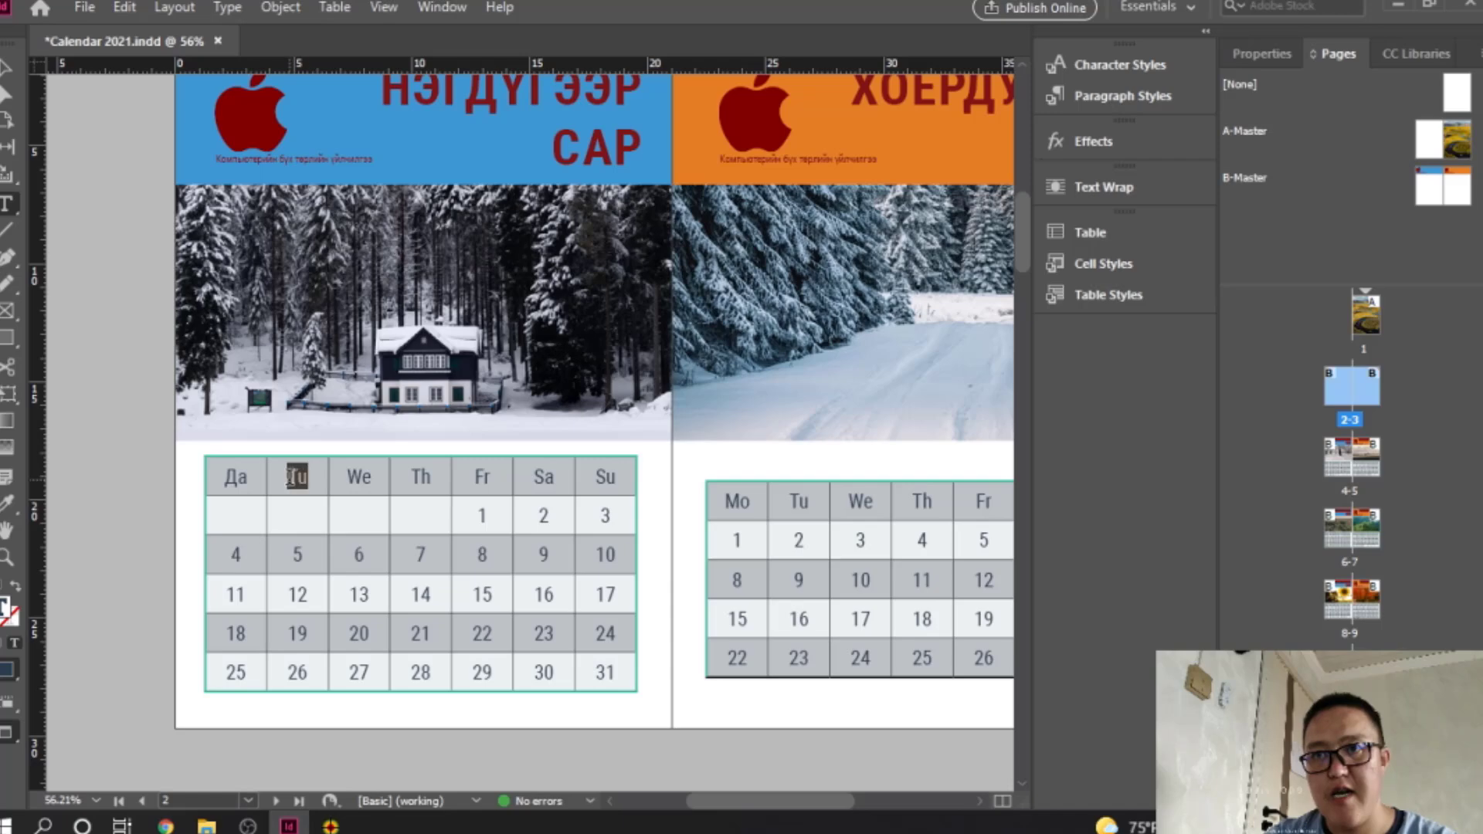
{"action": "type", "text": "Мя"}
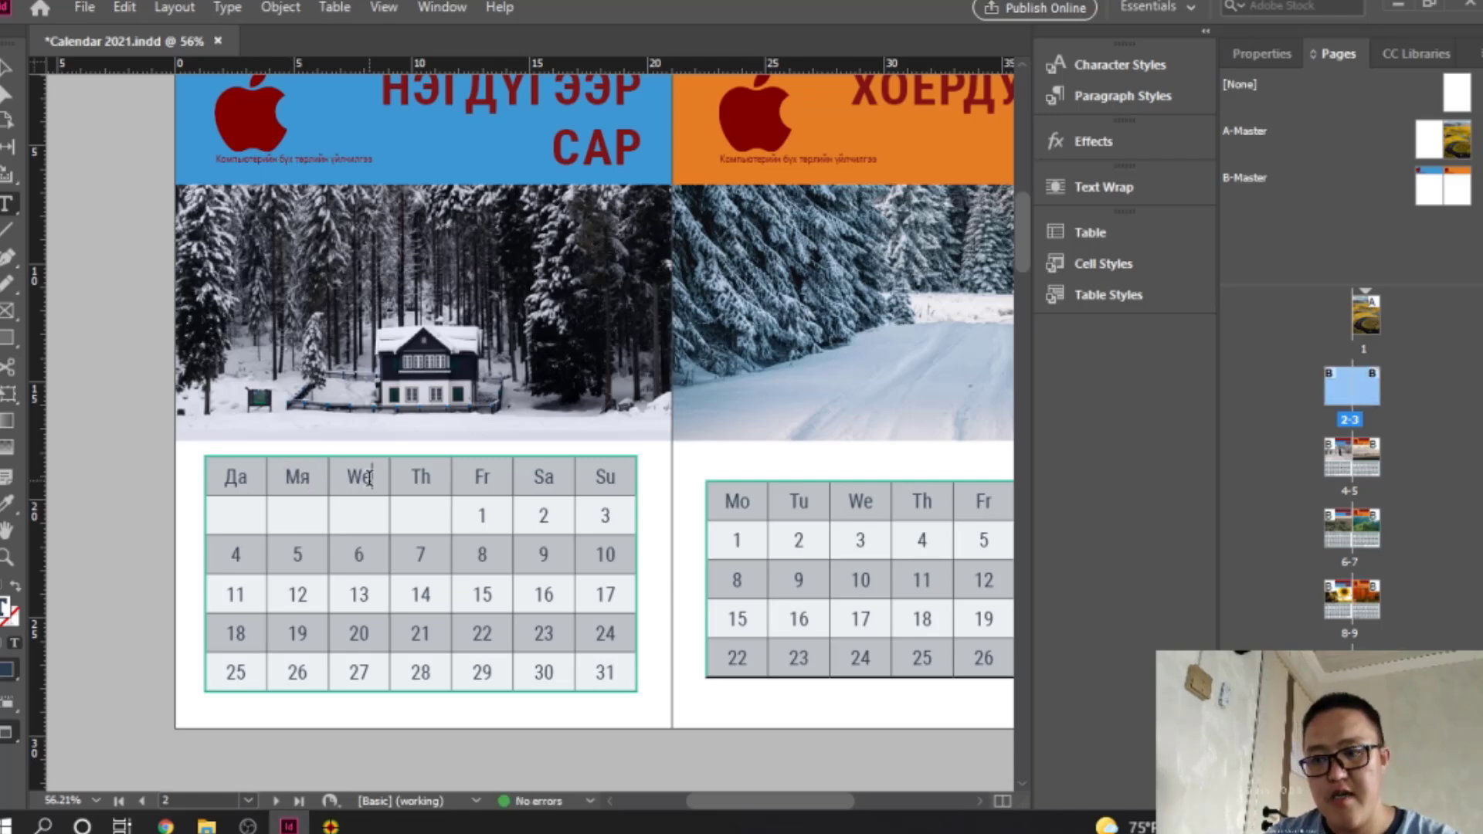
{"action": "double_click", "coordinate": [370, 478]}
{"action": "key", "text": "BackSpace"}
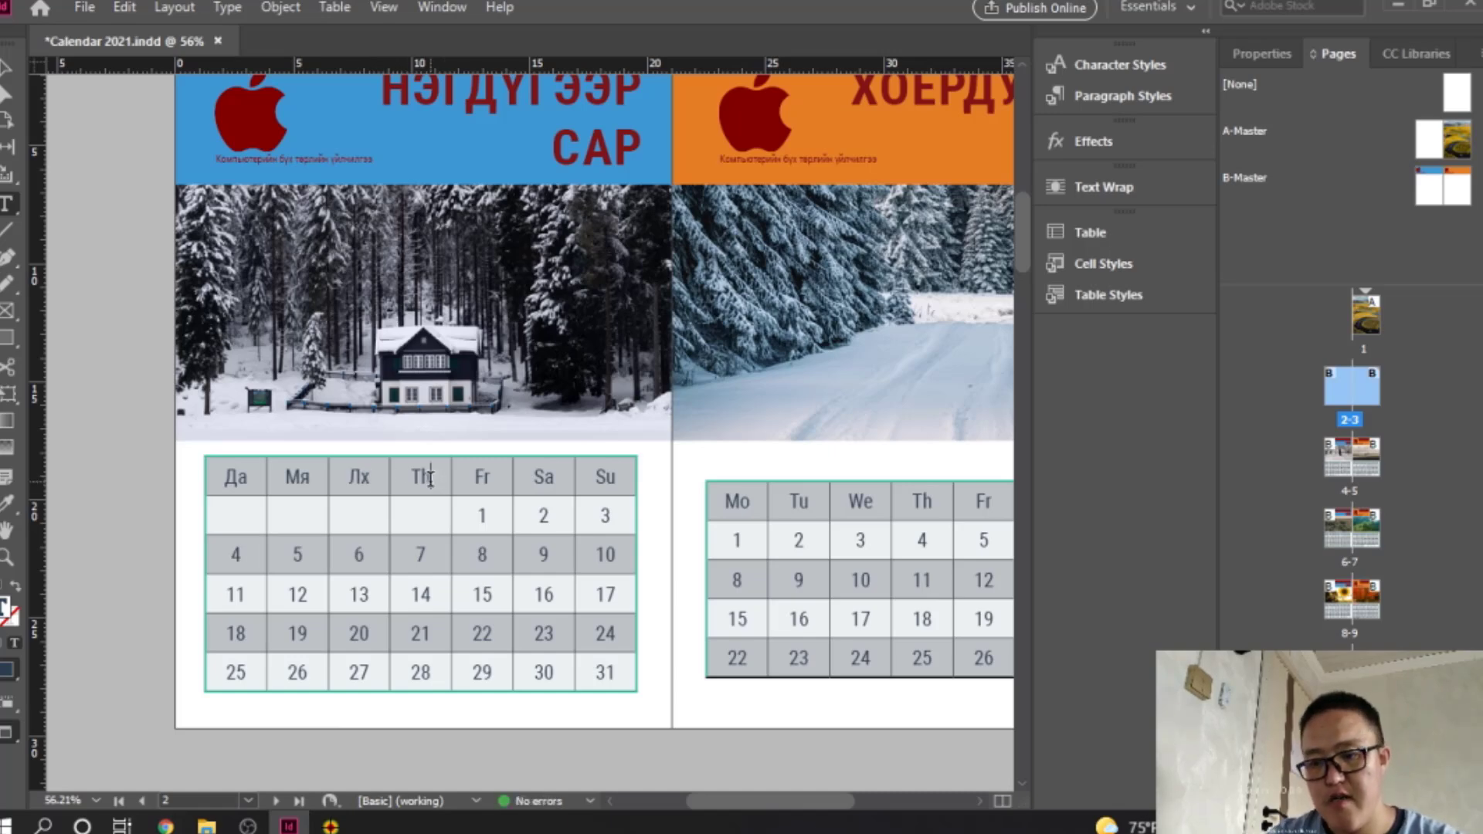
Step: Replace the January table's Th, Fr, Sa and Su headings with Пү, Ба, Бя and Ня
{"action": "double_click", "coordinate": [430, 478]}
{"action": "key", "text": "BackSpace"}
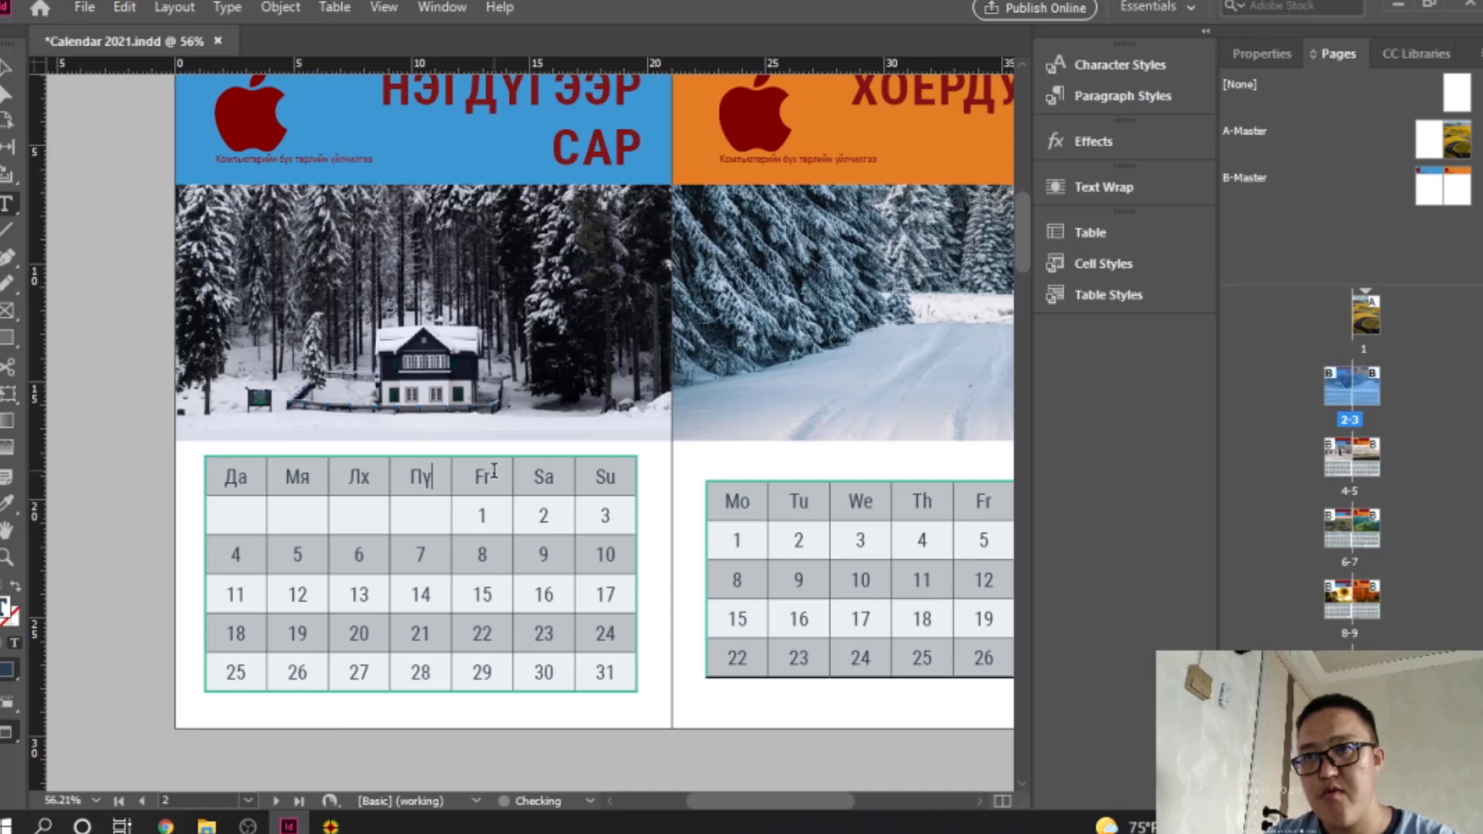
{"action": "double_click", "coordinate": [495, 472]}
{"action": "key", "text": "BackSpace"}
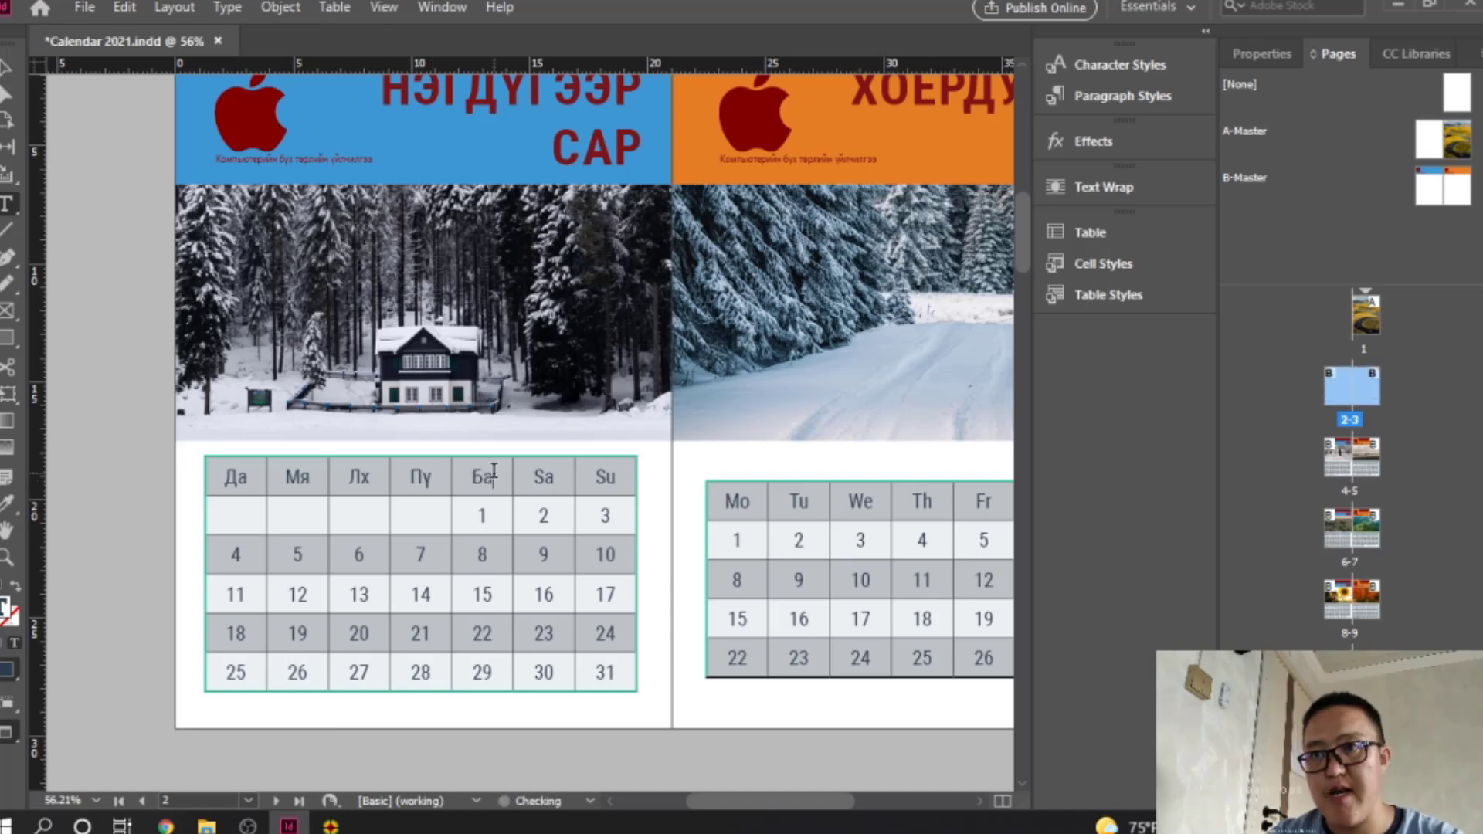
{"action": "double_click", "coordinate": [553, 476]}
{"action": "type", "text": "Бя"}
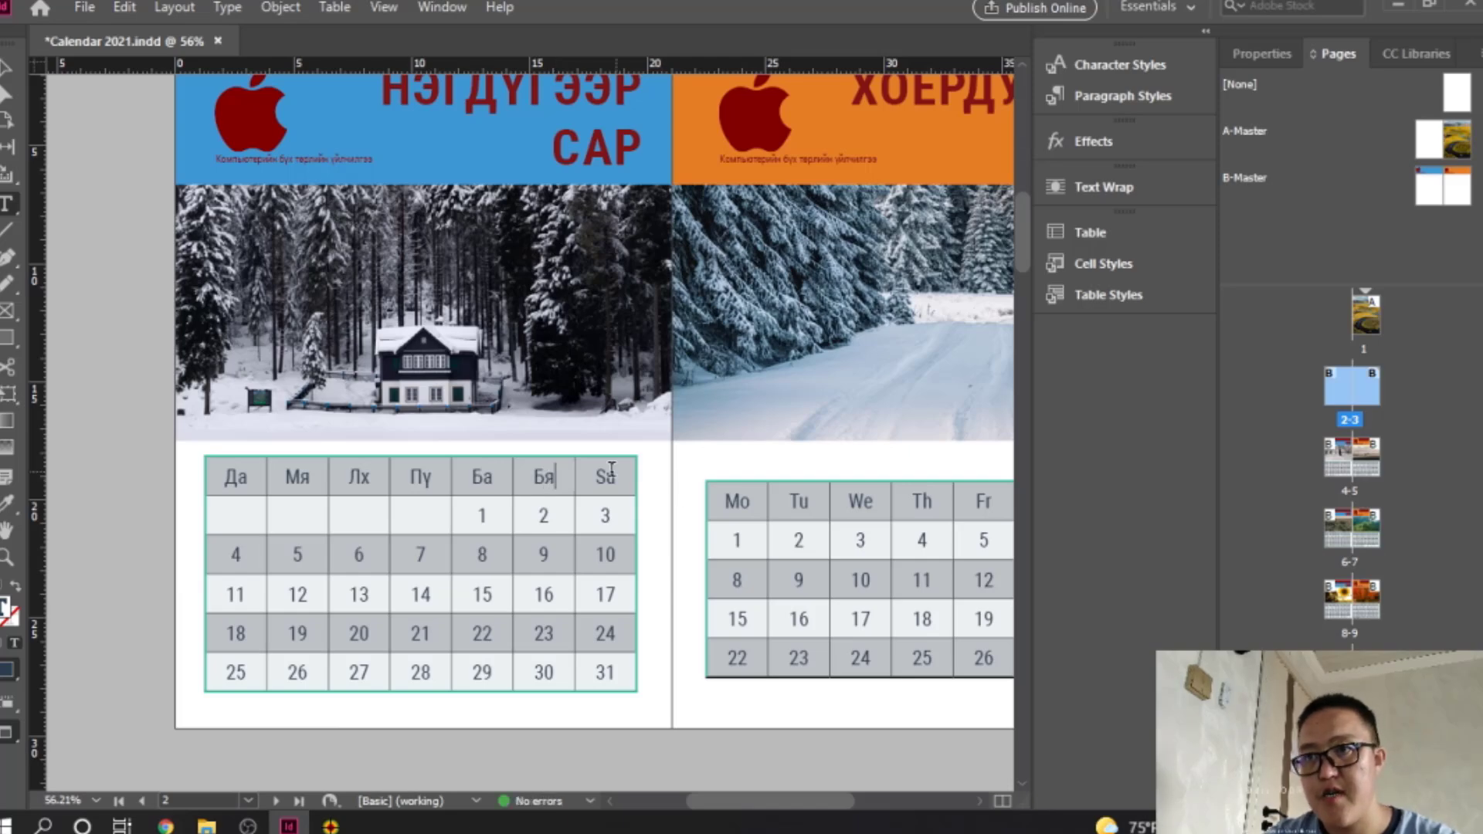
{"action": "double_click", "coordinate": [617, 473]}
{"action": "key", "text": "BackSpace"}
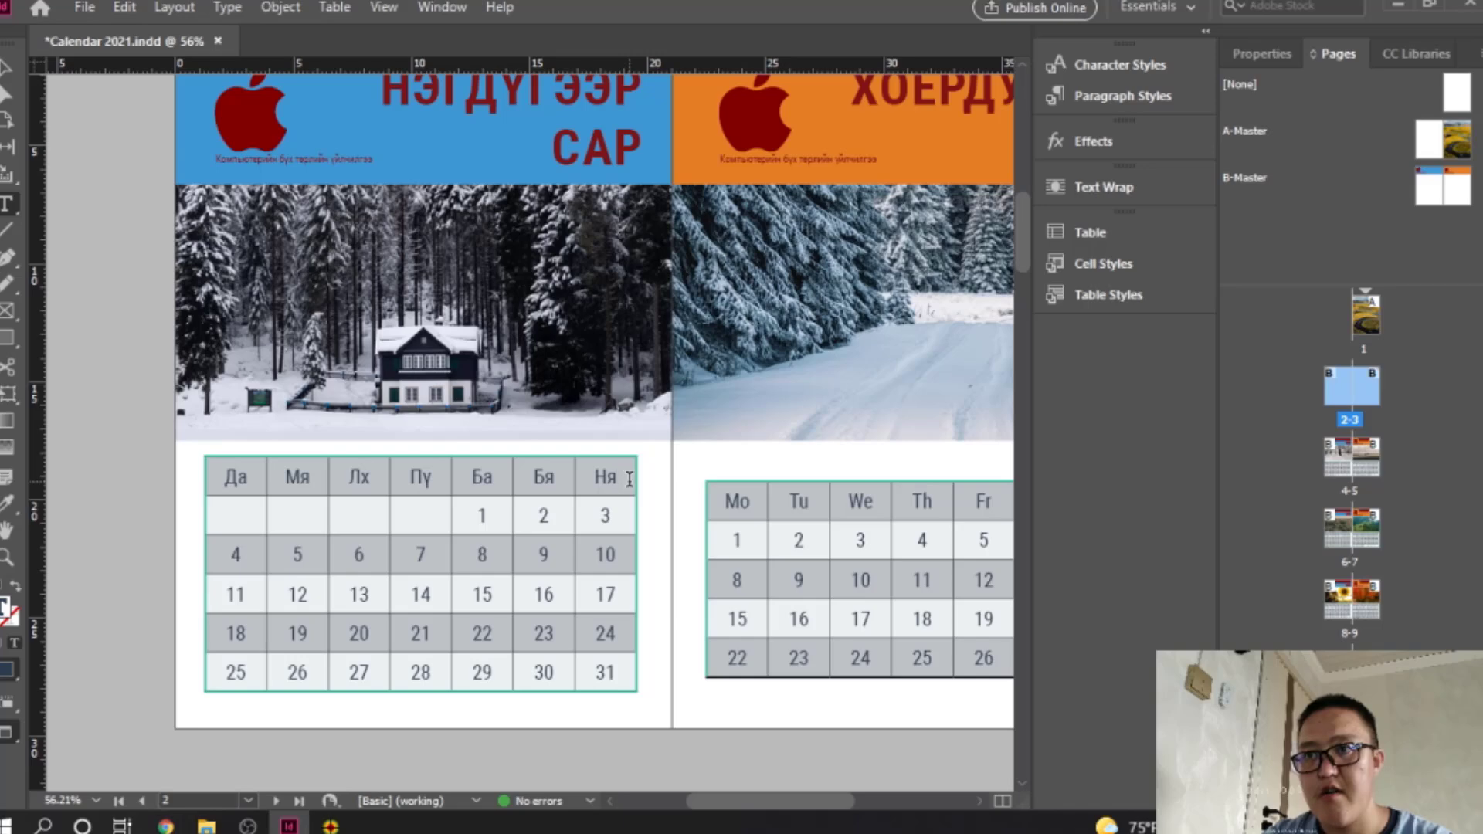
Step: Copy January's Mongolian weekday header row and paste it over the header row of the February table
{"action": "left_click_drag", "start_coordinate": [630, 478], "coordinate": [232, 469]}
{"action": "key", "text": "ctrl+c"}
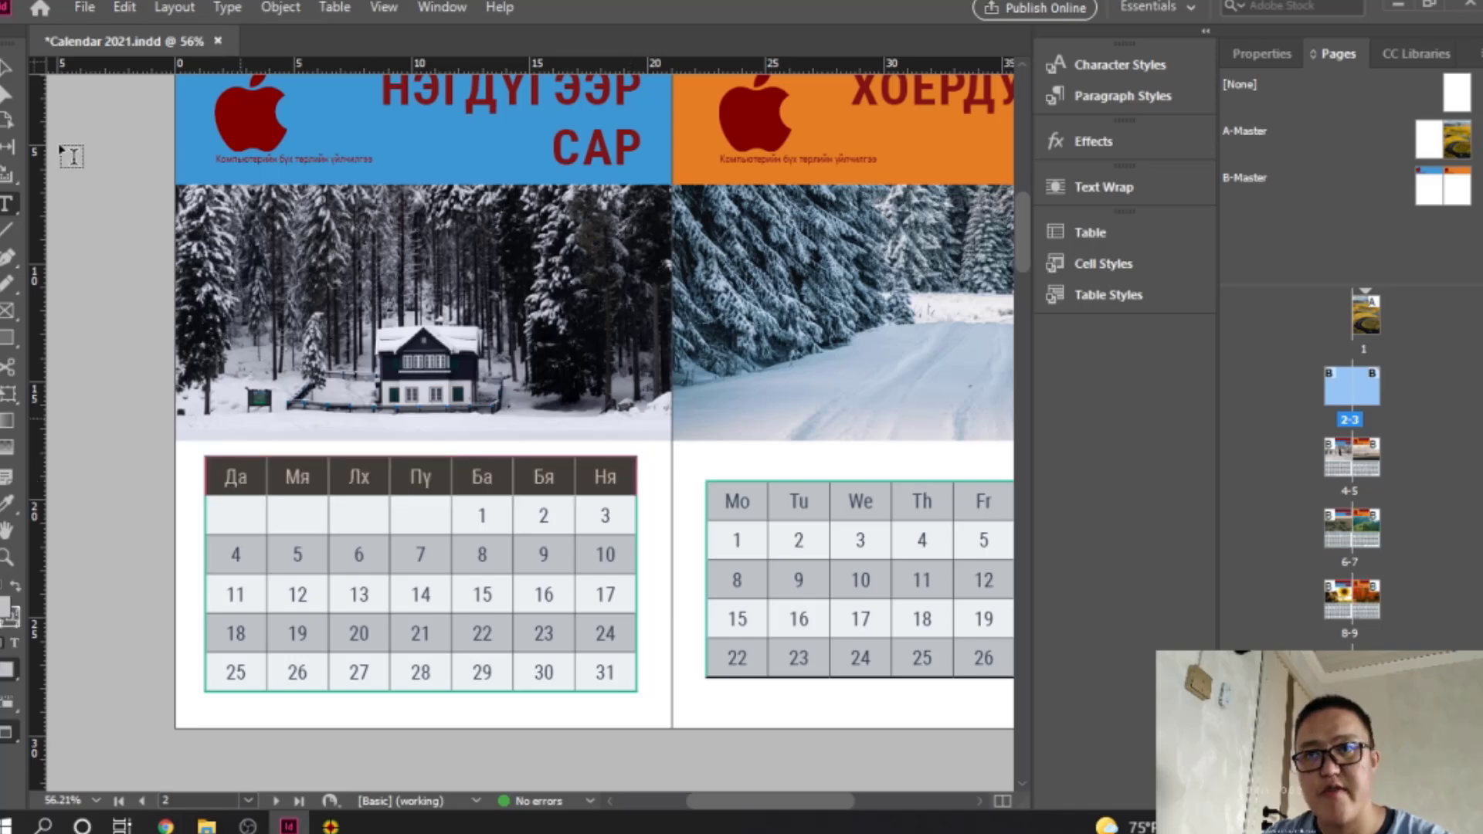
{"action": "left_click", "coordinate": [3, 68]}
{"action": "scroll", "coordinate": [794, 447], "scroll_direction": "right", "scroll_amount": 5}
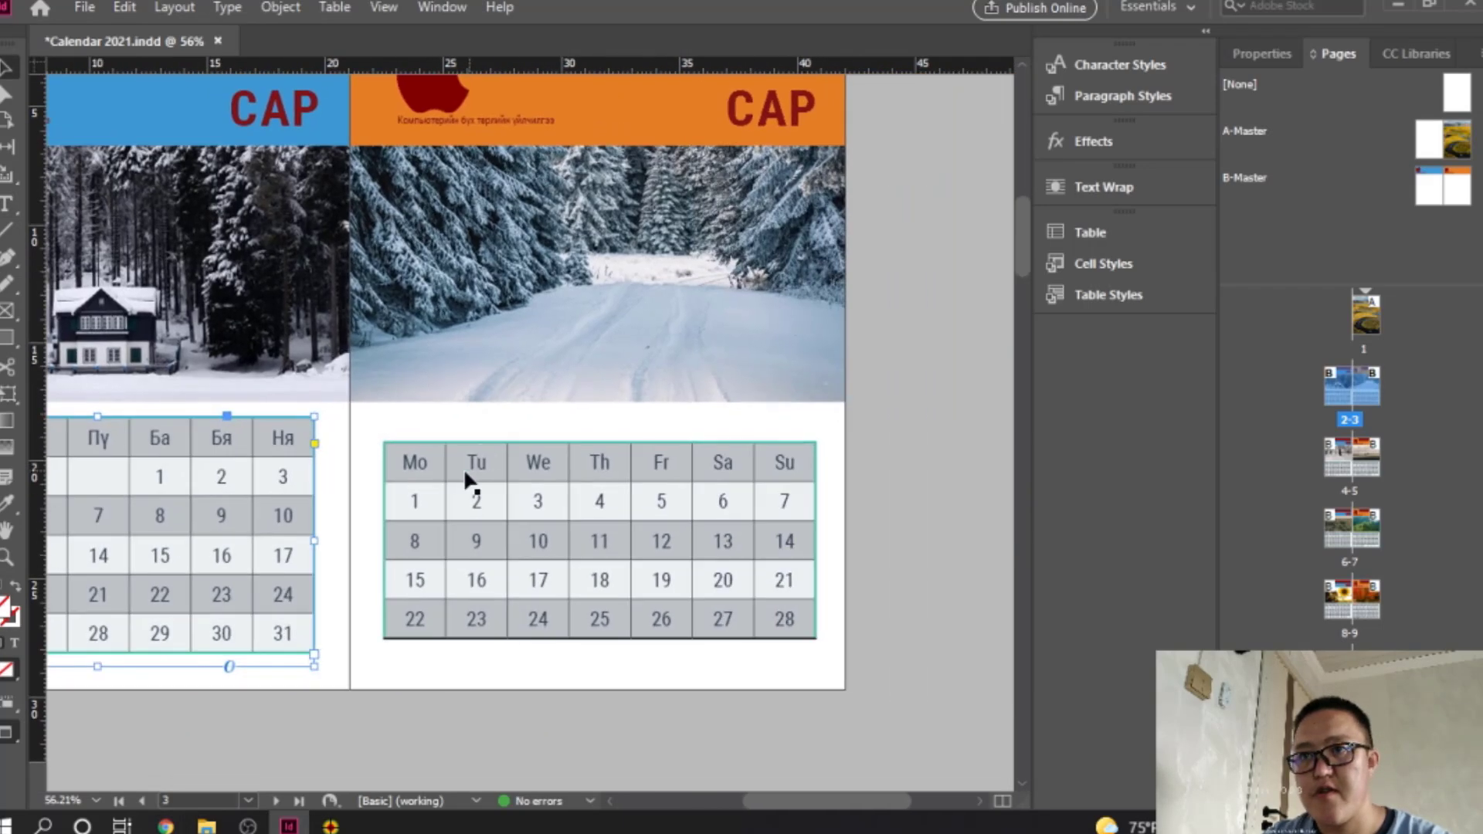
{"action": "left_click", "coordinate": [408, 457]}
{"action": "double_click", "coordinate": [408, 457]}
{"action": "left_click_drag", "start_coordinate": [408, 460], "coordinate": [778, 461]}
{"action": "type", "text": "Да\tМя\tЛх\tПу\tБа\tБя\tНя"}
Step: Paste the copied Mongolian weekday row over the header rows of the March and April tables
{"action": "scroll", "coordinate": [600, 519], "scroll_direction": "down", "scroll_amount": 5}
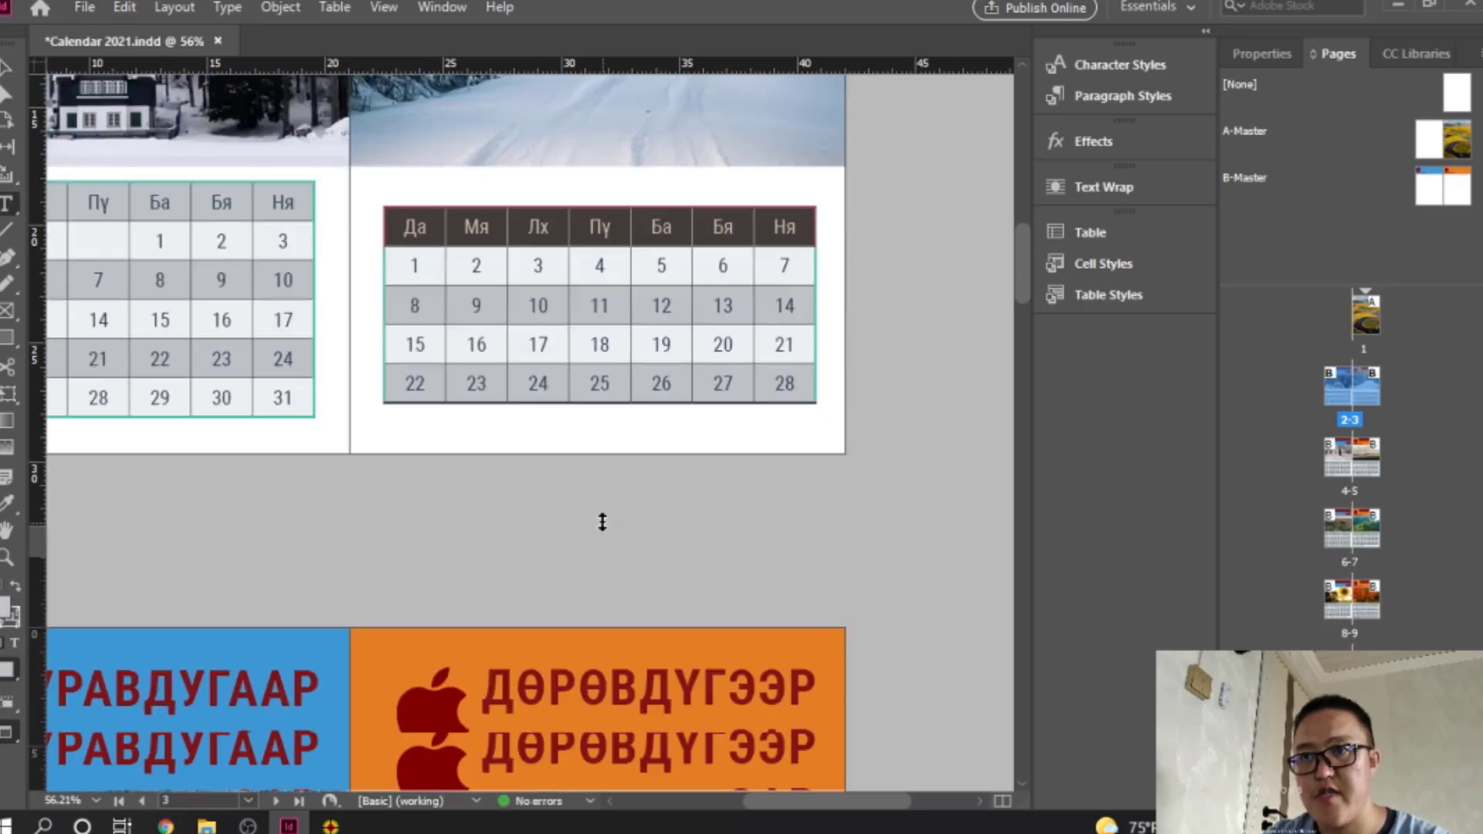
{"action": "scroll", "coordinate": [516, 545], "scroll_direction": "down", "scroll_amount": 6}
{"action": "scroll", "coordinate": [516, 546], "scroll_direction": "left", "scroll_amount": 3}
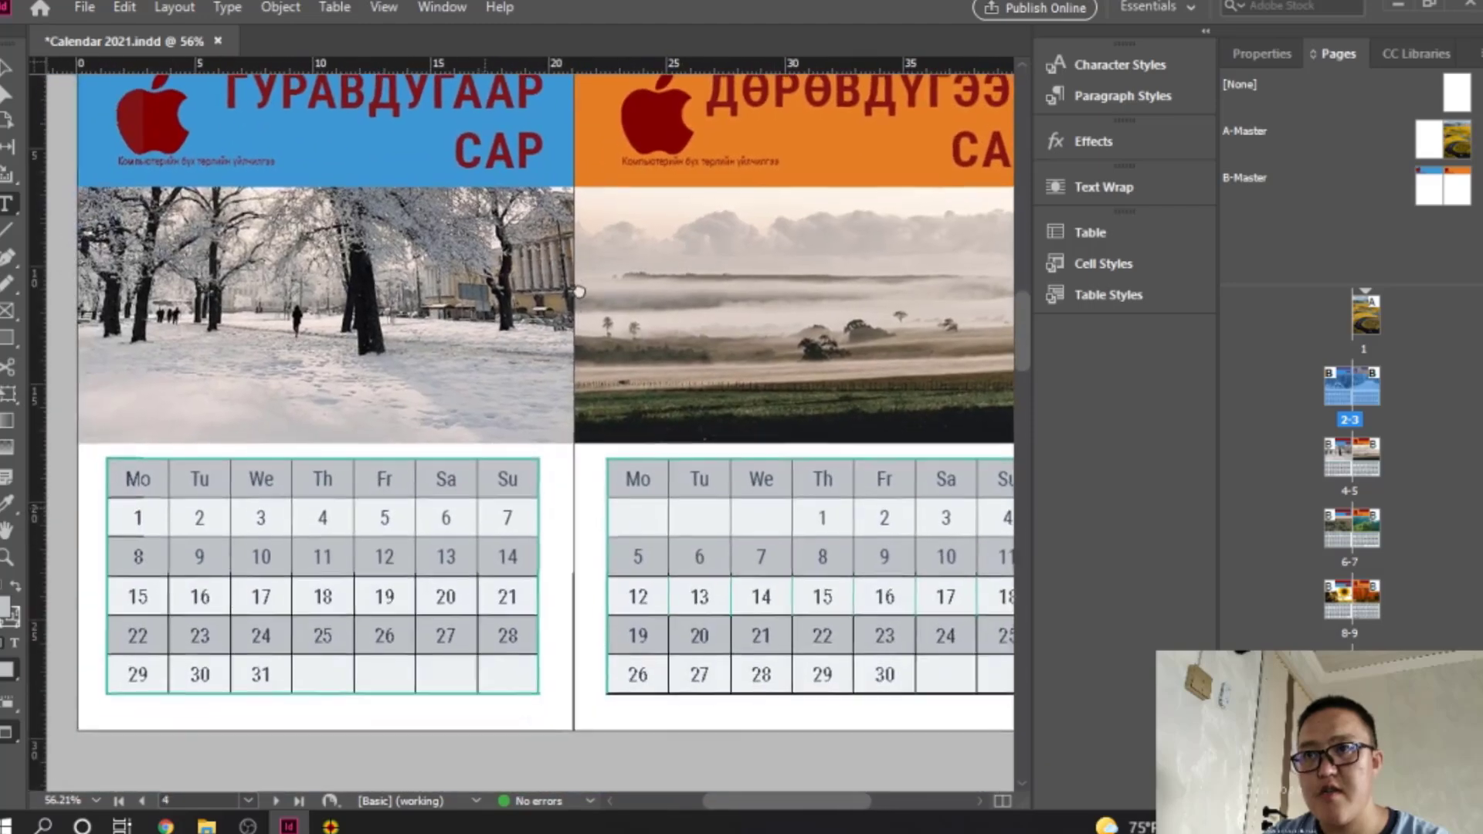
{"action": "scroll", "coordinate": [579, 292], "scroll_direction": "left", "scroll_amount": 1}
{"action": "left_click_drag", "start_coordinate": [129, 479], "coordinate": [506, 477]}
{"action": "type", "text": "Да\tМя\tЛх\tПу\tБа\tБя\tНя"}
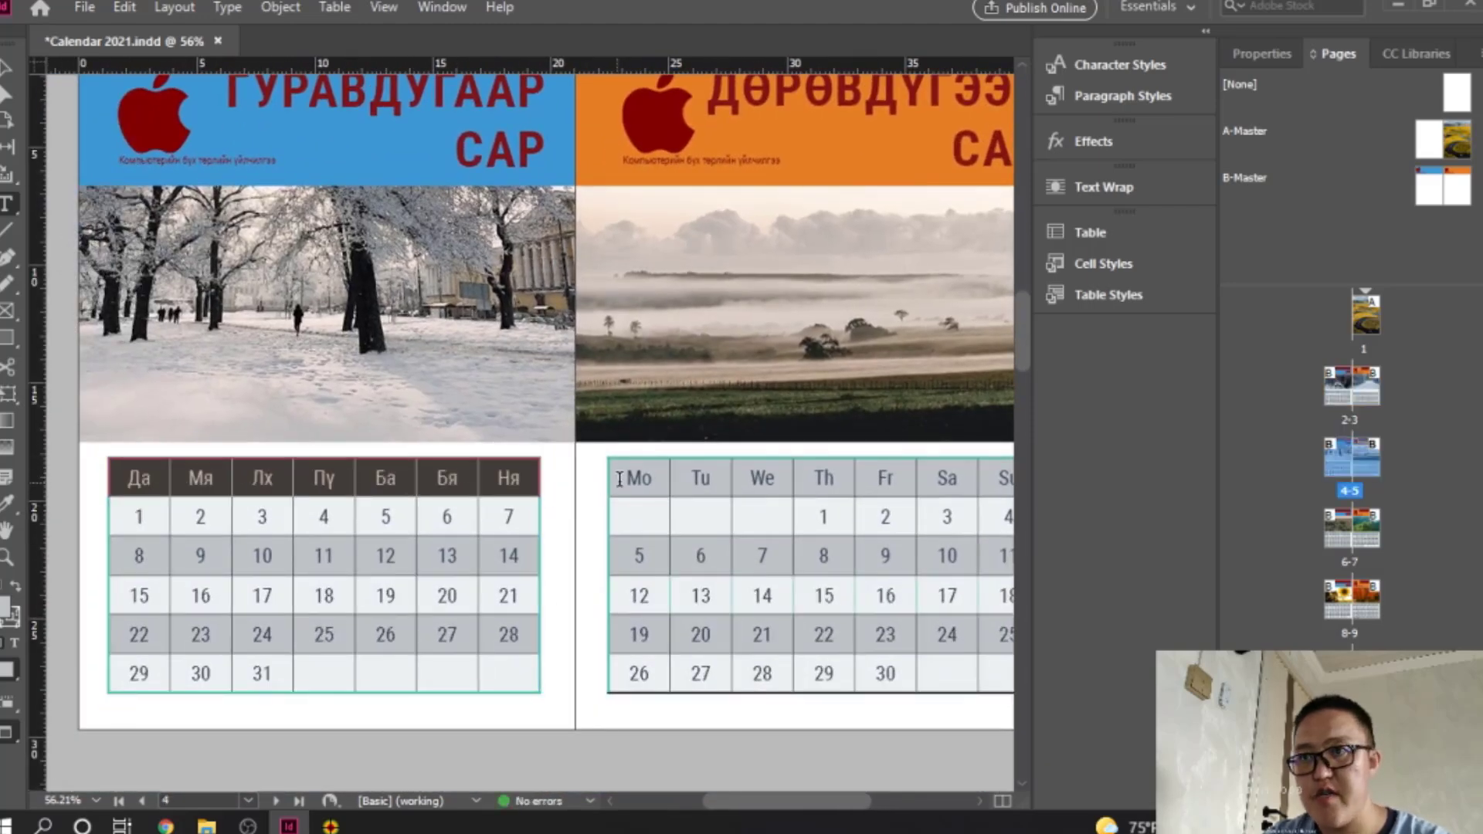
{"action": "left_click_drag", "start_coordinate": [616, 479], "coordinate": [996, 488]}
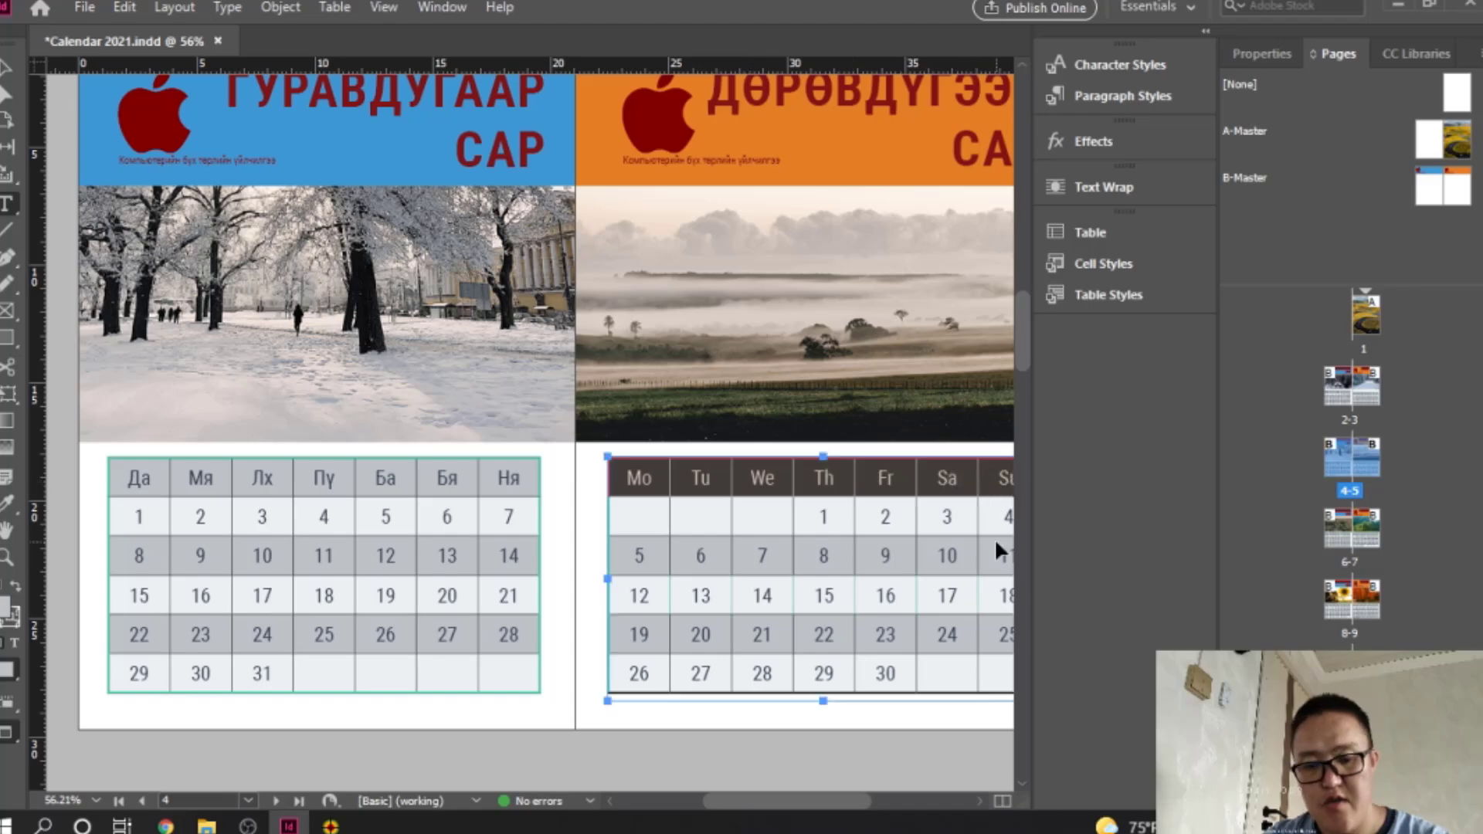
{"action": "type", "text": "Да\tМя\tЛх\tПу\tБа\tБя\tНя"}
Step: Paste the copied Mongolian weekday row over the header rows of the May and June tables
{"action": "scroll", "coordinate": [687, 652], "scroll_direction": "down", "scroll_amount": 10}
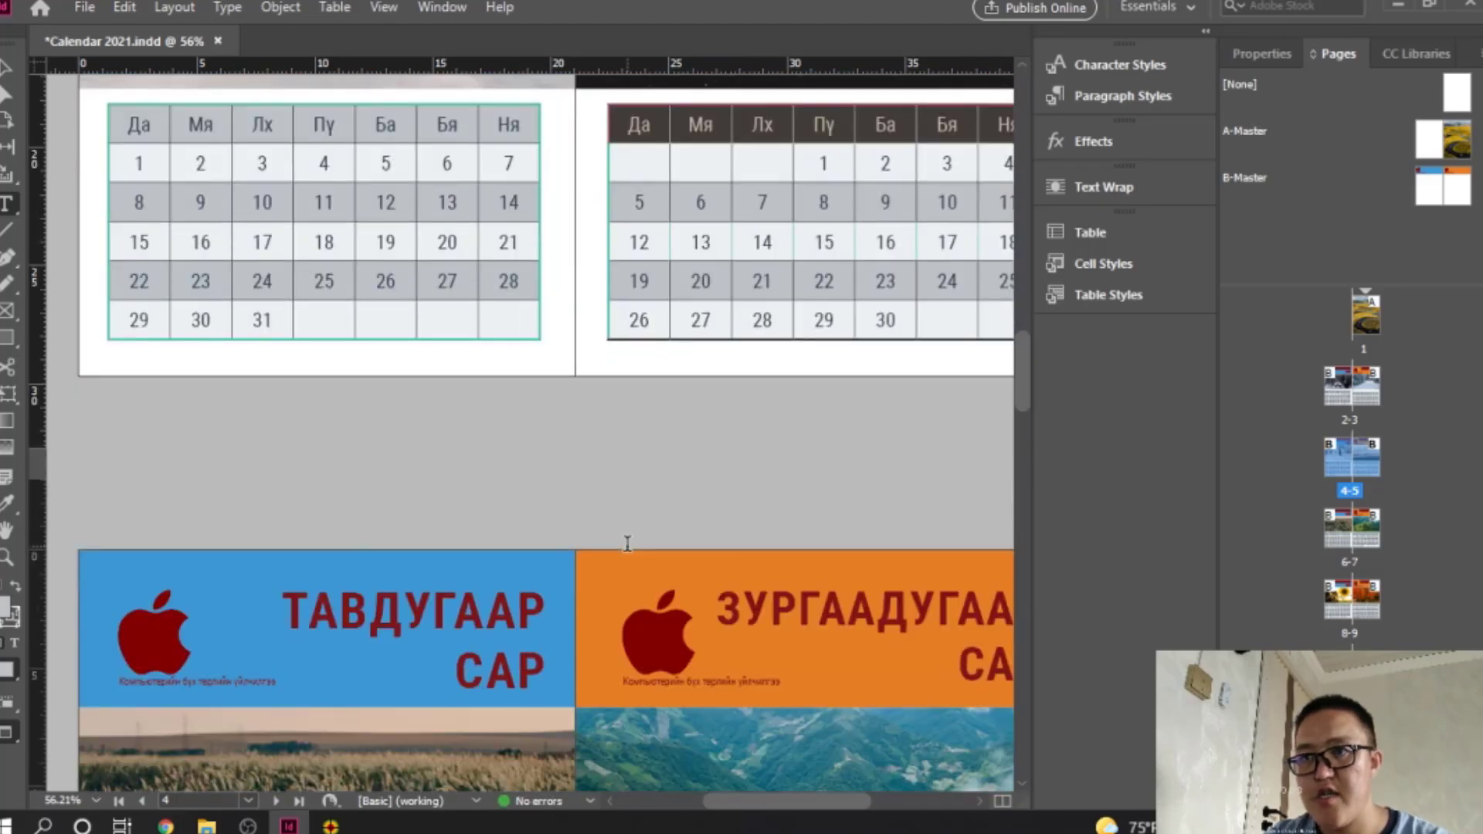
{"action": "left_click_drag", "start_coordinate": [114, 464], "coordinate": [494, 467]}
{"action": "left_click", "coordinate": [508, 467]}
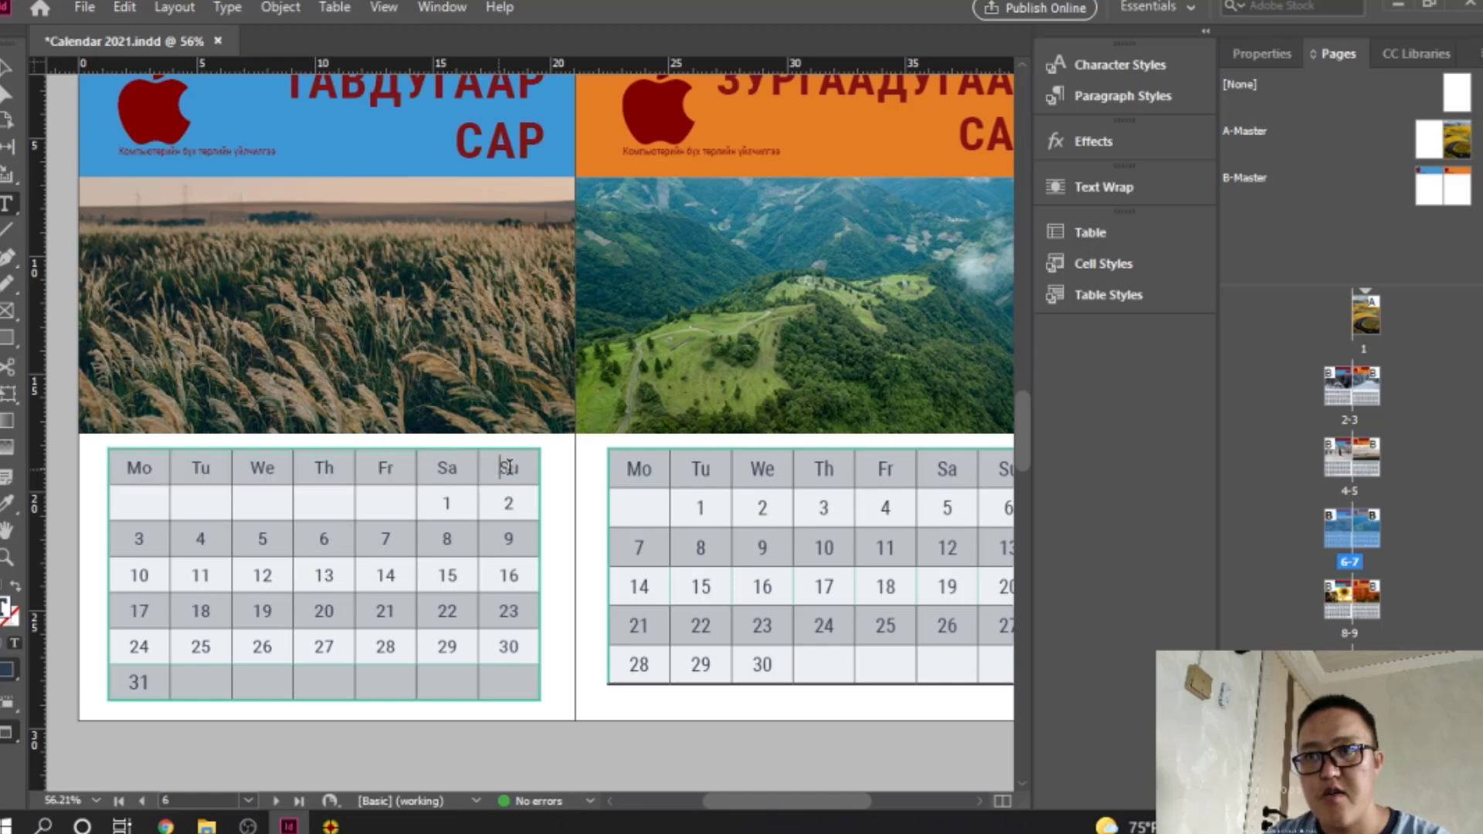
{"action": "left_click_drag", "start_coordinate": [128, 467], "coordinate": [1004, 469]}
{"action": "type", "text": "Да\tМя\tЛх\tПу\tБа\tБя\tНя"}
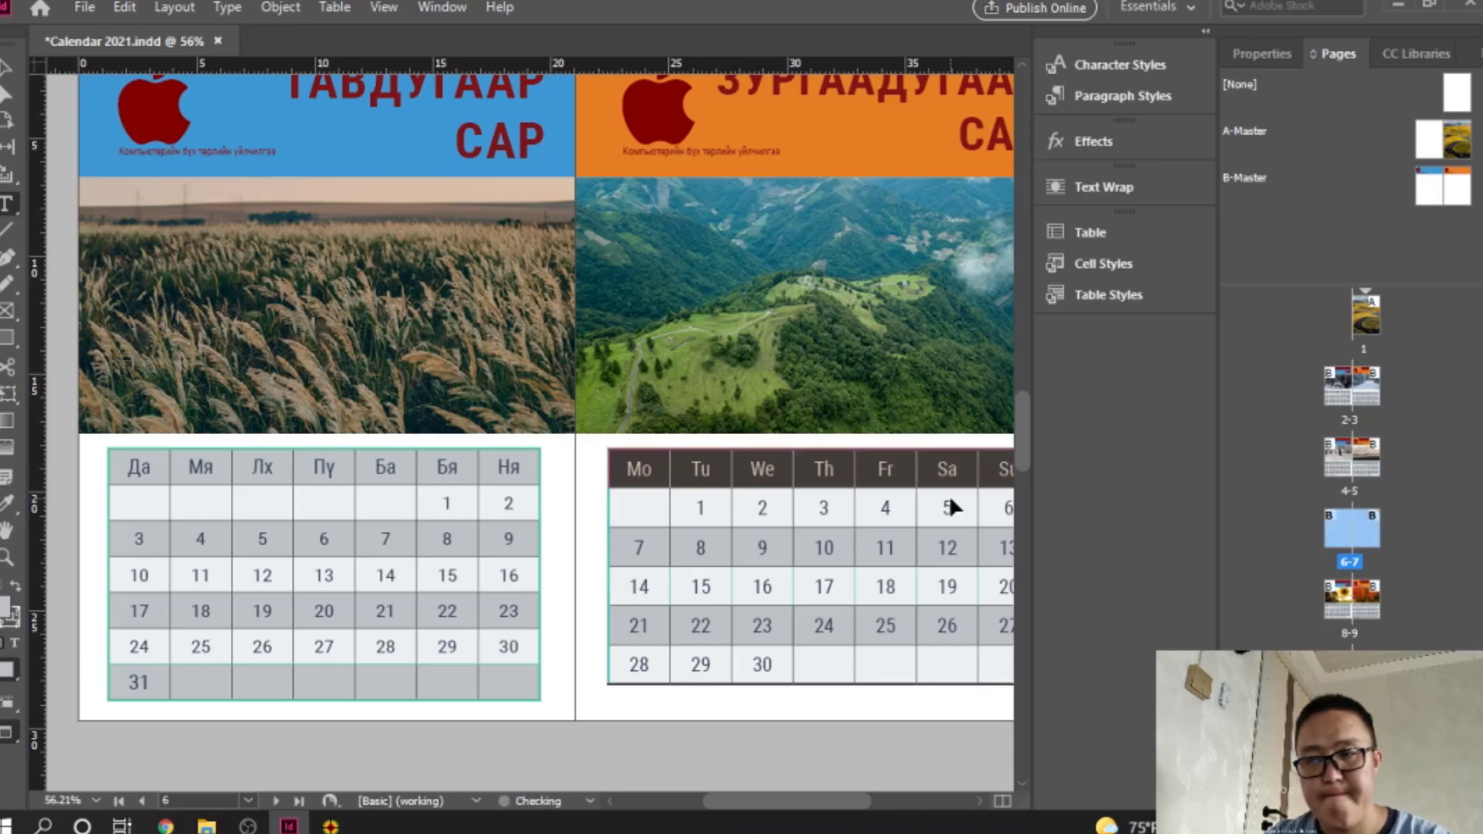
Step: Paste the copied Mongolian weekday row over the header rows of the July and August tables
{"action": "scroll", "coordinate": [506, 513], "scroll_direction": "down", "scroll_amount": 10}
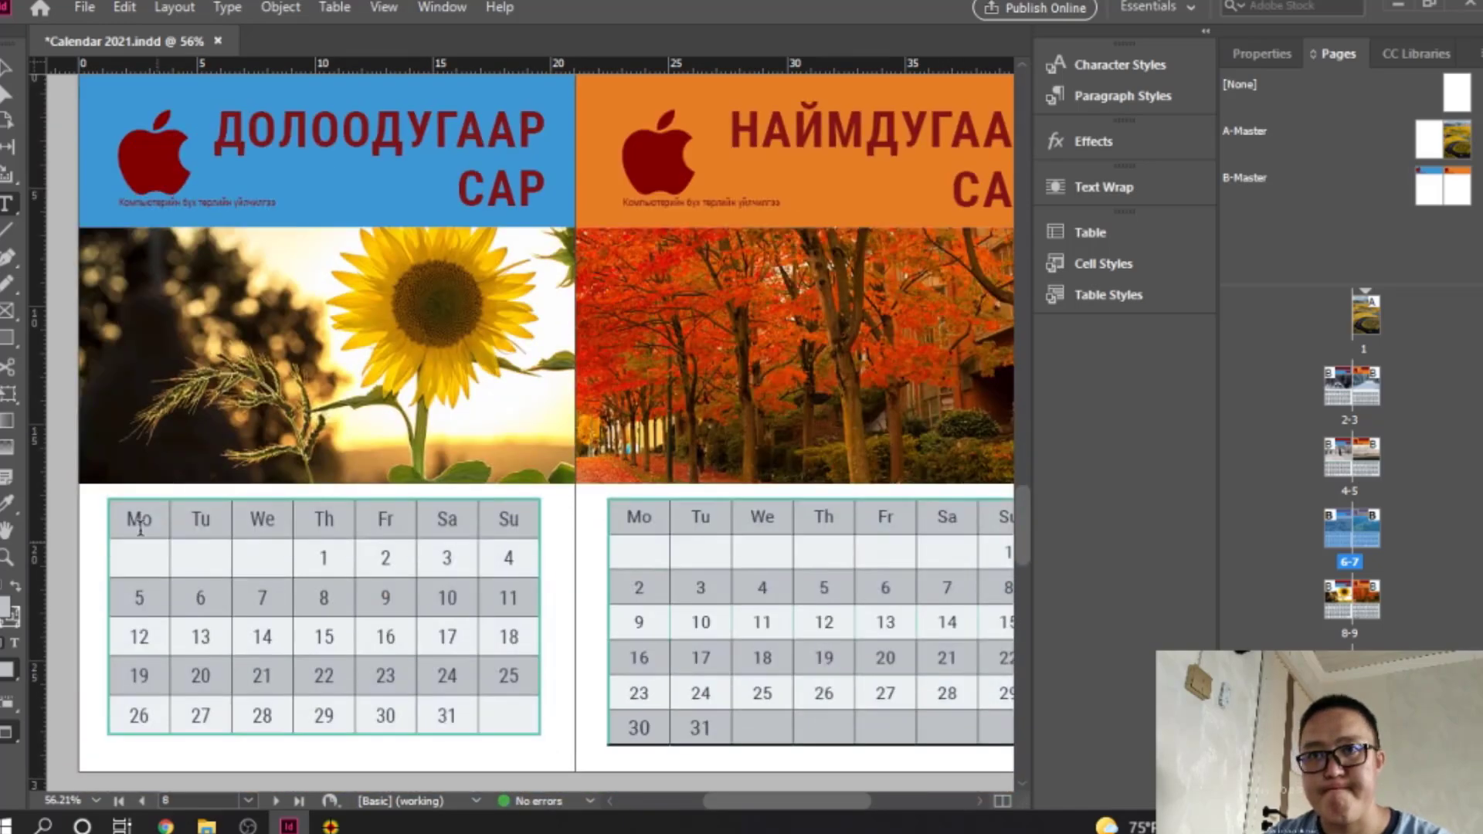
{"action": "left_click_drag", "start_coordinate": [123, 523], "coordinate": [513, 518]}
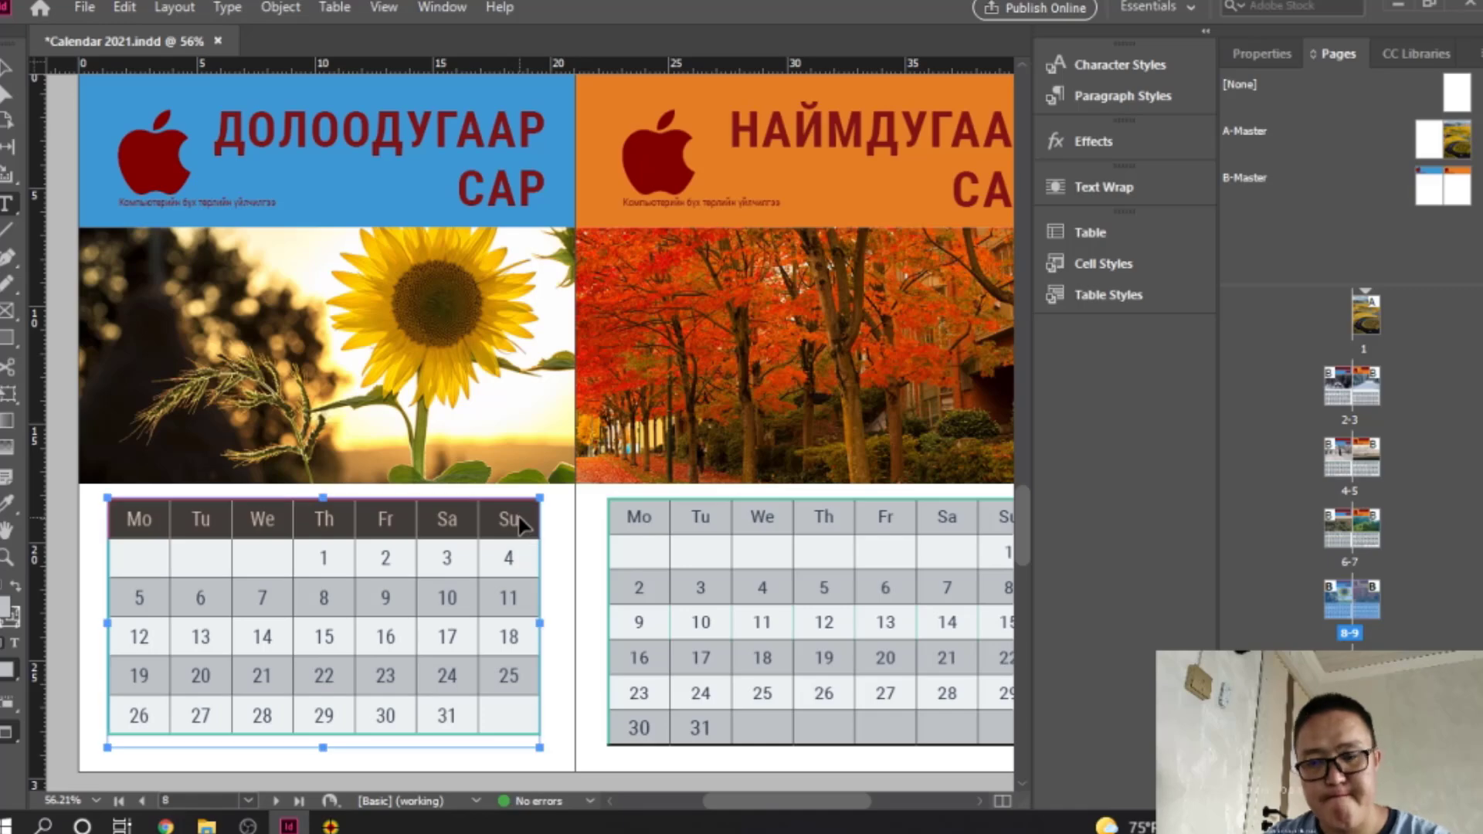
{"action": "type", "text": "Да\tМя\tЛх\tПу\tБа\tБя\tНя"}
{"action": "left_click_drag", "start_coordinate": [635, 514], "coordinate": [996, 531]}
{"action": "type", "text": "Да\tМя\tЛх\tПу\tБа\tБя\tНя"}
Step: Paste the copied Mongolian weekday row over the header rows of the September and October tables
{"action": "scroll", "coordinate": [544, 525], "scroll_direction": "down", "scroll_amount": 10}
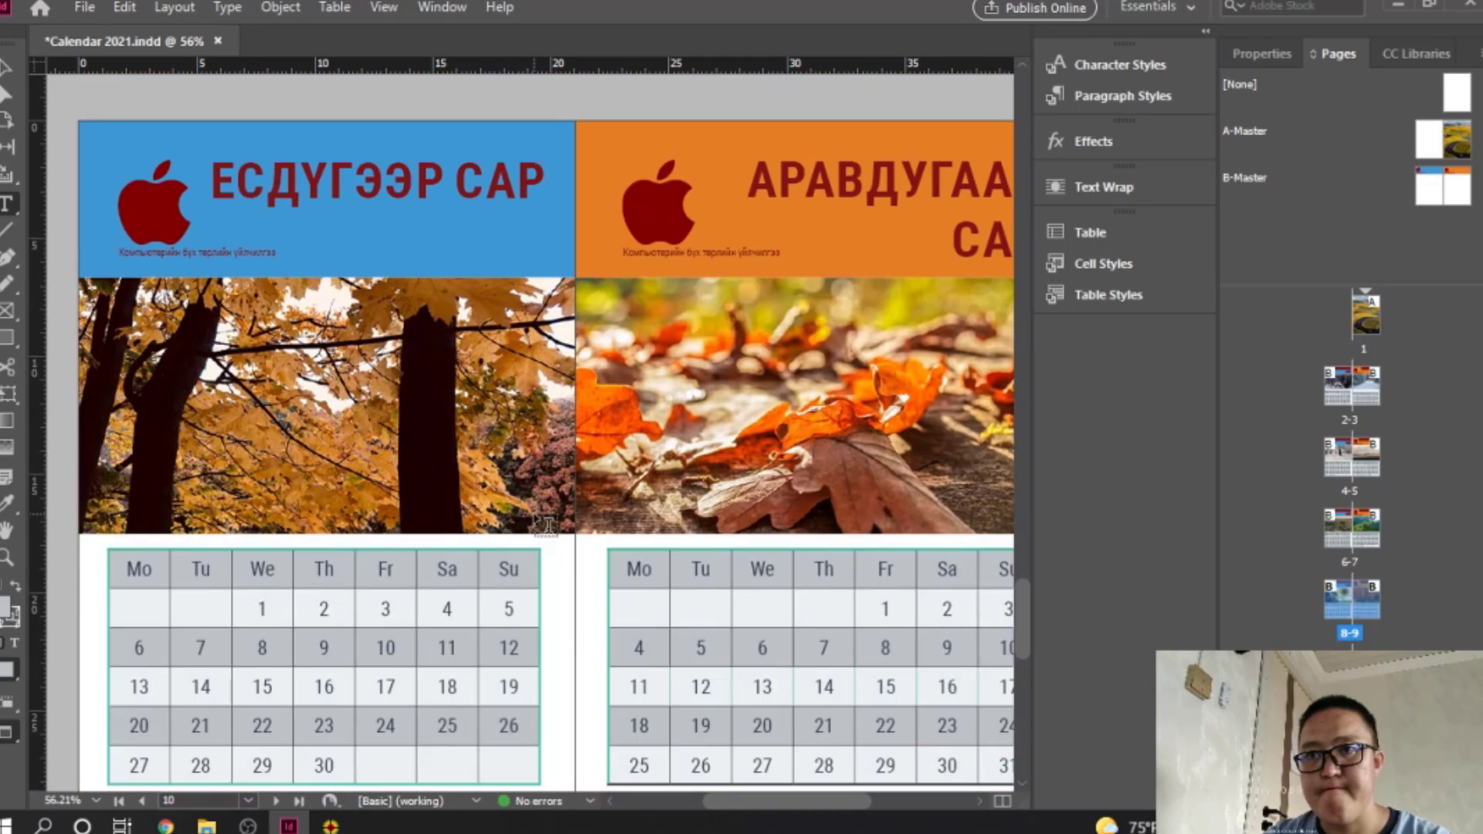
{"action": "left_click_drag", "start_coordinate": [116, 568], "coordinate": [516, 576]}
{"action": "key", "text": "ctrl+v"}
{"action": "left_click_drag", "start_coordinate": [628, 570], "coordinate": [979, 569]}
{"action": "key", "text": "ctrl+v"}
Step: Paste the copied Mongolian weekday row over the header rows of the November and December tables
{"action": "scroll", "coordinate": [596, 572], "scroll_direction": "down", "scroll_amount": 10}
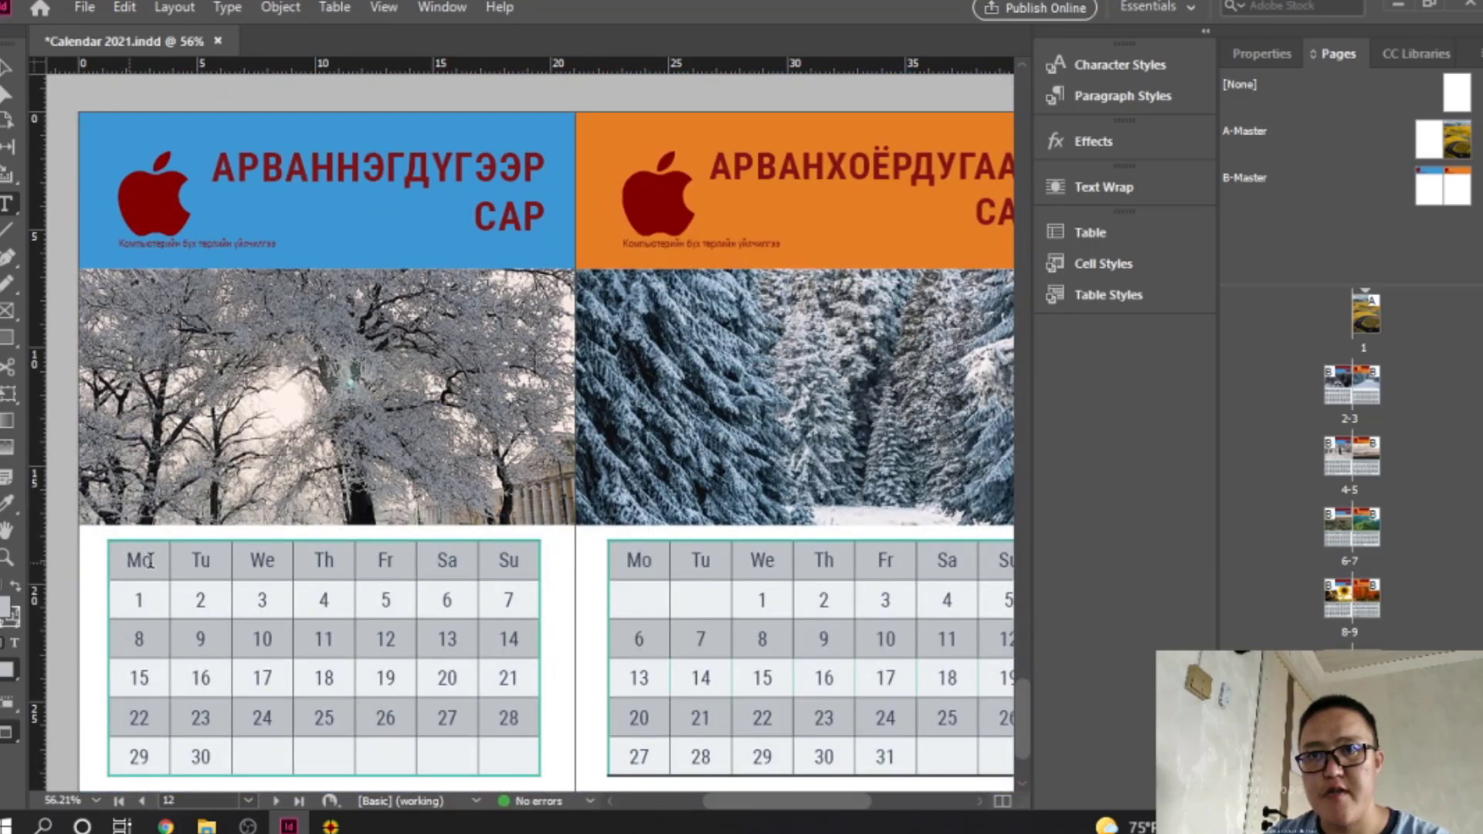
{"action": "left_click_drag", "start_coordinate": [139, 568], "coordinate": [506, 564]}
{"action": "key", "text": "ctrl+v"}
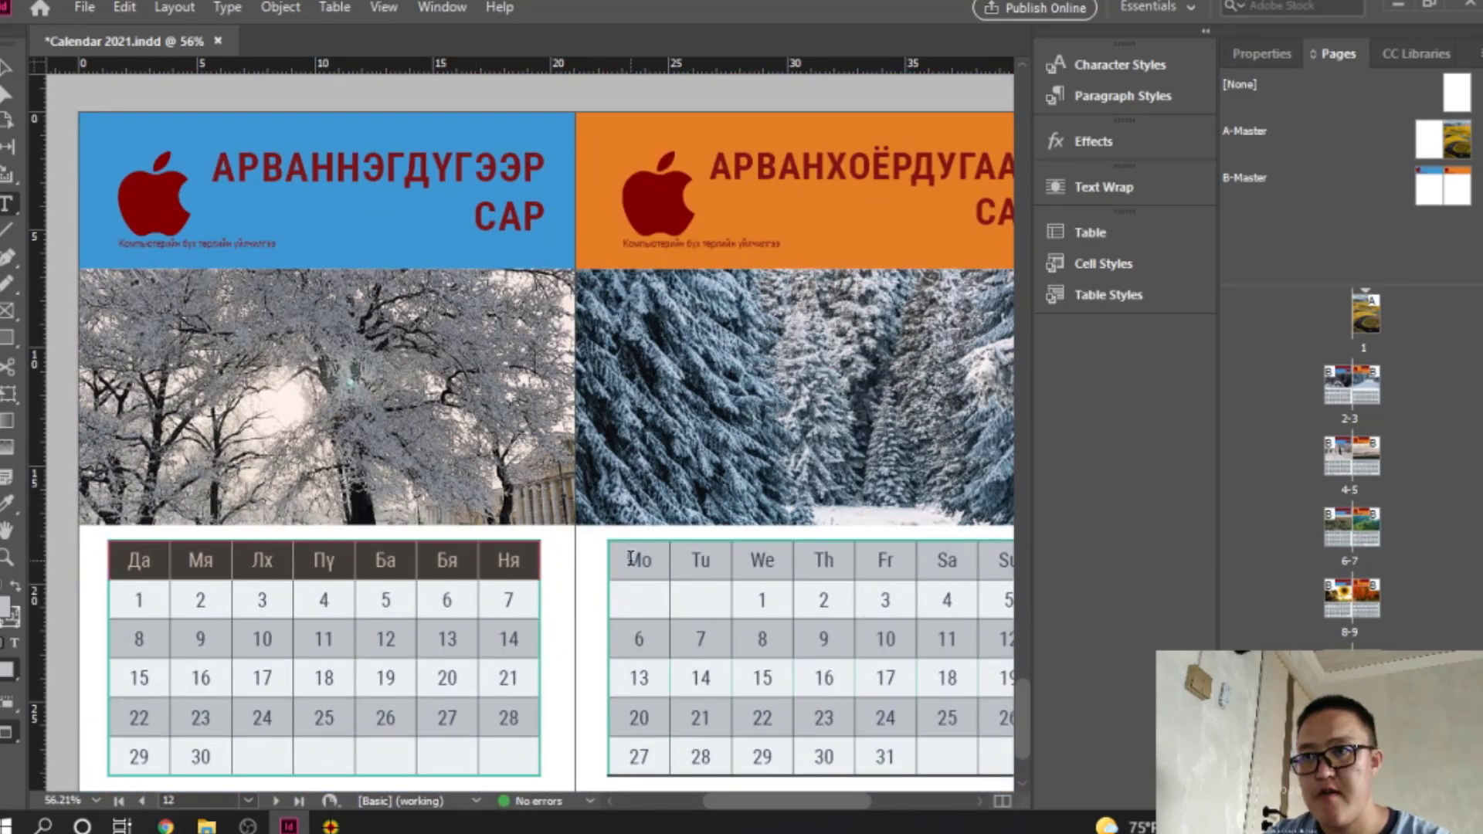
{"action": "left_click_drag", "start_coordinate": [628, 569], "coordinate": [1004, 570]}
{"action": "type", "text": "Да\tМя\tЛх\tПу\tБа\tБя\tНя"}
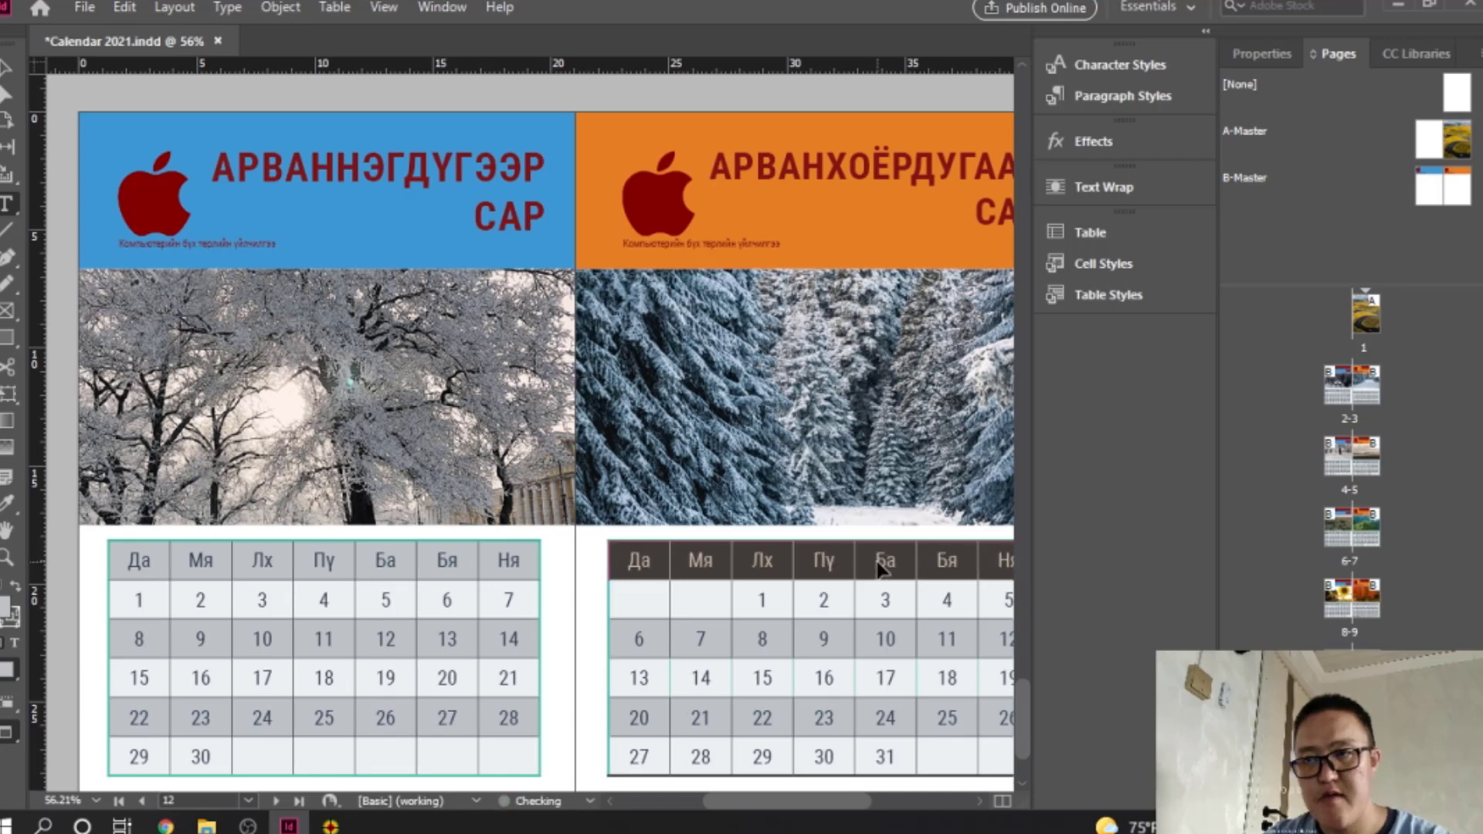
Step: Switch to the Selection tool, save the calendar, and check the weekday headings from December back to March
{"action": "scroll", "coordinate": [811, 576], "scroll_direction": "down", "scroll_amount": 3}
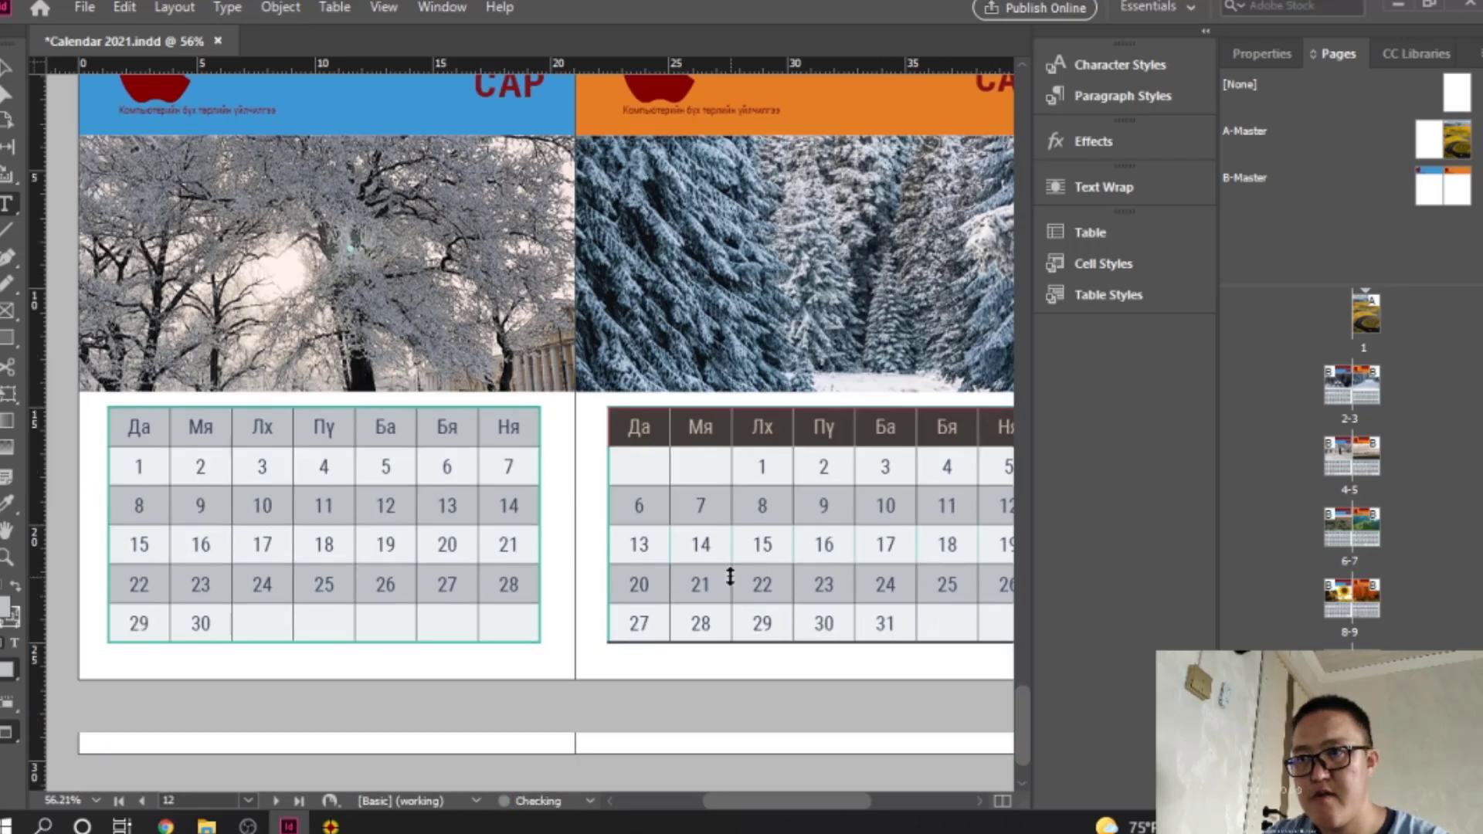
{"action": "left_click", "coordinate": [11, 75]}
{"action": "scroll", "coordinate": [672, 434], "scroll_direction": "up", "scroll_amount": 15}
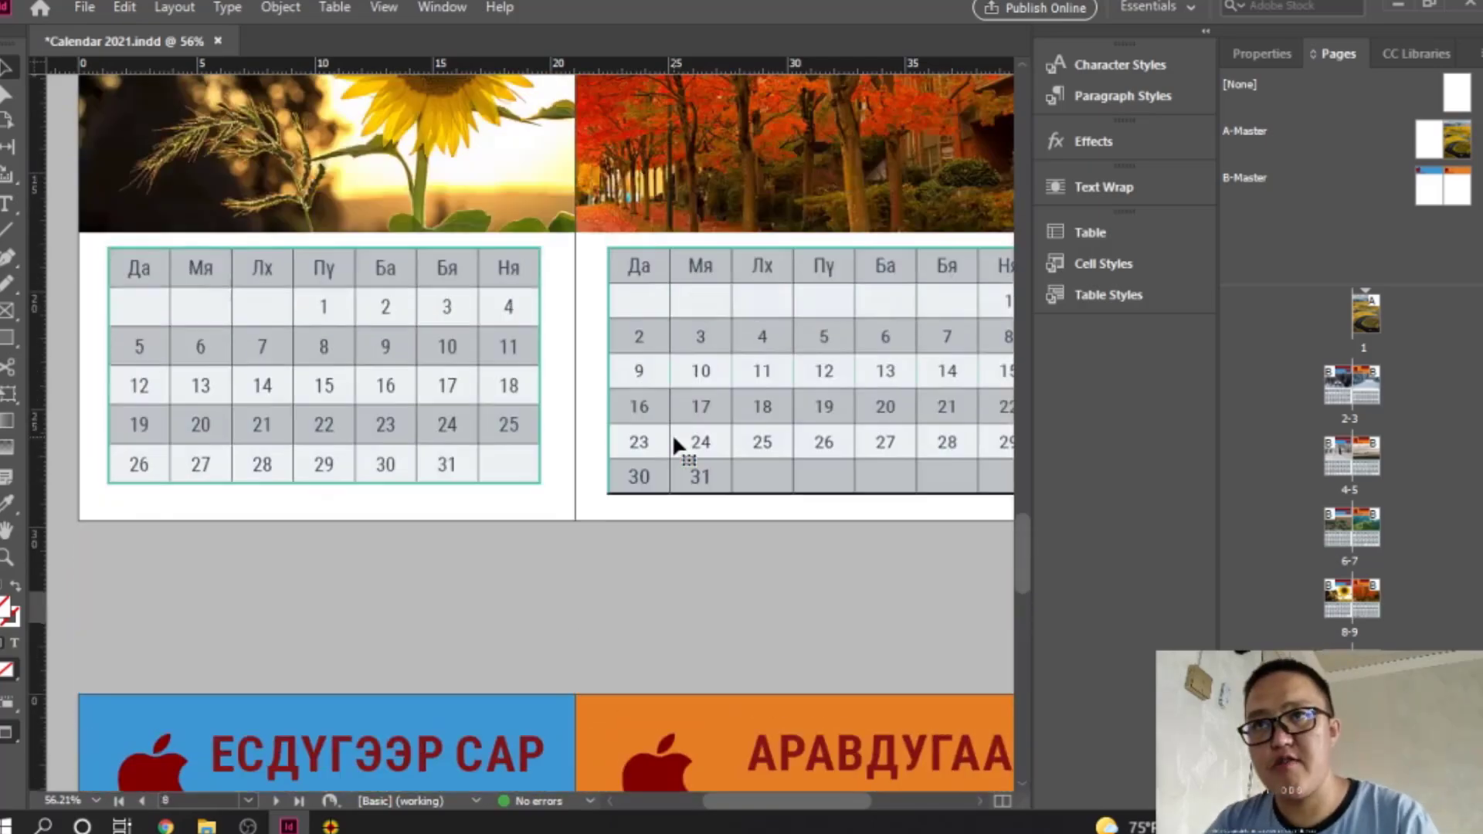
{"action": "scroll", "coordinate": [672, 442], "scroll_direction": "up", "scroll_amount": 5}
{"action": "scroll", "coordinate": [676, 447], "scroll_direction": "up", "scroll_amount": 20}
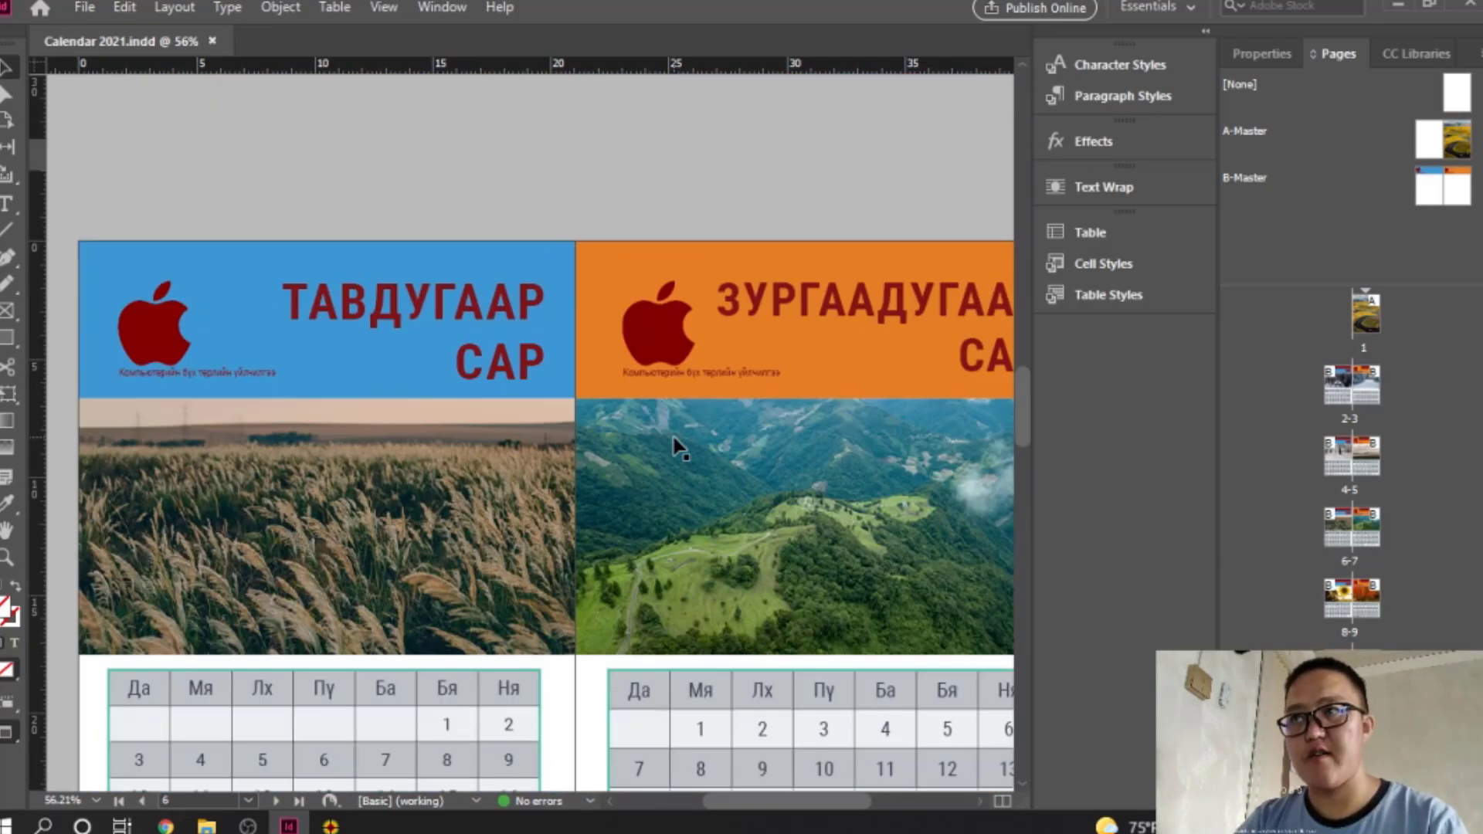
{"action": "scroll", "coordinate": [913, 257], "scroll_direction": "up", "scroll_amount": 3}
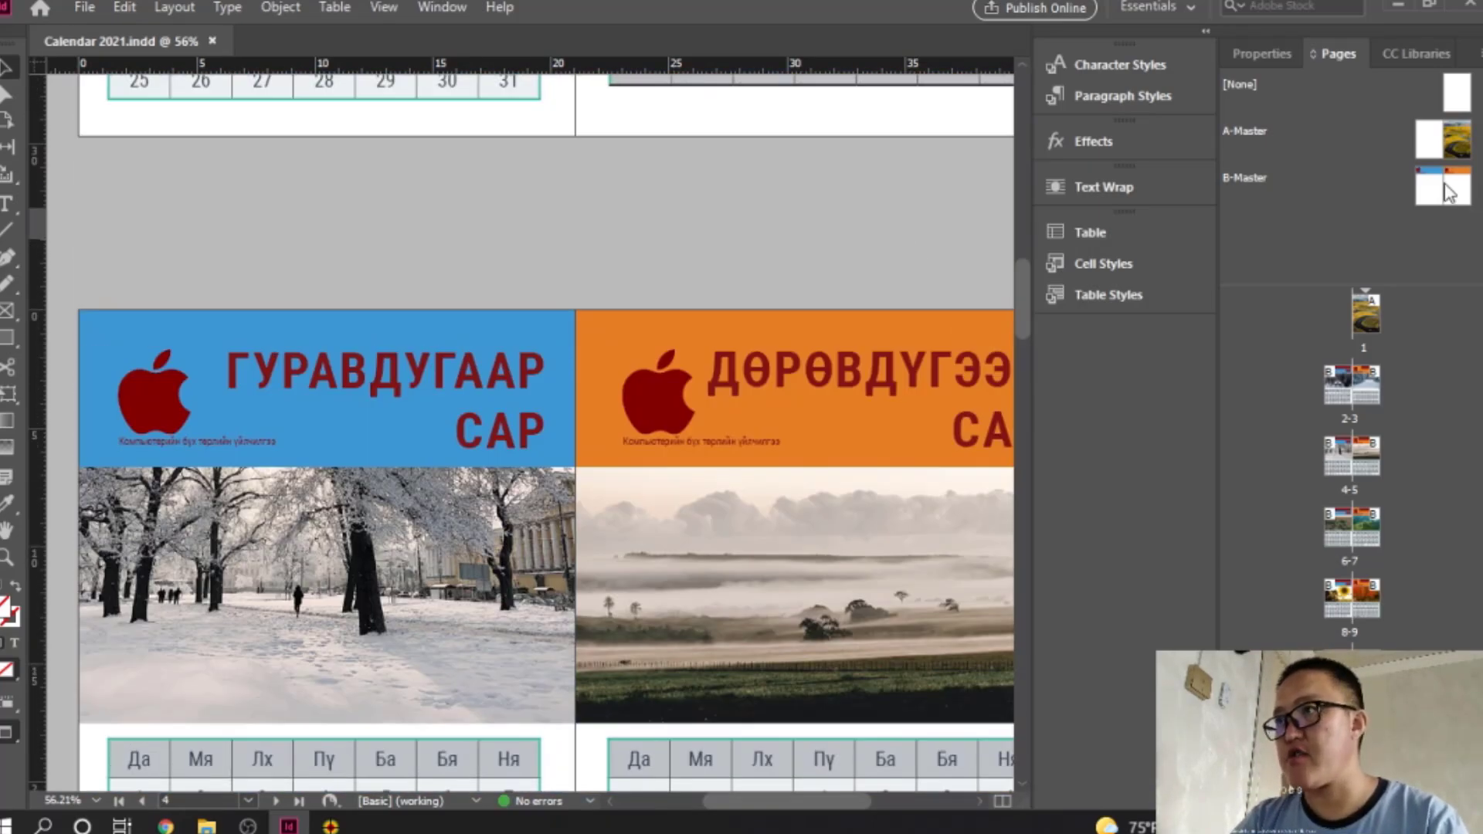
Step: Open the B-Master spread and examine its blue and orange header bands with the logo and slogan
{"action": "double_click", "coordinate": [1449, 192]}
{"action": "scroll", "coordinate": [513, 420], "scroll_direction": "down", "scroll_amount": 5}
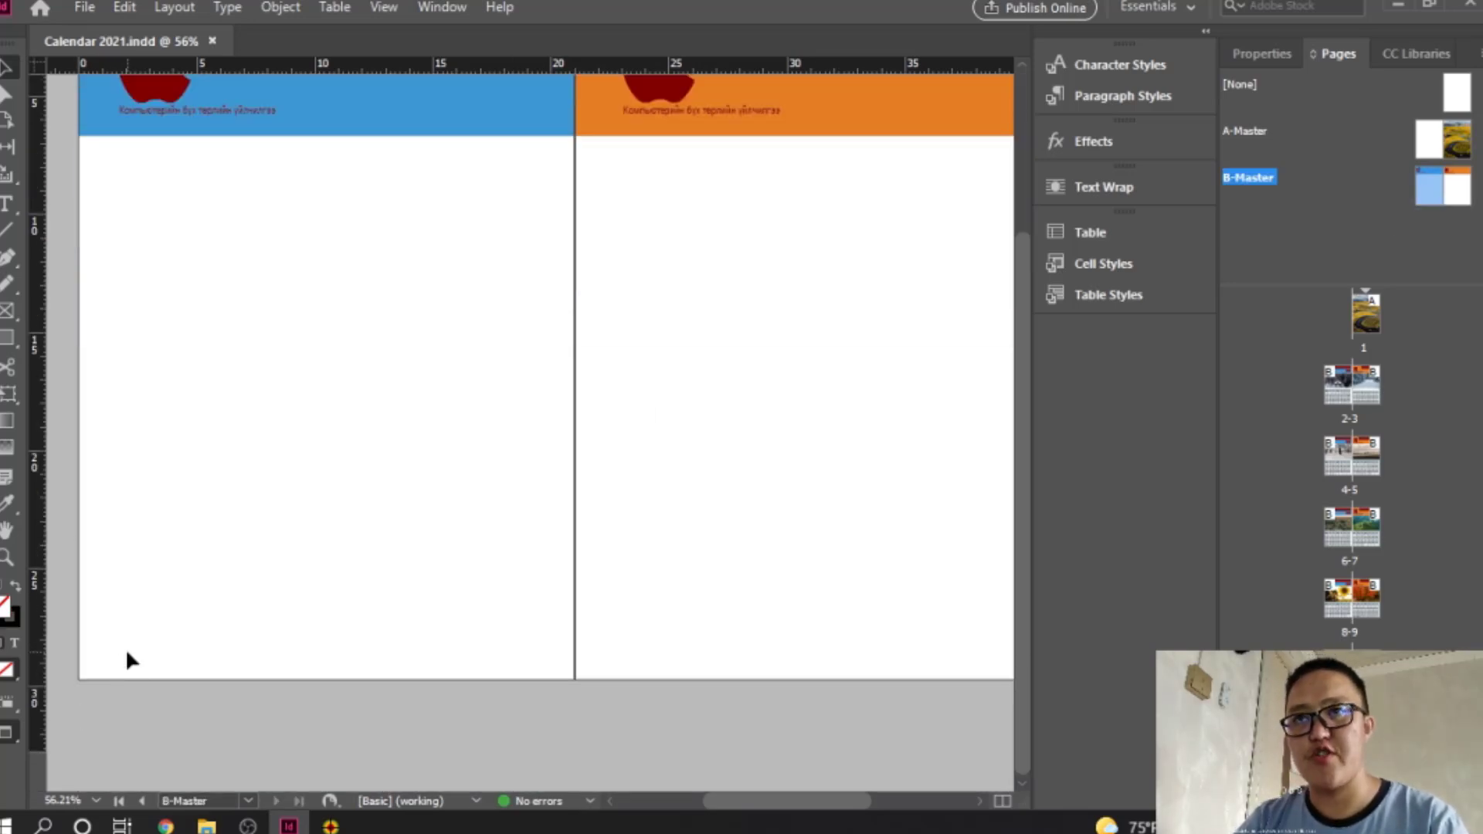
{"action": "scroll", "coordinate": [127, 655], "scroll_direction": "up", "scroll_amount": 5}
{"action": "scroll", "coordinate": [127, 654], "scroll_direction": "down", "scroll_amount": 1}
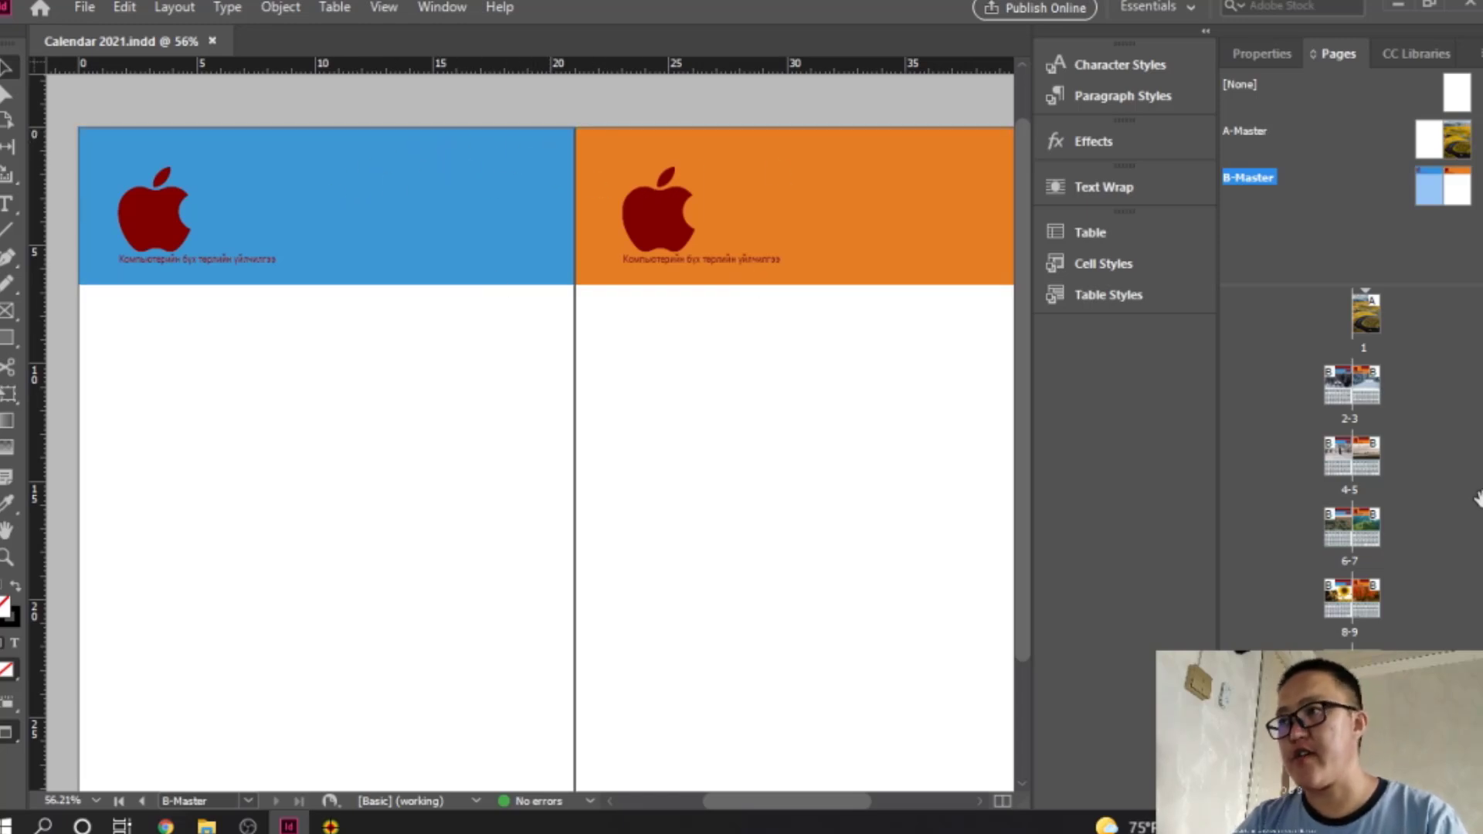
{"action": "scroll", "coordinate": [801, 463], "scroll_direction": "down", "scroll_amount": 3}
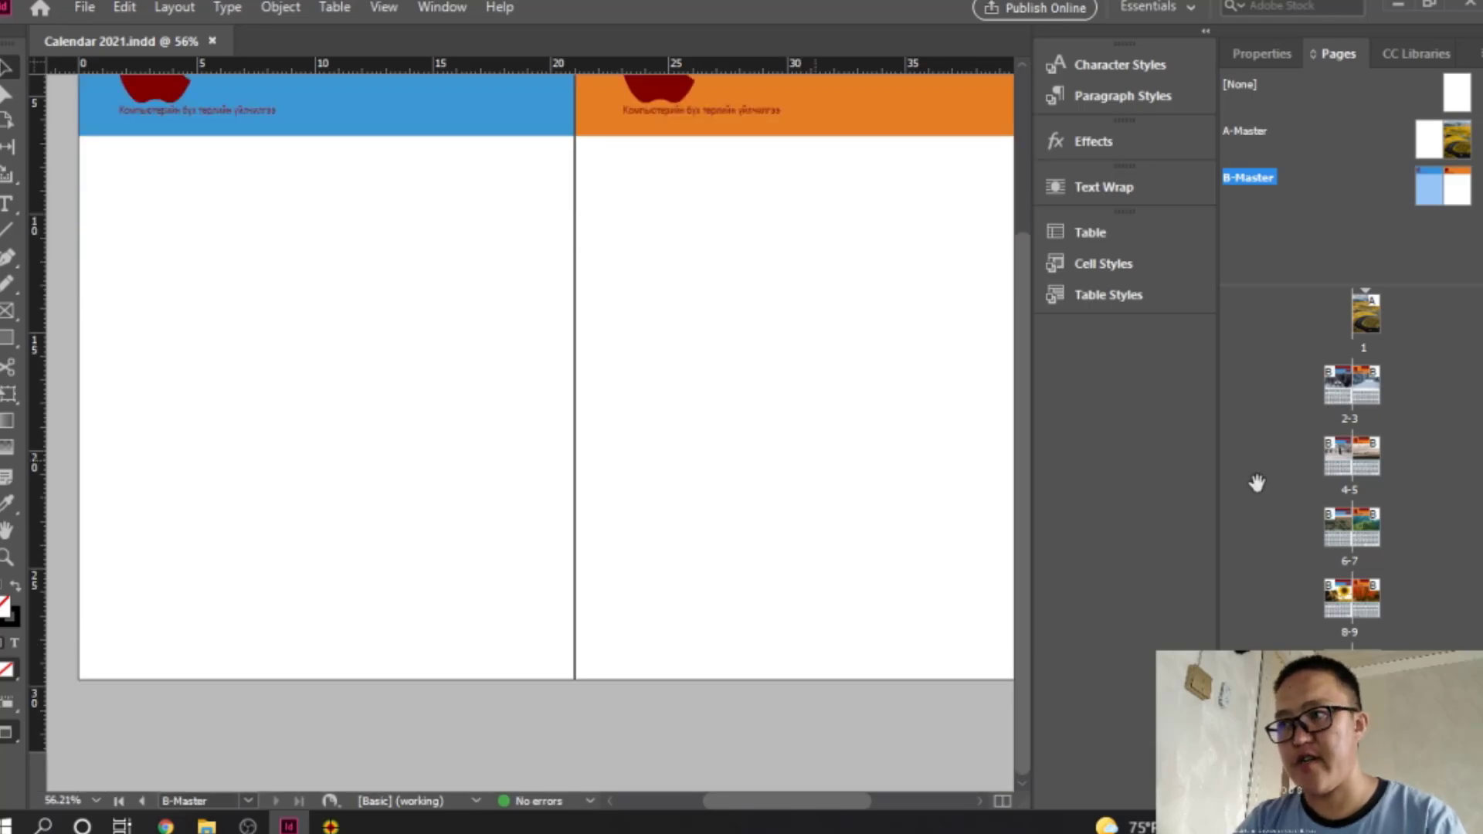
Step: Go back to the January and February spread on pages 2-3 and look over its tables and the cover
{"action": "double_click", "coordinate": [1350, 390]}
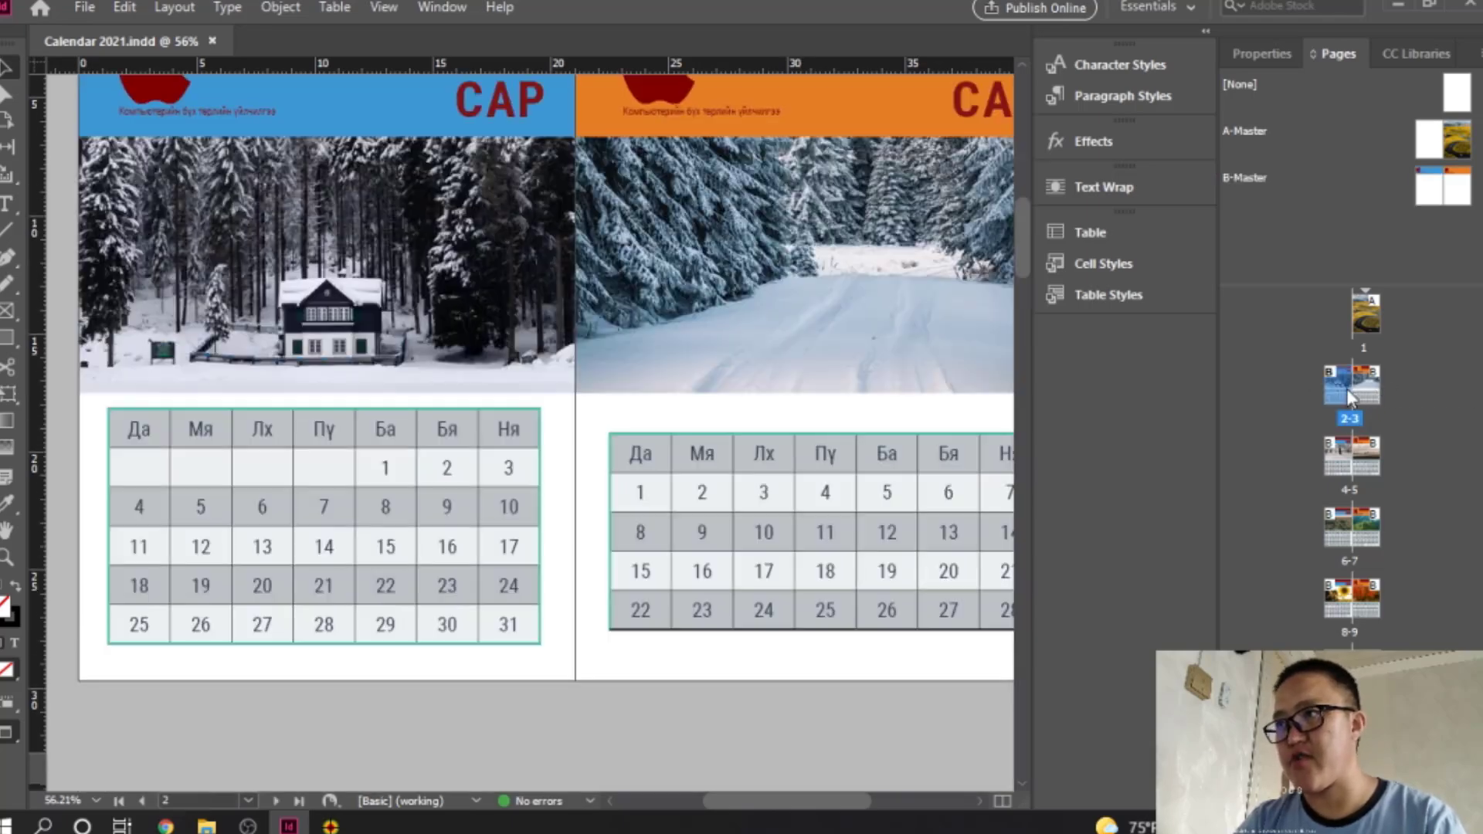
{"action": "scroll", "coordinate": [695, 440], "scroll_direction": "up", "scroll_amount": 15}
{"action": "scroll", "coordinate": [695, 440], "scroll_direction": "down", "scroll_amount": 10}
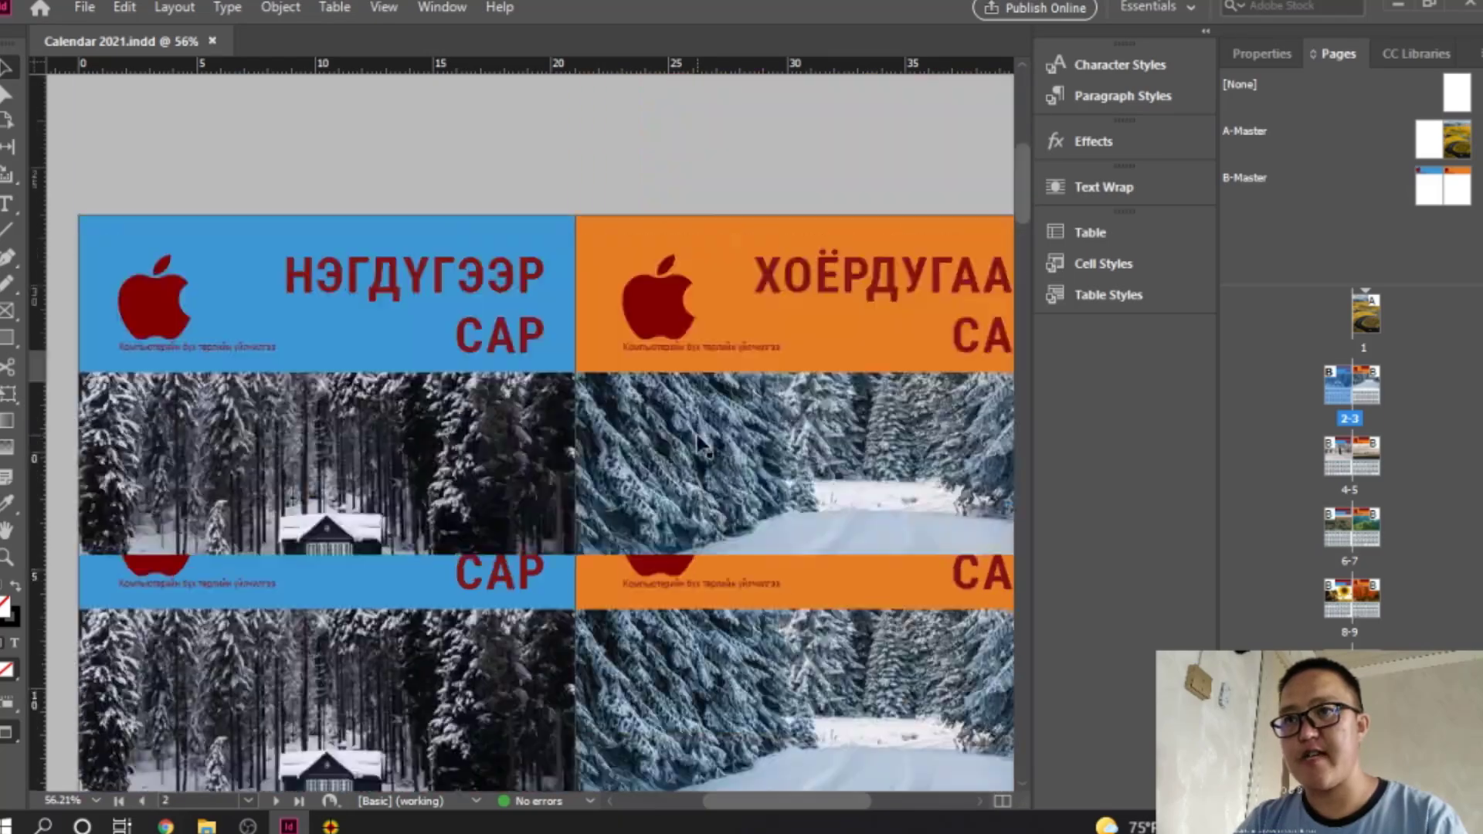
{"action": "scroll", "coordinate": [695, 431], "scroll_direction": "up", "scroll_amount": 1}
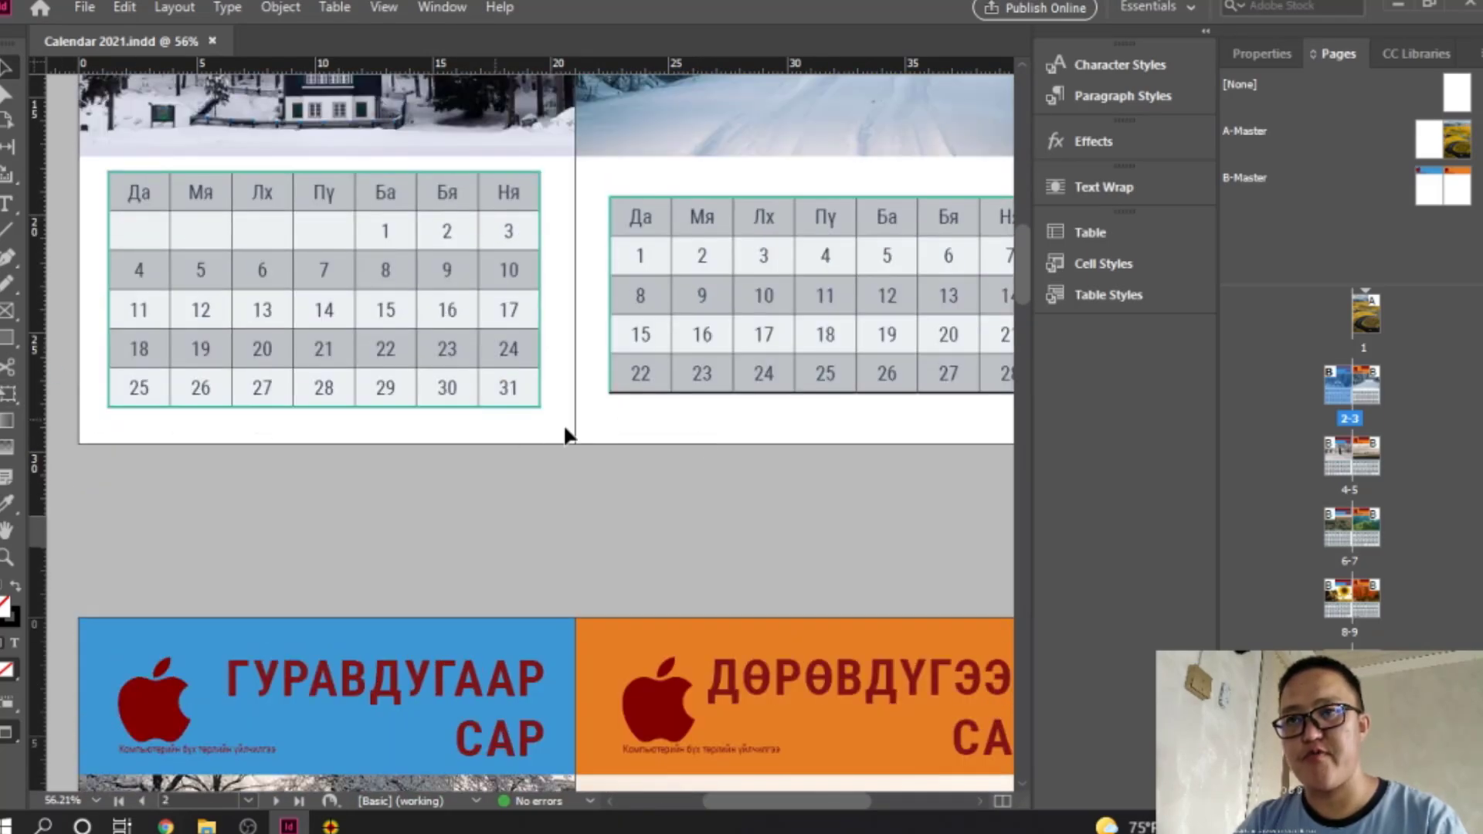
{"action": "scroll", "coordinate": [478, 394], "scroll_direction": "up", "scroll_amount": 10}
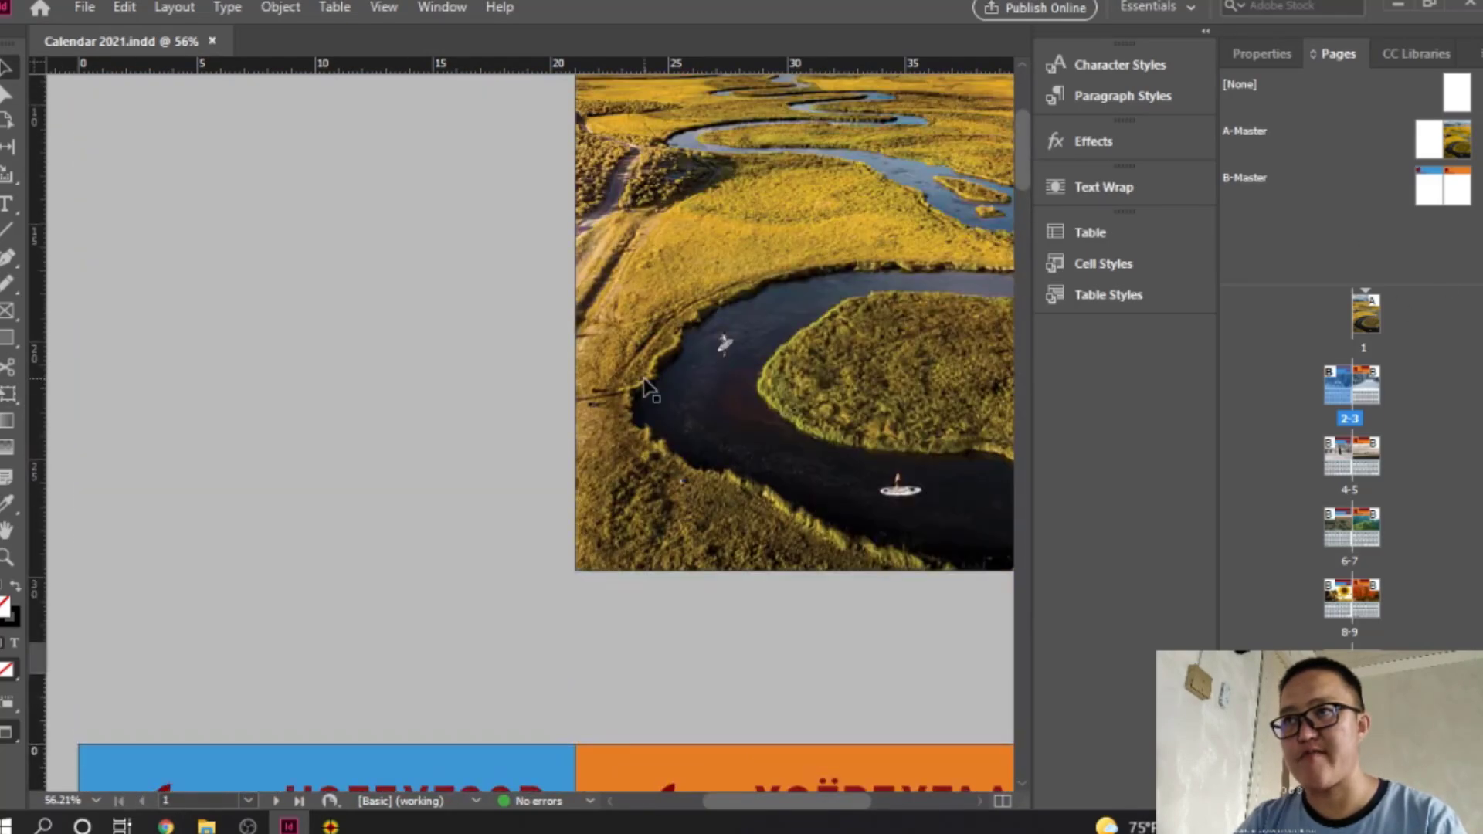
Step: Change the screen mode to Normal so that guides, frame edges and bleed lines are displayed
{"action": "key", "text": "ctrl+minus"}
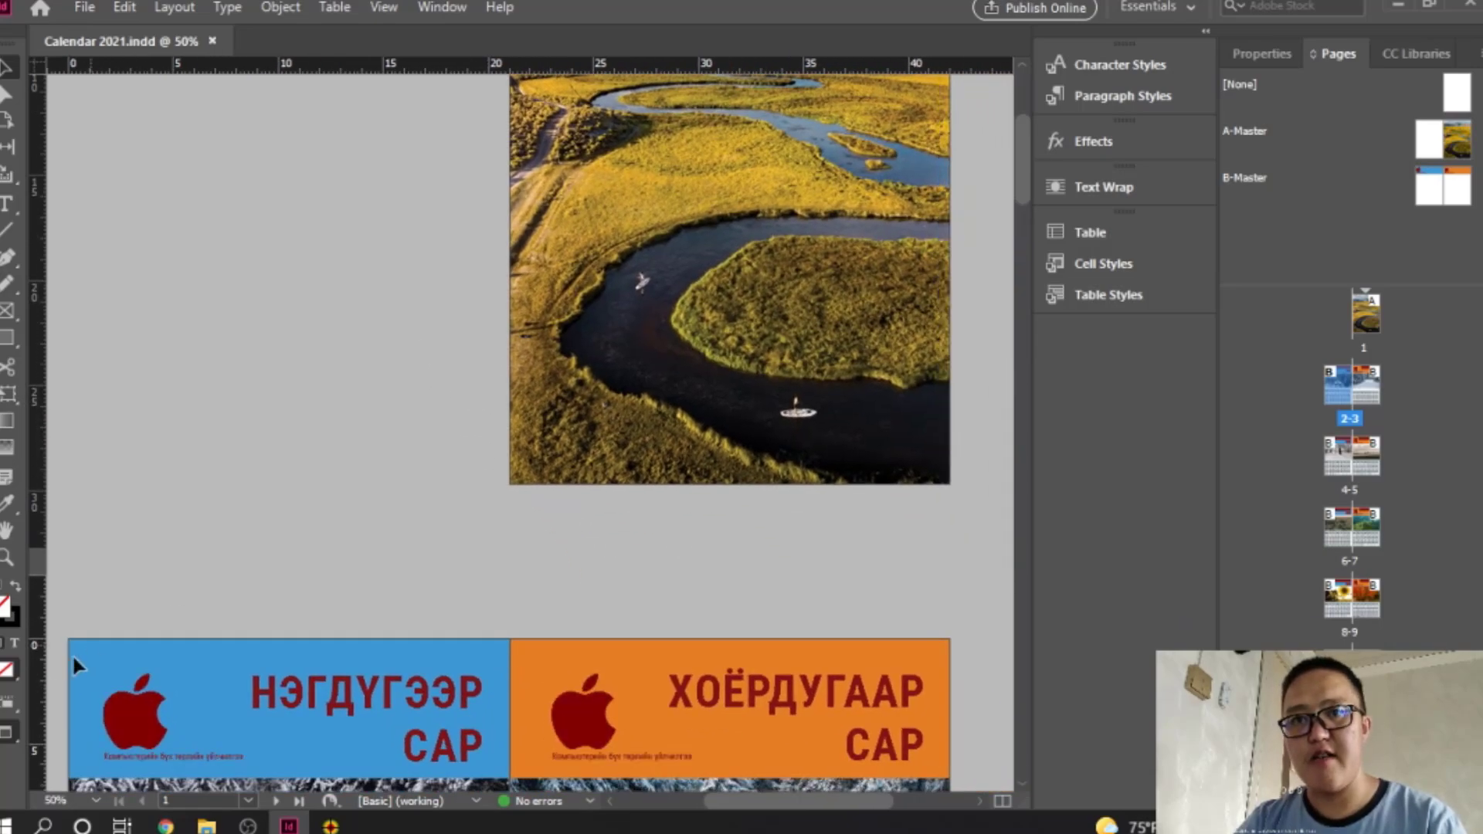
{"action": "right_click", "coordinate": [14, 731]}
{"action": "left_click", "coordinate": [85, 589]}
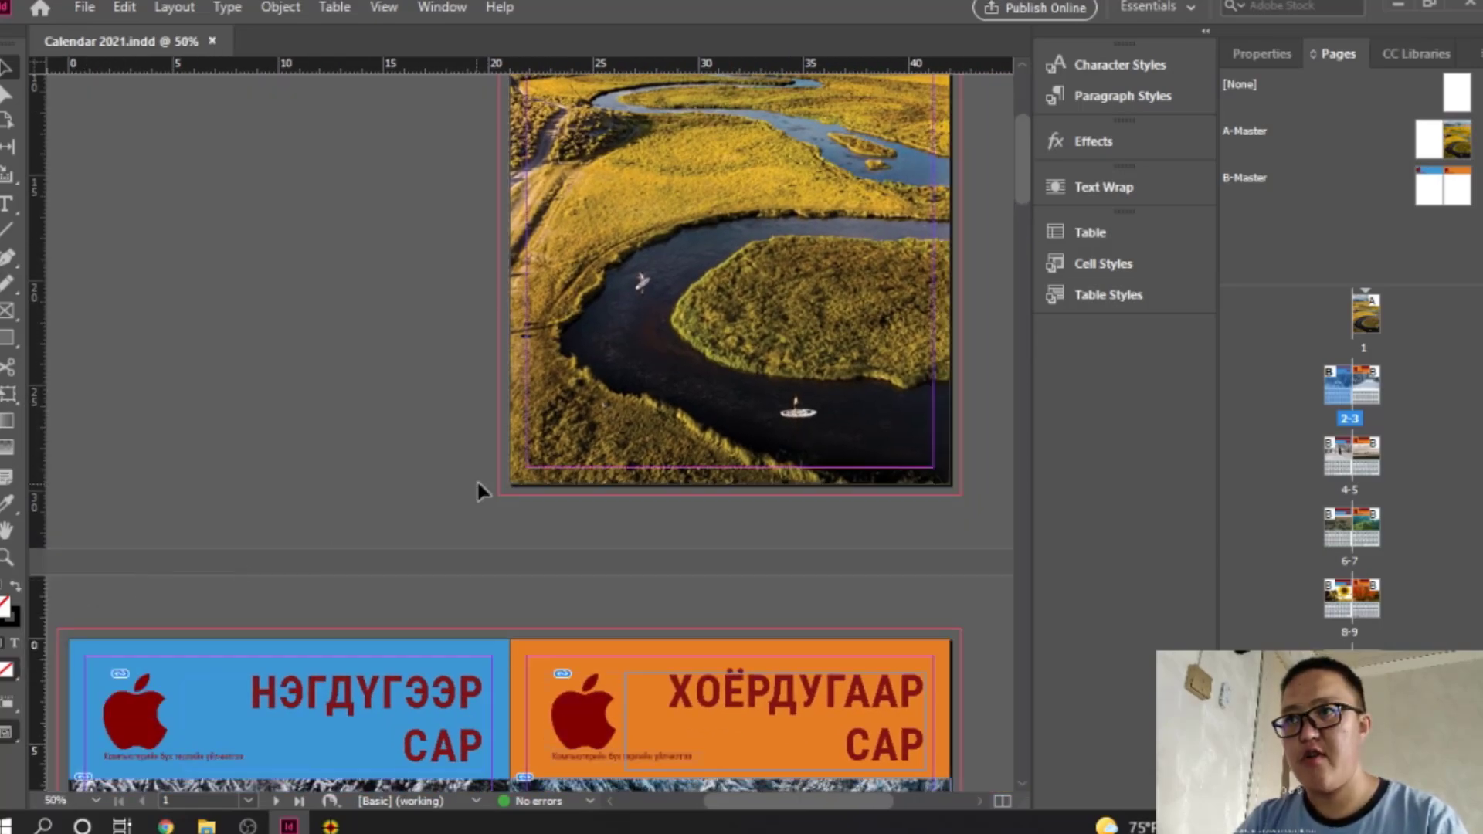
Step: Review the month spreads through November and December at 25% zoom, checking layout, margins and bleed
{"action": "scroll", "coordinate": [476, 478], "scroll_direction": "down", "scroll_amount": 3}
{"action": "scroll", "coordinate": [479, 488], "scroll_direction": "down", "scroll_amount": 8}
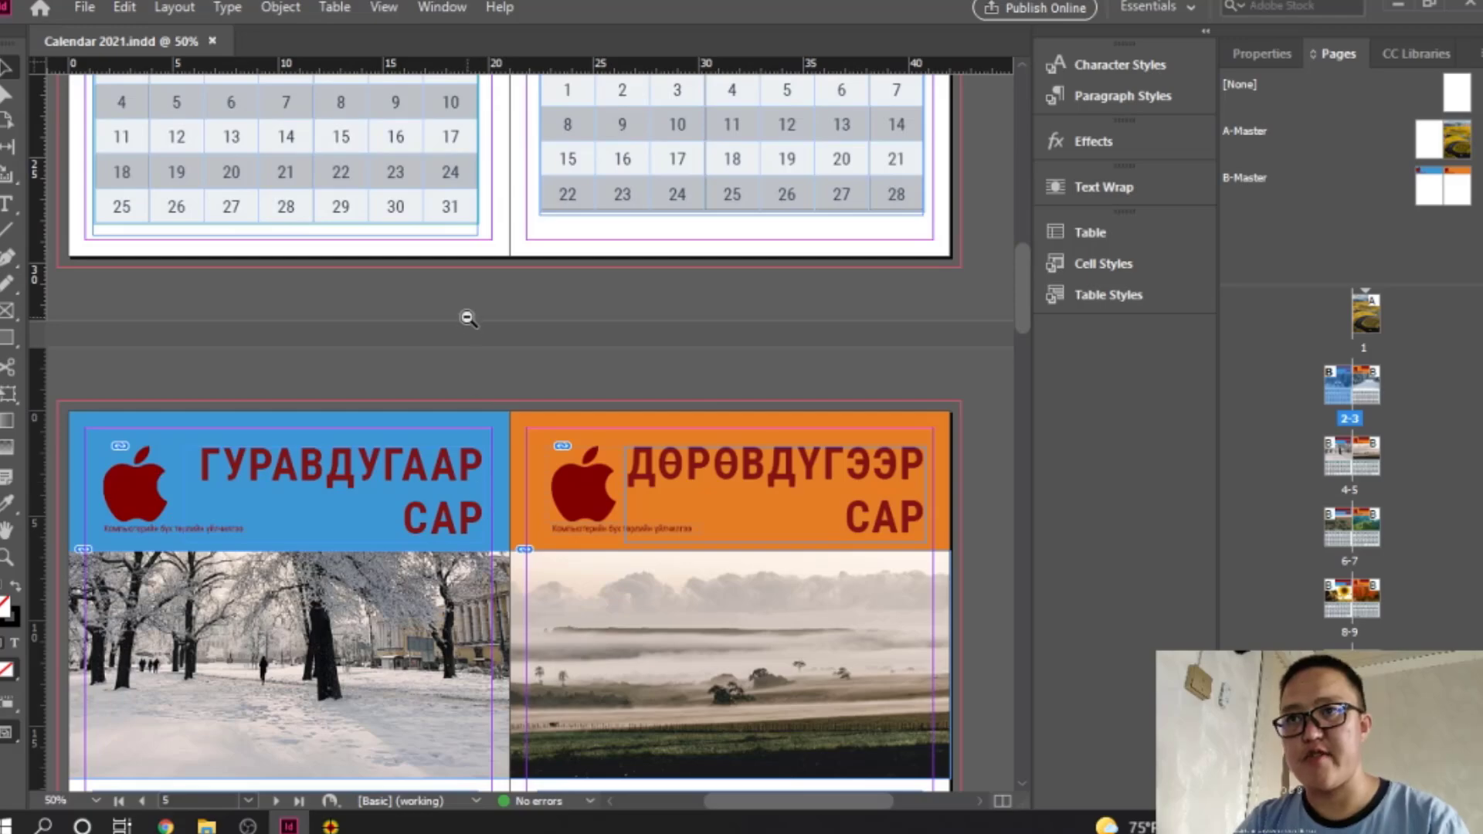
{"action": "left_click", "coordinate": [491, 338], "text": "ctrl+alt"}
{"action": "scroll", "coordinate": [533, 456], "scroll_direction": "up", "scroll_amount": 3}
{"action": "scroll", "coordinate": [559, 448], "scroll_direction": "down", "scroll_amount": 10}
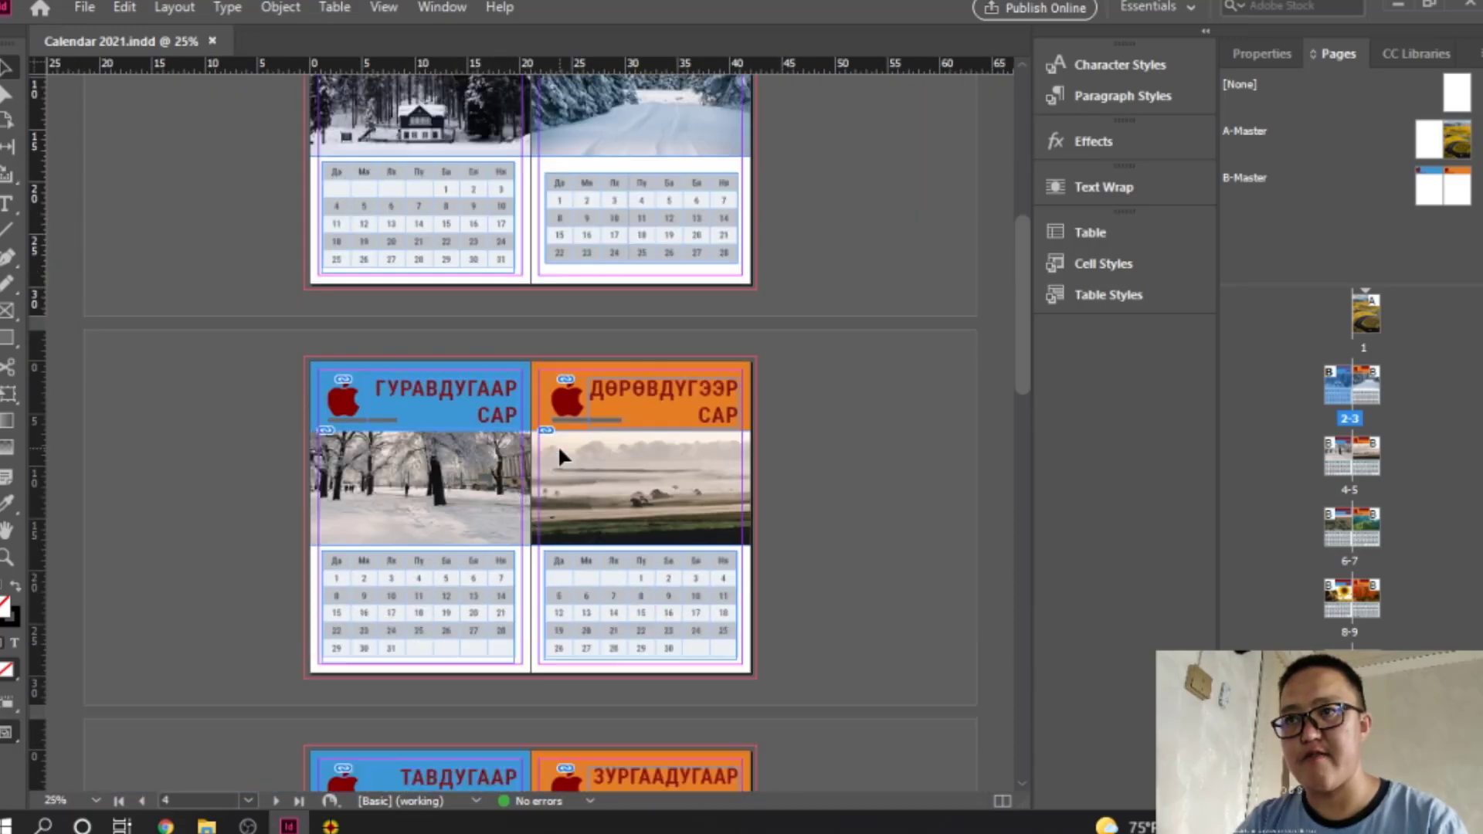
{"action": "scroll", "coordinate": [559, 455], "scroll_direction": "down", "scroll_amount": 4}
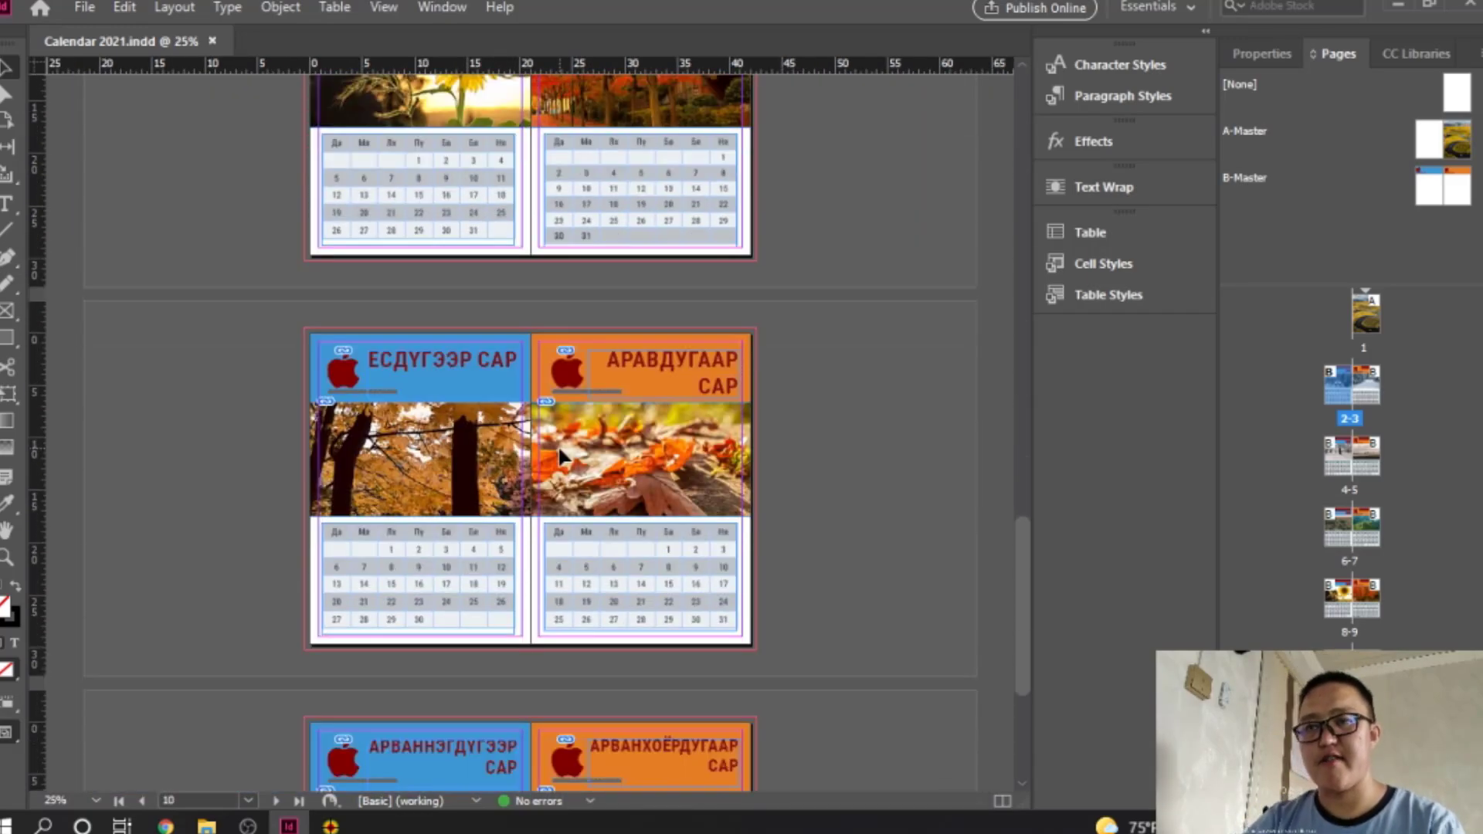